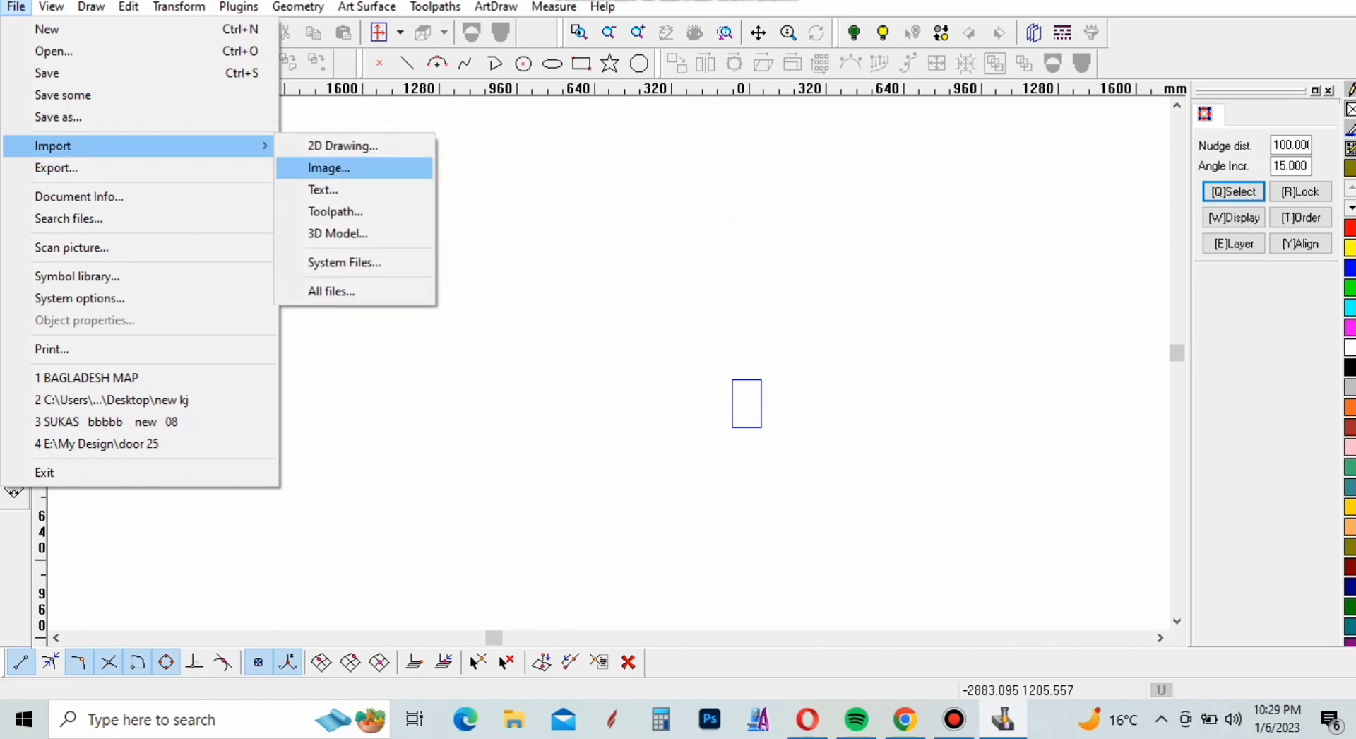
Import the JPEG image "409 k" from the Desktop, place it beside the blue rectangle and enlarge it to about 456 × 809 mm
left_click(329, 167)
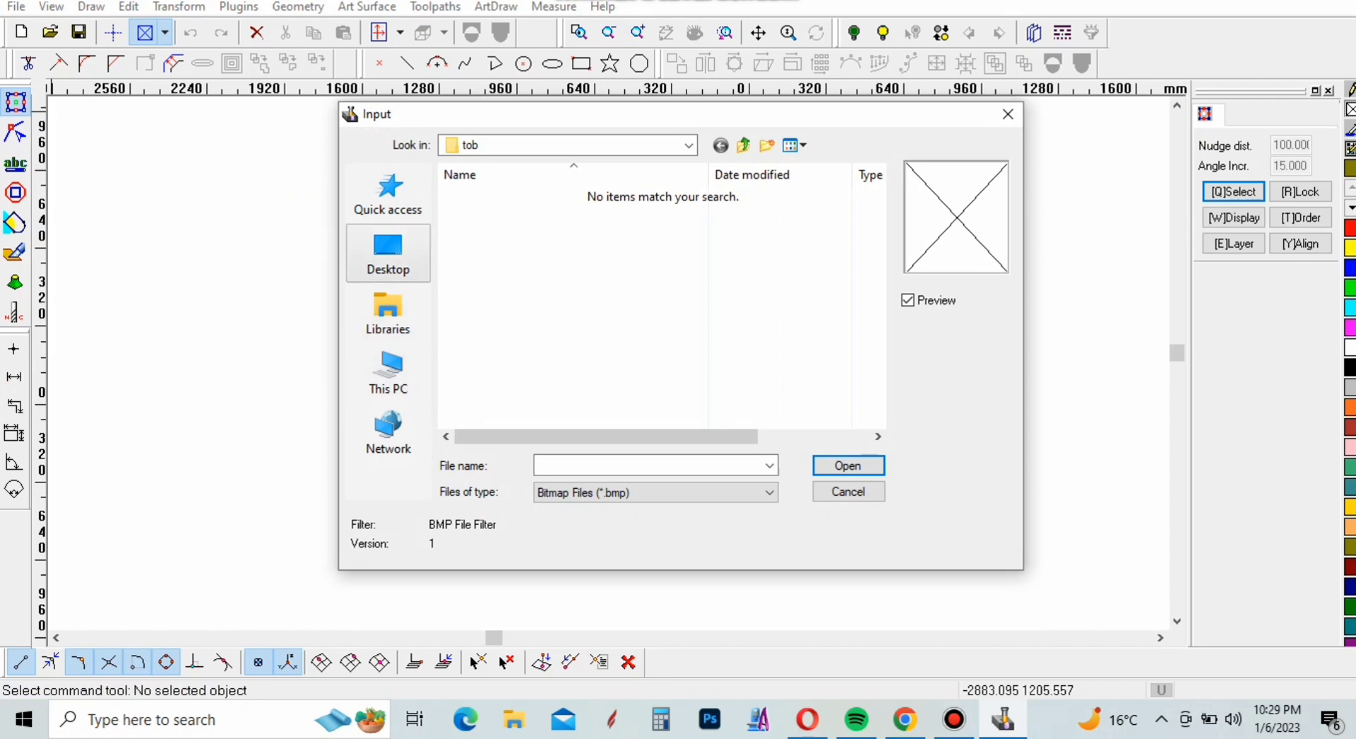
left_click(388, 253)
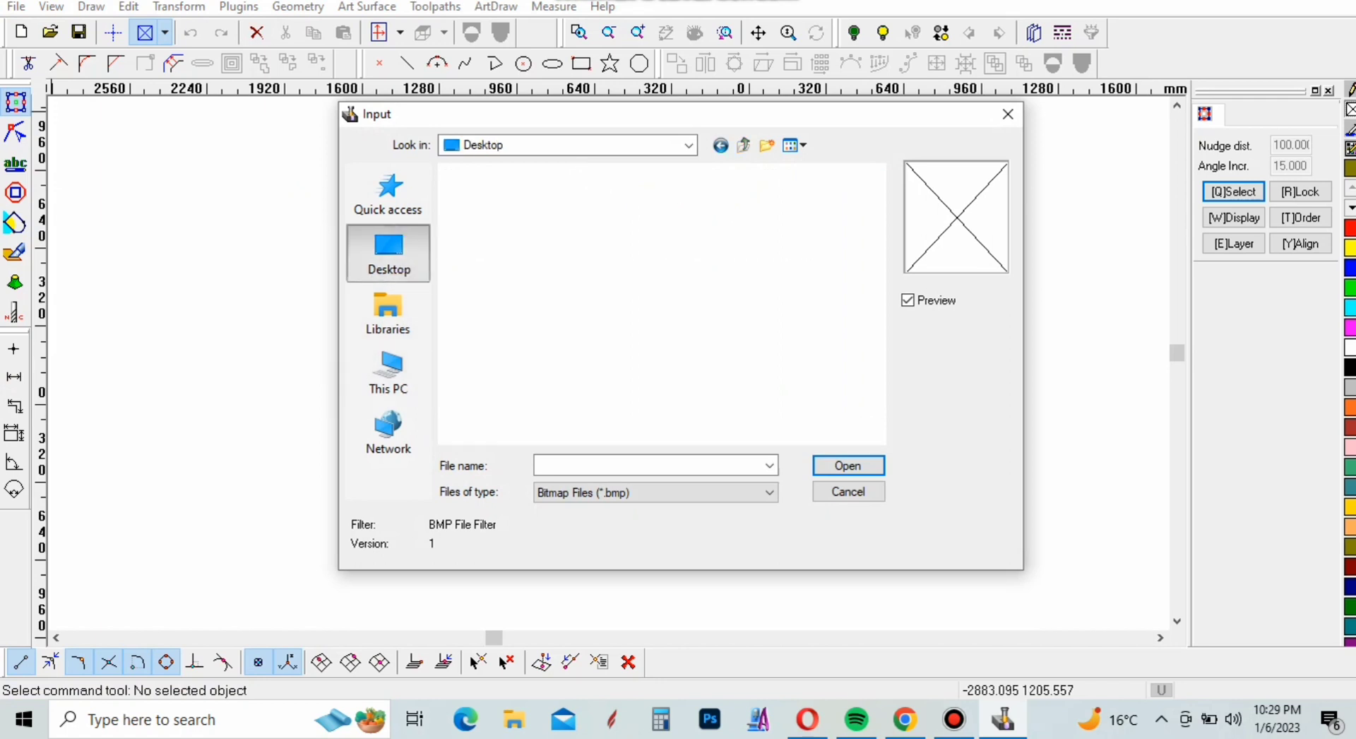
left_click(655, 492)
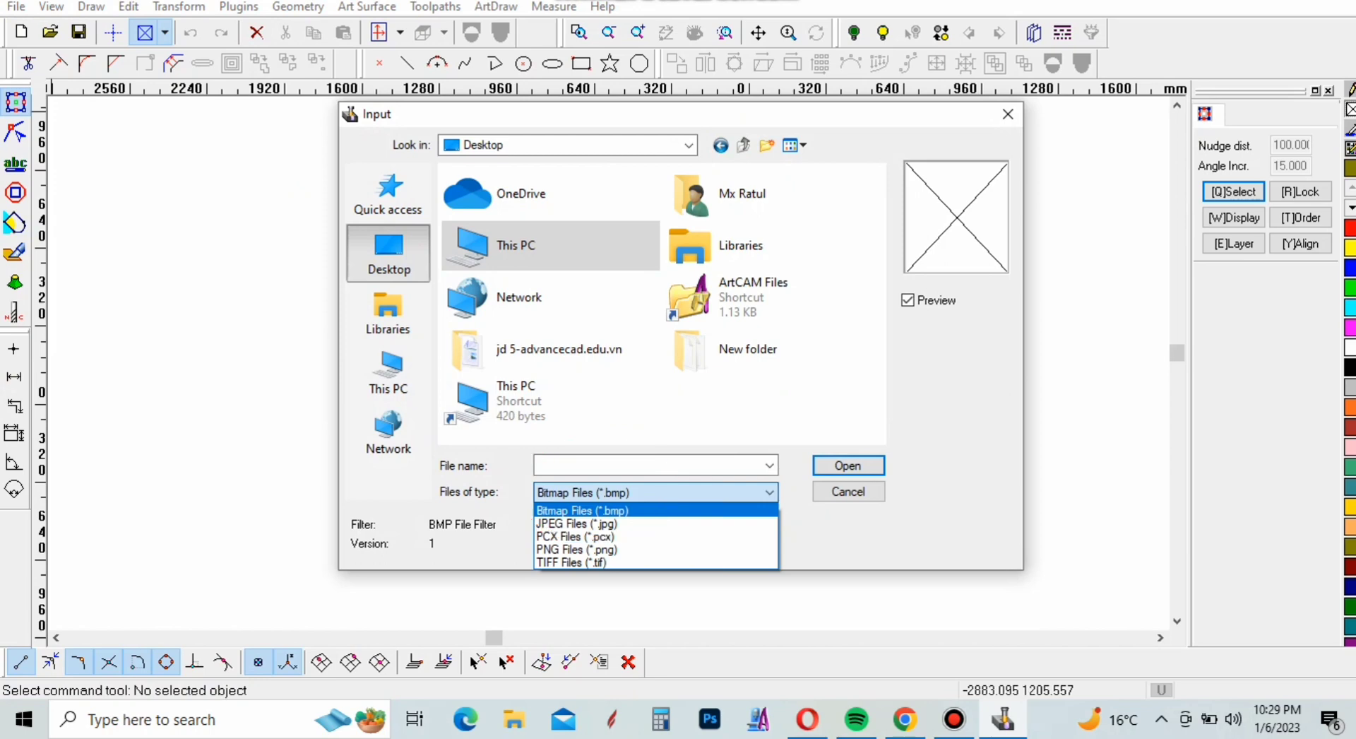
left_click(576, 523)
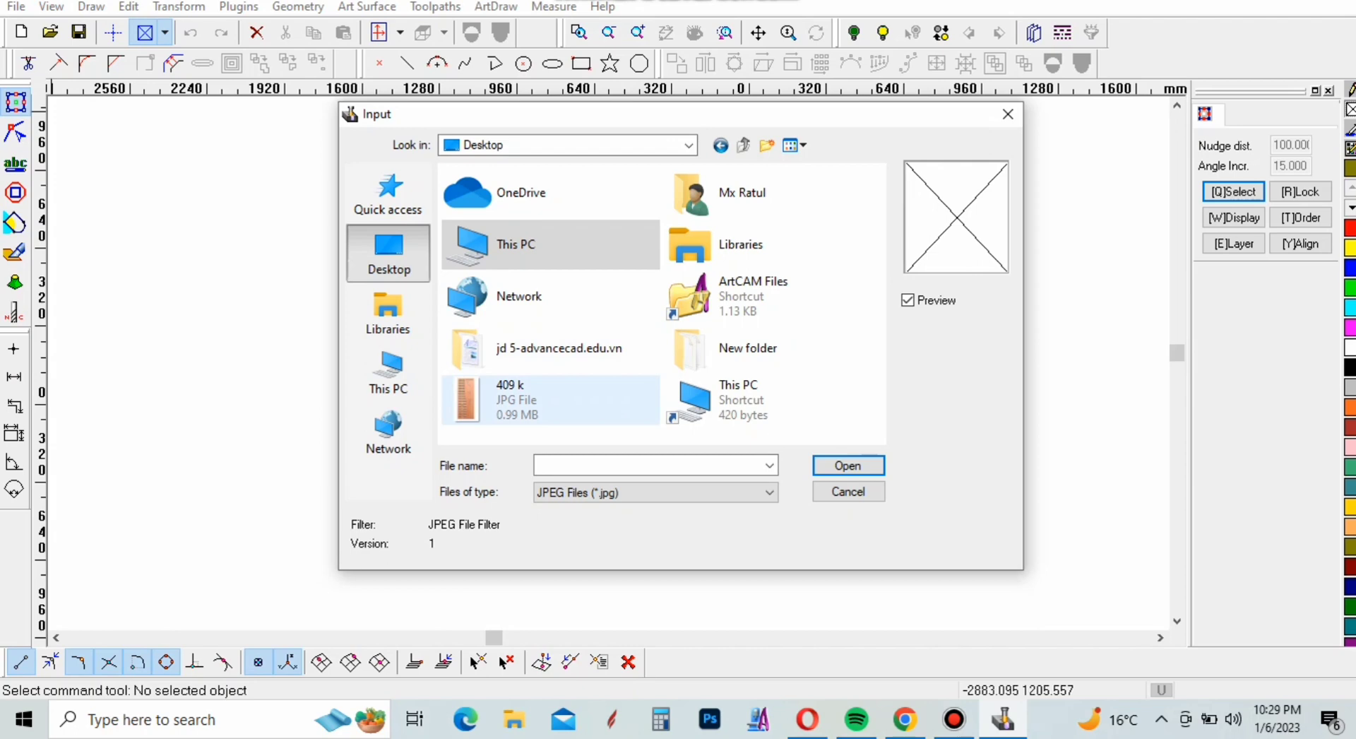
left_click(516, 399)
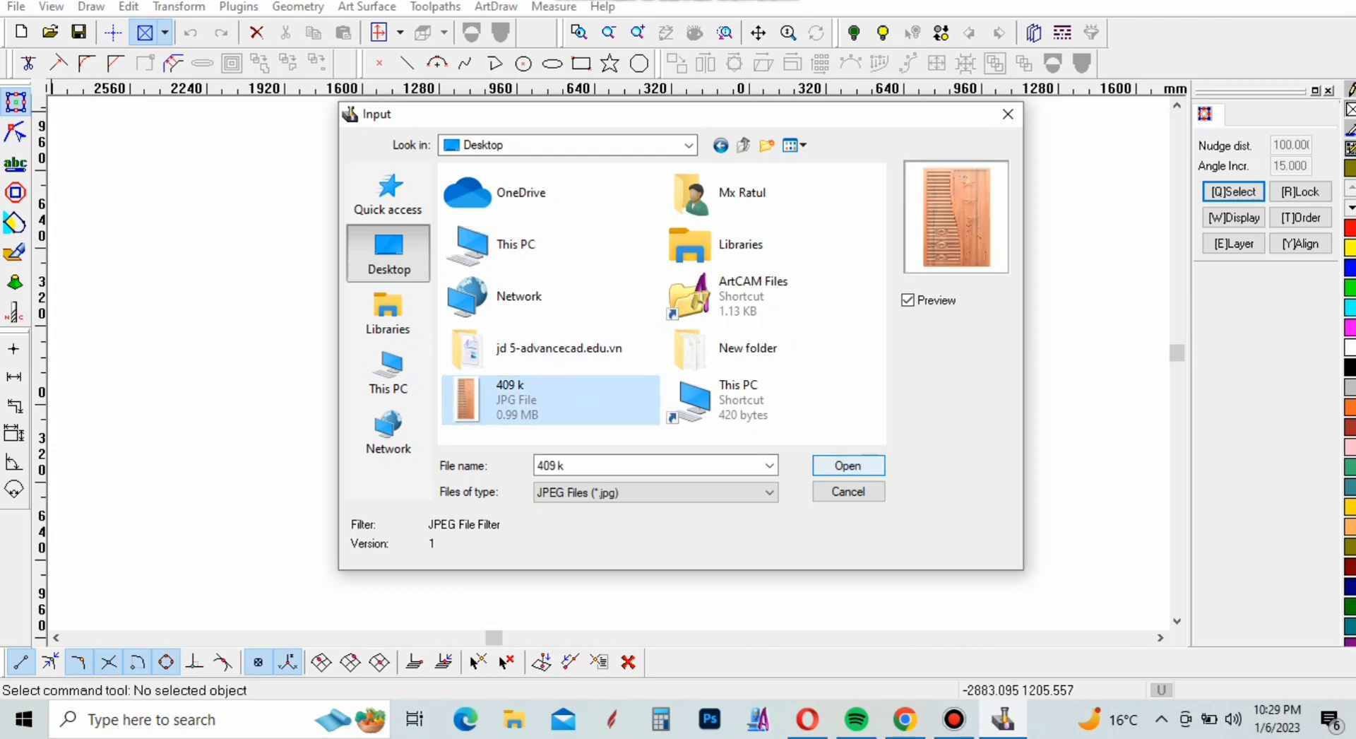
left_click(847, 465)
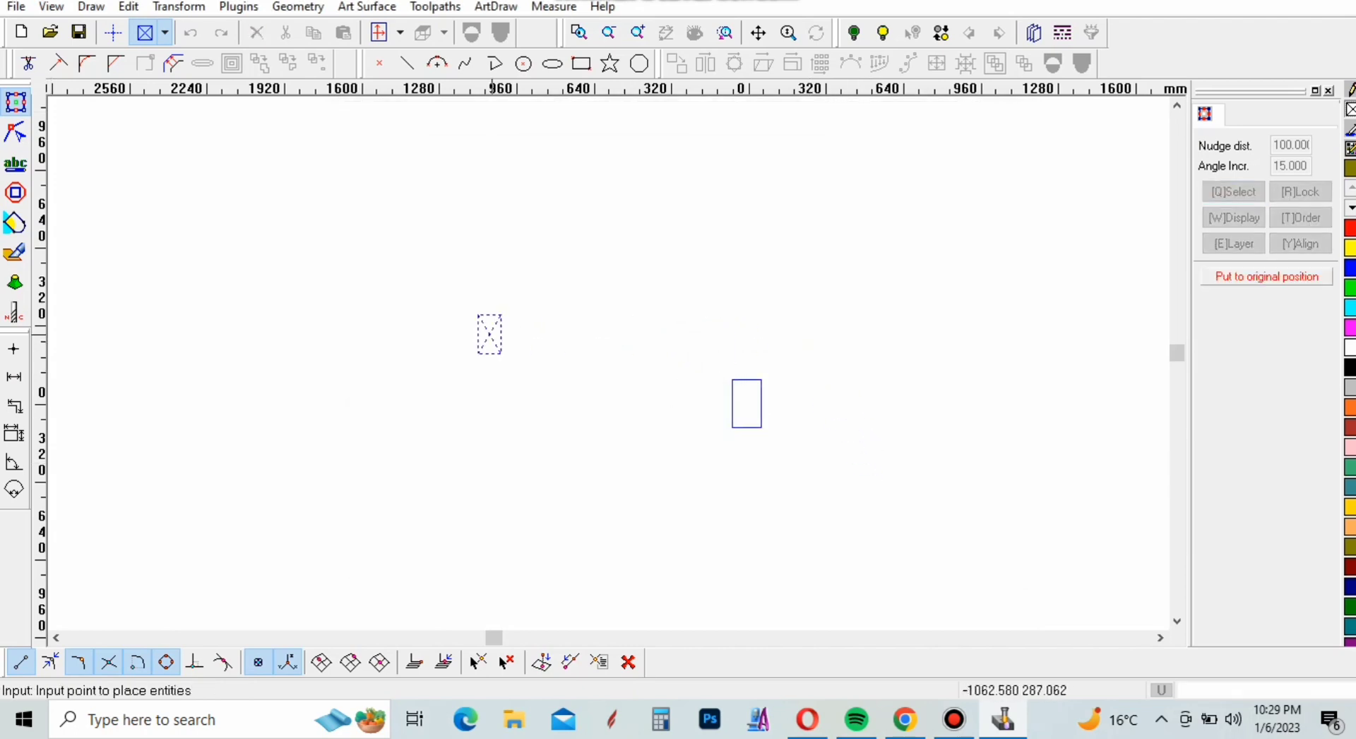
left_click(489, 333)
left_click_drag(513, 364, 602, 520)
left_click_drag(532, 410, 608, 334)
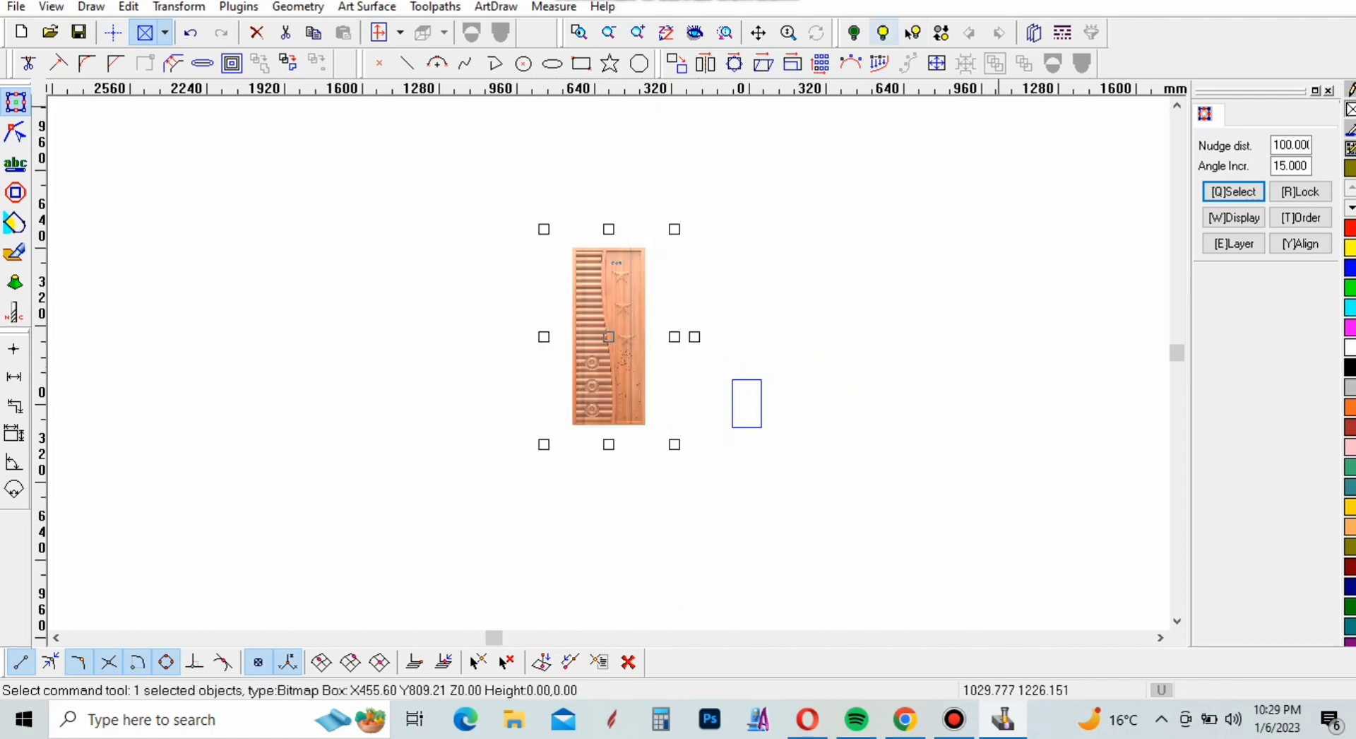
Scale the door image to an X size of 990 mm and a Y size of 2060 mm
left_click(792, 64)
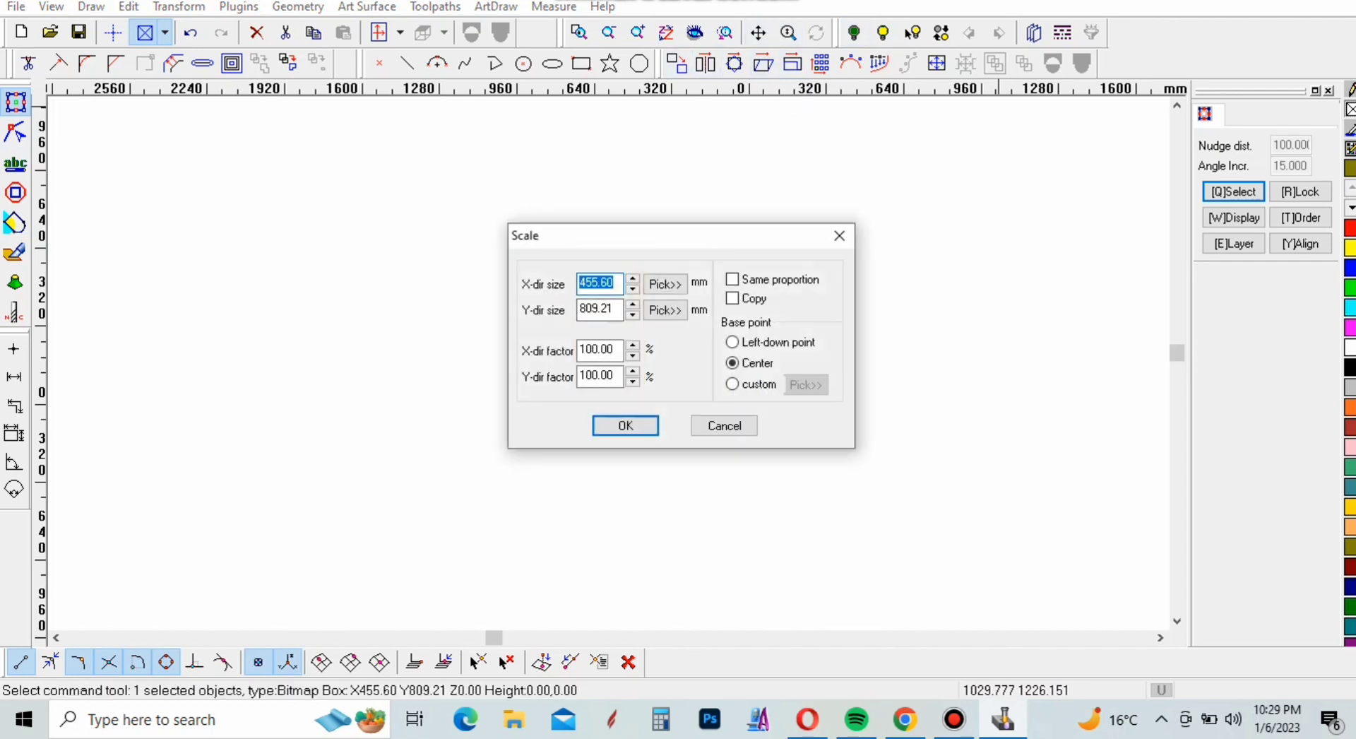
type("990")
double_click(613, 309)
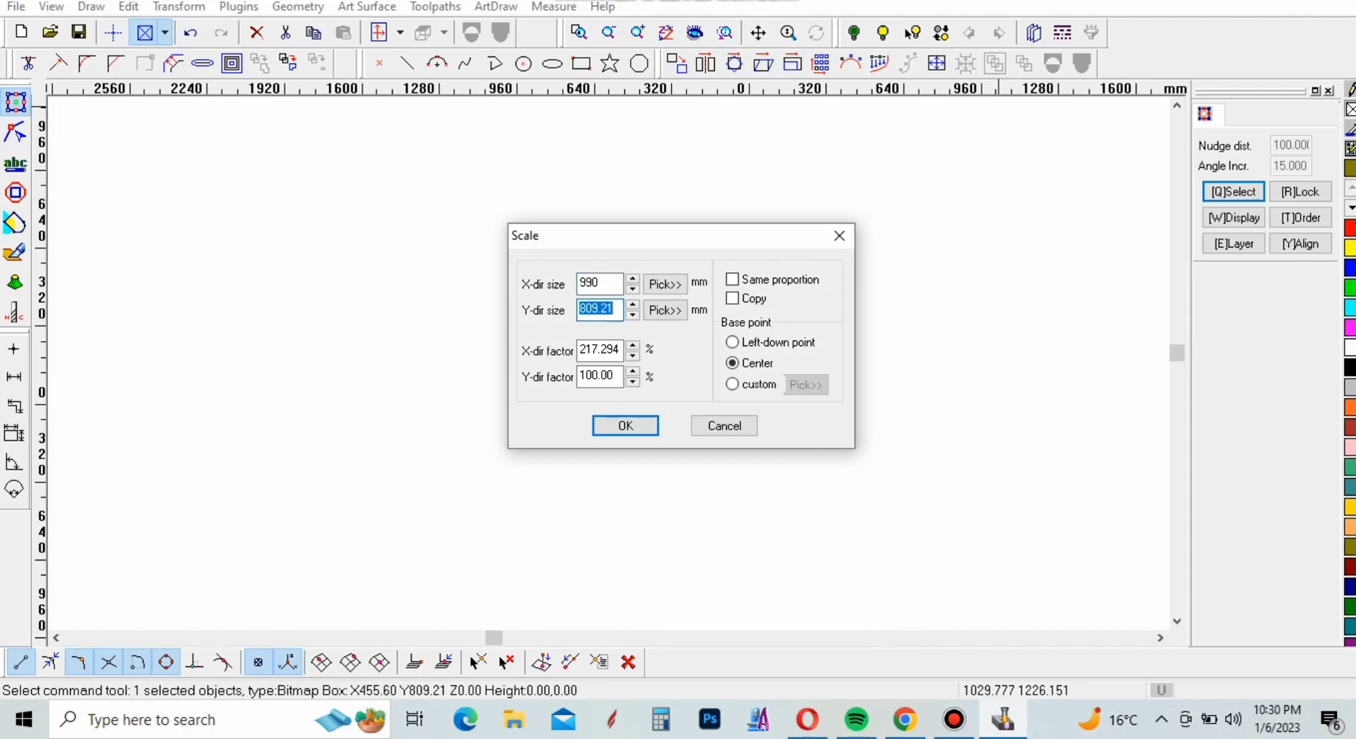
type("2060")
key("Return")
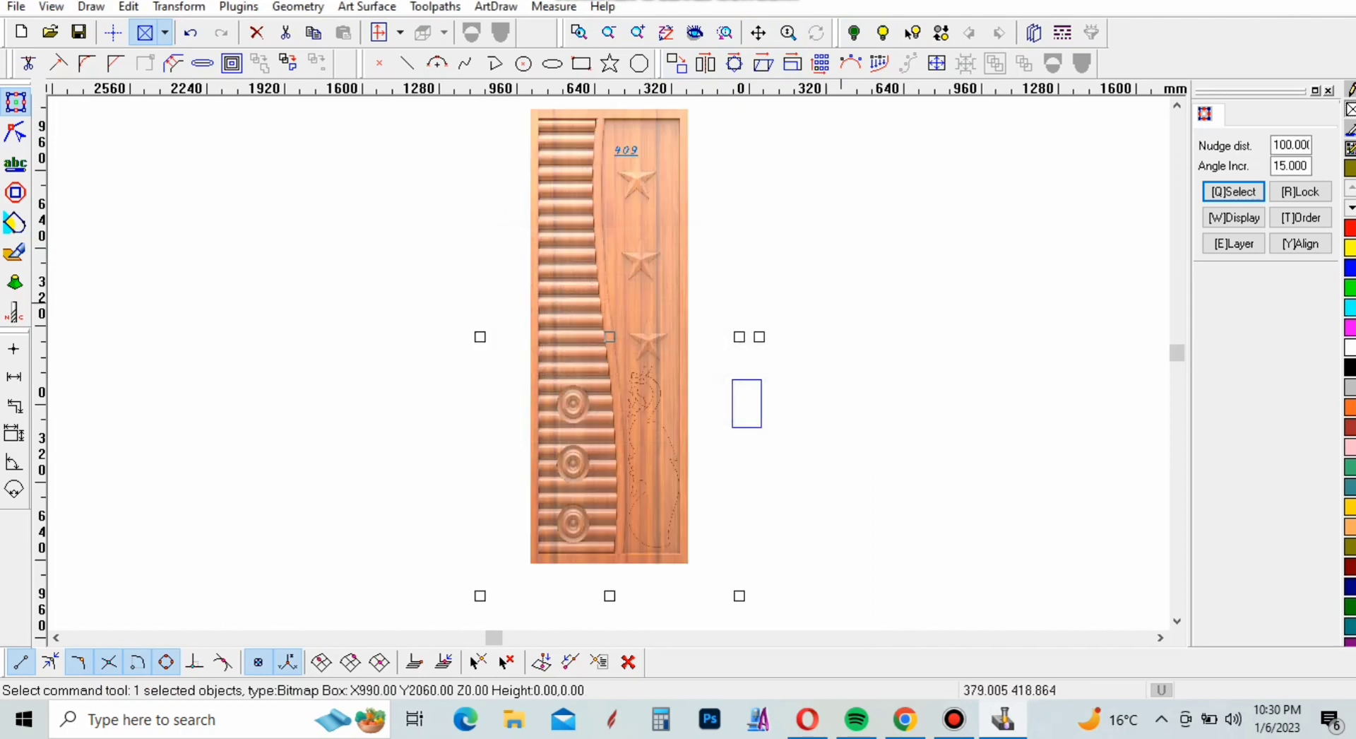
scroll(841, 304, "down", 1)
left_click(931, 308)
Draw a rectangle of about 652 × 1878 mm along the outer edge of the door image, from its upper-left to its lower-right corner
scroll(663, 199, "up", 2)
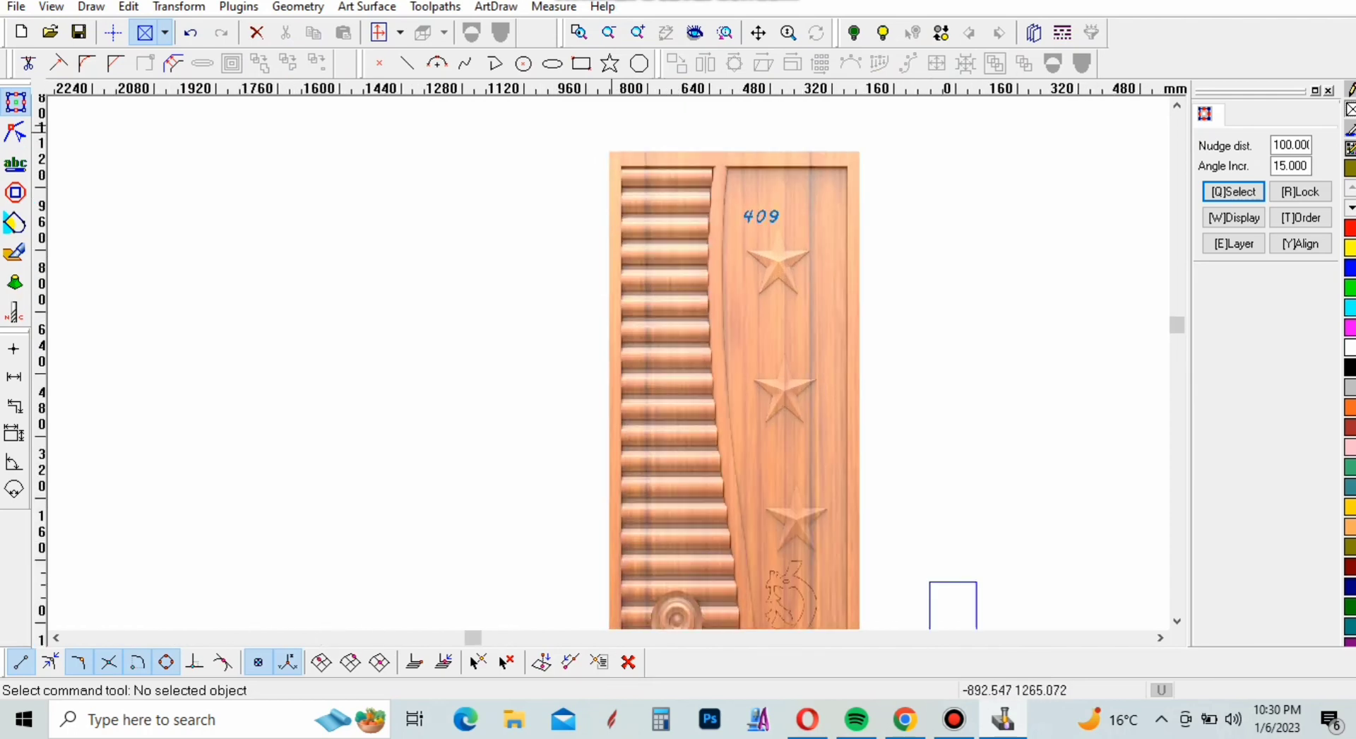
scroll(609, 151, "up", 6)
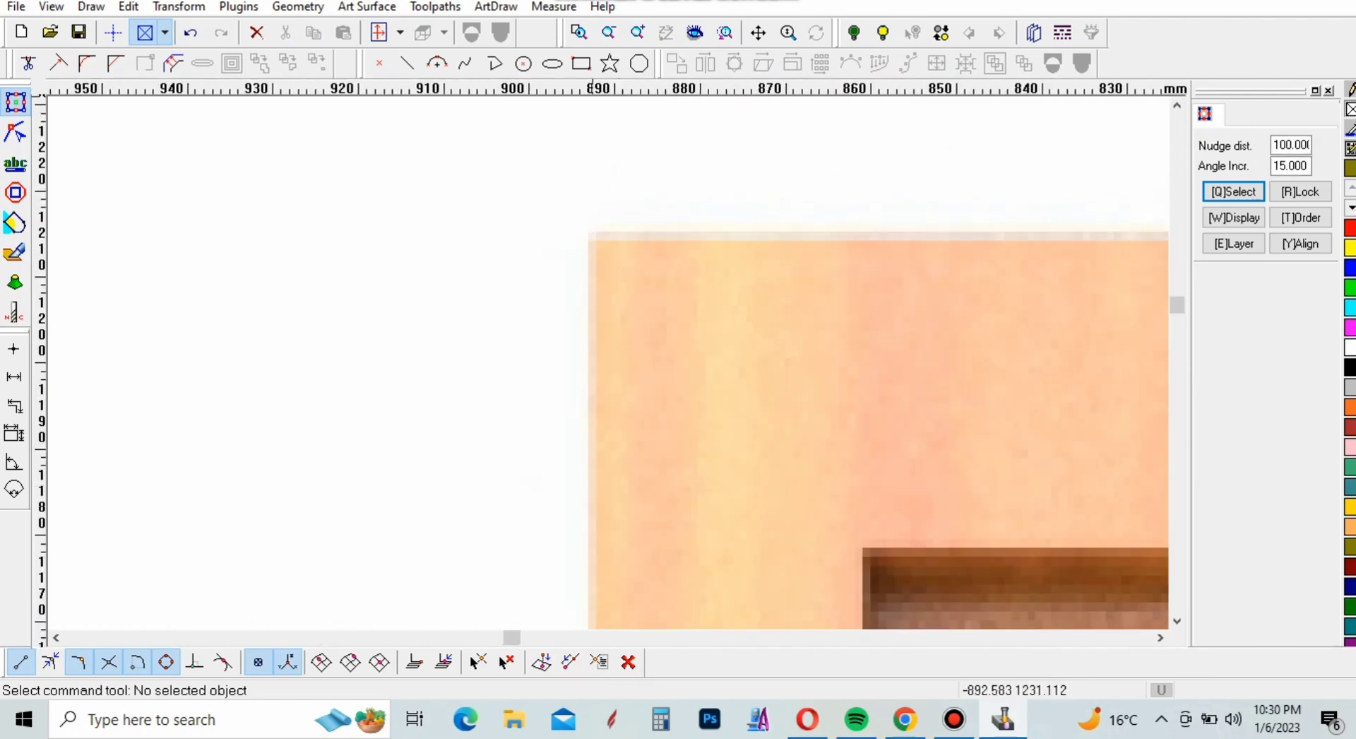
left_click(580, 63)
scroll(577, 141, "up", 3)
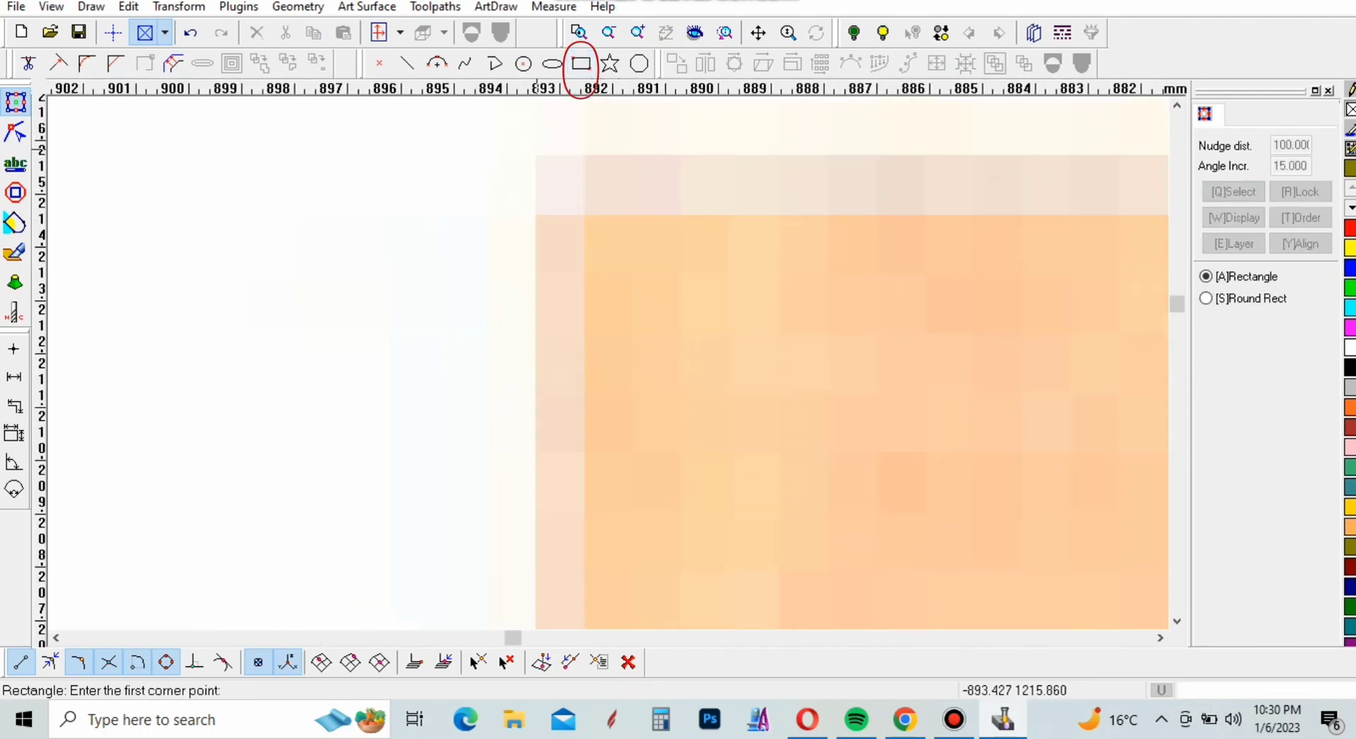
left_click(536, 157)
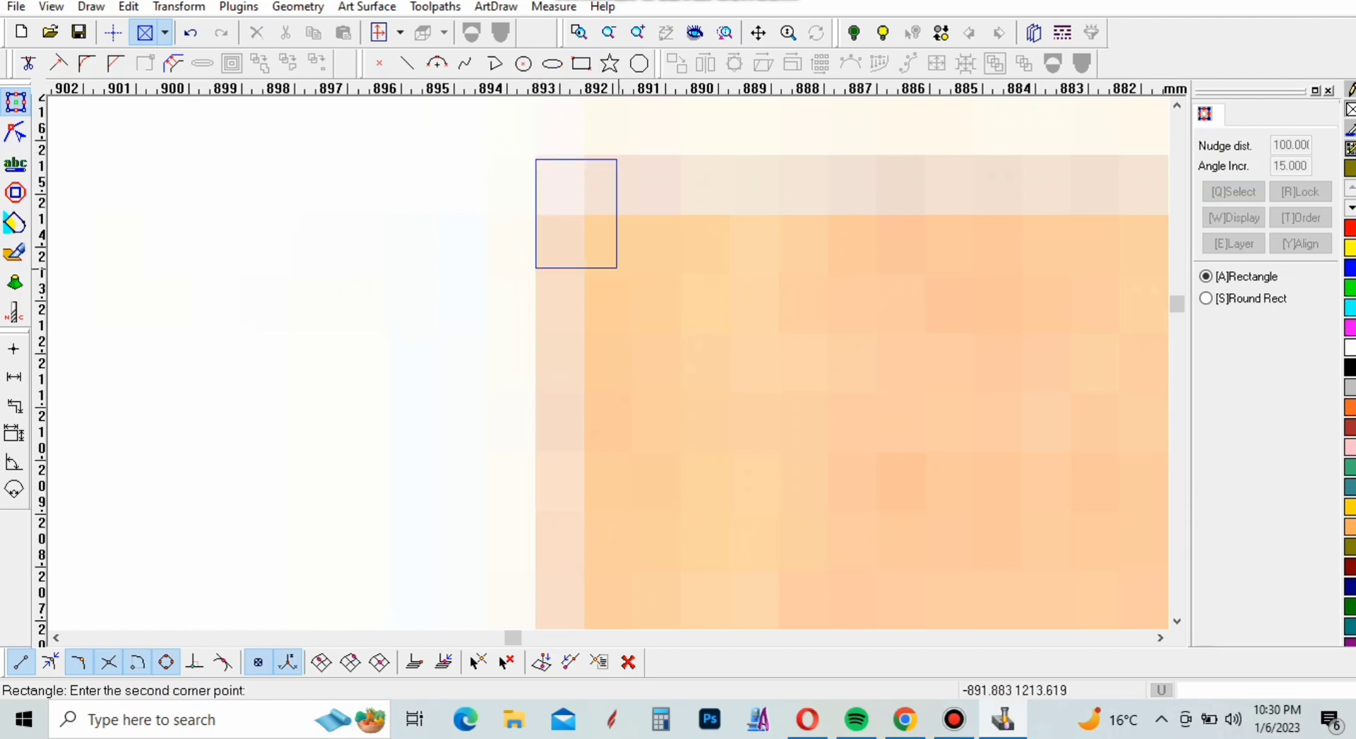
scroll(561, 183, "down", 8)
scroll(608, 308, "down", 10)
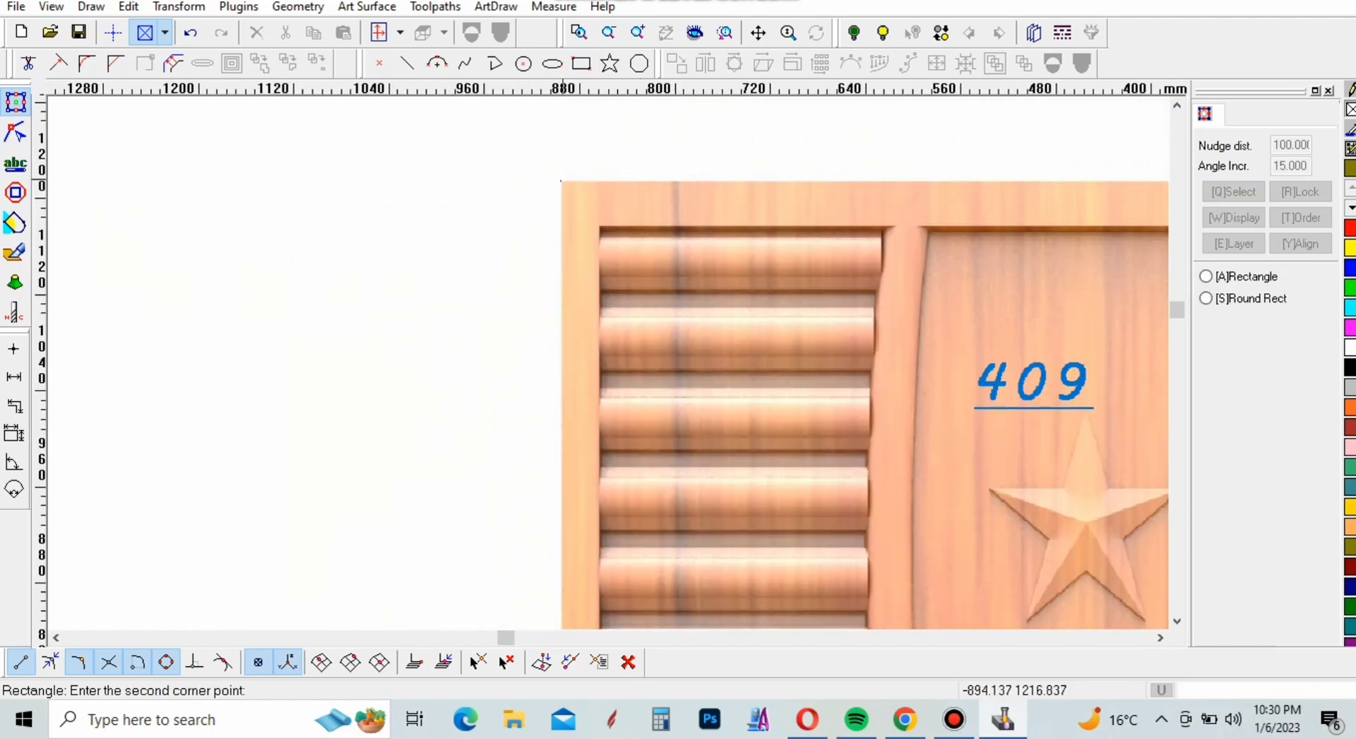
scroll(608, 307, "up", 10)
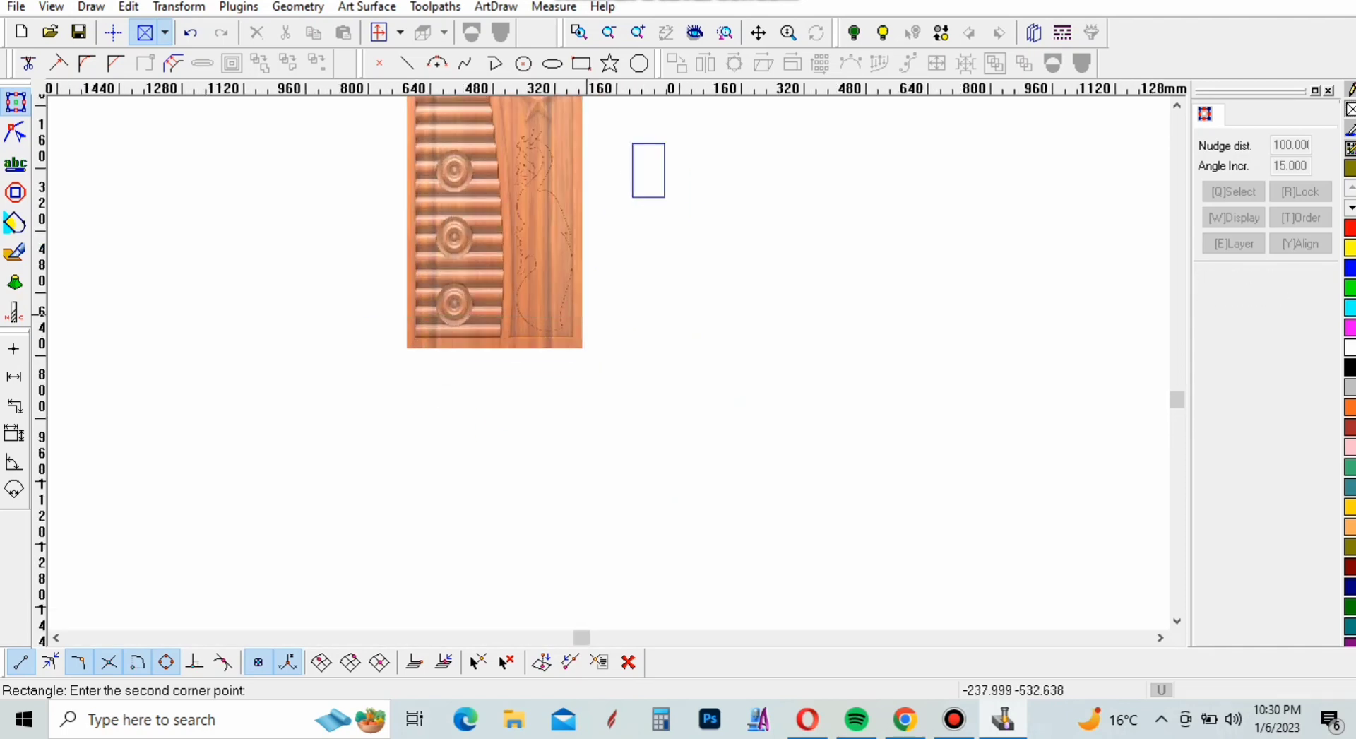
scroll(730, 450, "up", 6)
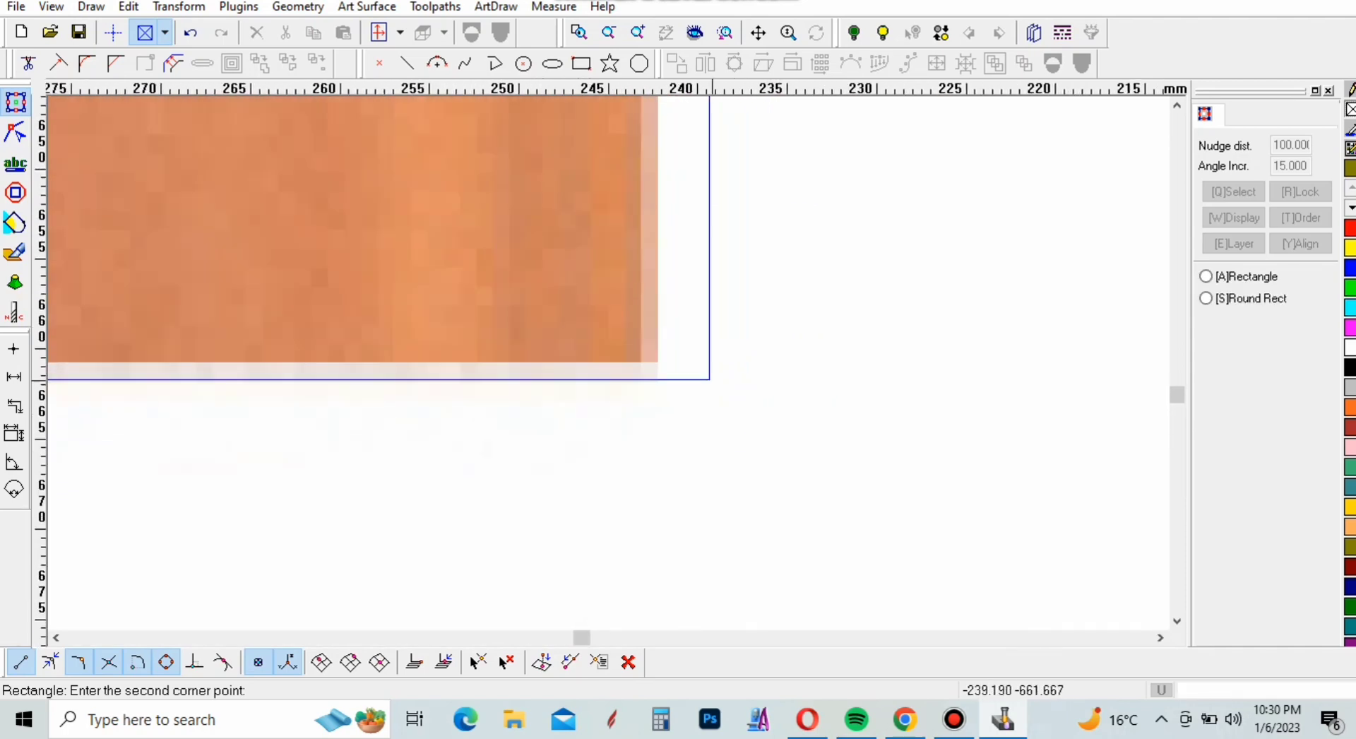
key("a")
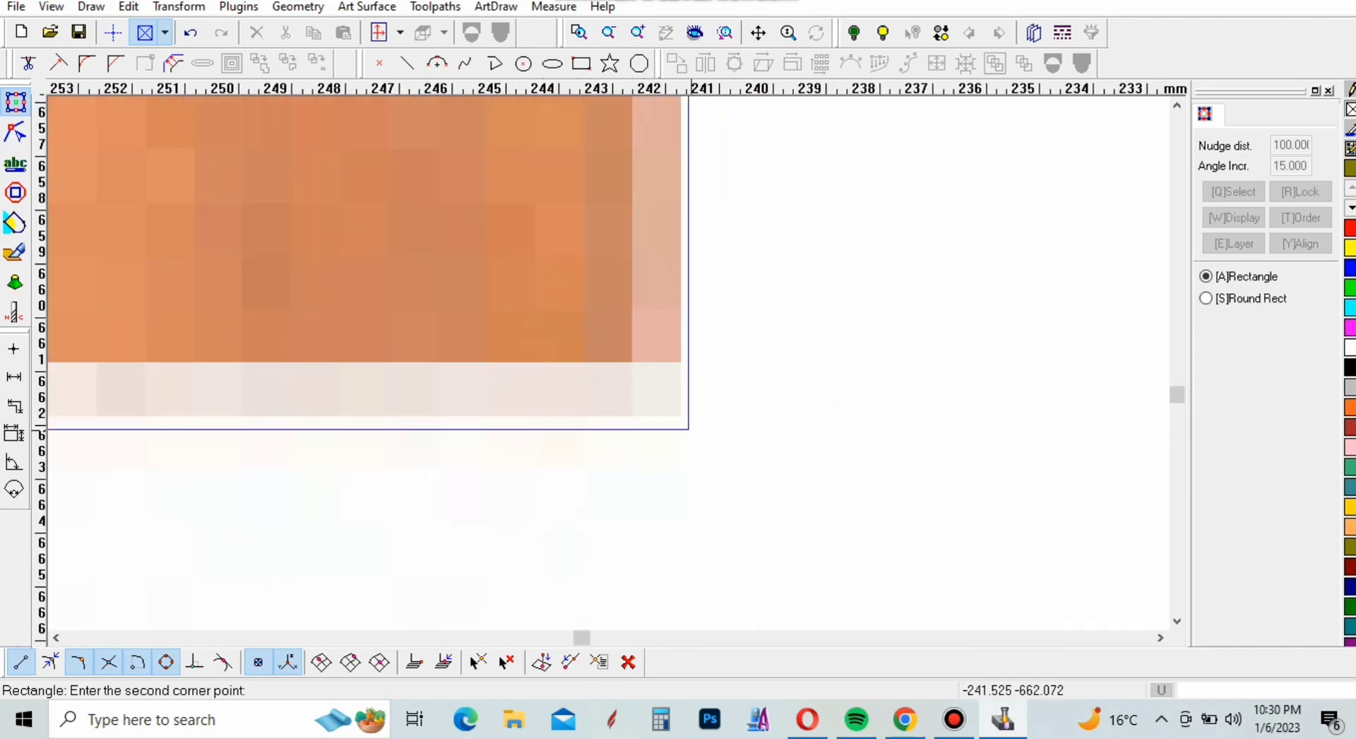
left_click(682, 416)
scroll(855, 494, "down", 10)
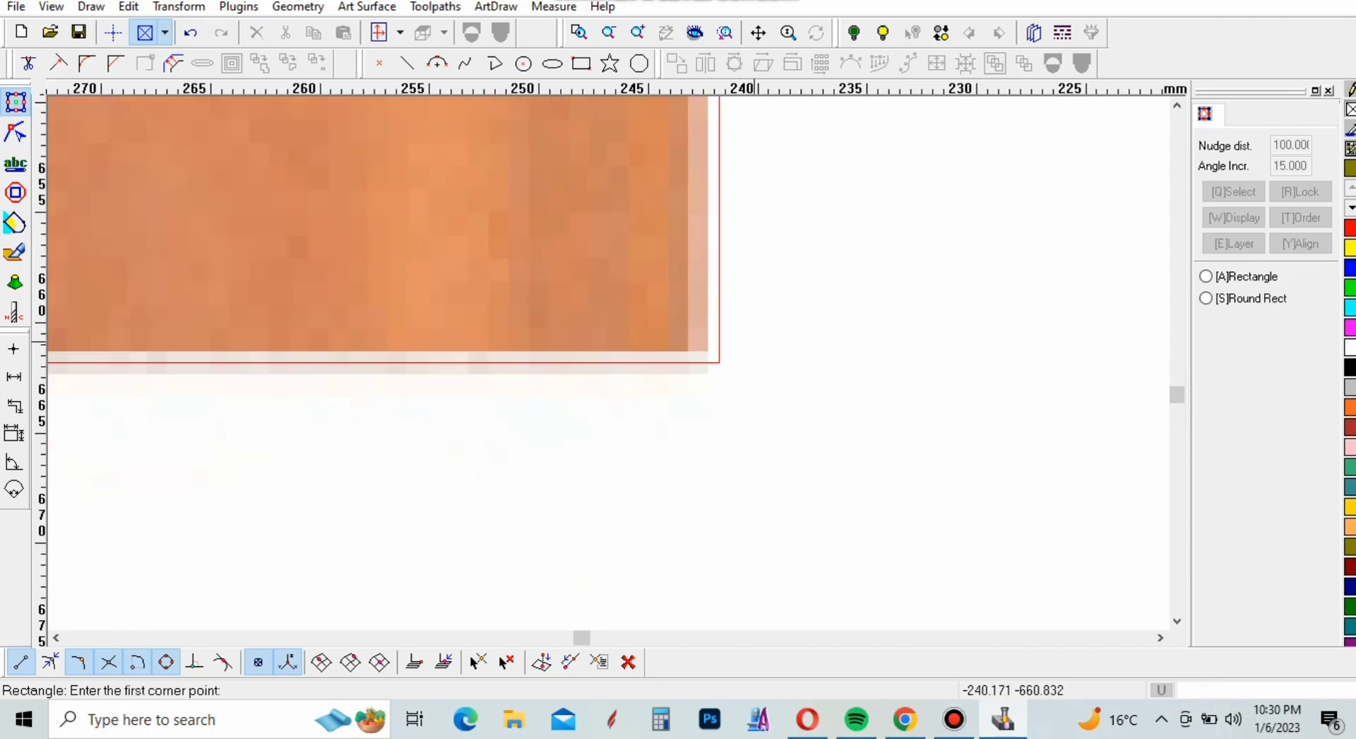
scroll(860, 500, "down", 10)
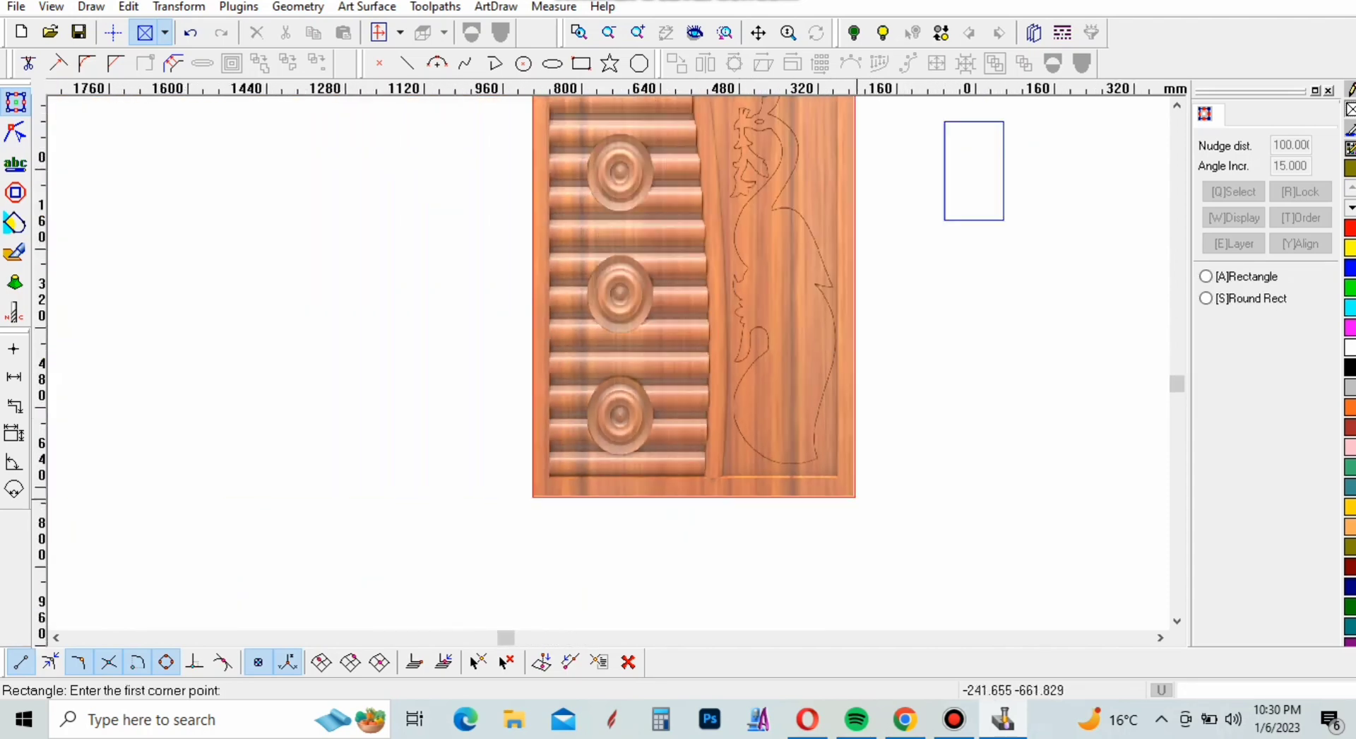
middle_click(802, 373)
key("Escape")
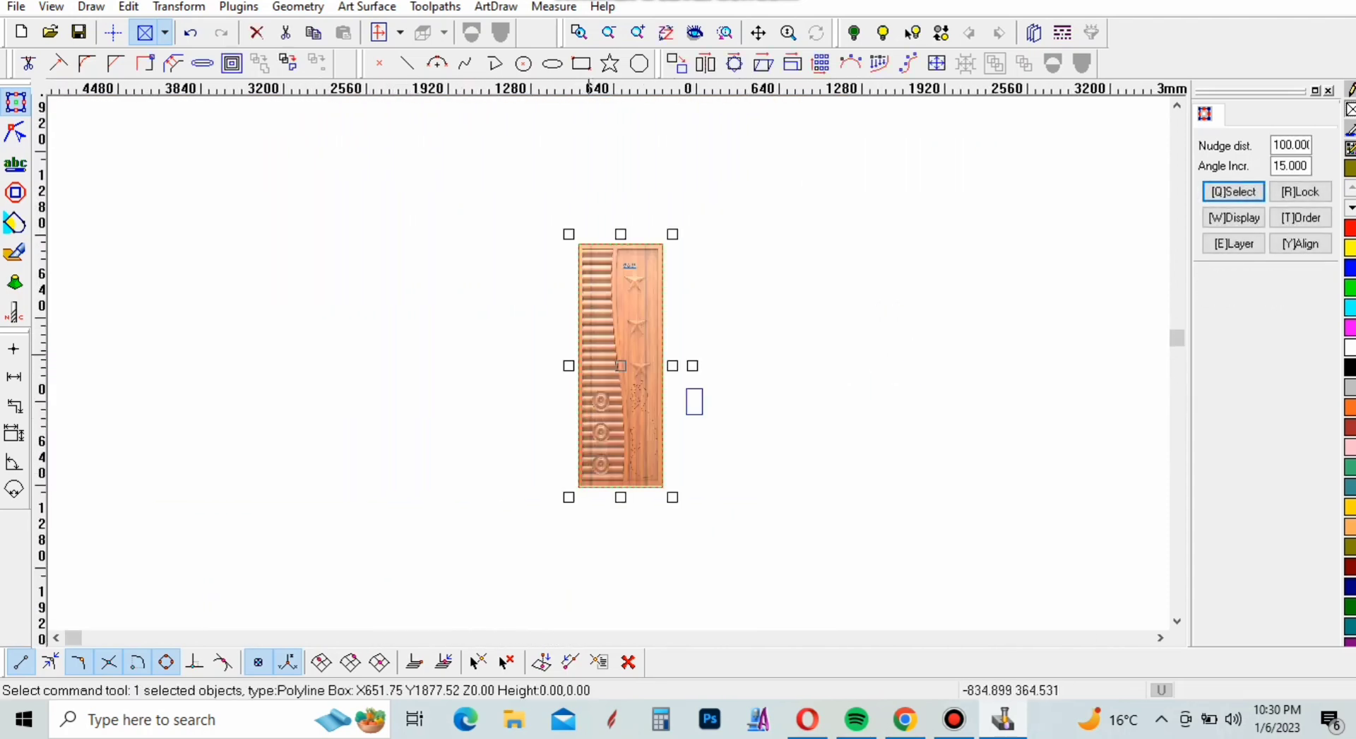
scroll(694, 402, "up", 3)
scroll(899, 536, "down", 3)
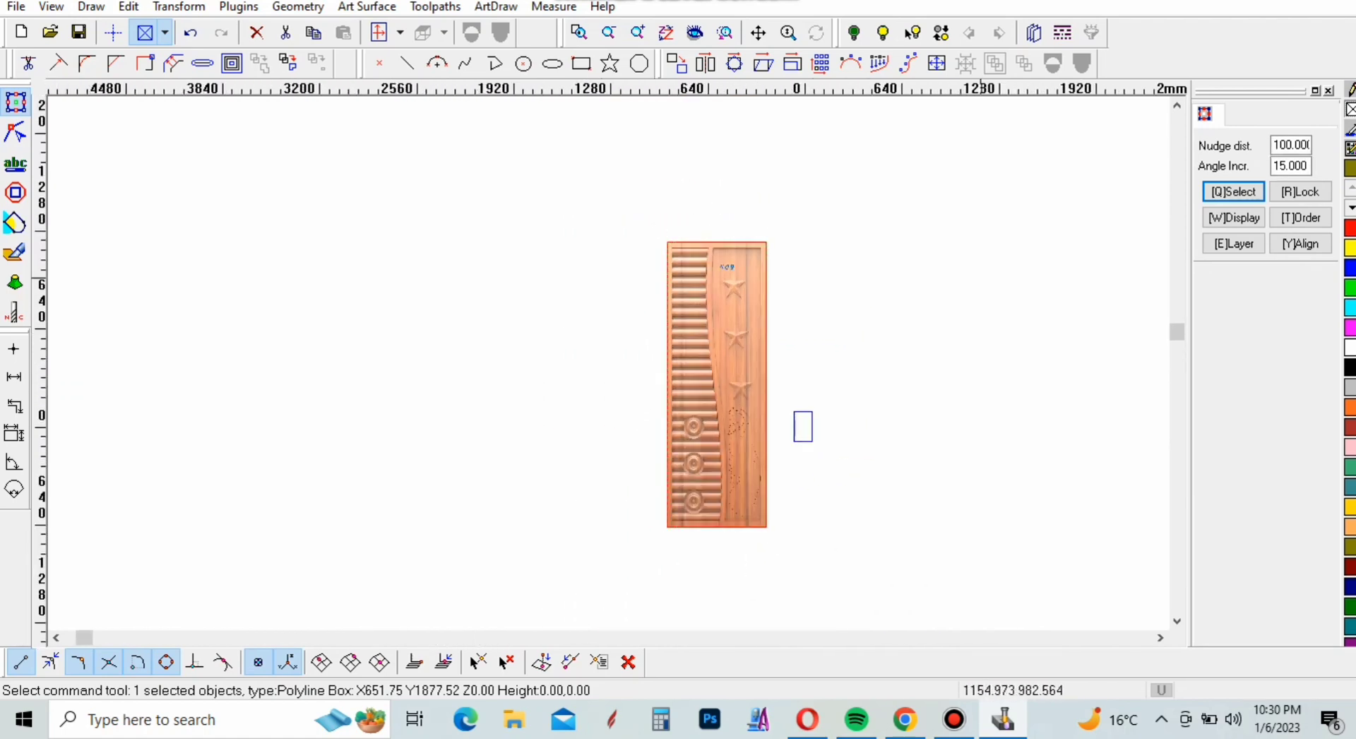
left_click(980, 276)
Draw a vertical and a horizontal centre line from the midpoints of the door rectangle's top and left edges, extending past the opposite edges
scroll(741, 254, "up", 8)
scroll(710, 250, "down", 6)
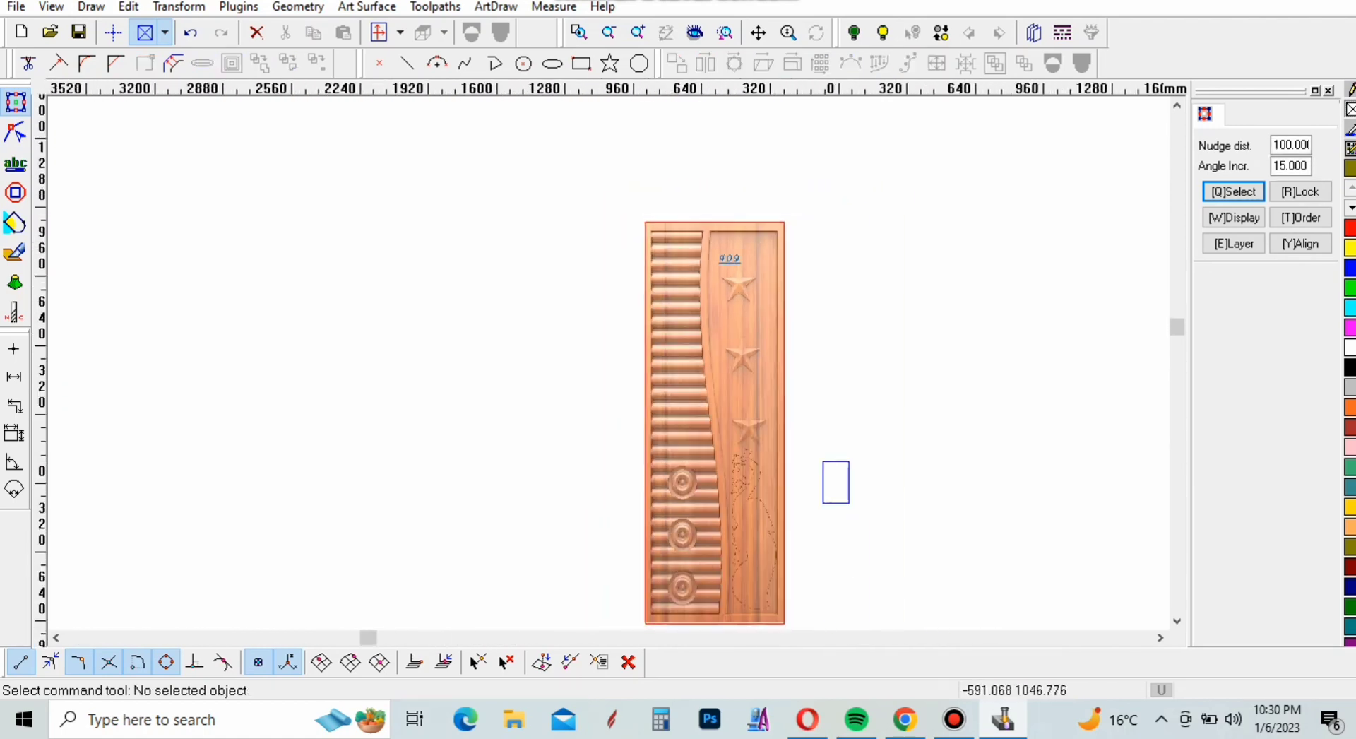
scroll(721, 328, "up", 5)
scroll(629, 190, "down", 7)
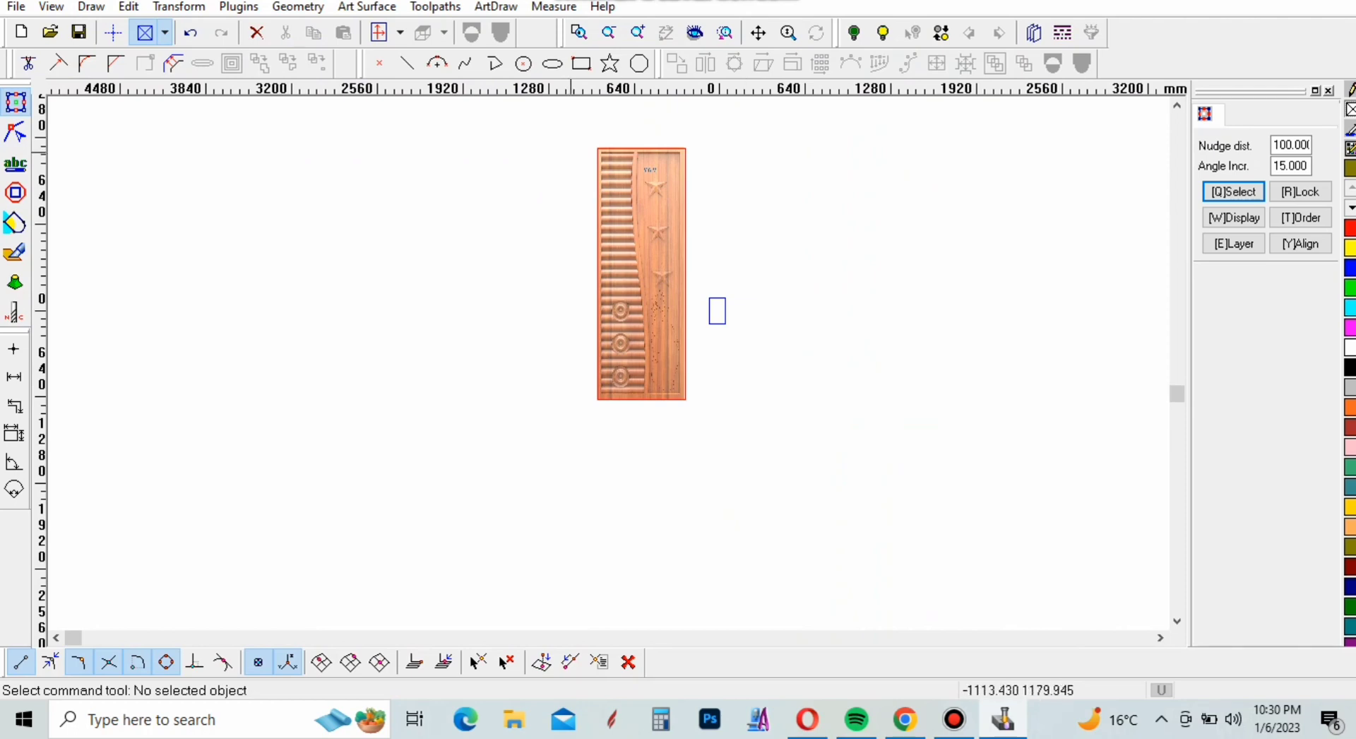
scroll(590, 152, "up", 3)
left_click(407, 63)
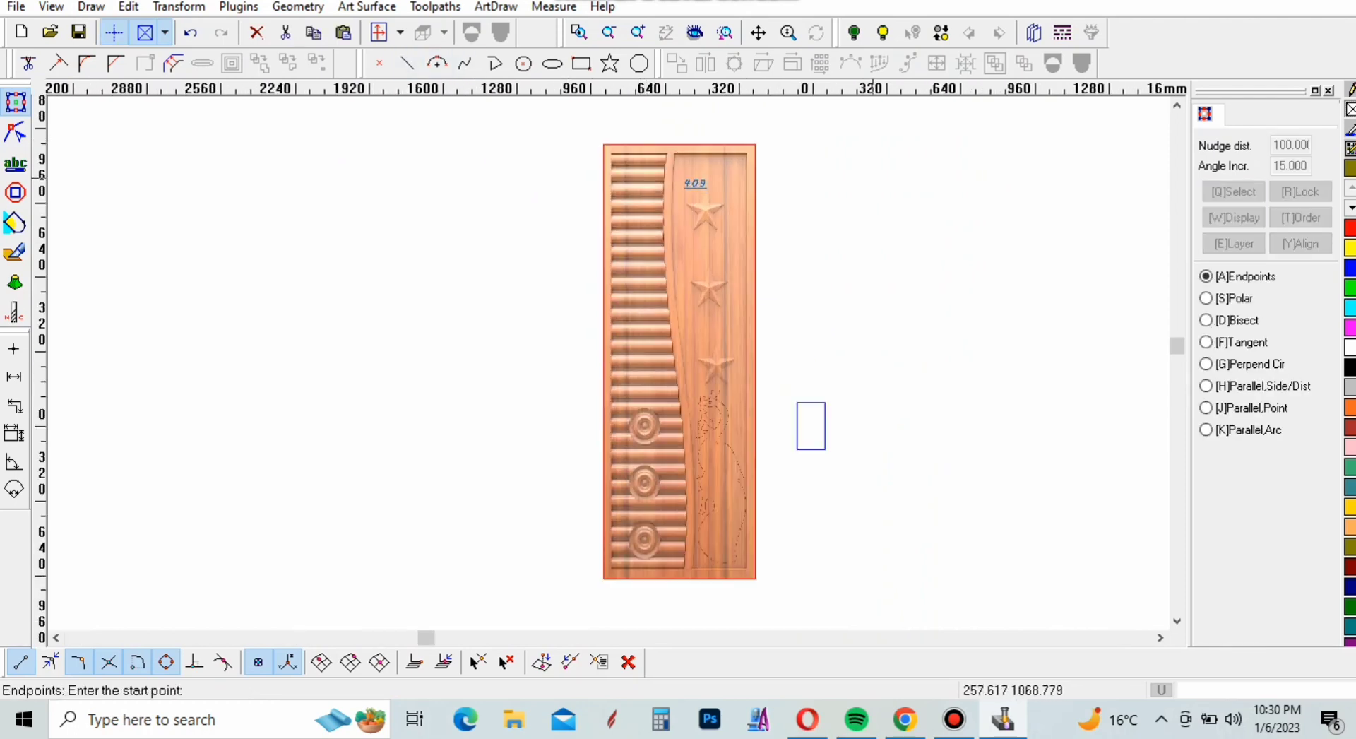
left_click(679, 144)
scroll(693, 279, "down", 2)
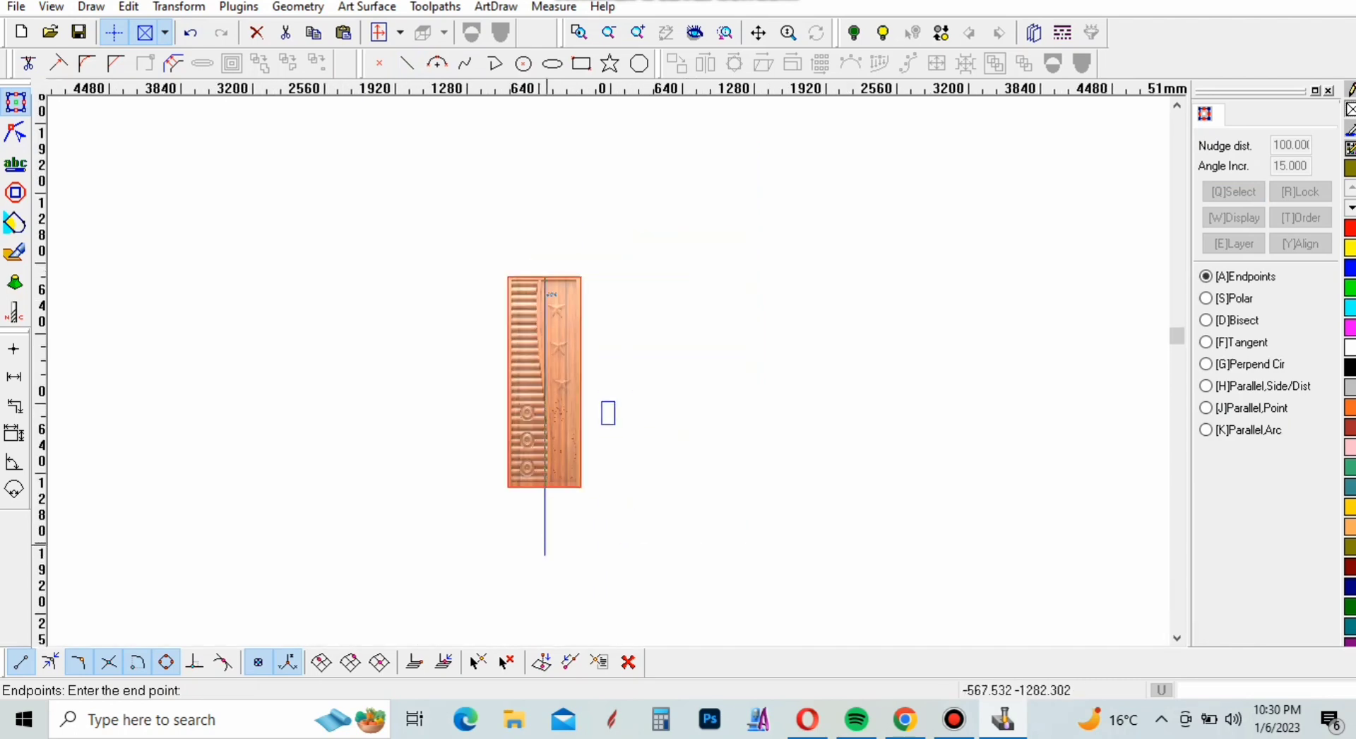
left_click(544, 589)
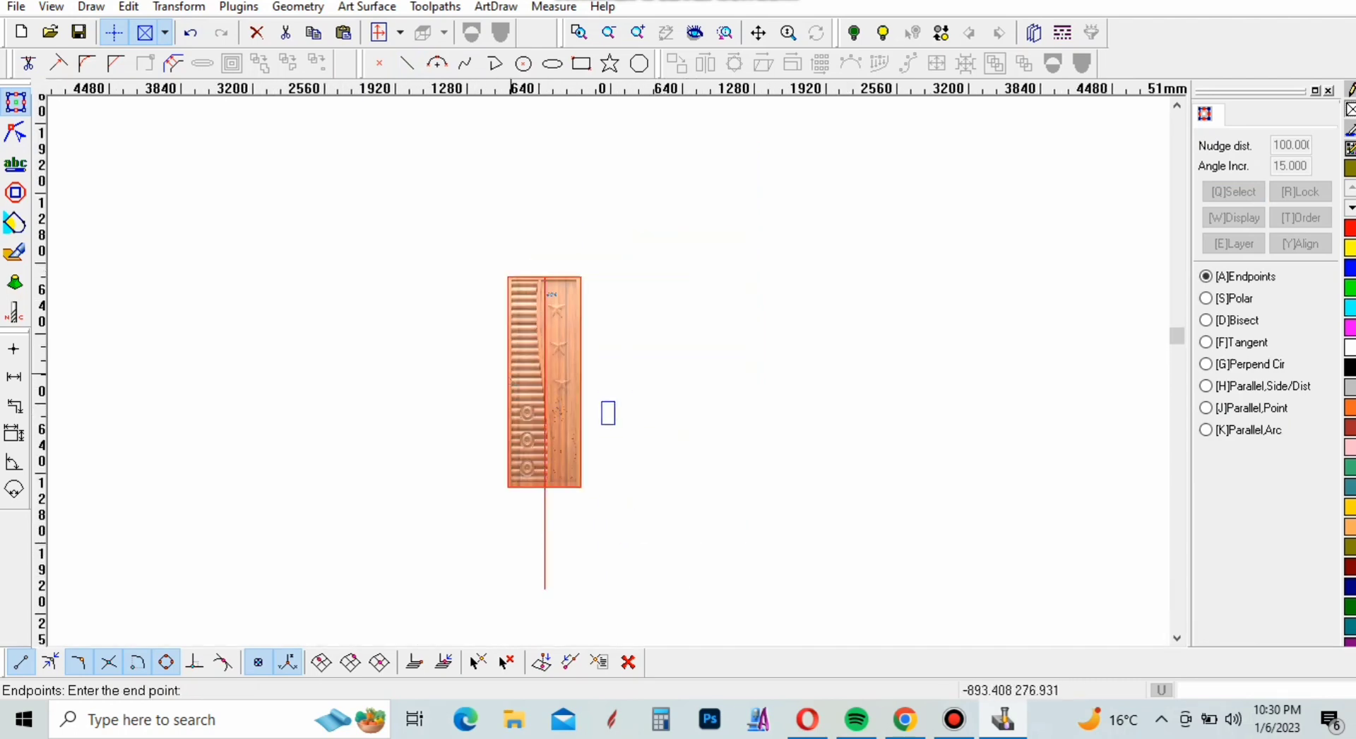
left_click(757, 472)
right_click(849, 510)
left_click(849, 510)
Turn on close-point snapping and measure the width of the door's left frame border from the outline to the slats
scroll(504, 405, "up", 1)
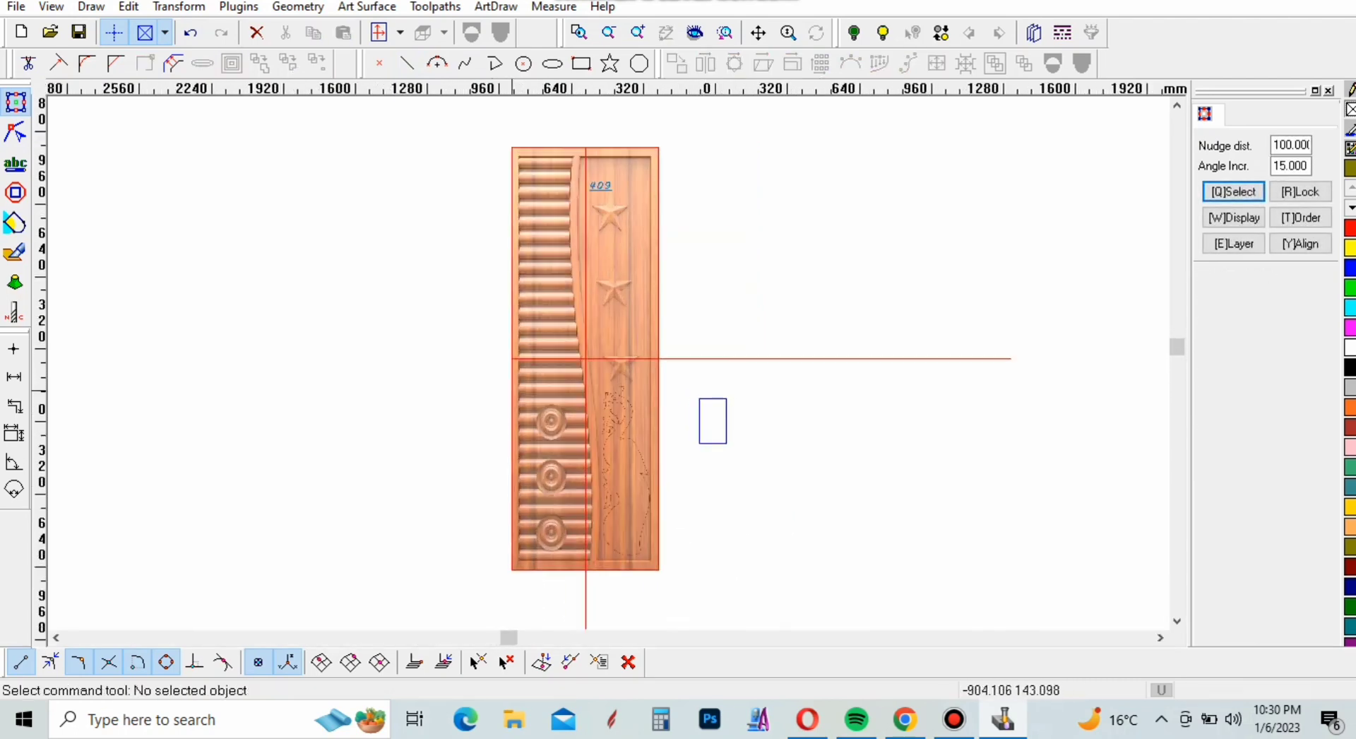
scroll(521, 317, "up", 4)
scroll(778, 378, "down", 3)
scroll(654, 144, "up", 7)
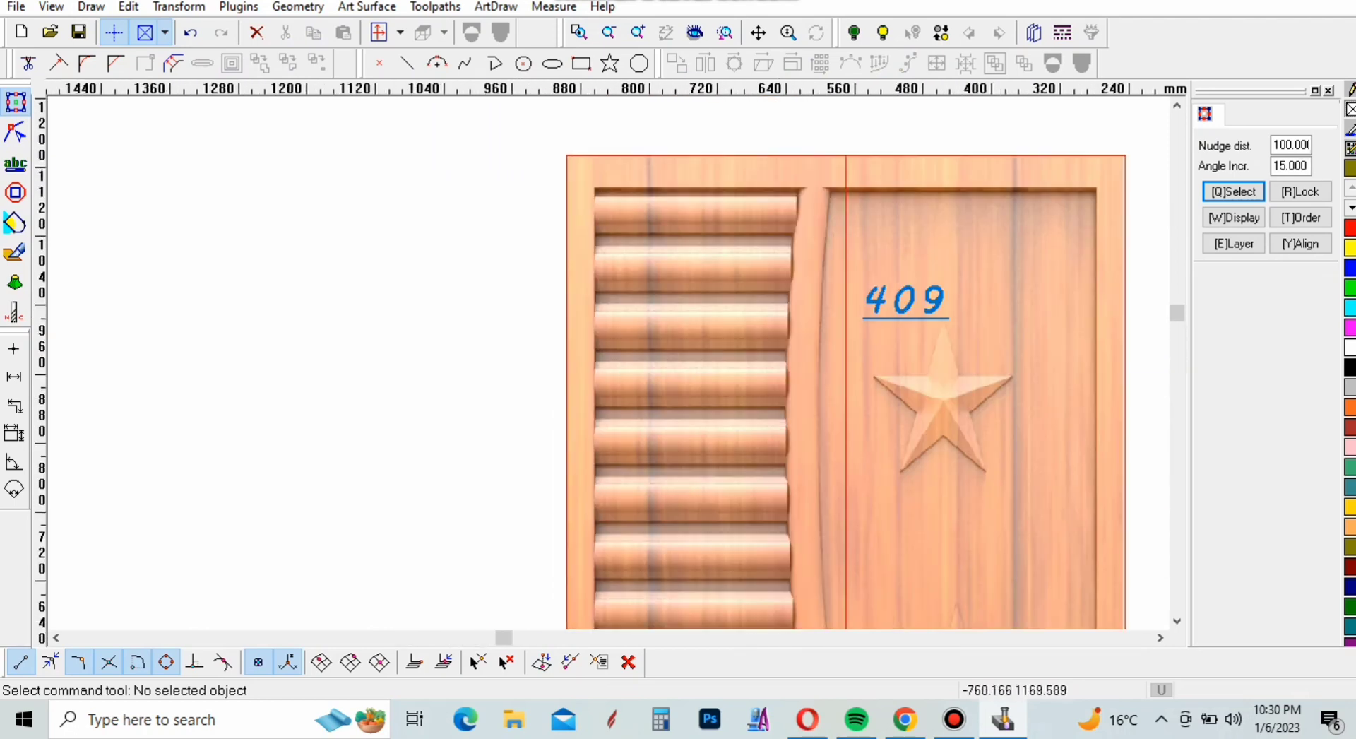
scroll(667, 127, "up", 4)
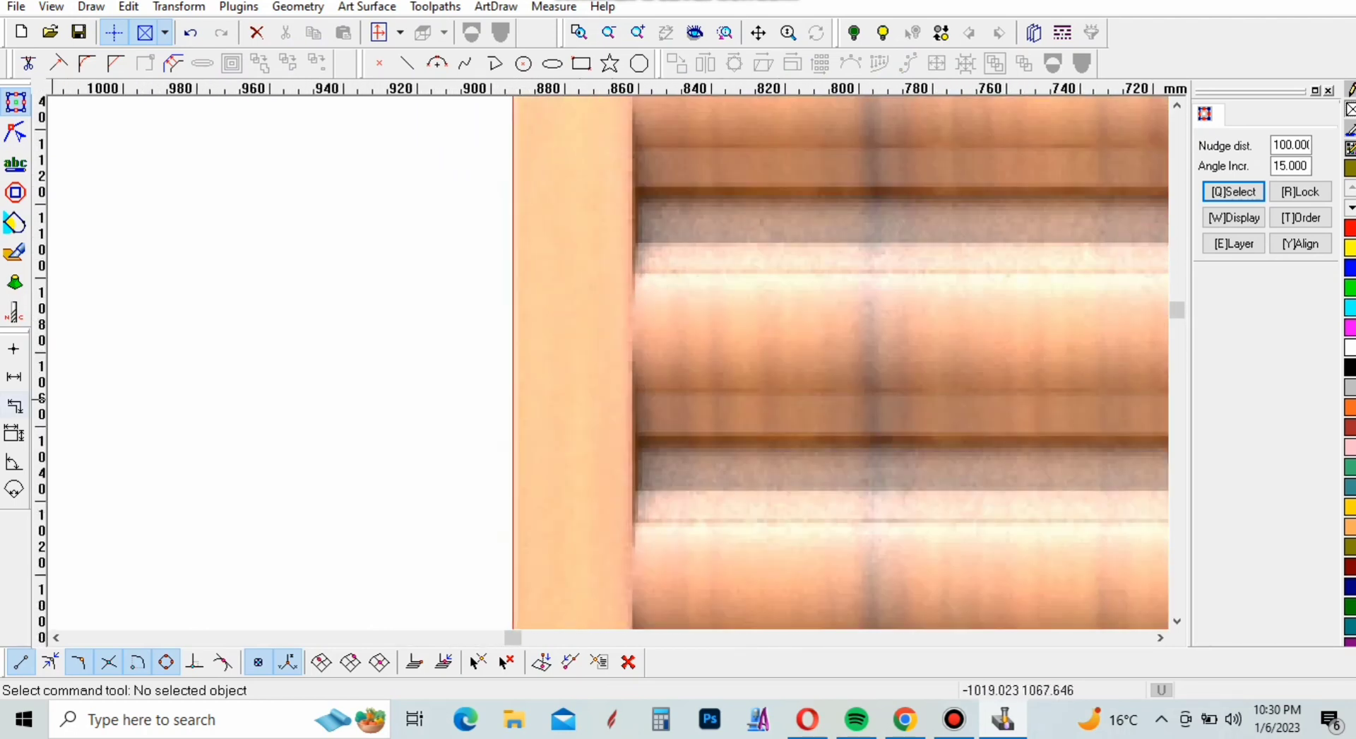
left_click(14, 376)
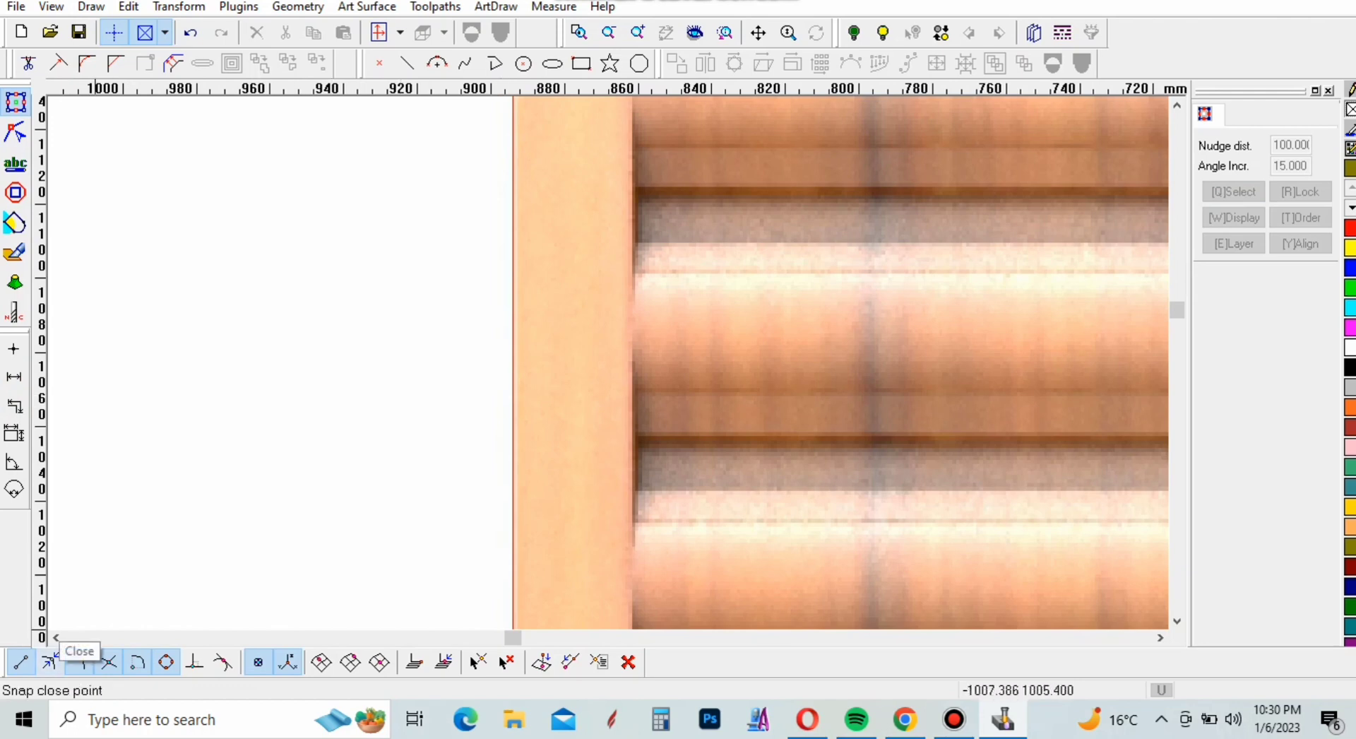
left_click(51, 662)
left_click(513, 492)
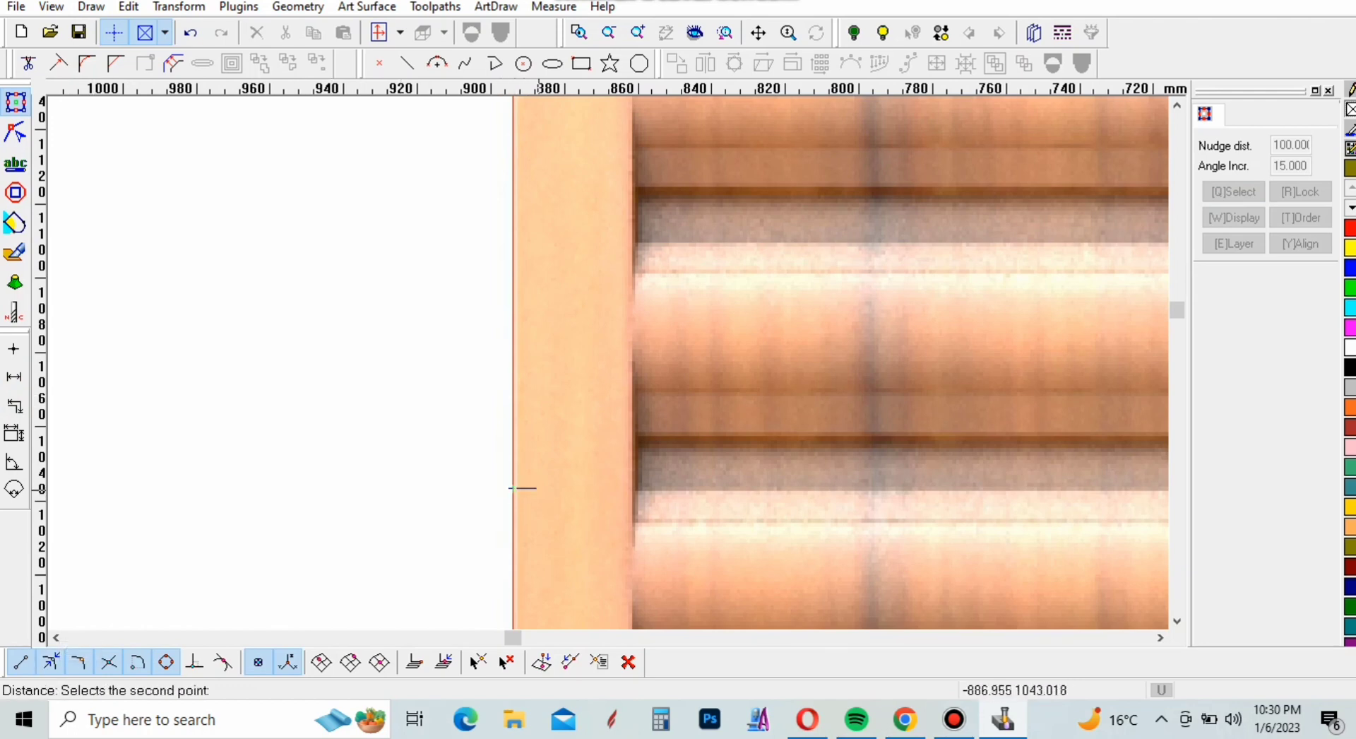
left_click(631, 487)
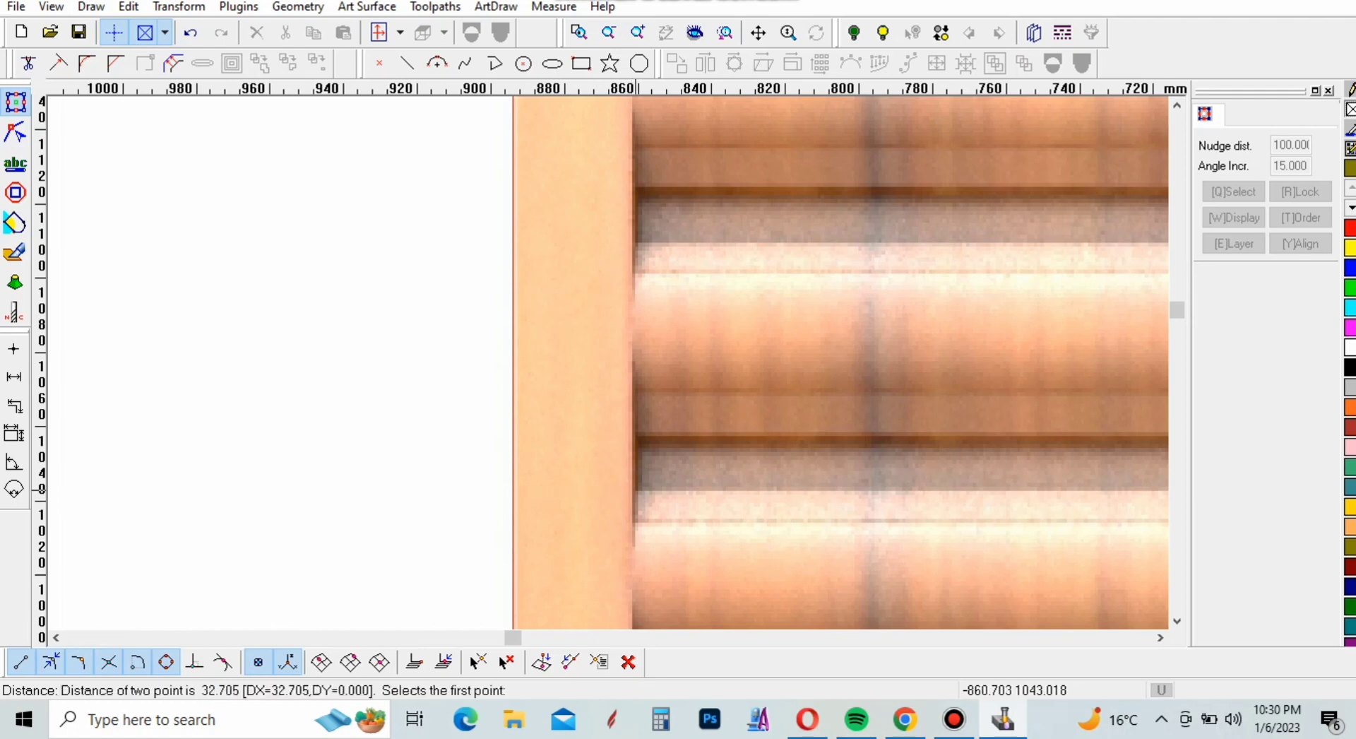
scroll(255, 453, "down", 3)
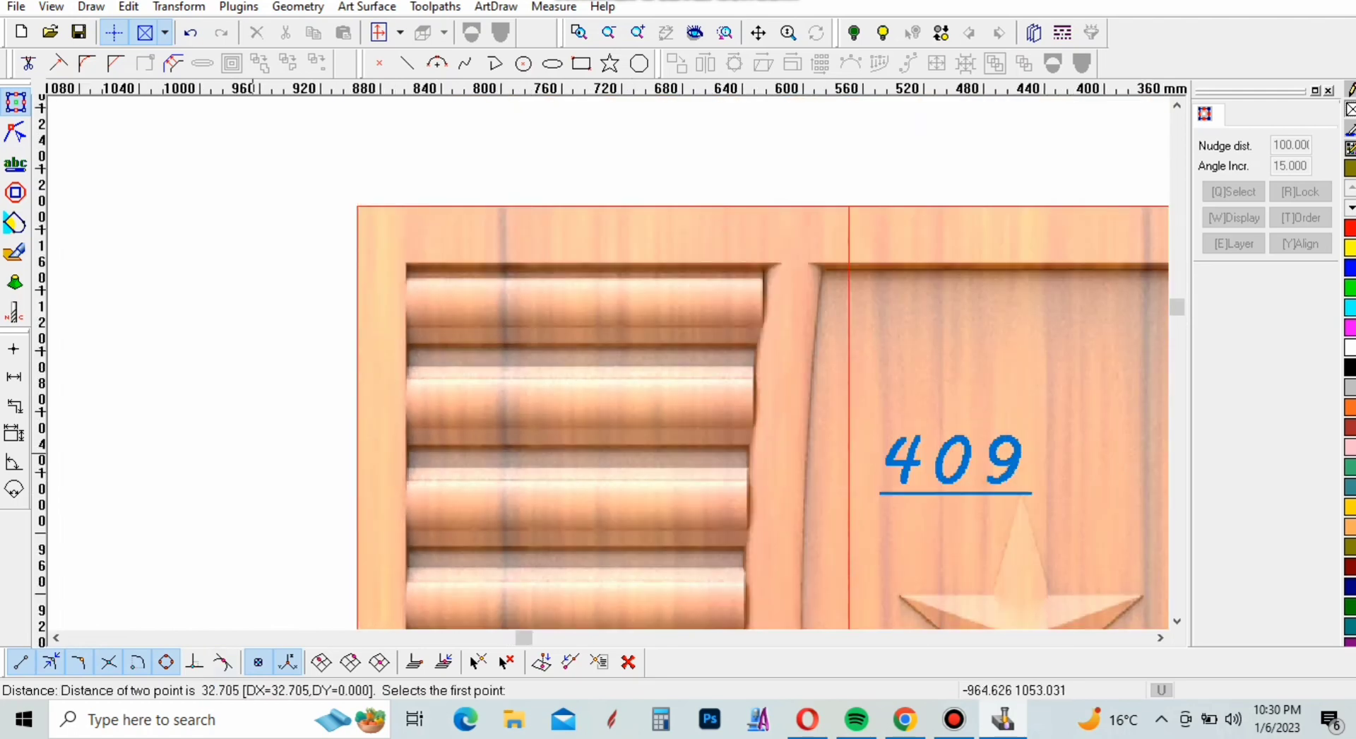
key("Escape")
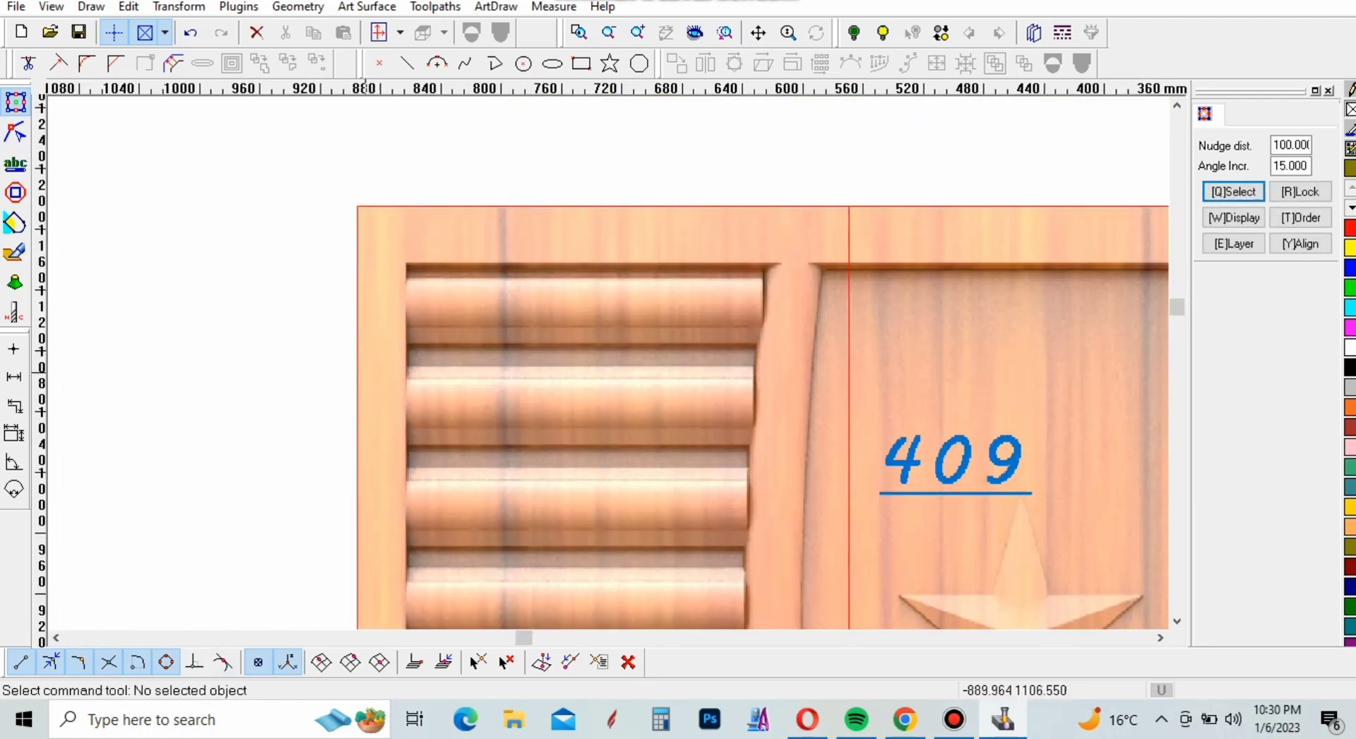
Offset the door's outer rectangle inward by 35 mm in one step with sharp corners
left_click(173, 63)
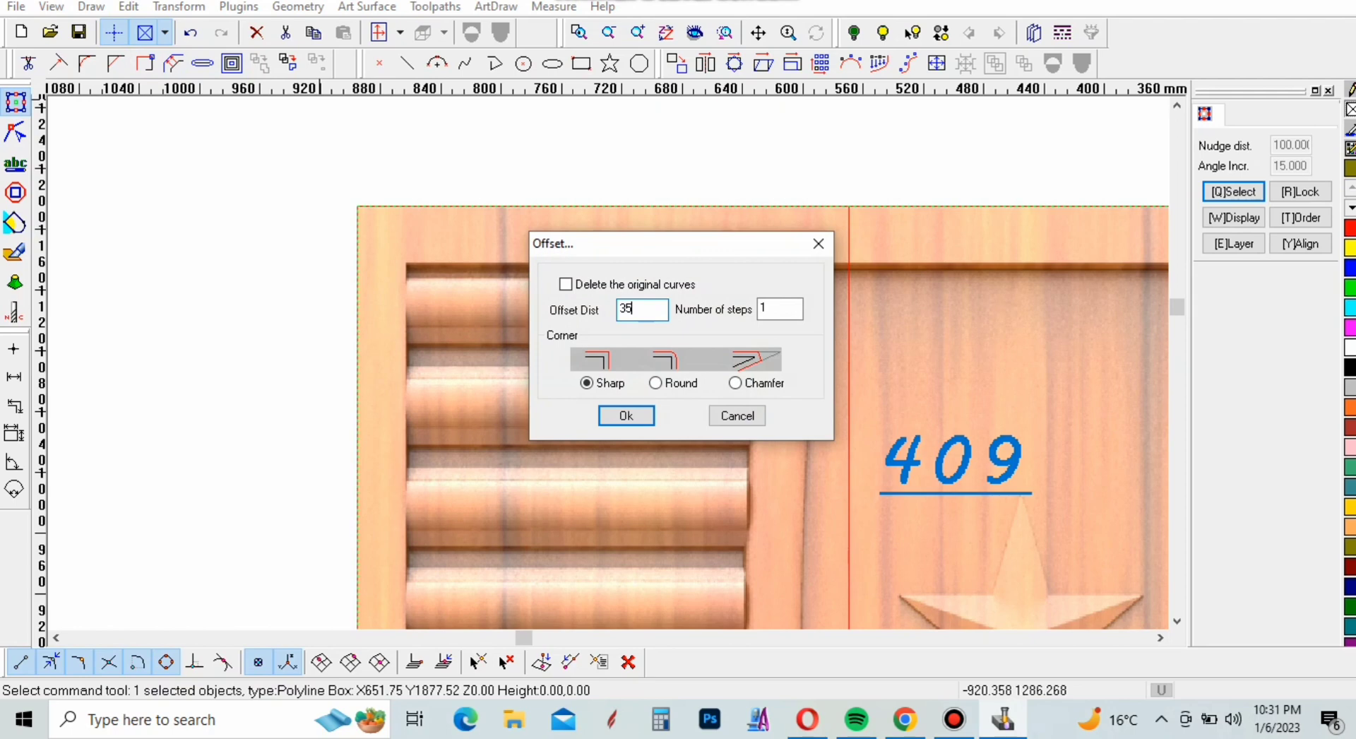
key("Return")
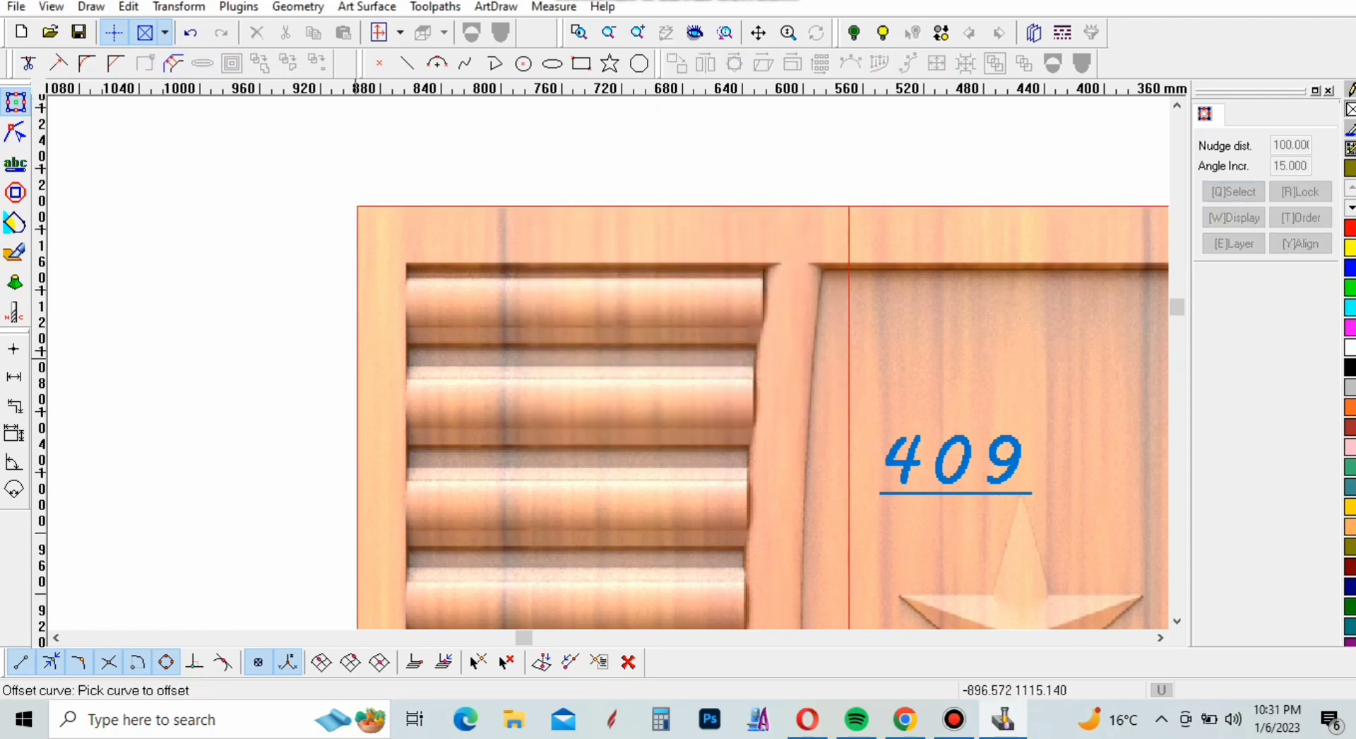
left_click(361, 362)
left_click(364, 347)
scroll(555, 213, "down", 6)
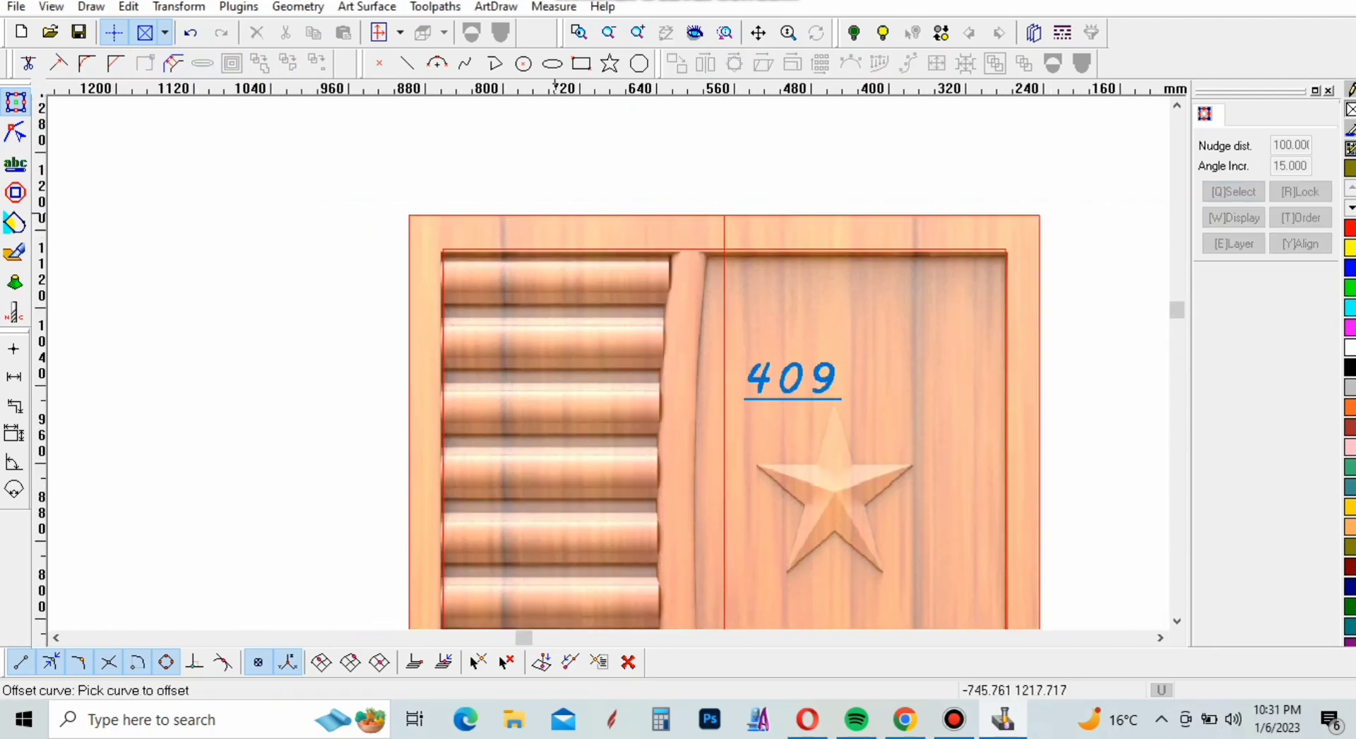
scroll(675, 226, "up", 6)
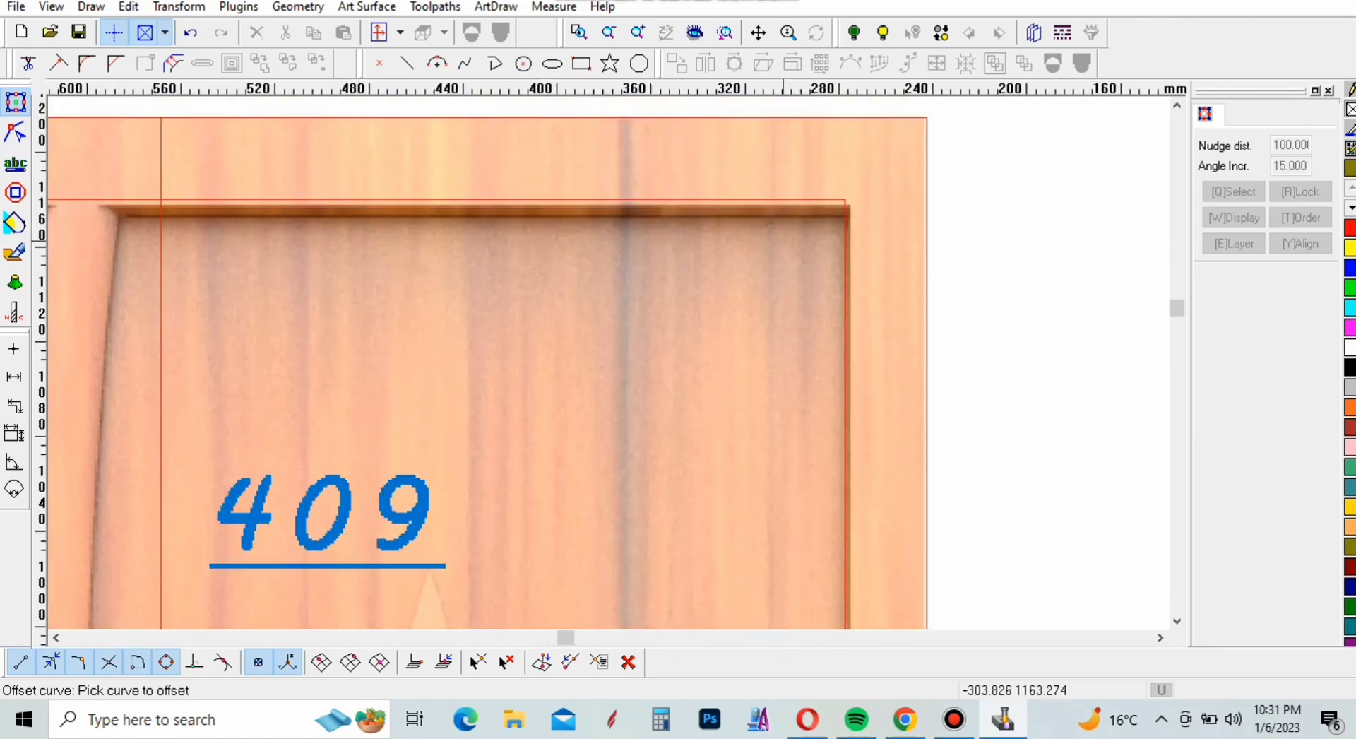
scroll(675, 226, "down", 4)
scroll(763, 322, "down", 3)
right_click(902, 295)
Examine the offset outline and the course of the curved divider over the height of the door
scroll(735, 257, "up", 8)
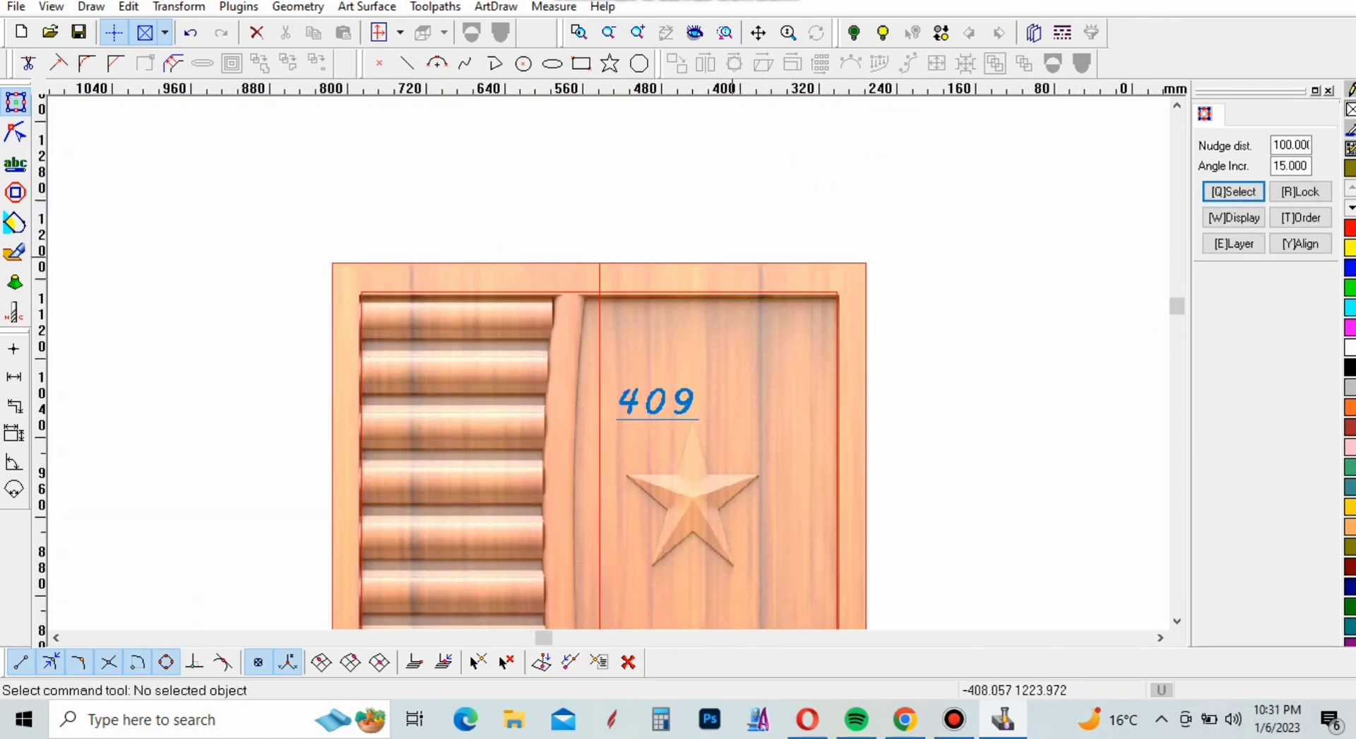
scroll(714, 247, "down", 5)
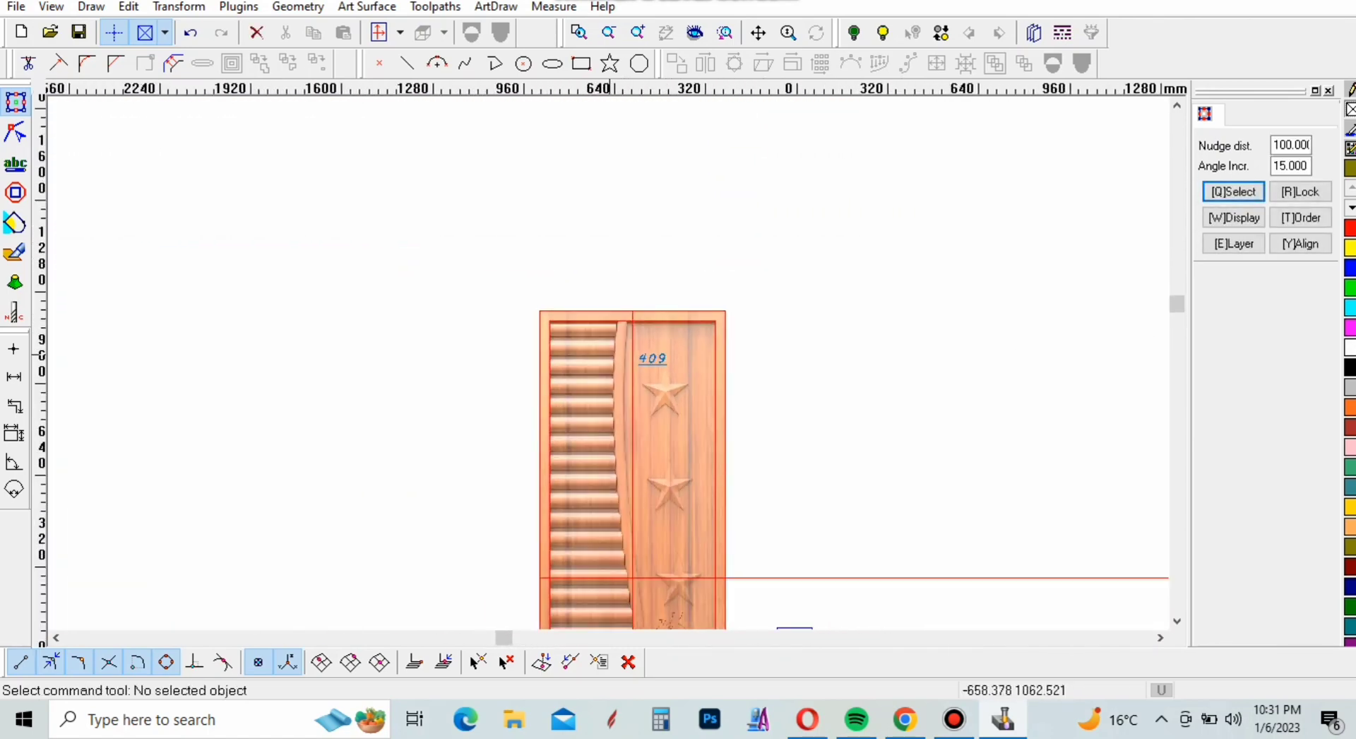
scroll(604, 263, "up", 3)
scroll(628, 333, "up", 2)
scroll(635, 353, "down", 7)
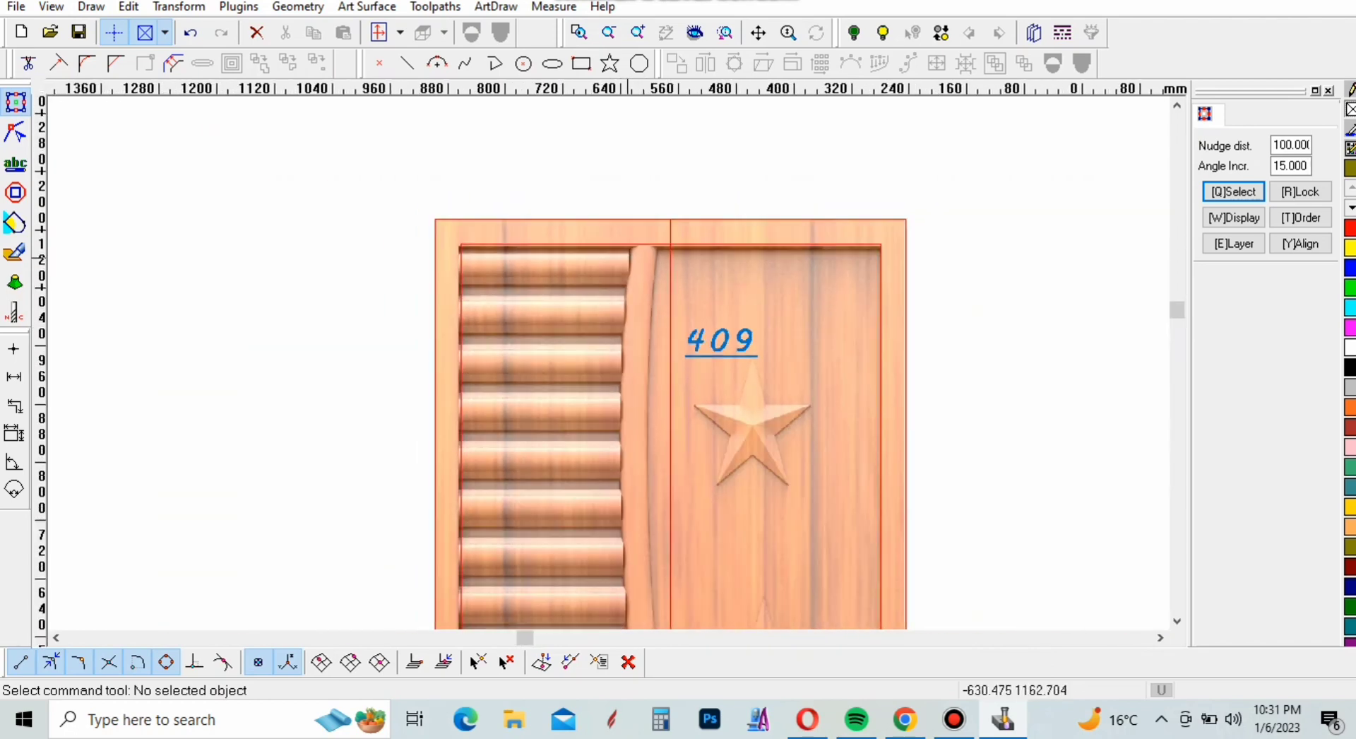
scroll(594, 388, "up", 1)
scroll(632, 367, "down", 2)
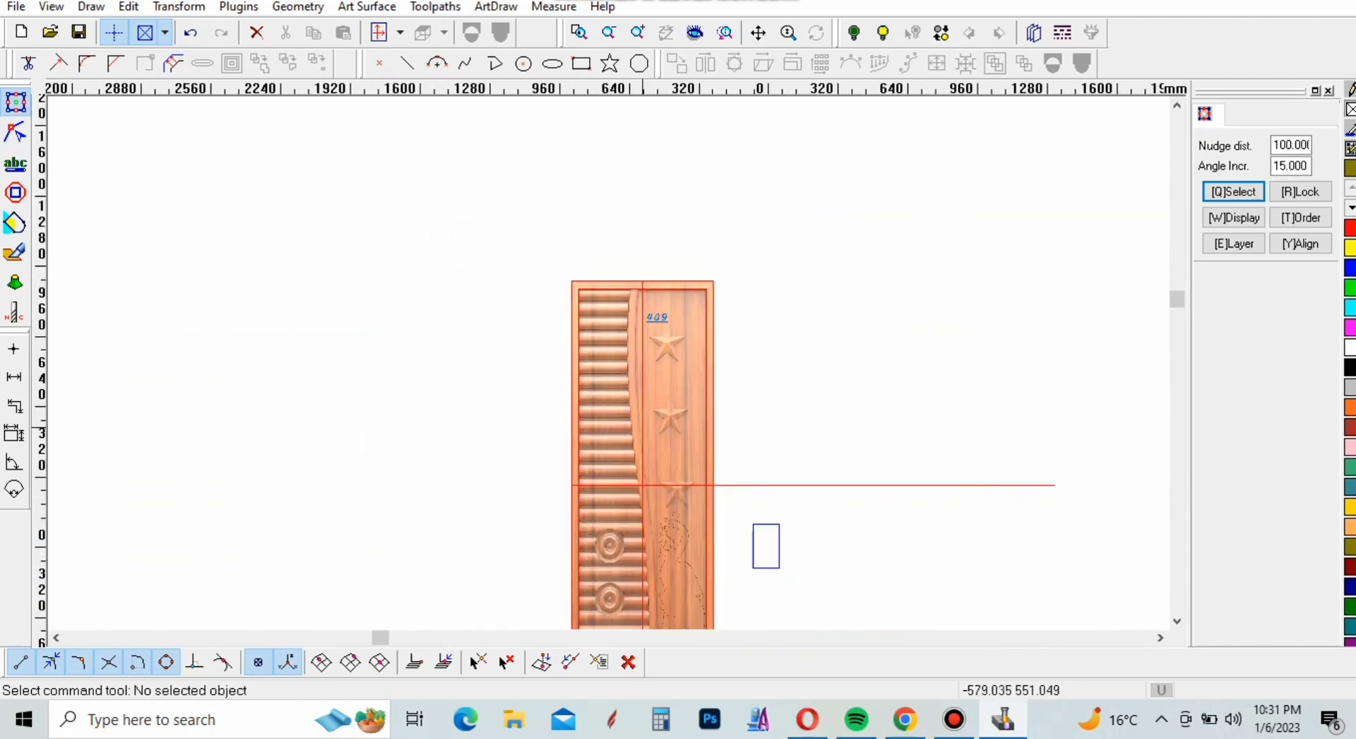
scroll(636, 424, "up", 4)
scroll(611, 477, "down", 1)
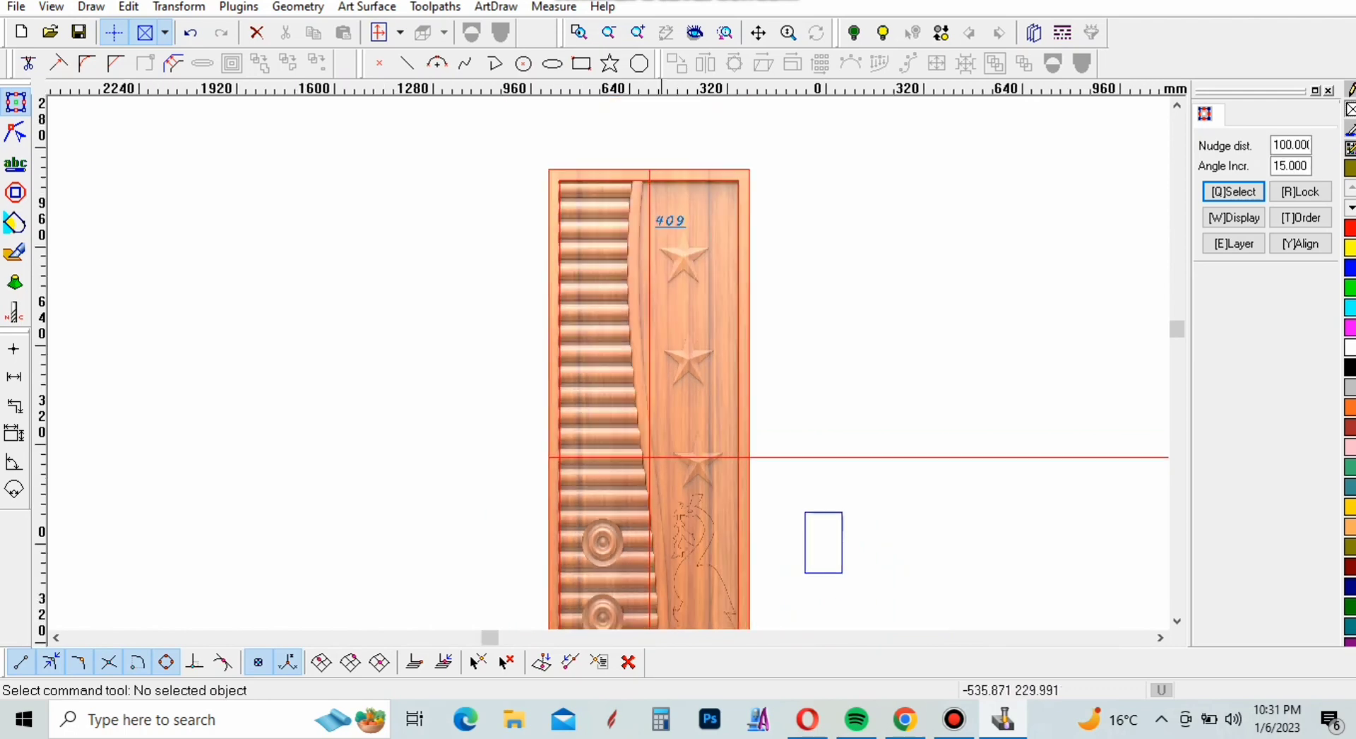
Start replacing part of the vertical centre line with an arc, beginning where the line crosses the curved divider's right edge
left_click(650, 400)
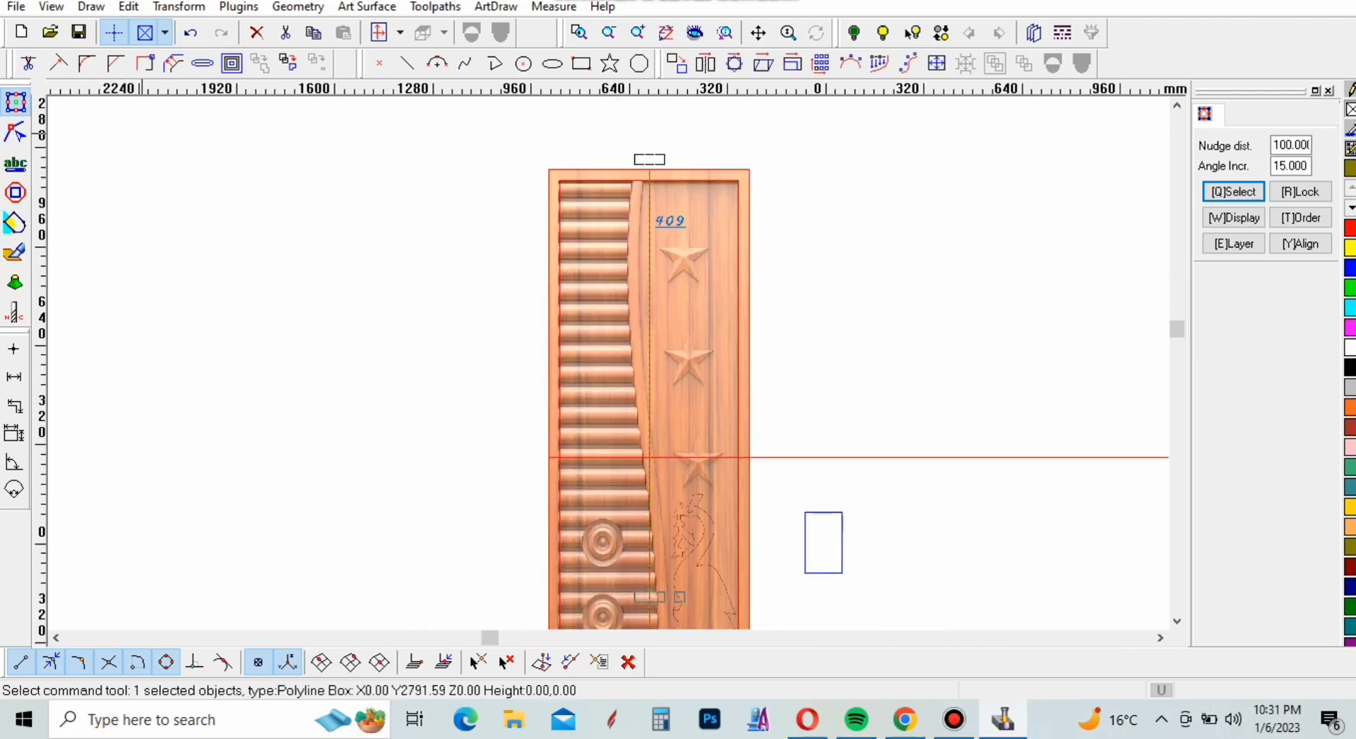
left_click(15, 132)
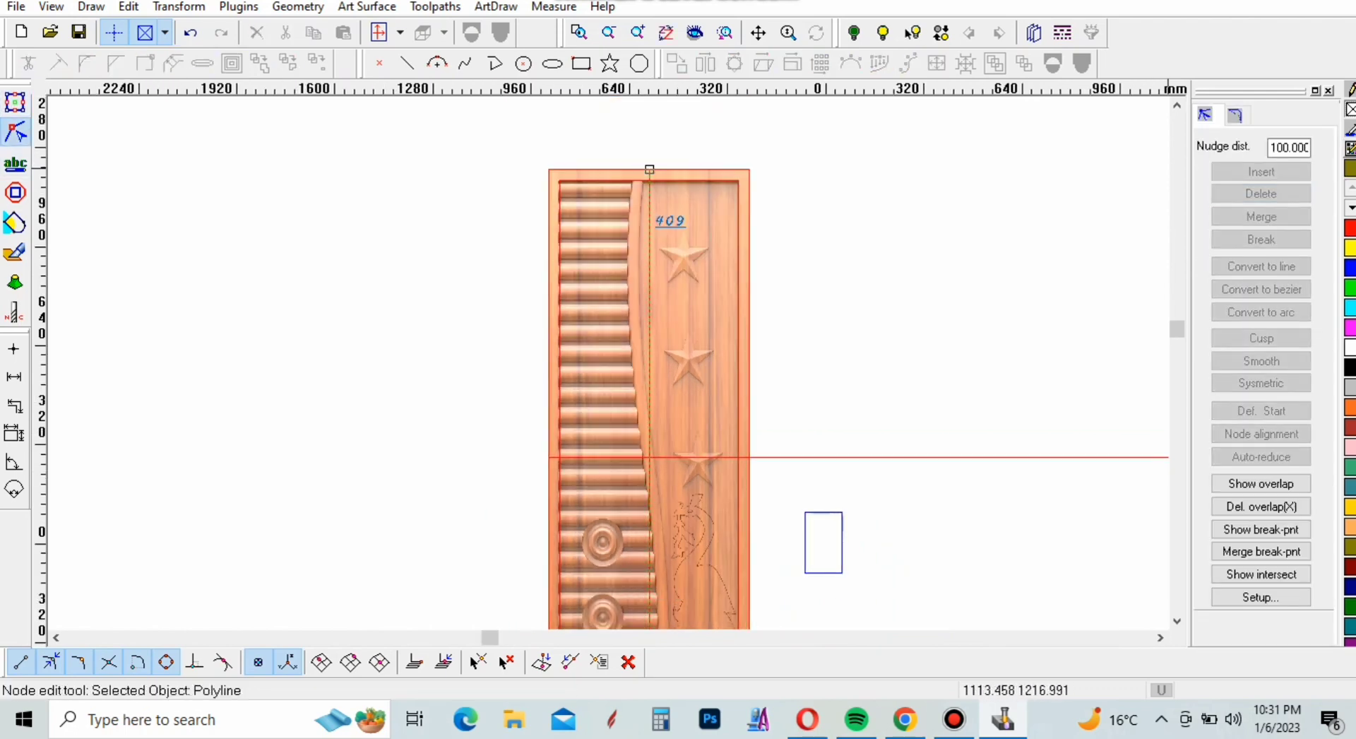
left_click(1234, 114)
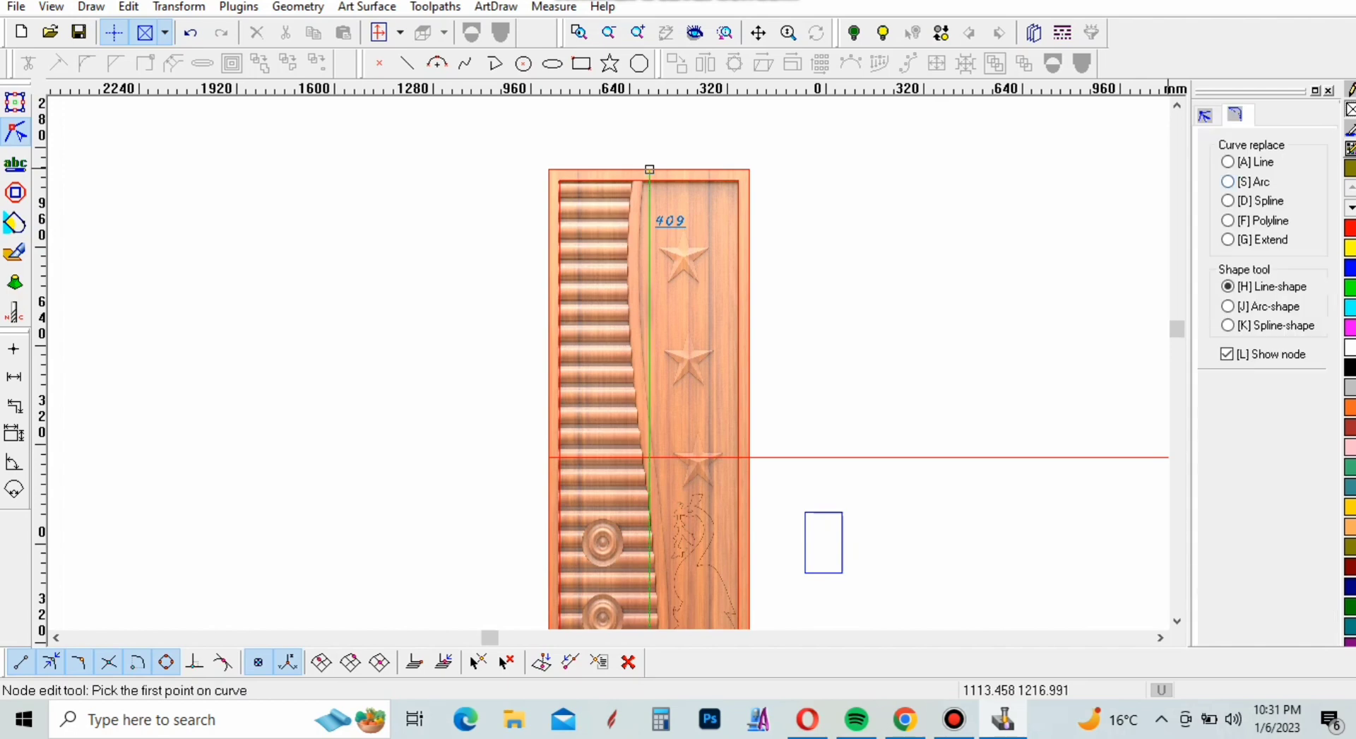
scroll(650, 457, "up", 5)
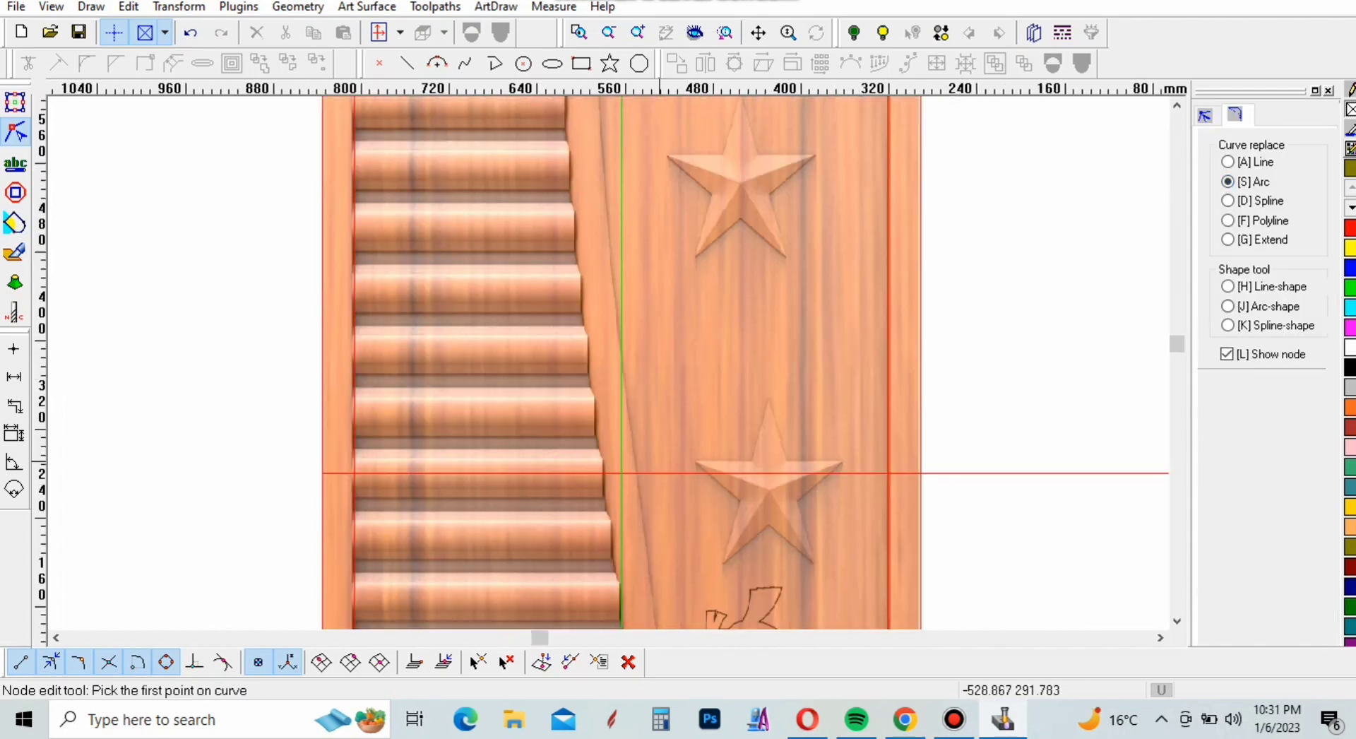
scroll(603, 472, "up", 1)
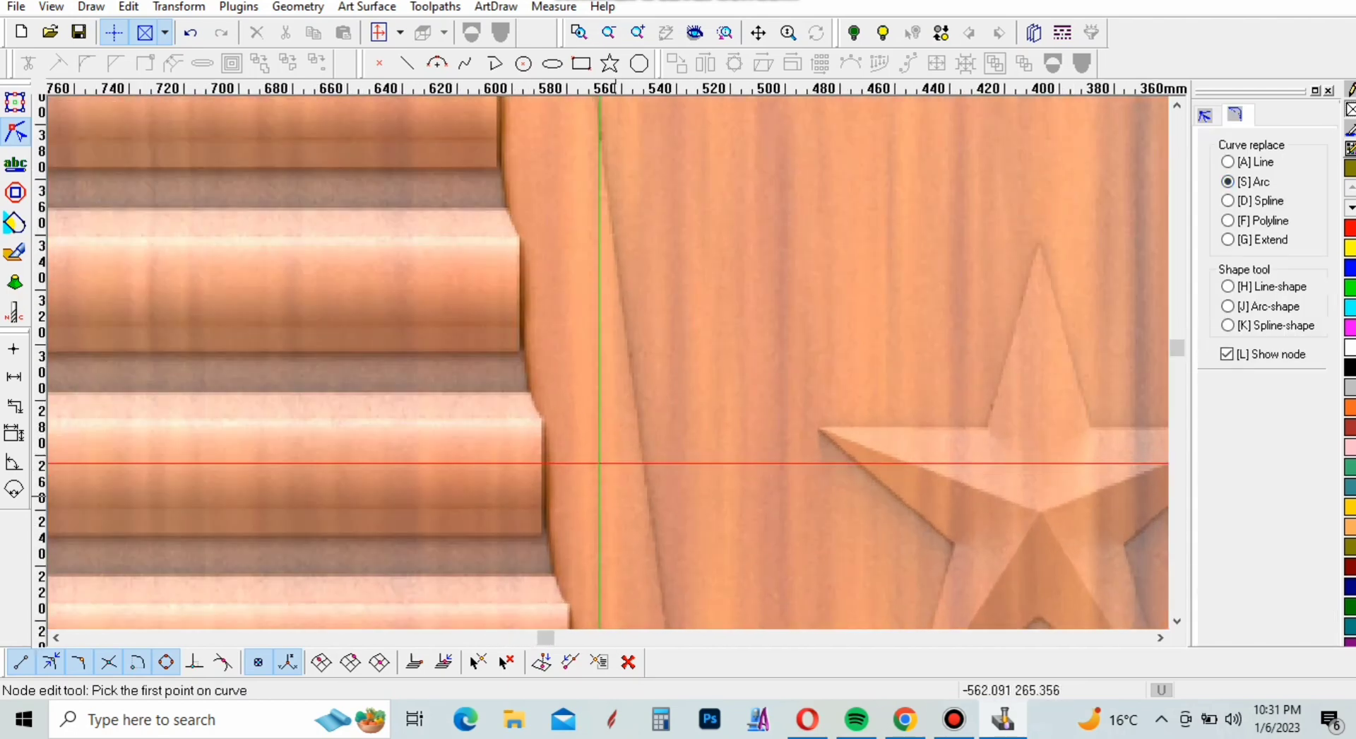
scroll(600, 463, "down", 3)
scroll(606, 481, "up", 2)
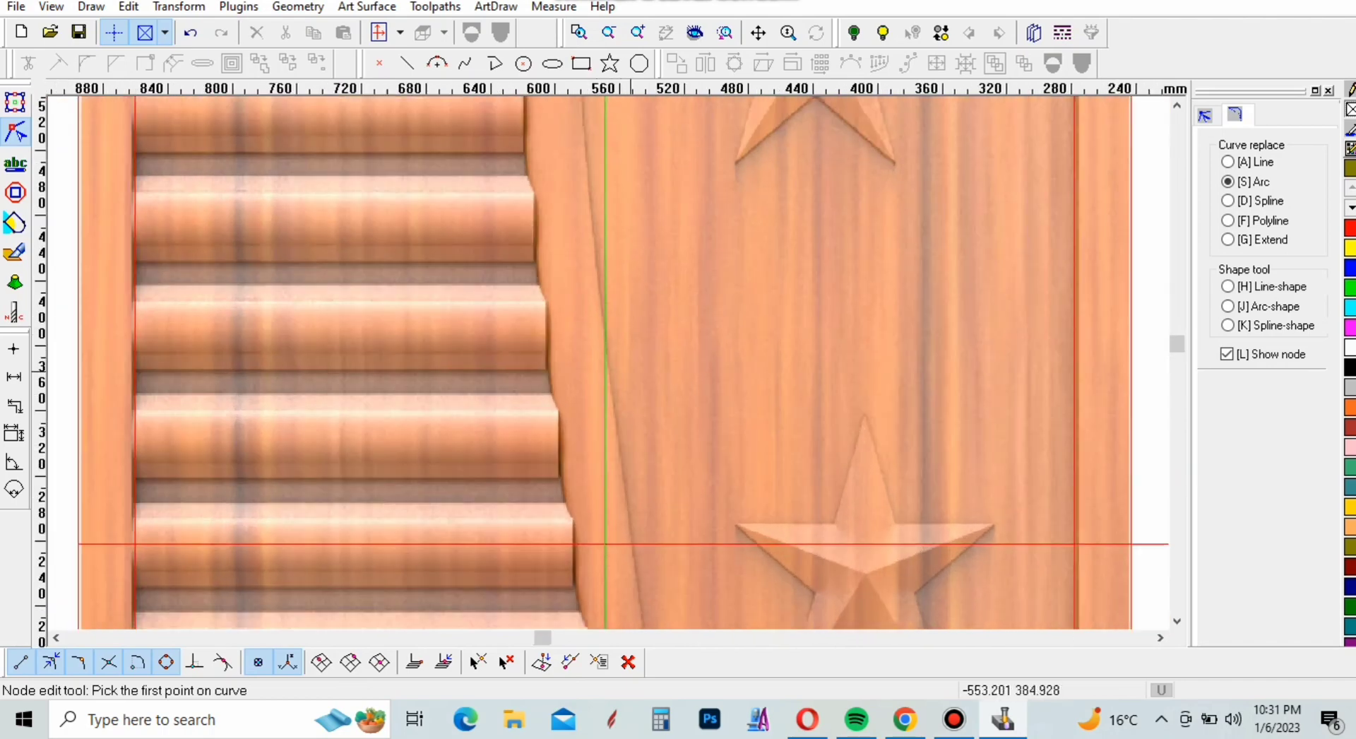
scroll(605, 544, "up", 1)
left_click(608, 361)
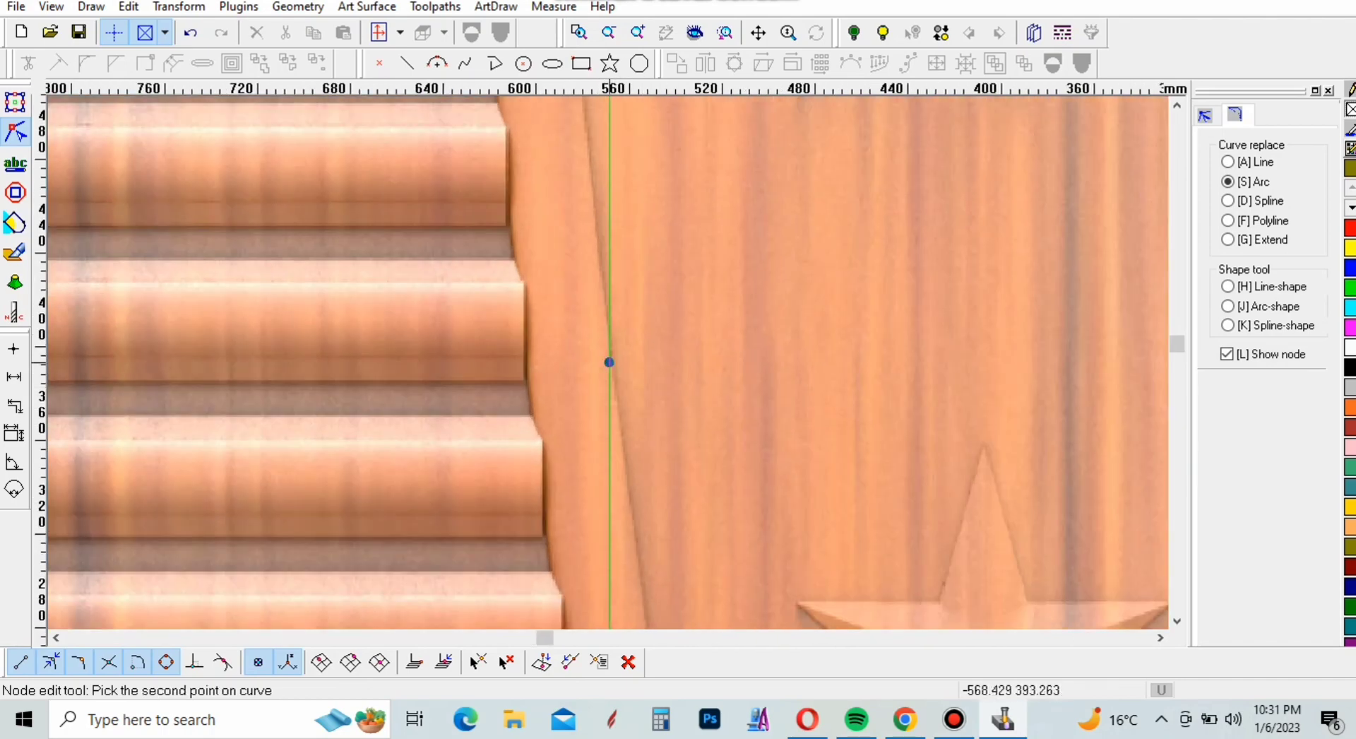
End the arc at the inner rectangle's top edge and bow it to the left to follow the curved divider
scroll(632, 558, "down", 3)
scroll(622, 191, "down", 2)
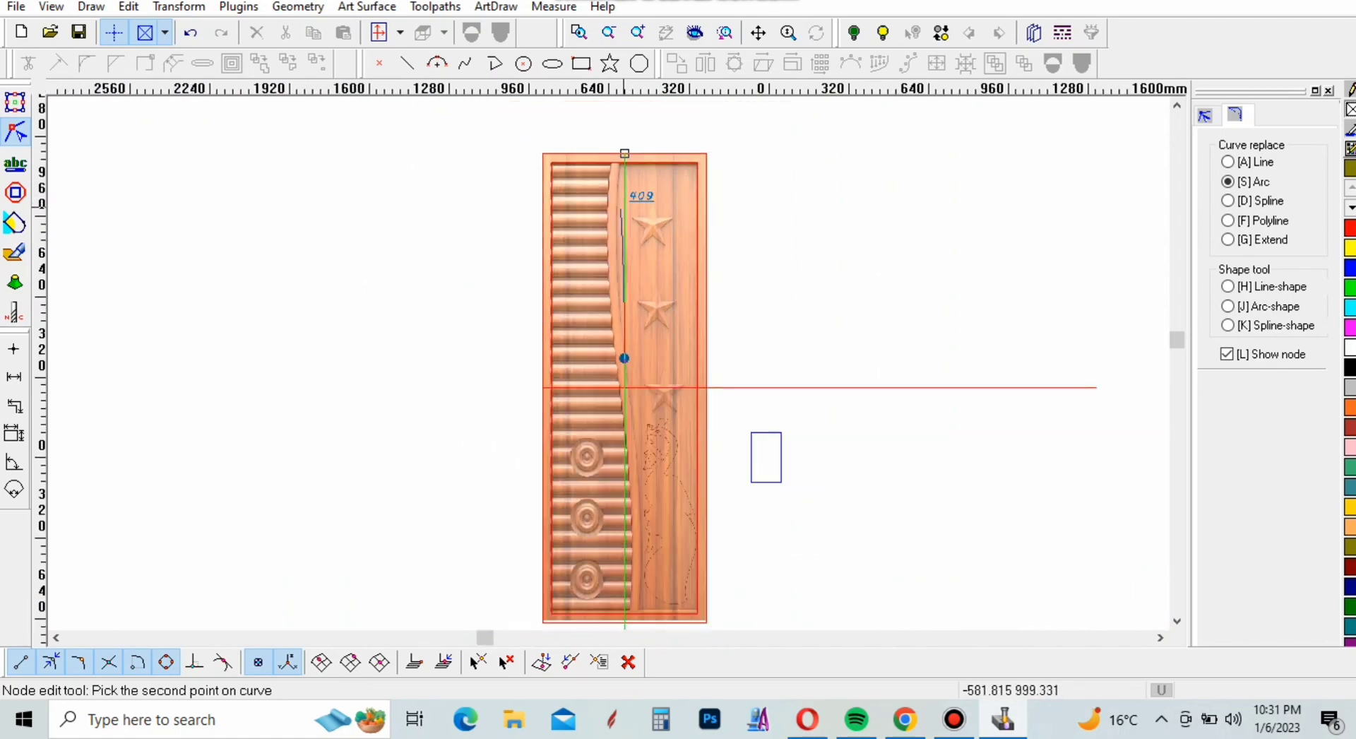
scroll(628, 176, "up", 6)
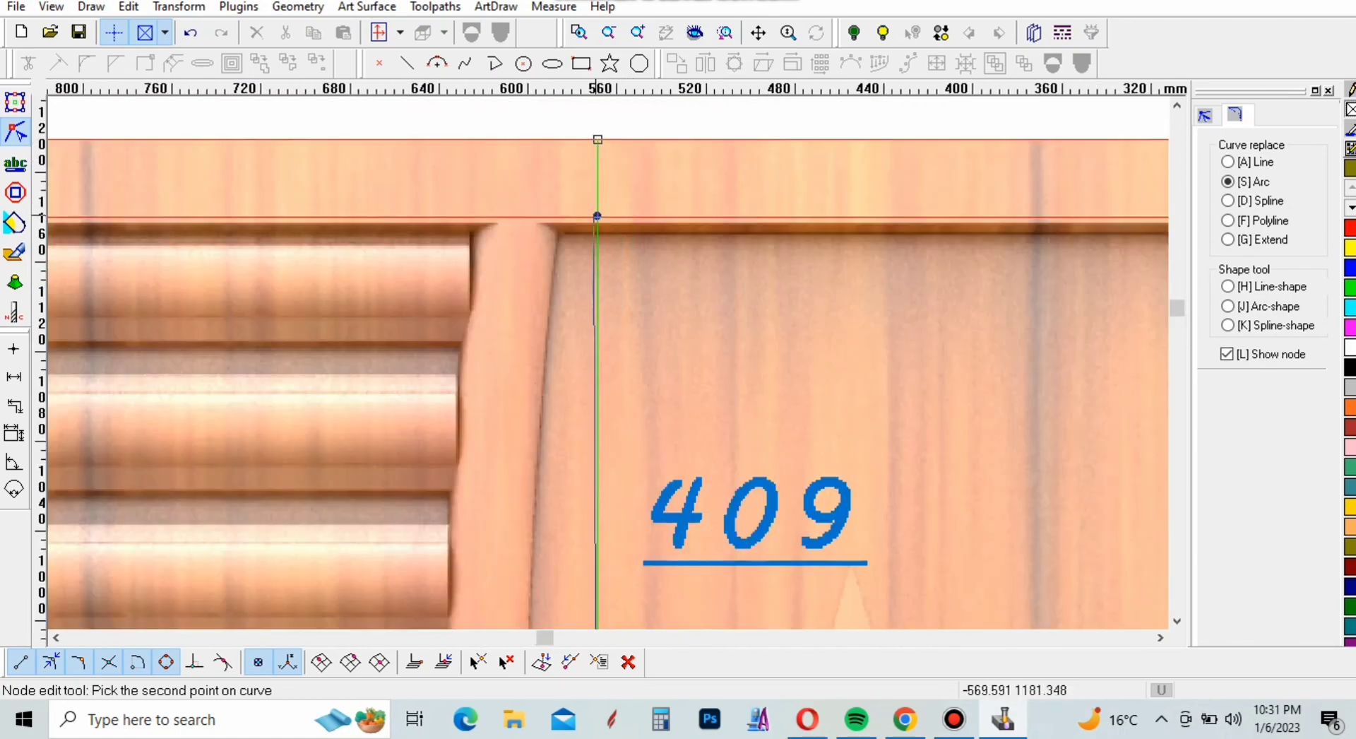
scroll(597, 216, "up", 2)
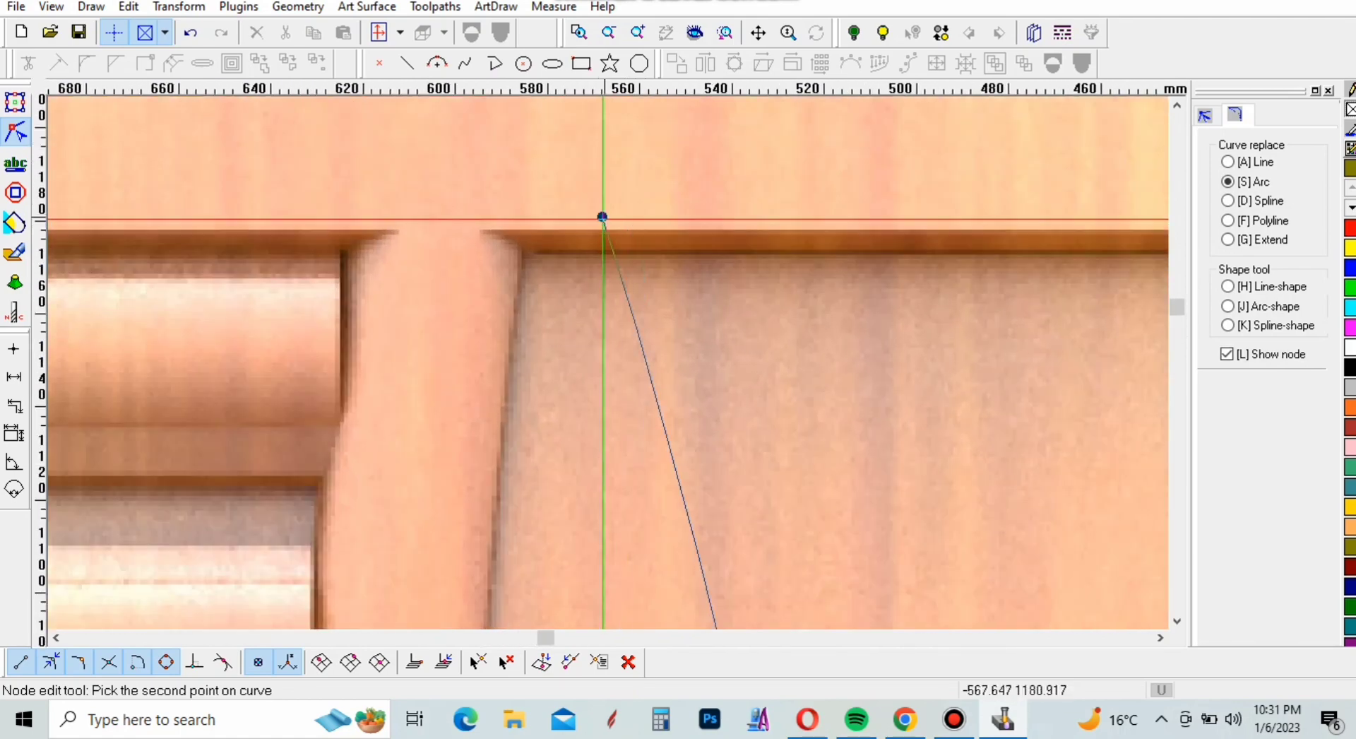
left_click(602, 218)
scroll(603, 219, "down", 3)
scroll(732, 342, "down", 3)
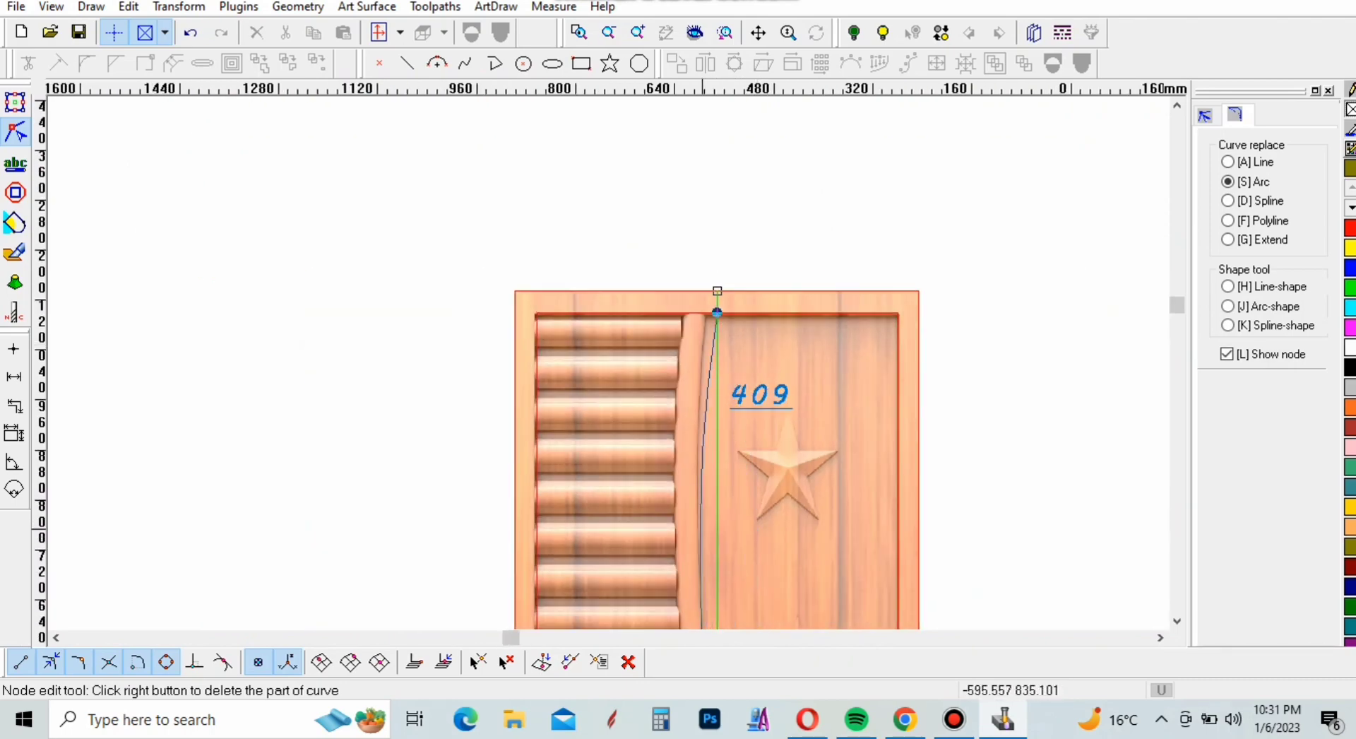
scroll(701, 487, "down", 3)
scroll(706, 540, "up", 4)
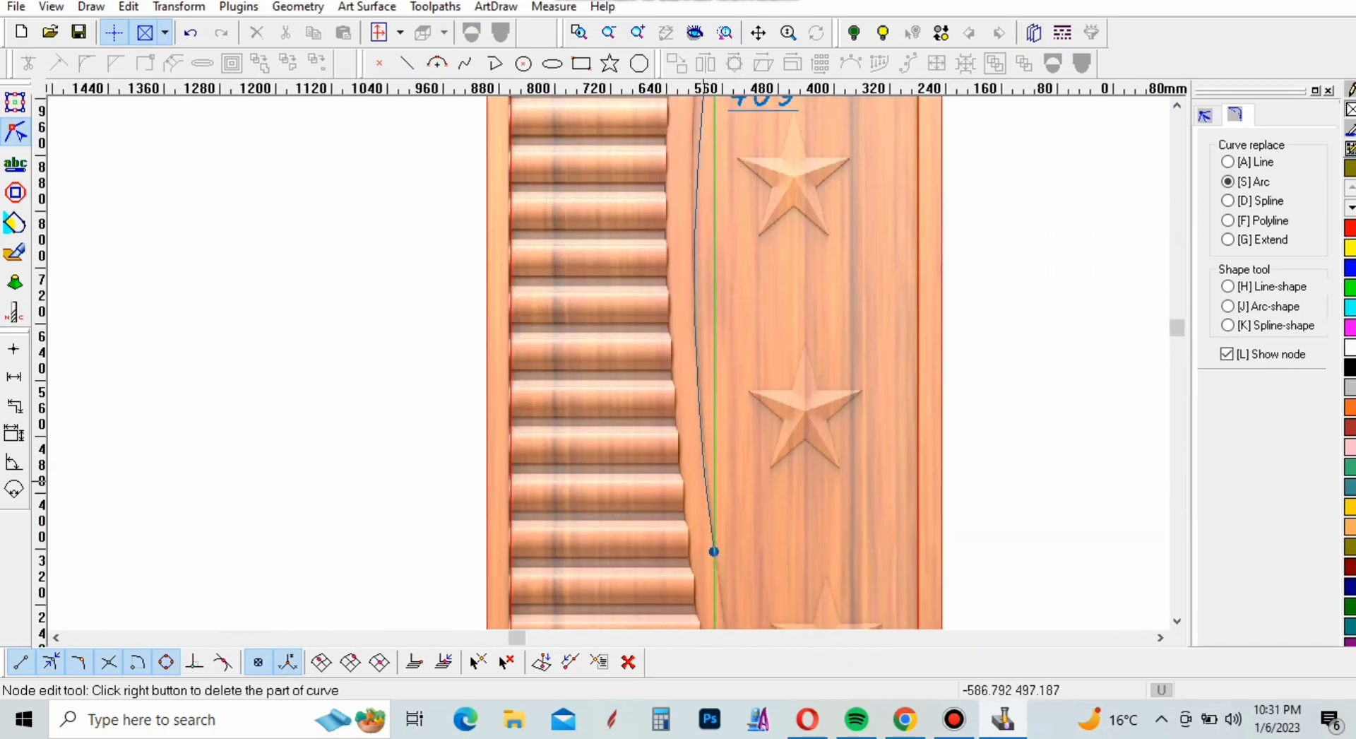
scroll(714, 551, "up", 1)
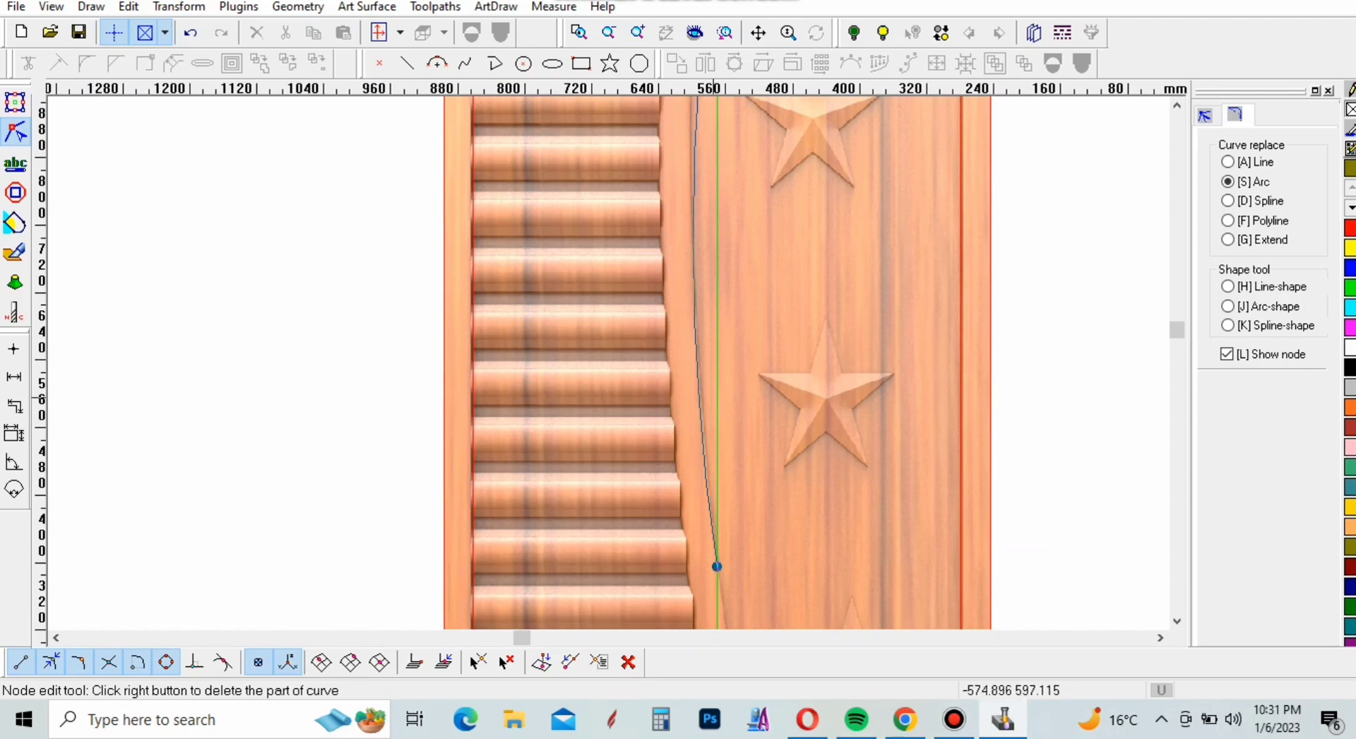
left_click(719, 401)
Move the arc's upper node along the inner rectangle's top edge to the curved divider's right edge
scroll(733, 529, "down", 5)
scroll(729, 275, "up", 4)
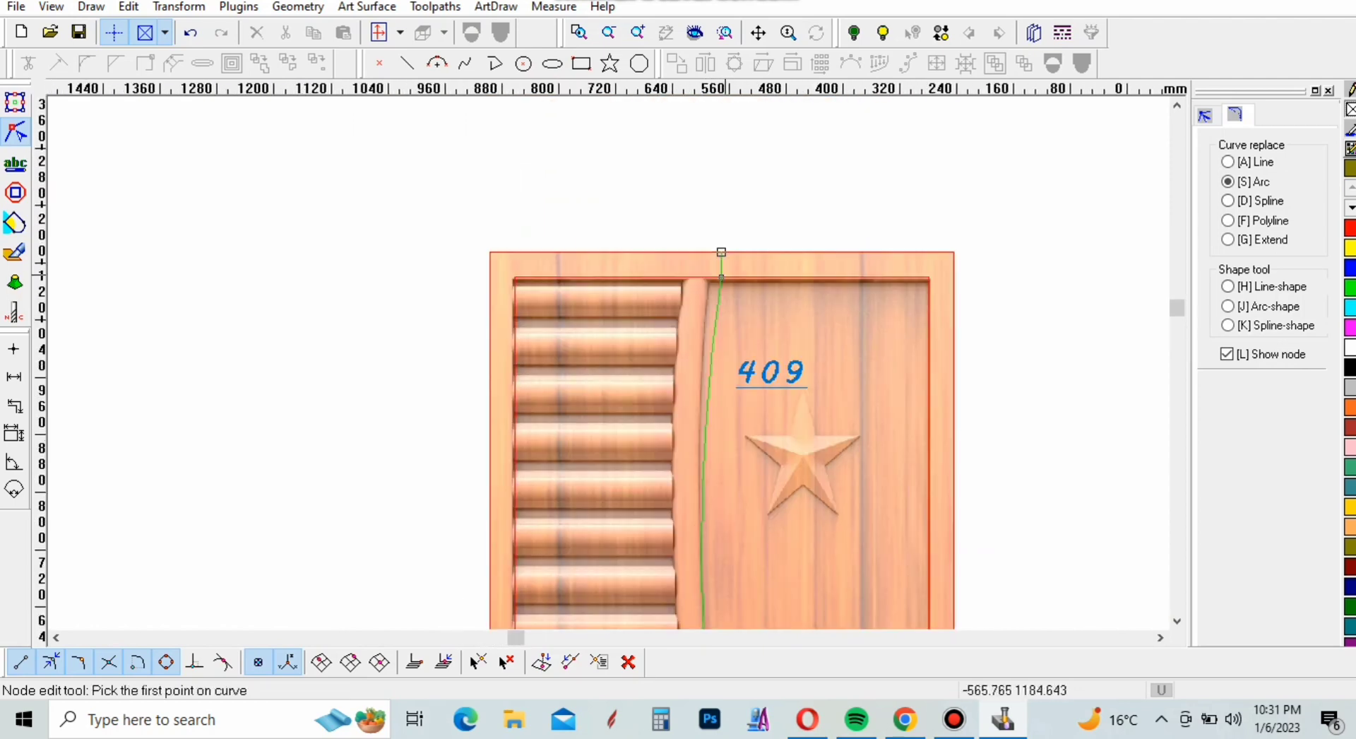
scroll(715, 276, "up", 2)
scroll(705, 279, "up", 5)
left_click(1204, 115)
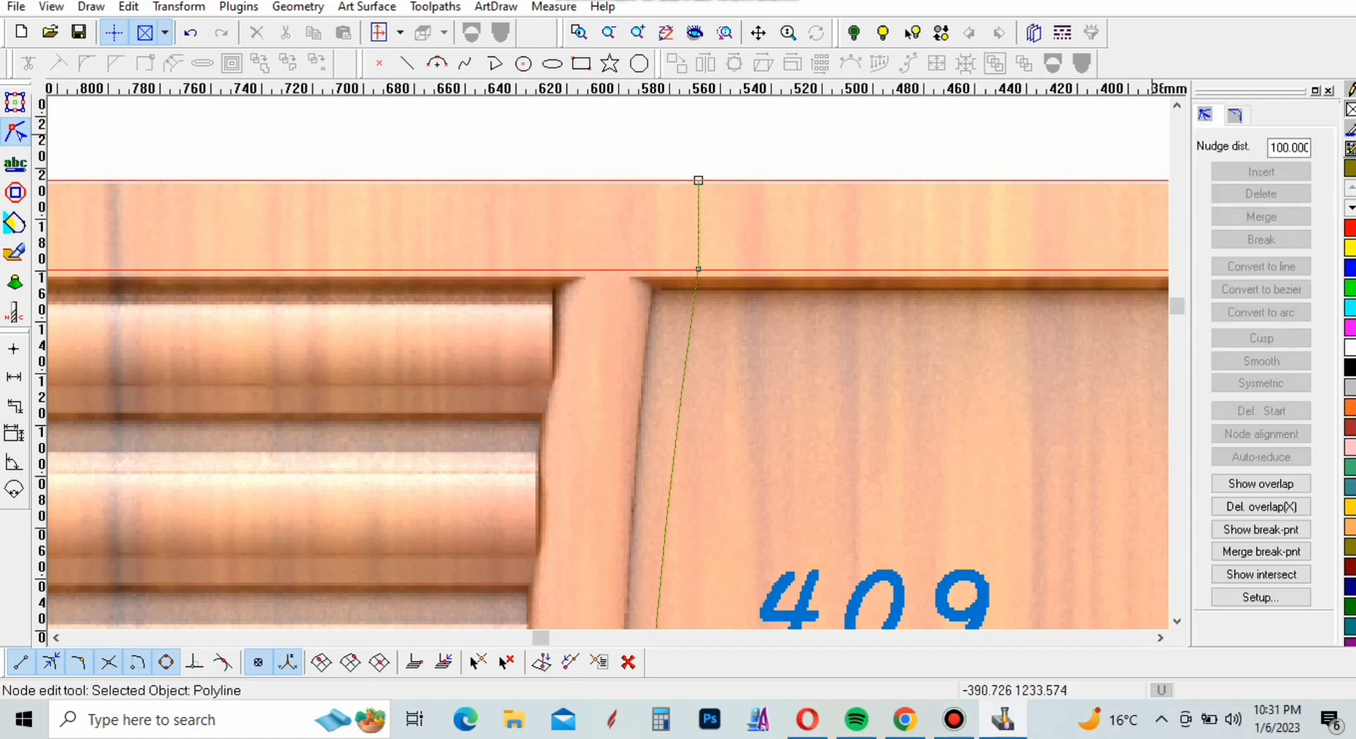
scroll(697, 272, "up", 4)
left_click_drag(697, 268, 646, 269)
scroll(678, 269, "down", 2)
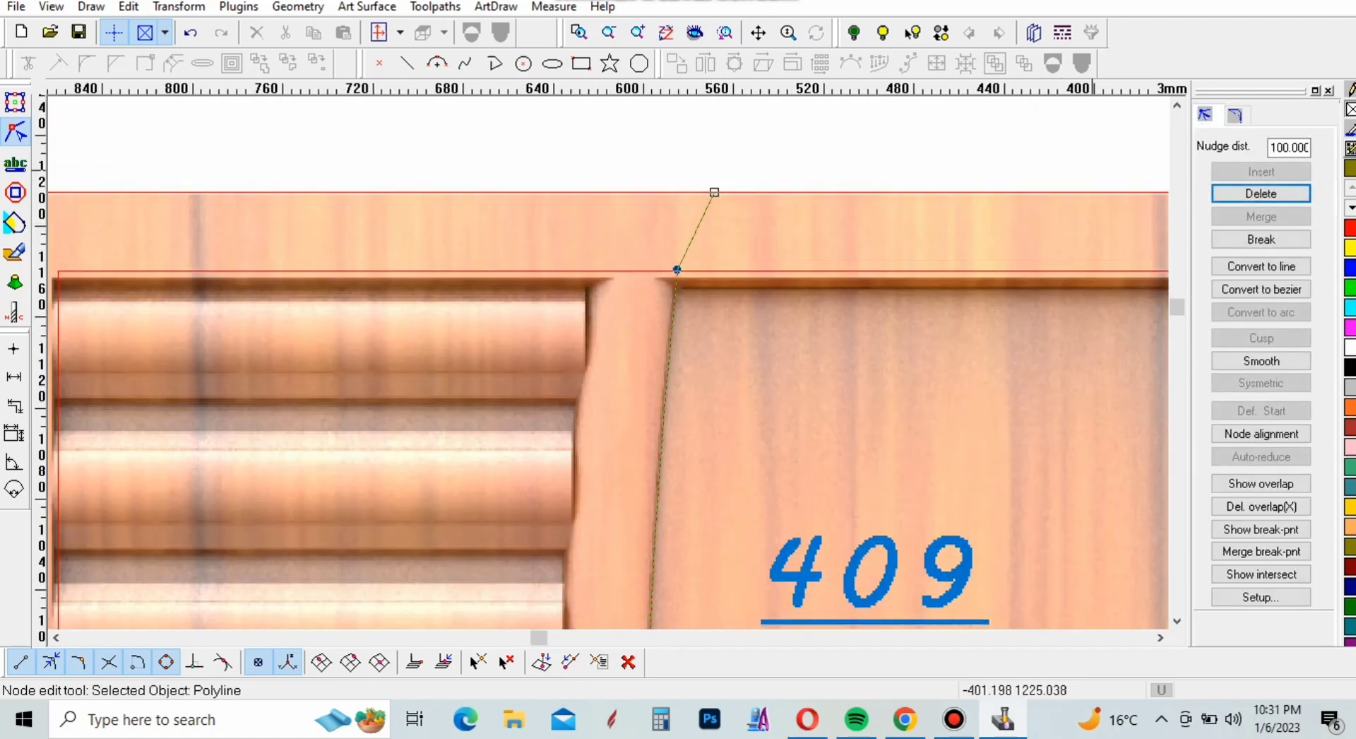
left_click(1236, 115)
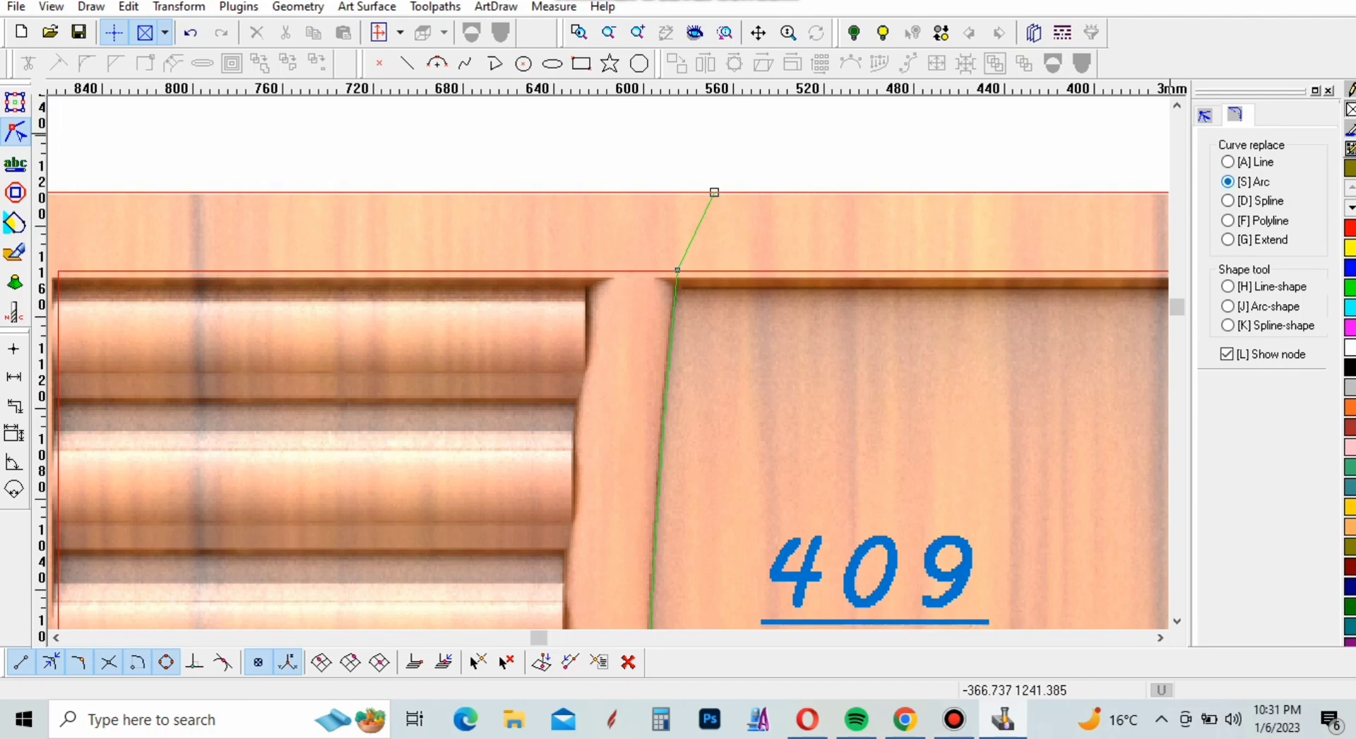
scroll(622, 311, "down", 2)
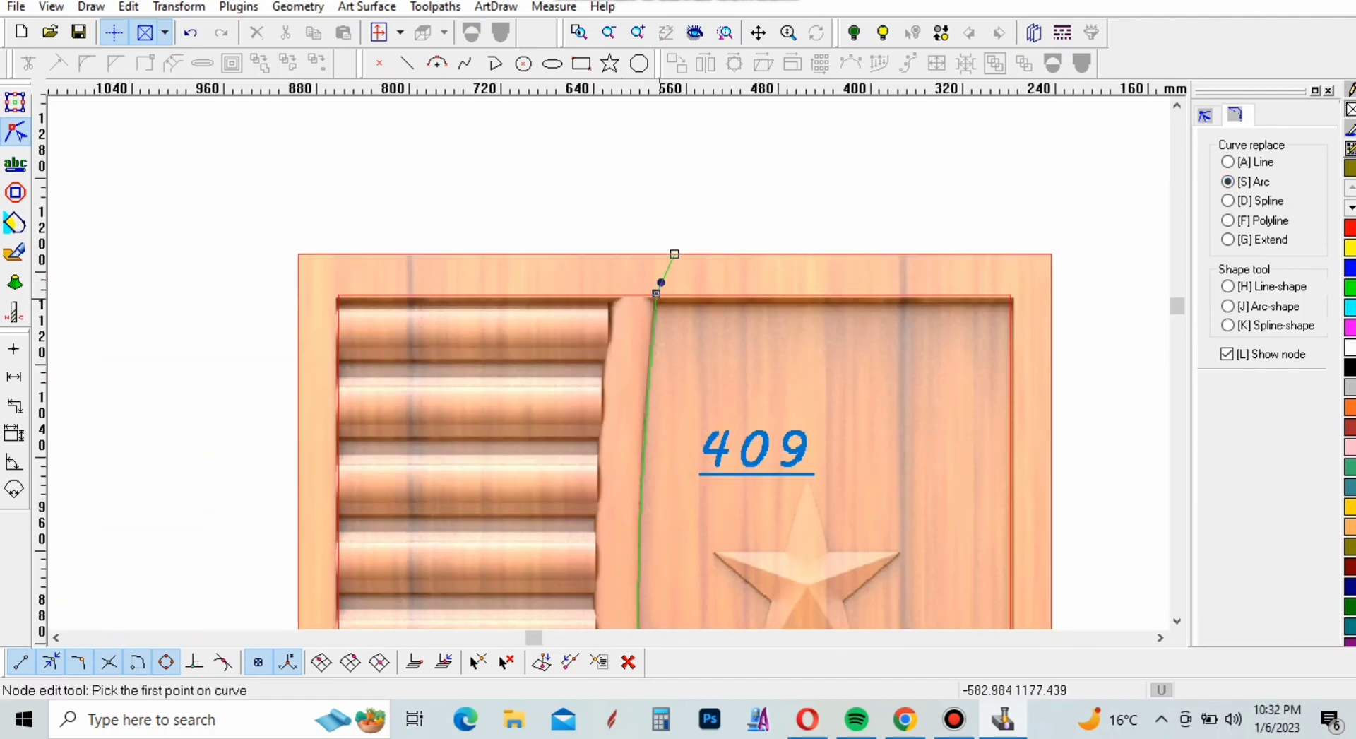
left_click(656, 292)
scroll(621, 424, "down", 4)
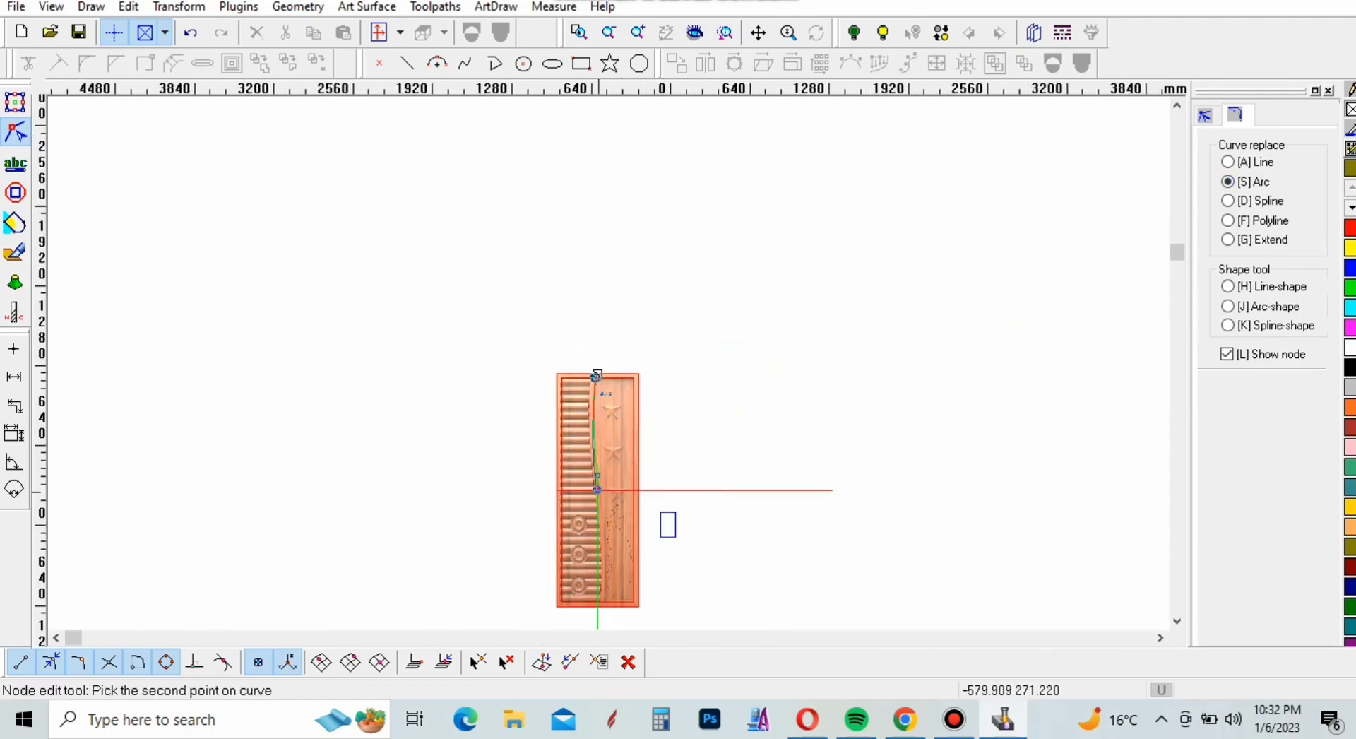
scroll(598, 489, "up", 5)
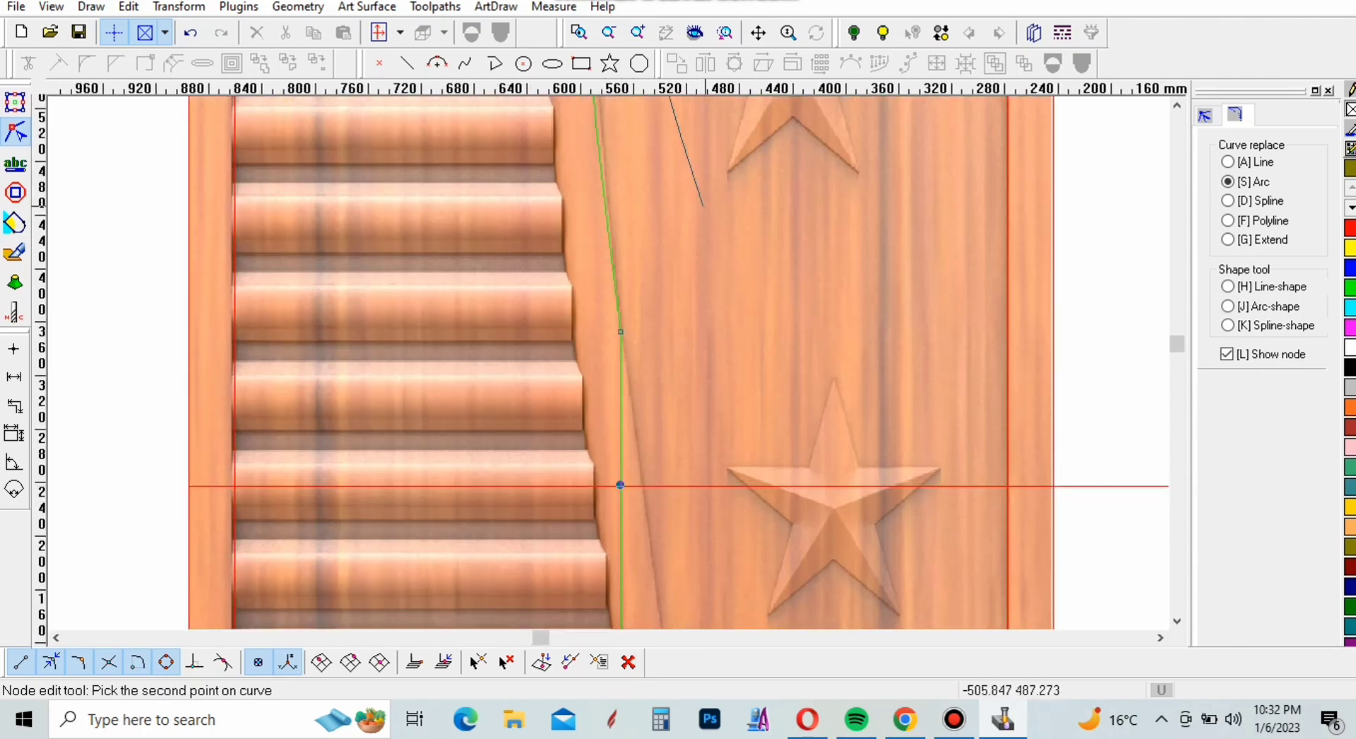
Shift the line's straight lower segment right to meet the curved divider's right edge at the horizontal centre line
left_click(1205, 115)
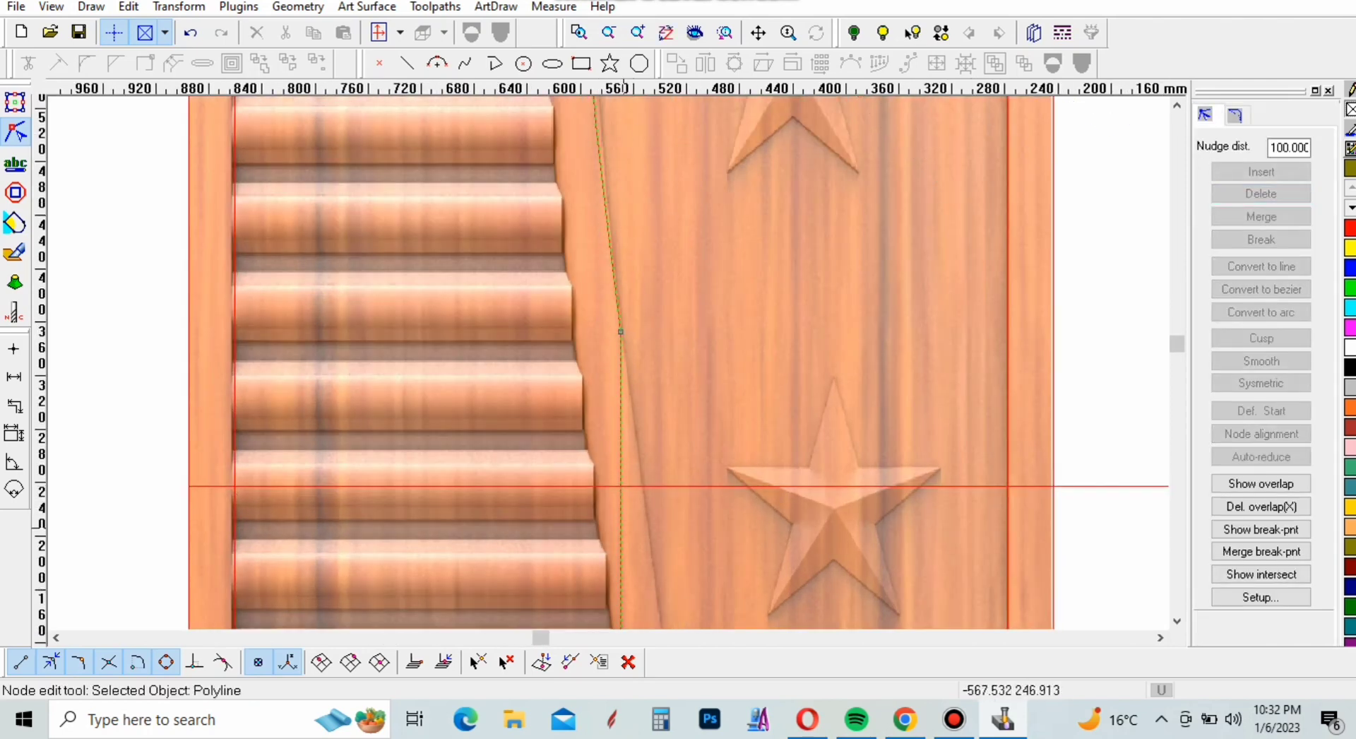
scroll(652, 497, "up", 3)
left_click(514, 456)
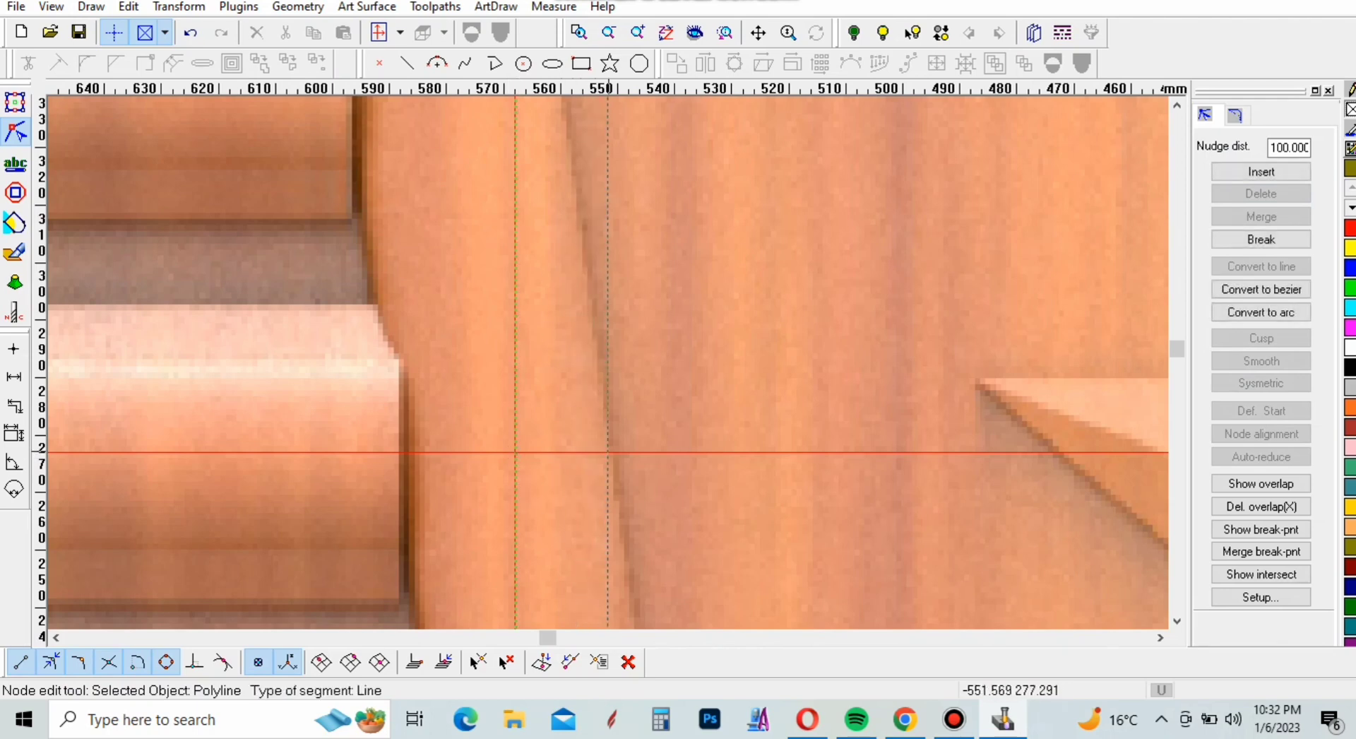
left_click_drag(608, 450, 608, 452)
scroll(610, 445, "down", 8)
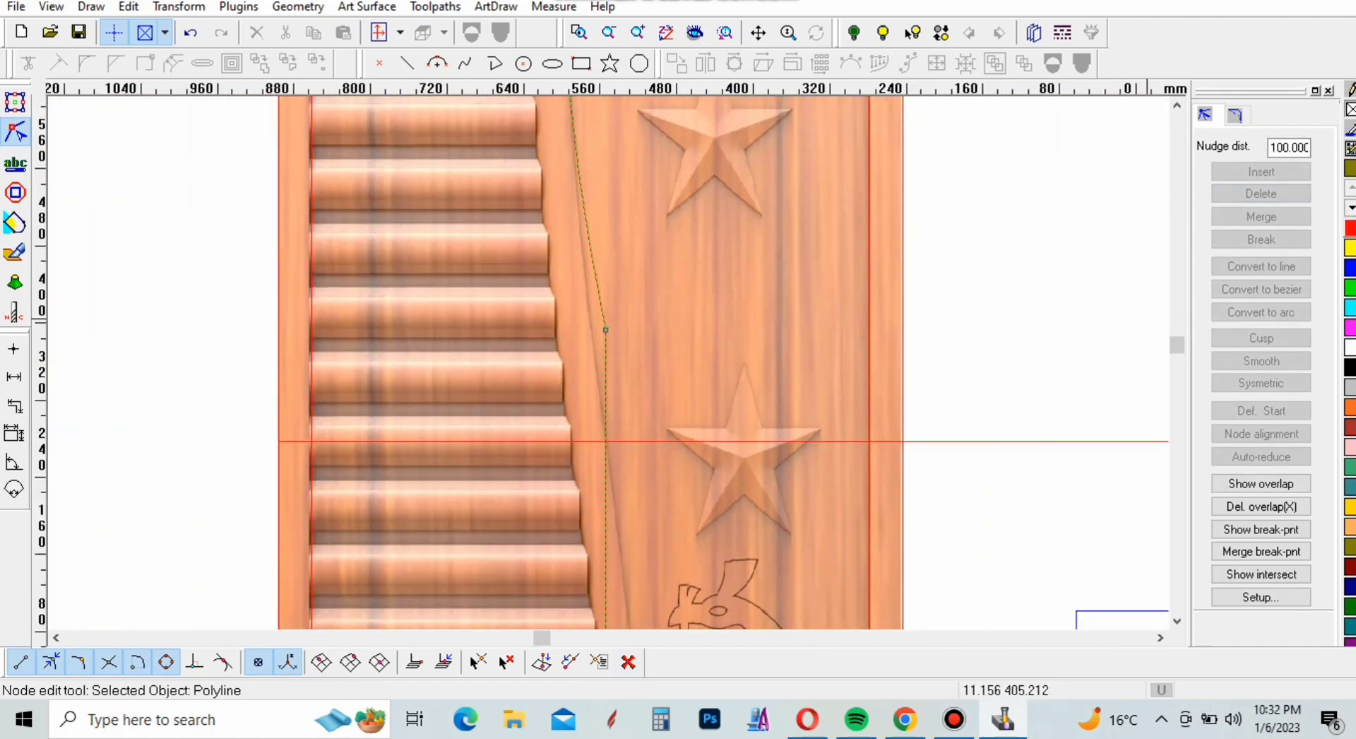
Replace the segment from the horizontal centre line up to the upper arc's lower node with an arc following the divider's right edge
left_click(1234, 115)
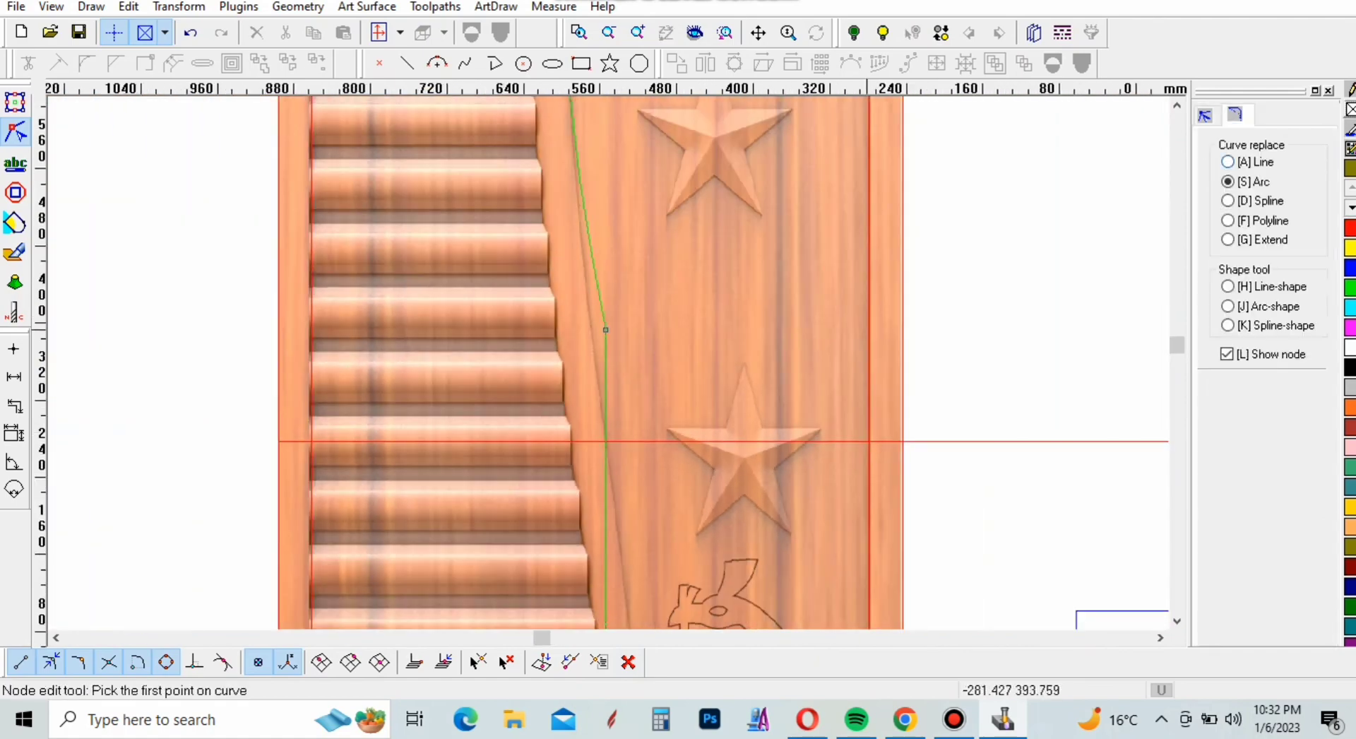
scroll(606, 441, "up", 8)
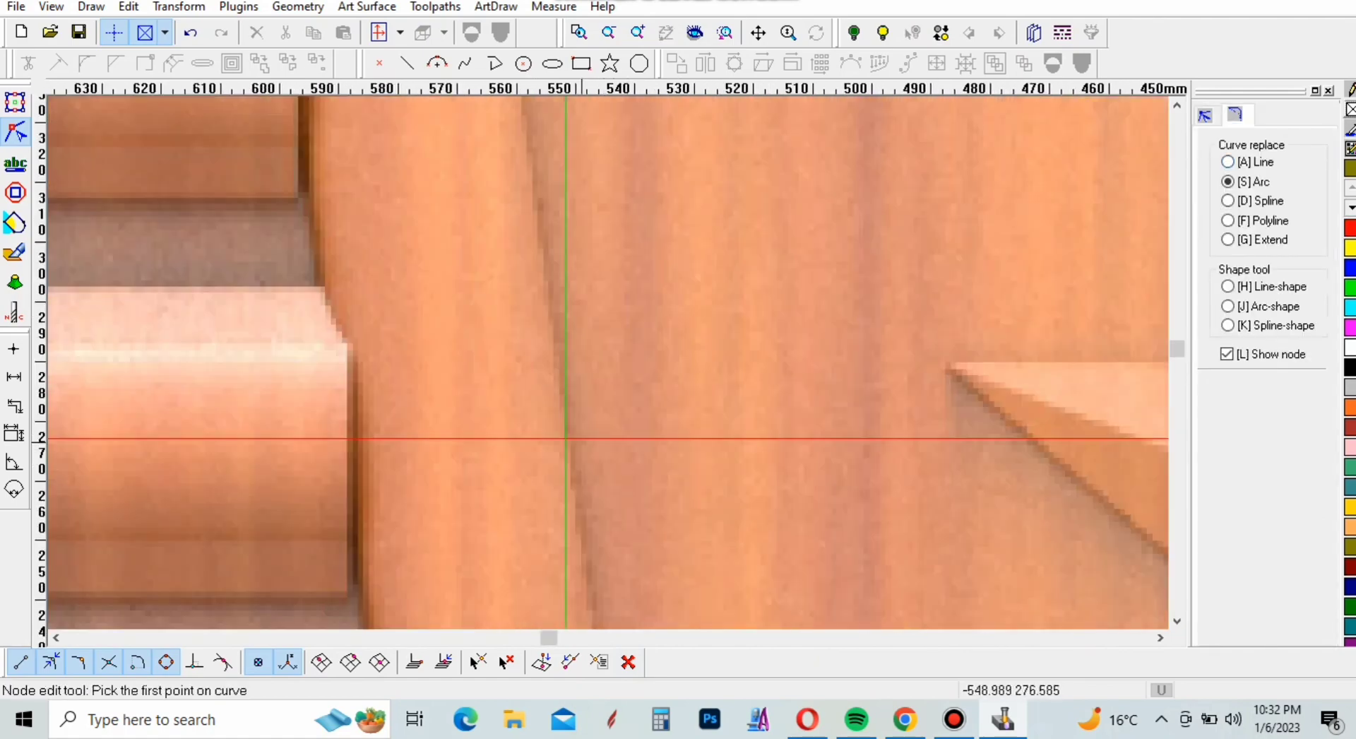
left_click(566, 439)
scroll(565, 441, "down", 12)
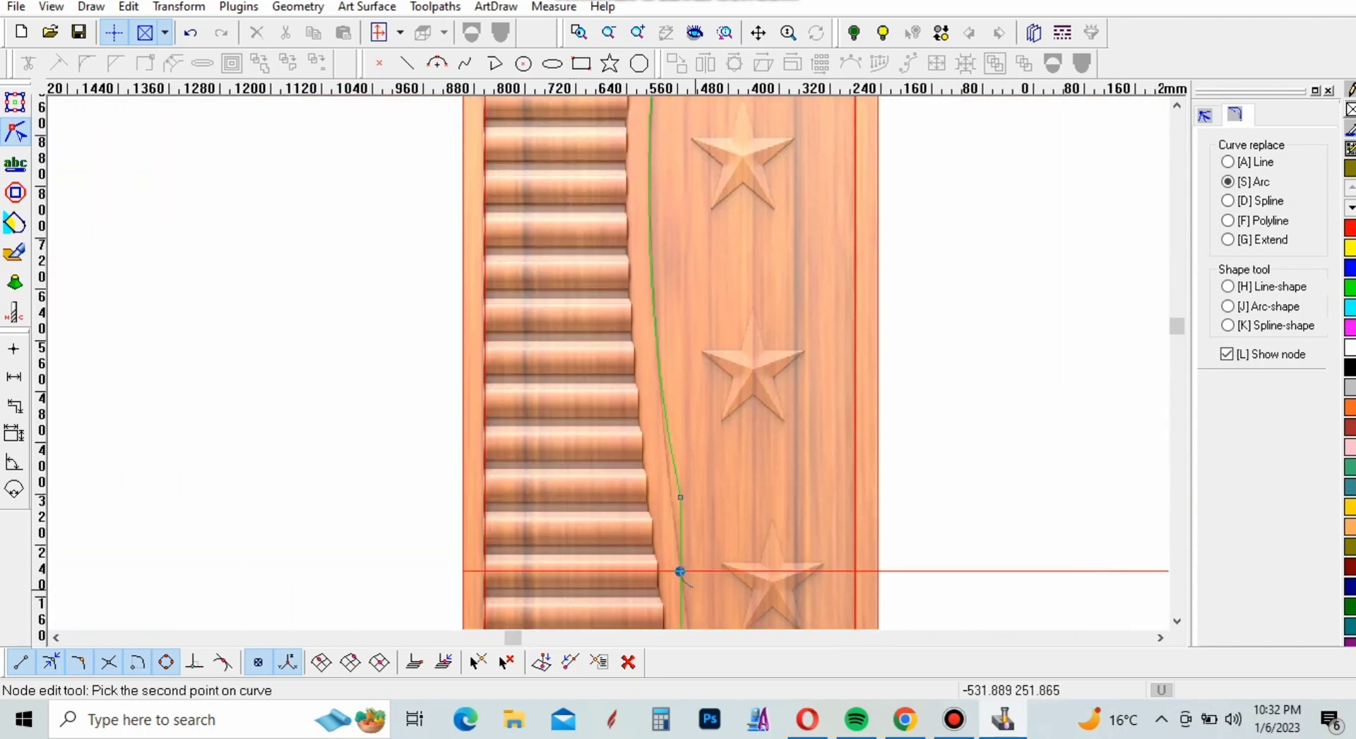
scroll(685, 576, "up", 3)
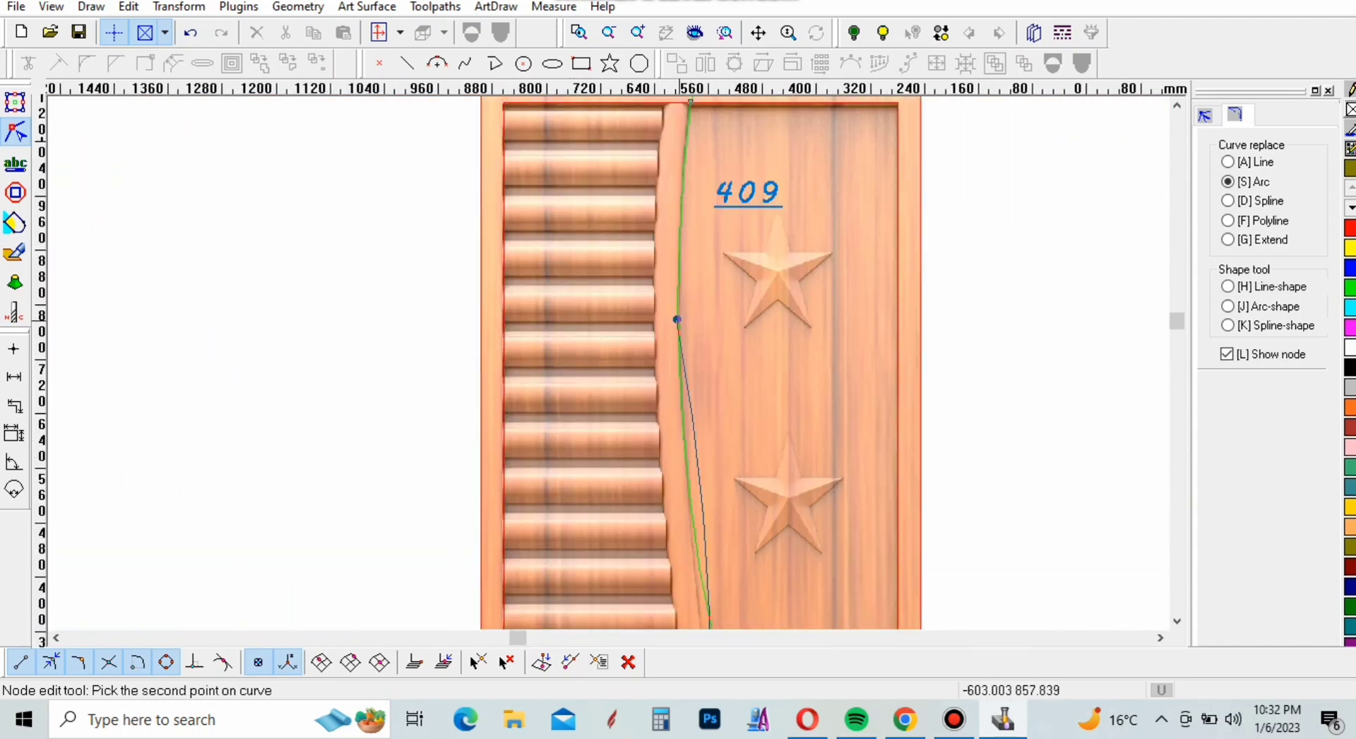
left_click(677, 319)
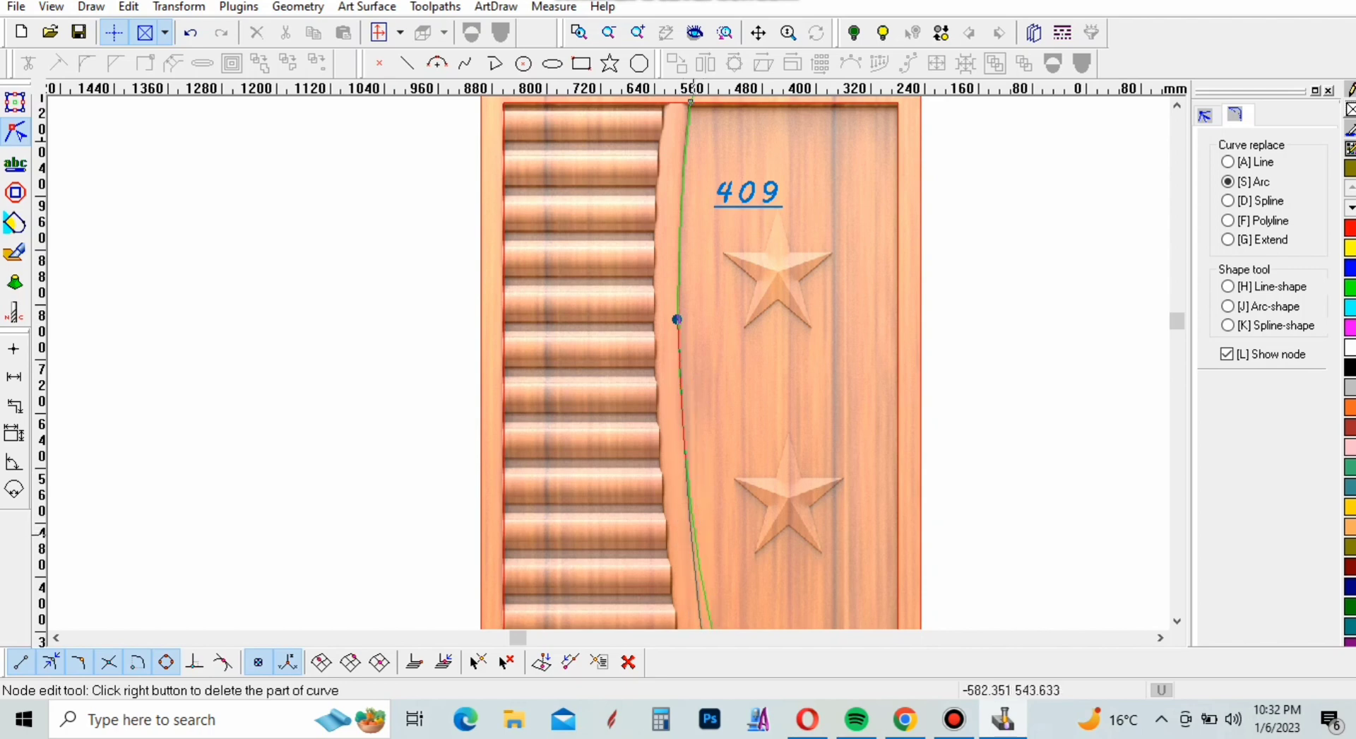
right_click(697, 519)
scroll(638, 417, "down", 3)
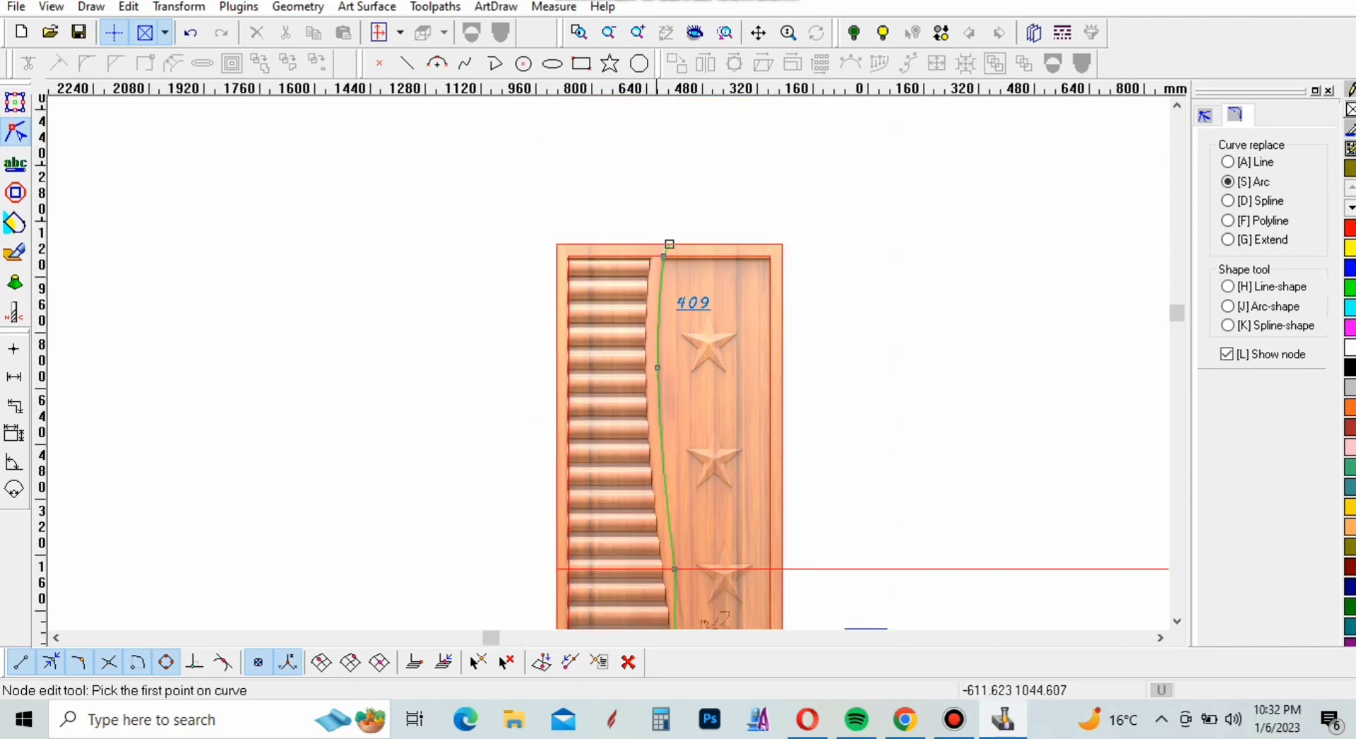
scroll(660, 283, "up", 3)
scroll(675, 226, "down", 7)
scroll(664, 357, "up", 3)
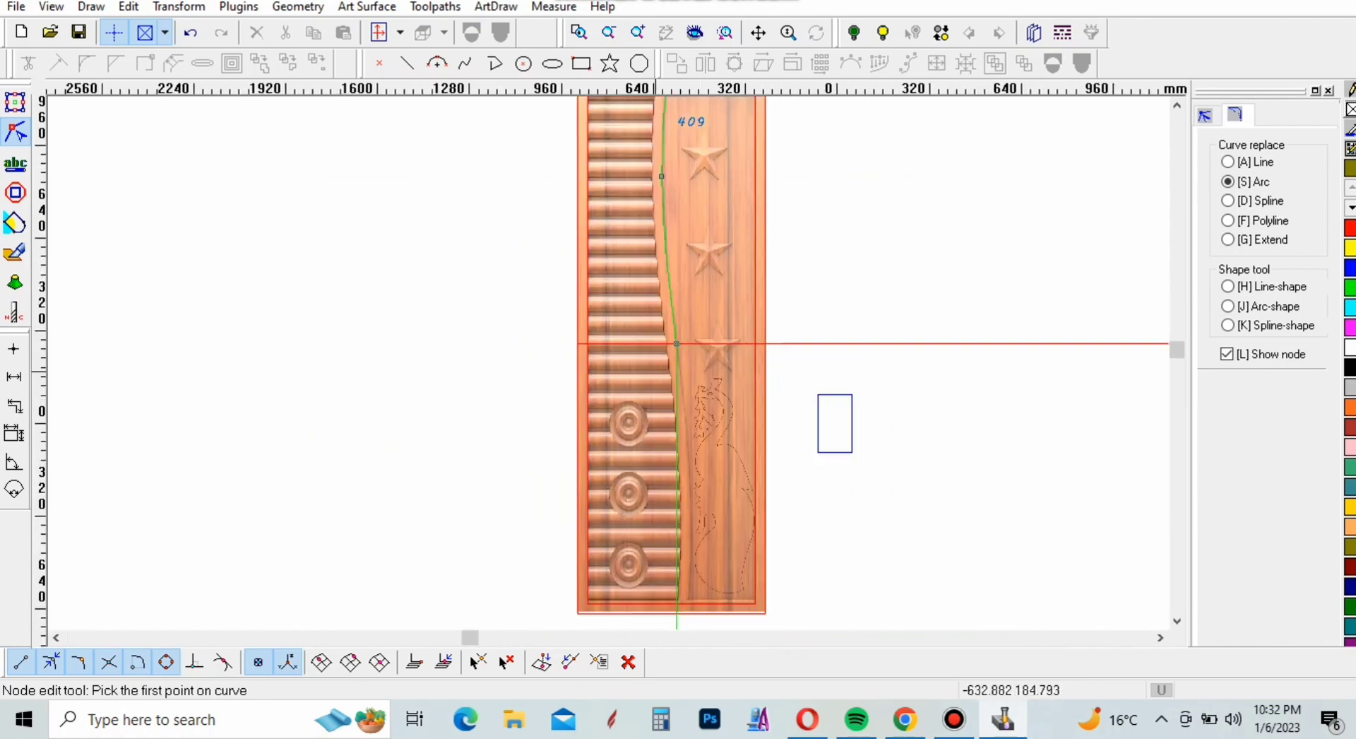
scroll(699, 487, "down", 1)
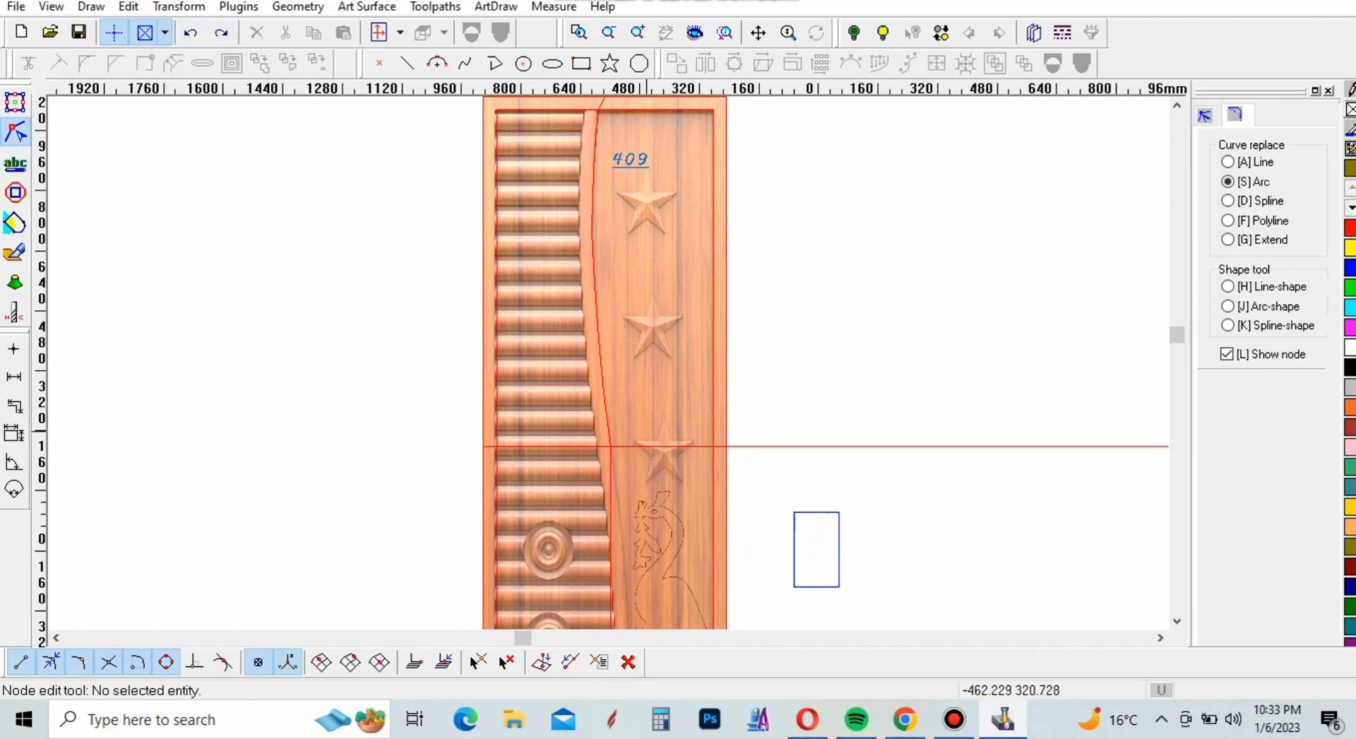
left_click(609, 446)
scroll(606, 410, "down", 2)
scroll(605, 399, "up", 6)
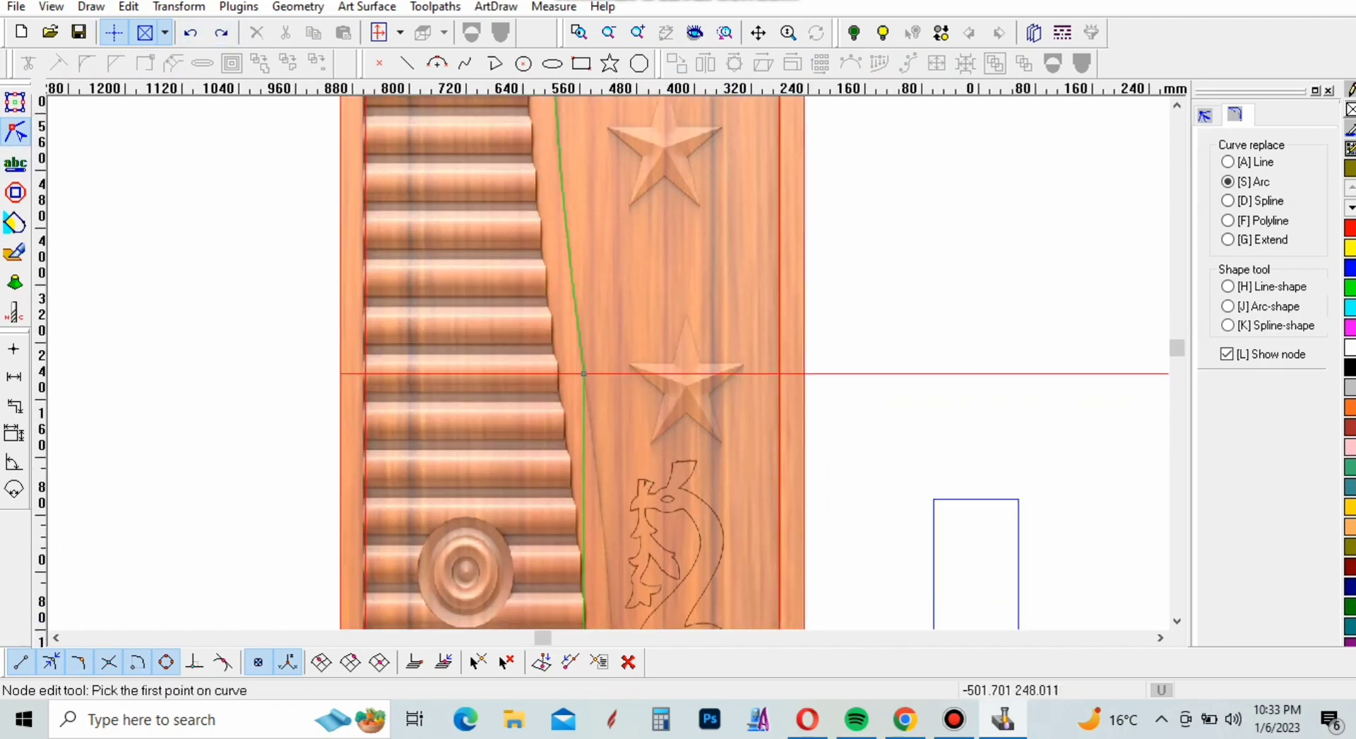
scroll(581, 370, "up", 2)
left_click(569, 342)
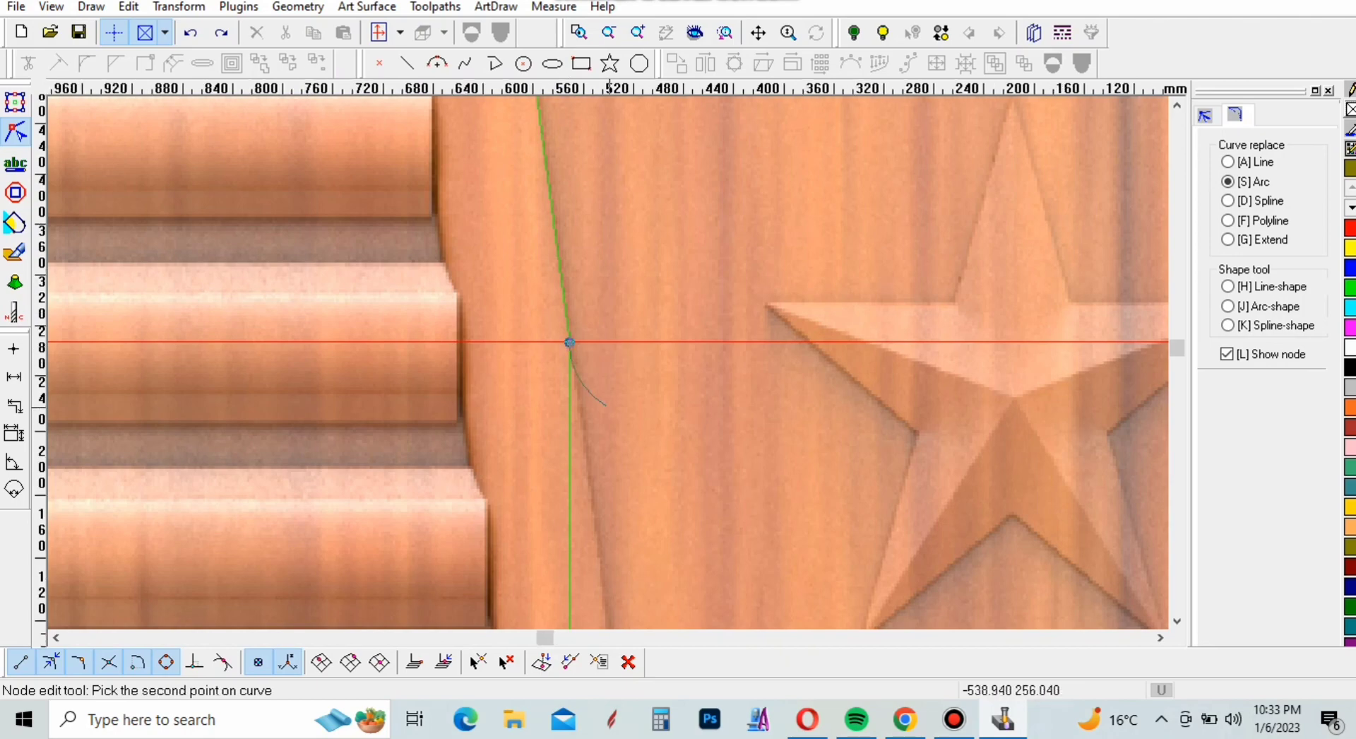
scroll(569, 342, "down", 5)
scroll(600, 537, "up", 8)
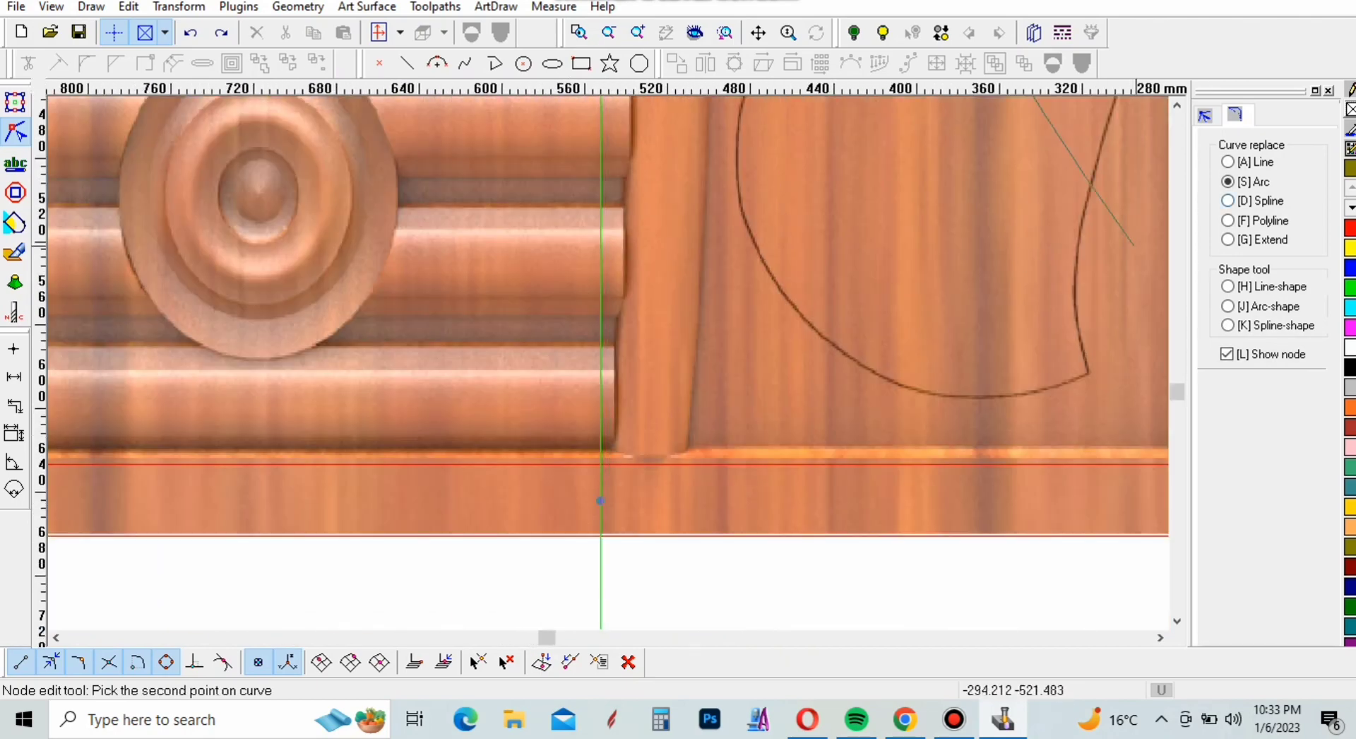
Shift the line's lower segment right to the divider's right edge and start a replacement arc at the inner rectangle's bottom edge
left_click(600, 500)
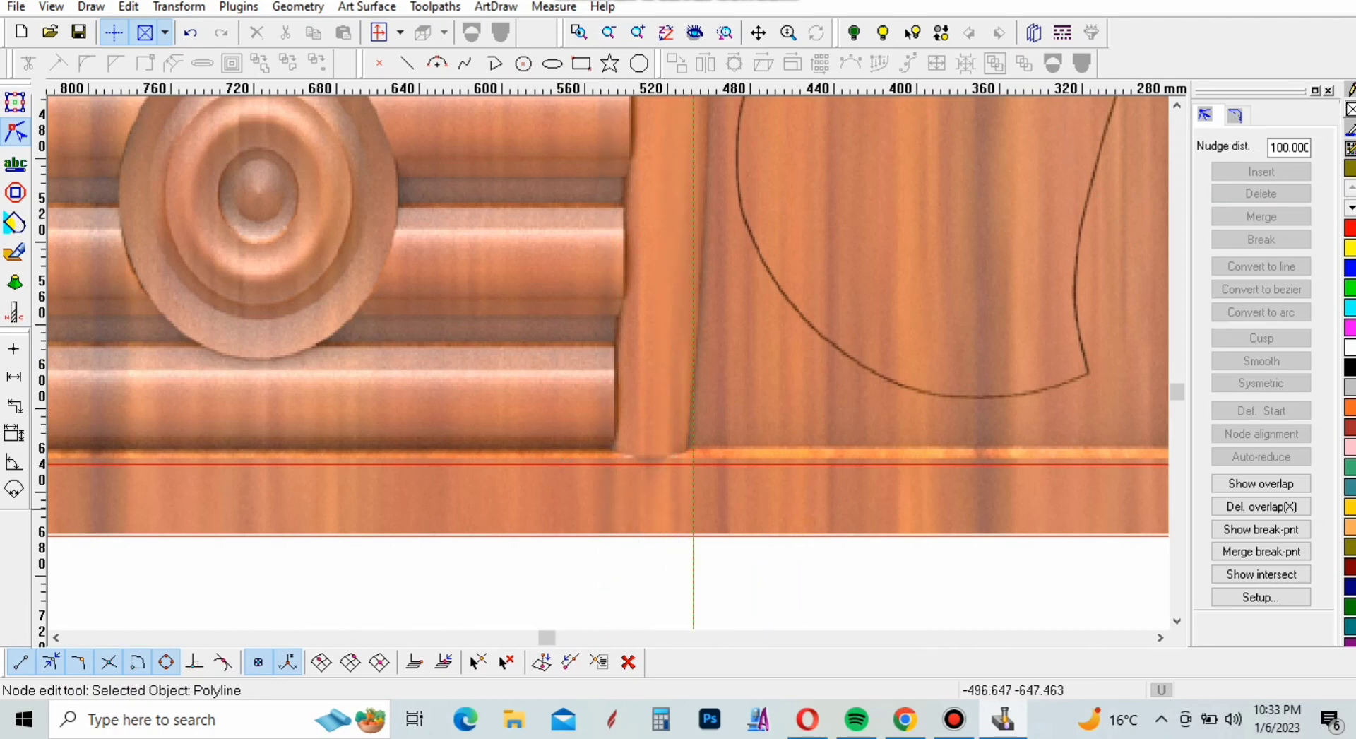
left_click(1235, 115)
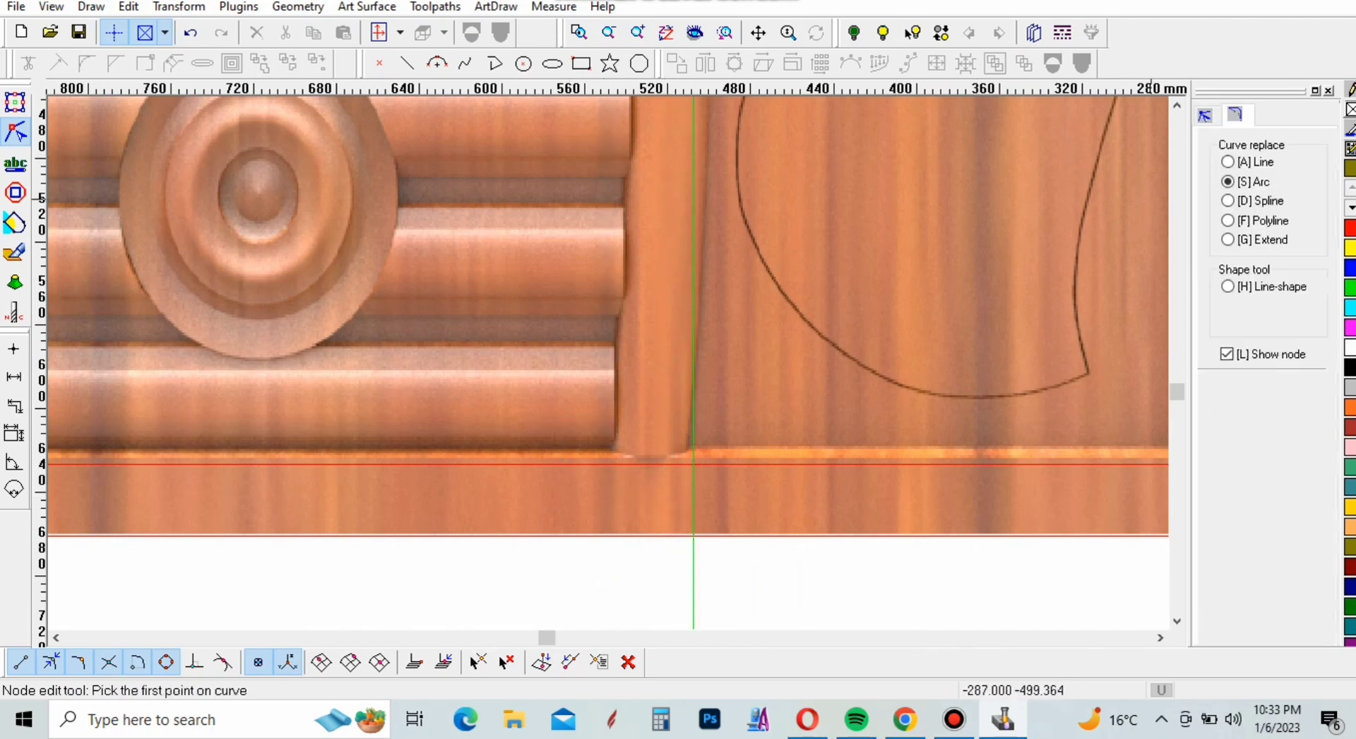
left_click(693, 466)
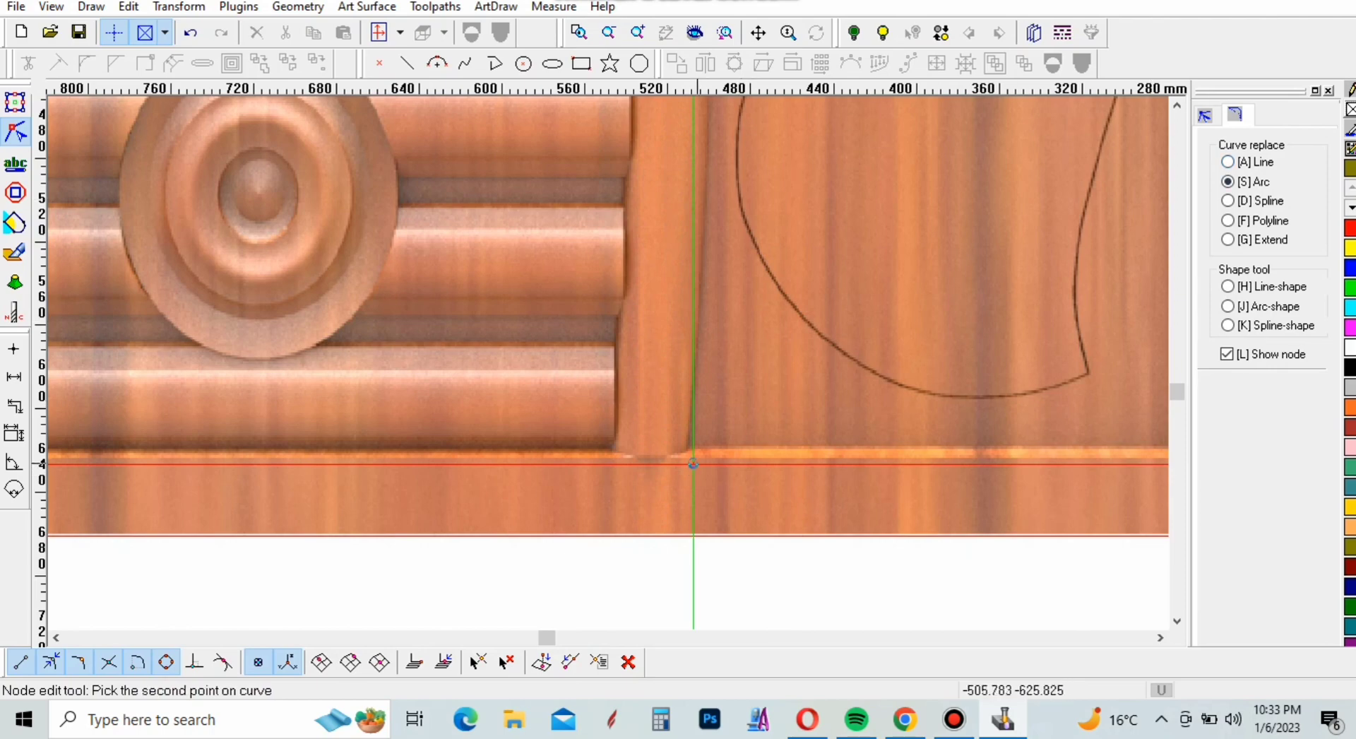
scroll(693, 466, "down", 5)
scroll(703, 178, "up", 2)
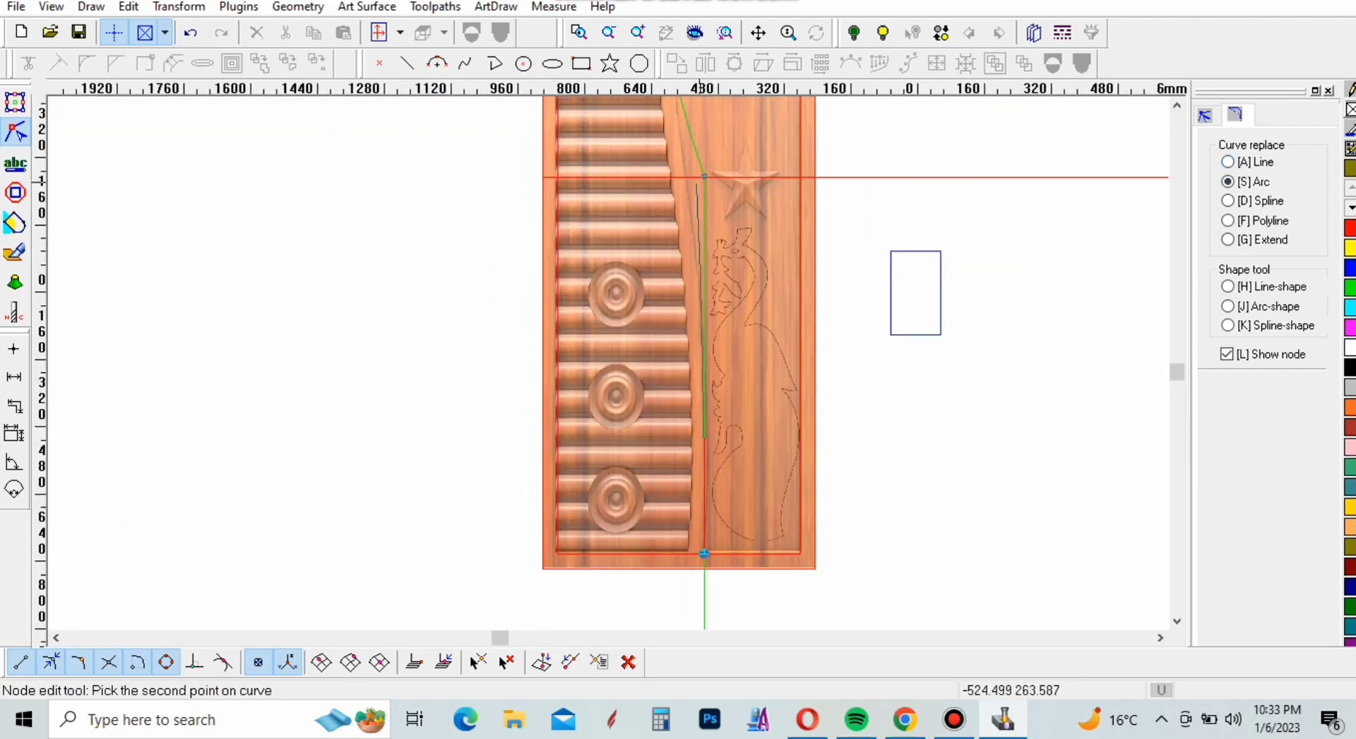
scroll(704, 178, "down", 3)
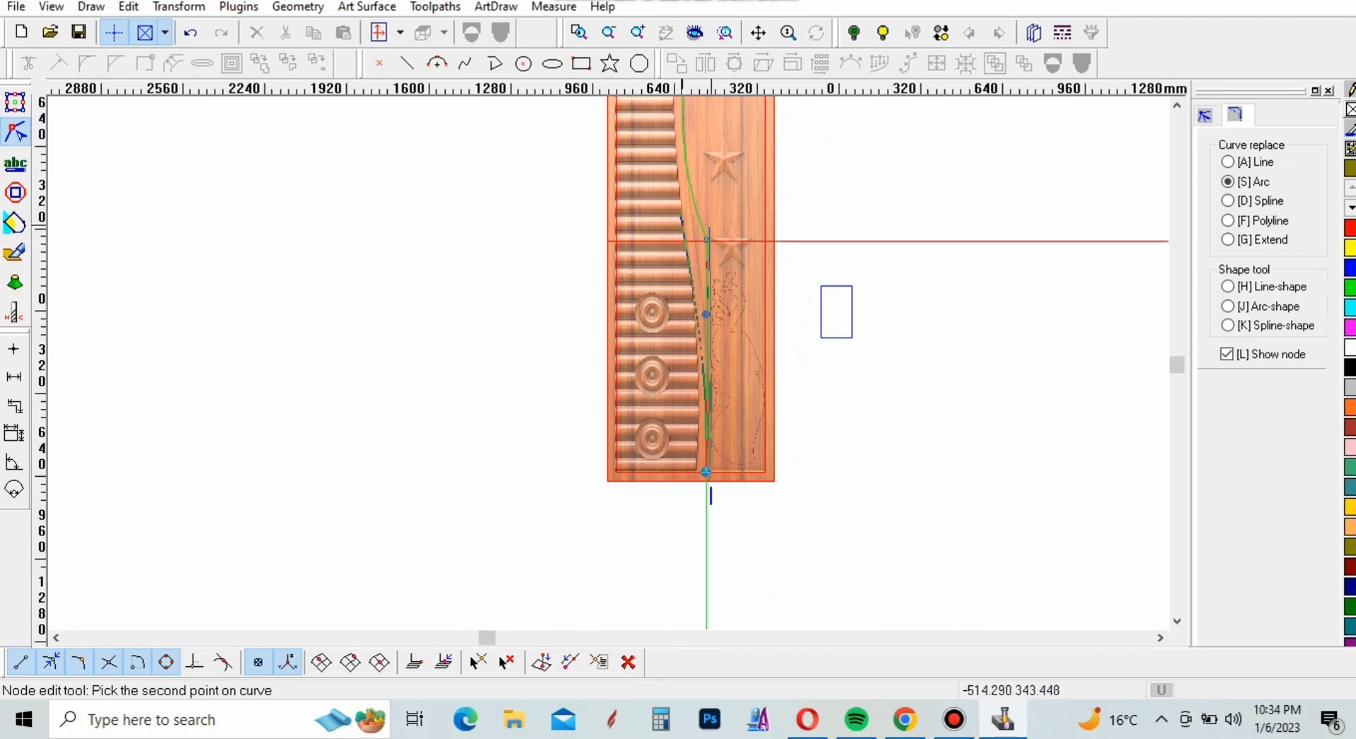
scroll(701, 226, "up", 2)
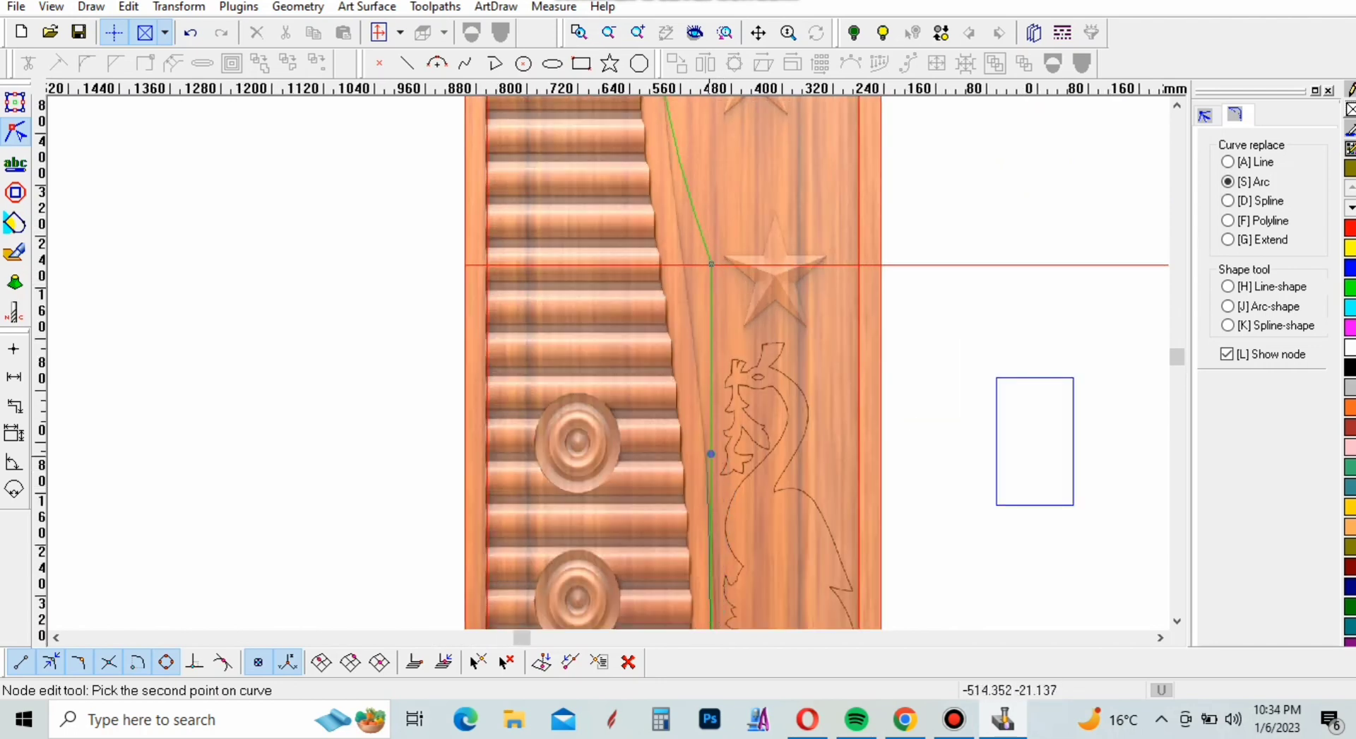
End the arc partway up the lower segment, below the horizontal centre line, and bow it slightly right along the divider's edge
left_click(710, 455)
scroll(709, 455, "down", 3)
scroll(706, 403, "up", 2)
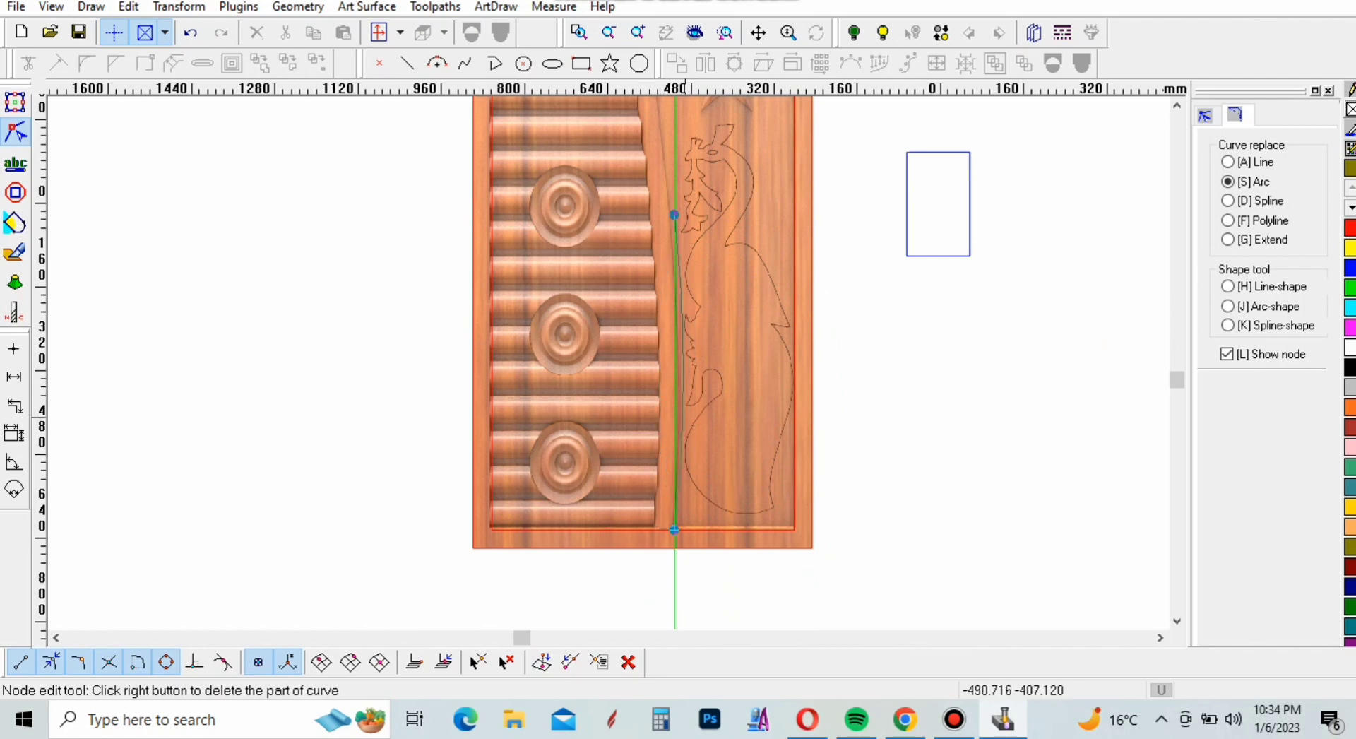
left_click(677, 408)
scroll(697, 592, "down", 3)
scroll(659, 396, "up", 1)
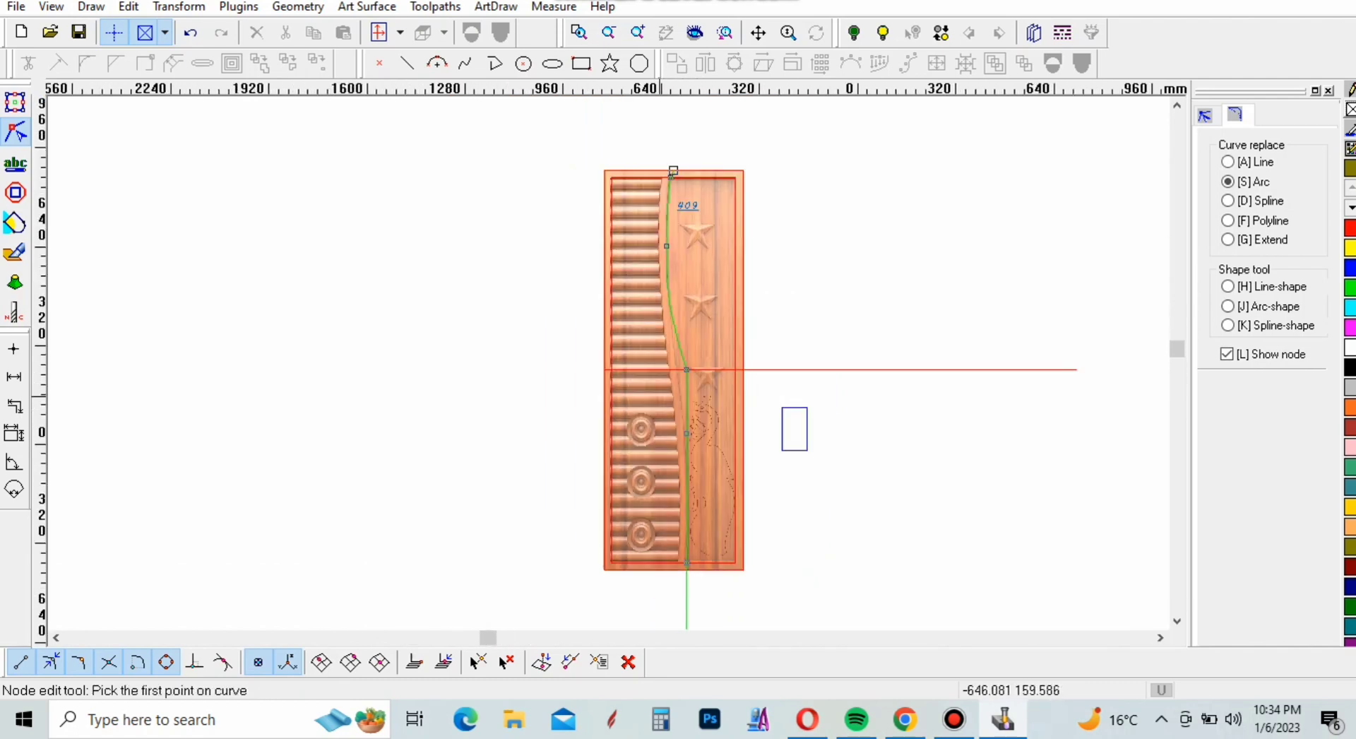
Replace the kink at the horizontal centre line with a spline from the upper arc to the lower arc along the divider's edge
scroll(659, 396, "up", 1)
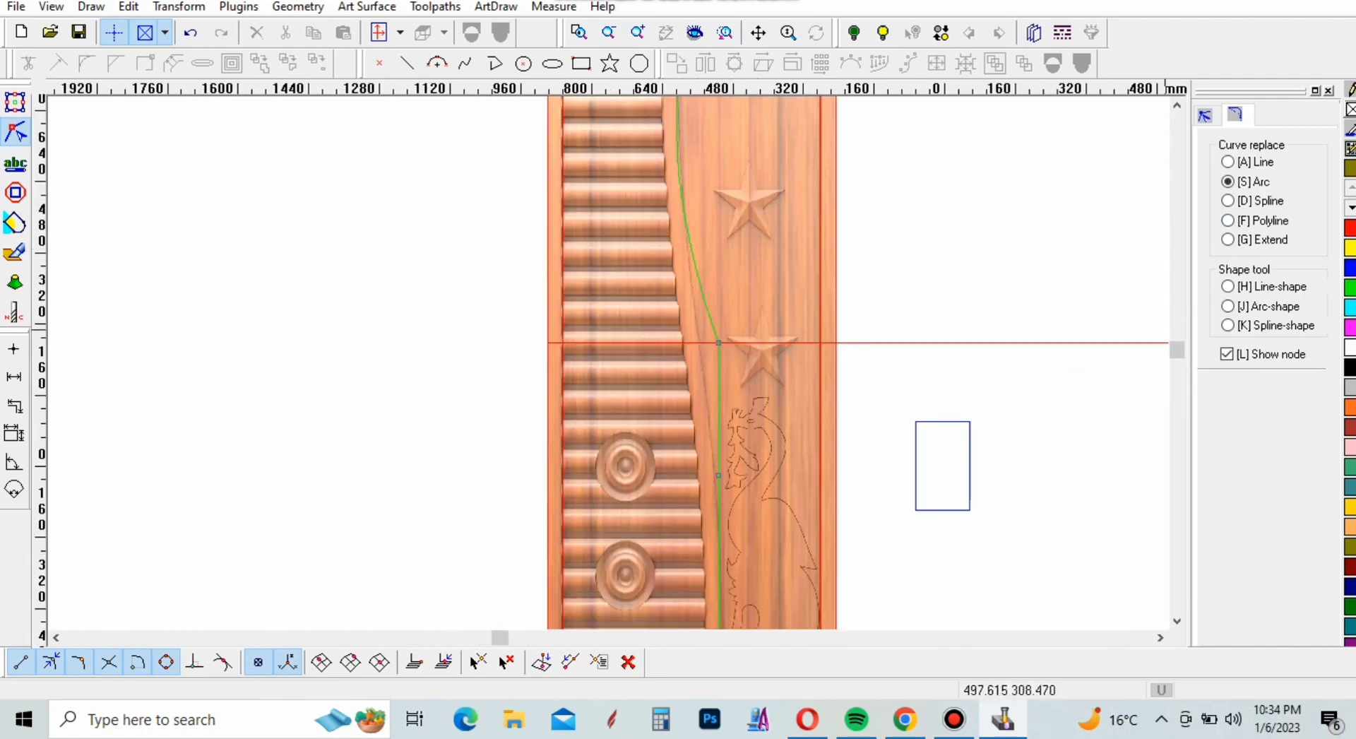
left_click(1229, 202)
left_click(682, 208)
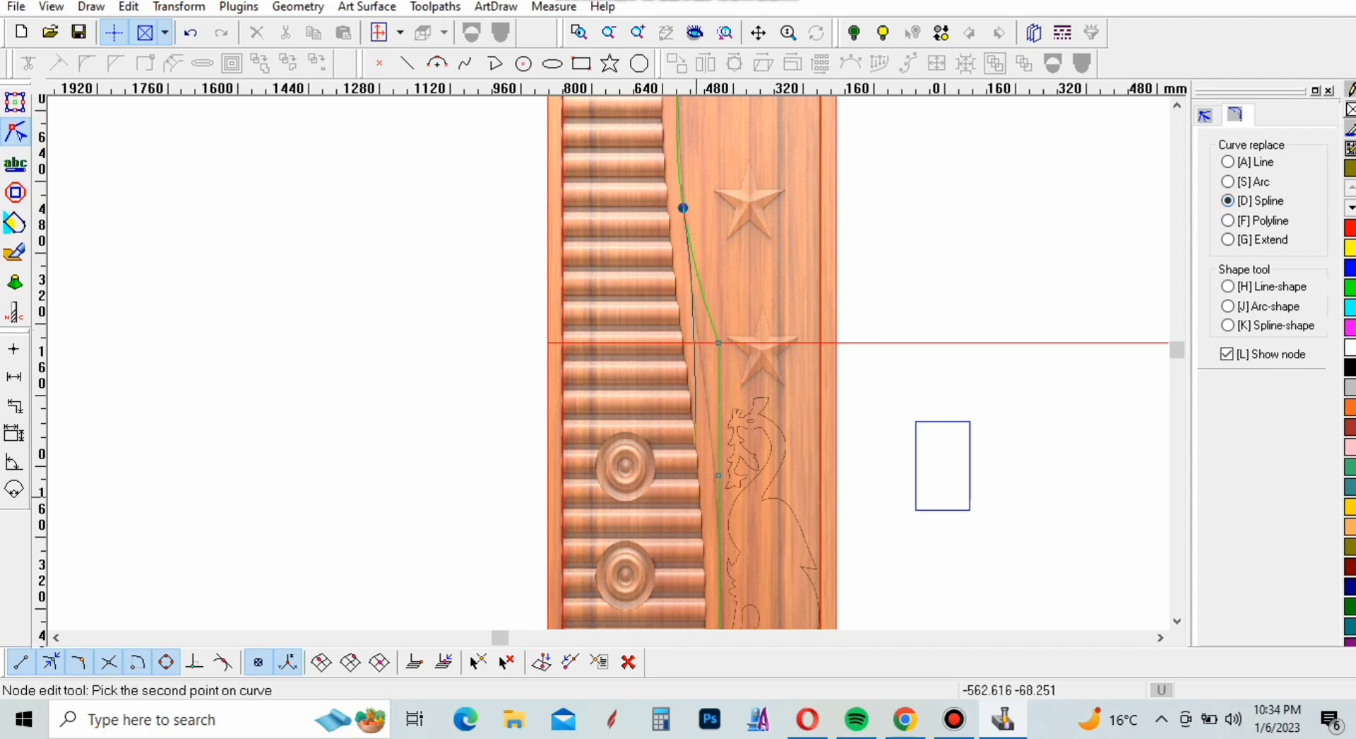
left_click(719, 515)
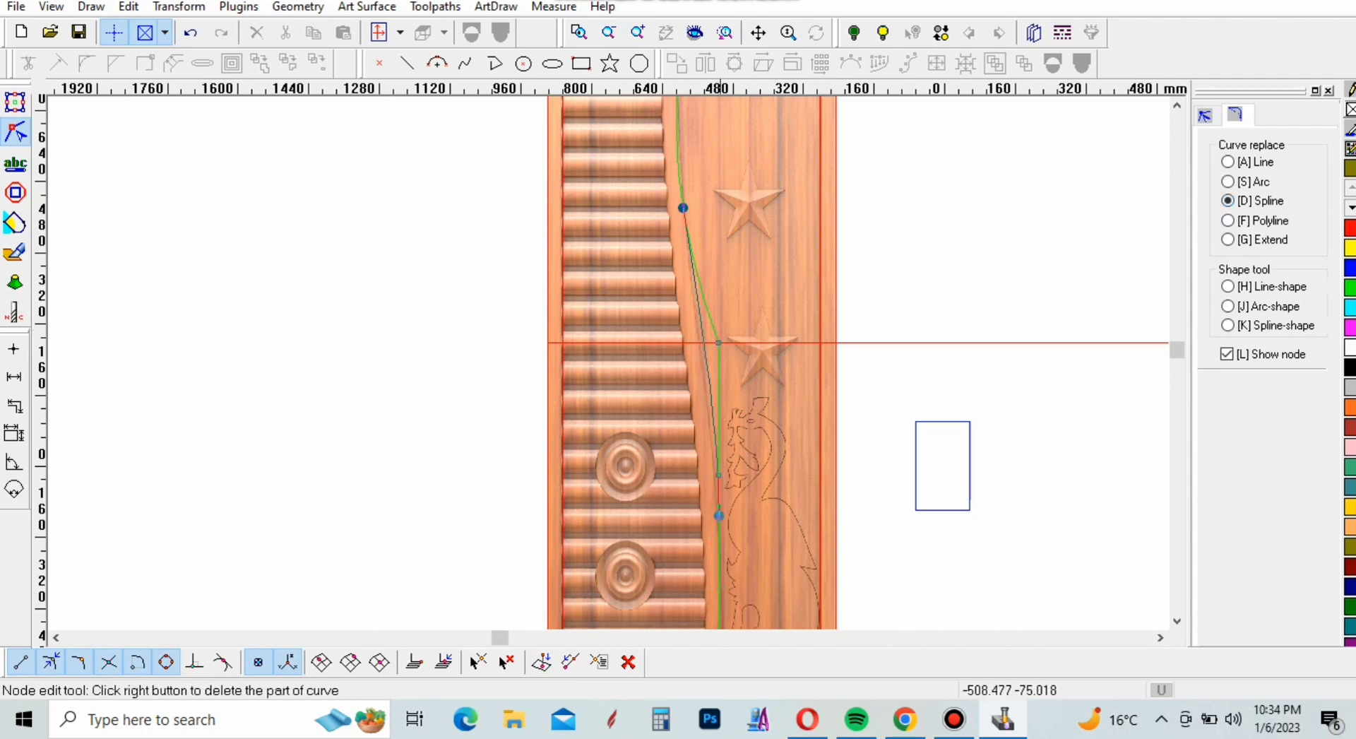
scroll(702, 393, "up", 1)
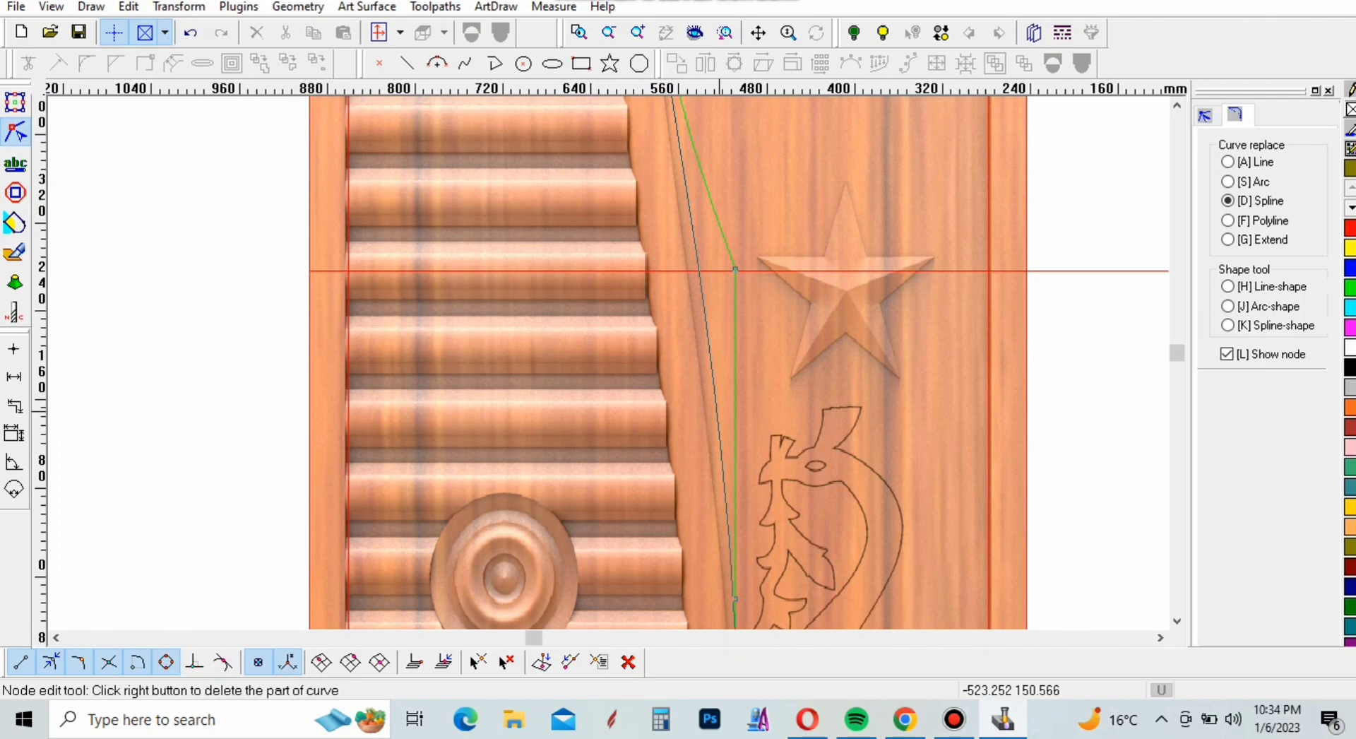
right_click(736, 270)
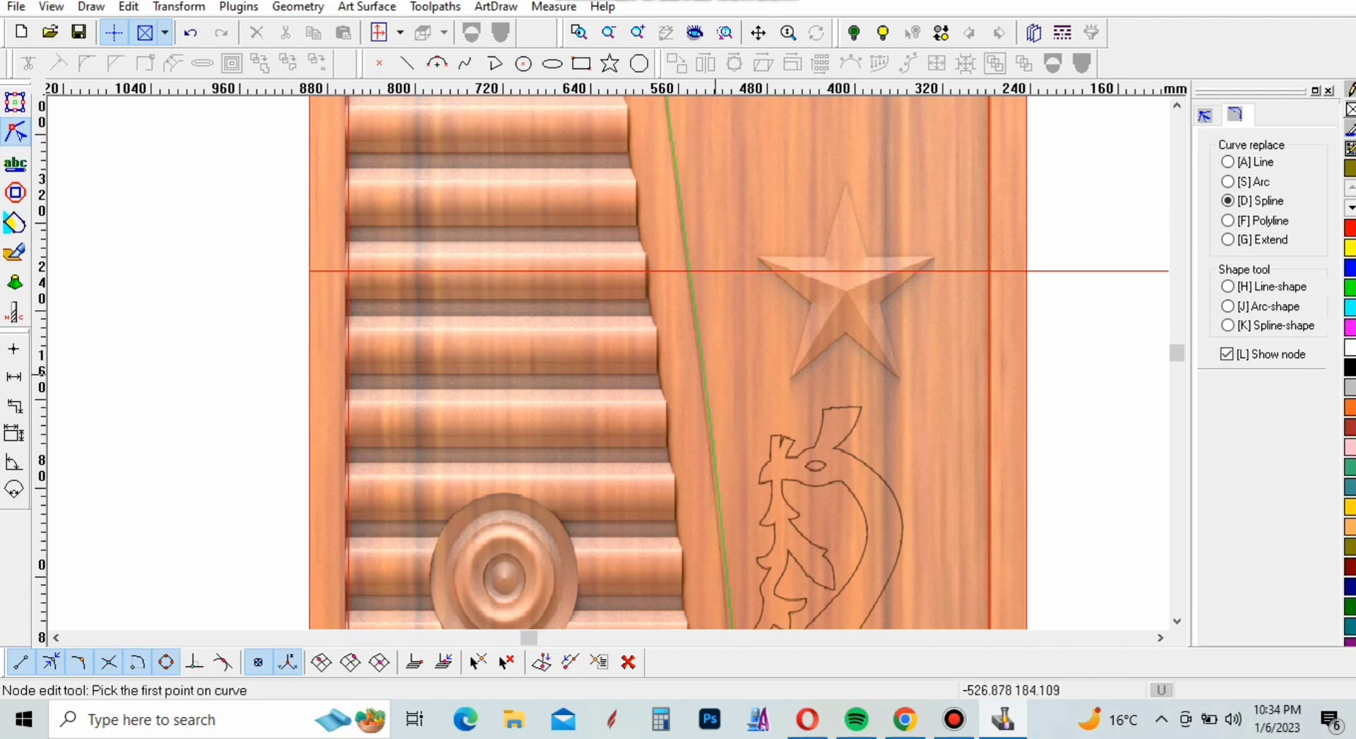
Move the curve's lower node left along the inner rectangle's bottom edge to meet the divider's right edge
scroll(734, 274, "down", 3)
scroll(720, 558, "up", 5)
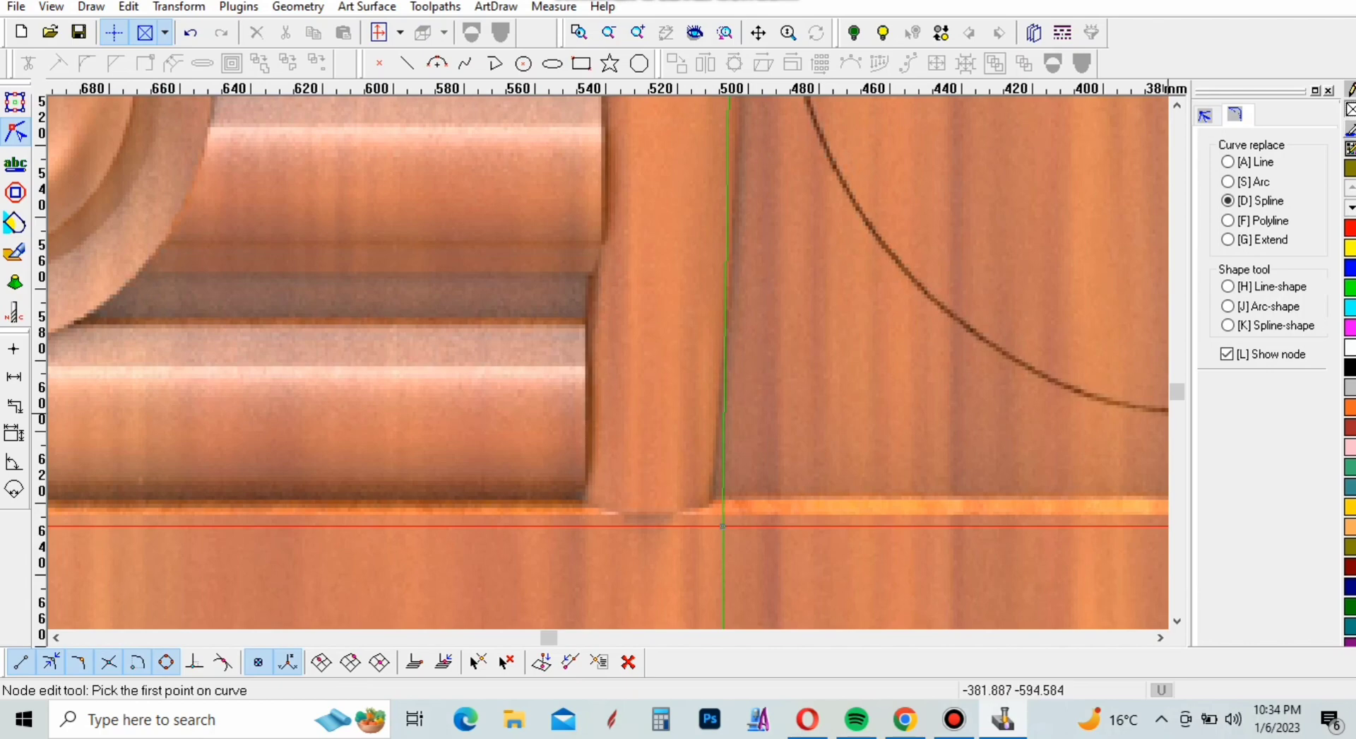
left_click(723, 526)
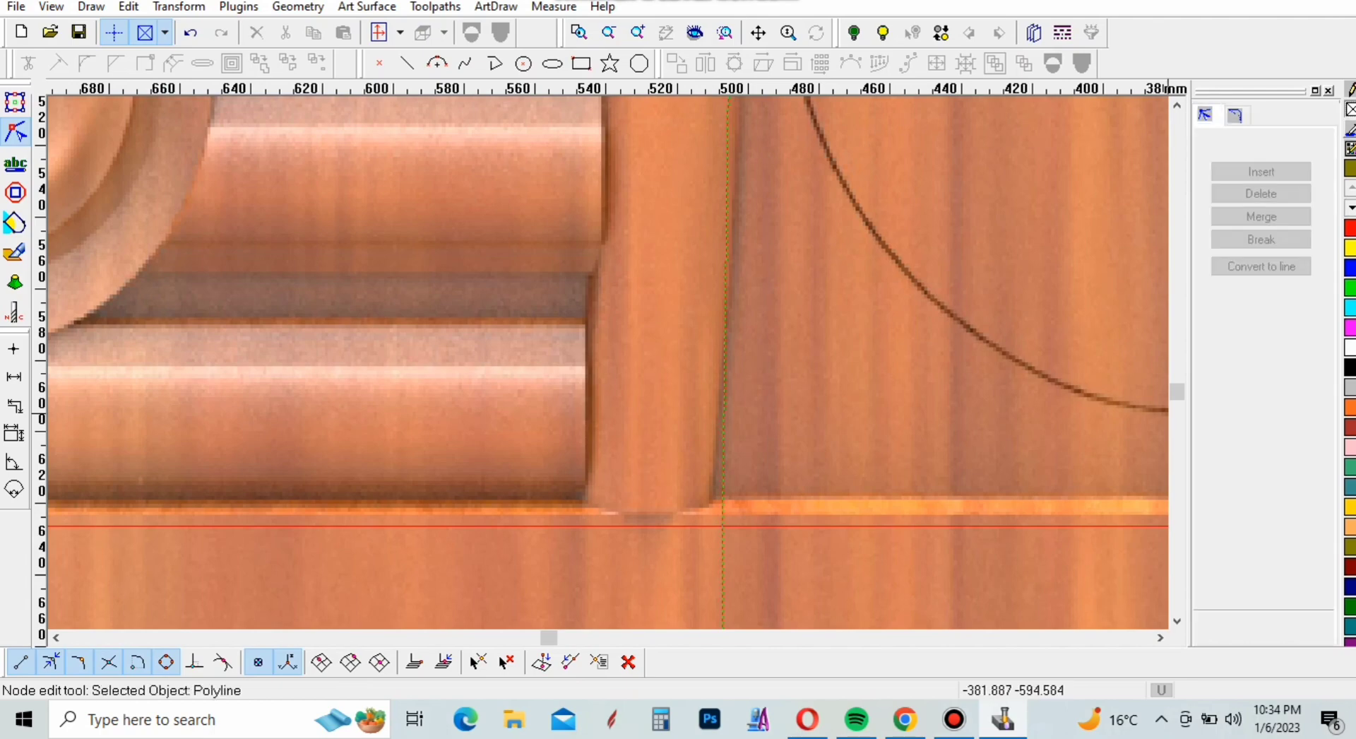
scroll(735, 496, "up", 2)
left_click(735, 496)
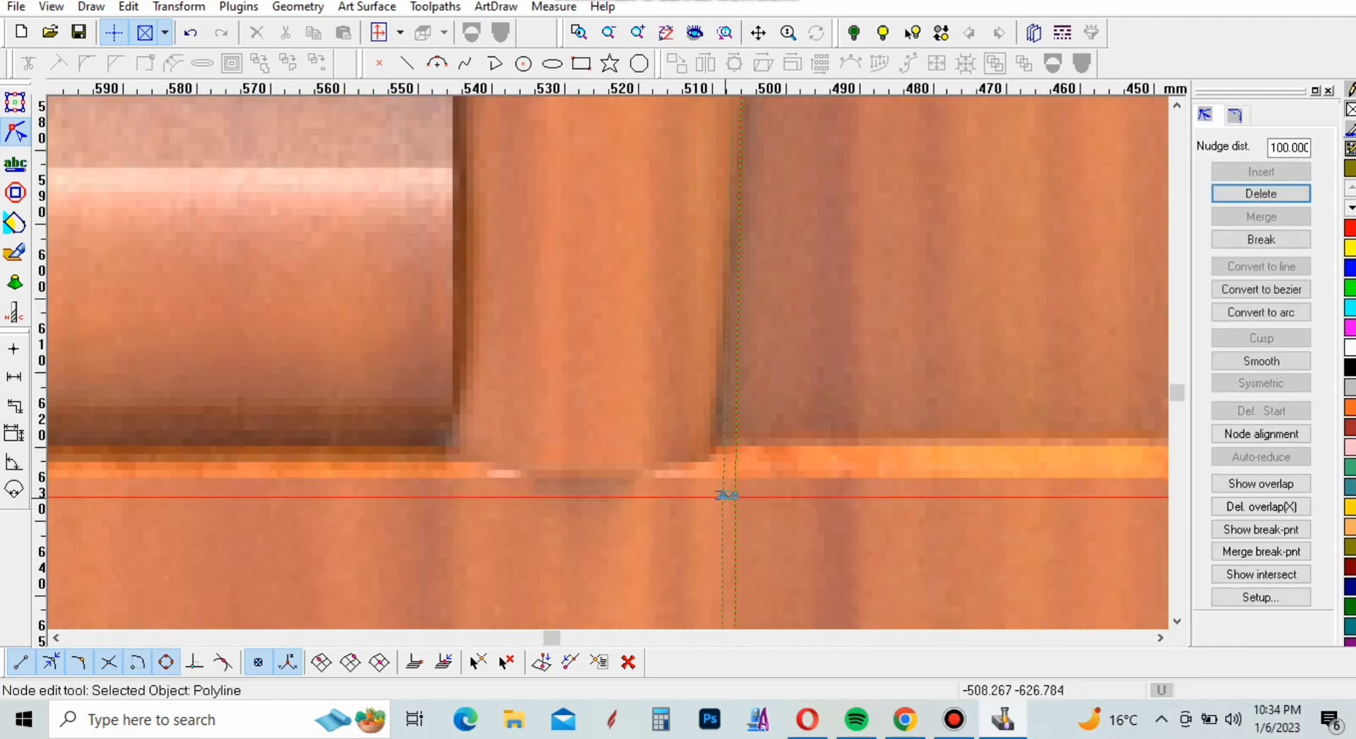
scroll(714, 494, "down", 2)
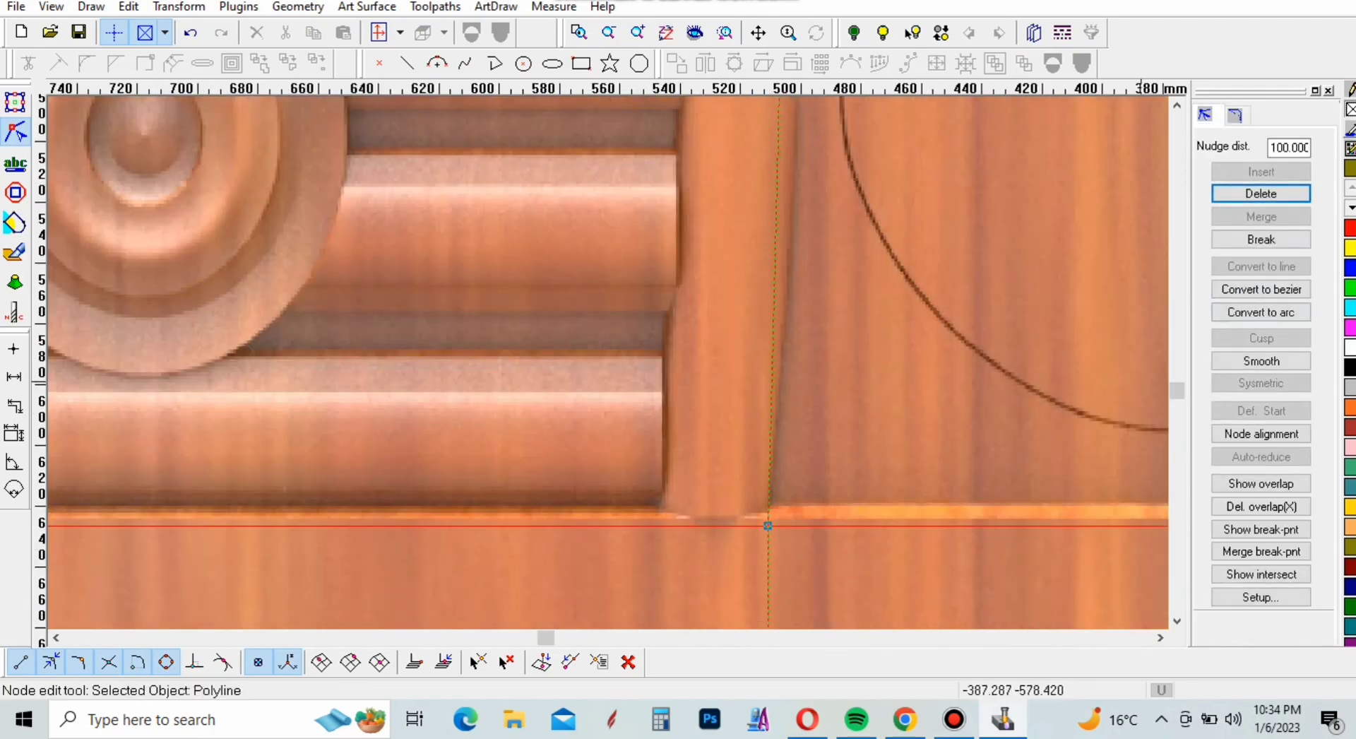
Replace the lower arc with a spline from the inner rectangle's bottom edge to just above the arc's upper node, following the divider
left_click(1235, 115)
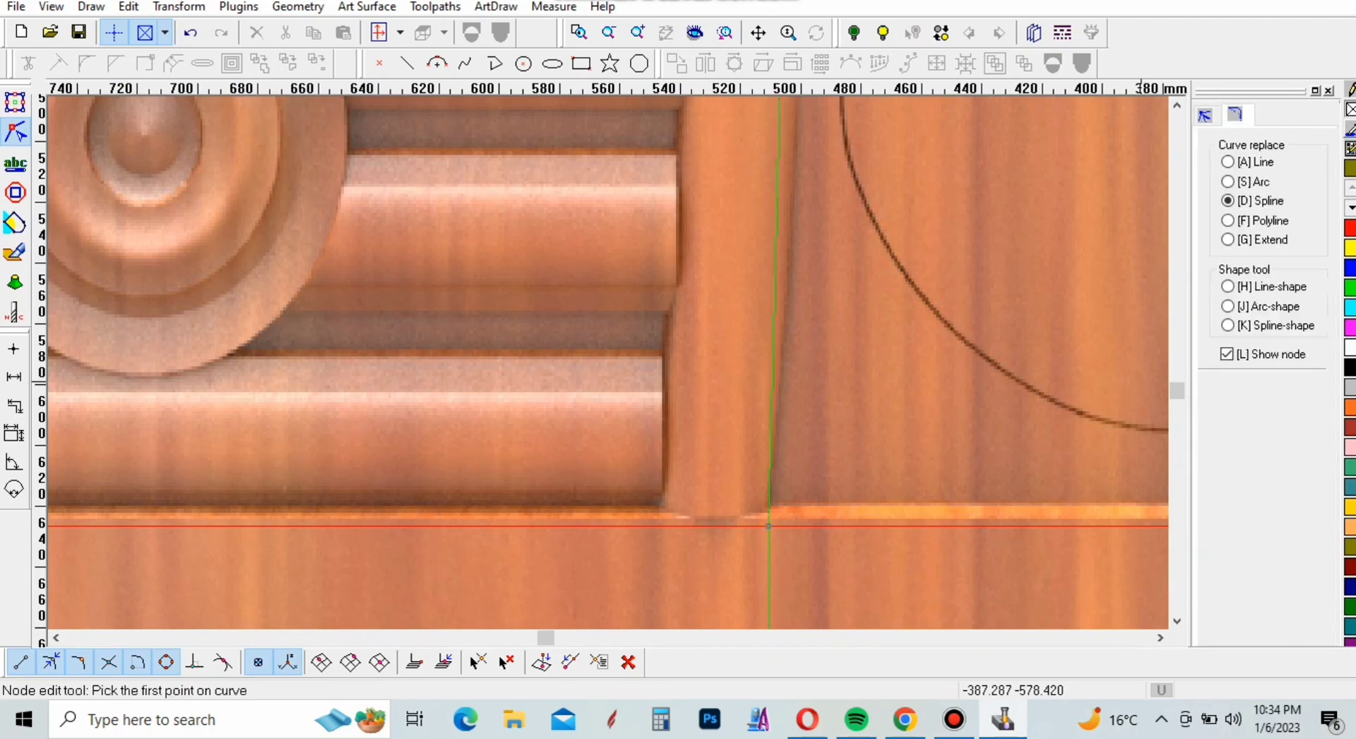
key("d")
left_click(767, 526)
scroll(767, 526, "down", 4)
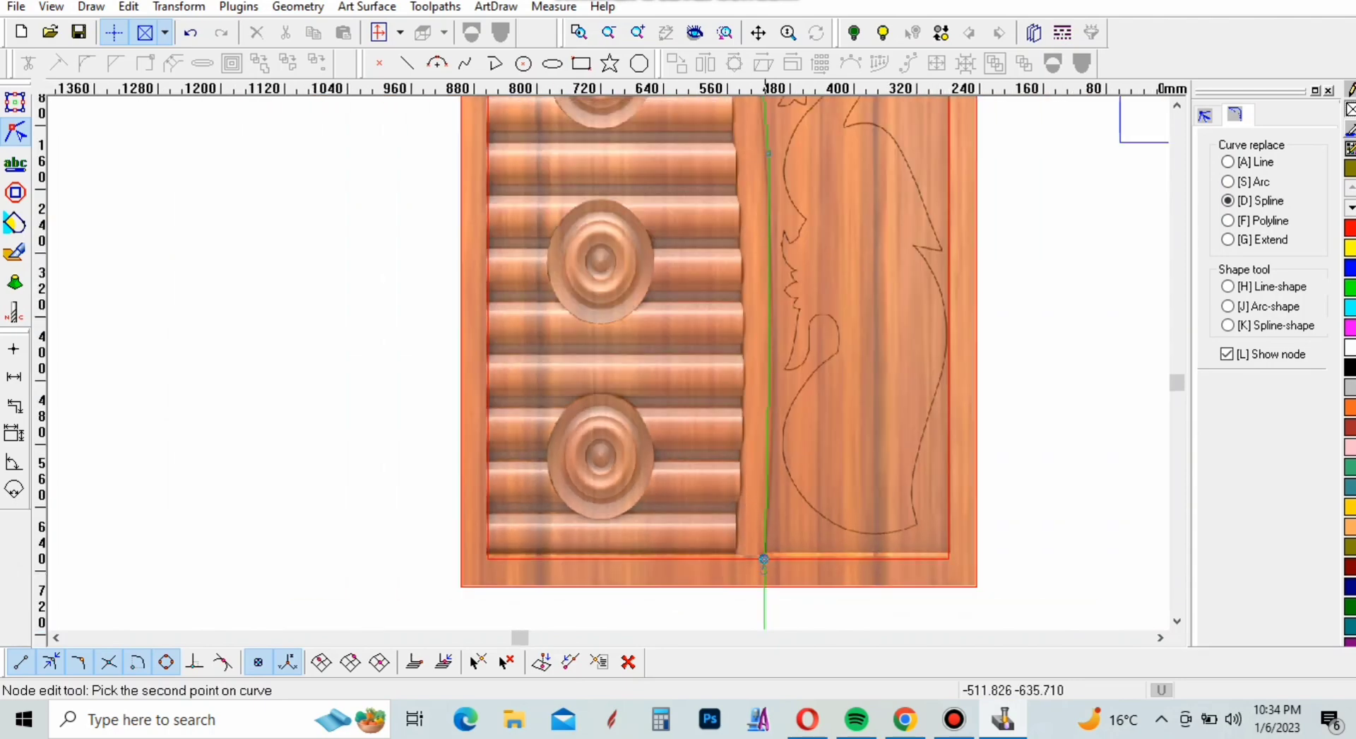
left_click(766, 134)
scroll(759, 481, "up", 5)
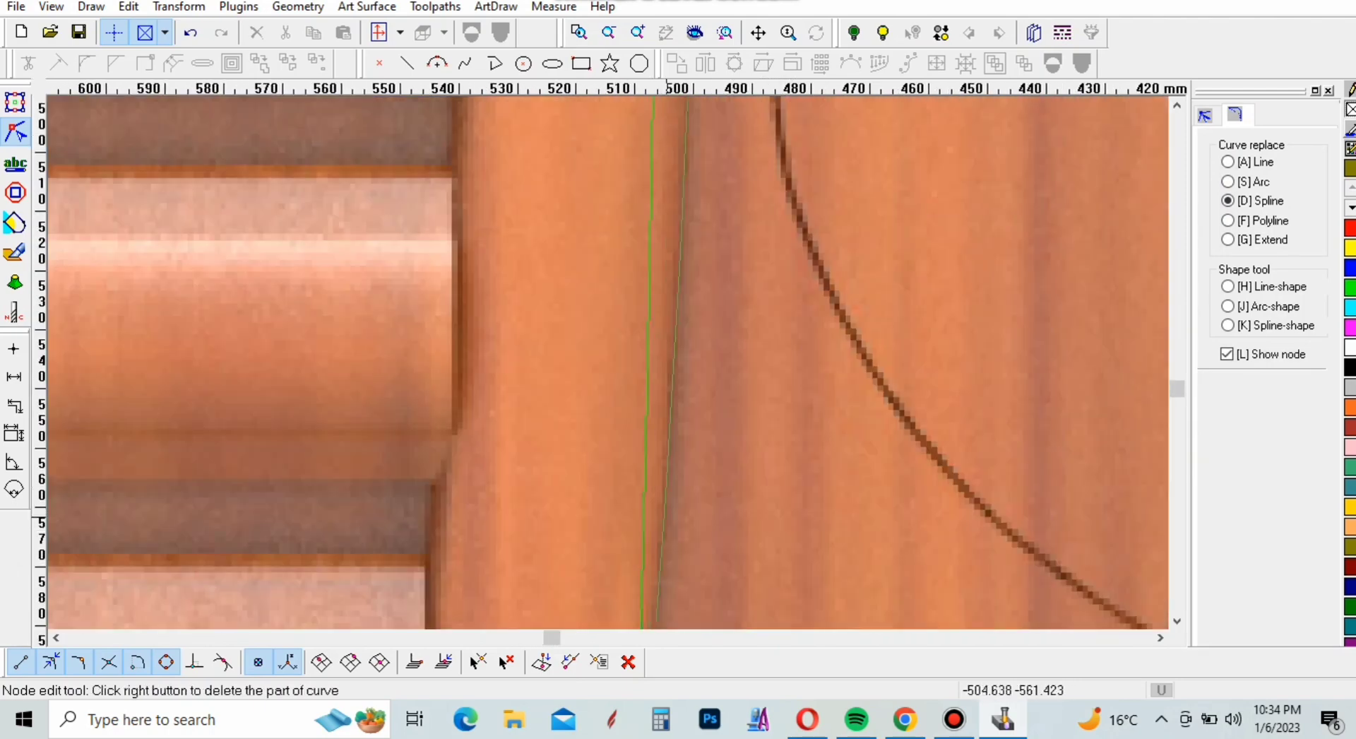
left_click(640, 506)
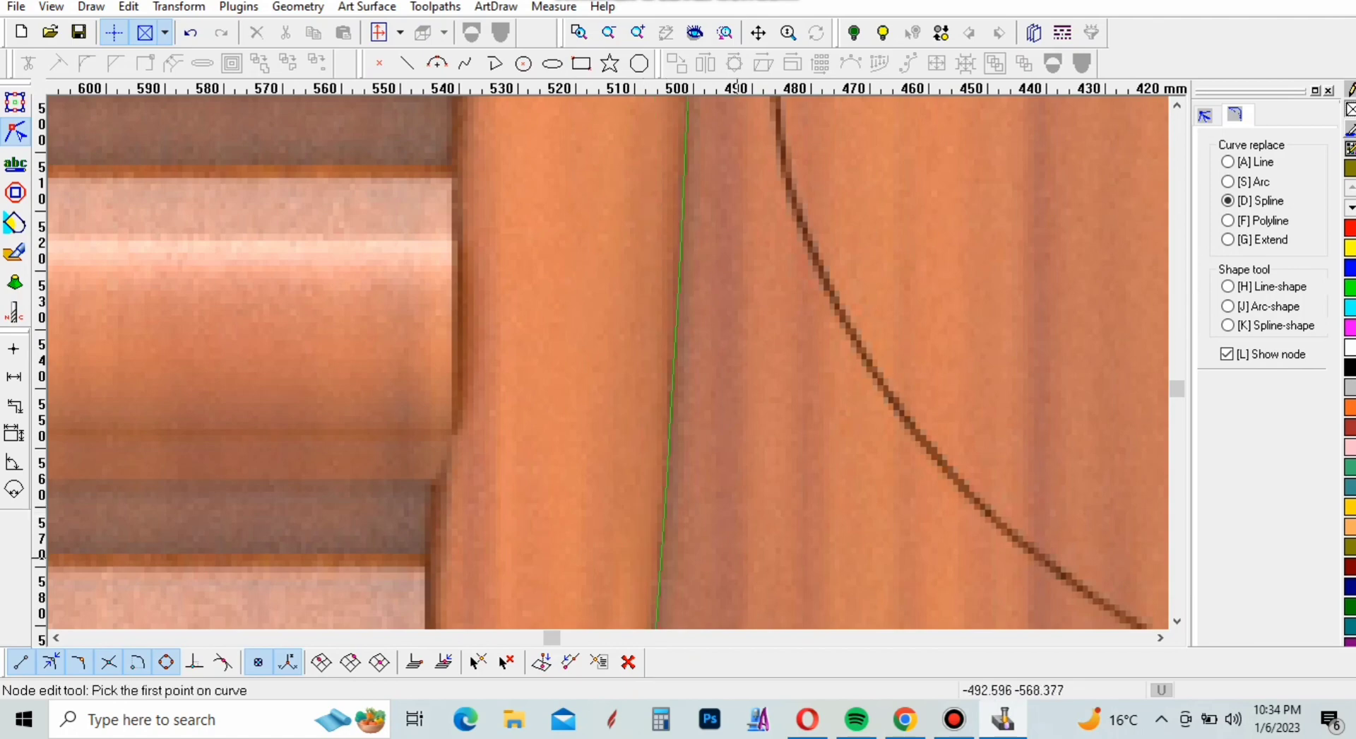
Examine how the traced curve follows the divider's right edge from the lower panel up to the inner rectangle's top edge
scroll(738, 558, "down", 11)
scroll(744, 558, "down", 3)
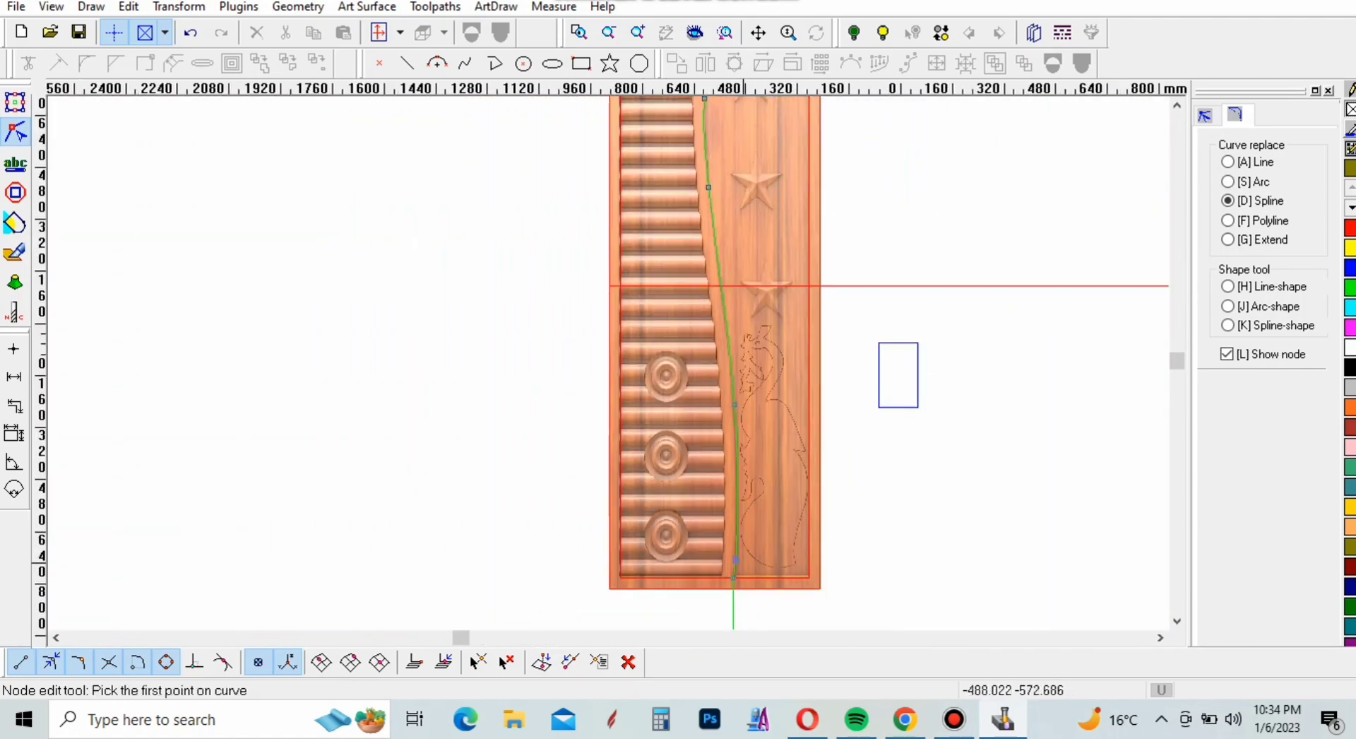
scroll(747, 163, "up", 10)
scroll(750, 176, "down", 3)
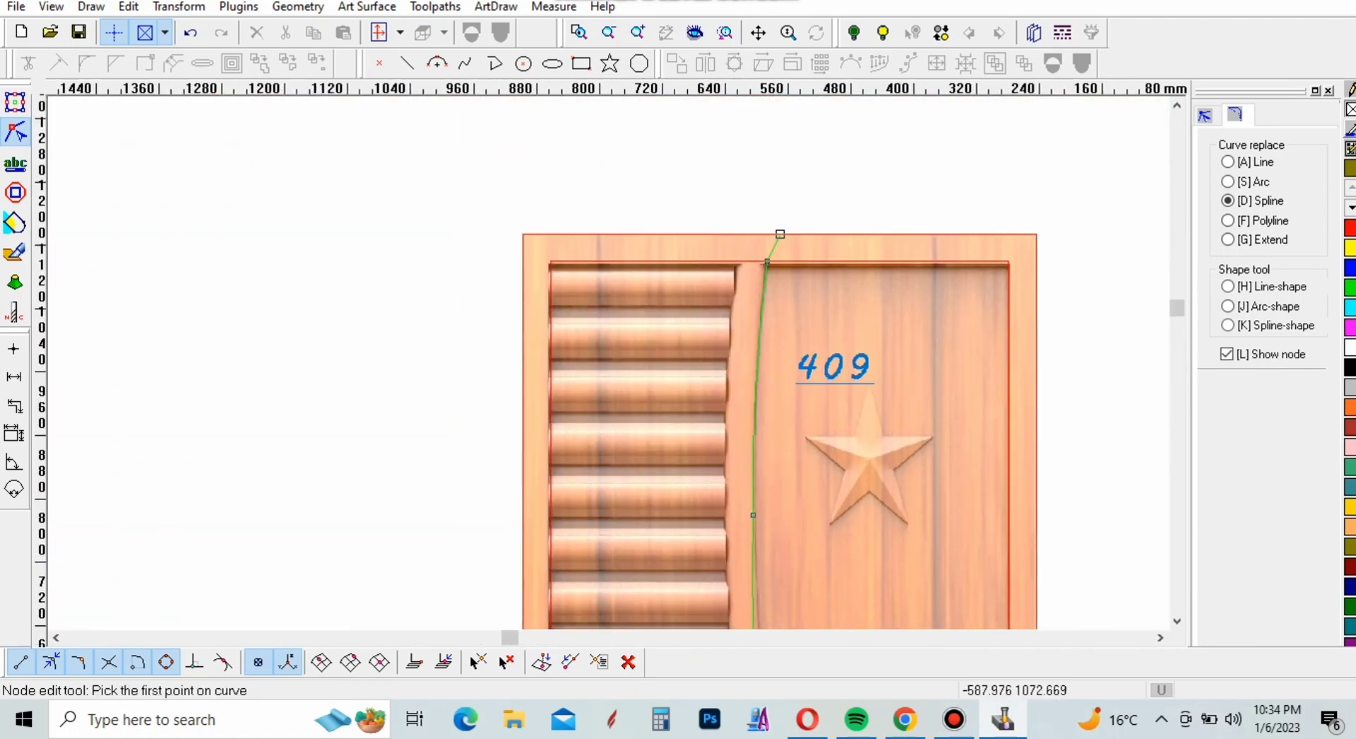
scroll(750, 177, "up", 5)
scroll(750, 177, "down", 1)
scroll(754, 215, "up", 2)
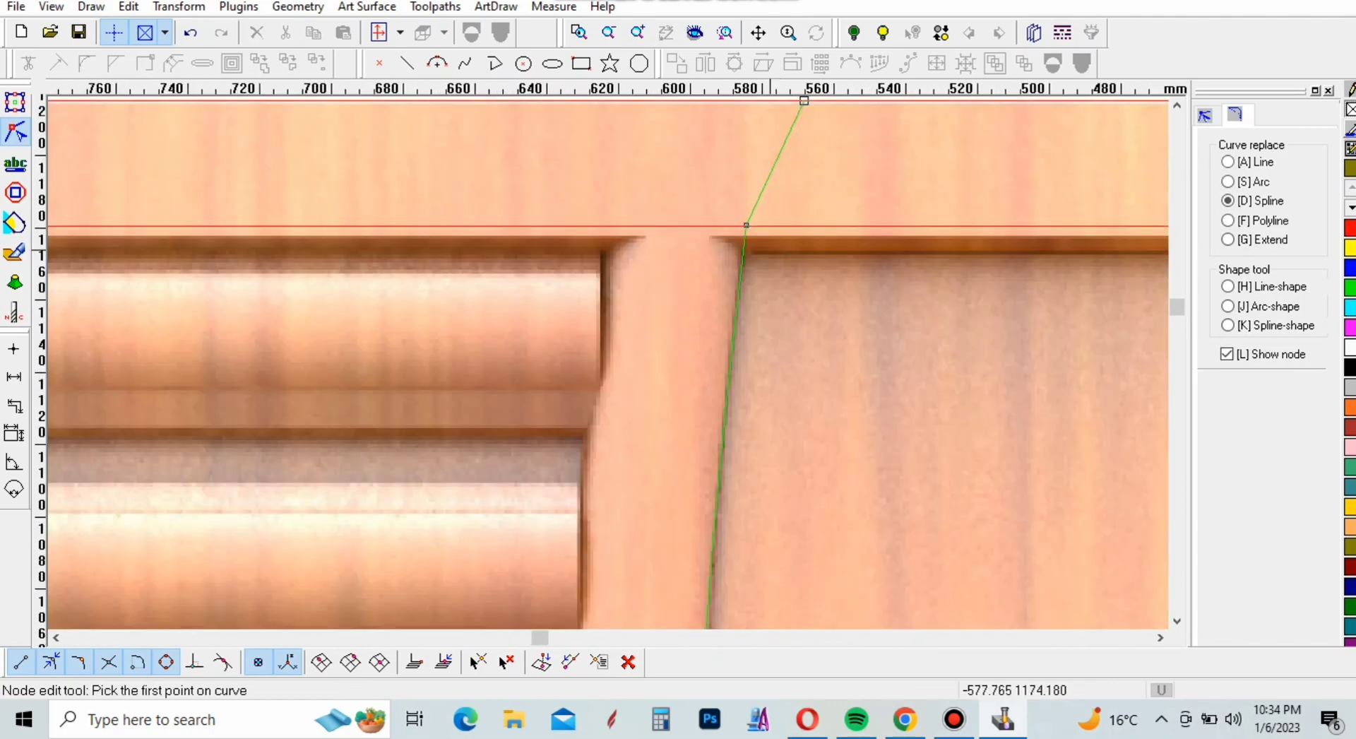
Trim the divider curve's lower end where it extends below the inner rectangle's bottom edge, using the rectangle as the boundary
scroll(754, 215, "down", 8)
scroll(774, 265, "down", 1)
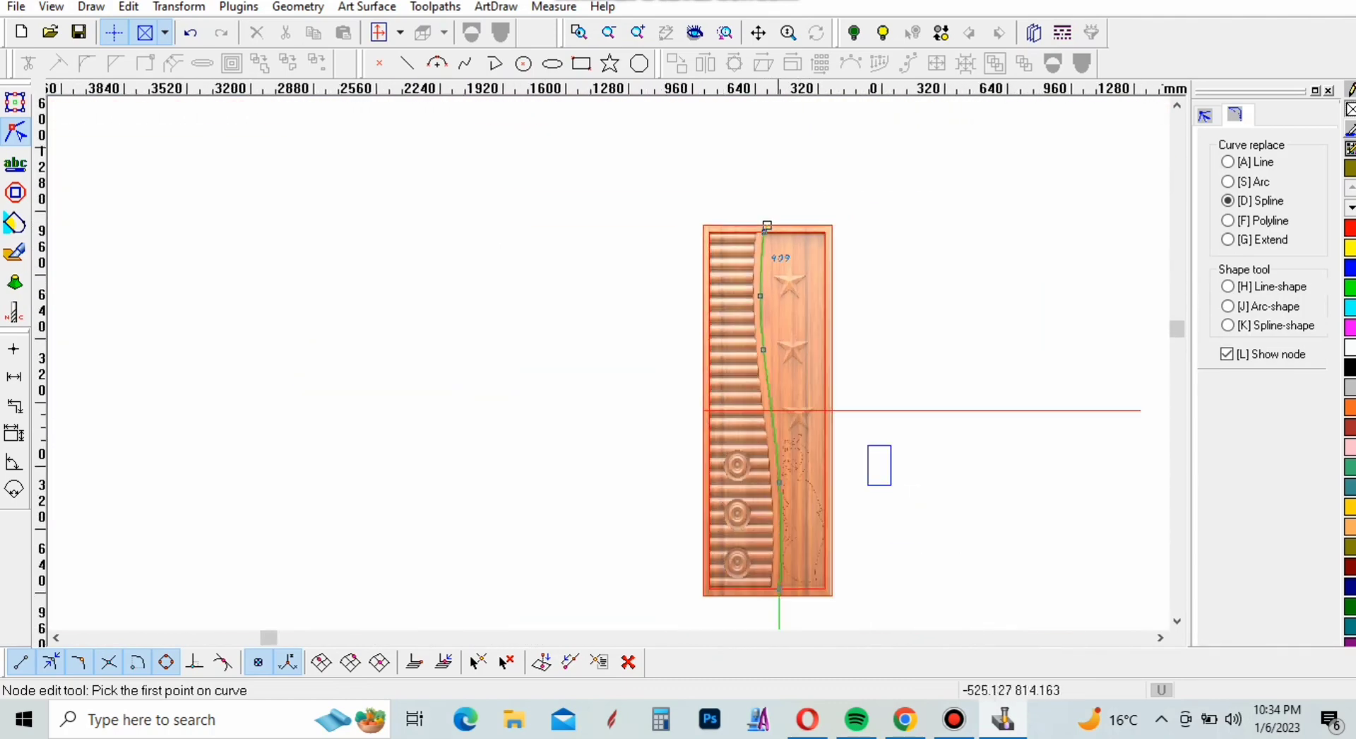
scroll(782, 606, "up", 7)
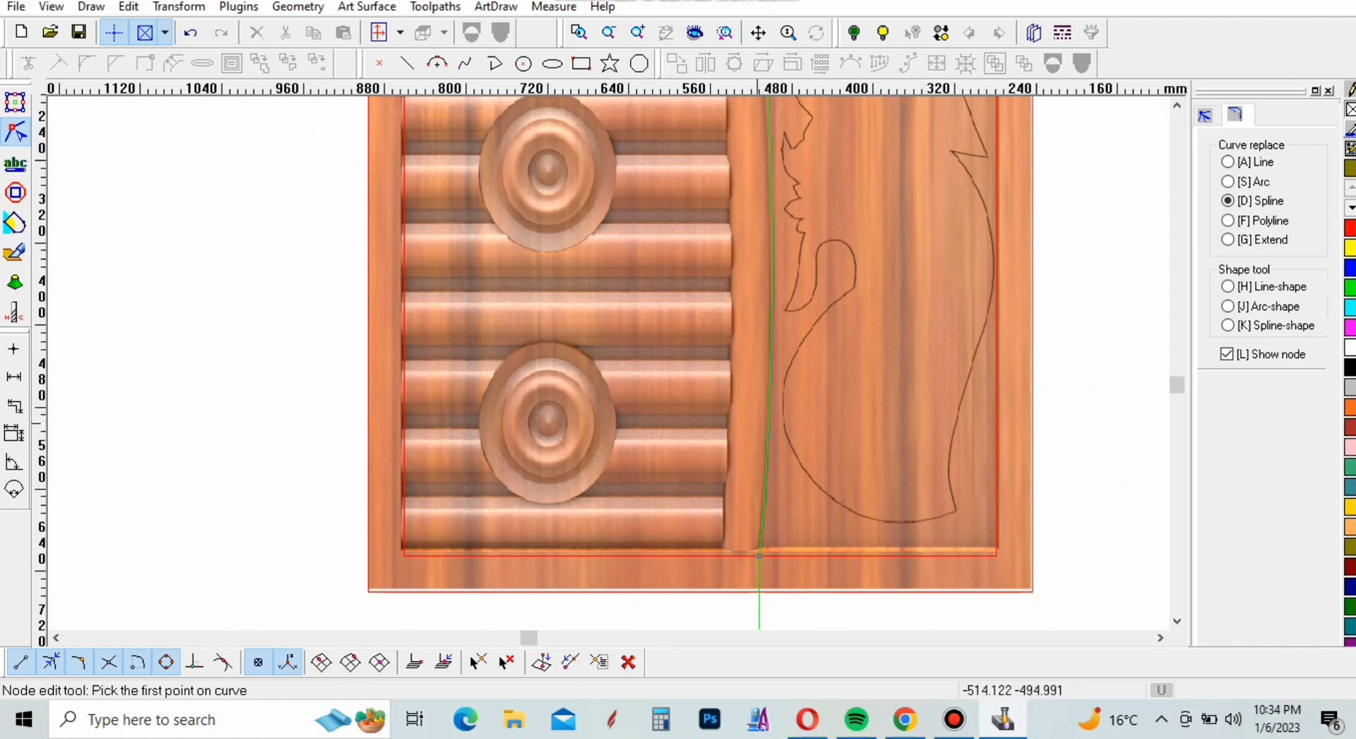
left_click(16, 102)
left_click(27, 63)
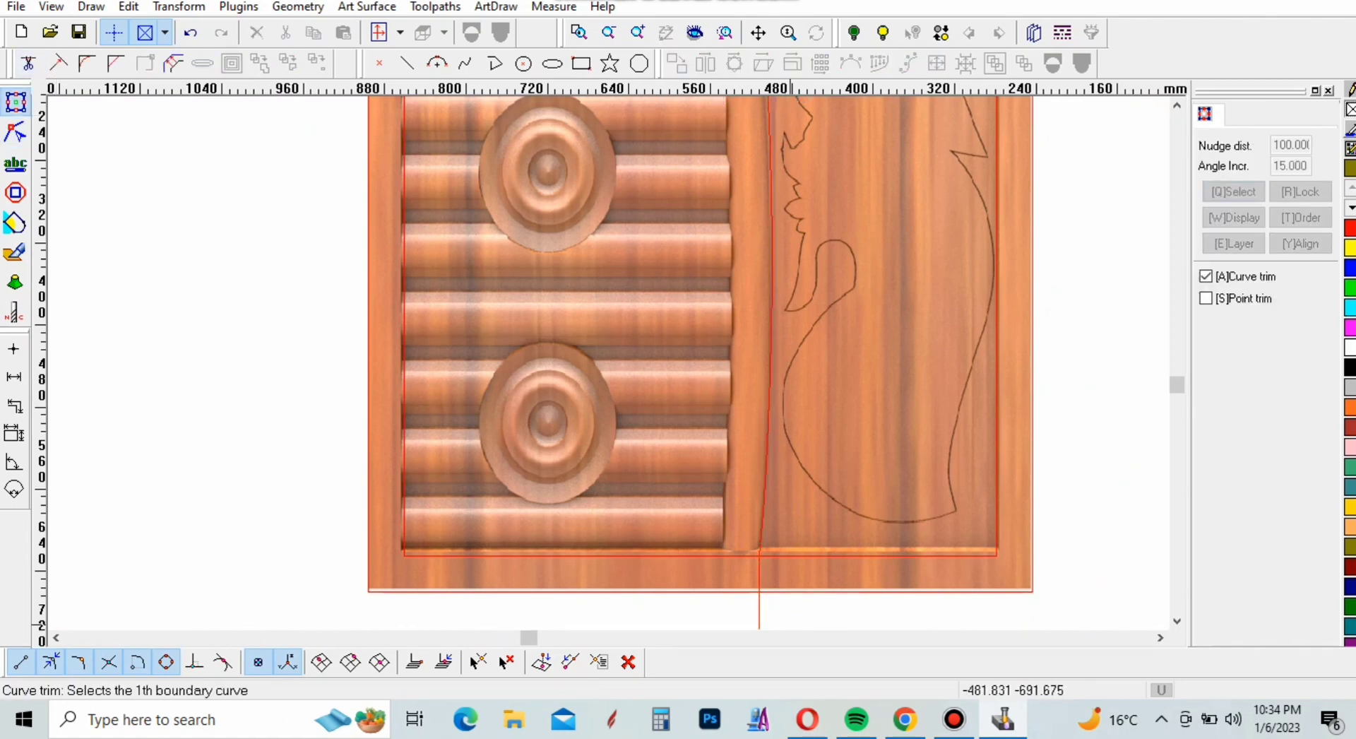
left_click(818, 555)
right_click(296, 463)
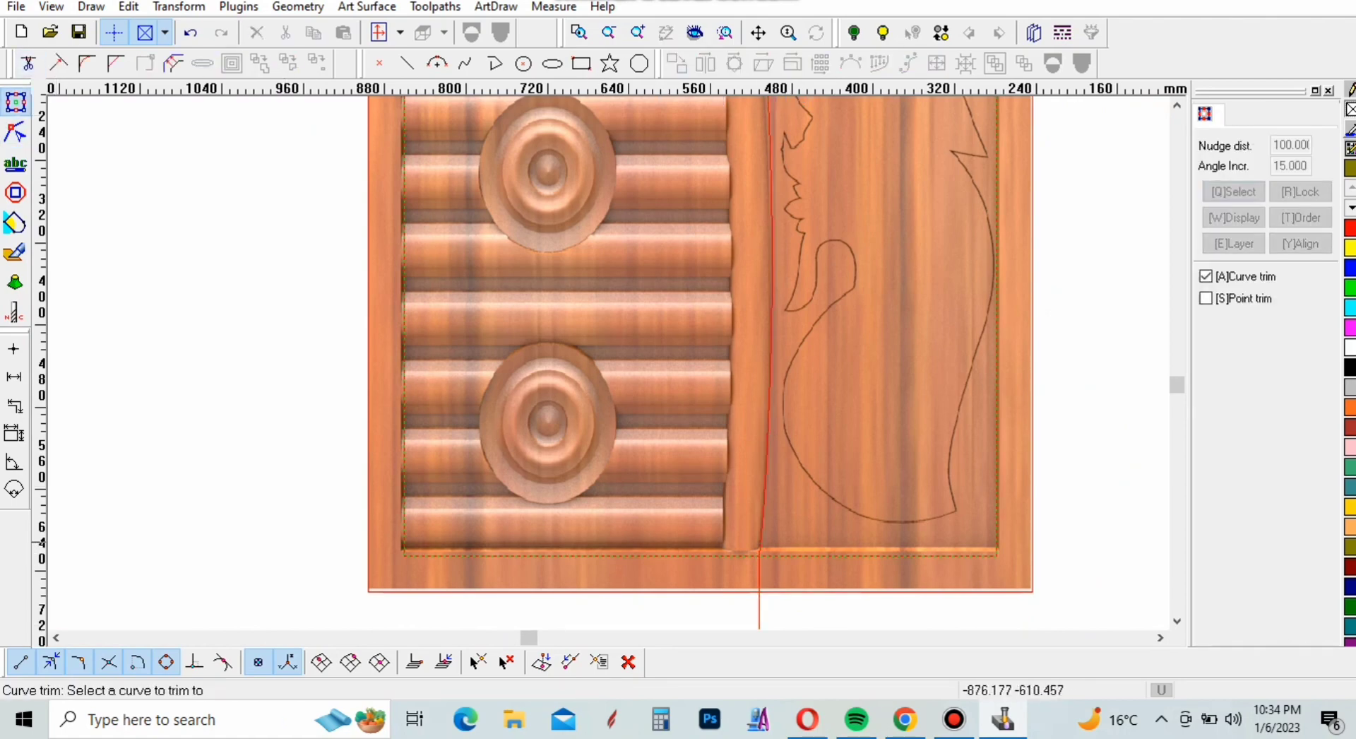
scroll(714, 601, "up", 3)
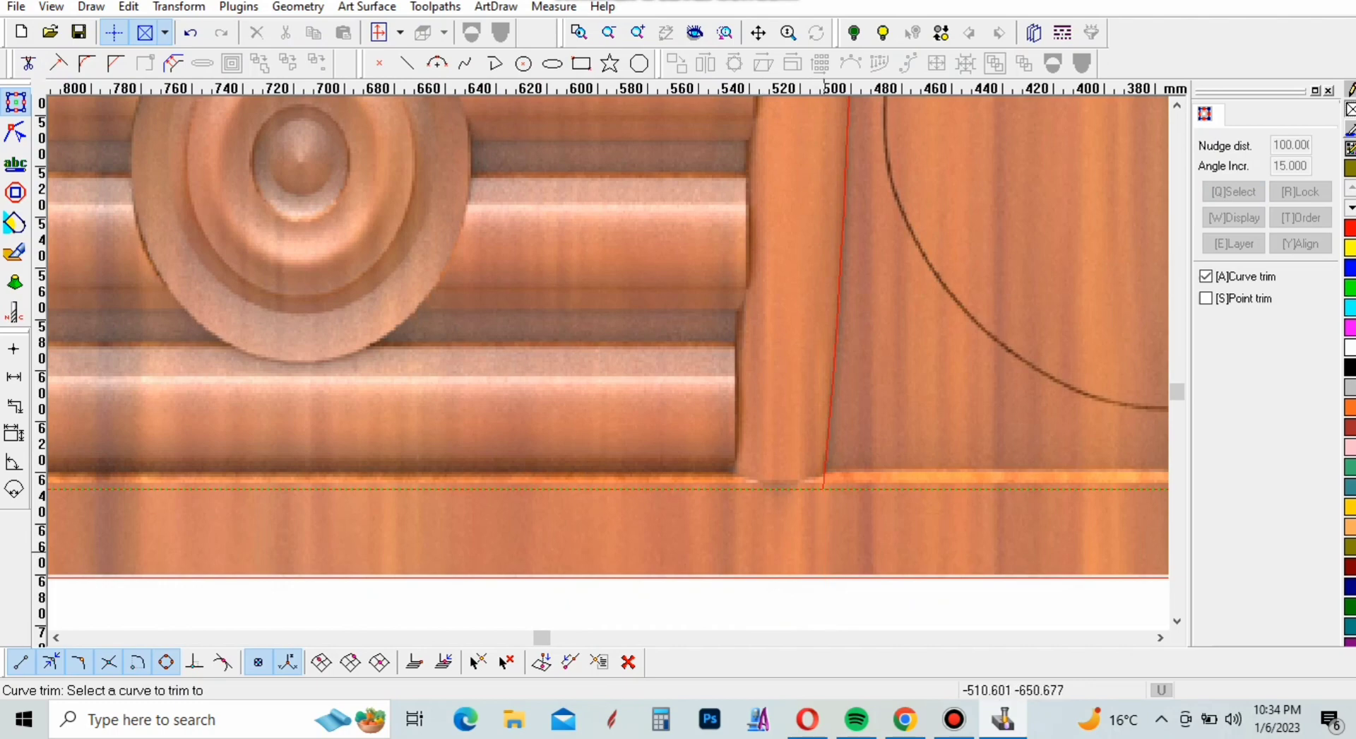
Trim the divider curve's upper end where it extends above the inner rectangle's top edge
scroll(930, 475, "down", 7)
scroll(930, 475, "up", 4)
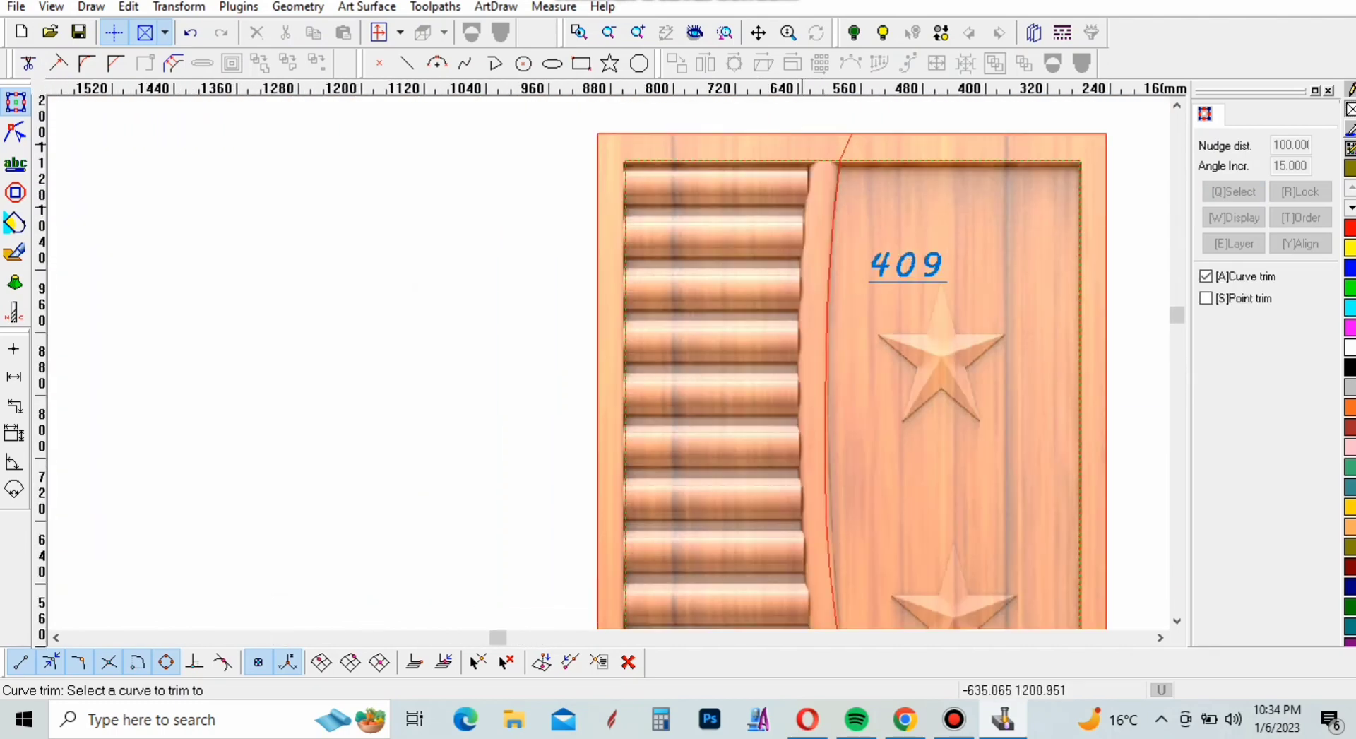
scroll(819, 148, "up", 3)
key("Escape")
scroll(857, 185, "down", 3)
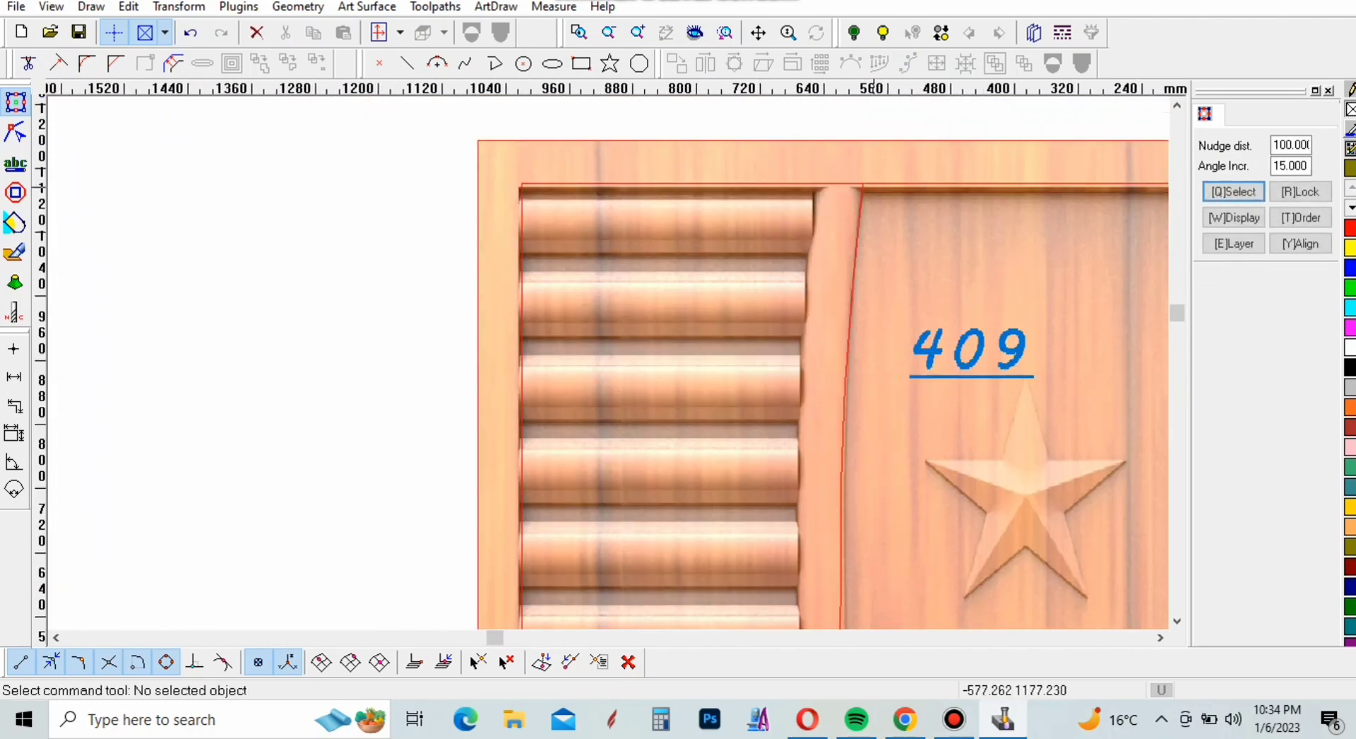
Offset the trimmed divider curve 35 mm towards the slatted panel with sharp corners, keeping the original curve
left_click(173, 63)
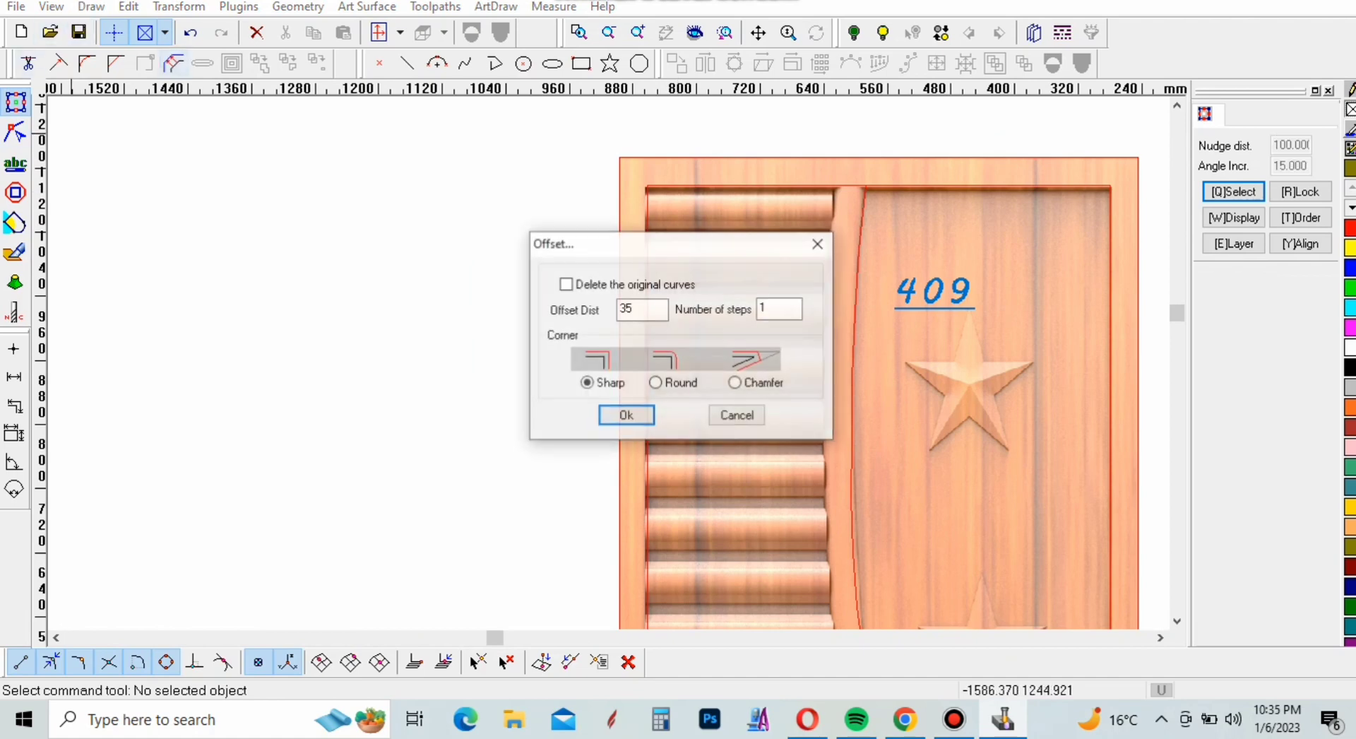
left_click(620, 415)
scroll(836, 483, "up", 3)
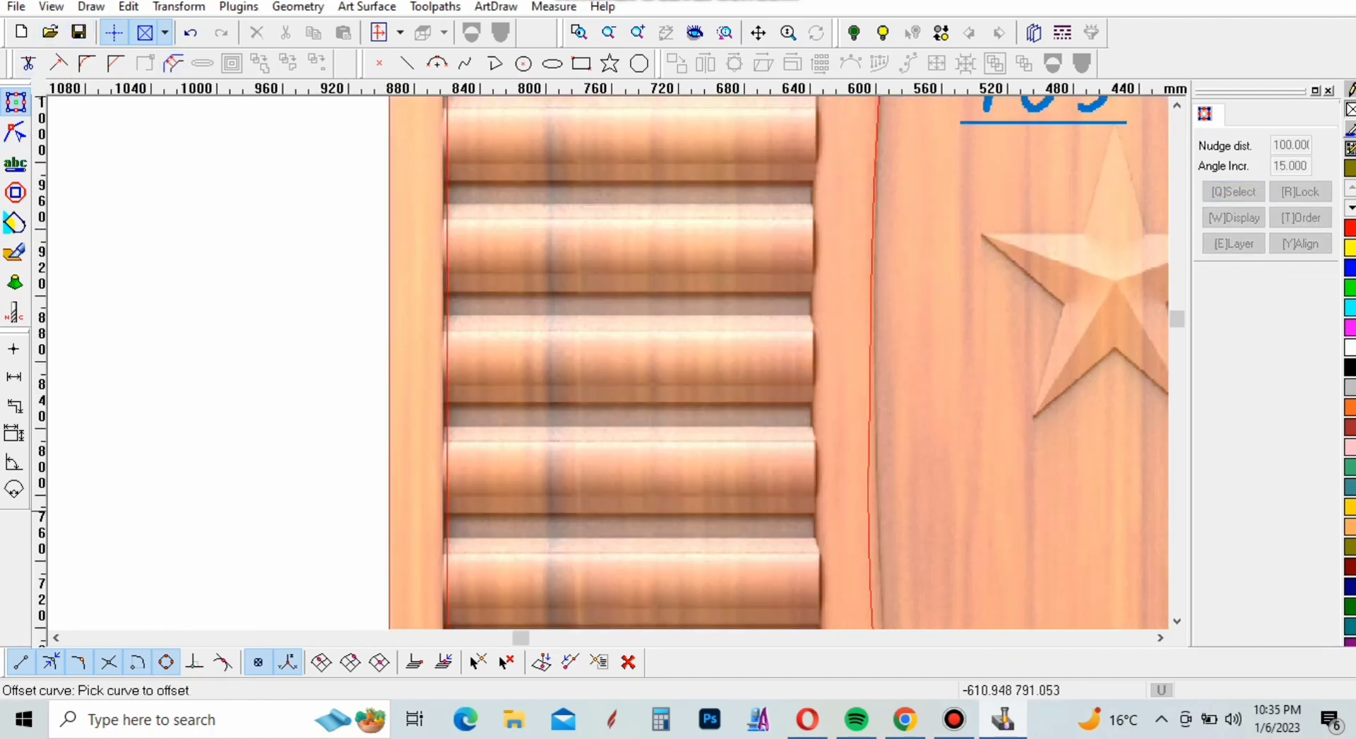
left_click(873, 500)
left_click(862, 505)
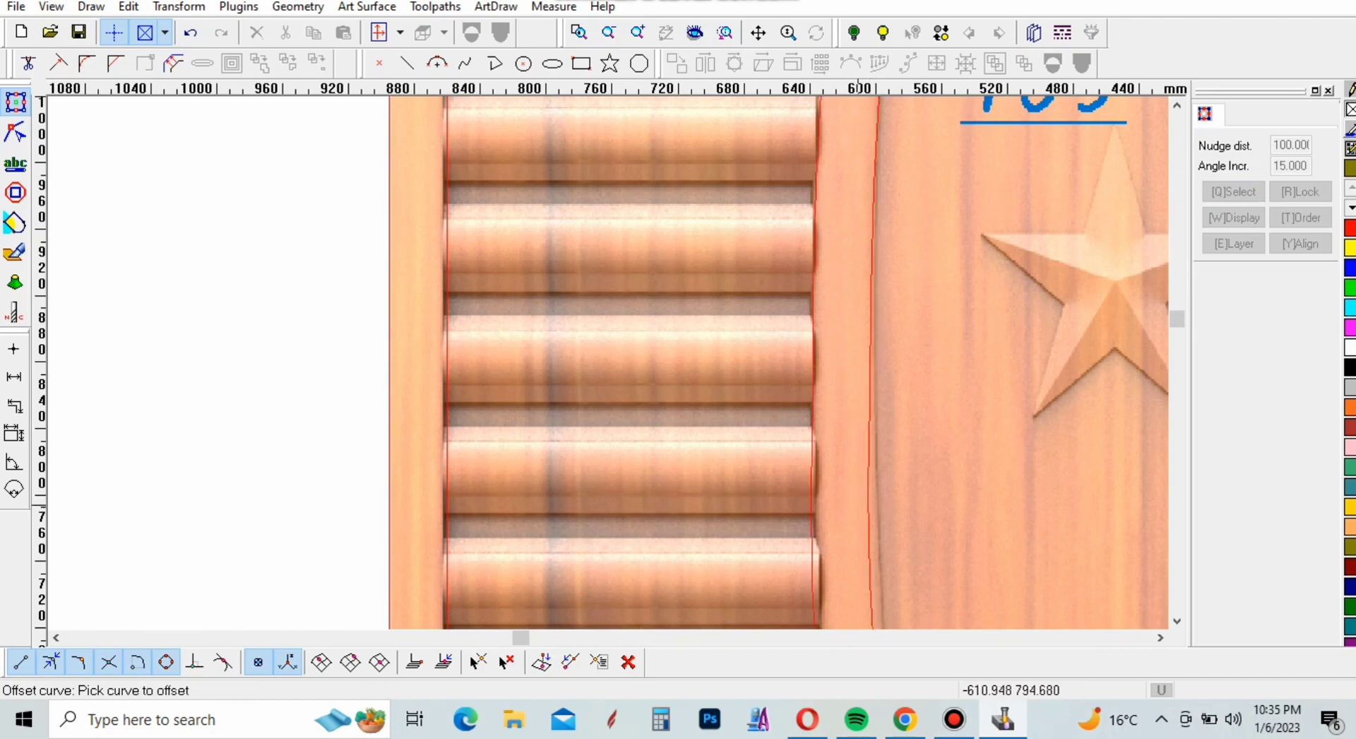
scroll(862, 506, "down", 4)
scroll(616, 351, "down", 3)
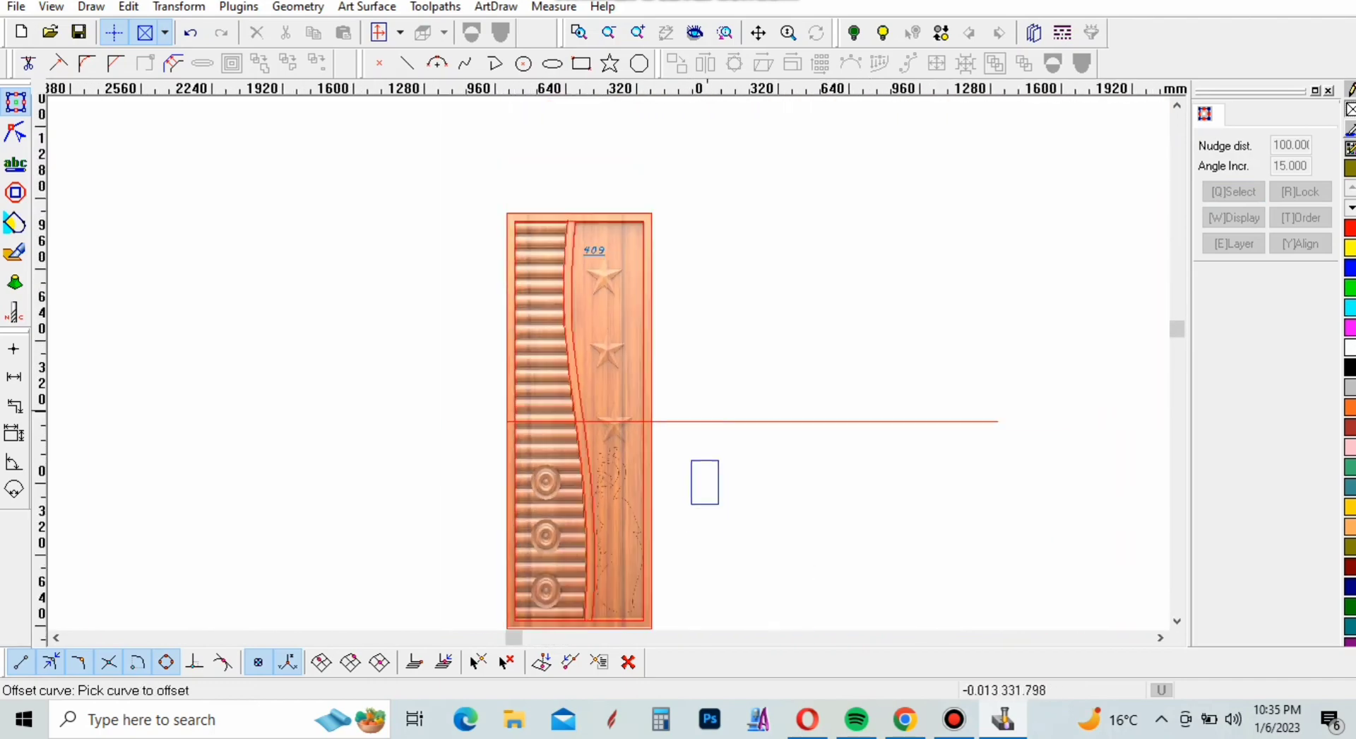
key("Escape")
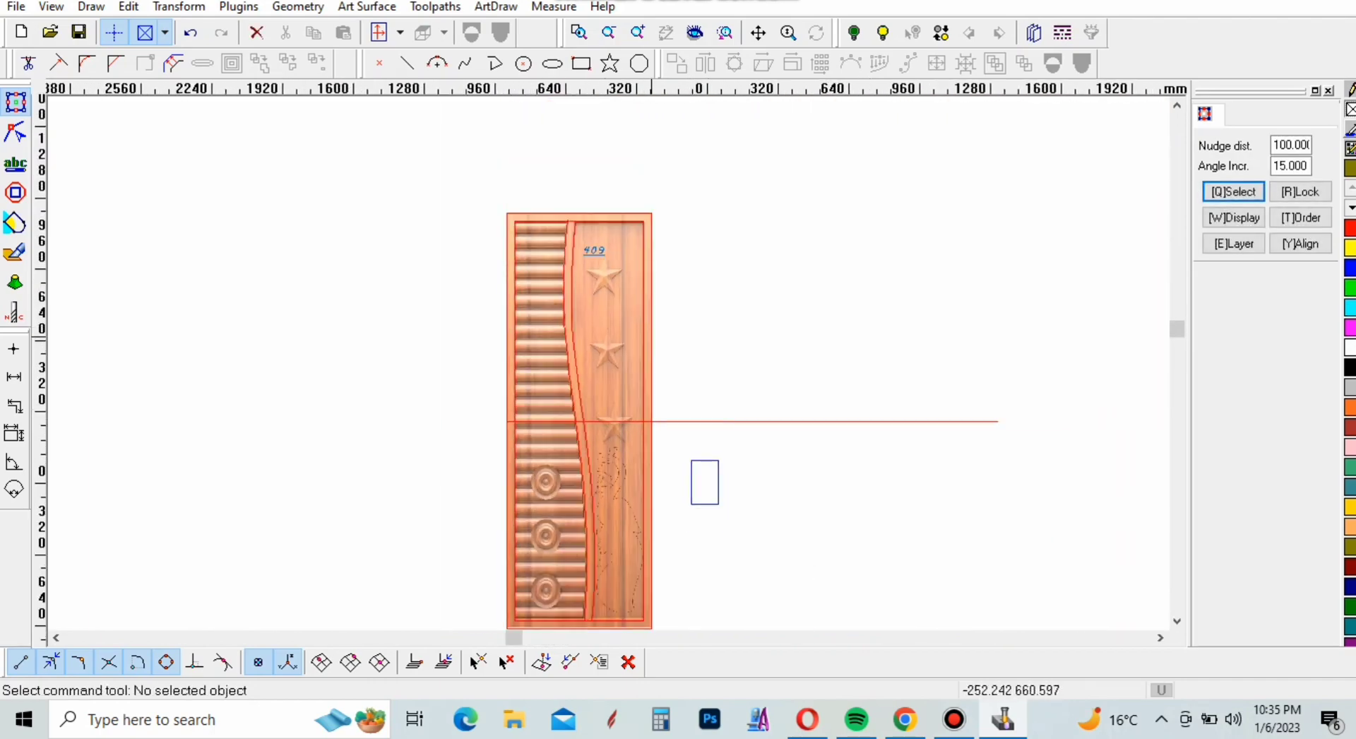
Draw a centre-and-radius circle about 28.6 mm in diameter around the central button of the uppermost round medallion
scroll(543, 506, "up", 5)
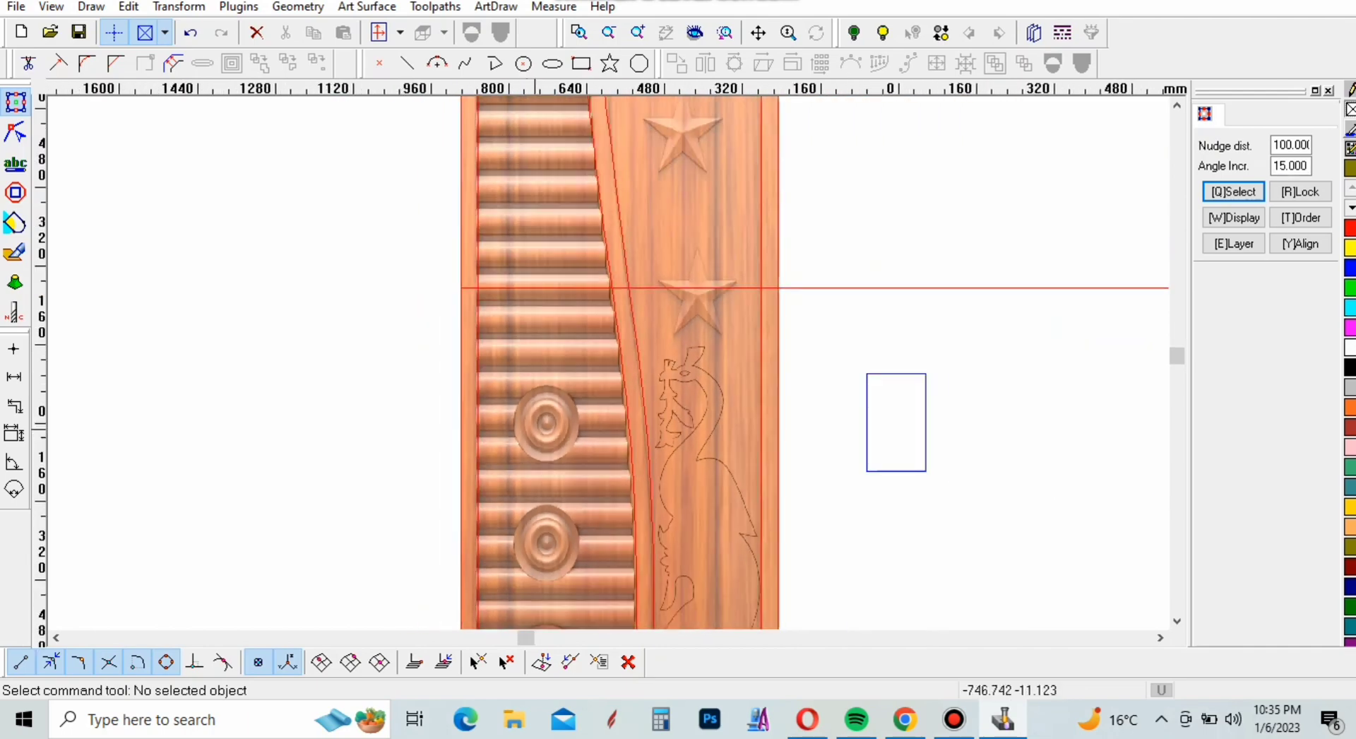
scroll(523, 416, "up", 2)
scroll(523, 416, "down", 4)
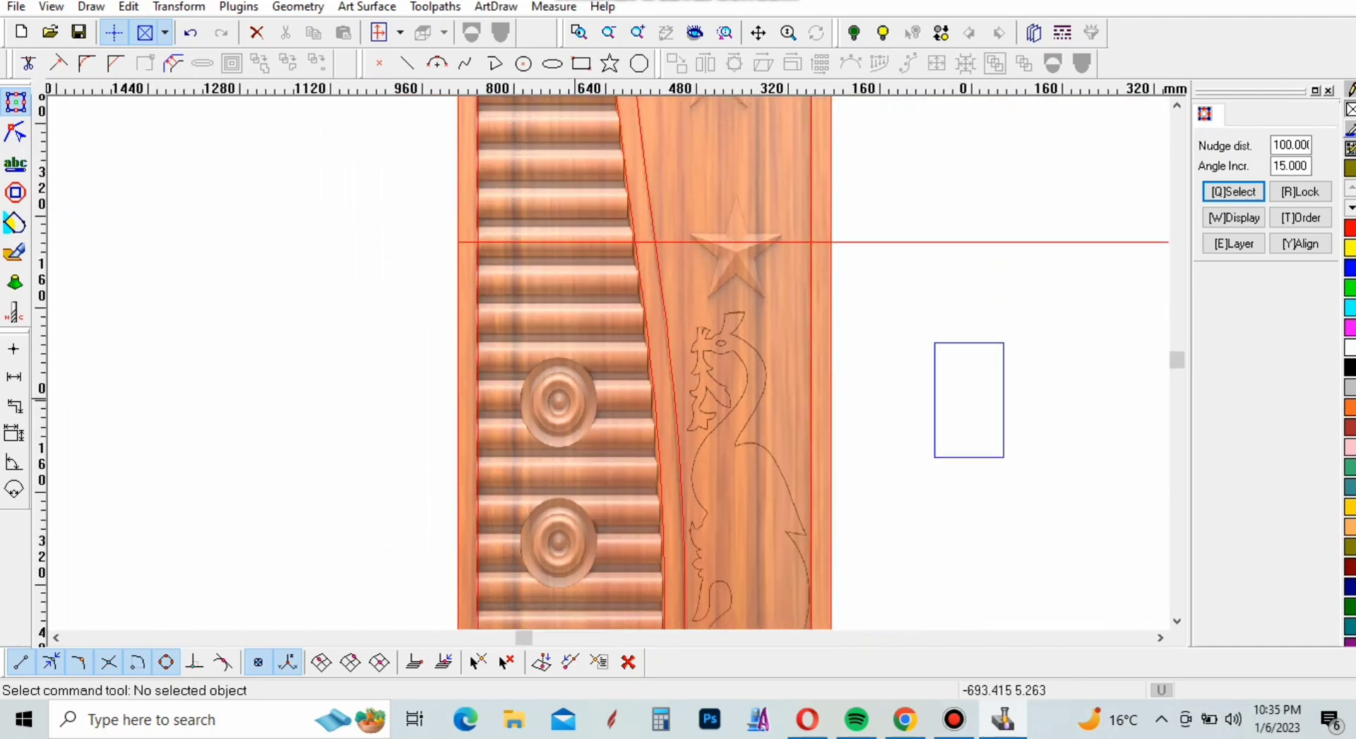
scroll(522, 403, "up", 3)
scroll(544, 402, "up", 4)
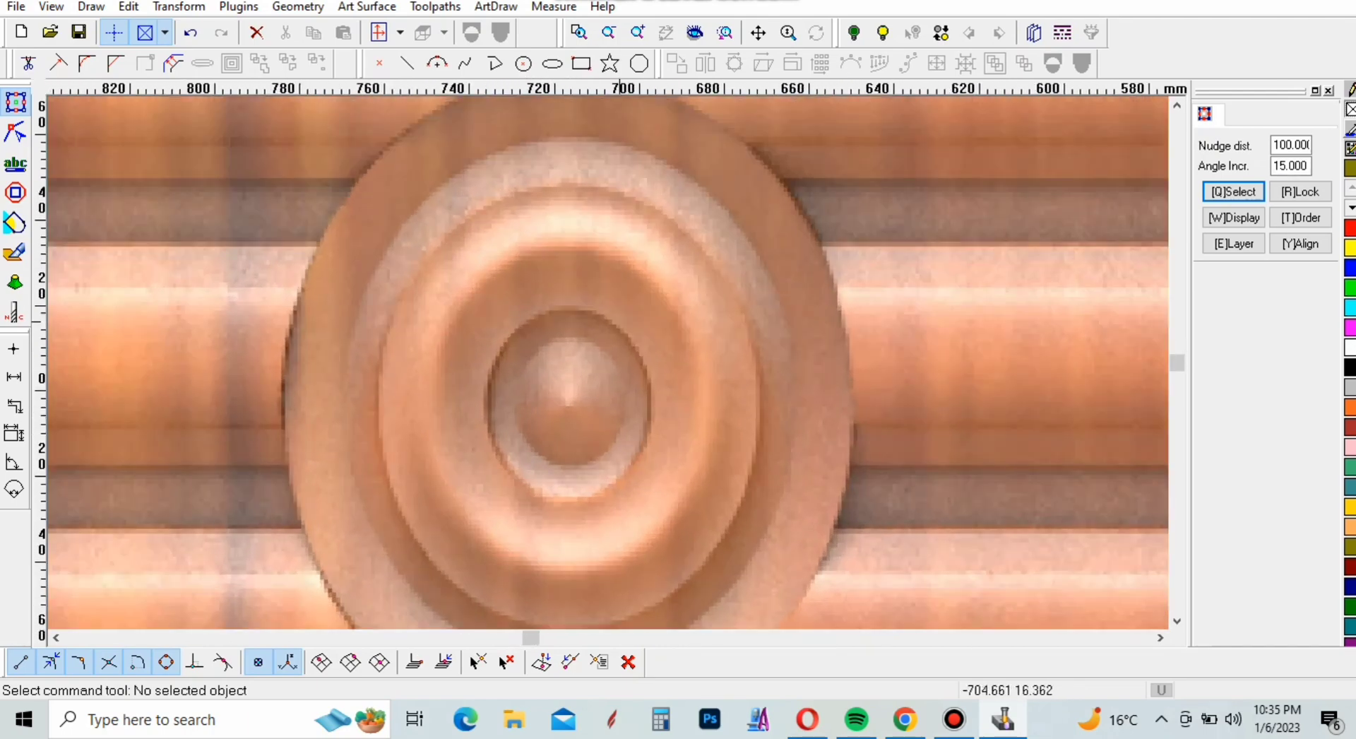
left_click(524, 63)
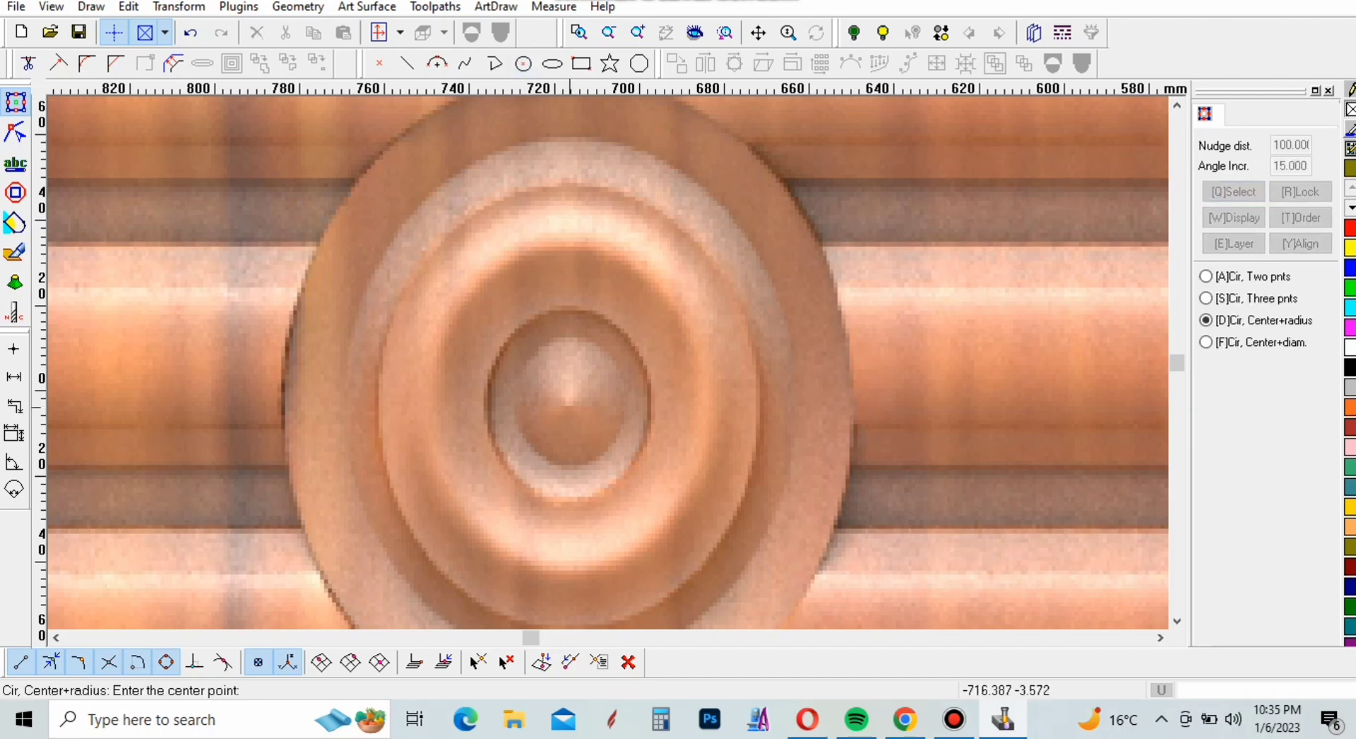
left_click(571, 403)
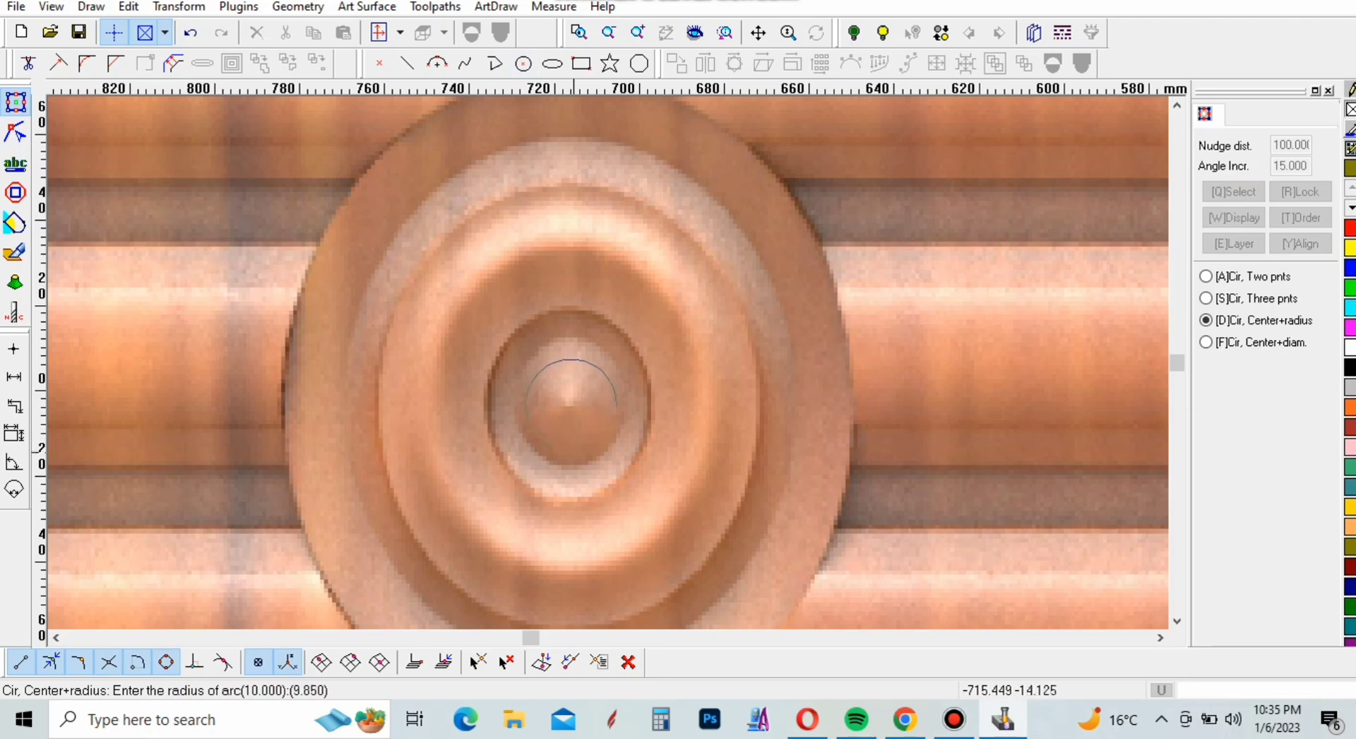
left_click(573, 465)
right_click(704, 322)
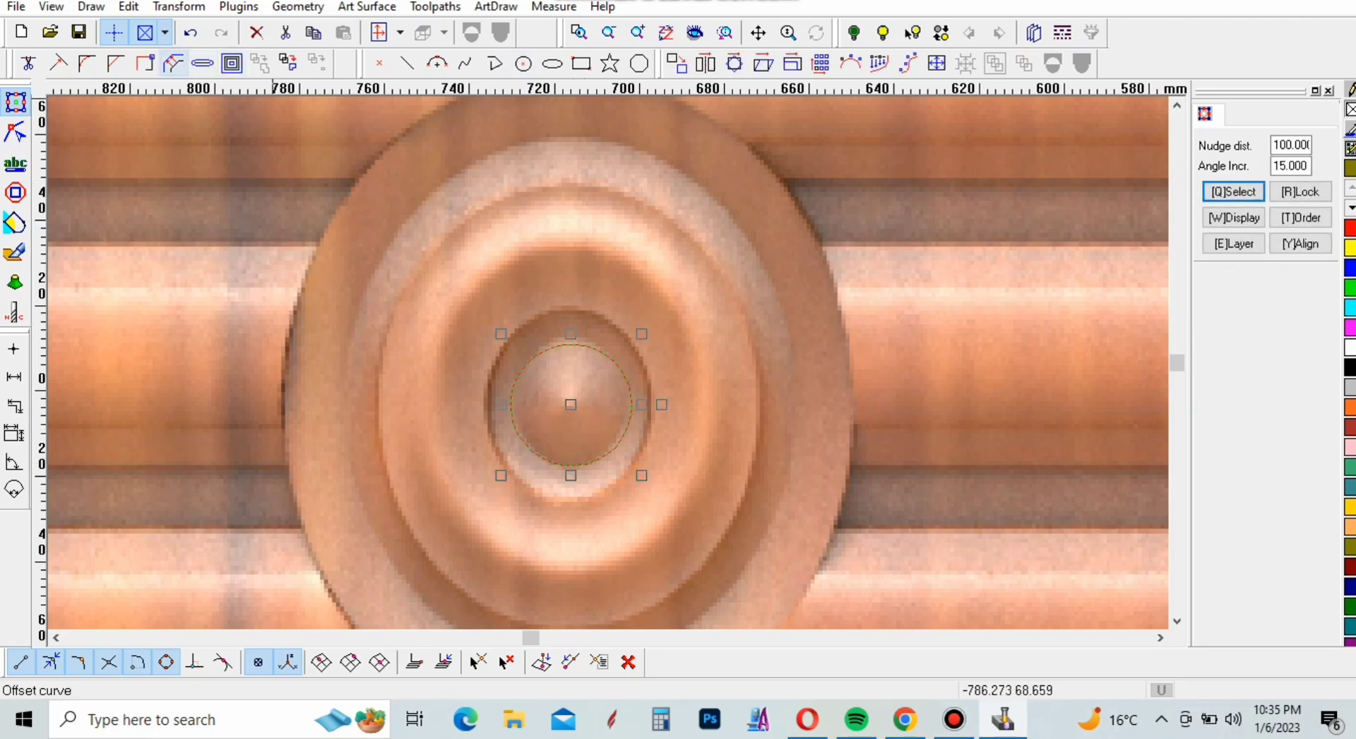
Offset the medallion's central circle 10 mm outward with sharp corners, keeping the original
left_click(173, 63)
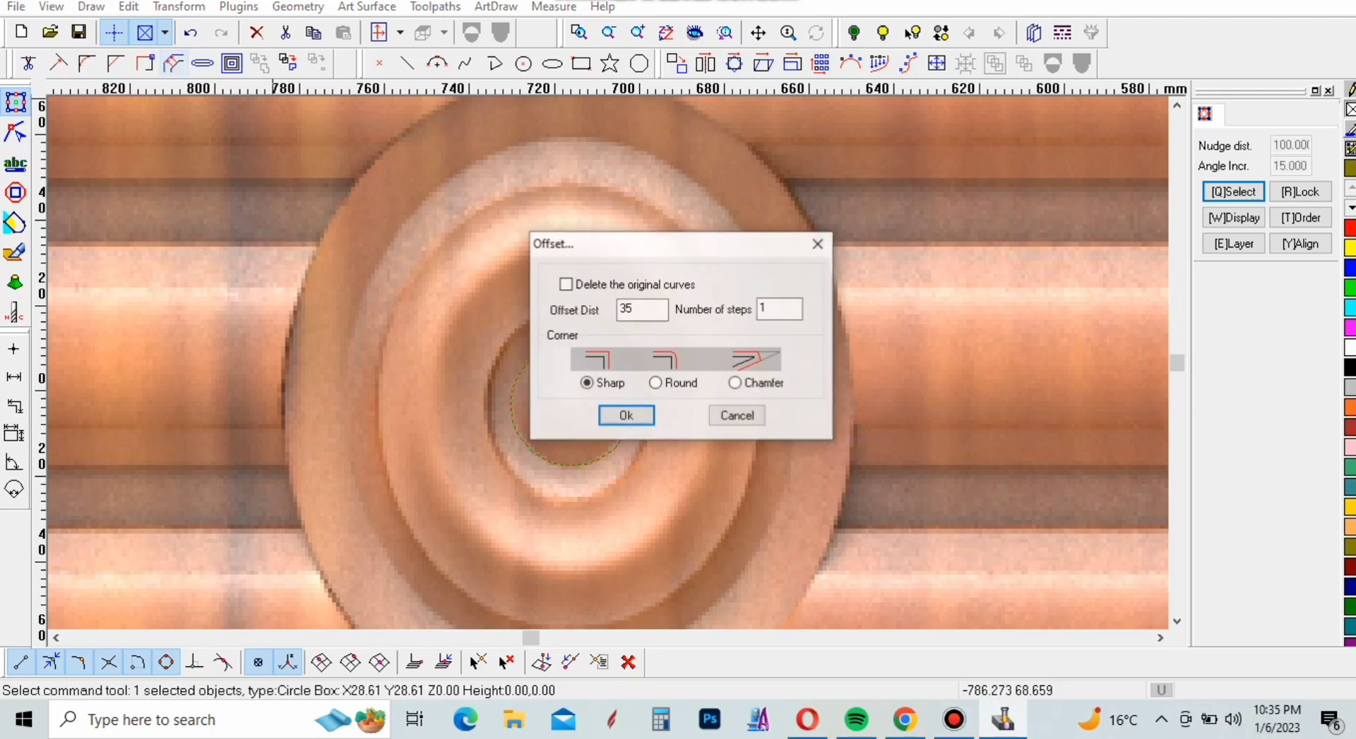
double_click(633, 309)
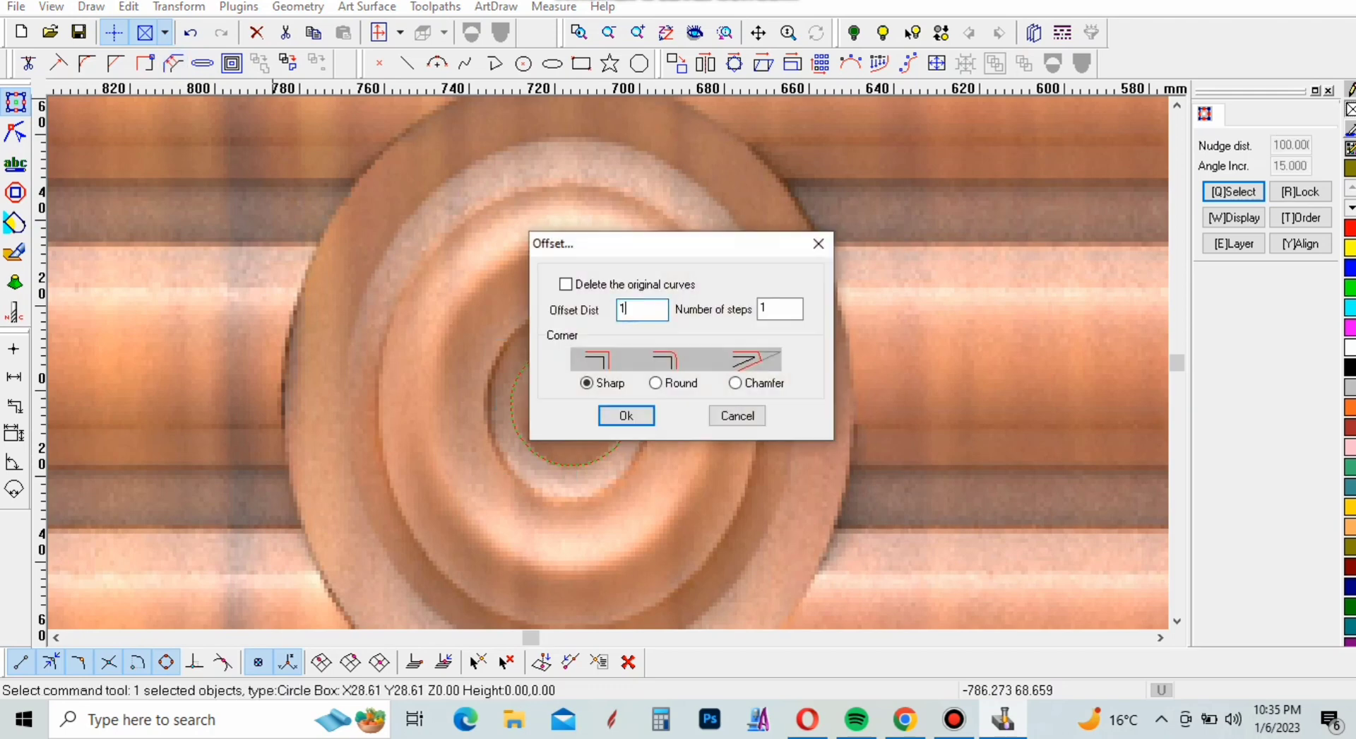
type("10")
left_click(625, 415)
left_click(625, 430)
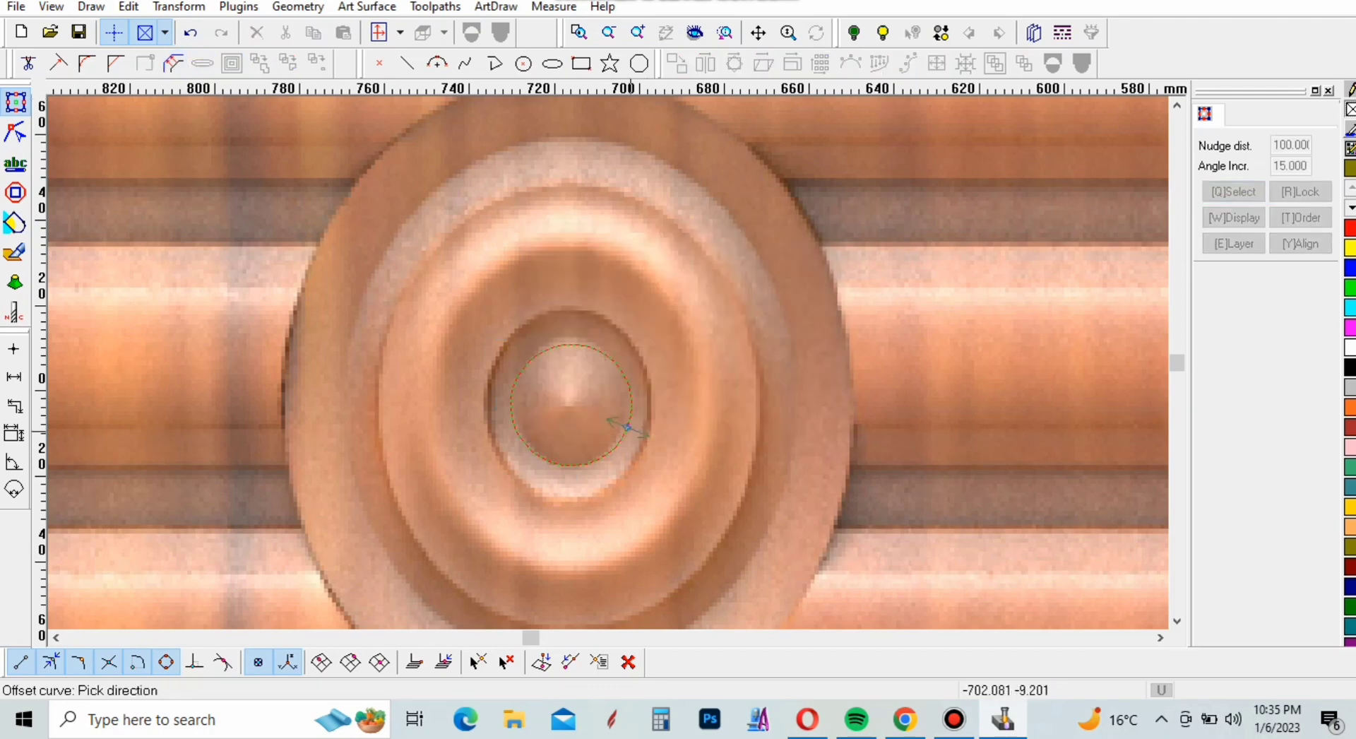
left_click(636, 434)
right_click(594, 383)
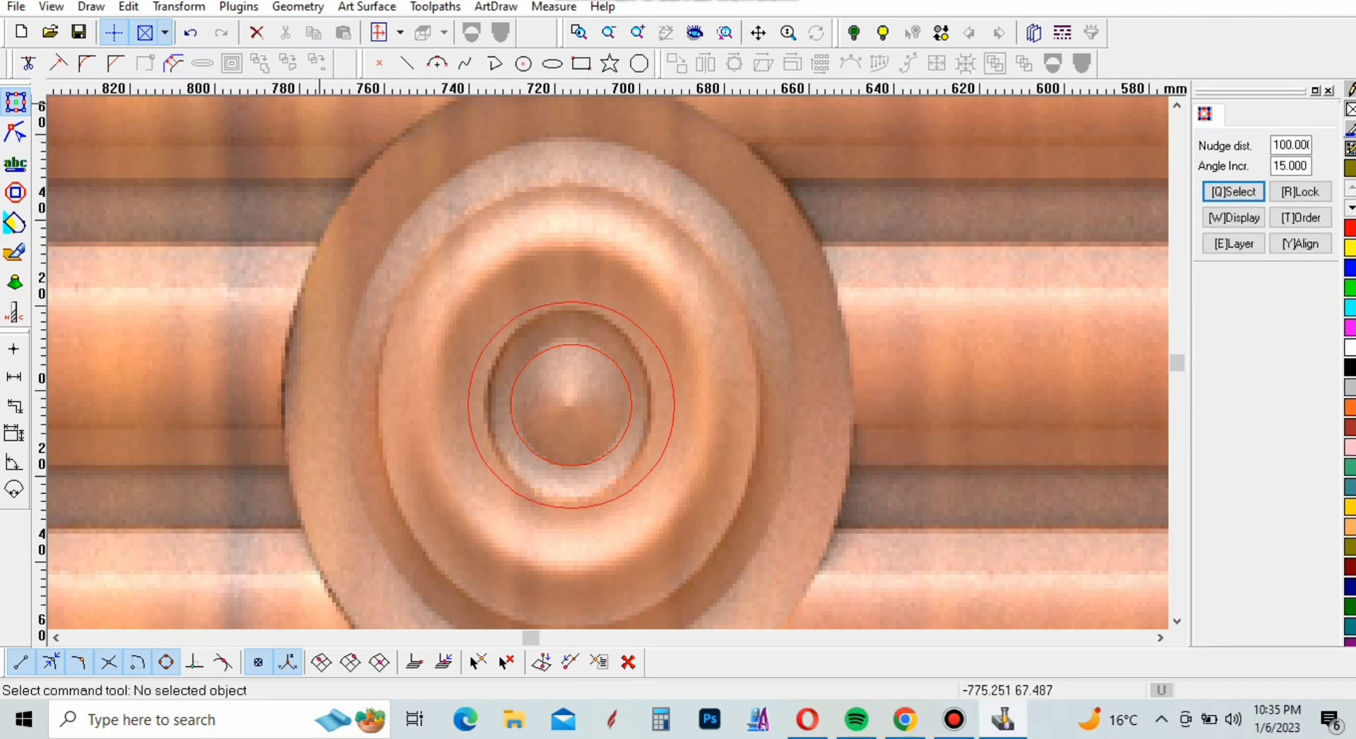
Offset the medallion's second circle 35 mm outward to outline its outer ring
left_click(173, 63)
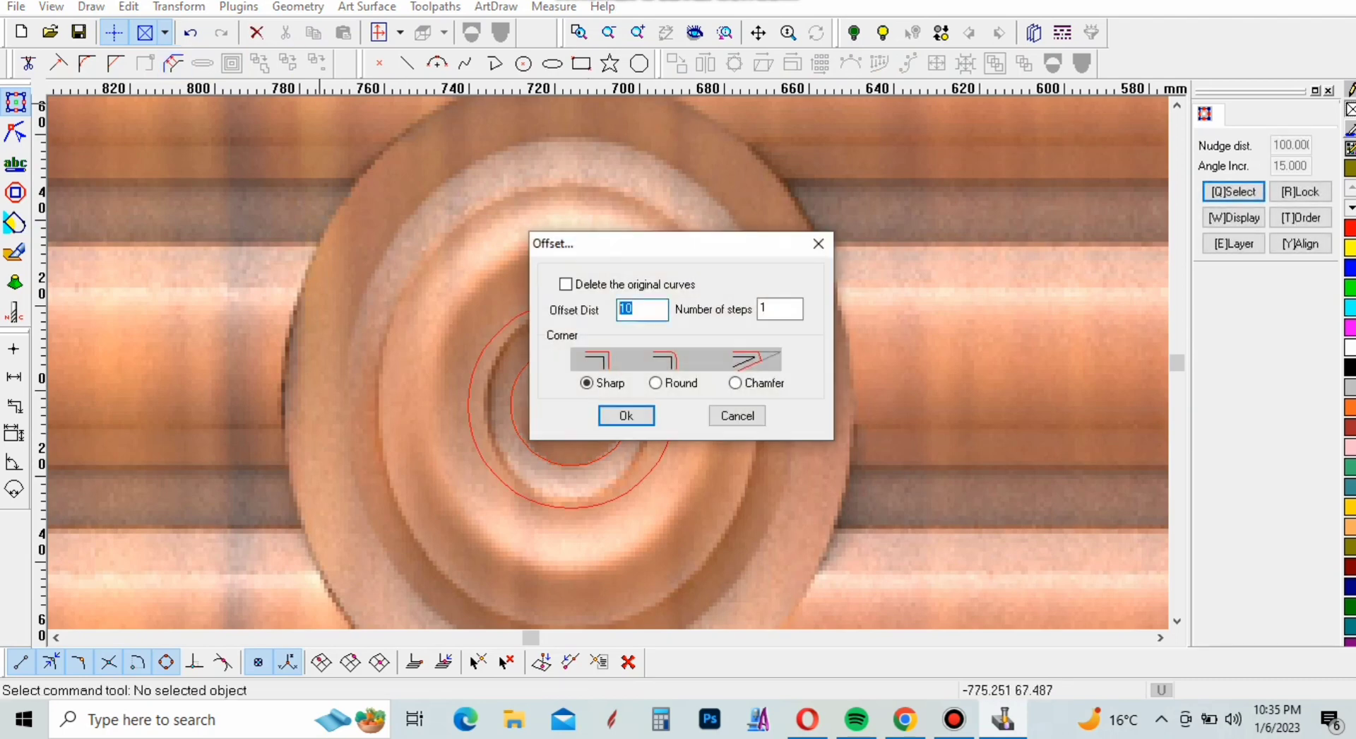
left_click(626, 415)
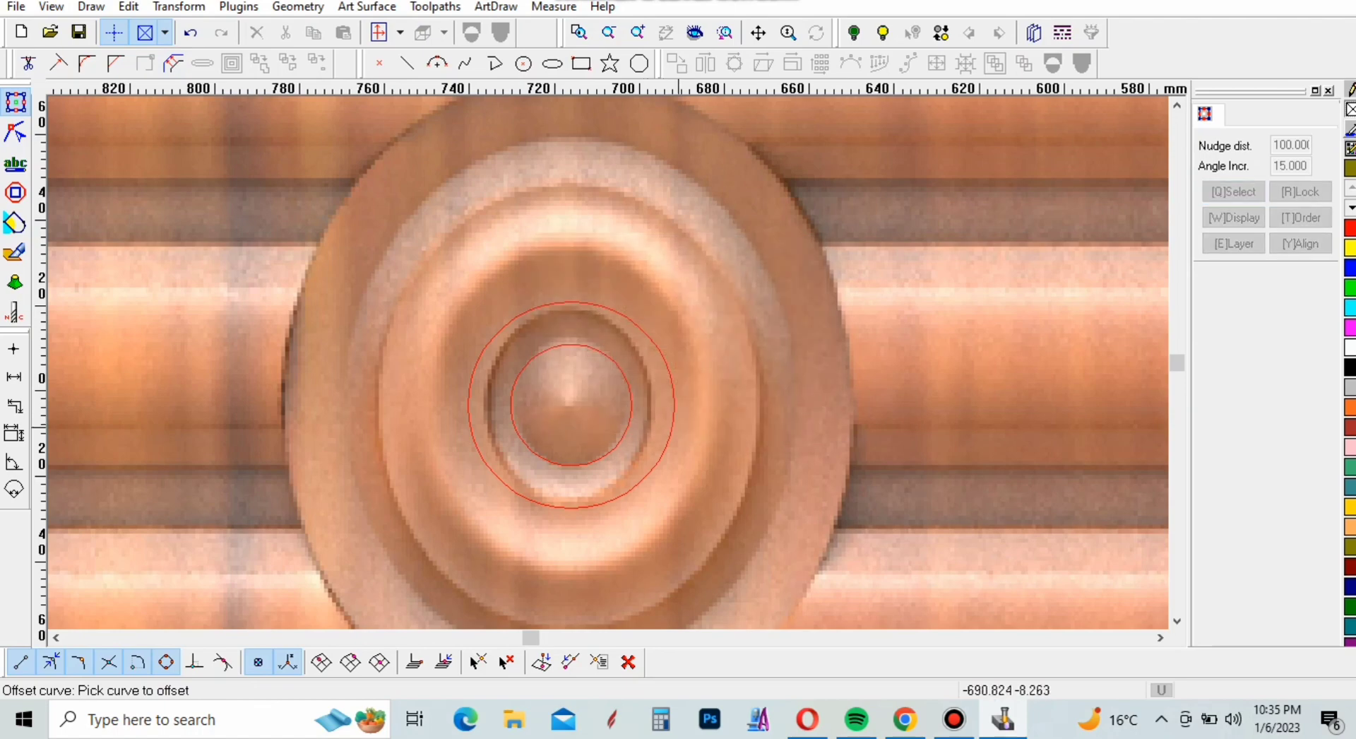
left_click(672, 424)
left_click(741, 441)
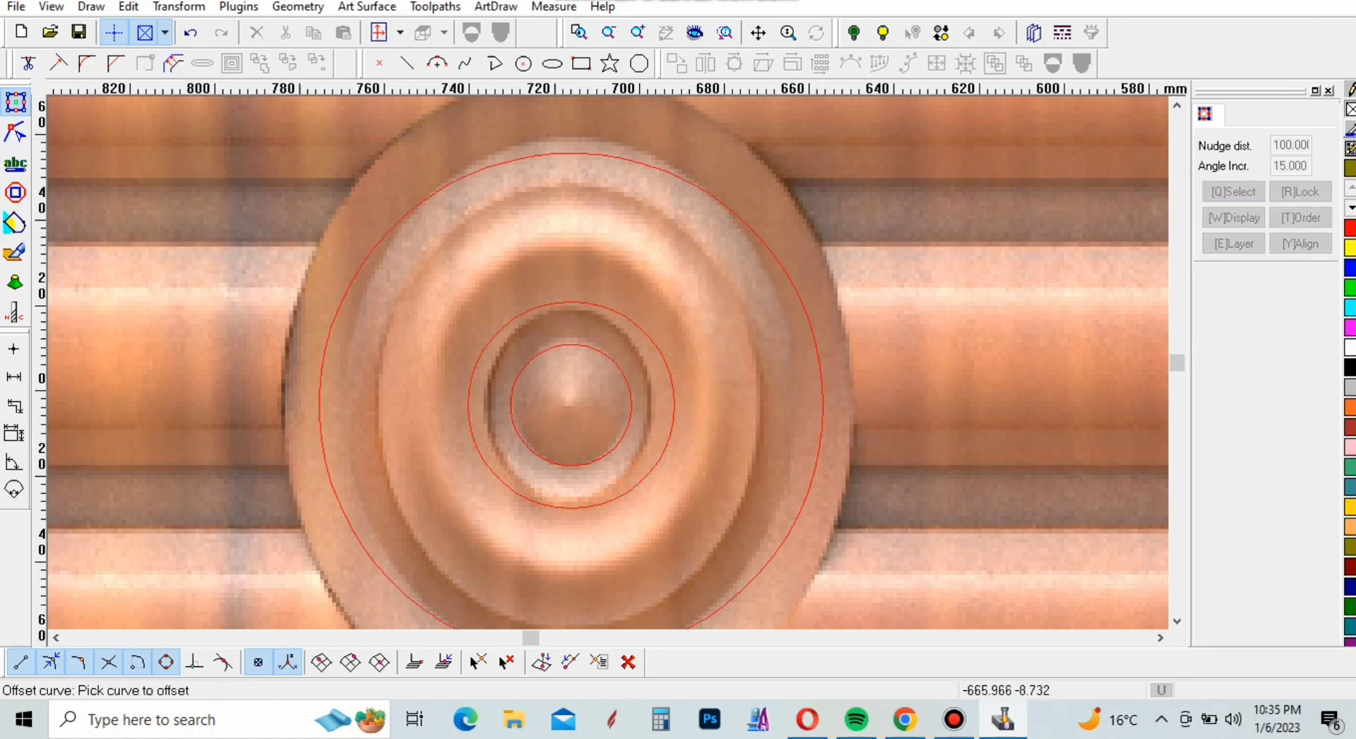
scroll(625, 293, "down", 2)
scroll(612, 288, "down", 1)
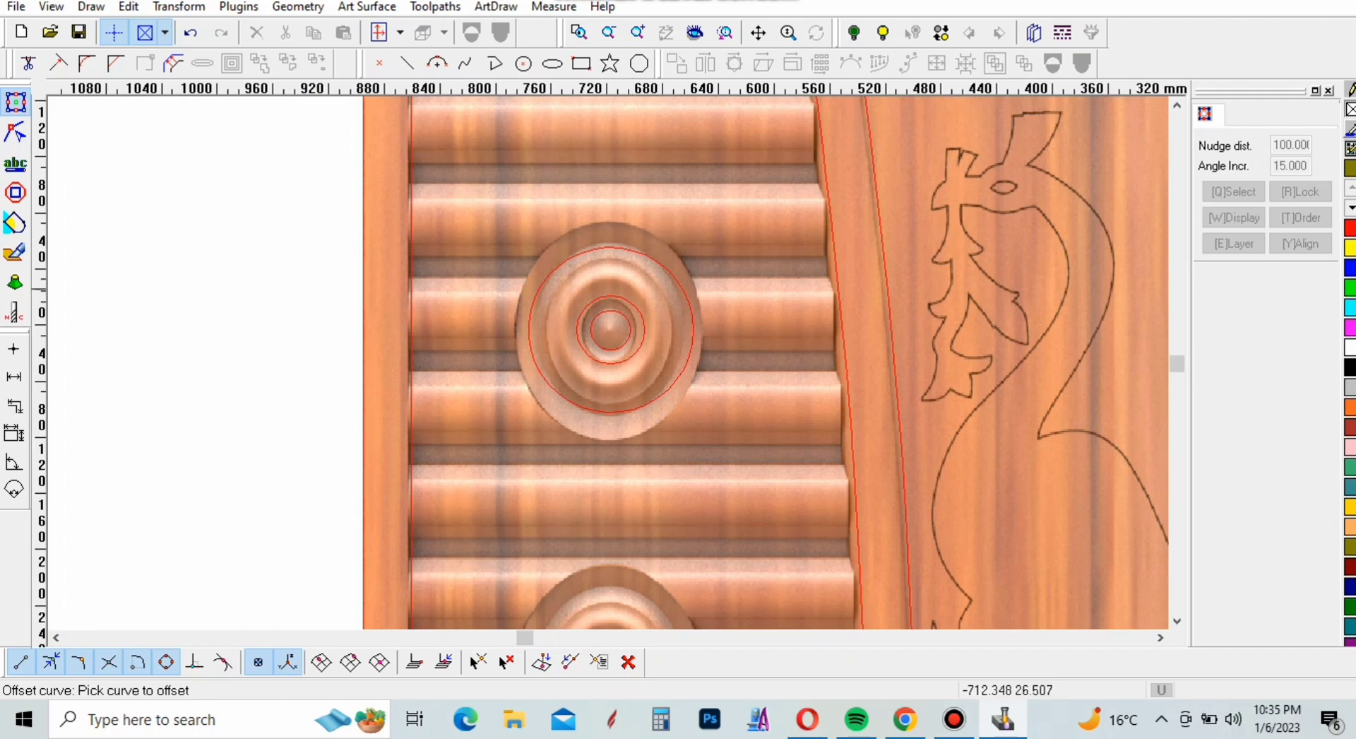
key("Escape")
Offset the medallion's largest circle 10 mm outward to approximate its outer rim
left_click(173, 63)
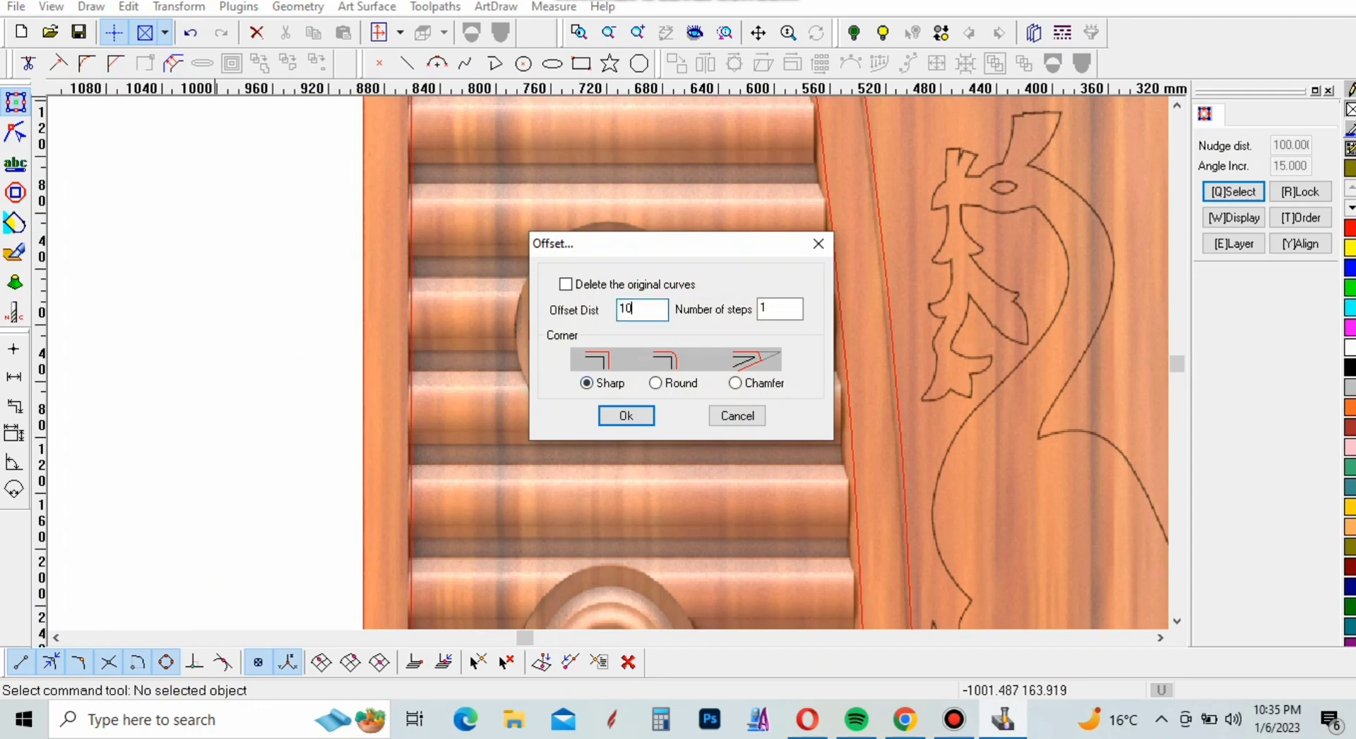
type("10")
left_click(626, 415)
left_click(667, 390)
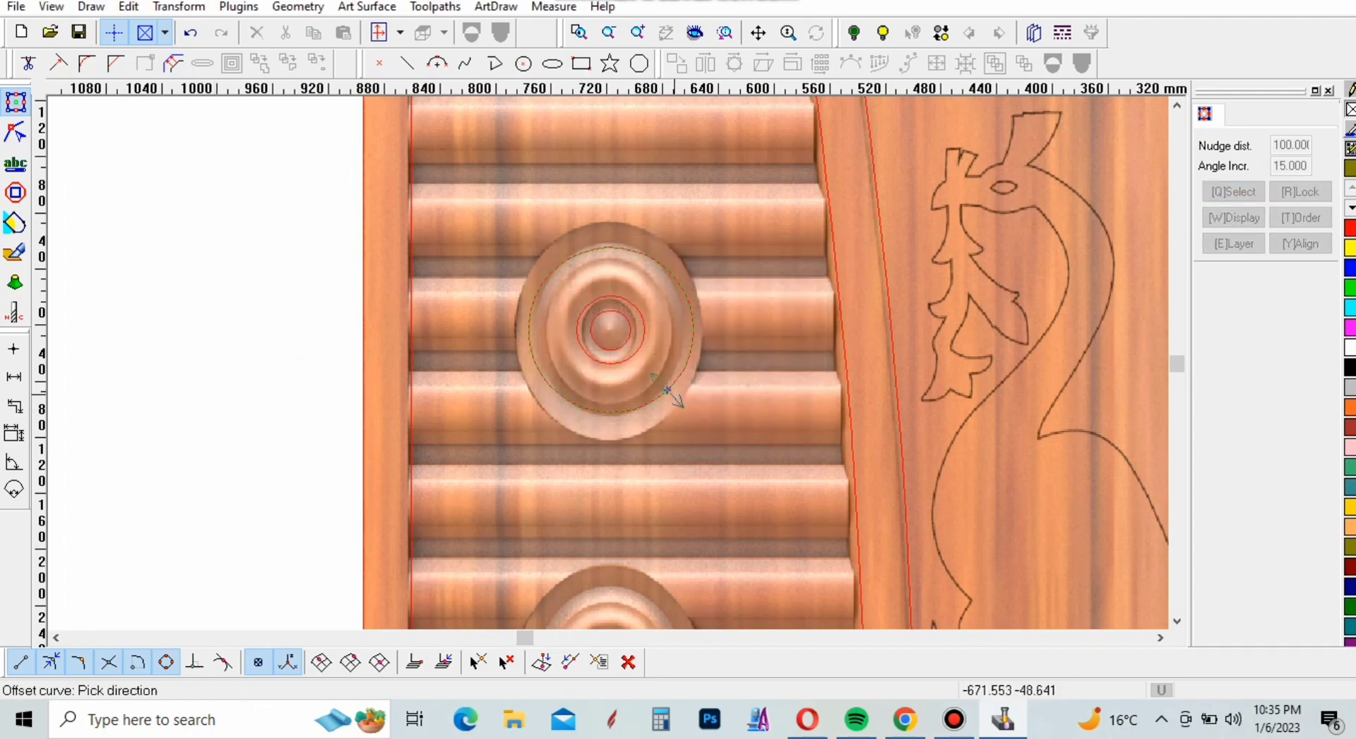
left_click(669, 393)
key("Escape")
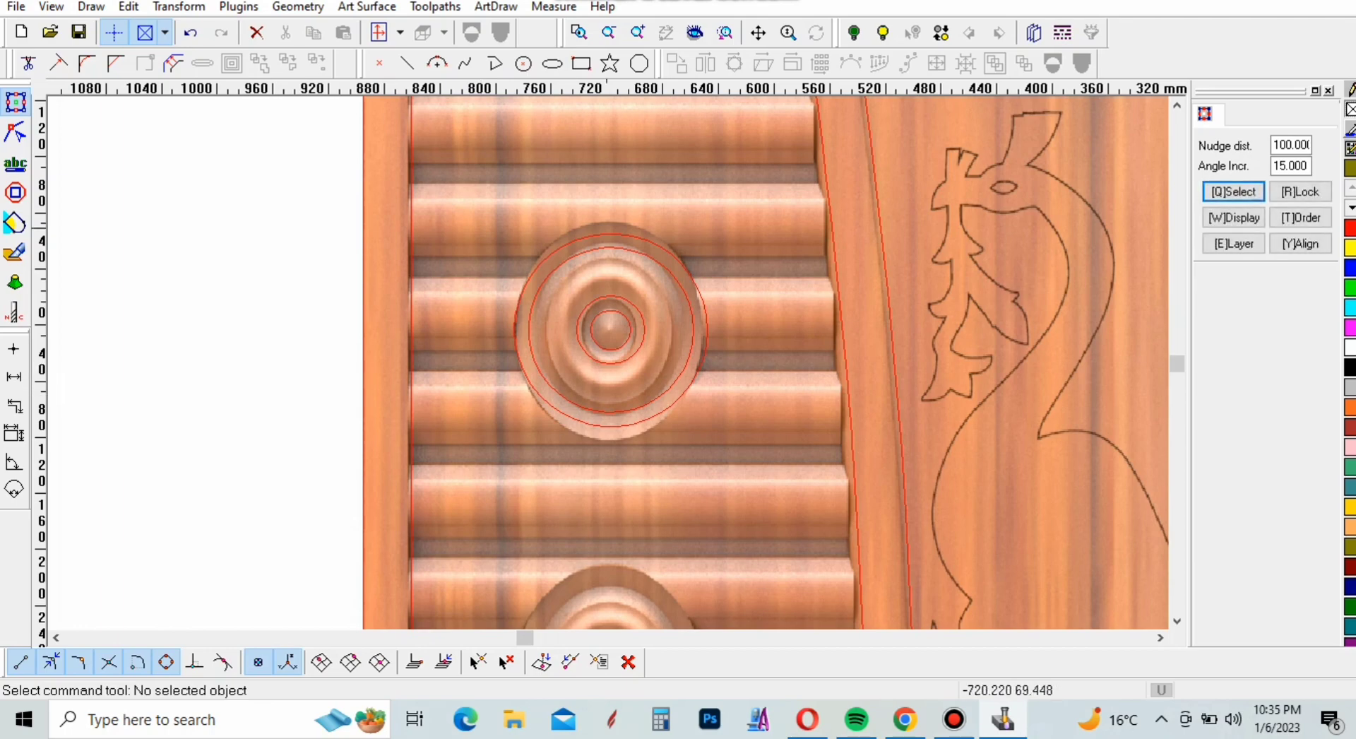
Select the upper medallion's four circles and copy them 300 mm straight down towards the middle medallion in 100 mm nudges
scroll(608, 220, "down", 3)
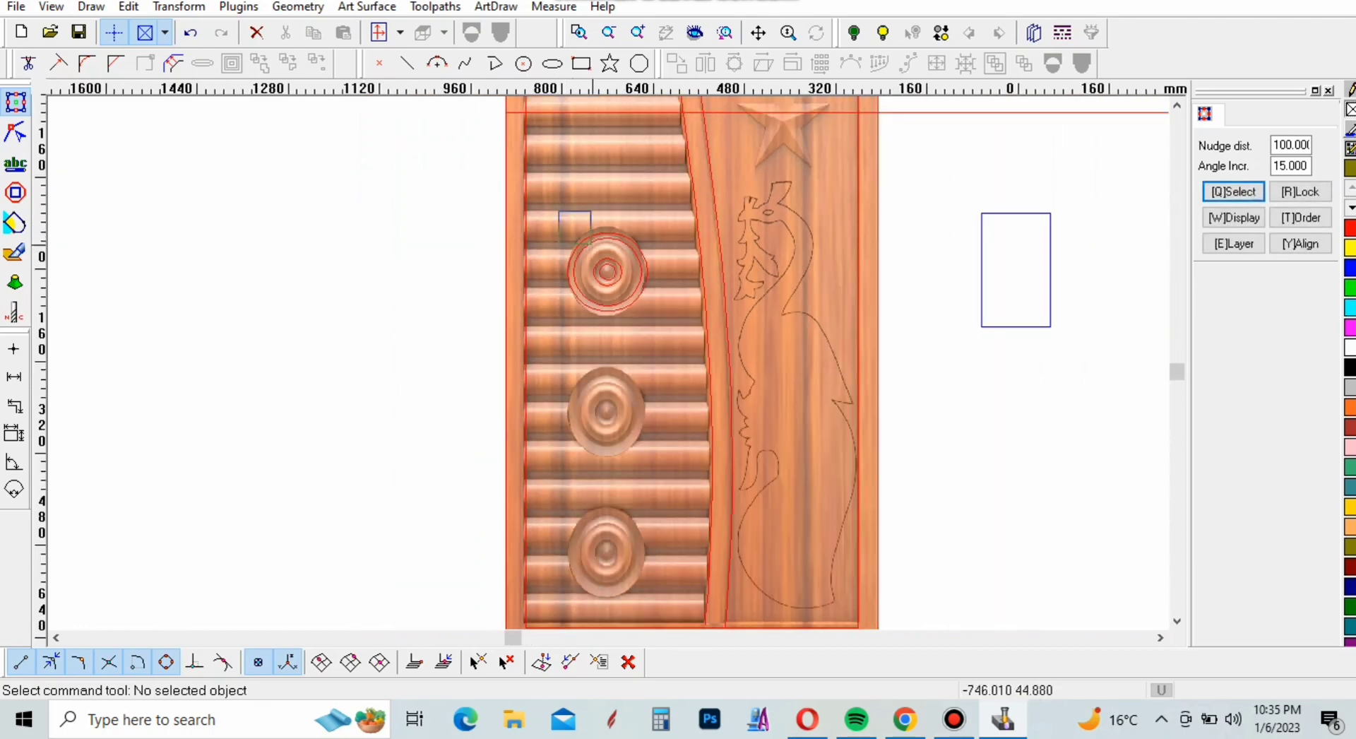
left_click_drag(590, 240, 676, 339)
scroll(600, 248, "up", 2)
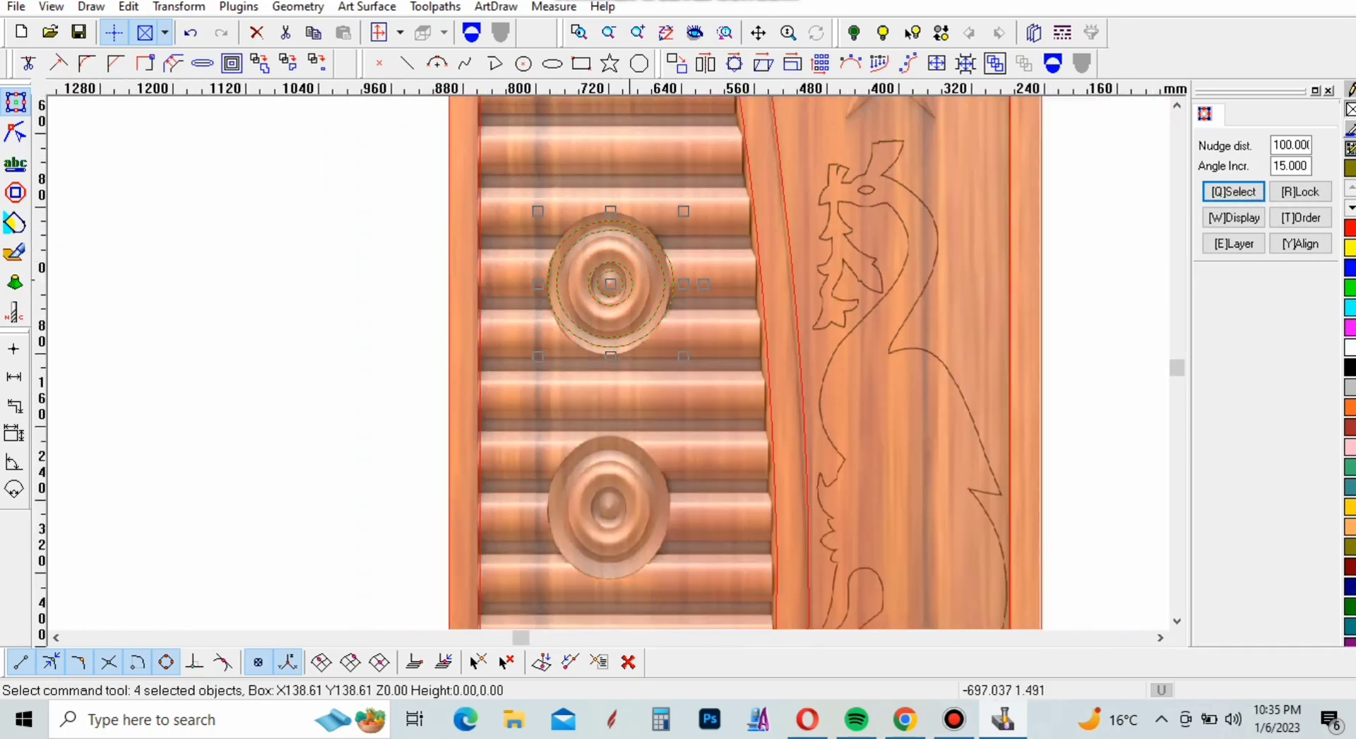
scroll(627, 283, "down", 1)
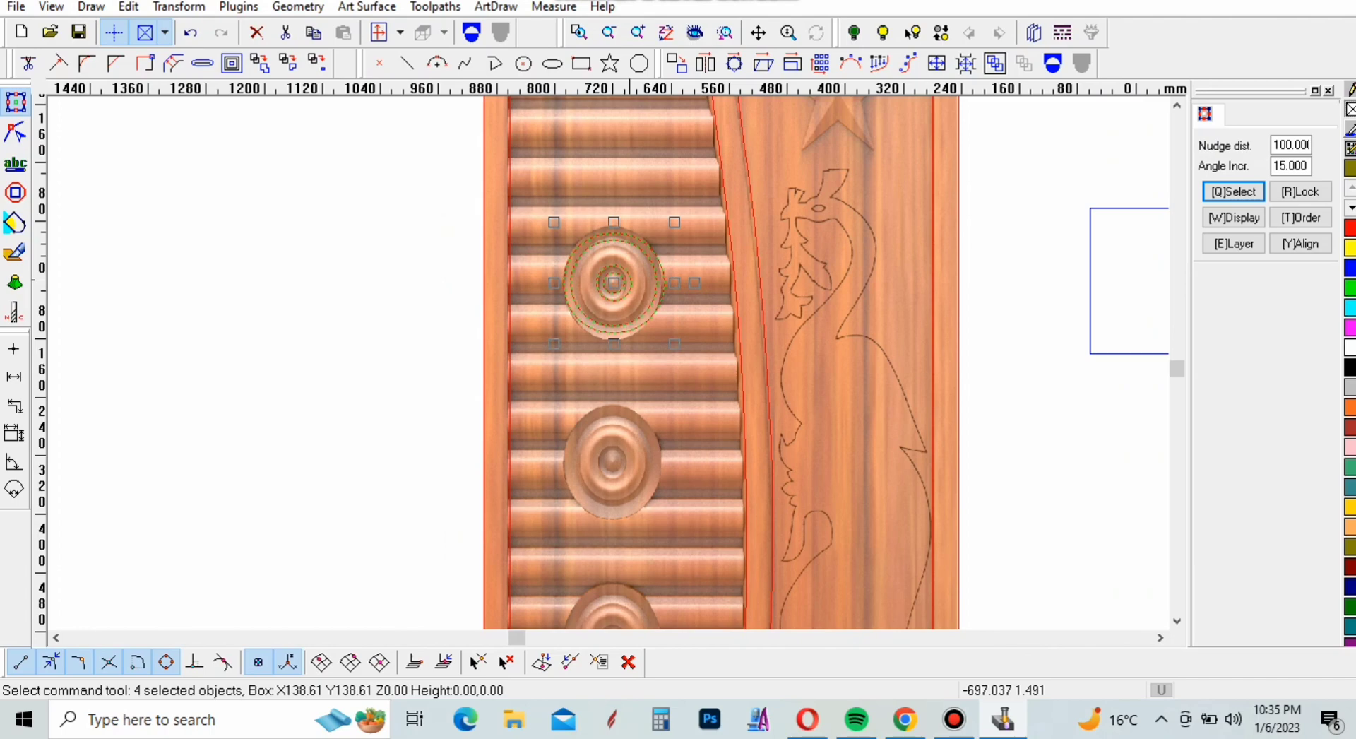
key("ctrl+Down")
key("Down")
key("Down")
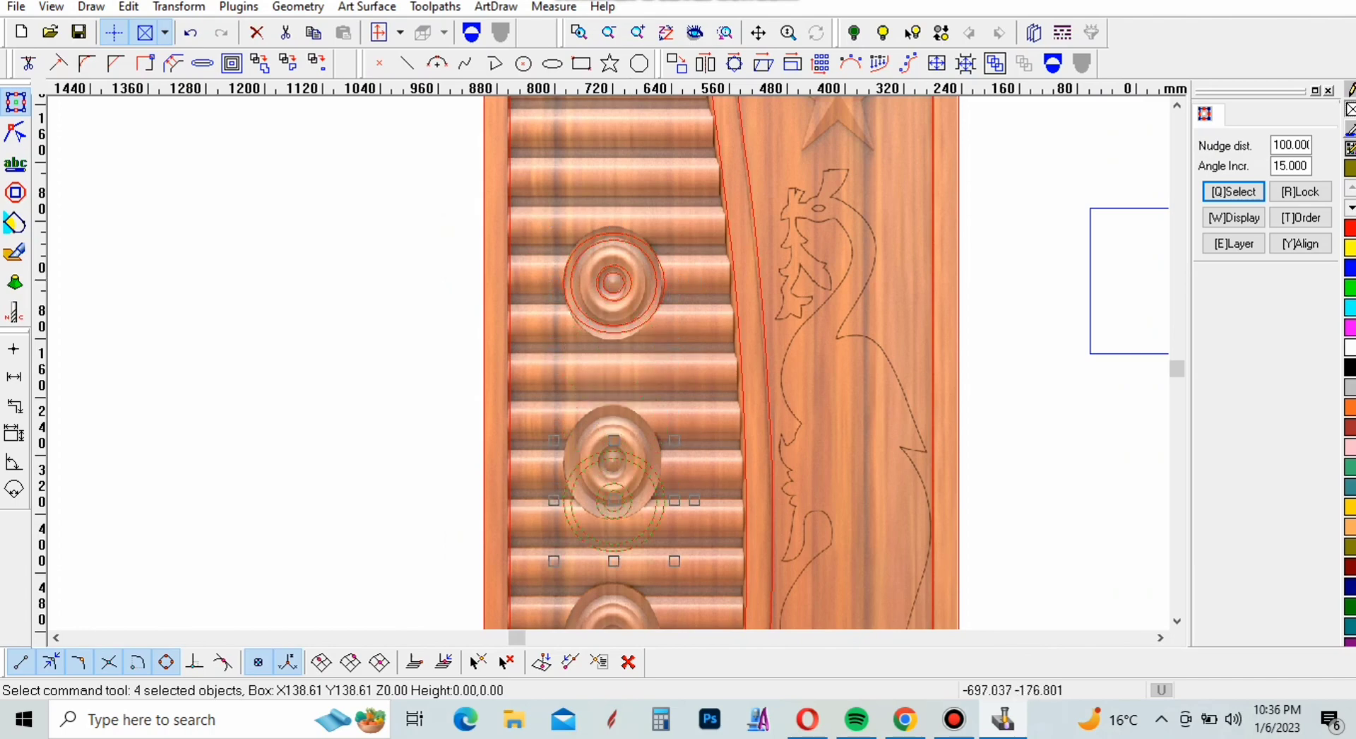
Nudge the copied medallion circles 50 mm up onto the middle medallion
scroll(625, 539, "up", 3)
scroll(600, 544, "up", 1)
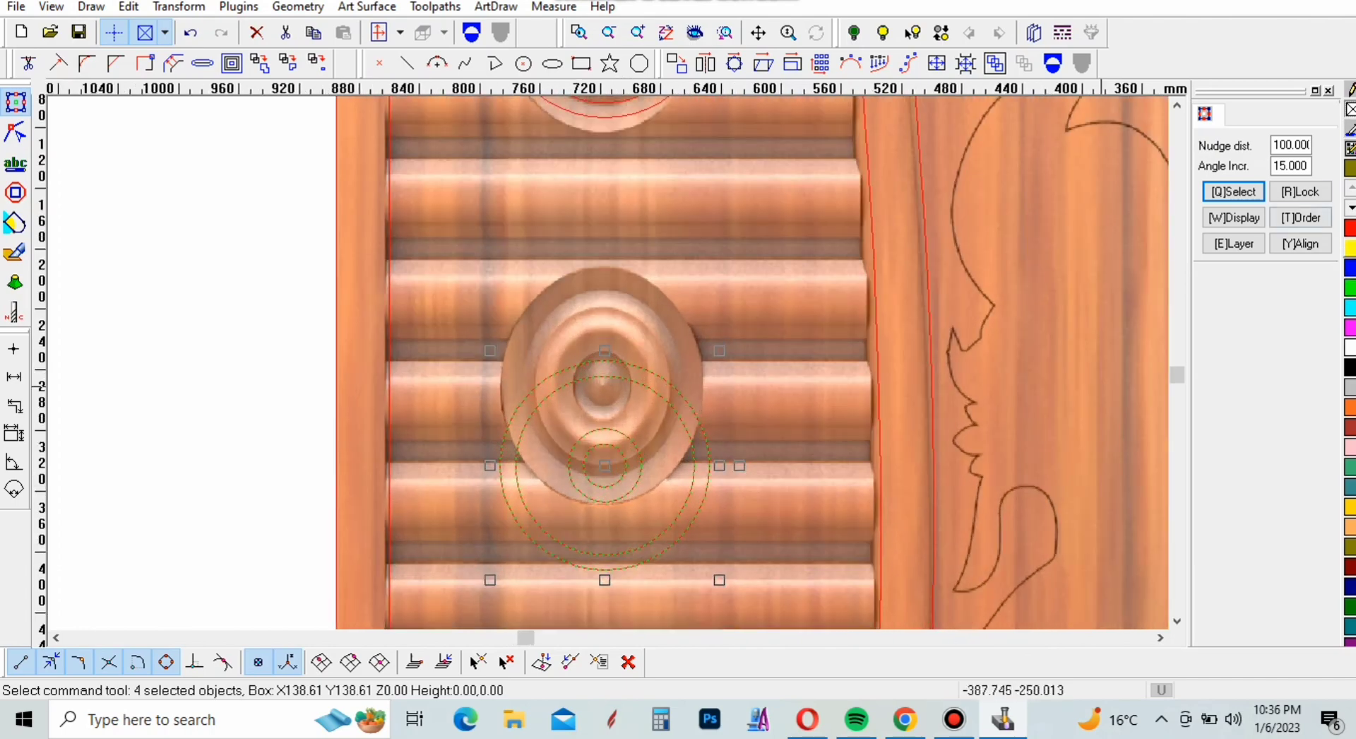
double_click(1296, 145)
type("50")
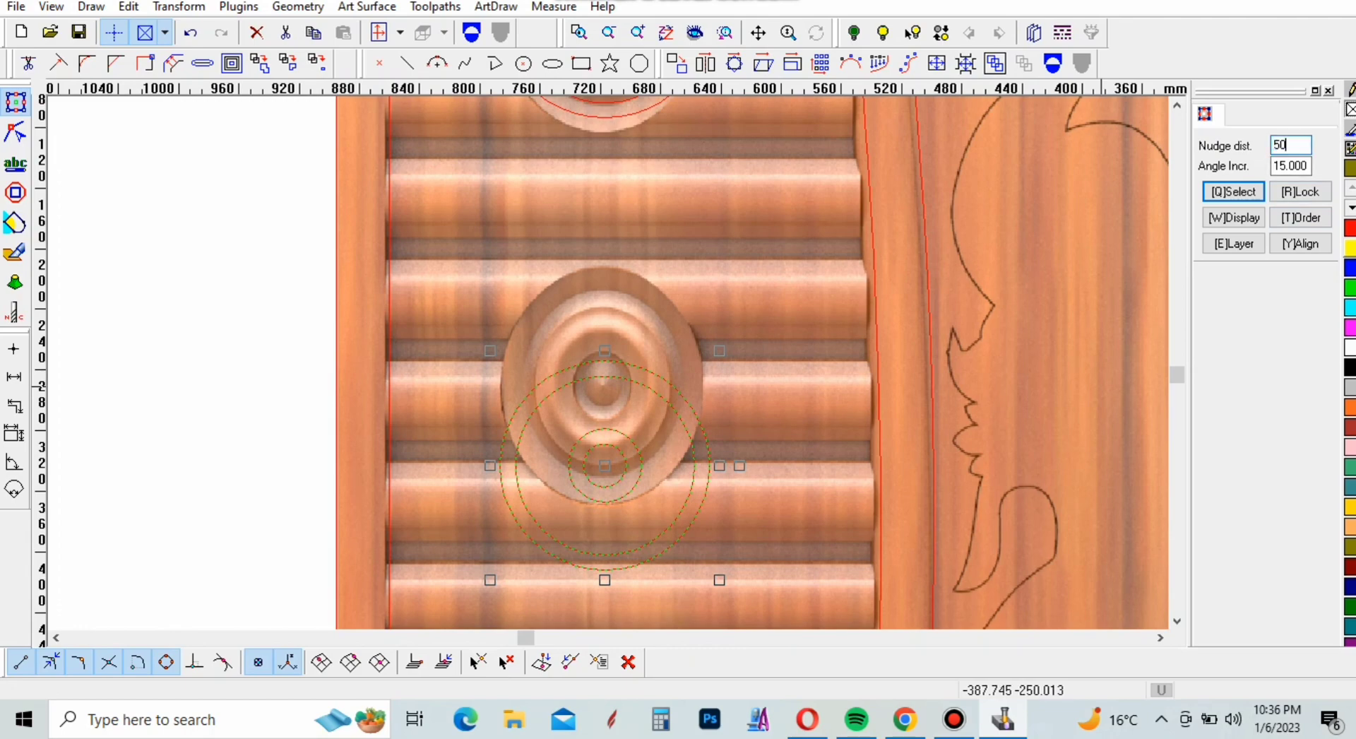
key("Return")
key("Up")
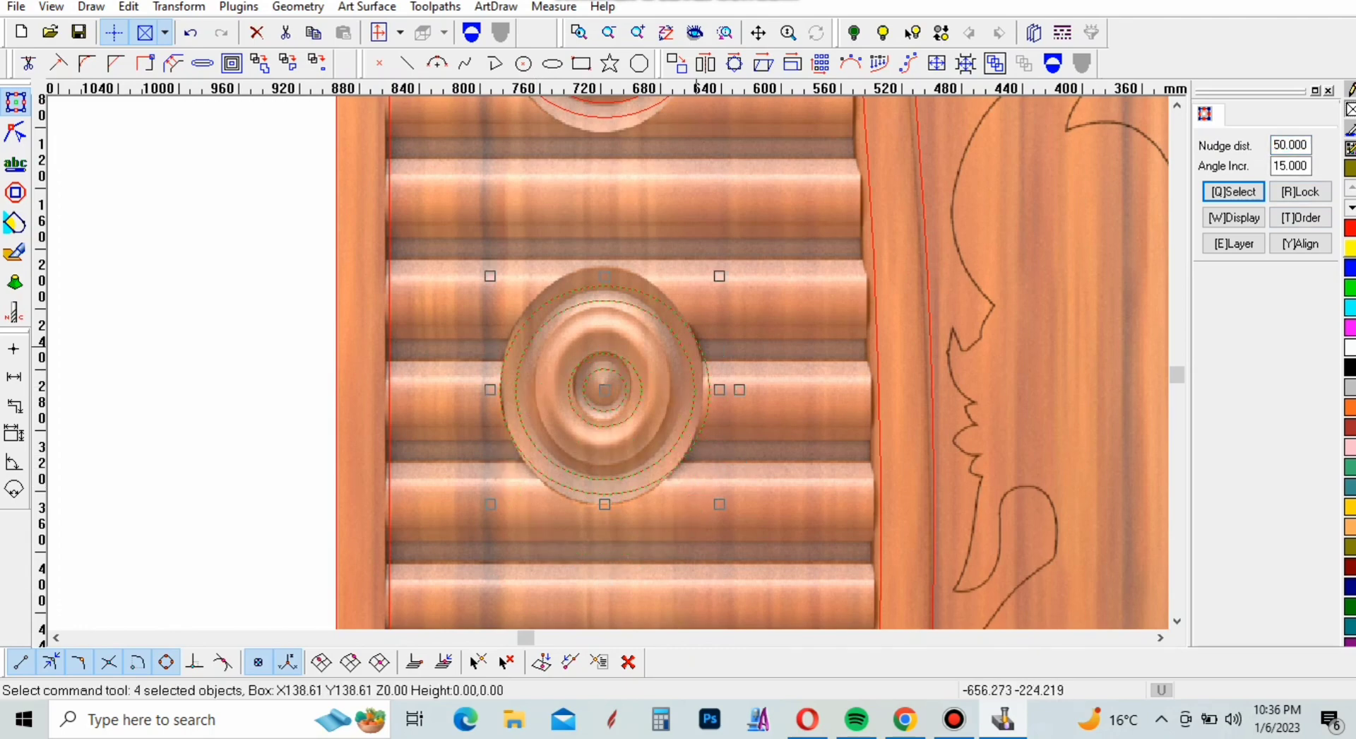
scroll(620, 363, "up", 6)
scroll(620, 363, "down", 7)
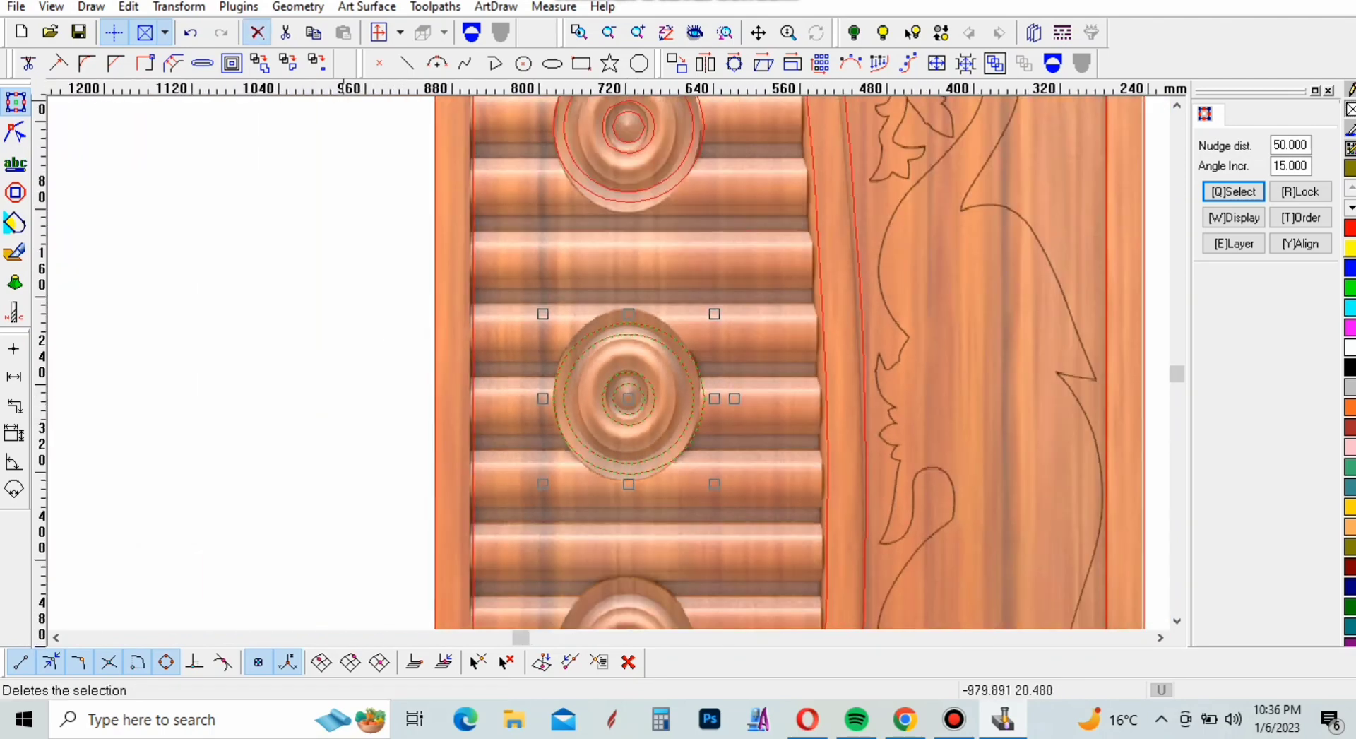
Delete the four copied circles from the middle medallion
left_click(257, 32)
scroll(699, 527, "down", 2)
scroll(676, 344, "up", 3)
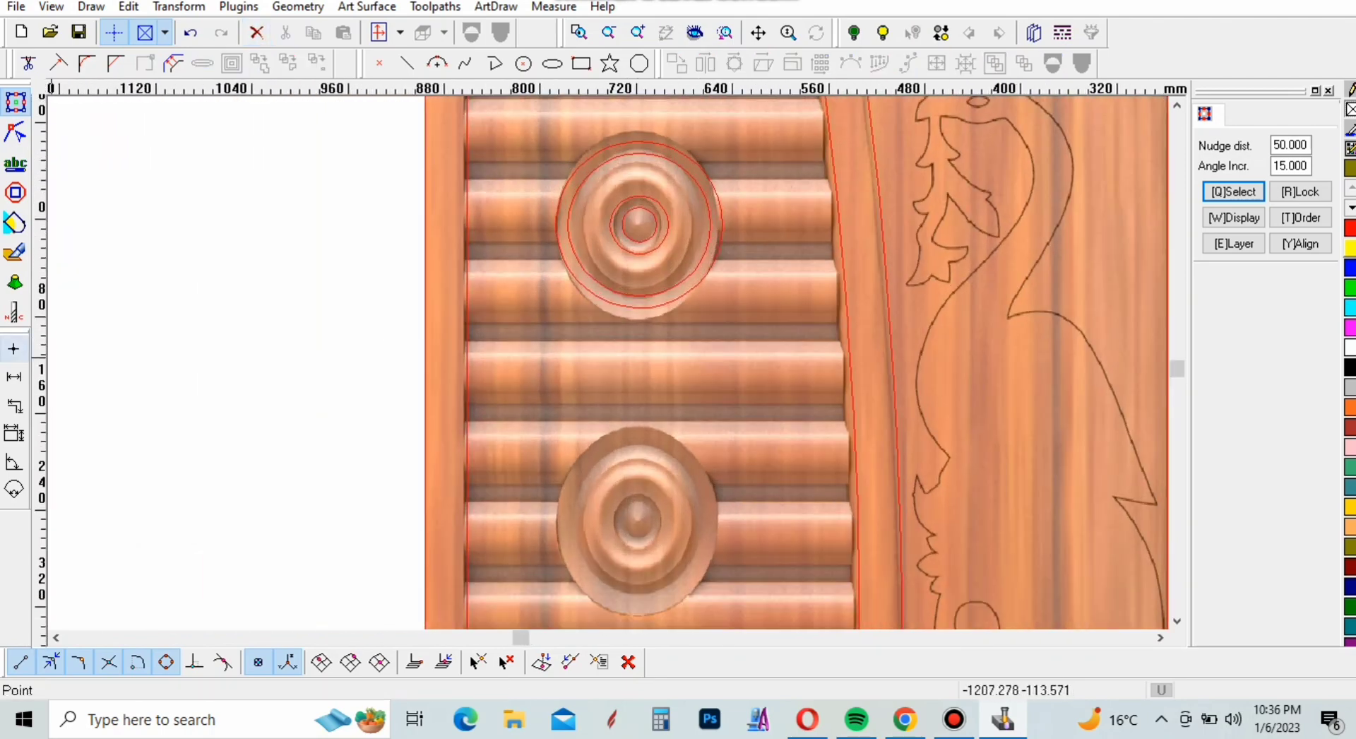
Measure the vertical distance from the top of the upper medallion's outer circle to the matching point on the middle medallion
left_click(13, 376)
scroll(637, 189, "up", 4)
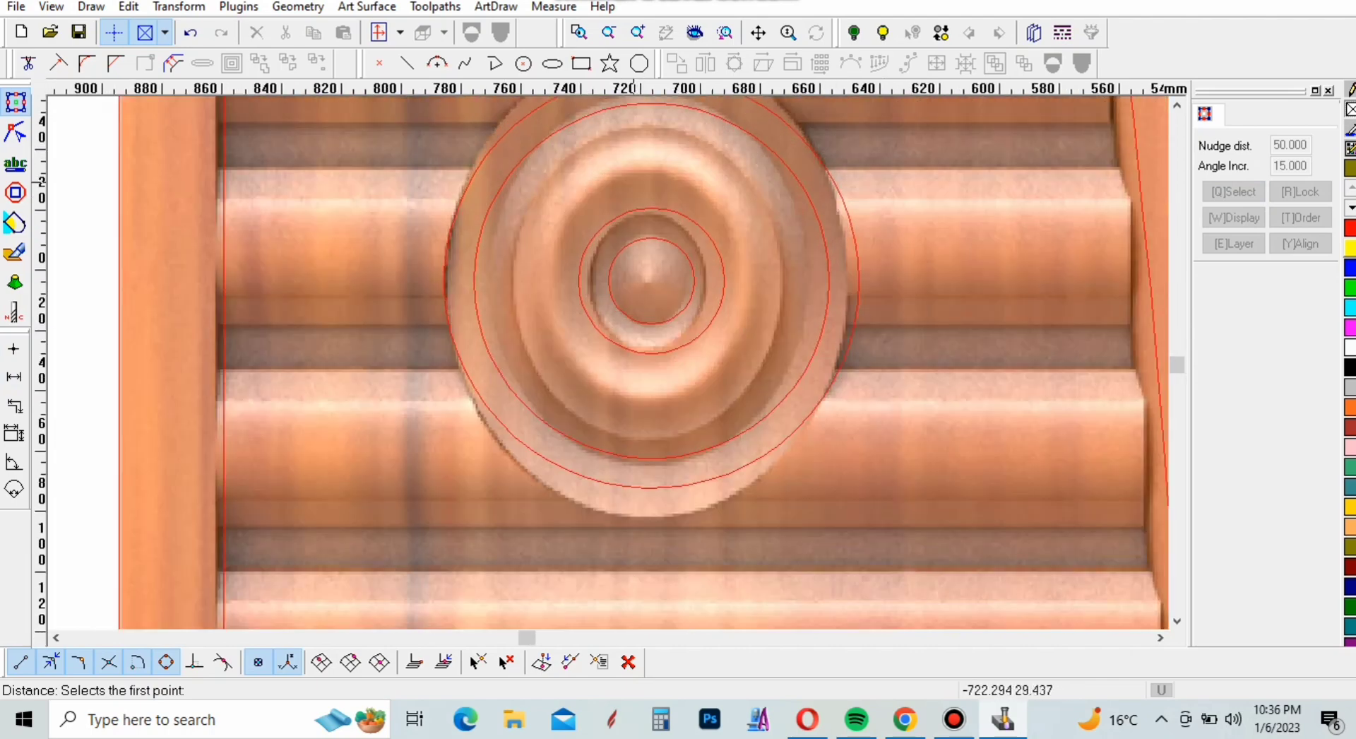
scroll(668, 304, "down", 3)
scroll(660, 244, "up", 3)
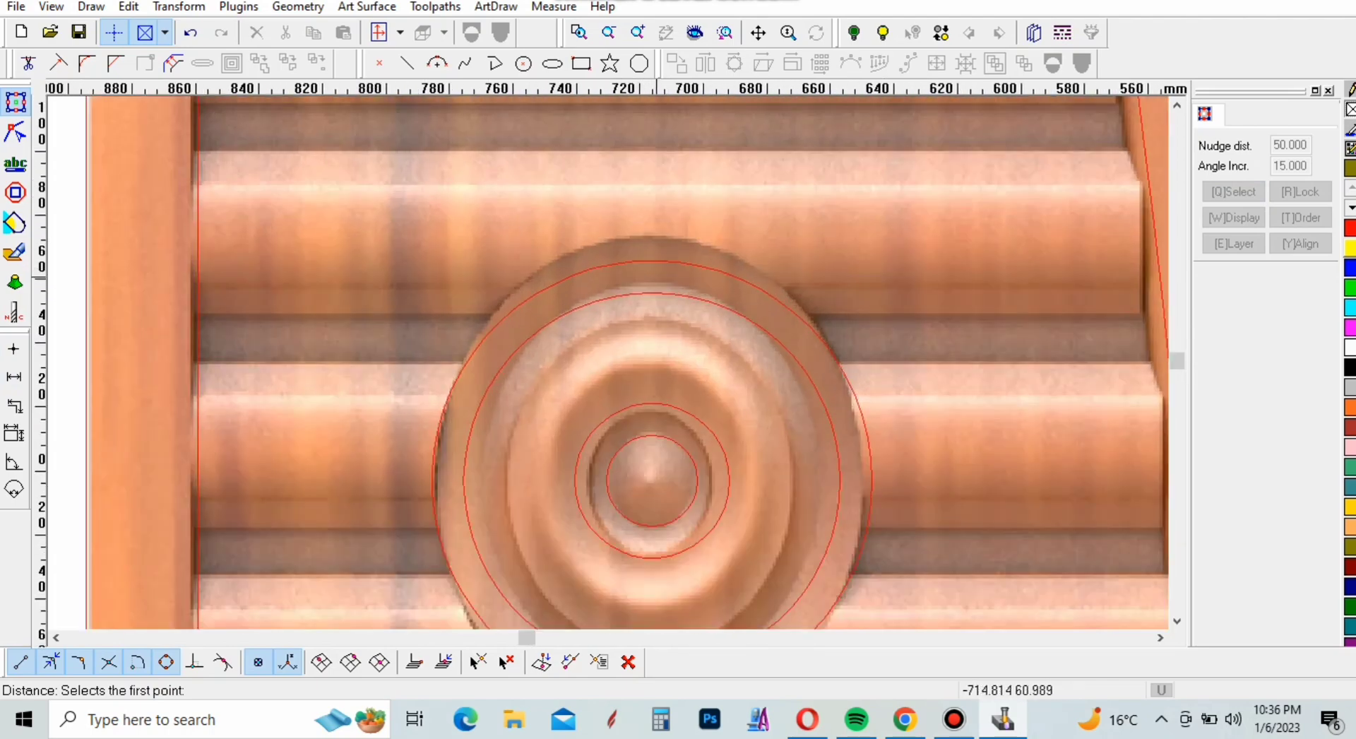
left_click(651, 262)
scroll(653, 339, "down", 3)
scroll(664, 381, "up", 4)
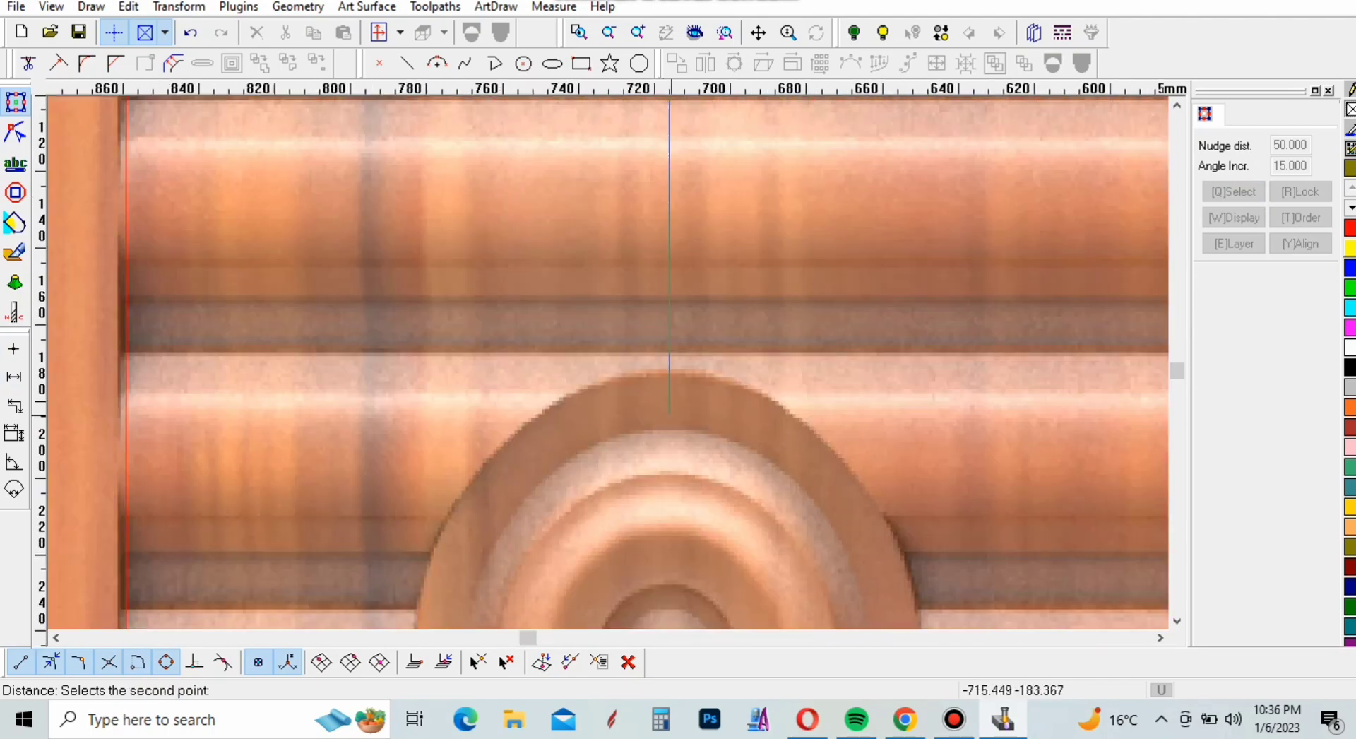
scroll(669, 411, "up", 1)
left_click(672, 386)
scroll(603, 367, "down", 3)
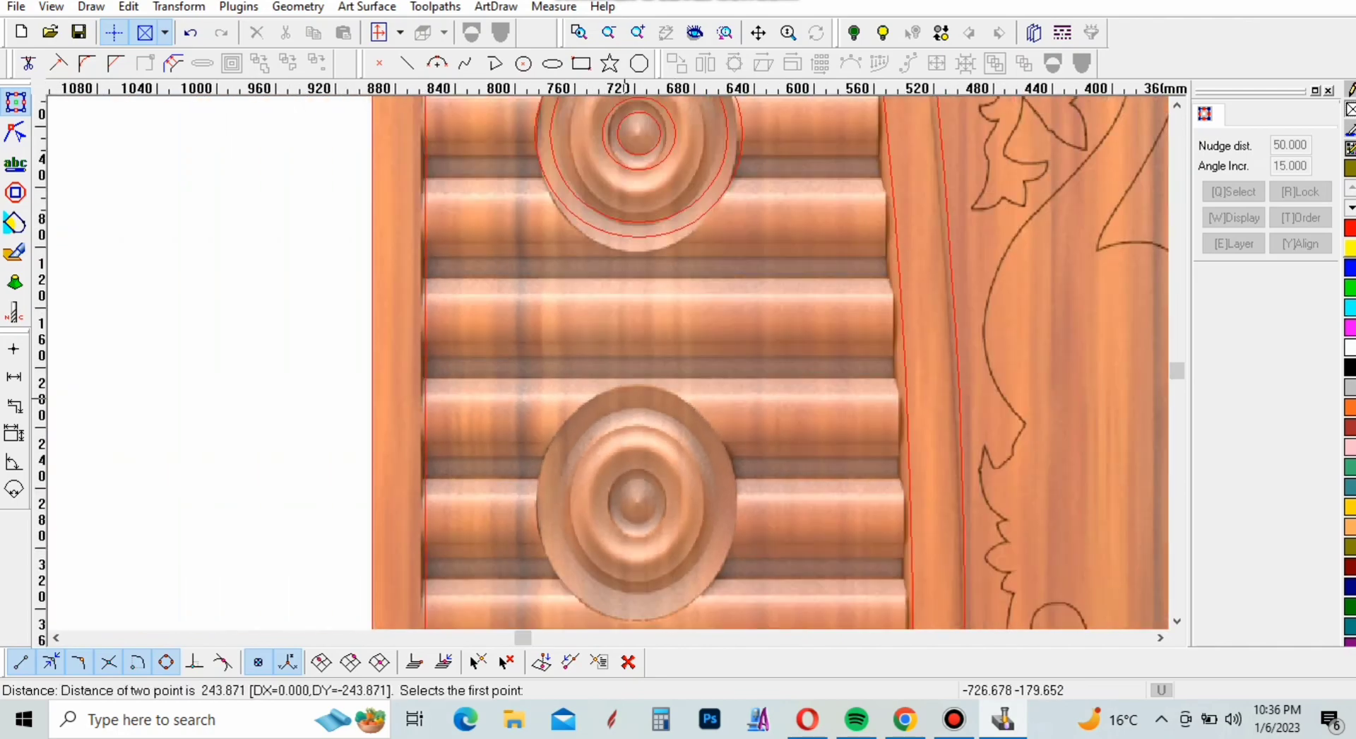
key("Escape")
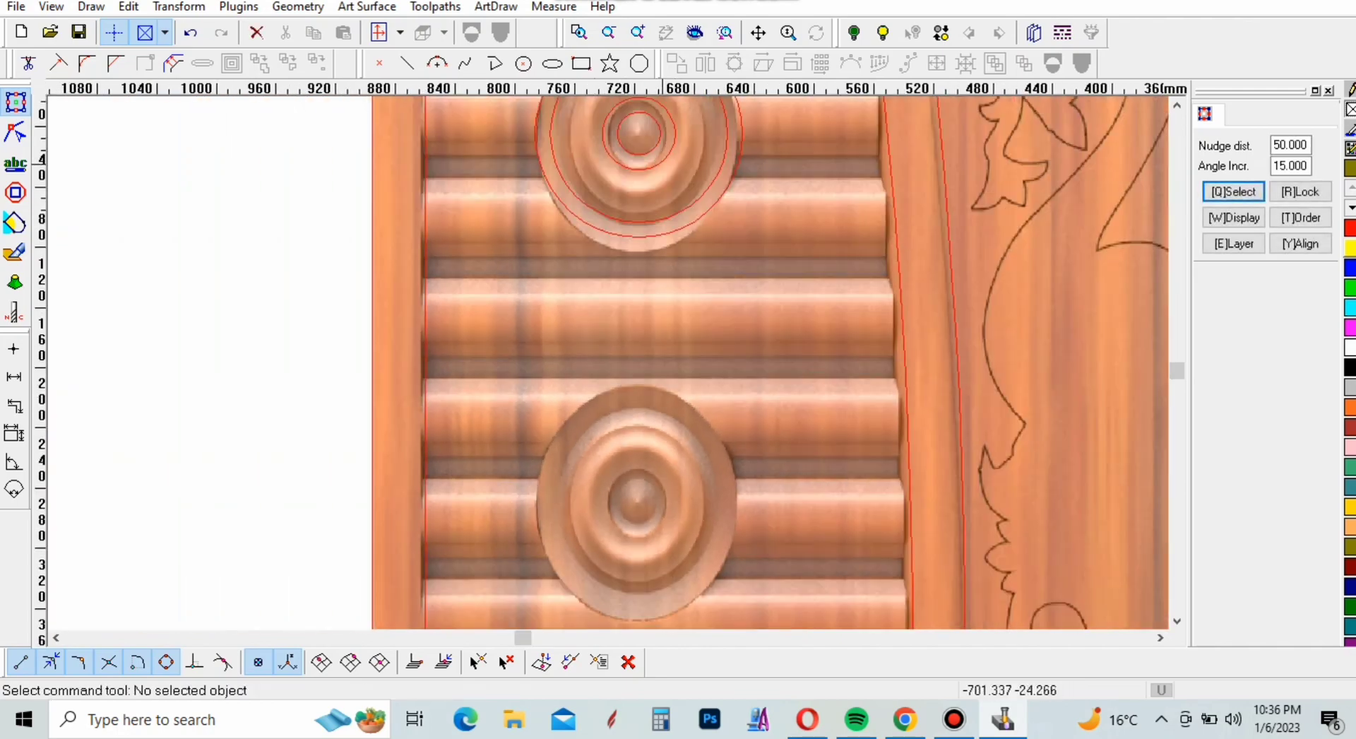
Copy the upper medallion's four circles straight down twice at 245 mm spacing, onto the middle and lower medallions
scroll(612, 447, "down", 3)
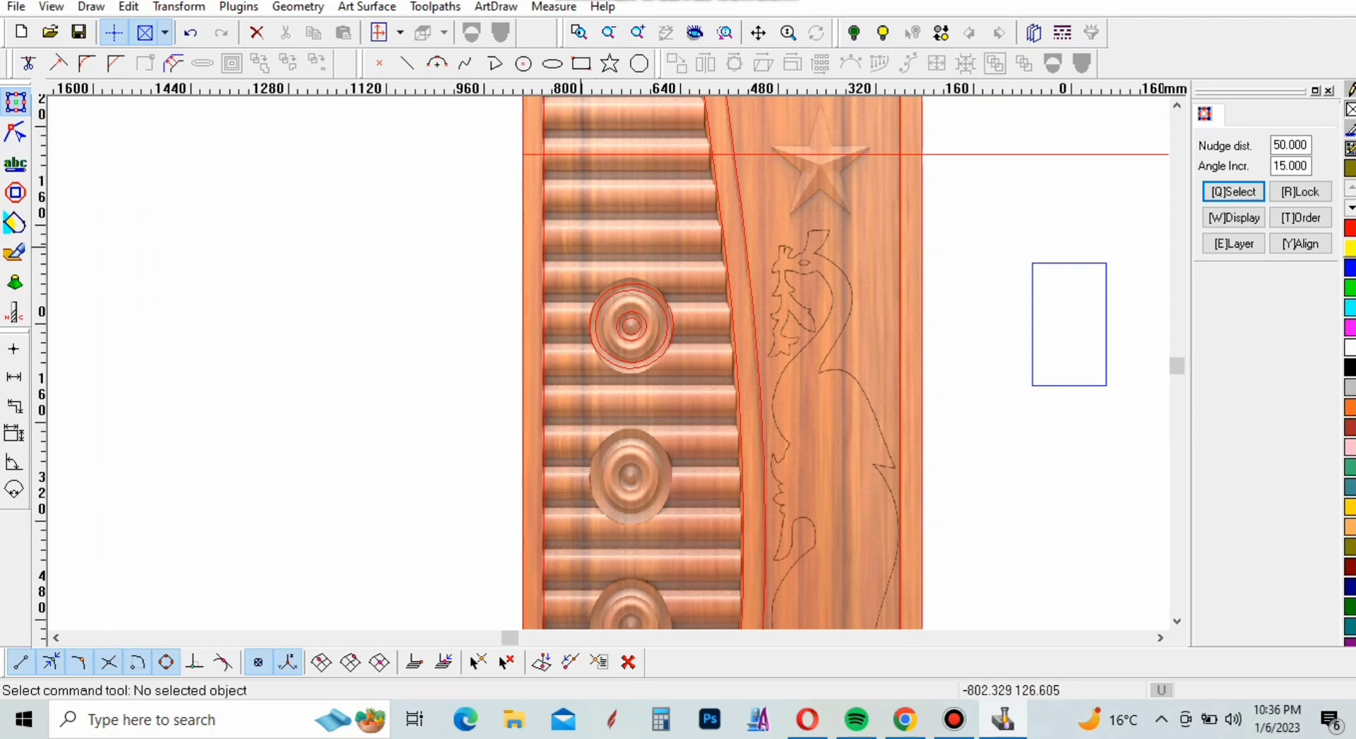
left_click_drag(579, 247, 697, 399)
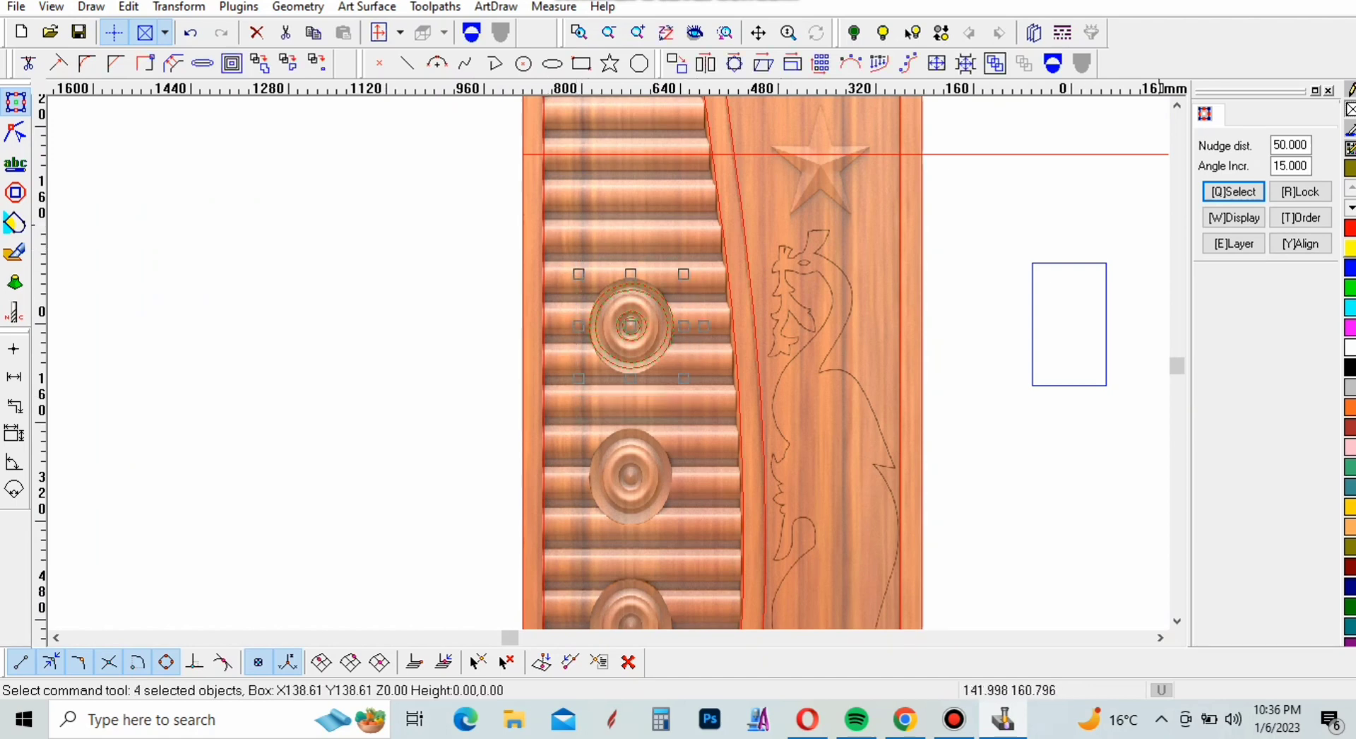
left_click_drag(1274, 146, 1310, 146)
type("24")
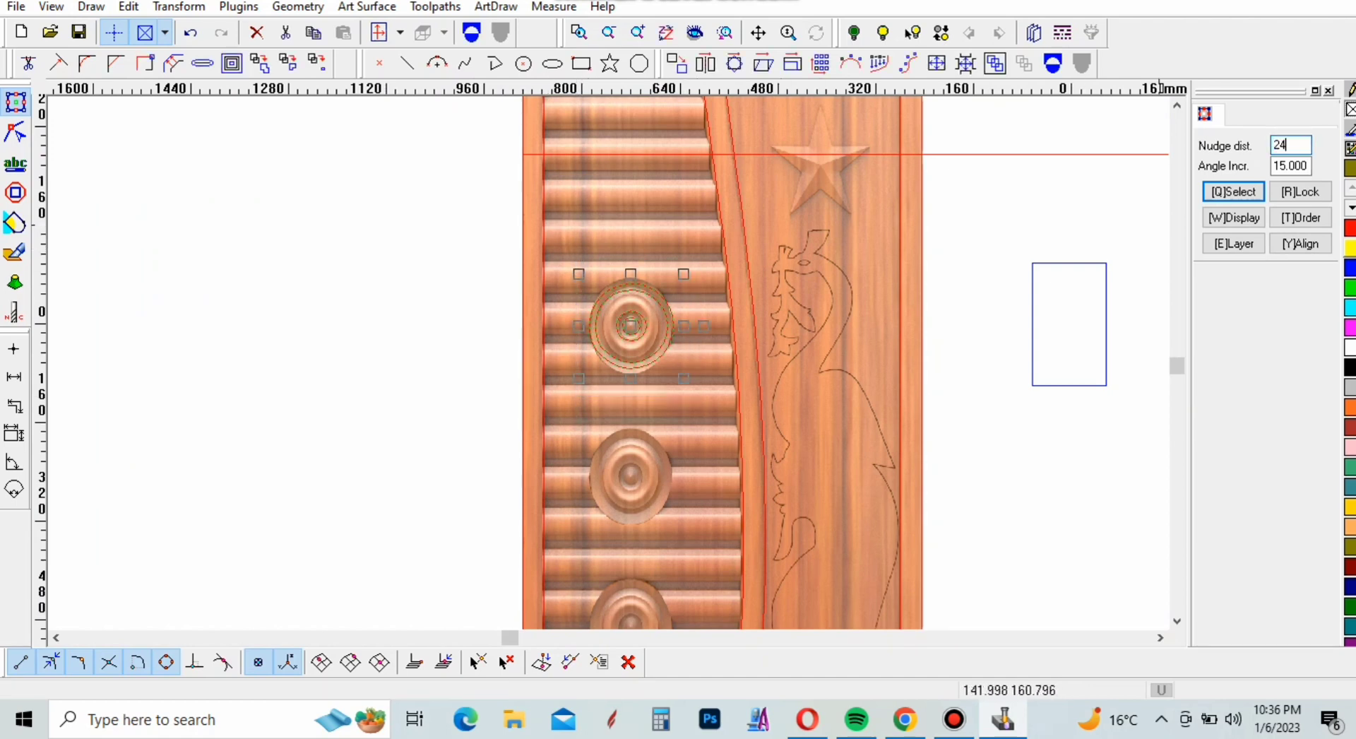
type("5")
key("Return")
key("Down")
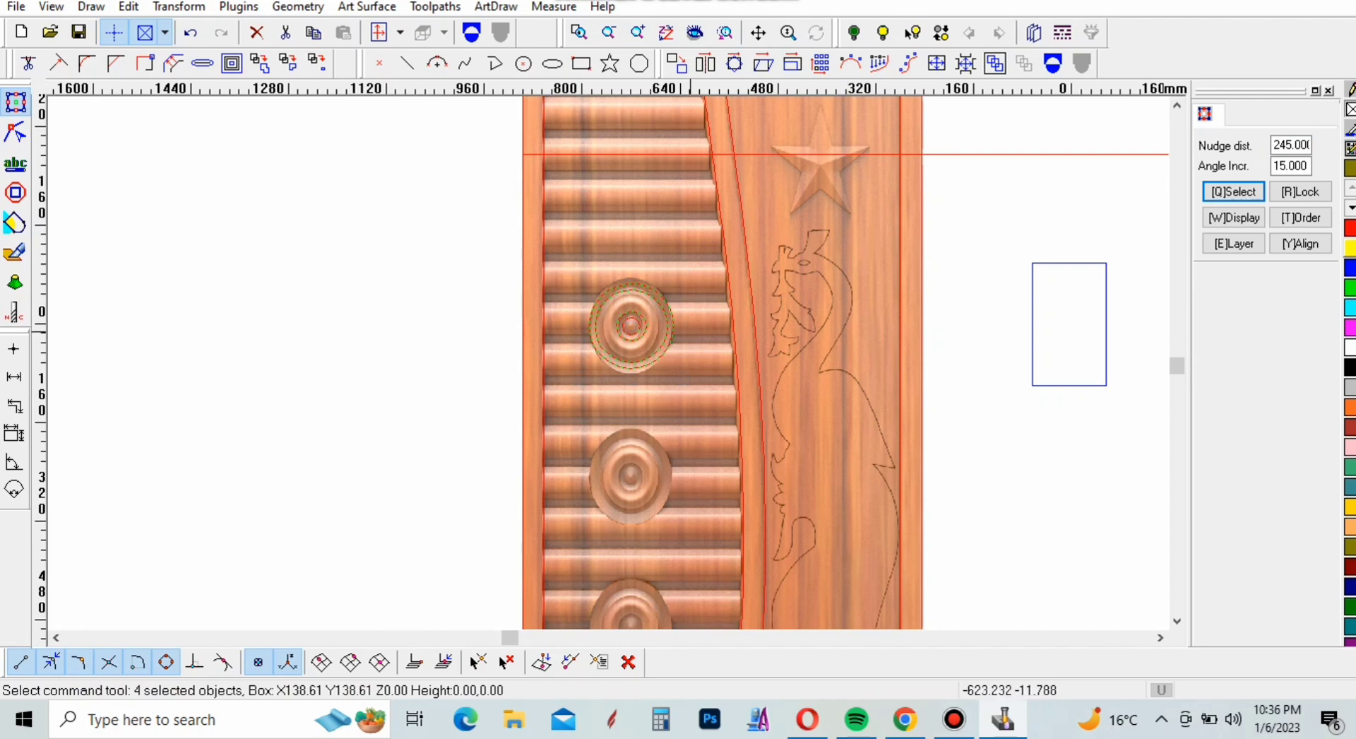
scroll(597, 285, "down", 2)
key("Down")
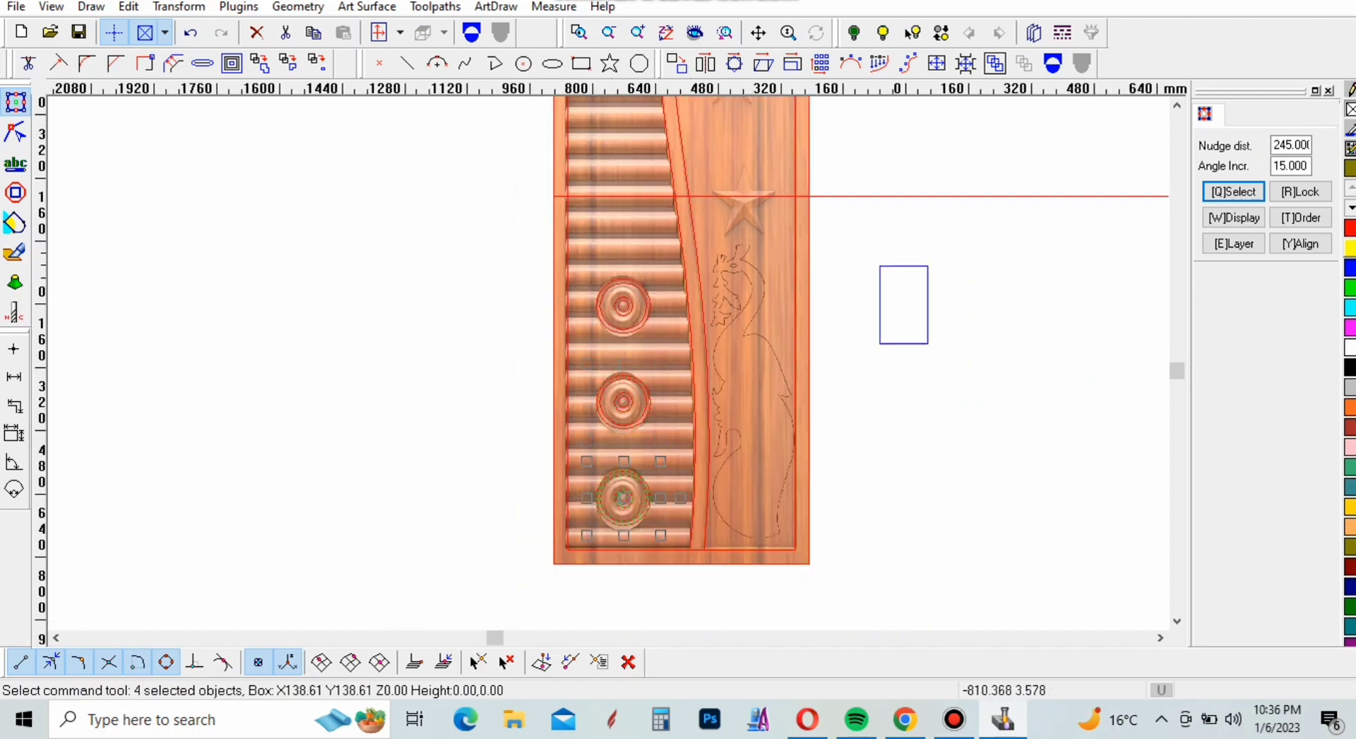
key("Escape")
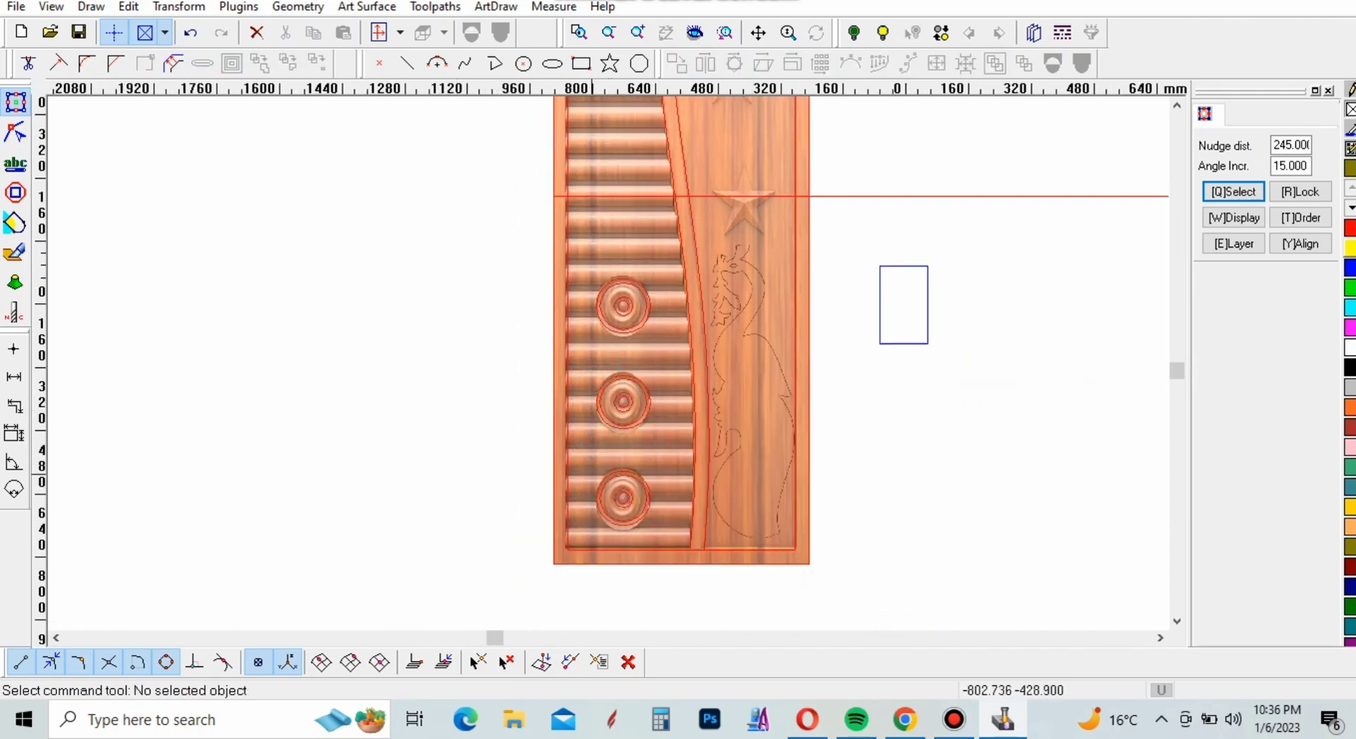
Draw a horizontal line along the recessed panel's top edge, between the two upper inner corners of the door frame
scroll(742, 621, "down", 2)
scroll(656, 115, "up", 8)
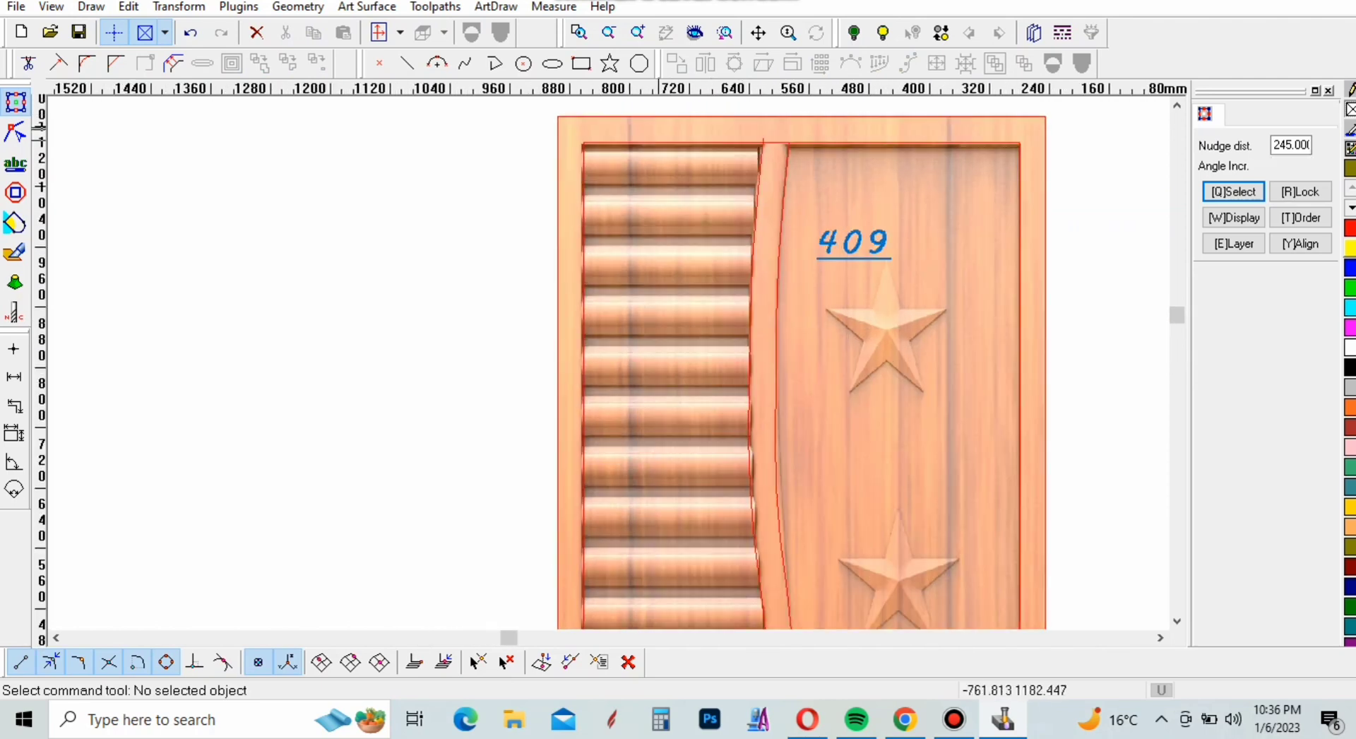
scroll(434, 204, "down", 1)
left_click(408, 63)
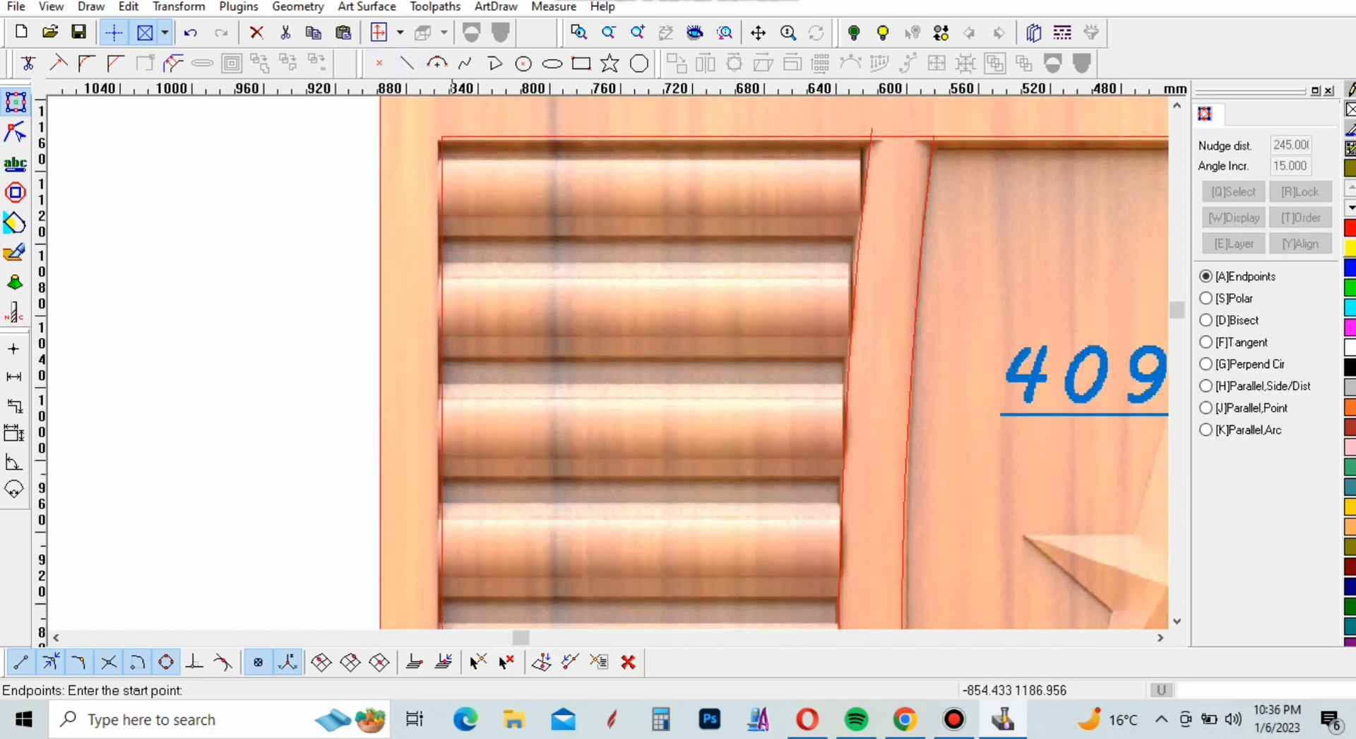
left_click(442, 135)
scroll(662, 229, "down", 5)
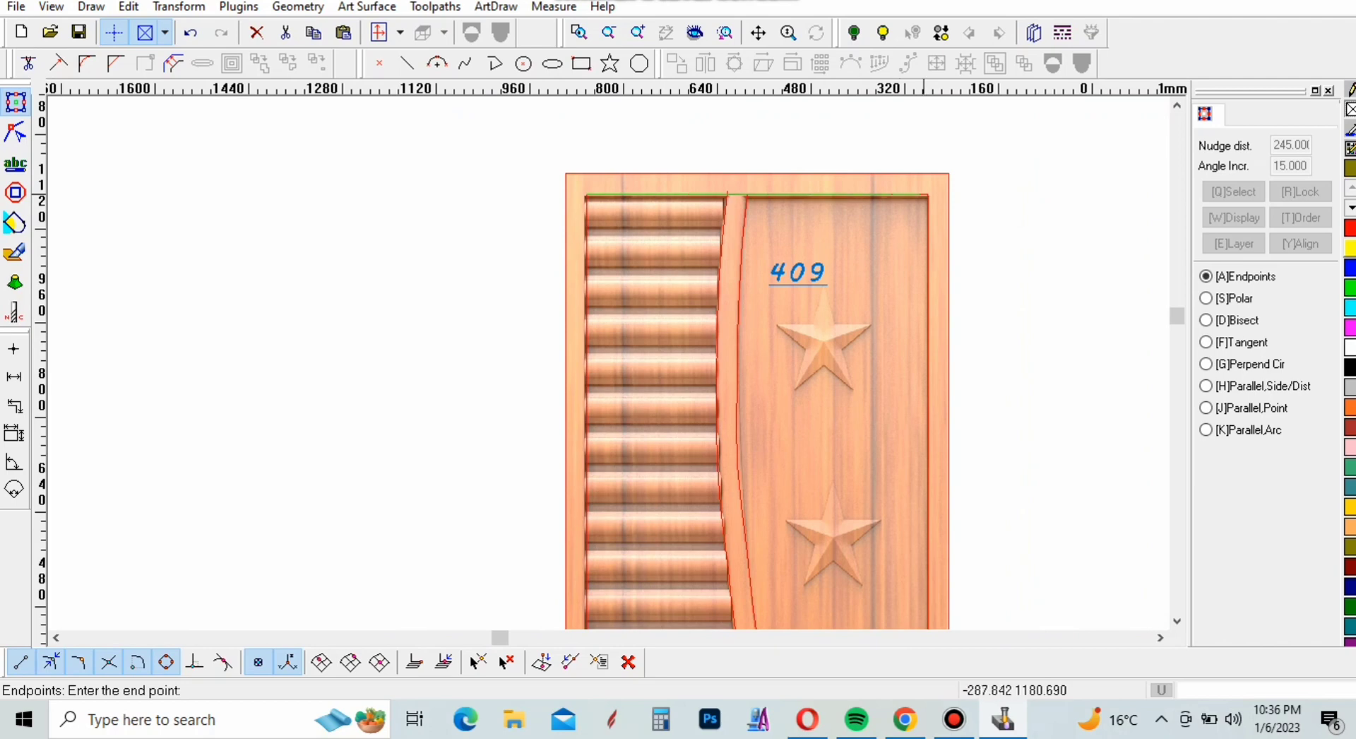
scroll(938, 172, "up", 4)
left_click(915, 171)
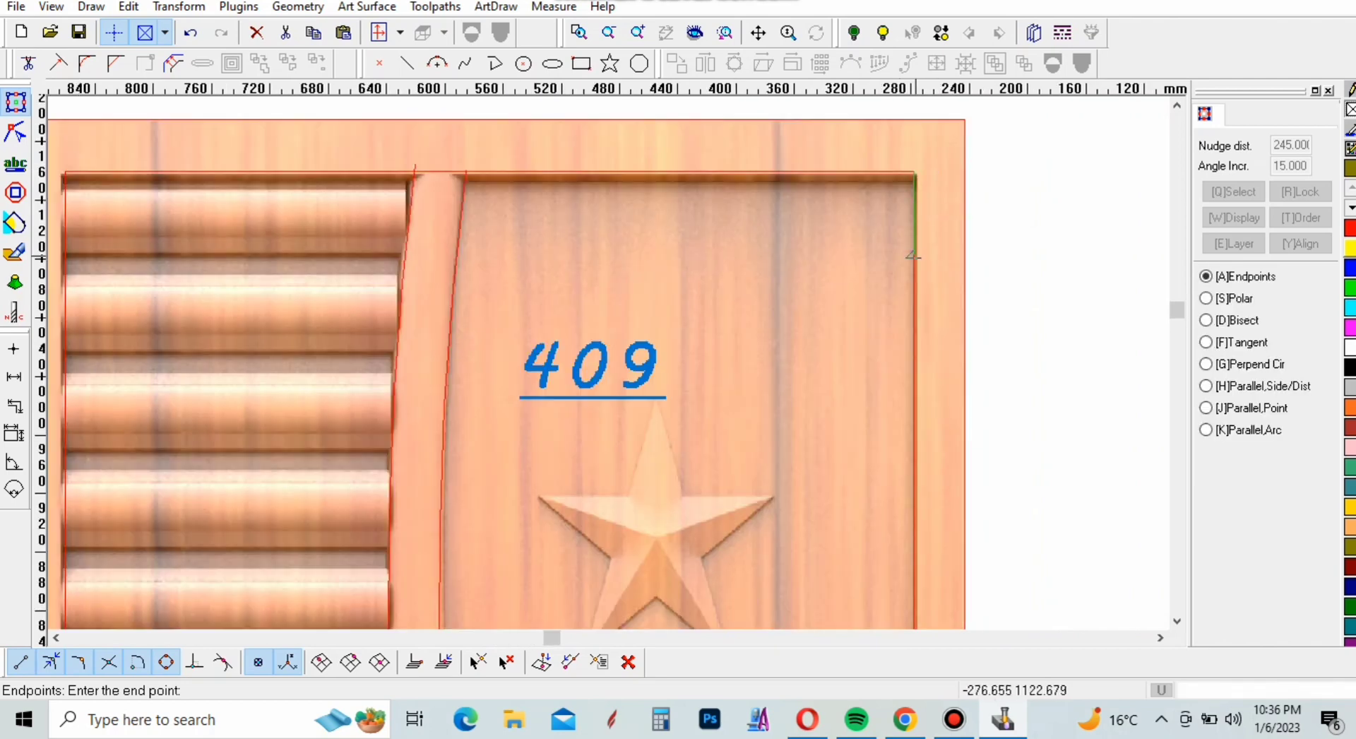
key("Escape")
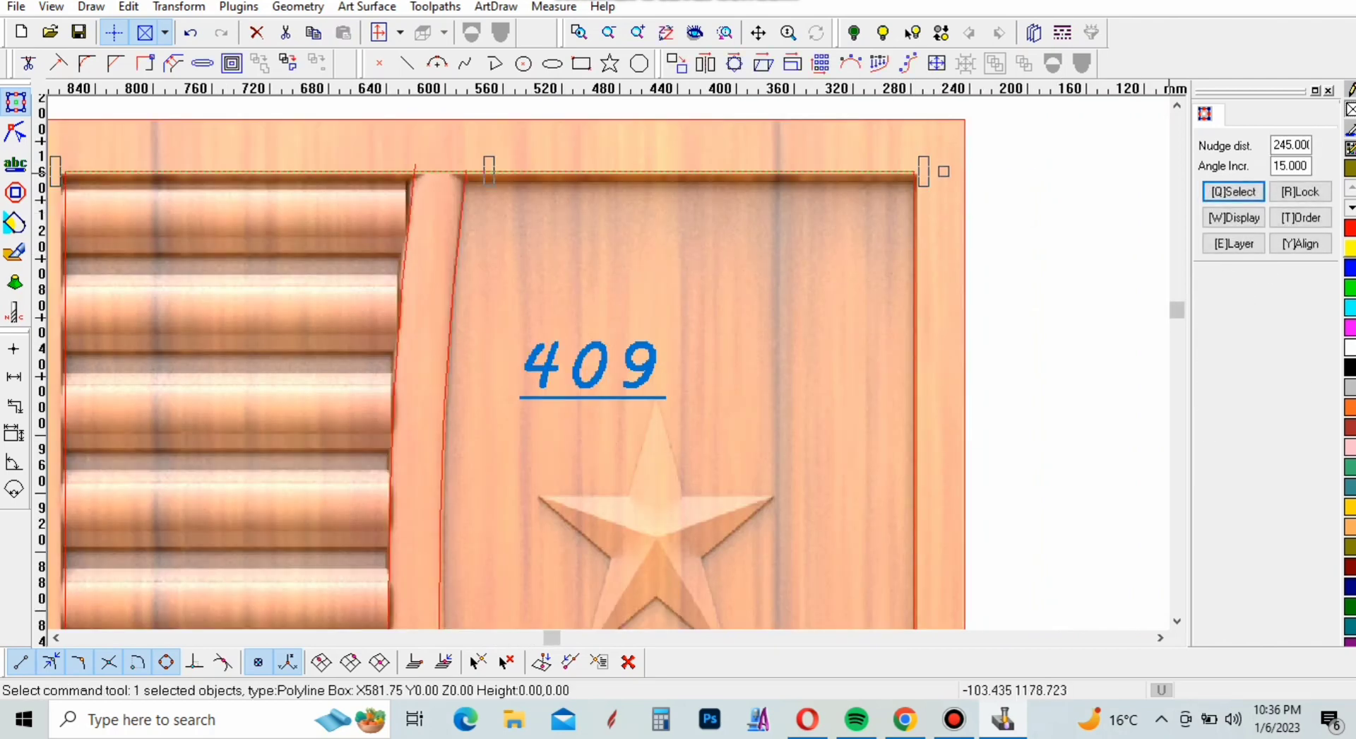
Copy the horizontal line repeatedly downward at 35 mm spacing until the copies reach the bottom of the door panel
type("35")
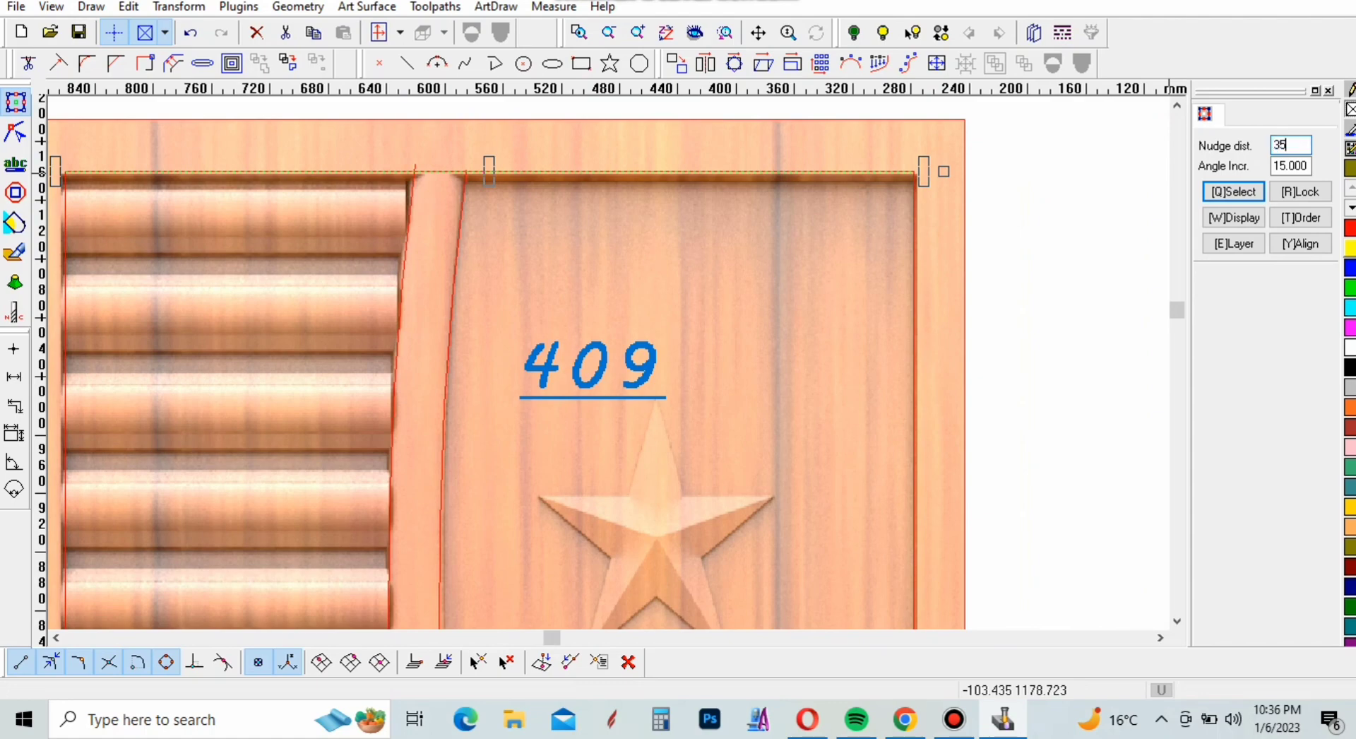
key("Return")
scroll(655, 250, "down", 2)
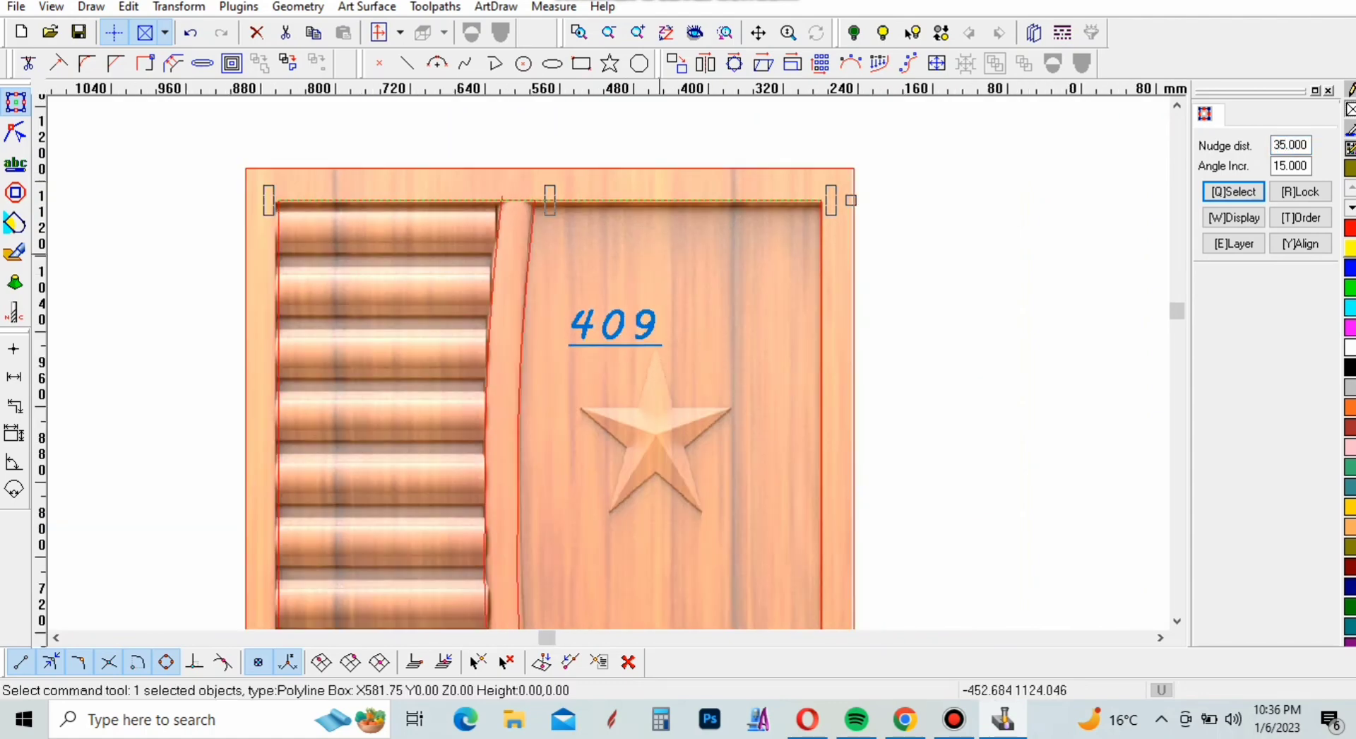
key("ctrl+Down")
key("ctrl+Down")
key("ctrl+Down")
key("ctrl+Down")
key("ctrl+Down")
key("ctrl+Down")
key("ctrl+Down")
key("ctrl+Down")
key("ctrl+Down")
key("ctrl+Down")
key("ctrl+Down")
key("ctrl+Down")
key("ctrl+Down")
key("ctrl+Down")
key("ctrl+Down")
key("ctrl+Down")
key("ctrl+Down")
key("ctrl+Down")
key("ctrl+Down")
key("ctrl+Down")
scroll(590, 245, "down", 6)
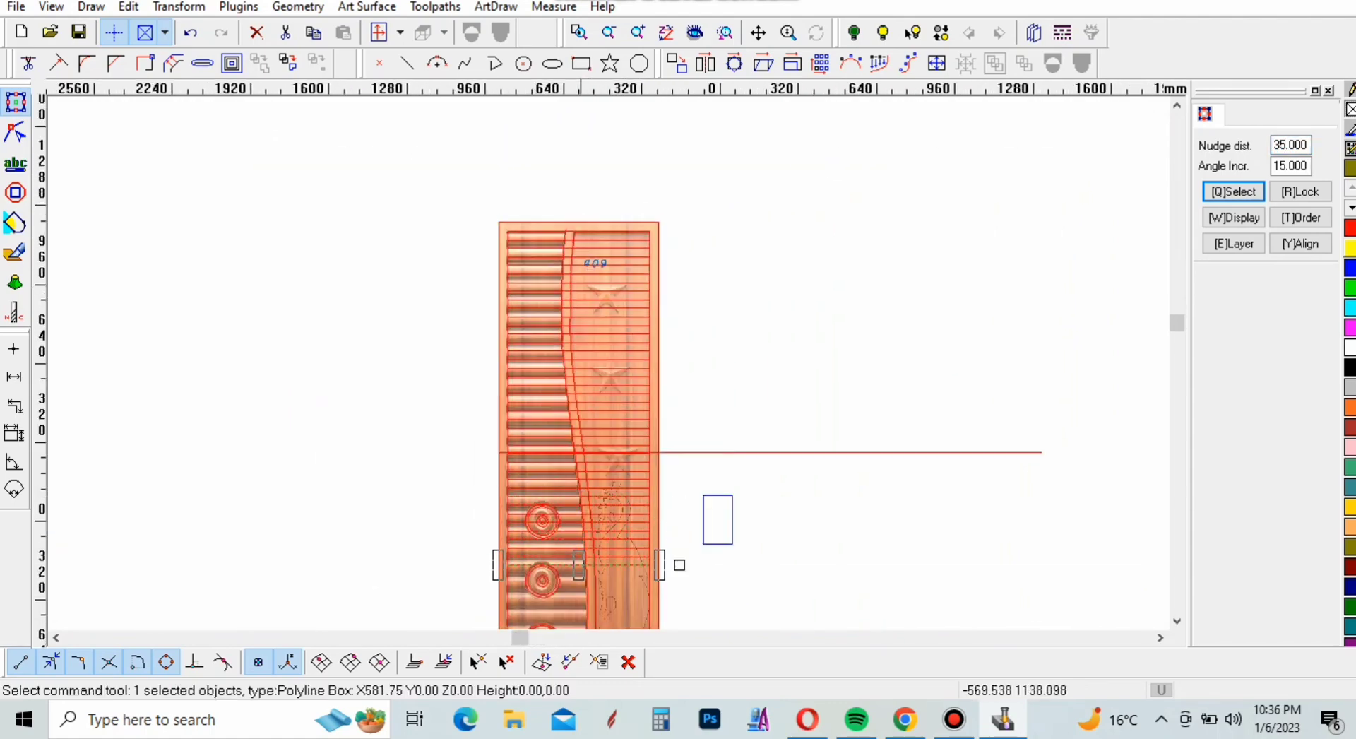
scroll(572, 227, "down", 2)
scroll(519, 353, "up", 5)
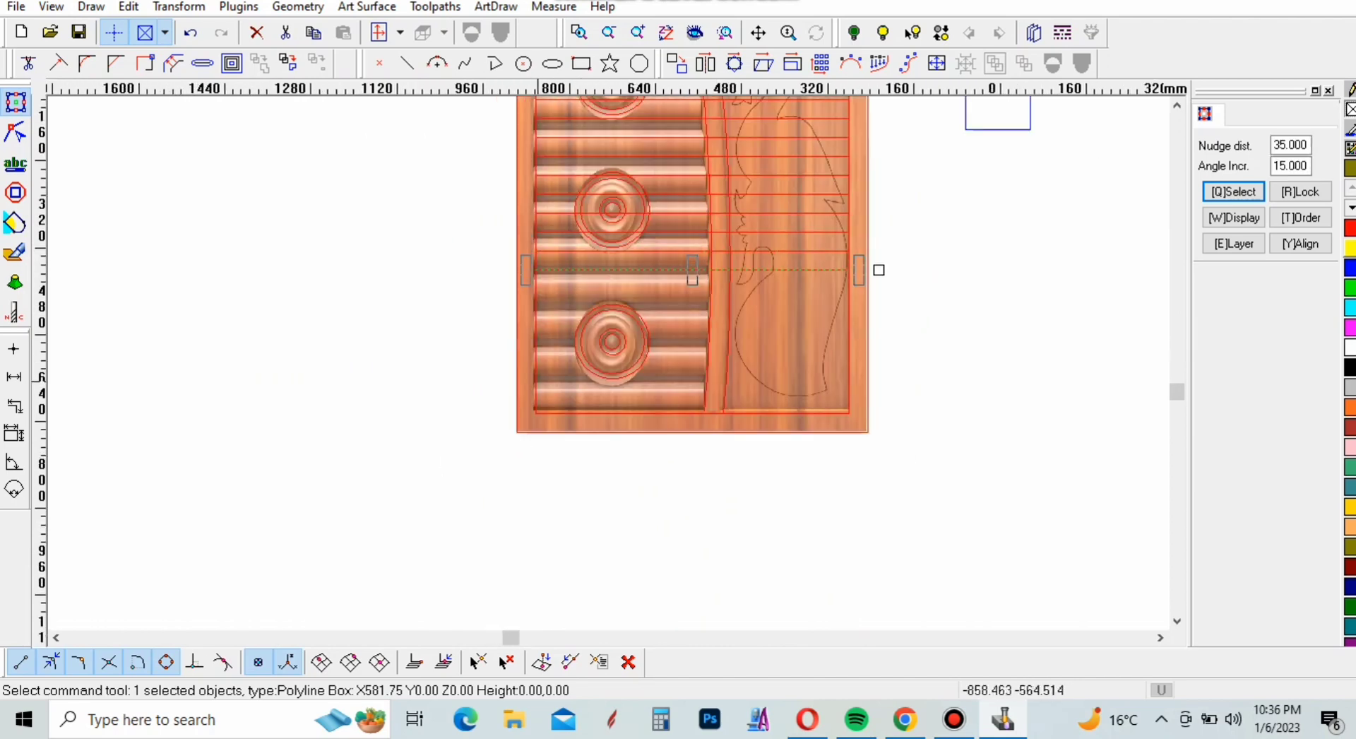
key("ctrl+Down")
key("ctrl+Down")
key("ctrl+Down")
key("ctrl+Down")
key("ctrl+Down")
key("ctrl+Down")
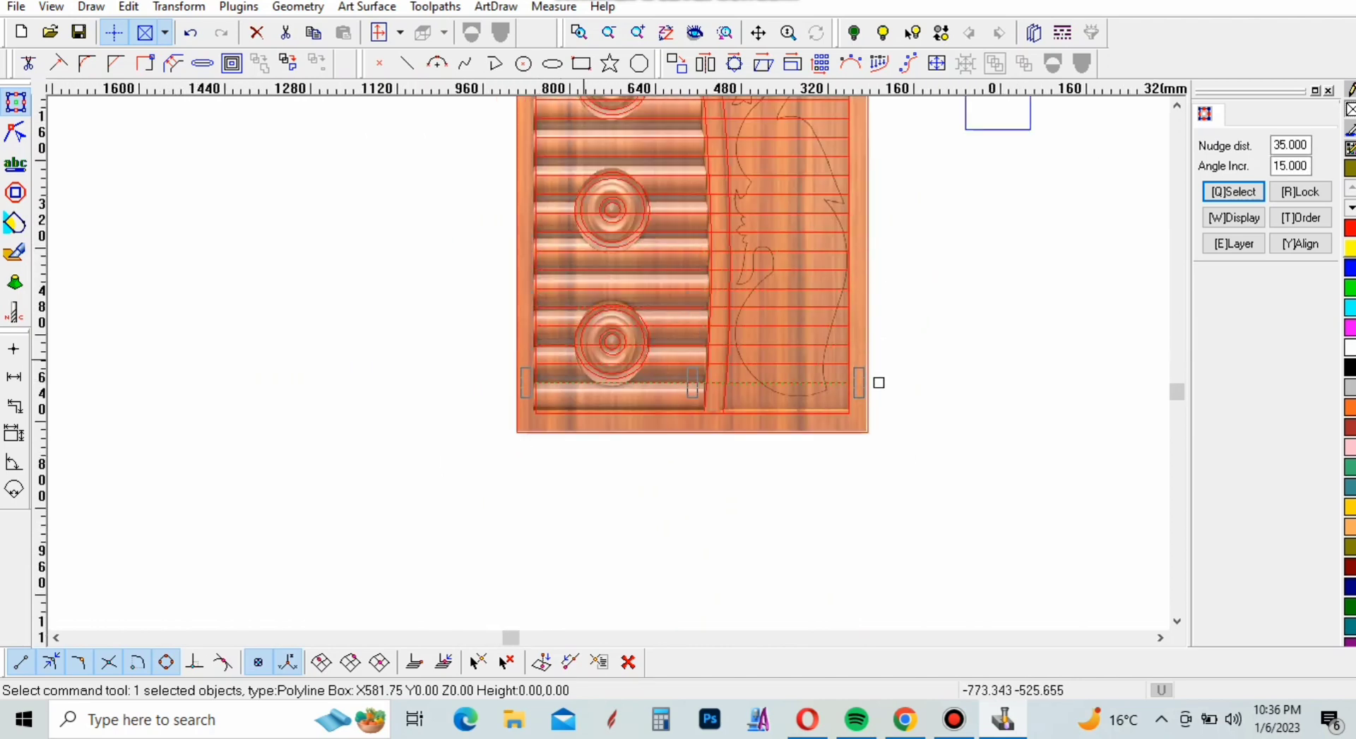
key("ctrl+Down")
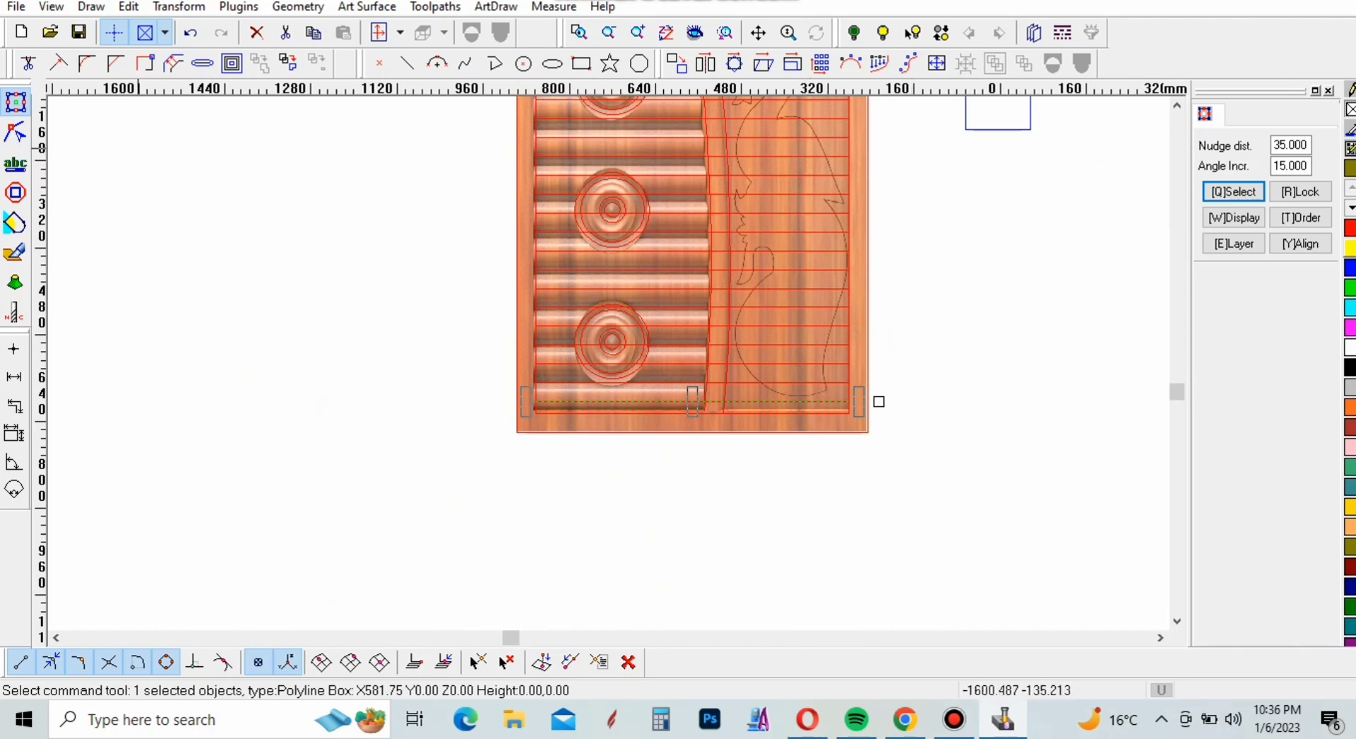
Using the curved divider's left edge as the boundary, trim away the parts of the lowest four copied lines right of it
left_click(29, 63)
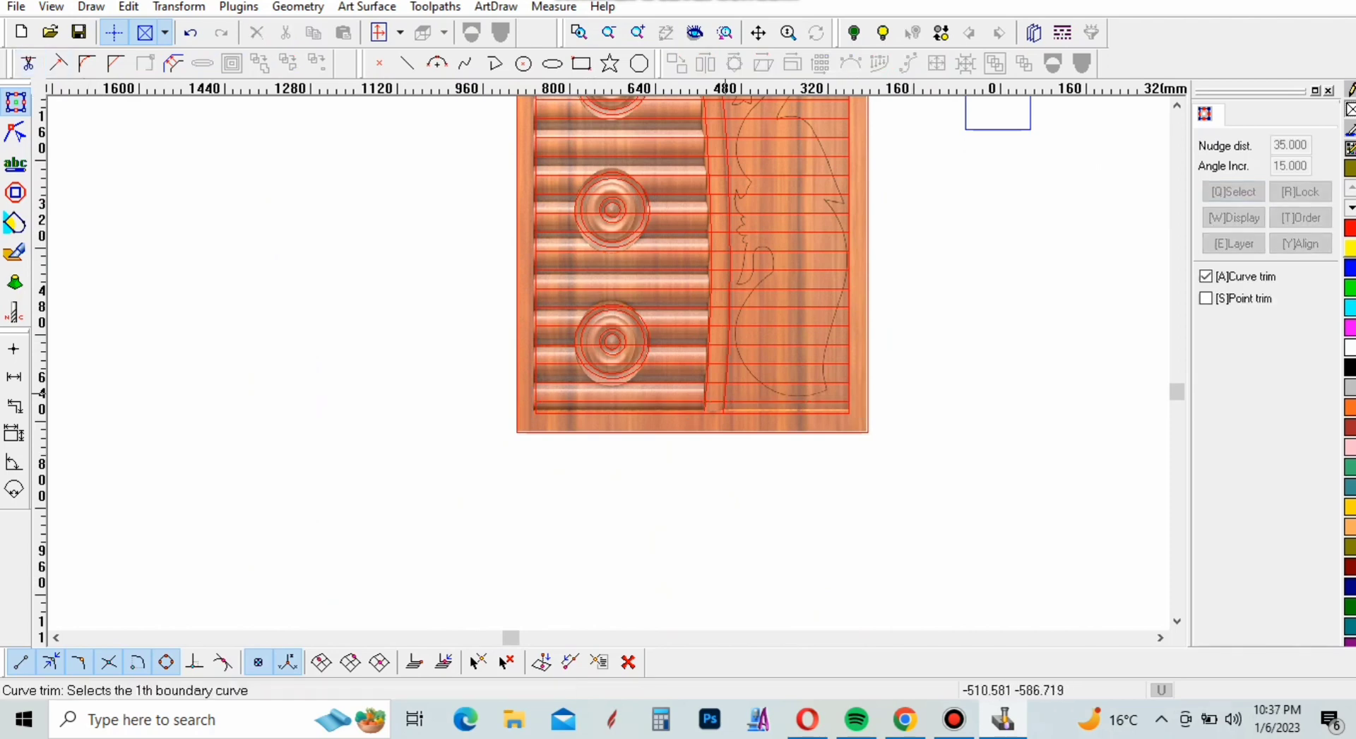
scroll(709, 364, "up", 4)
left_click(741, 384)
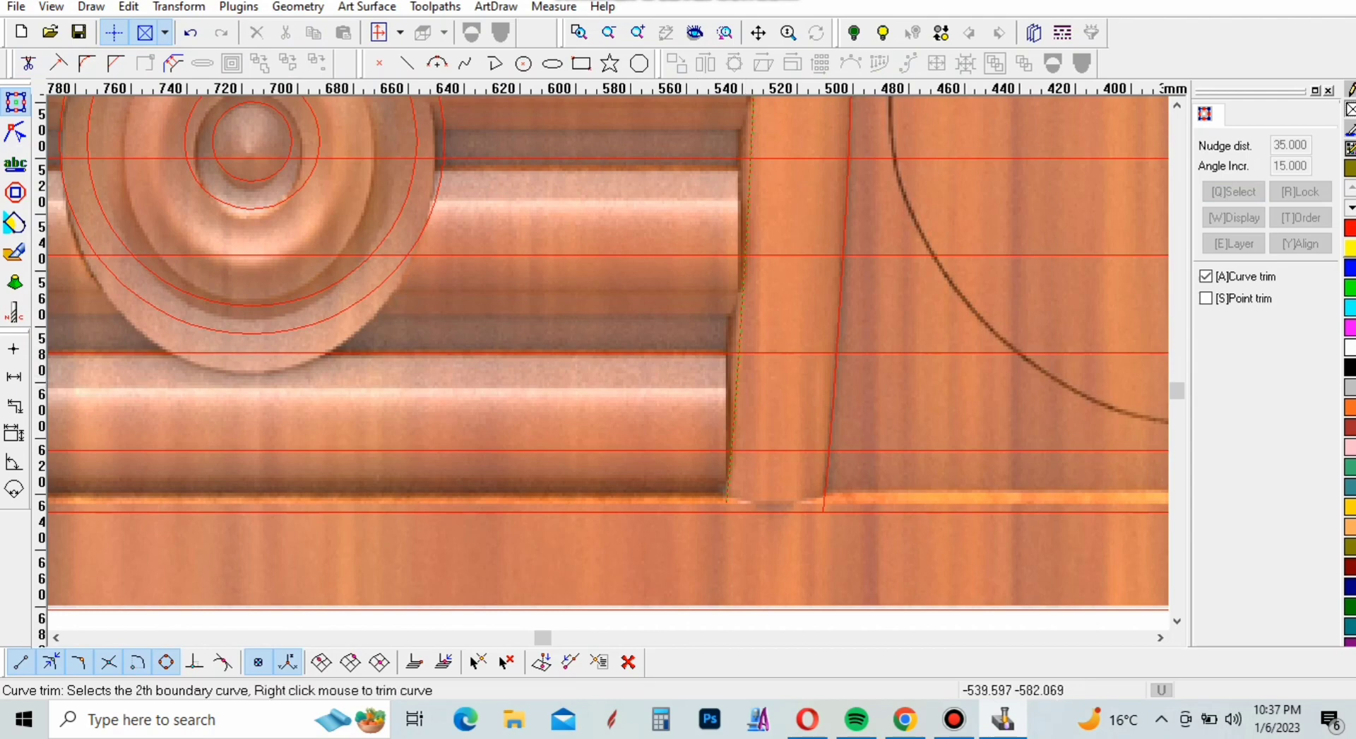
right_click(746, 396)
left_click(777, 453)
left_click(790, 348)
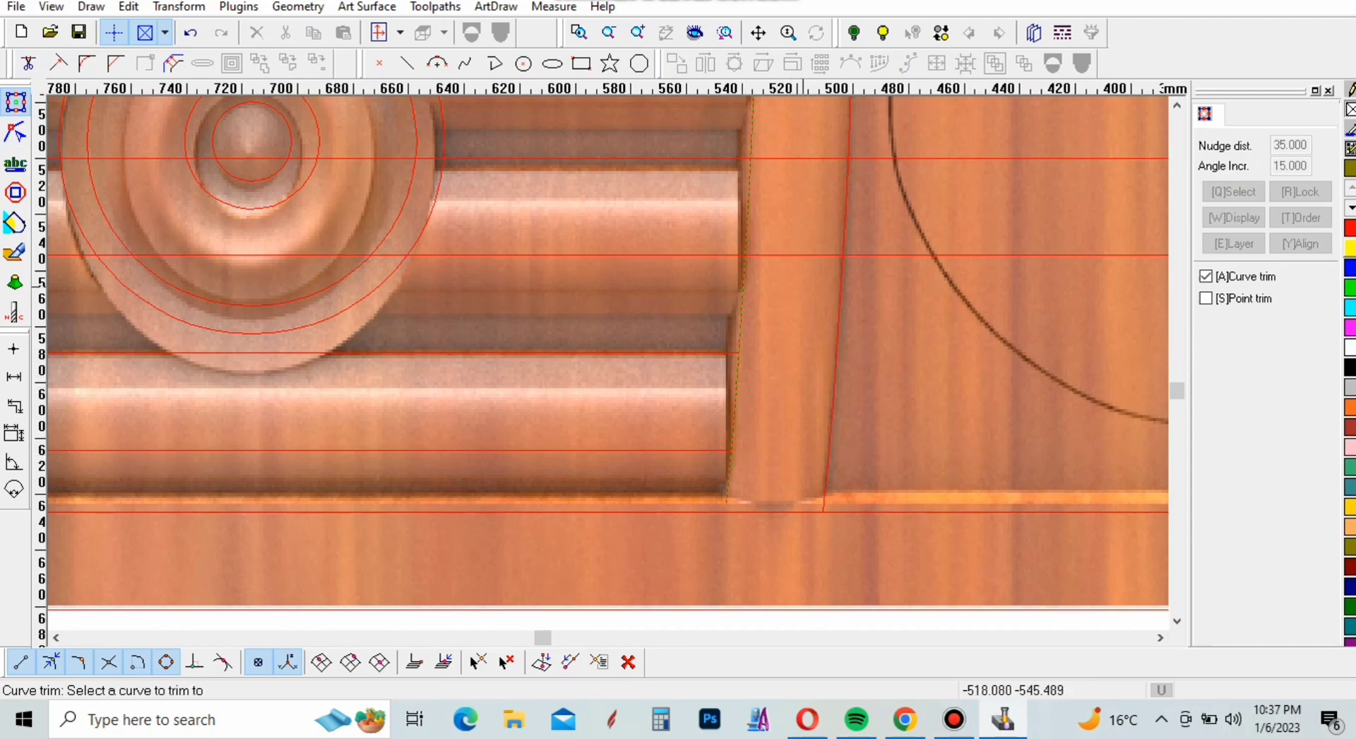
left_click(791, 255)
left_click(817, 159)
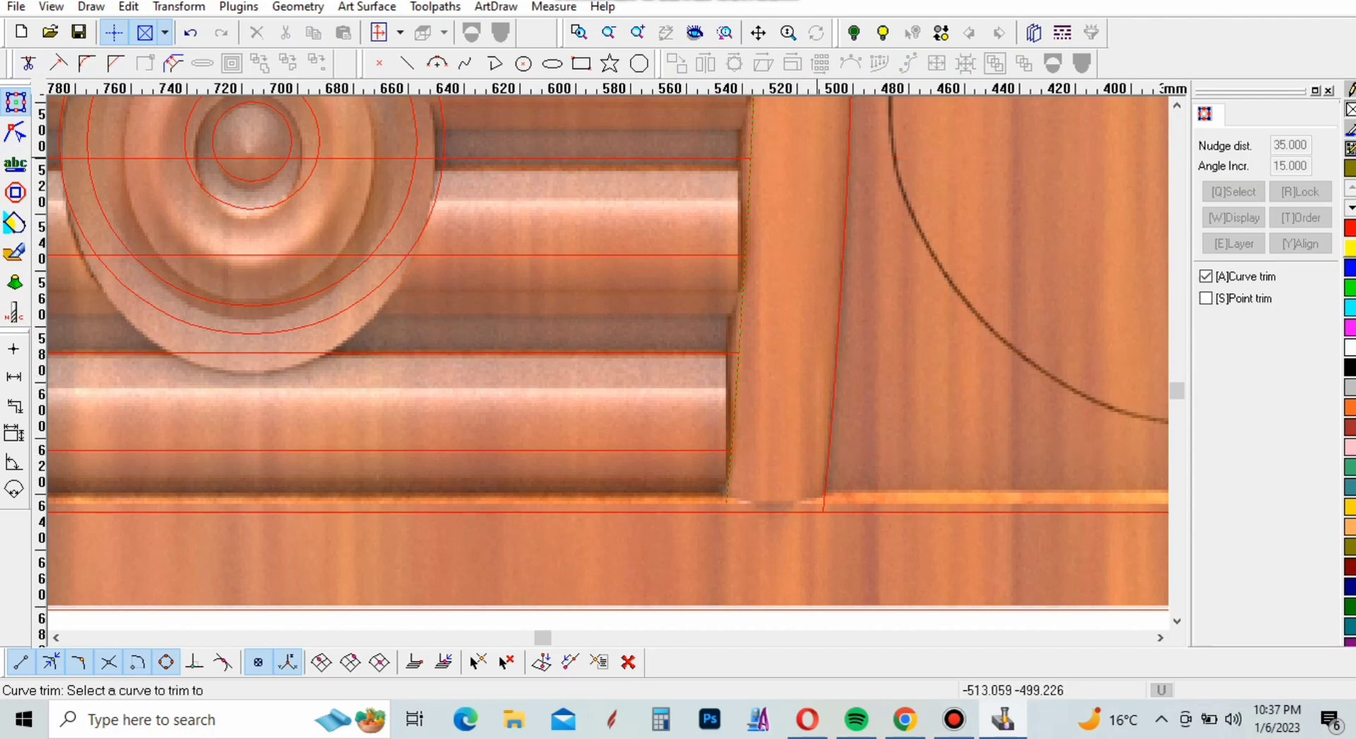
Trim away the parts right of the divider's left edge from the four slat lines between the lower and middle medallions
scroll(769, 490, "down", 4)
scroll(781, 363, "up", 4)
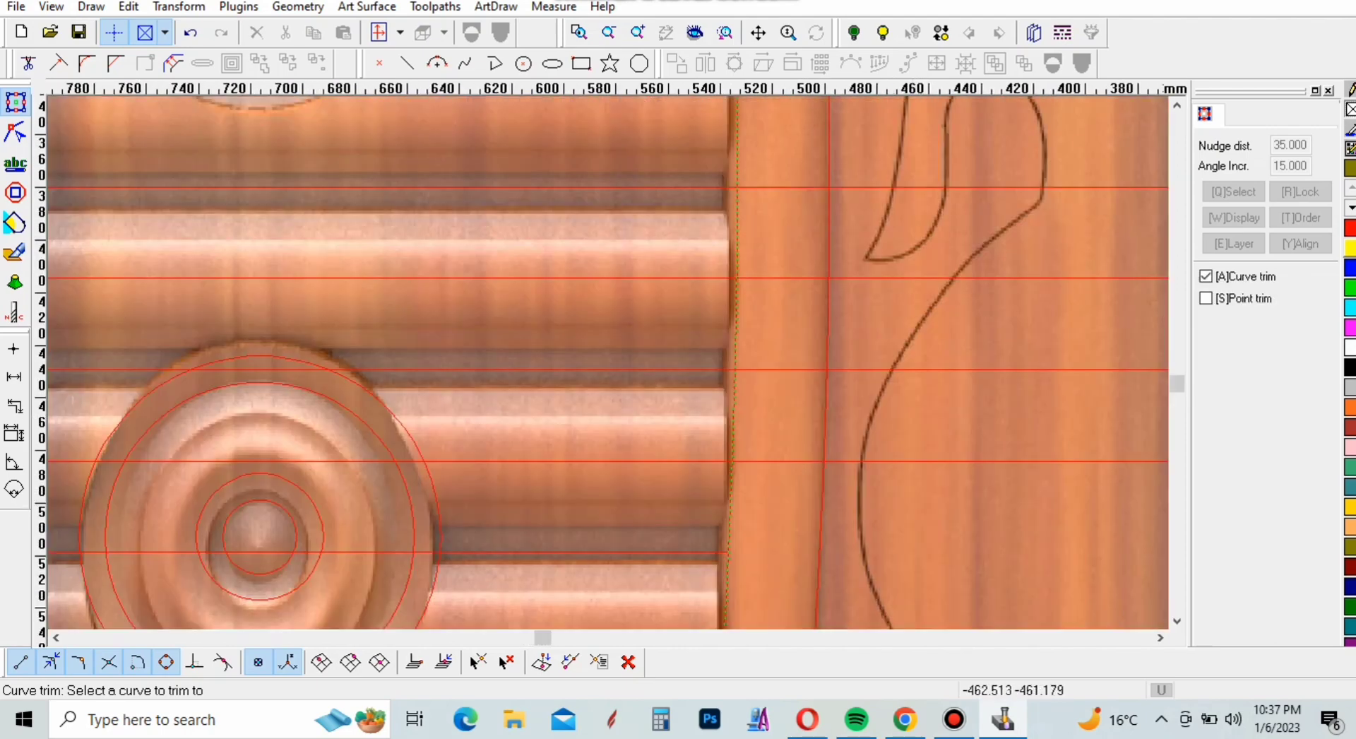
left_click(921, 461)
left_click(914, 369)
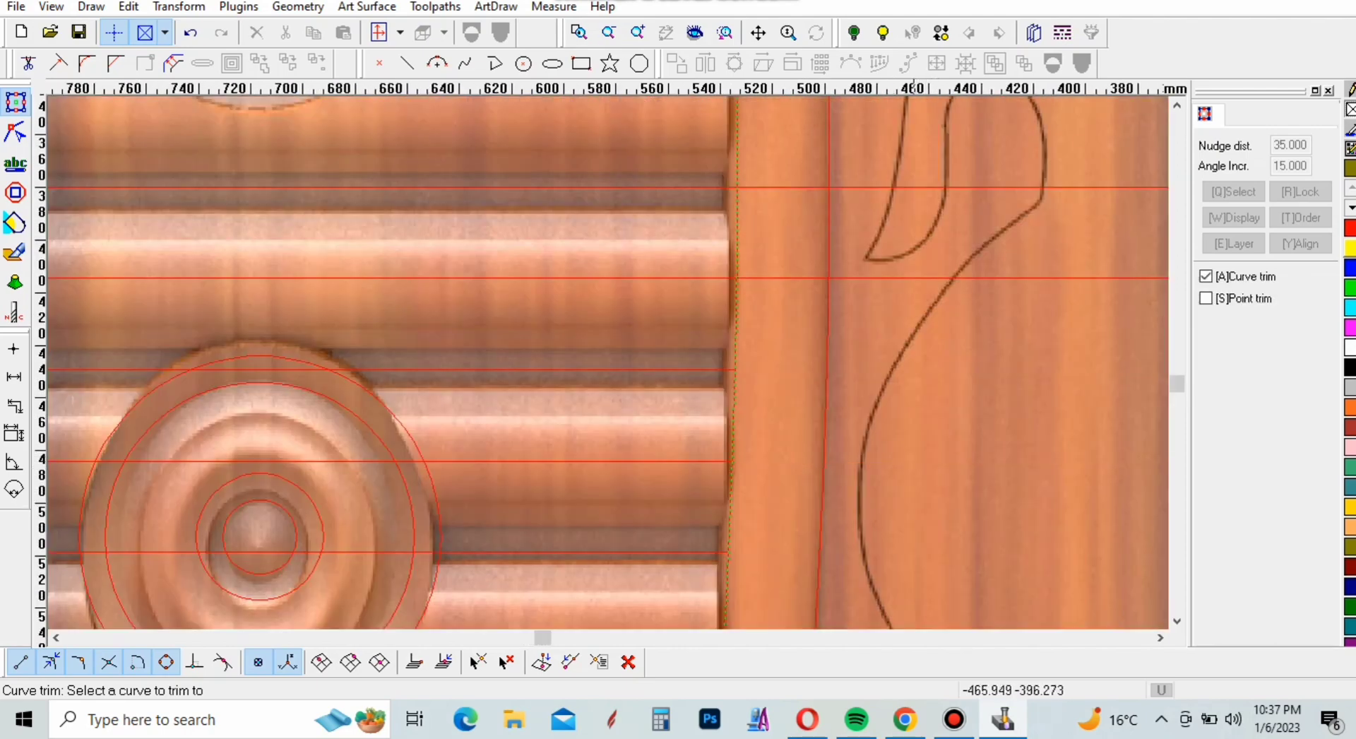
left_click(917, 278)
scroll(882, 565, "down", 4)
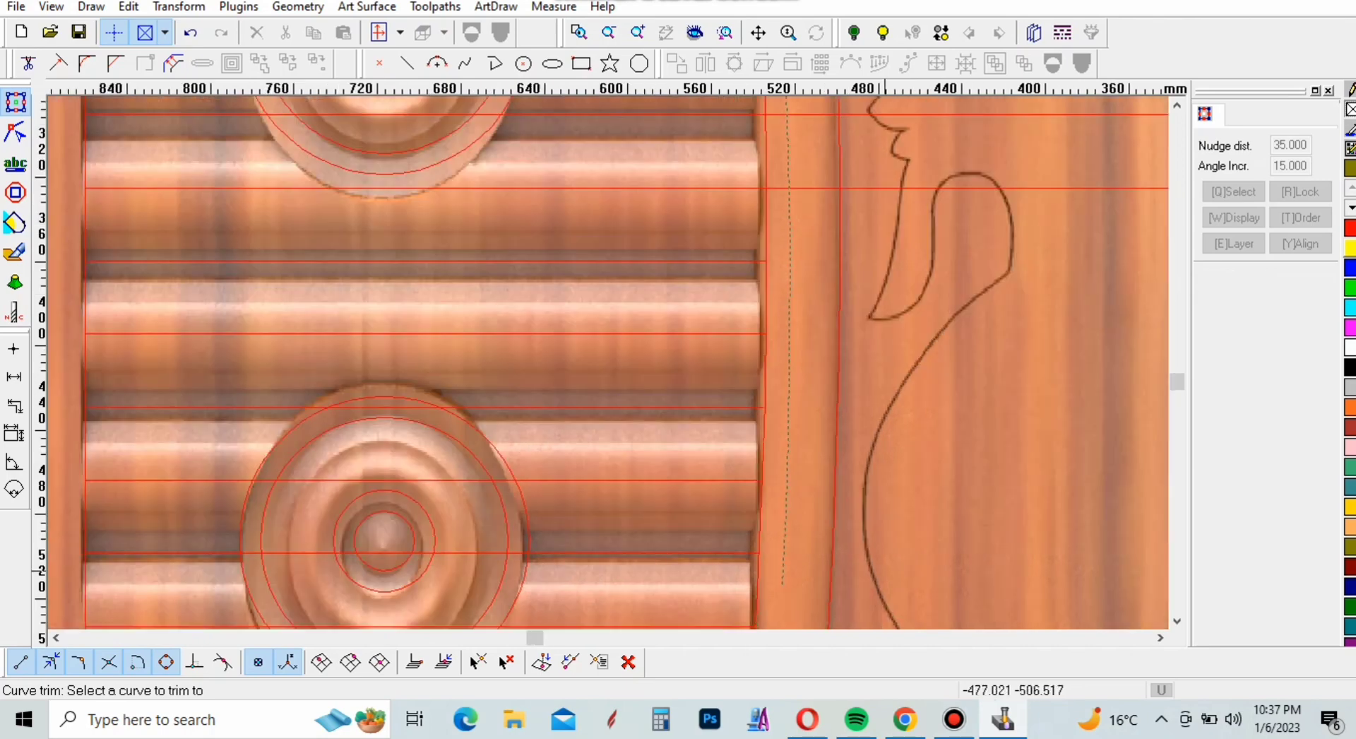
scroll(895, 290, "up", 5)
left_click(966, 412)
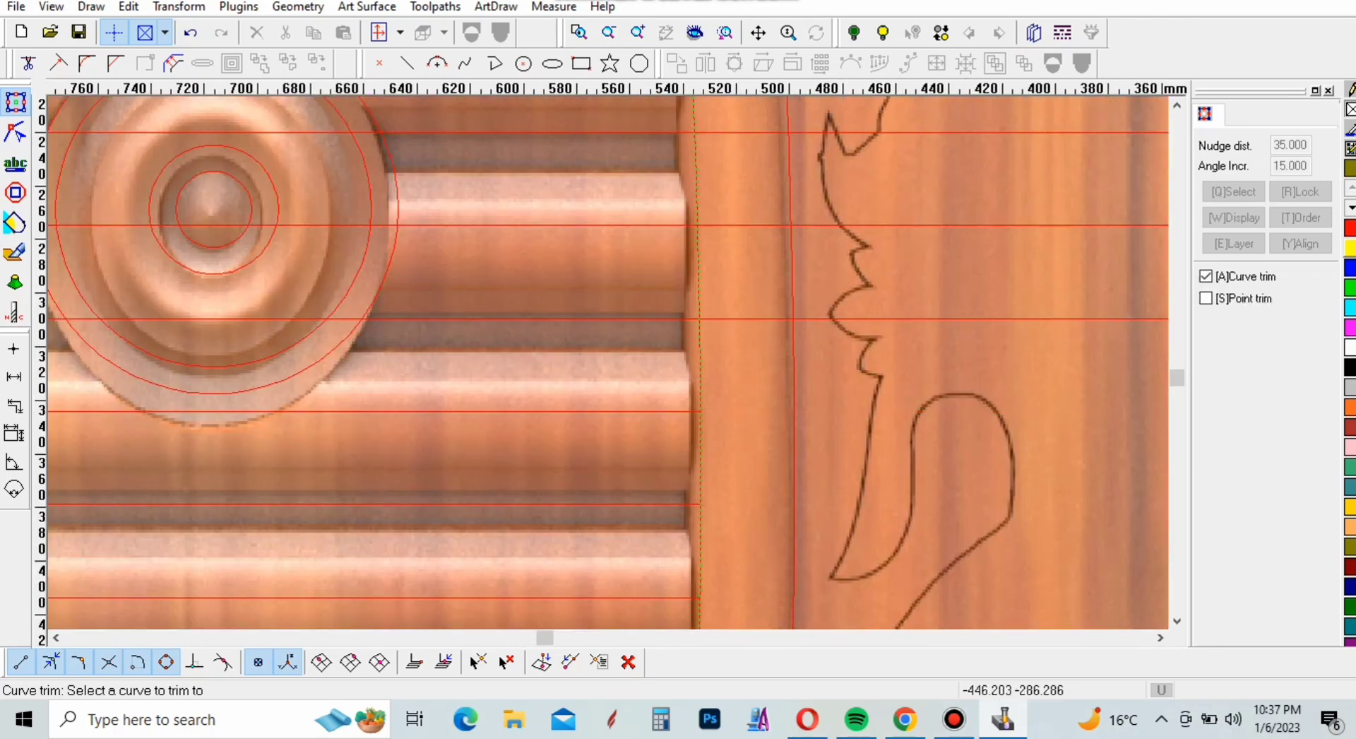
Trim the five slat lines across and just above the middle medallion back to the divider's left edge
left_click(909, 318)
left_click(907, 225)
scroll(904, 220, "down", 3)
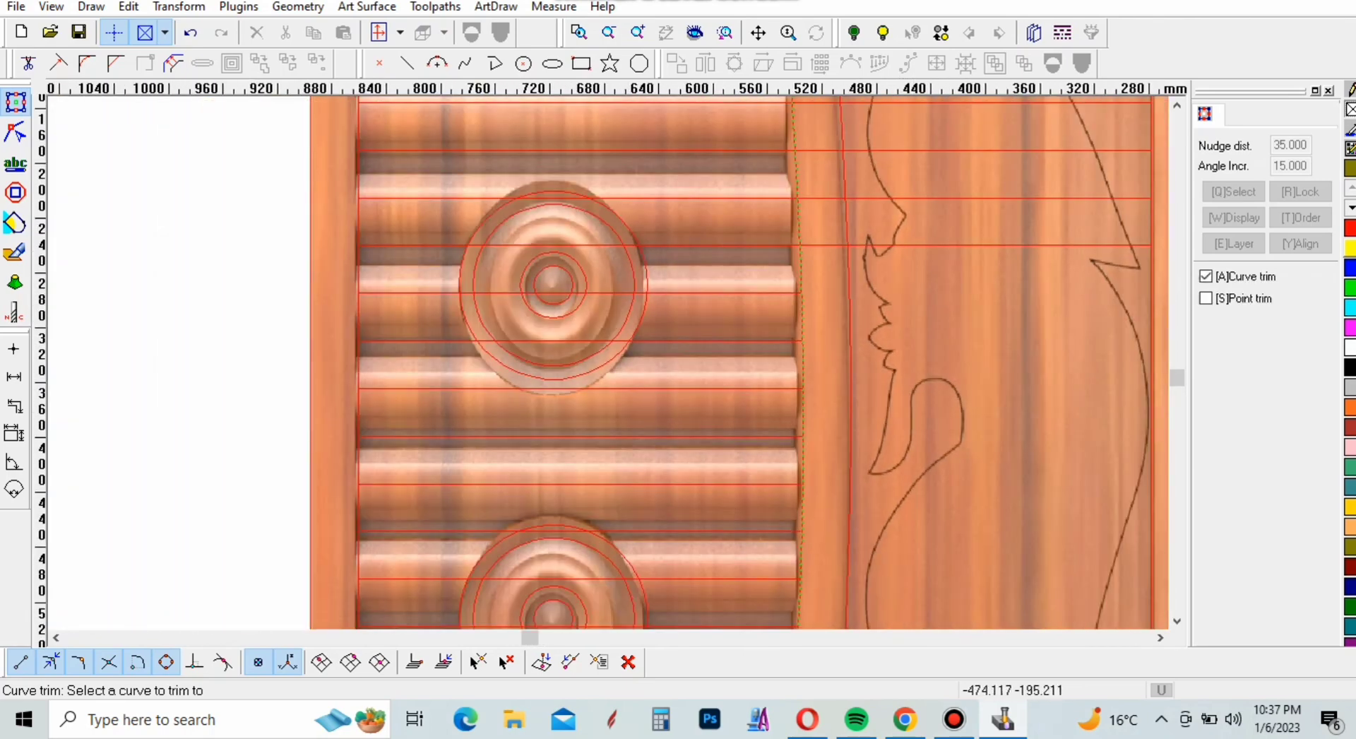
scroll(899, 217, "up", 2)
left_click(898, 216)
left_click(872, 134)
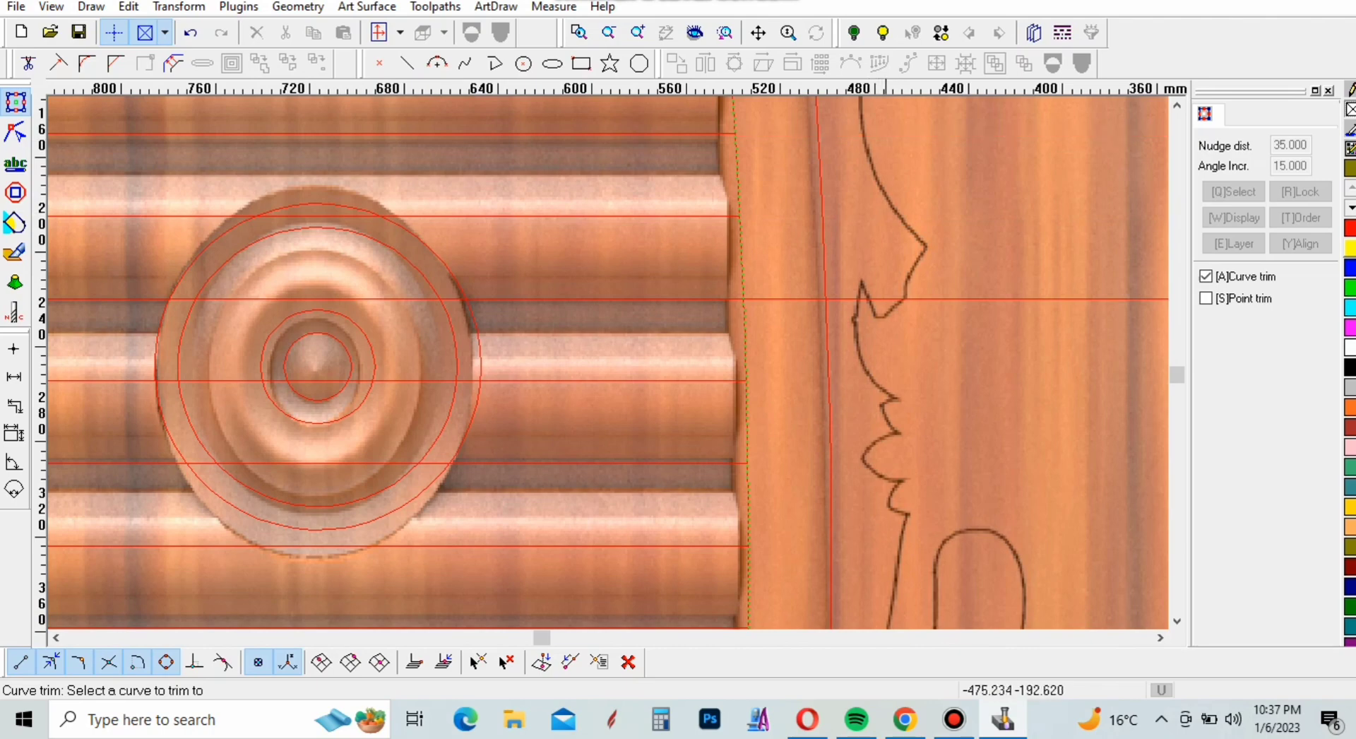
left_click(907, 299)
Trim the next six slat lines, up to the top of the upper medallion, back to the divider's left edge
scroll(894, 424, "down", 6)
scroll(882, 213, "up", 3)
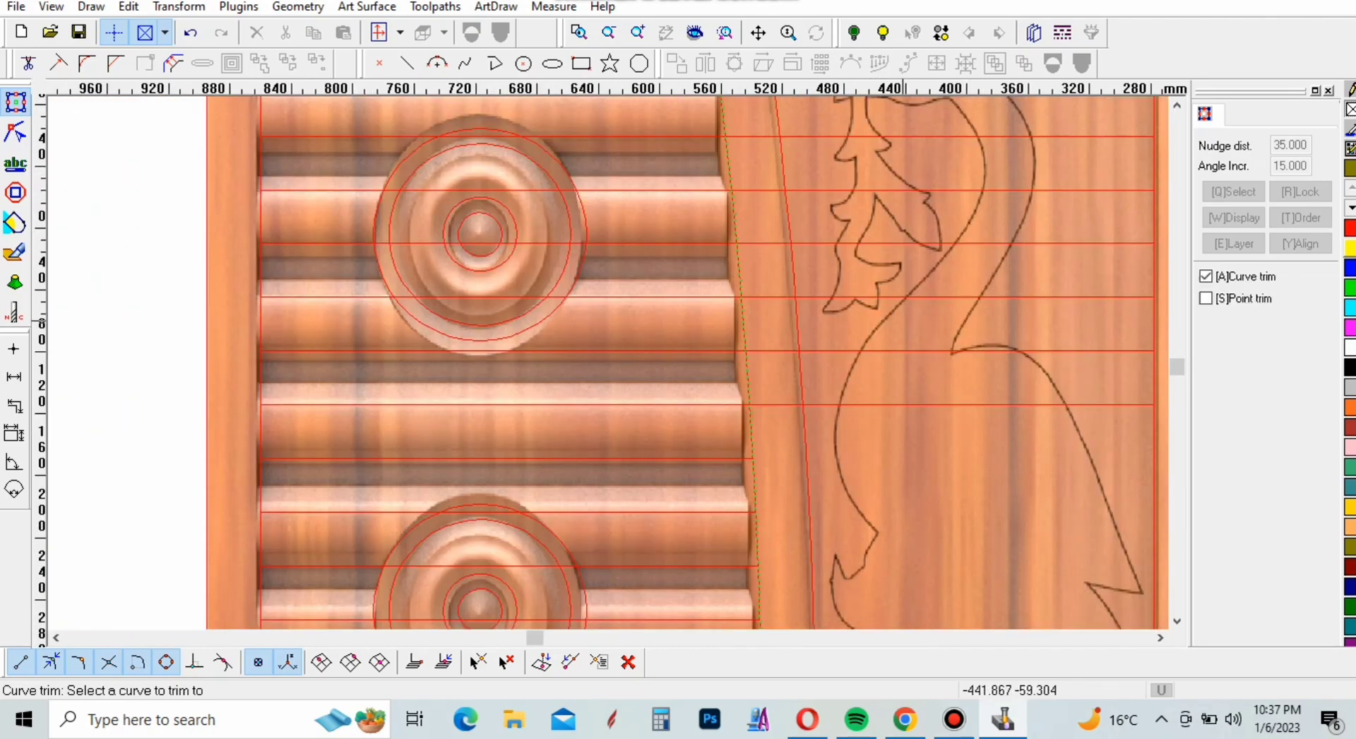
left_click(911, 404)
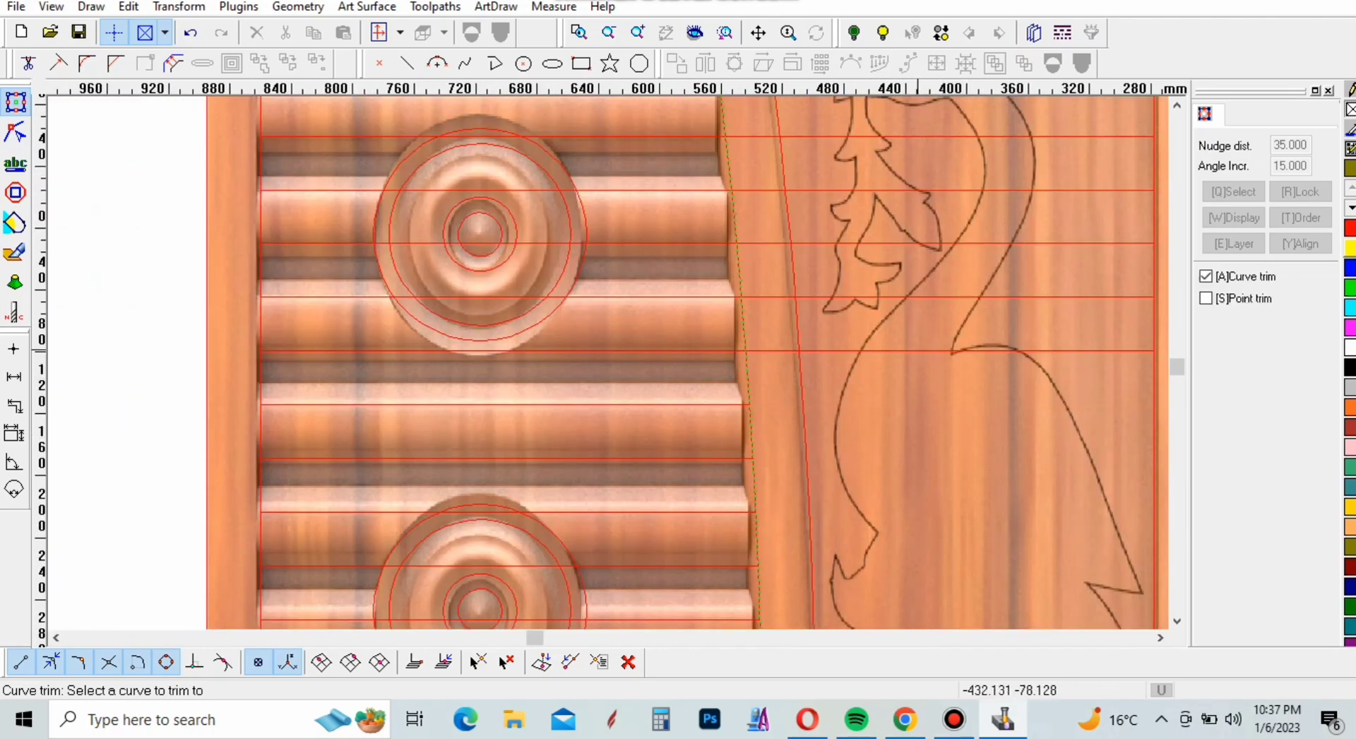
left_click(918, 351)
left_click(907, 297)
left_click(896, 243)
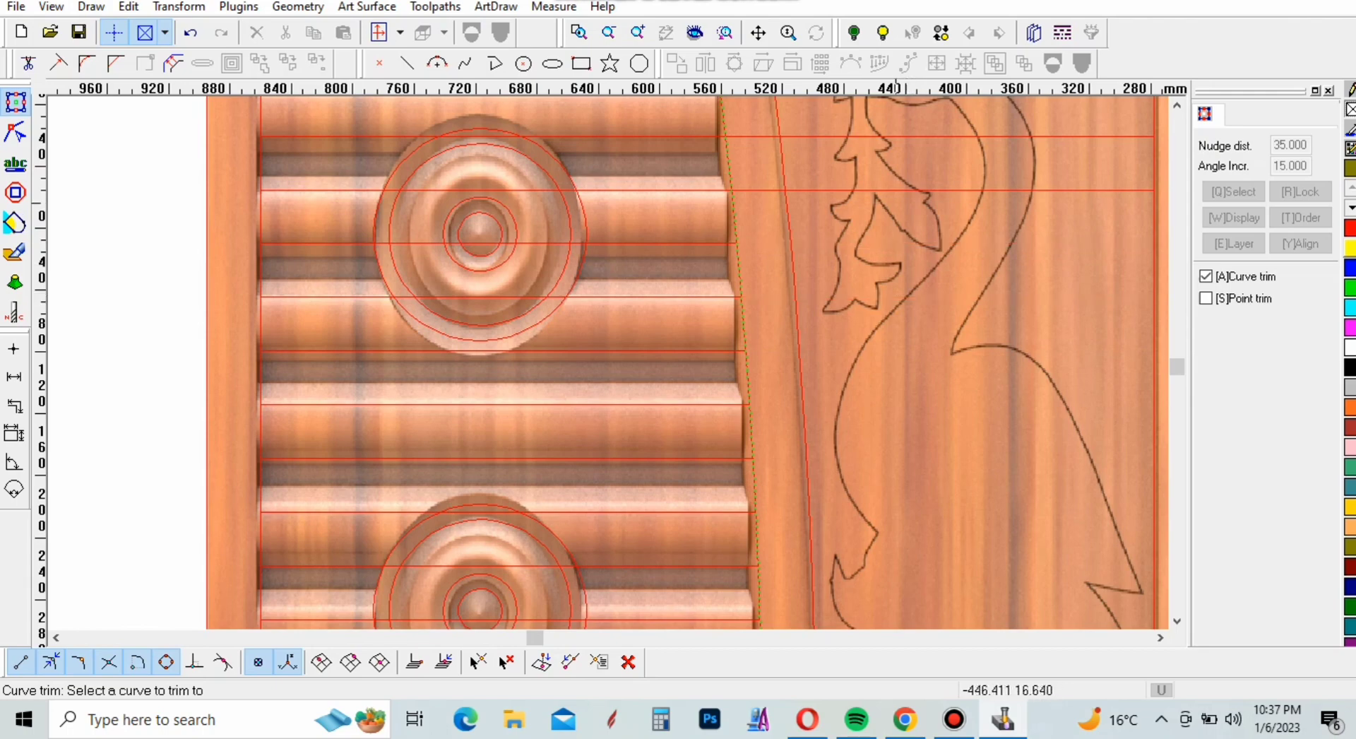
left_click(896, 189)
left_click(896, 137)
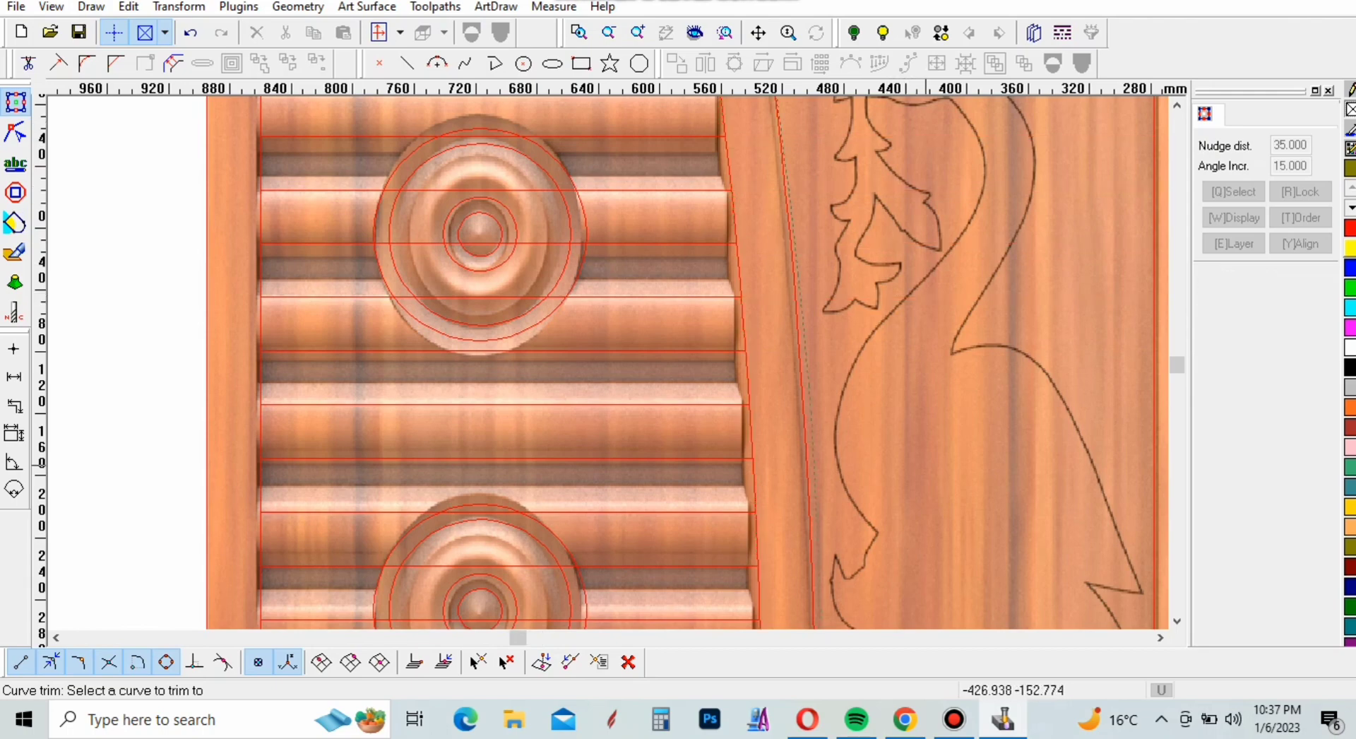
Trim the six slat lines from above the upper medallion to the middle of the lowest star at the divider's left edge
scroll(924, 509, "down", 6)
scroll(906, 308, "up", 6)
left_click(956, 587)
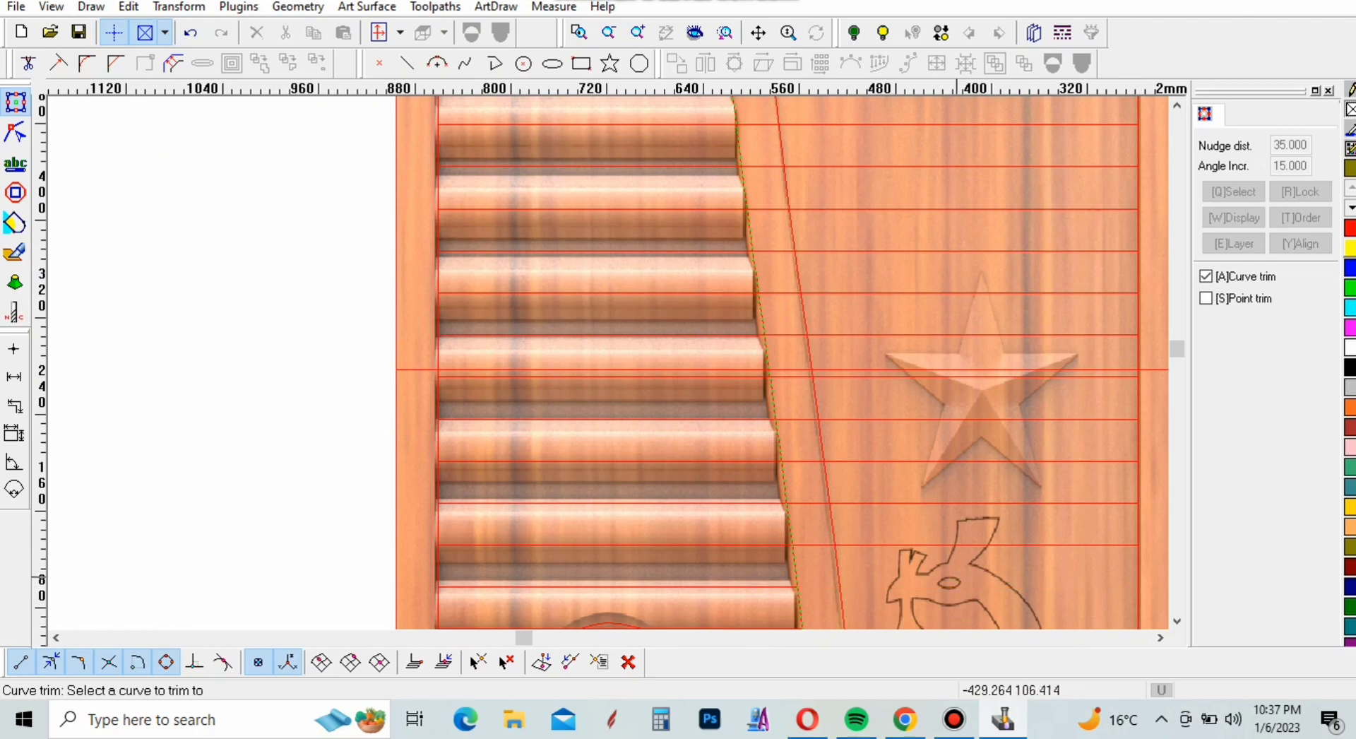
left_click(950, 545)
left_click(931, 502)
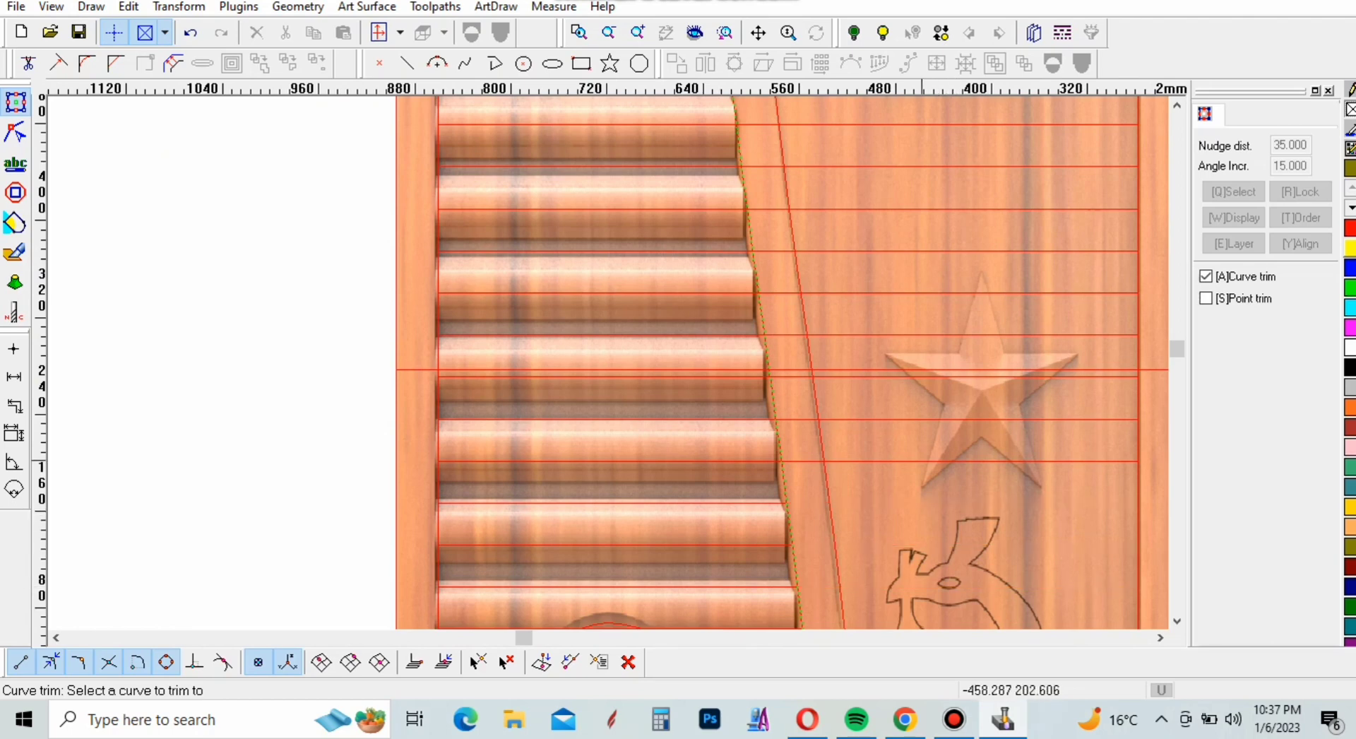
left_click(925, 461)
left_click(922, 420)
left_click(906, 376)
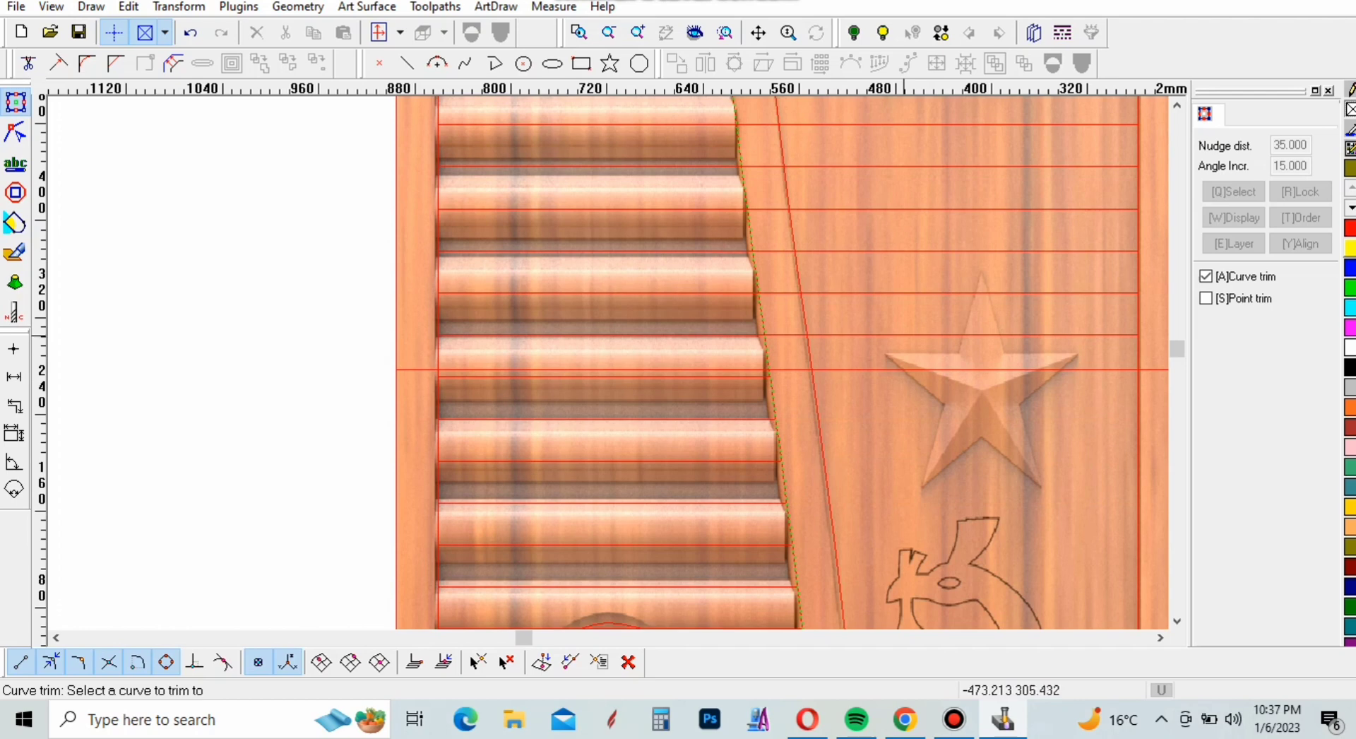
Trim the six slat lines from the lowest star's upper half upward, removing their parts right of the divider's left edge
left_click(911, 334)
left_click(899, 293)
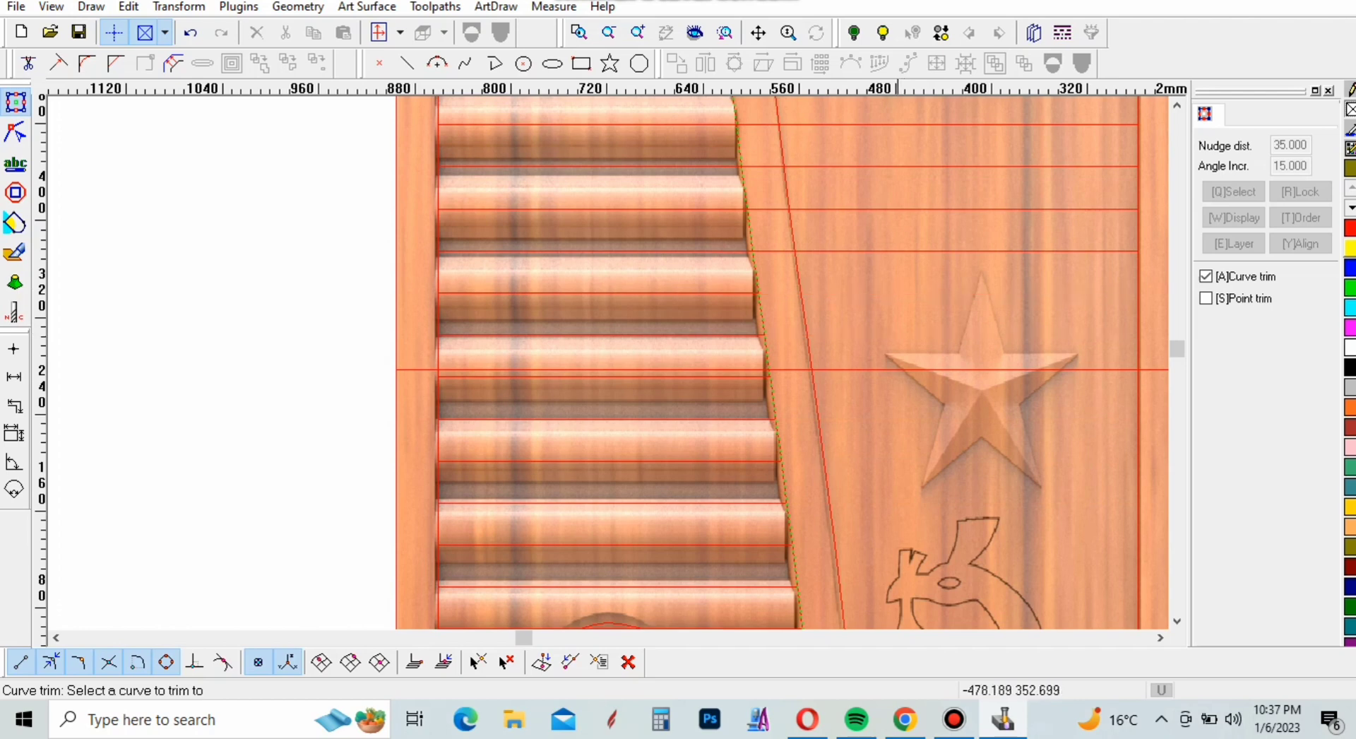
left_click(898, 251)
left_click(886, 210)
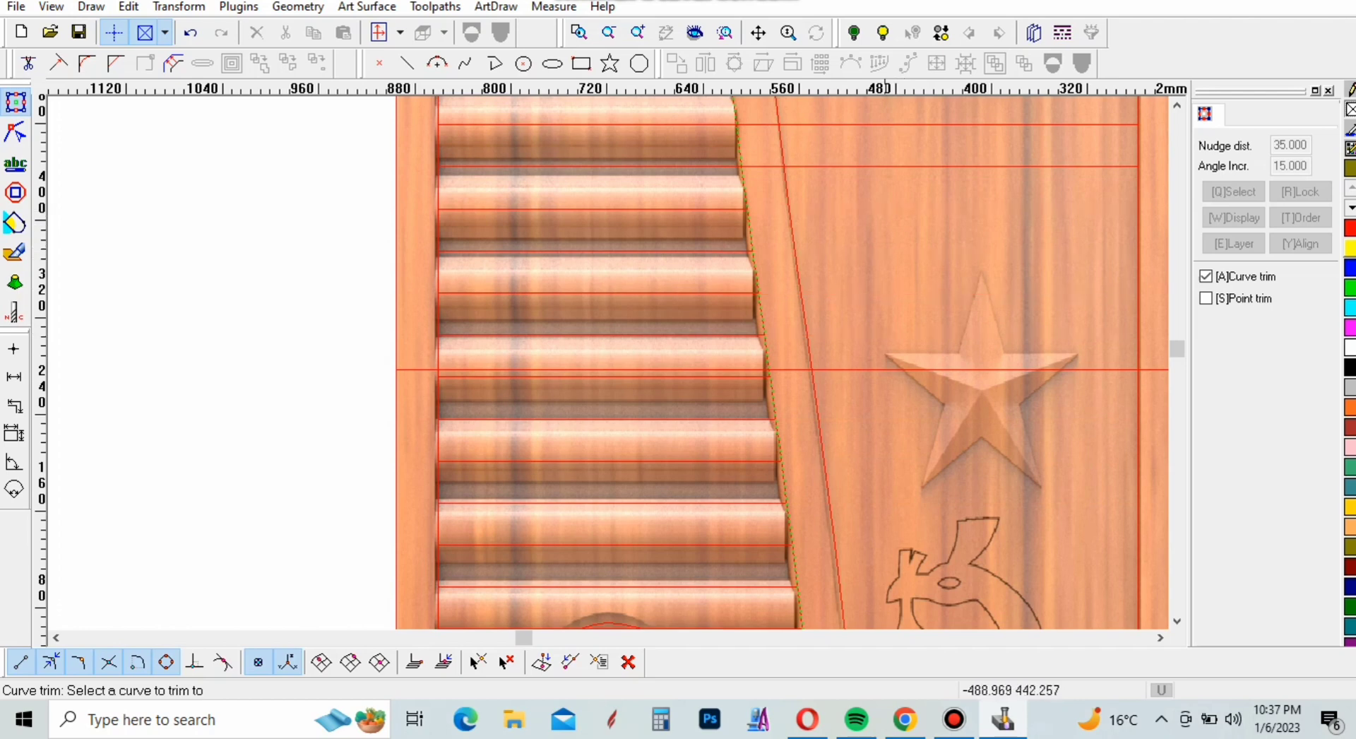
left_click(885, 166)
left_click(880, 124)
right_click(913, 438)
Trim the five slat lines at the height of the middle star back to the divider's left edge
scroll(919, 466, "down", 5)
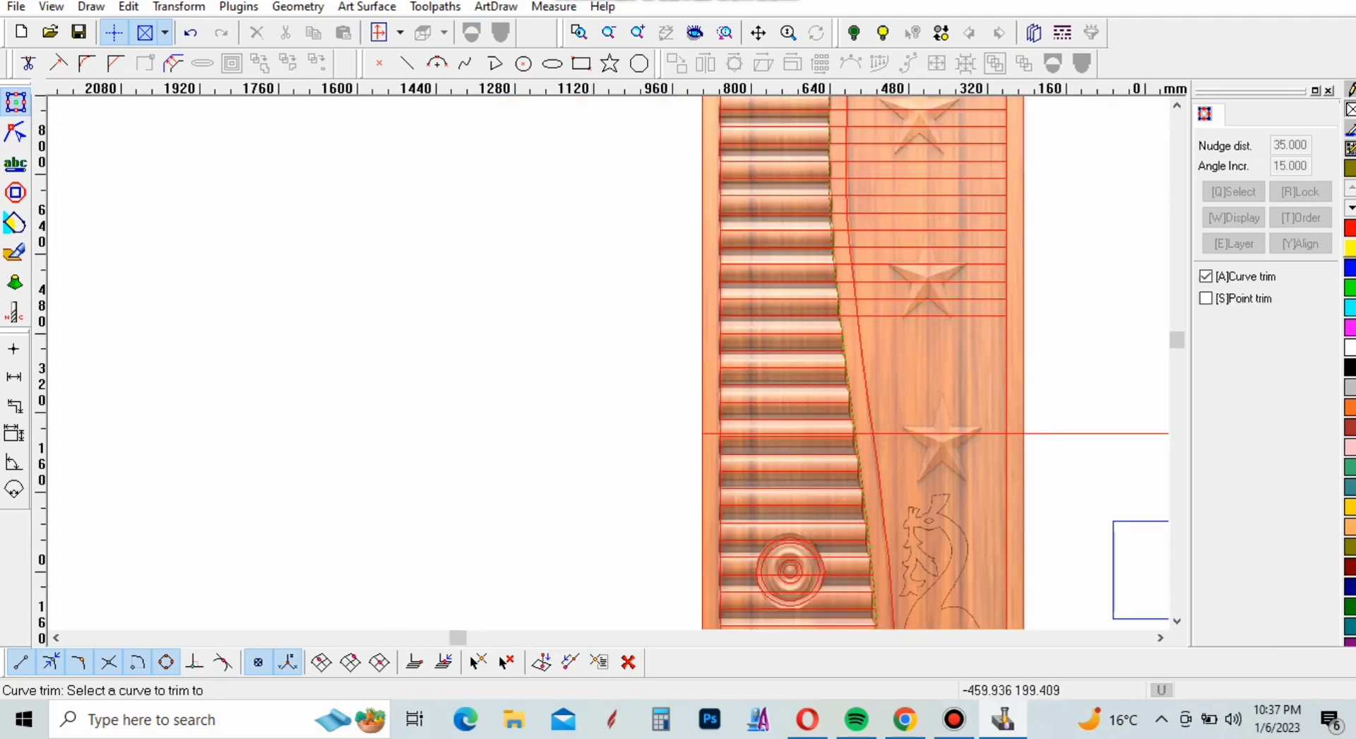
scroll(930, 382, "up", 1)
scroll(931, 308, "up", 3)
left_click(937, 292)
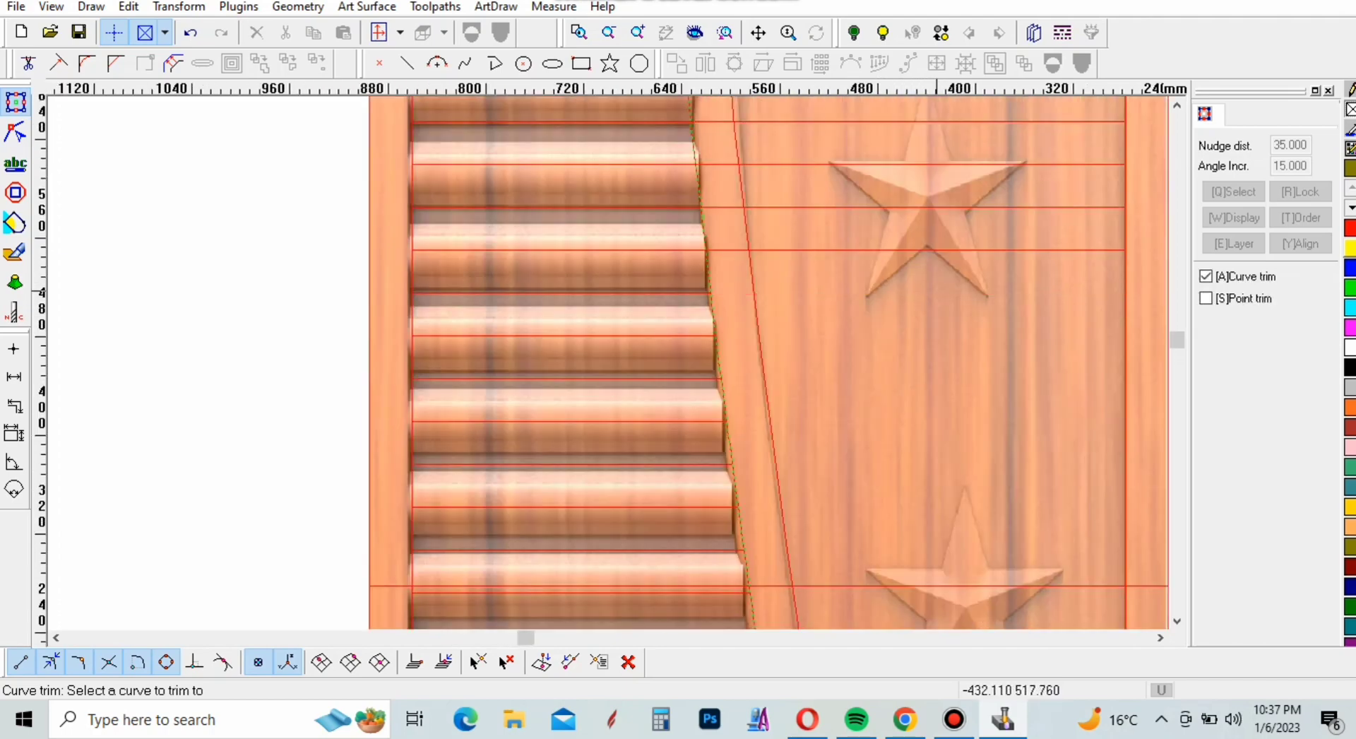
left_click(948, 250)
left_click(949, 208)
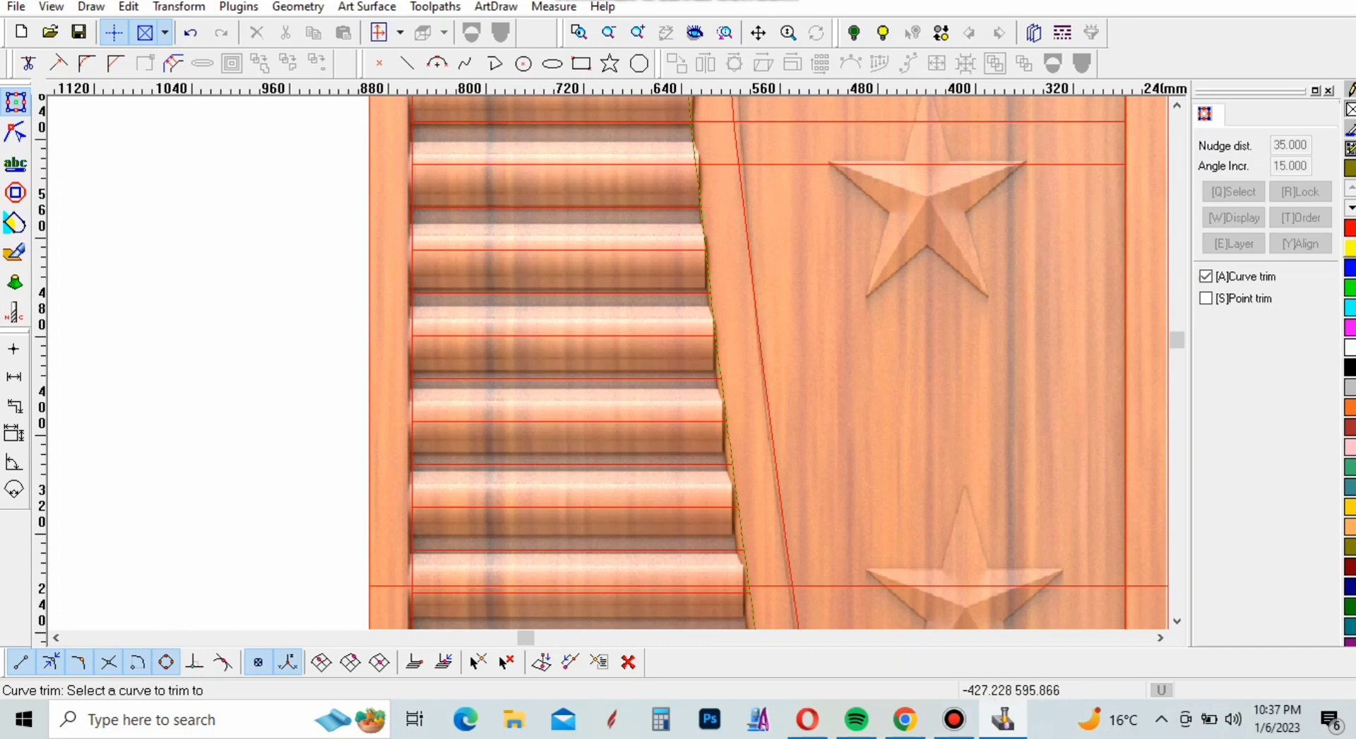
left_click(934, 165)
left_click(941, 121)
Trim the five slat lines between the middle and top stars back to the divider's left edge
scroll(939, 113, "down", 7)
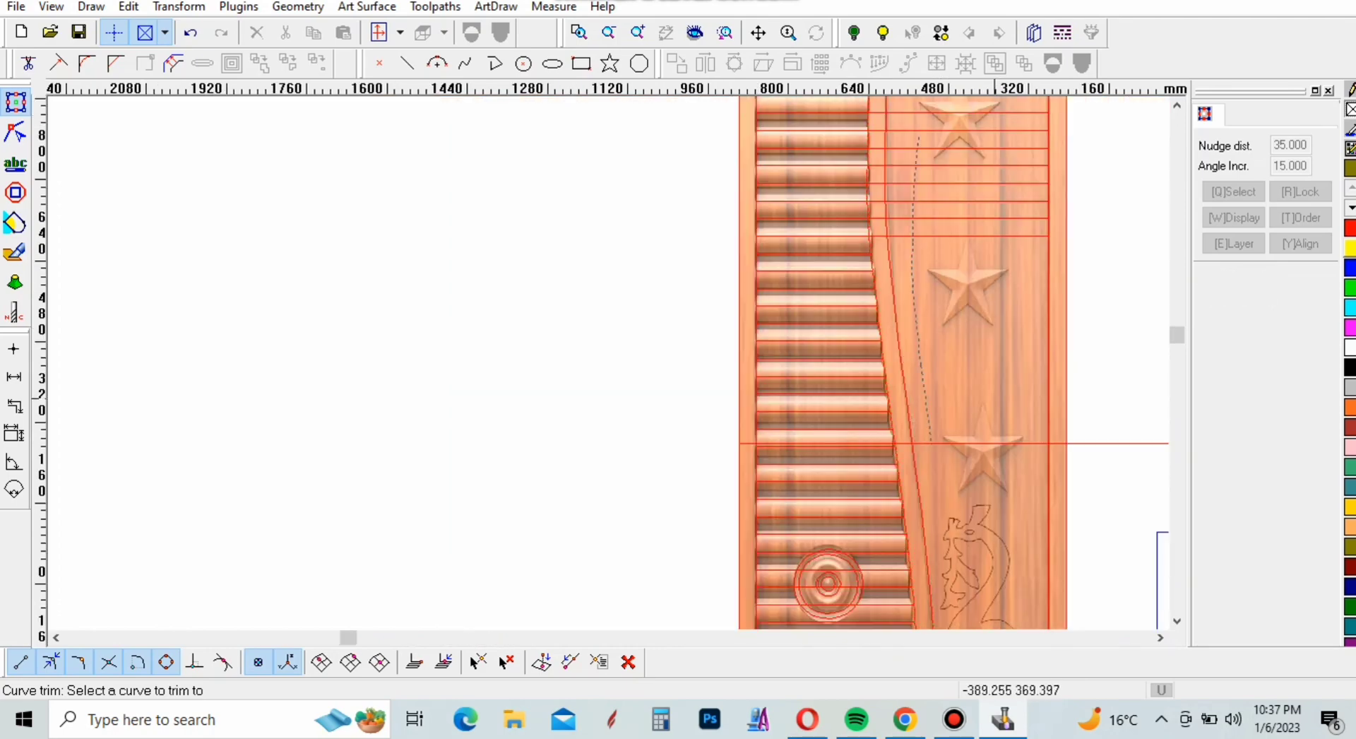
scroll(969, 253, "up", 3)
scroll(1013, 459, "up", 2)
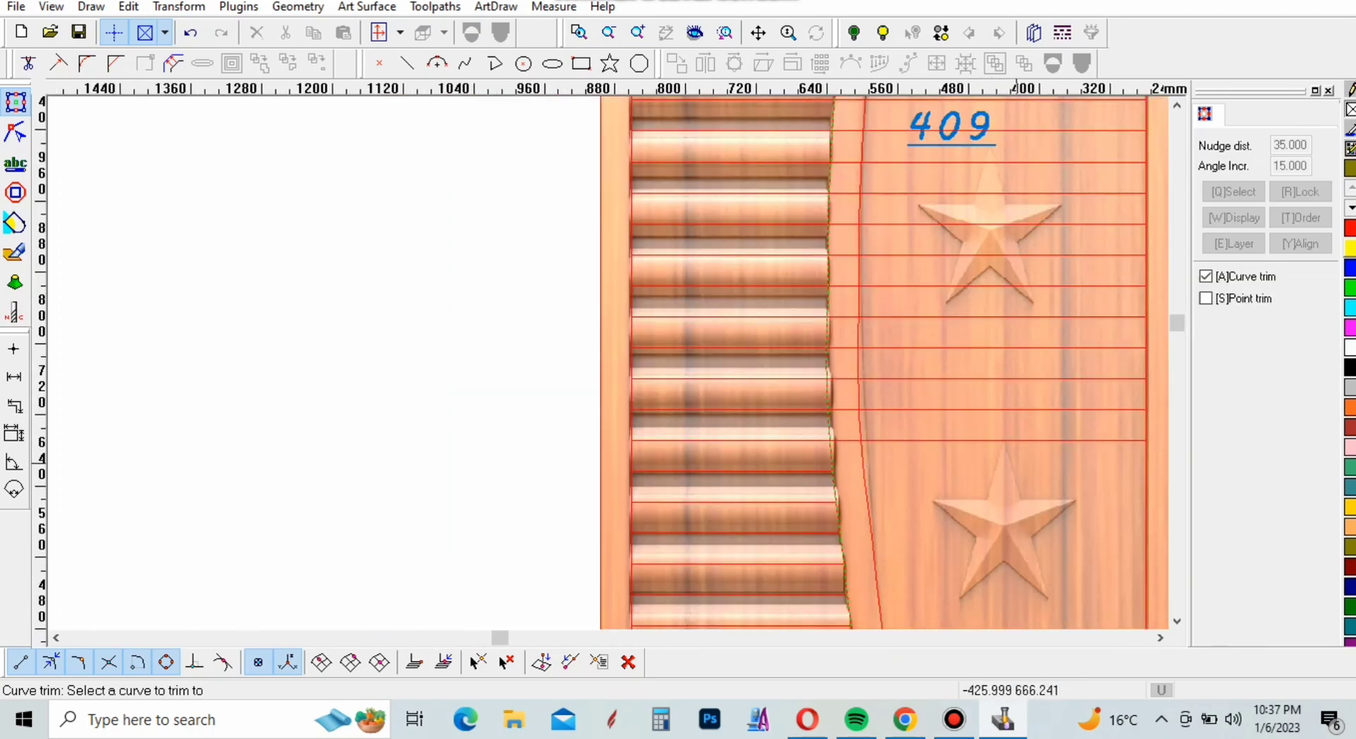
left_click(1009, 439)
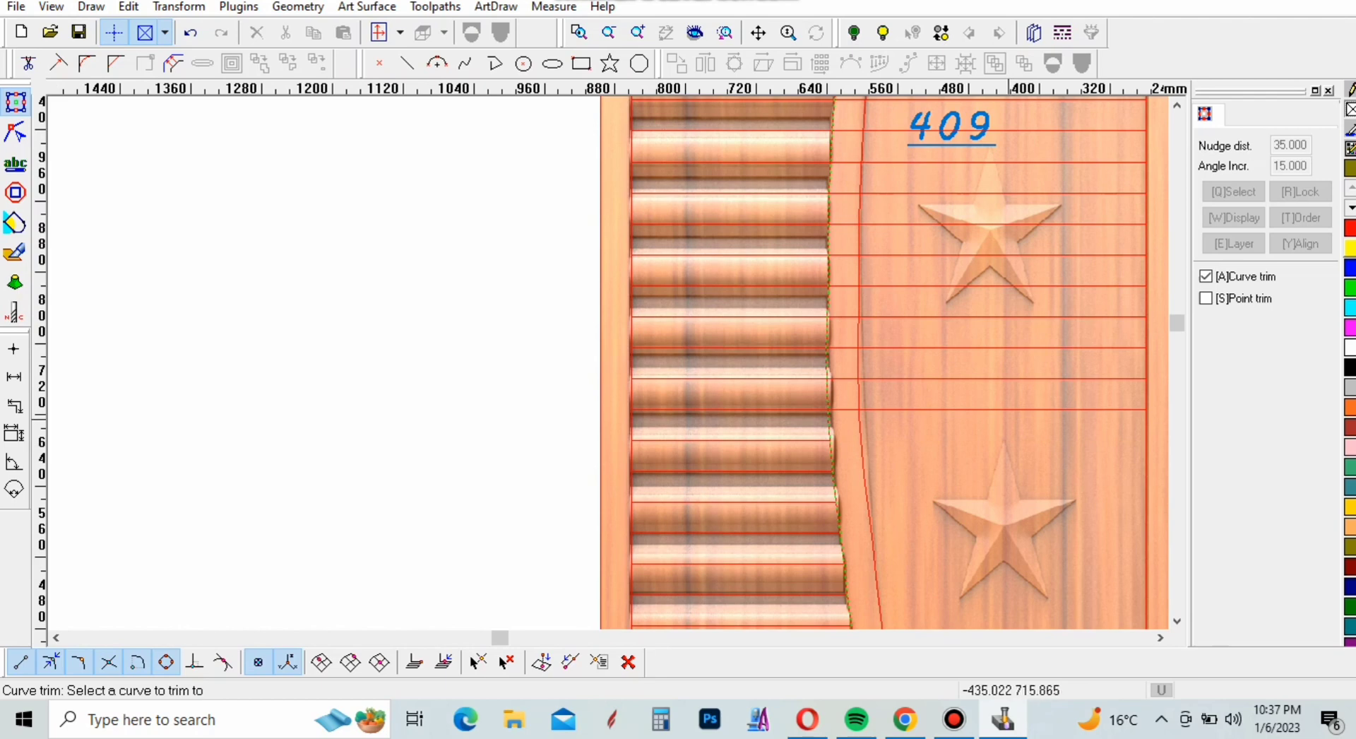
left_click(1008, 409)
left_click(1017, 379)
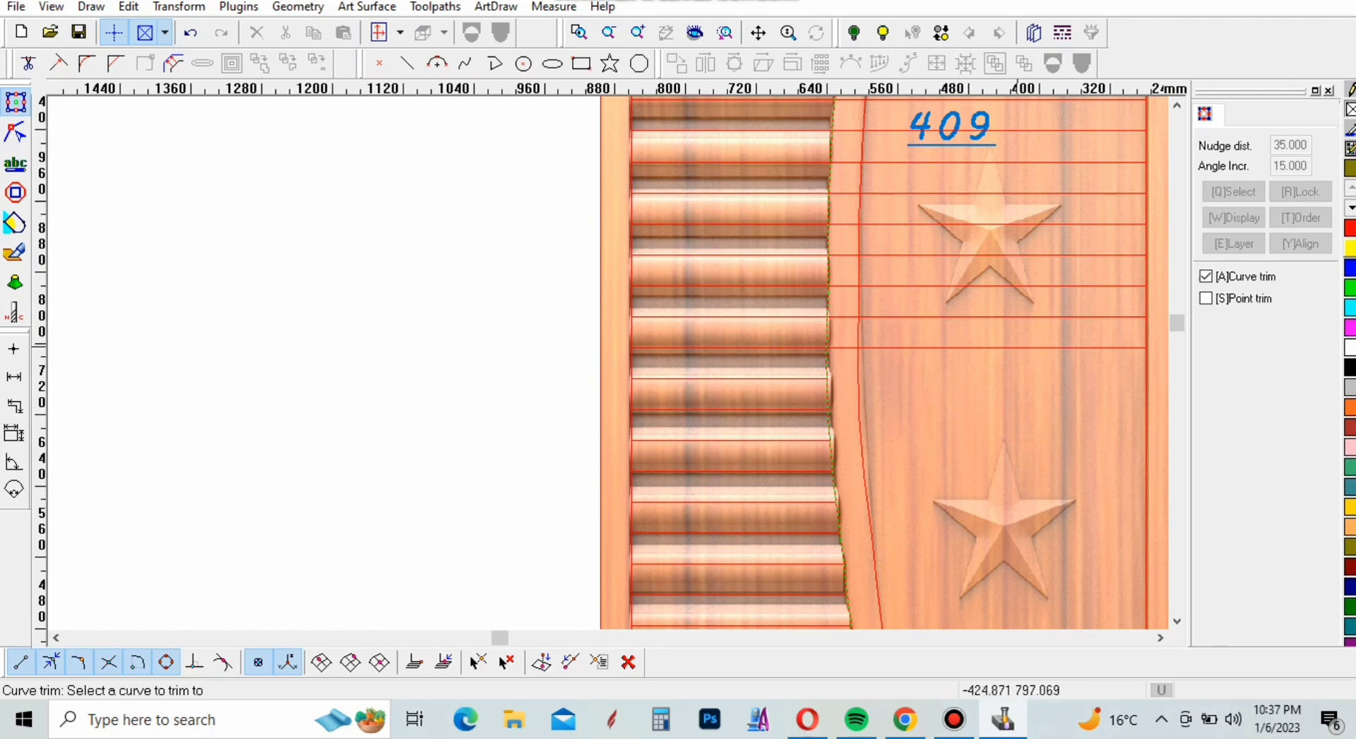
left_click(1016, 348)
left_click(1014, 318)
Trim the six slat lines crossing the top star and the number 409 back to the divider's left edge
left_click(1014, 286)
left_click(1014, 256)
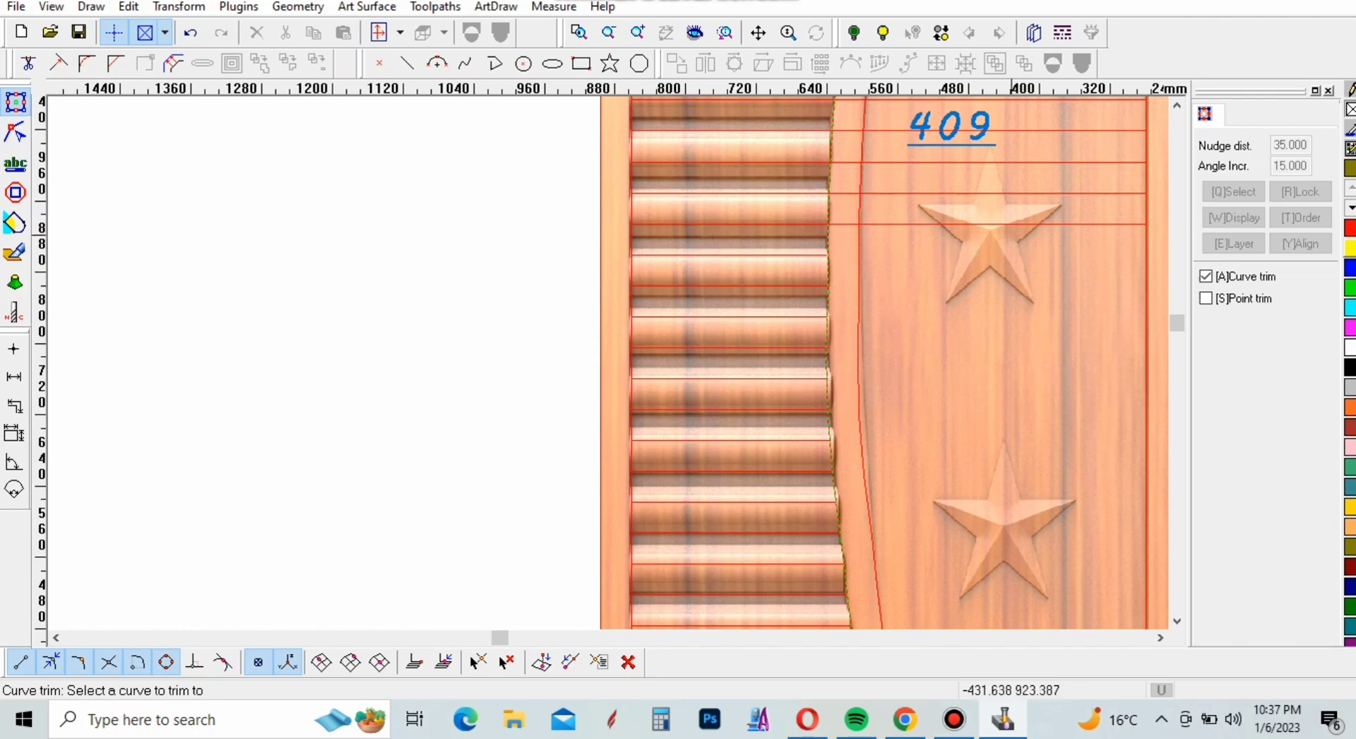
left_click(1014, 224)
left_click(1014, 192)
left_click(1008, 162)
left_click(1009, 132)
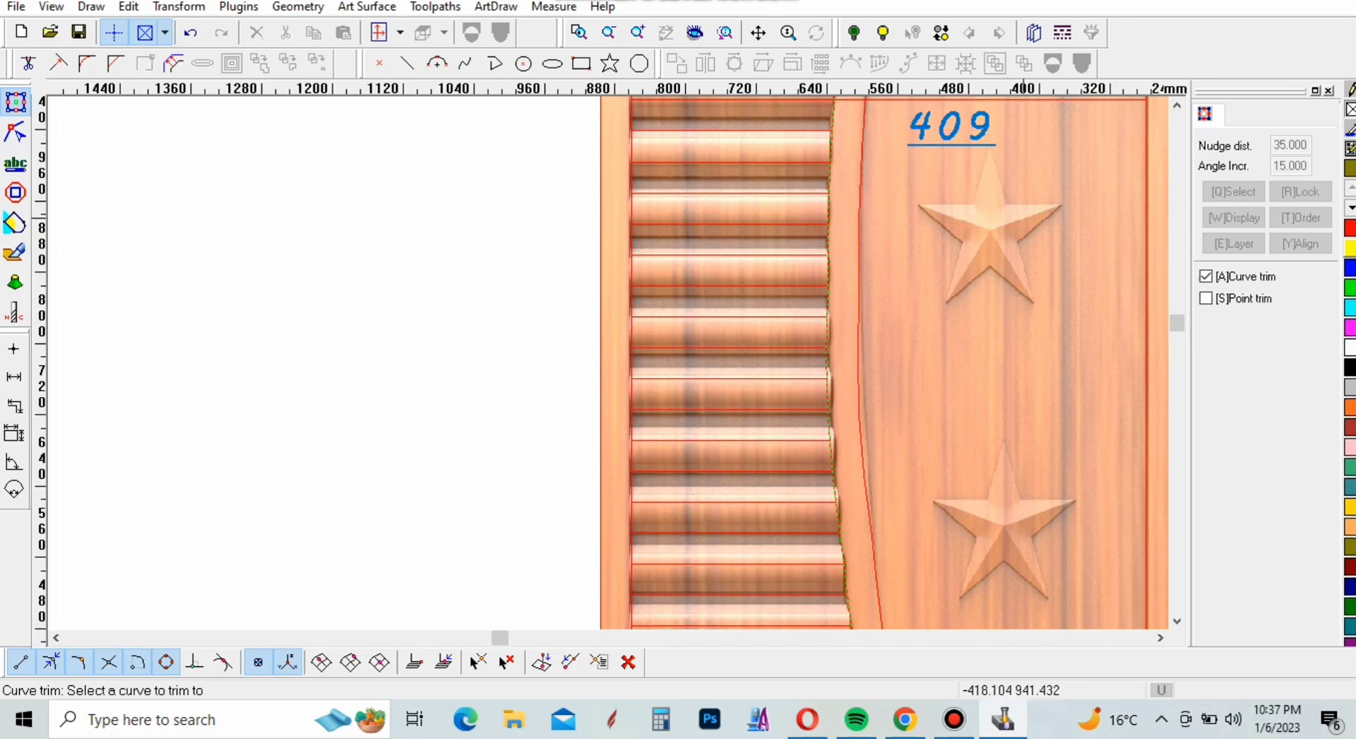
Trim the last three slat lines above the number 409 at the divider's left edge and end the trimming
scroll(1075, 575, "down", 3)
scroll(1050, 303, "up", 3)
scroll(1054, 278, "up", 1)
left_click(1045, 409)
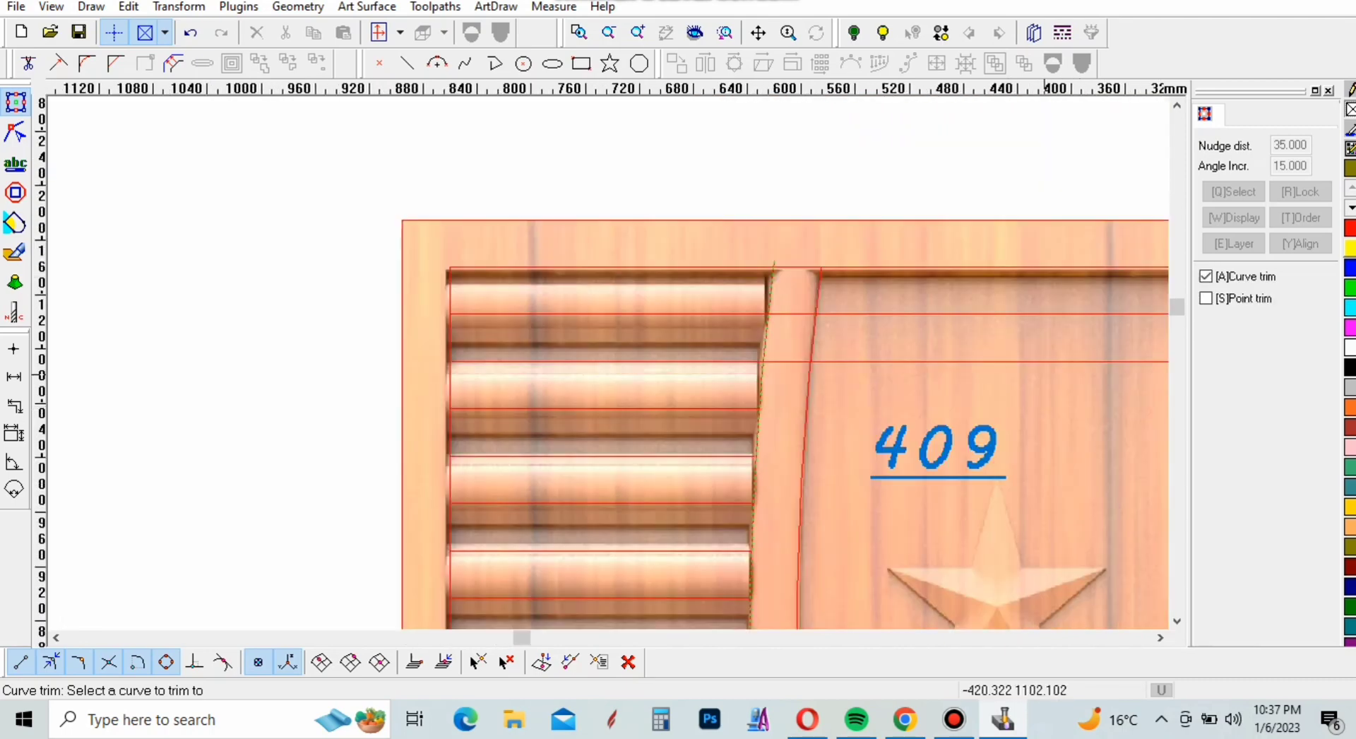
left_click(1038, 361)
left_click(1034, 314)
scroll(895, 315, "down", 2)
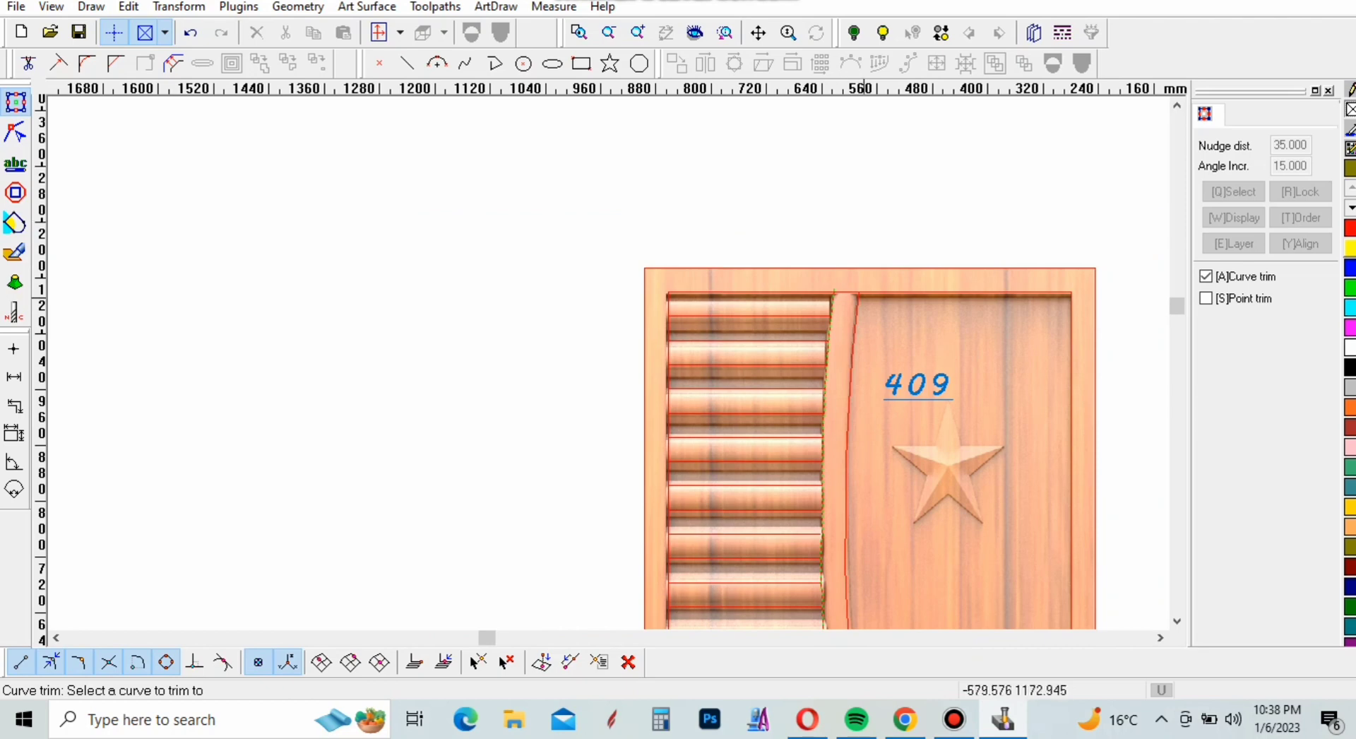
scroll(841, 291, "up", 4)
right_click(765, 231)
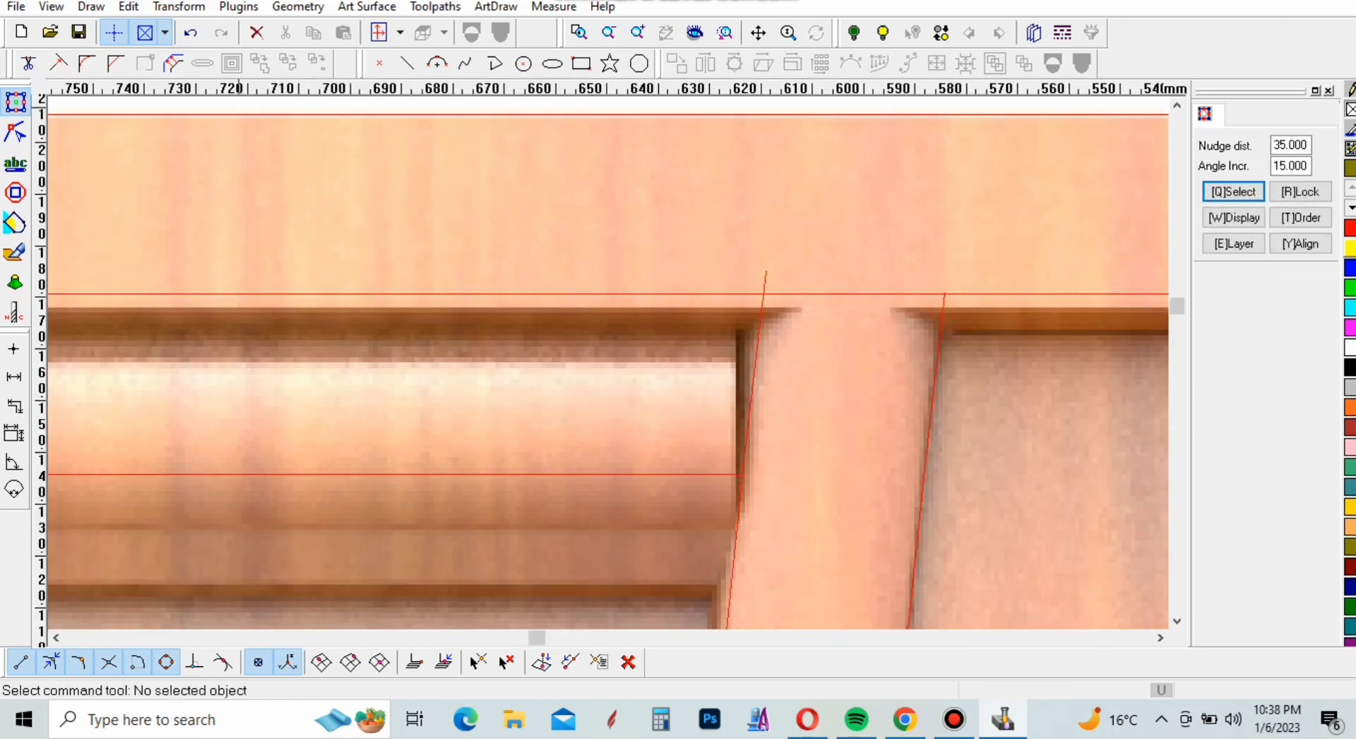
Using the recessed panel's top line as the boundary, trim off the overshooting upper end of the divider's left edge
left_click(29, 64)
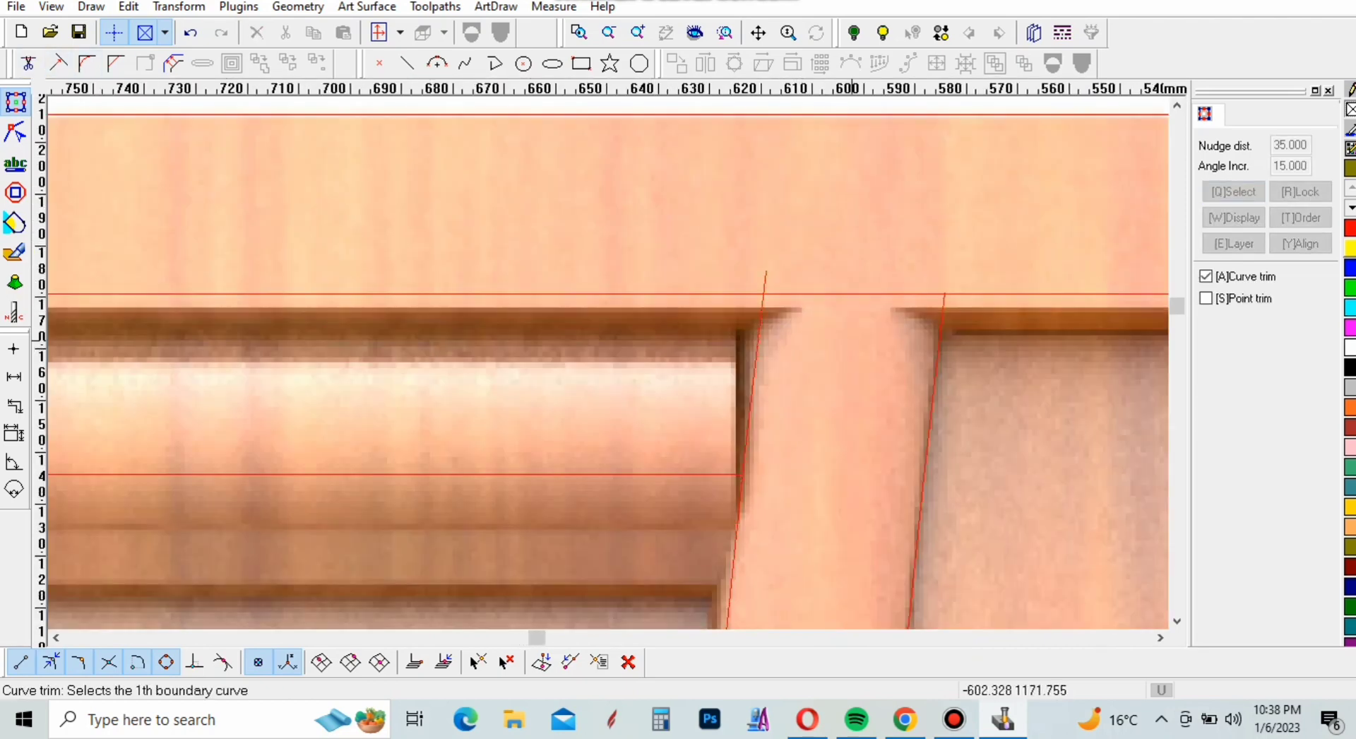
left_click(853, 294)
right_click(788, 289)
left_click(766, 284)
scroll(754, 286, "down", 3)
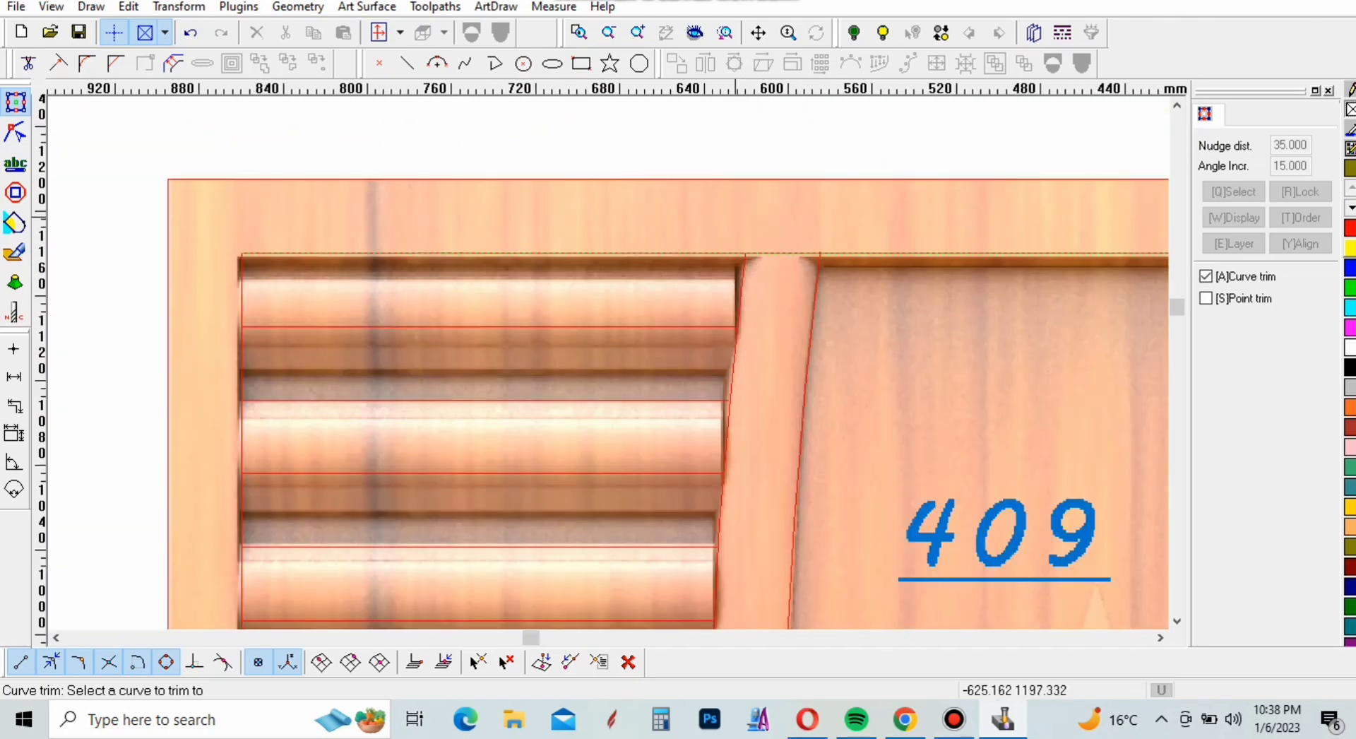
Divide the divider's right edge curve at the point where it crosses the recessed panel's top line
scroll(728, 282, "up", 4)
scroll(741, 148, "up", 4)
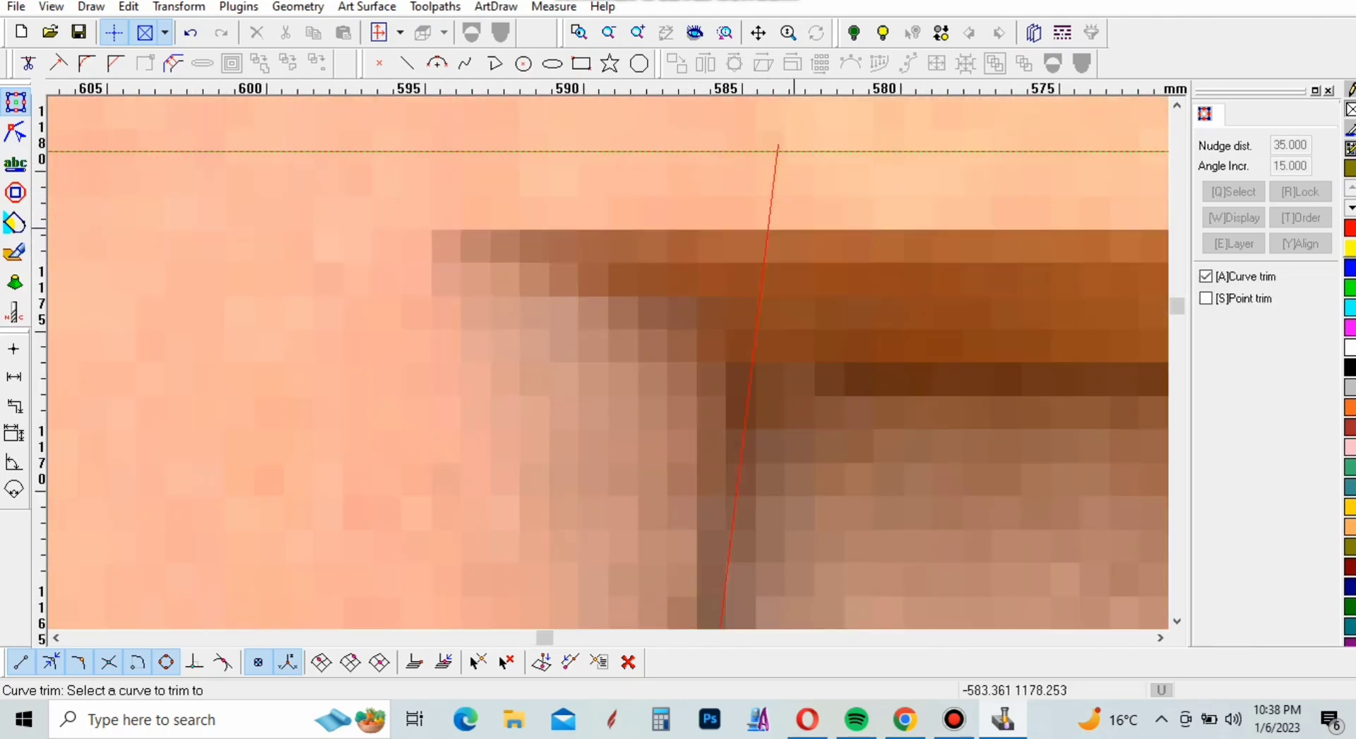
scroll(727, 141, "down", 2)
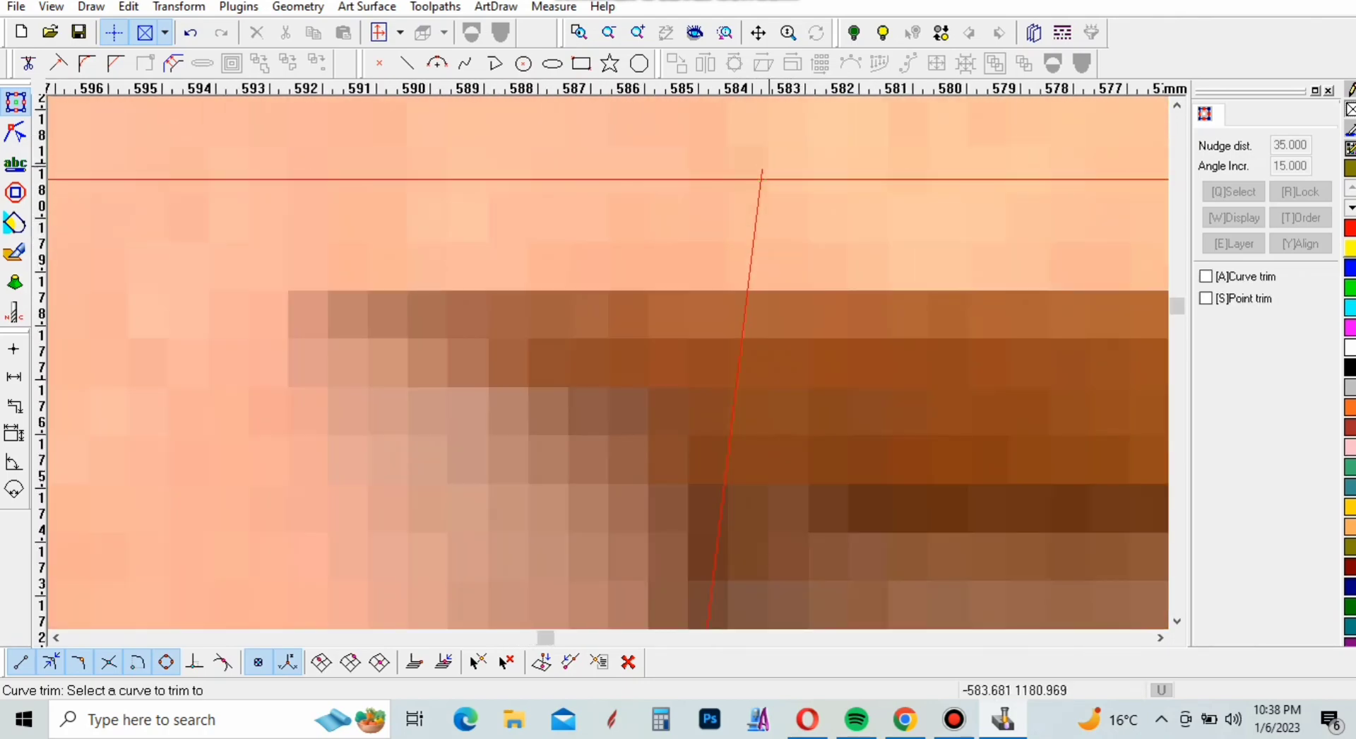
scroll(728, 141, "up", 3)
right_click(759, 174)
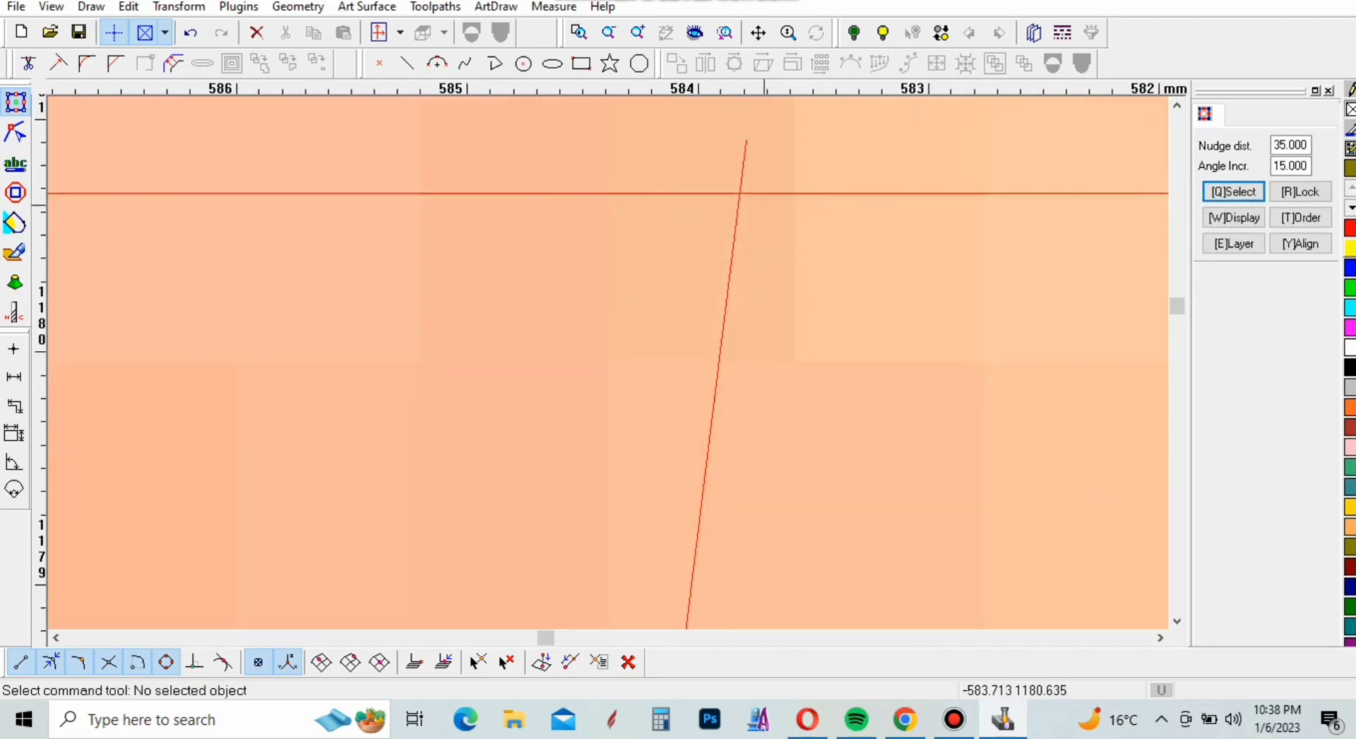
left_click(738, 205)
left_click(91, 7)
mouse_move(129, 8)
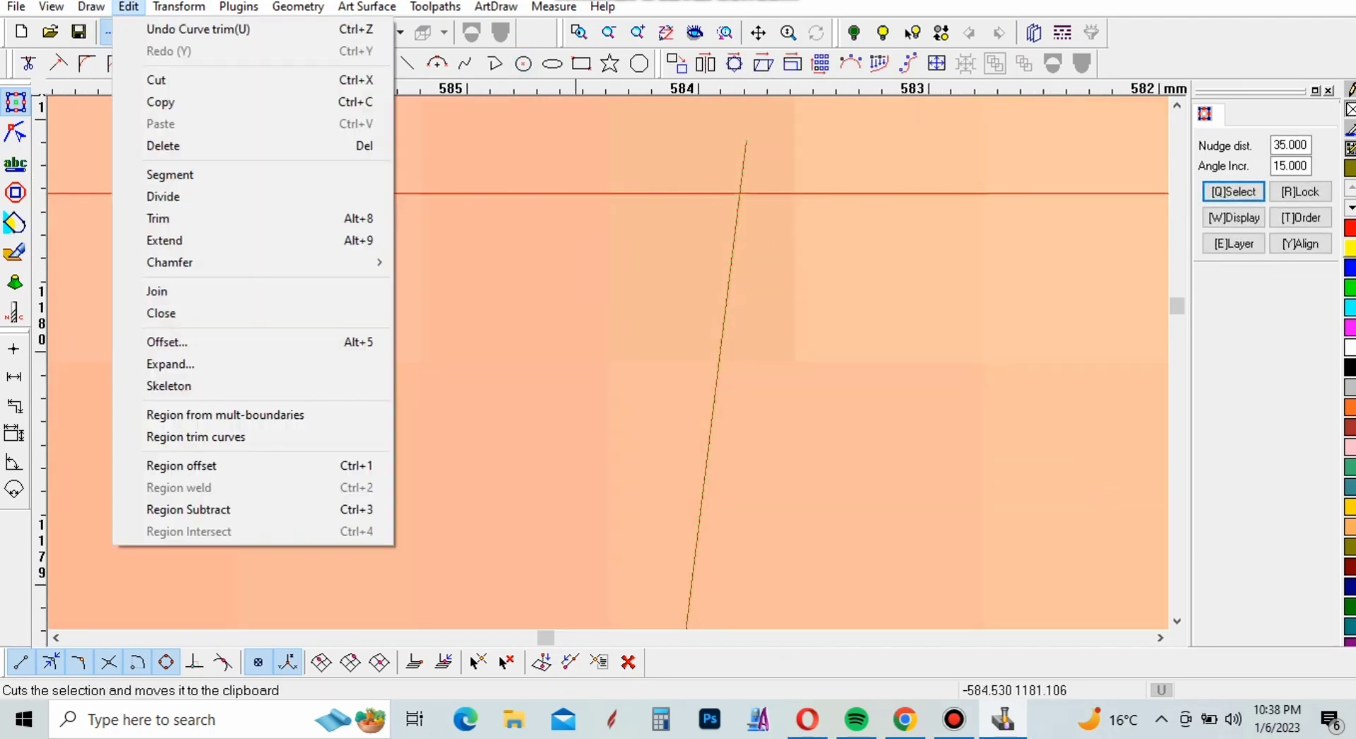
left_click(155, 197)
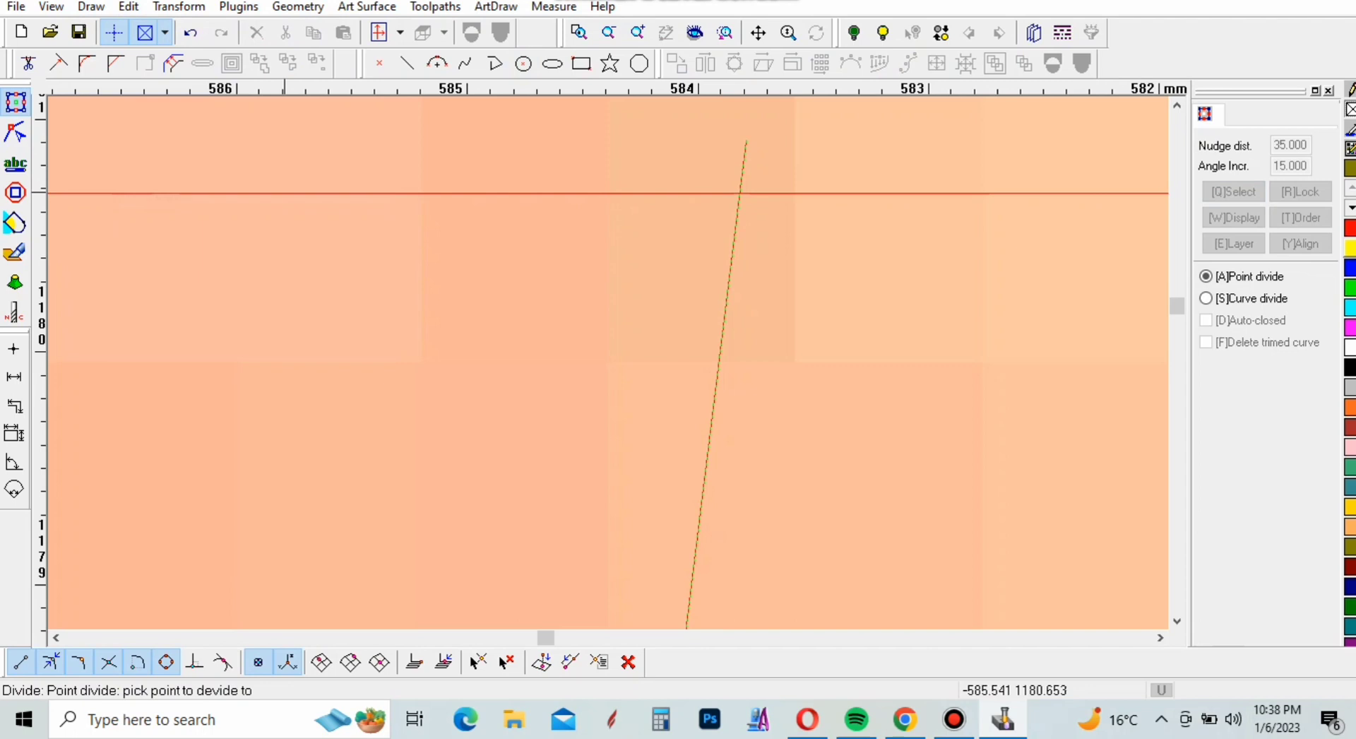
left_click(739, 193)
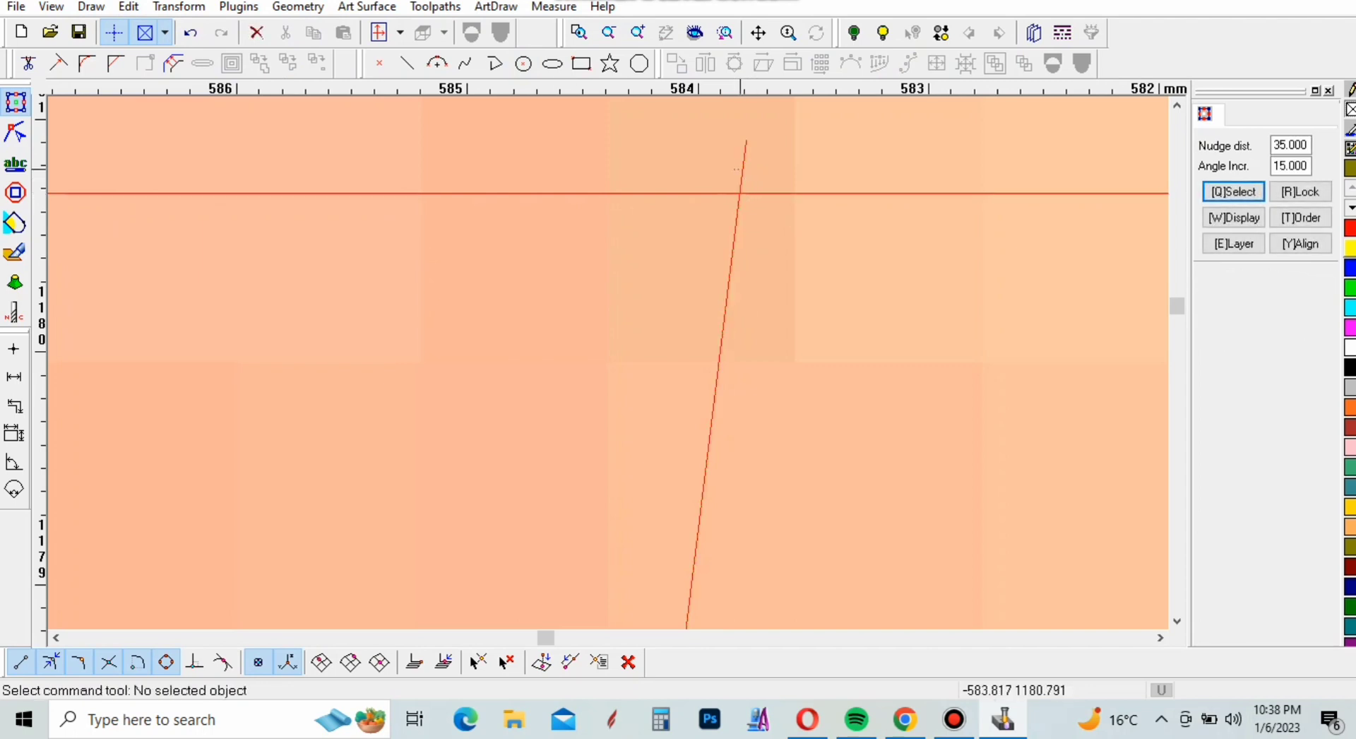
Divide the divider's right edge again, close to its crossing with the recessed panel's top line
left_click(746, 176)
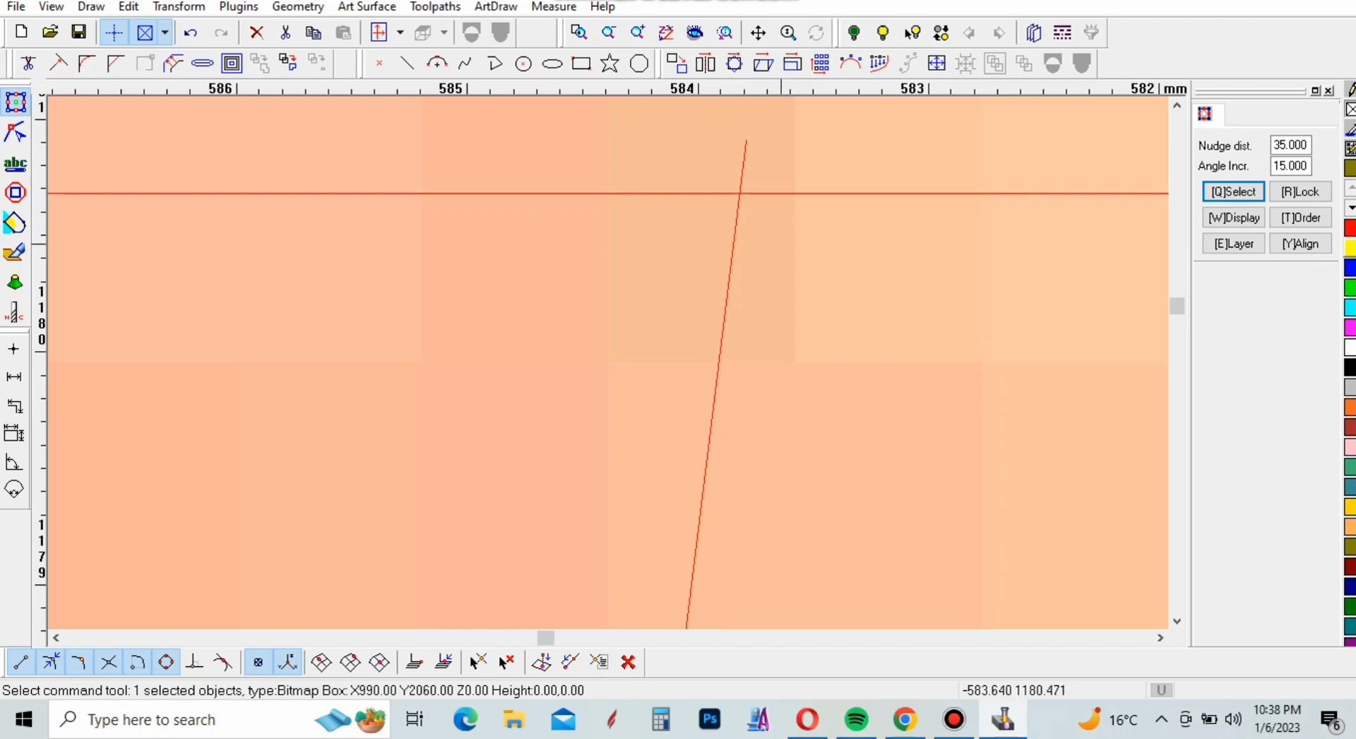
scroll(747, 176, "down", 10)
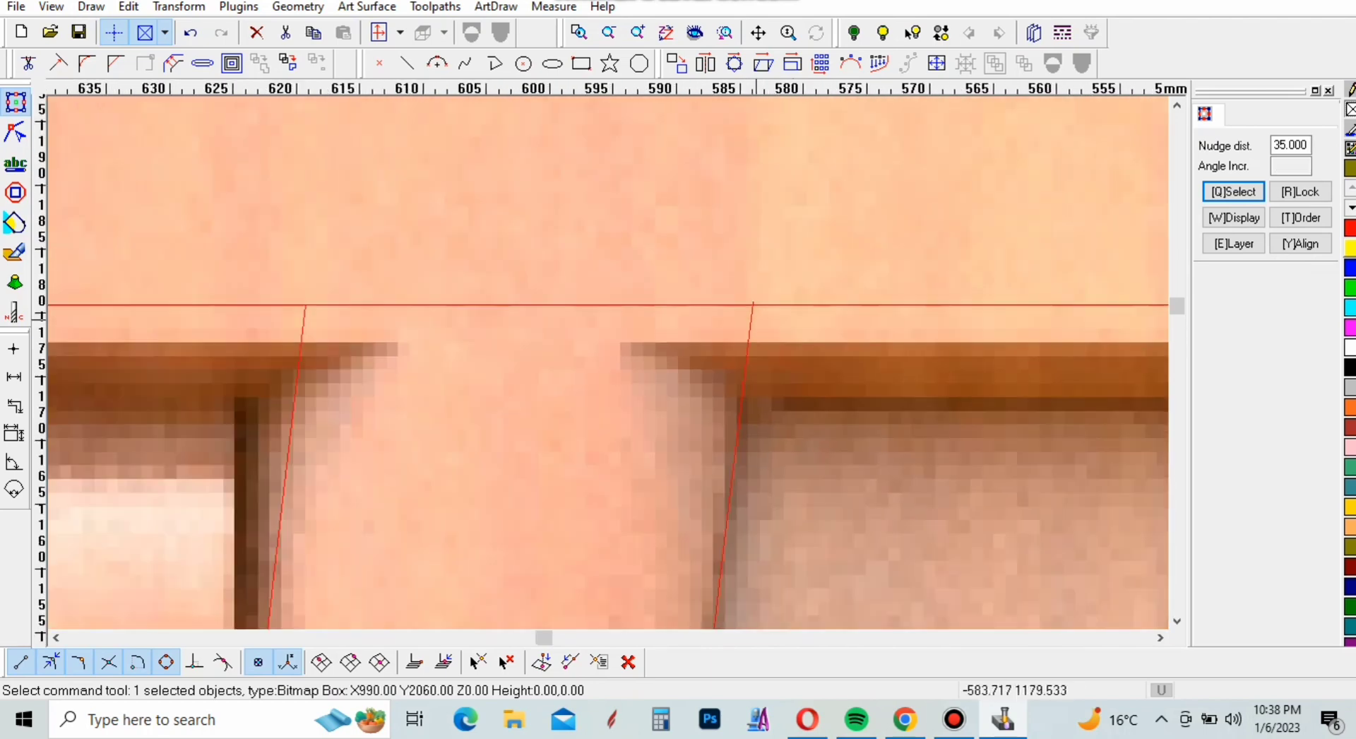
scroll(758, 354, "up", 10)
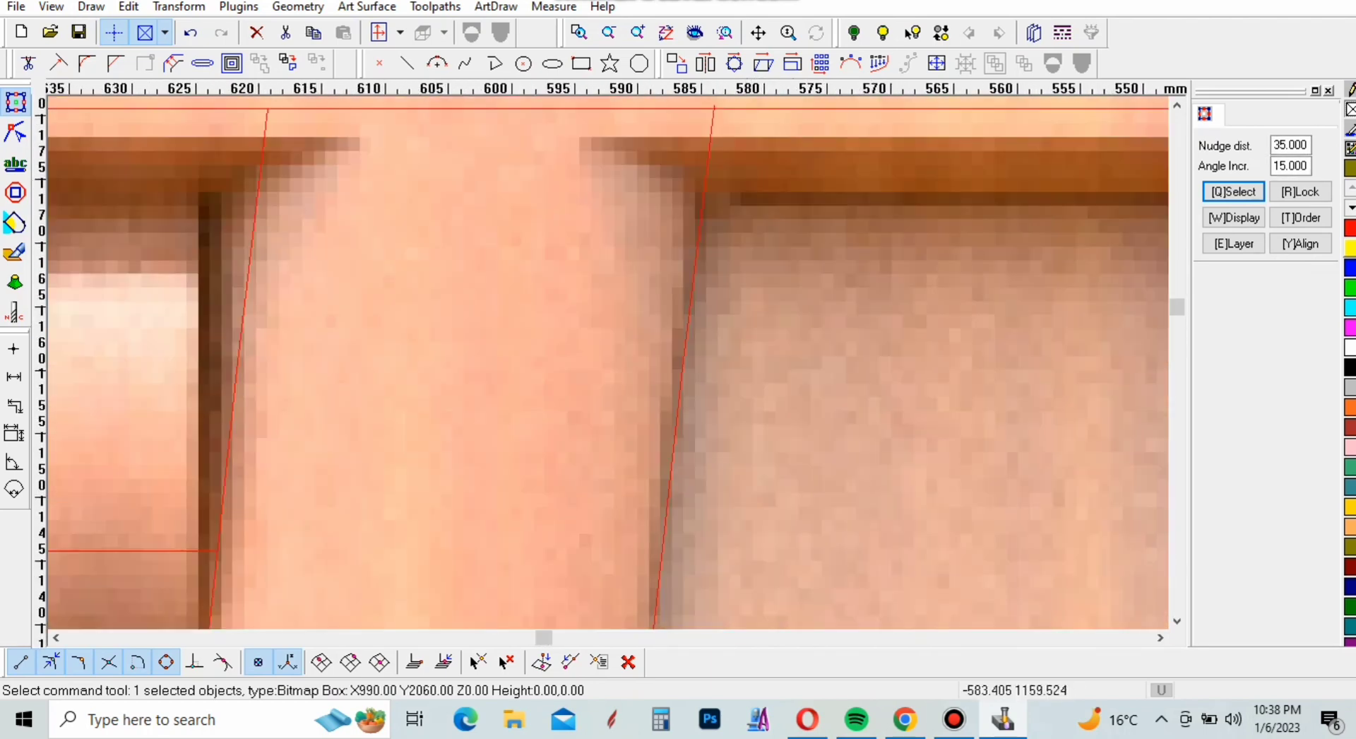
left_click(691, 303)
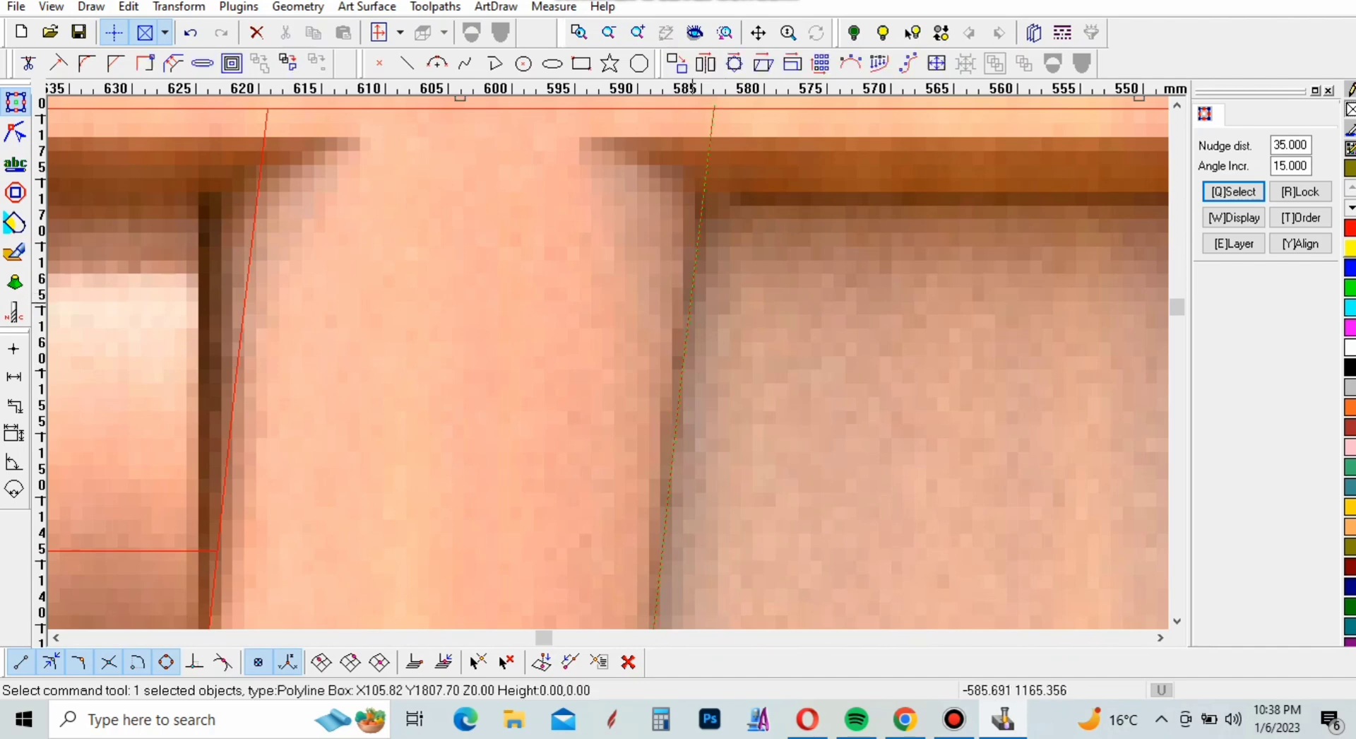
scroll(691, 303, "up", 2)
scroll(409, 153, "up", 6)
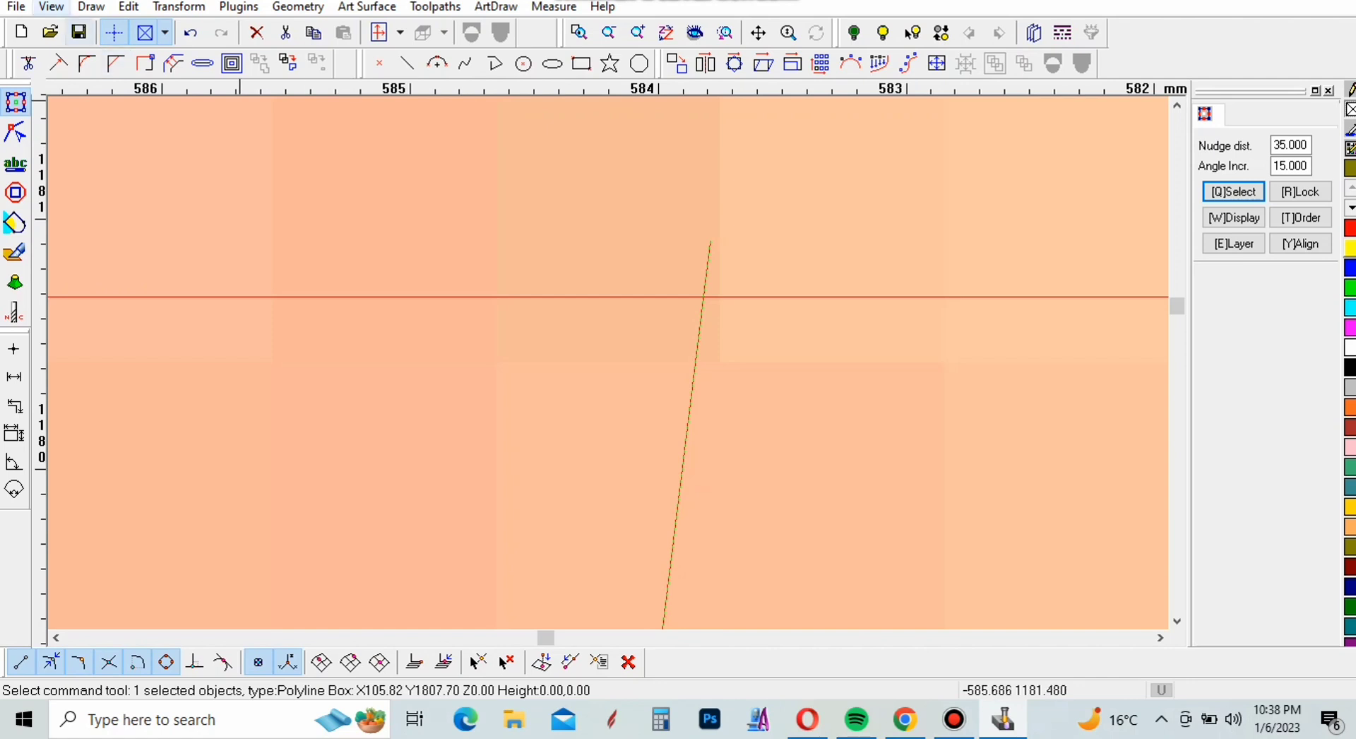
left_click(129, 6)
left_click(163, 197)
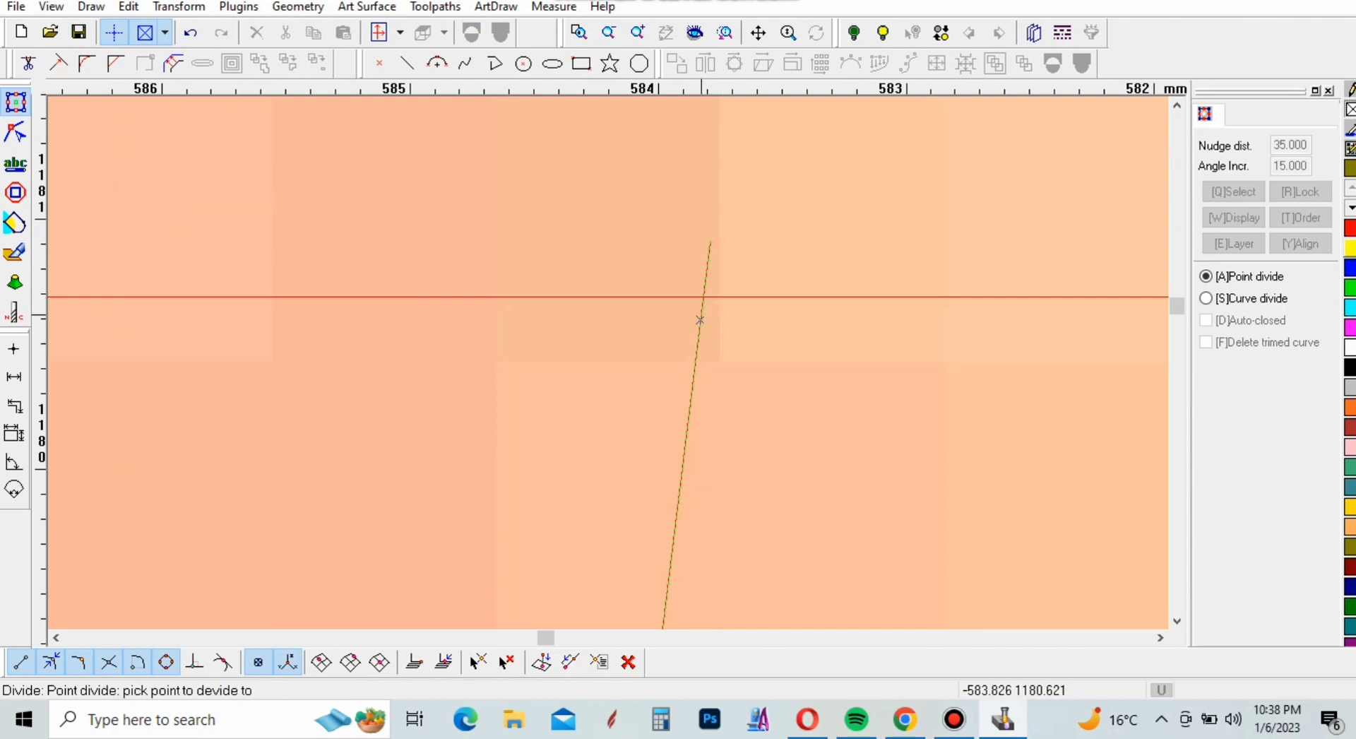
left_click(700, 320)
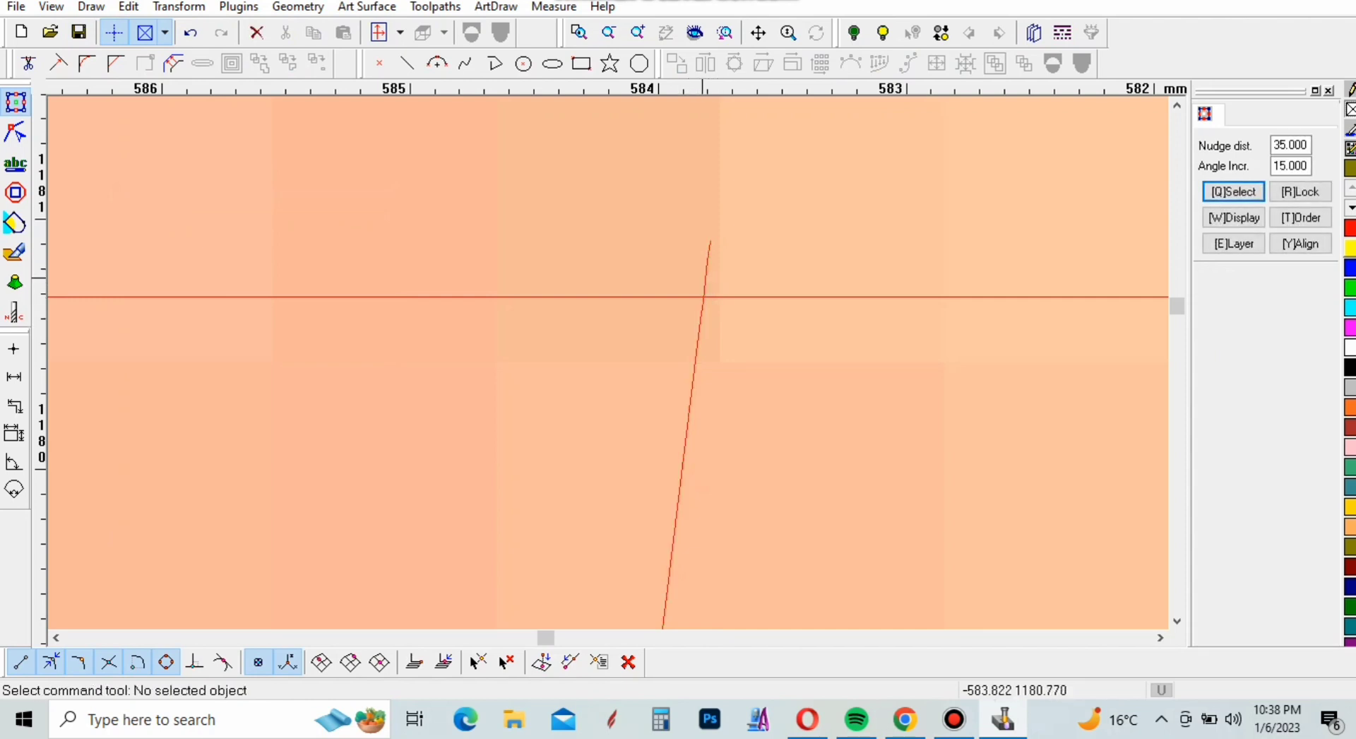
Try to select the short overshooting stub of the divider's right edge above the recessed panel's top line
left_click(710, 278)
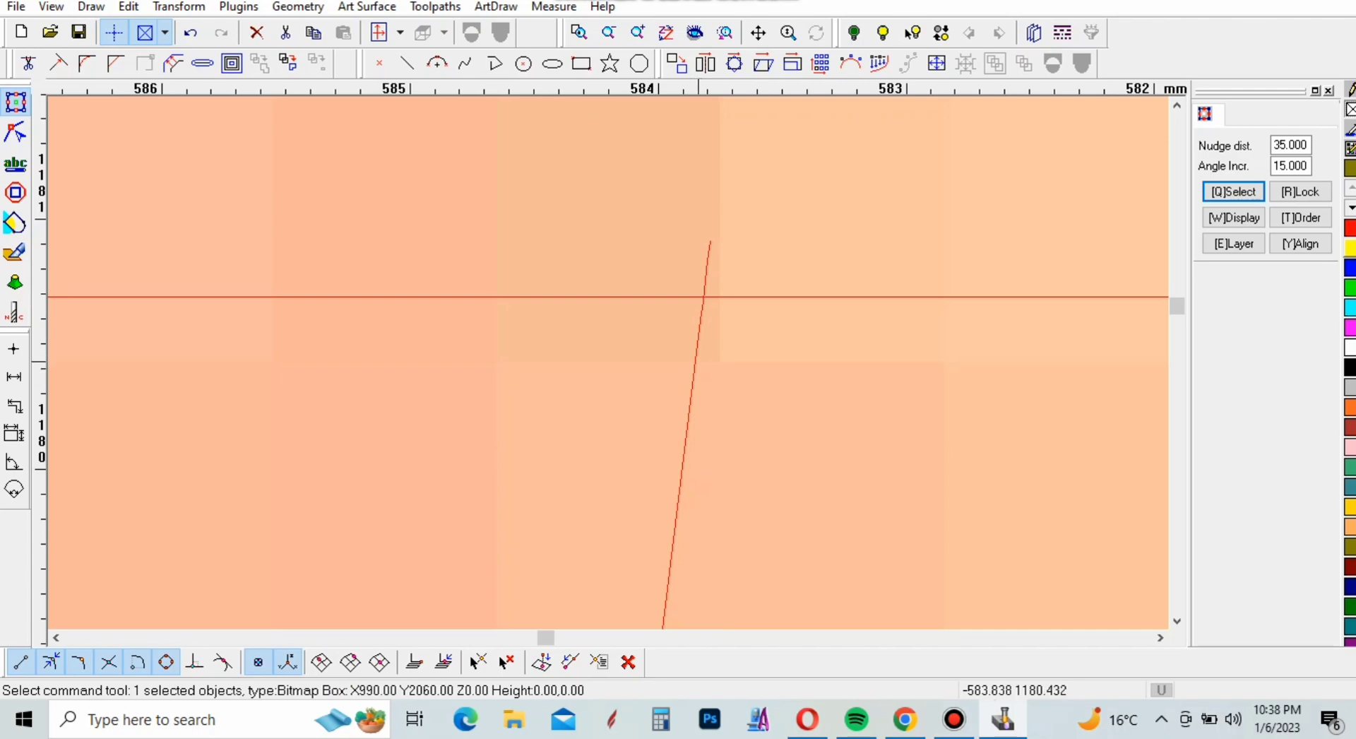
scroll(710, 382, "down", 10)
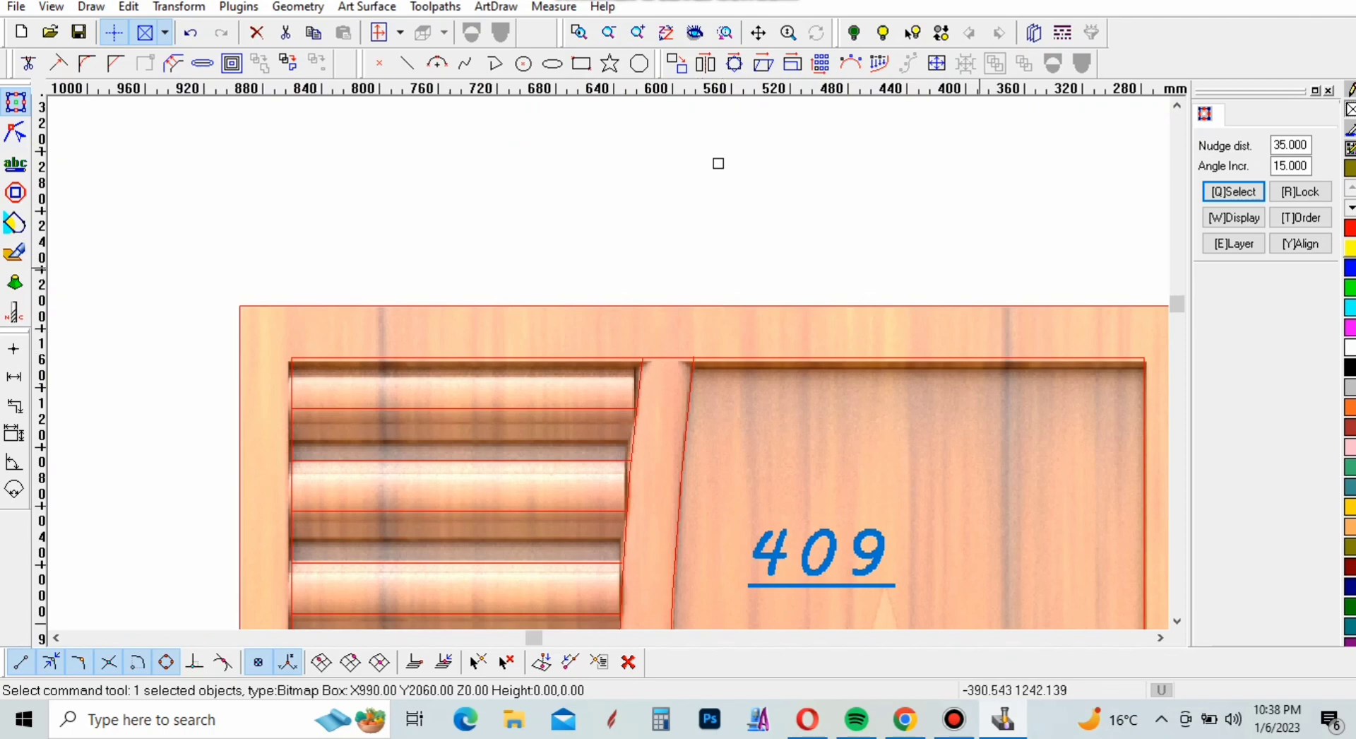
scroll(971, 358, "down", 4)
left_click(487, 201)
scroll(959, 367, "up", 4)
scroll(694, 537, "up", 6)
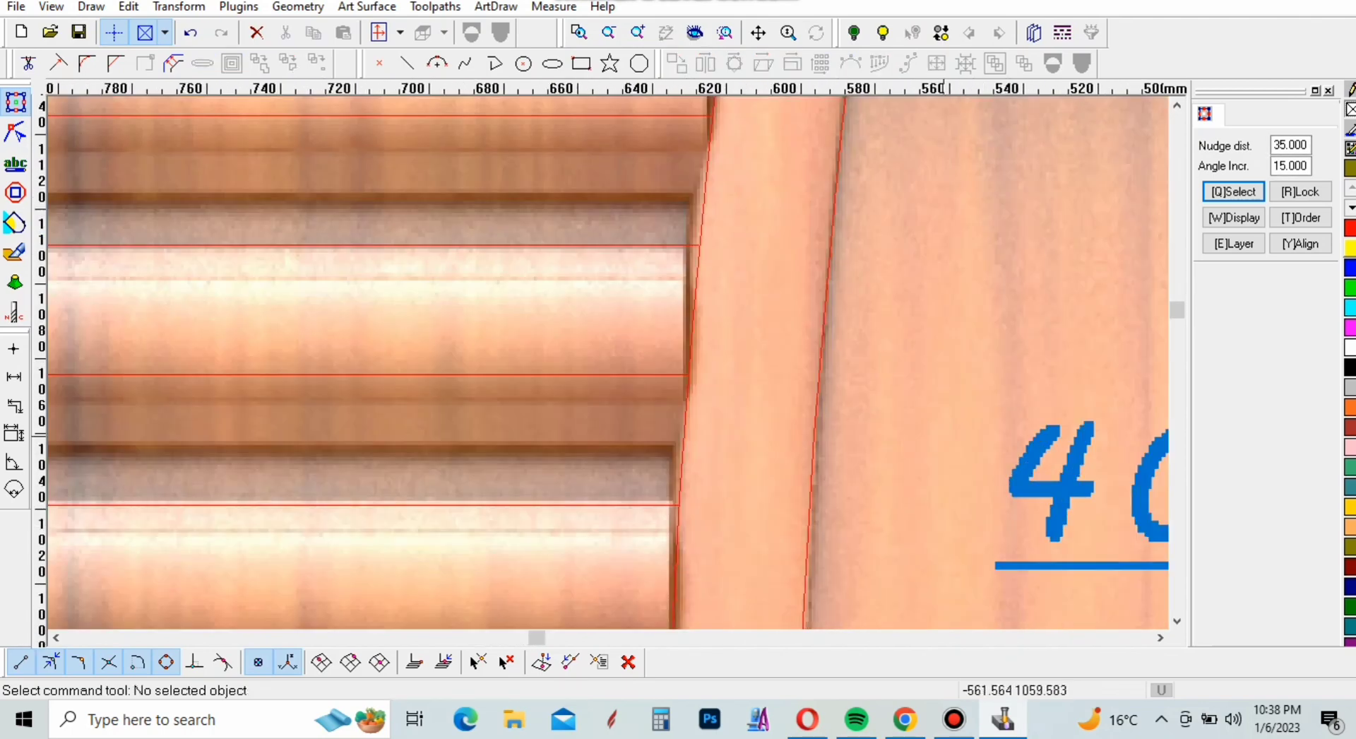
left_click_drag(996, 399, 768, 497)
scroll(908, 484, "down", 3)
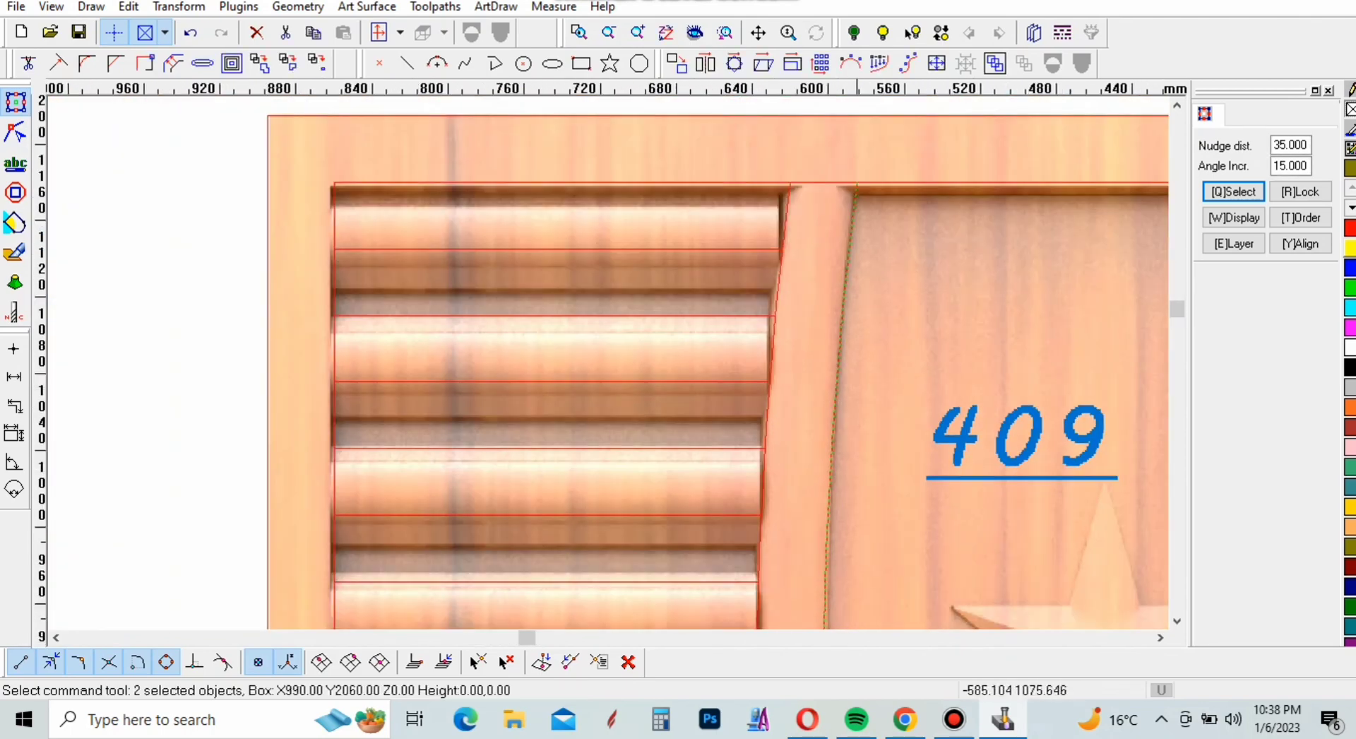
scroll(985, 387, "up", 8)
scroll(981, 381, "up", 5)
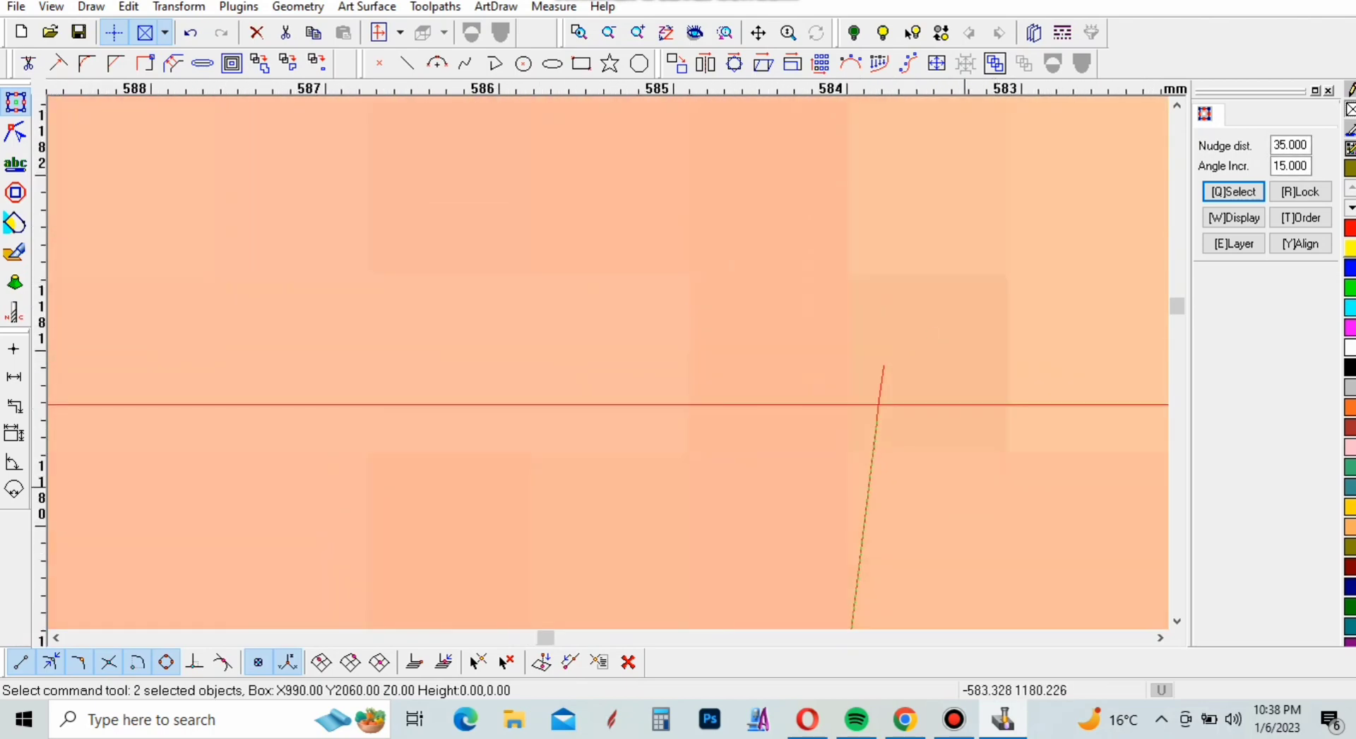
left_click(895, 364)
left_click(888, 376)
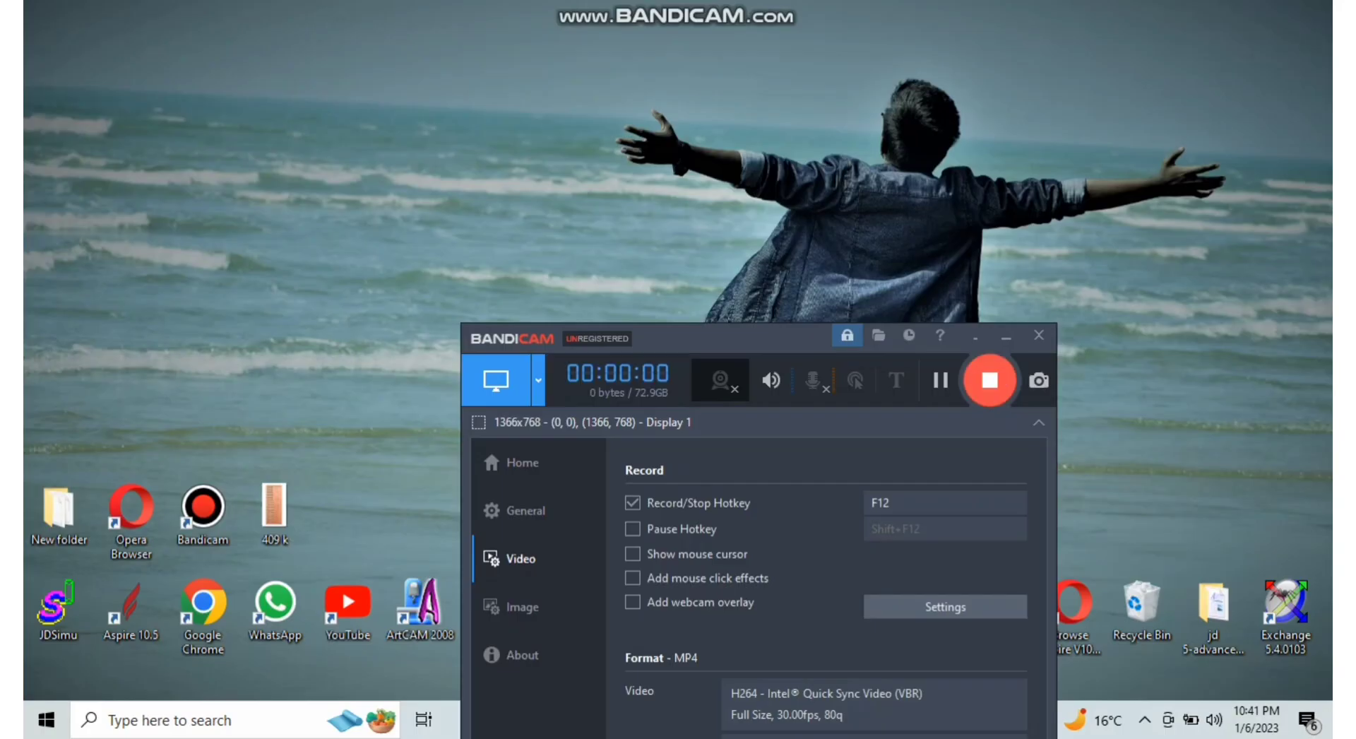
Minimize the recorder window, switch back to the JDPaint drawing and clear the door image's selection
left_click(1006, 337)
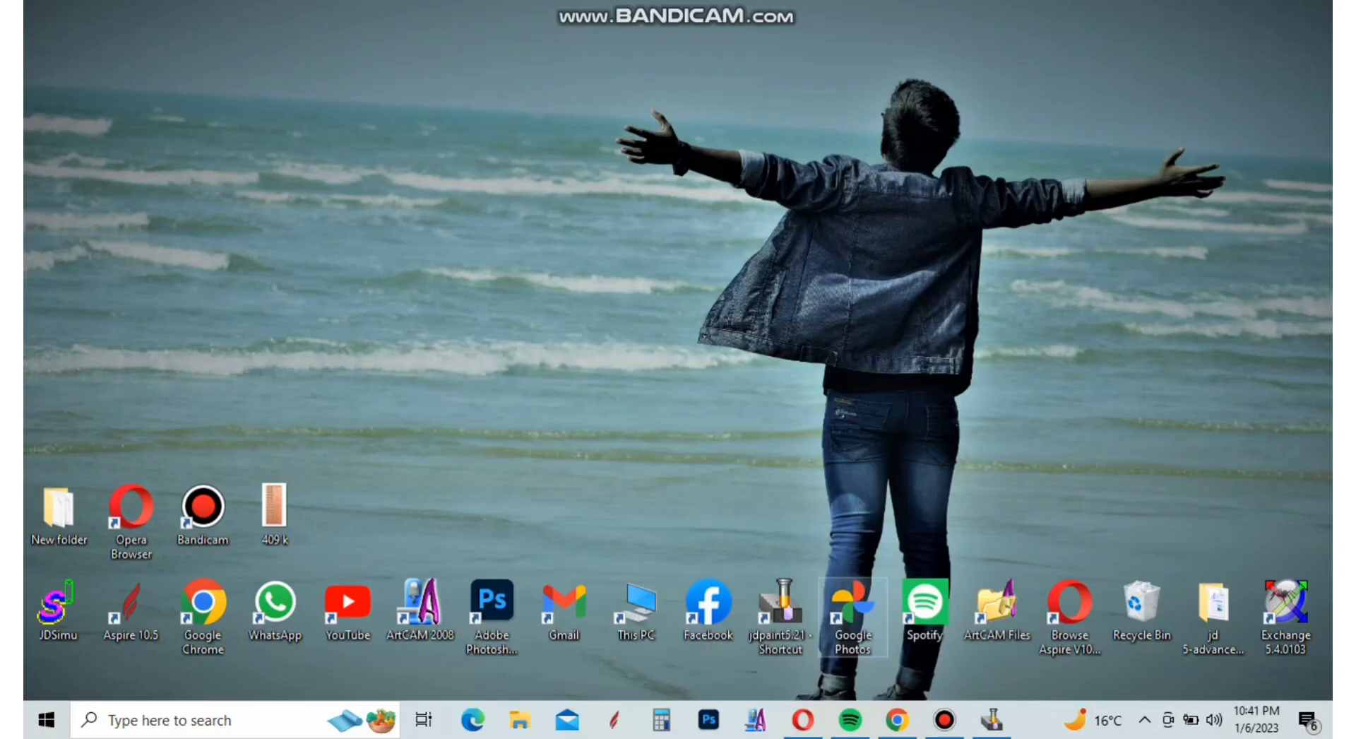
left_click(991, 720)
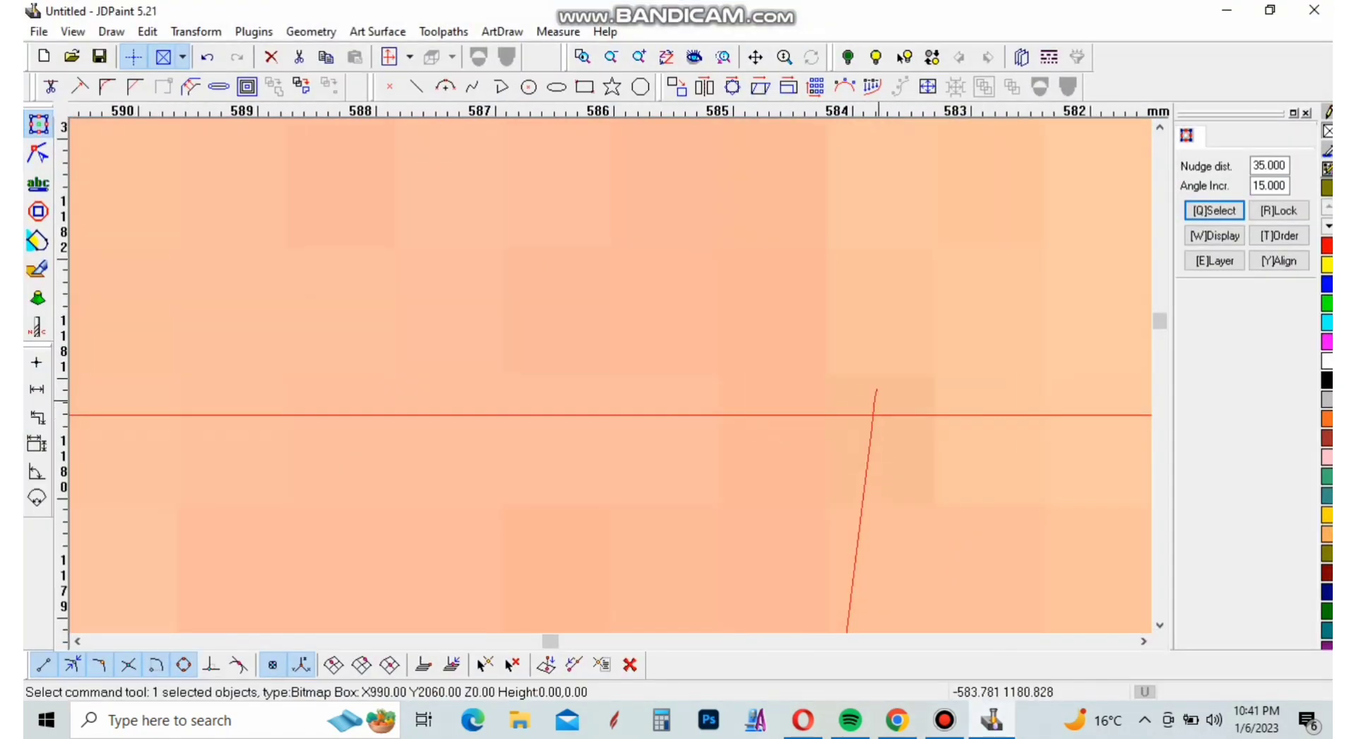
scroll(866, 353, "down", 14)
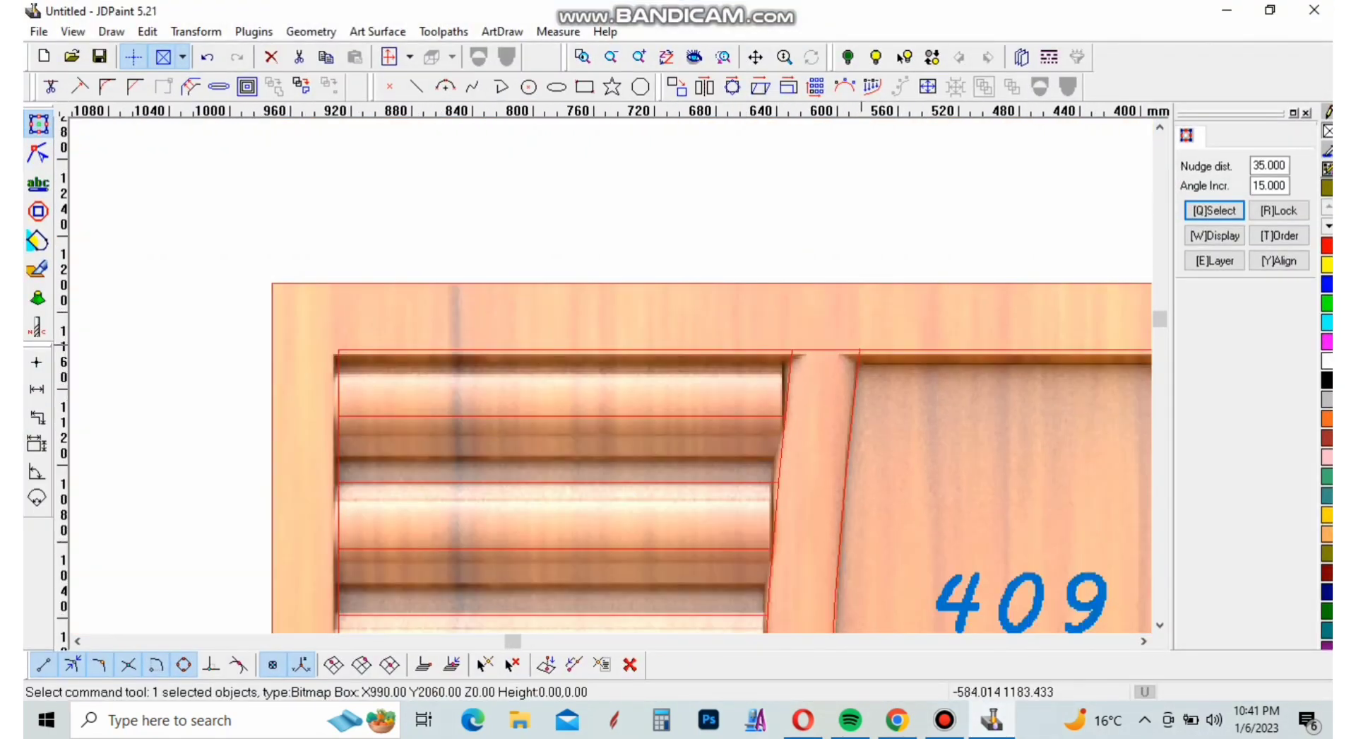
scroll(865, 351, "down", 4)
left_click(509, 344)
scroll(554, 420, "up", 8)
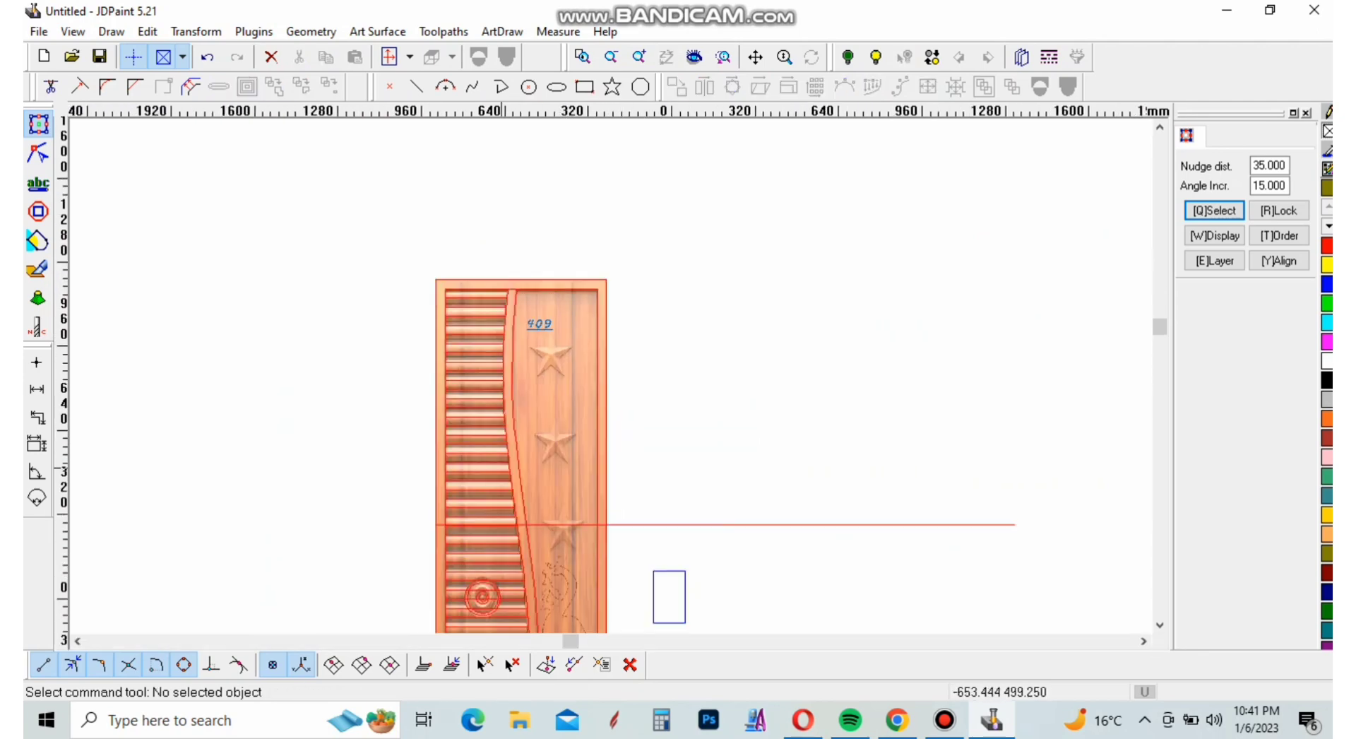
scroll(558, 420, "down", 2)
scroll(557, 420, "up", 5)
scroll(561, 420, "down", 8)
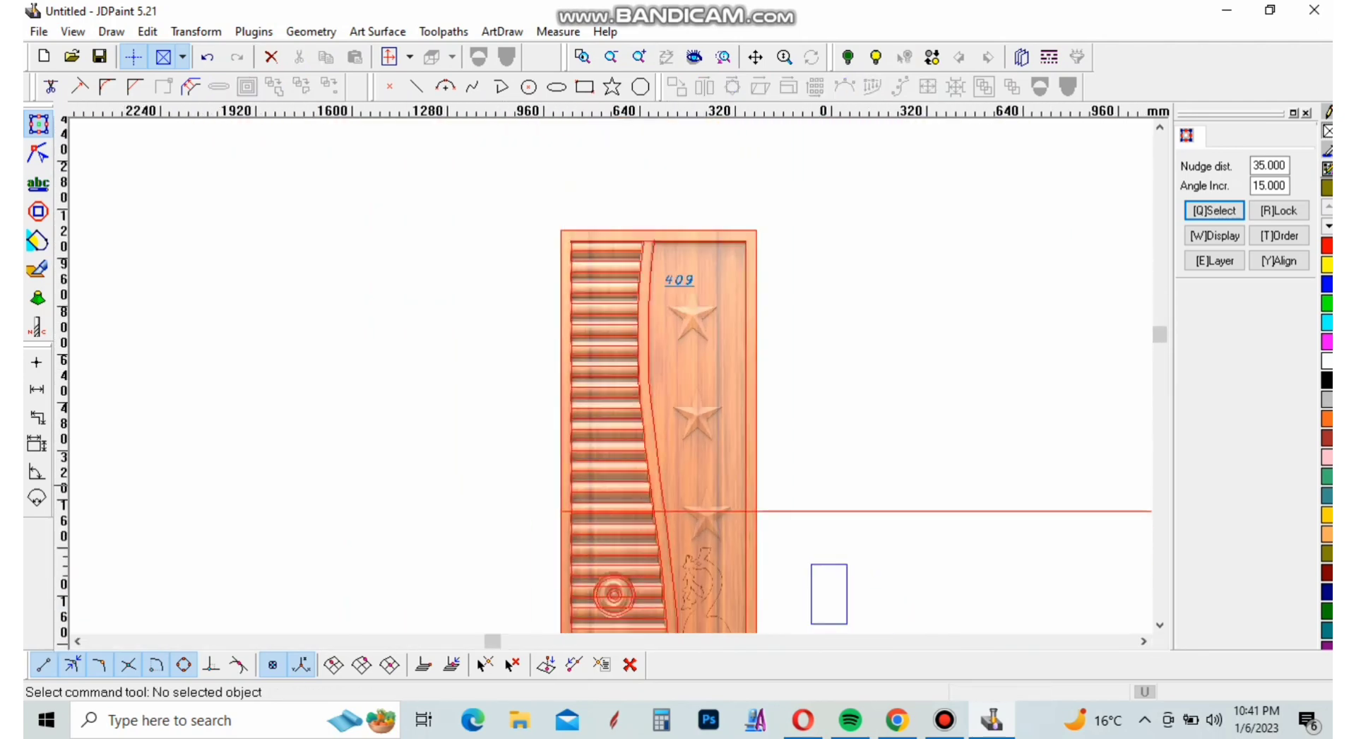
scroll(565, 423, "up", 4)
scroll(577, 434, "down", 4)
scroll(727, 494, "up", 5)
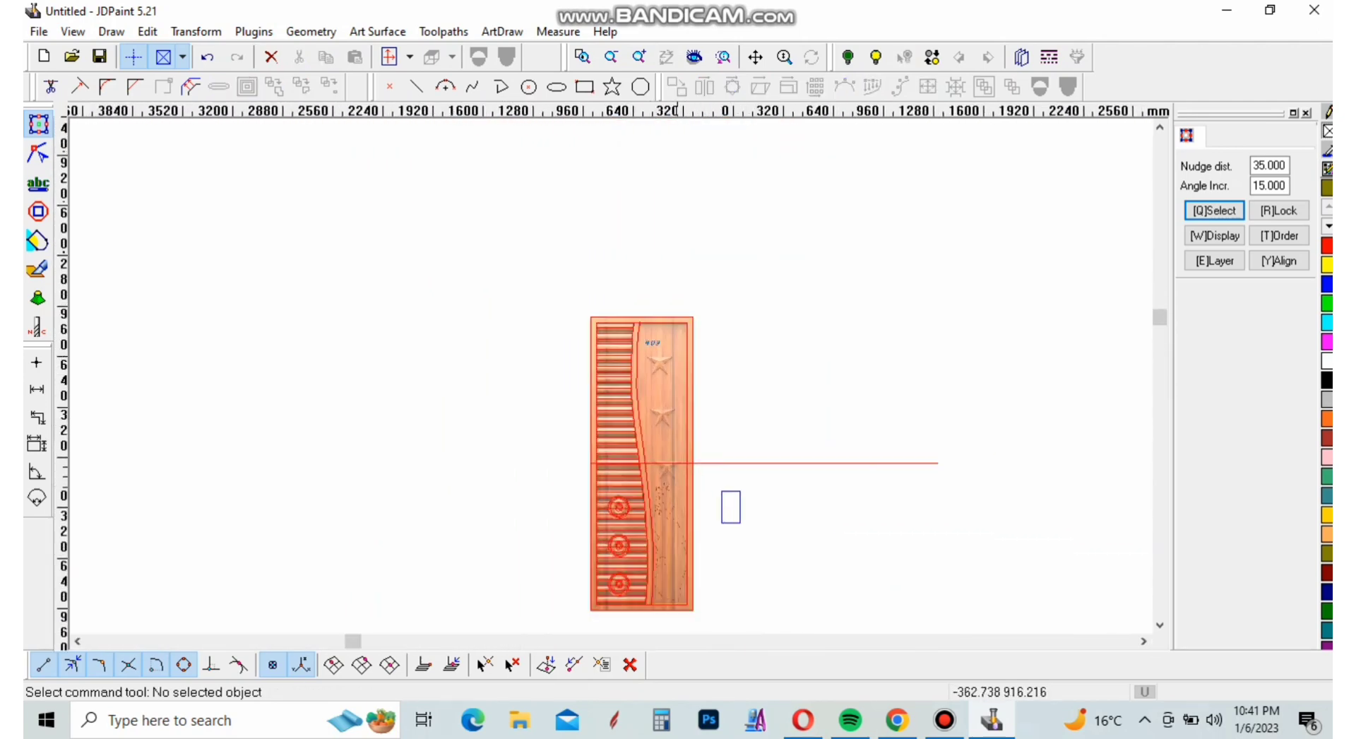
Draw a single-radius five-pointed star about 175 by 166 mm, centred on the carved star below the number 409
scroll(598, 323, "up", 3)
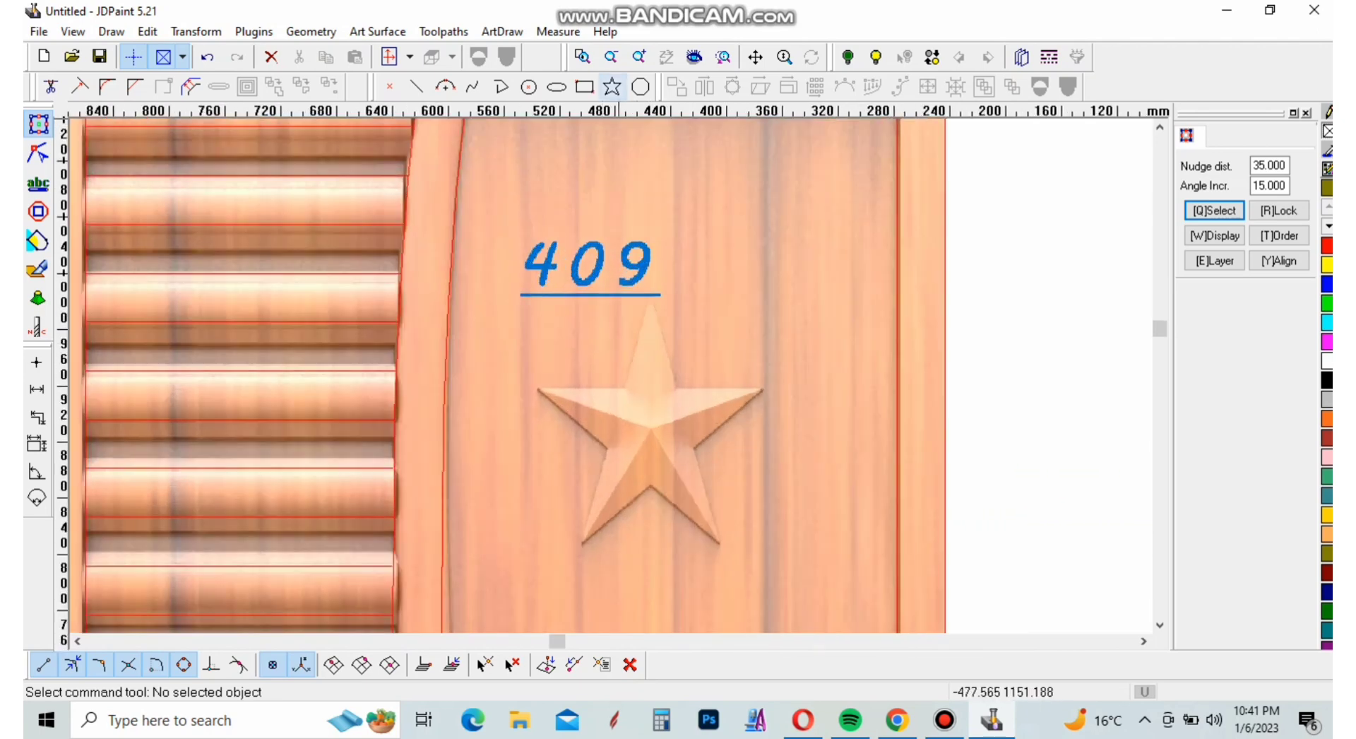
left_click(611, 86)
scroll(662, 415, "up", 3)
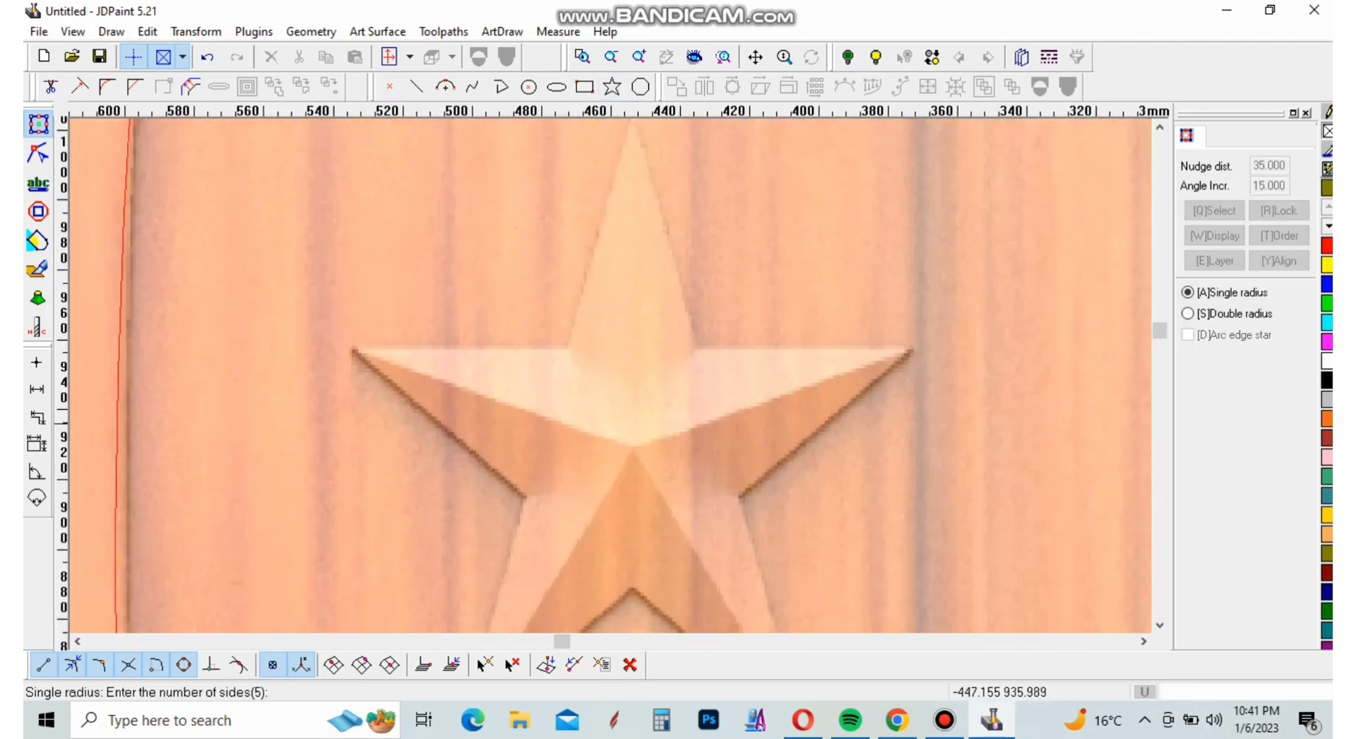
left_click(634, 445)
scroll(633, 445, "down", 4)
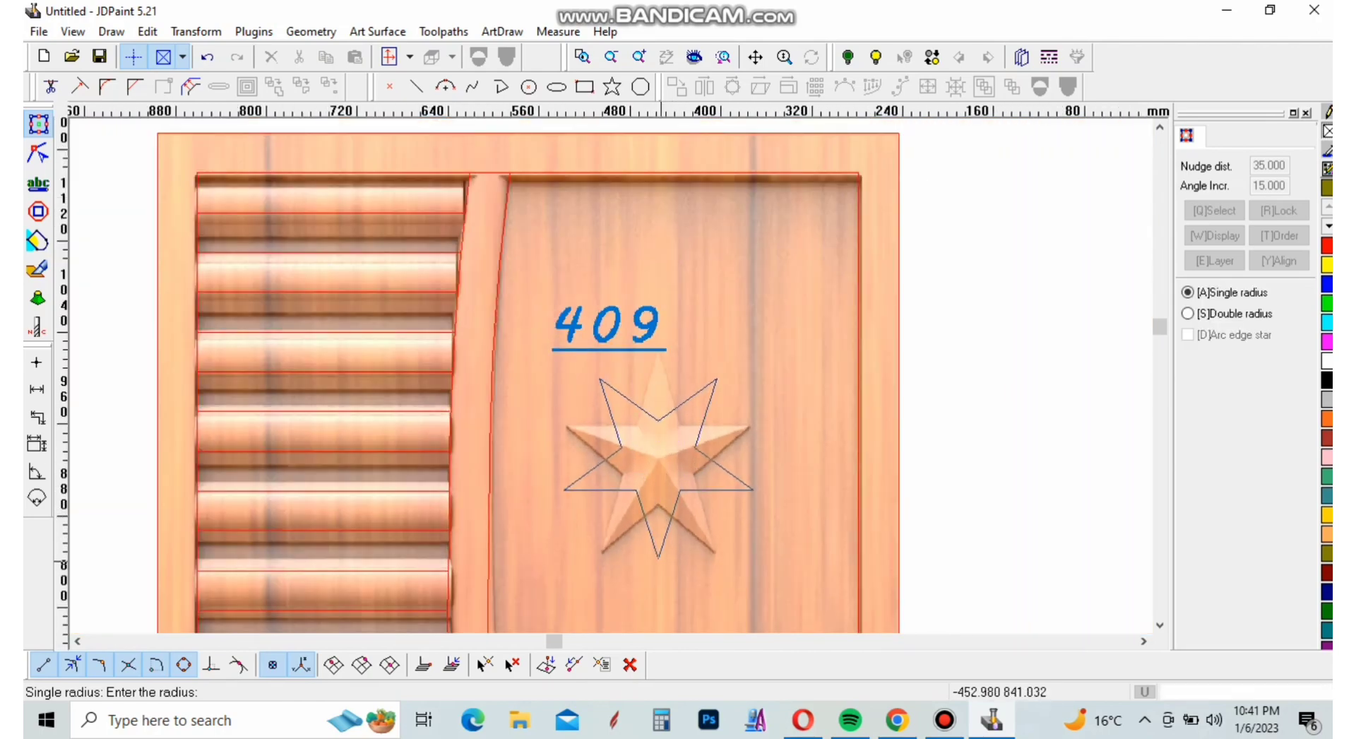
left_click(658, 563)
right_click(734, 558)
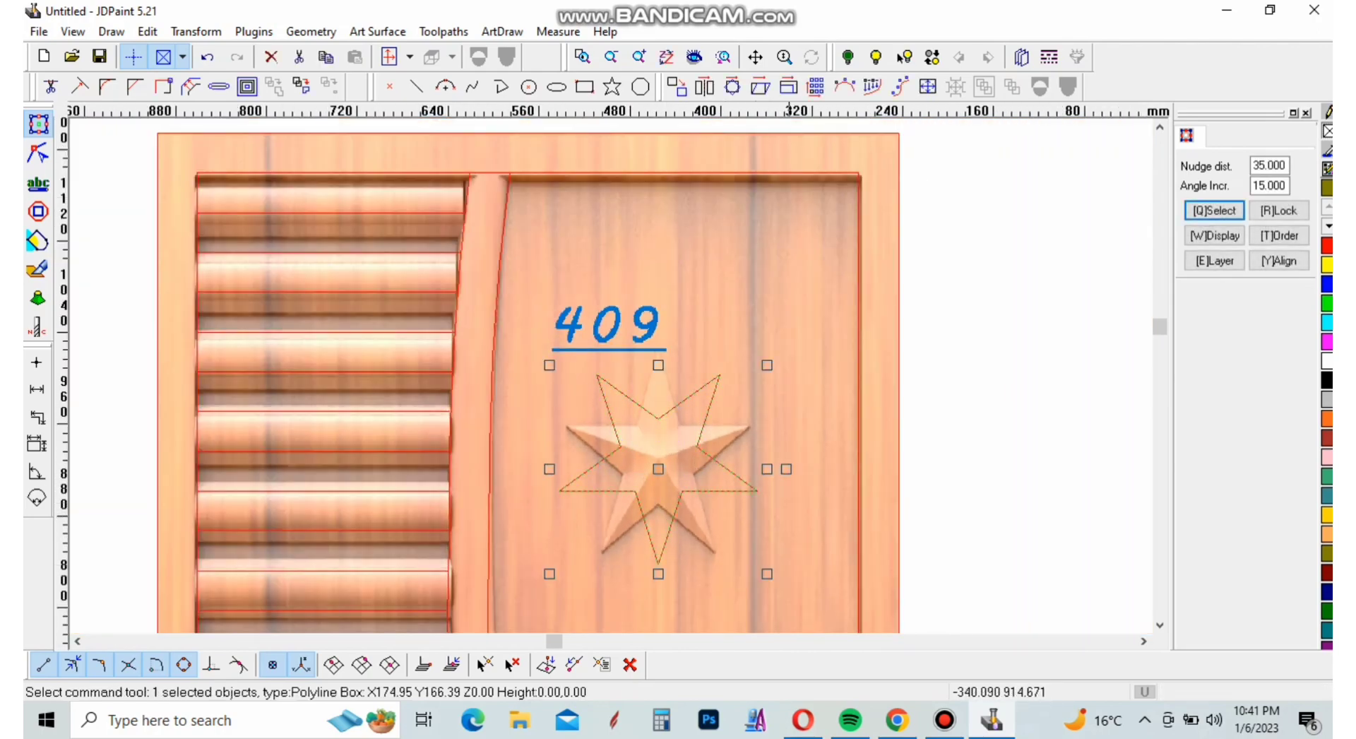
Rotate the star outline upright over the top carved star and enlarge it to about 184 by 177 mm
mouse_move(786, 468)
left_mouse_down()
mouse_move(757, 422)
mouse_move(784, 464)
left_mouse_up()
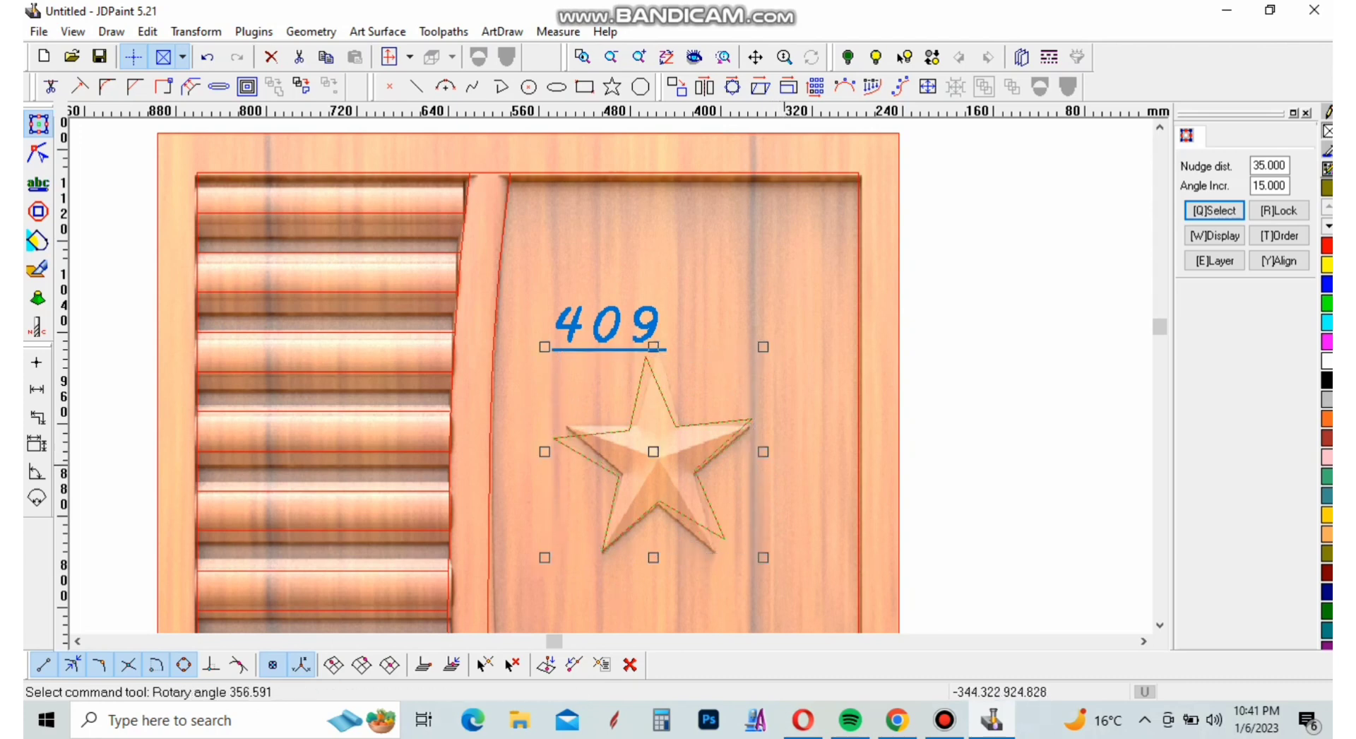
left_click_drag(763, 557, 769, 562, "shift")
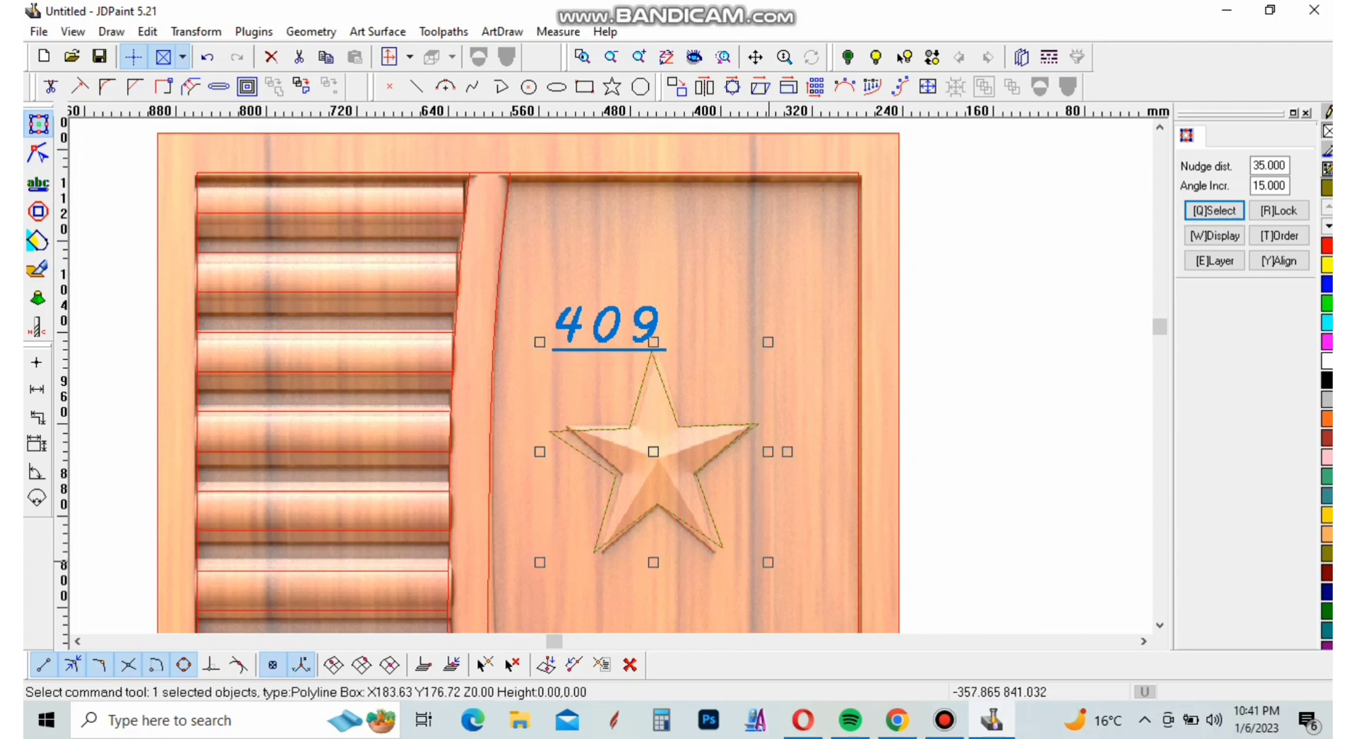
Set the nudge distance to 250 mm and copy the top star outline one nudge downward
scroll(702, 347, "down", 5)
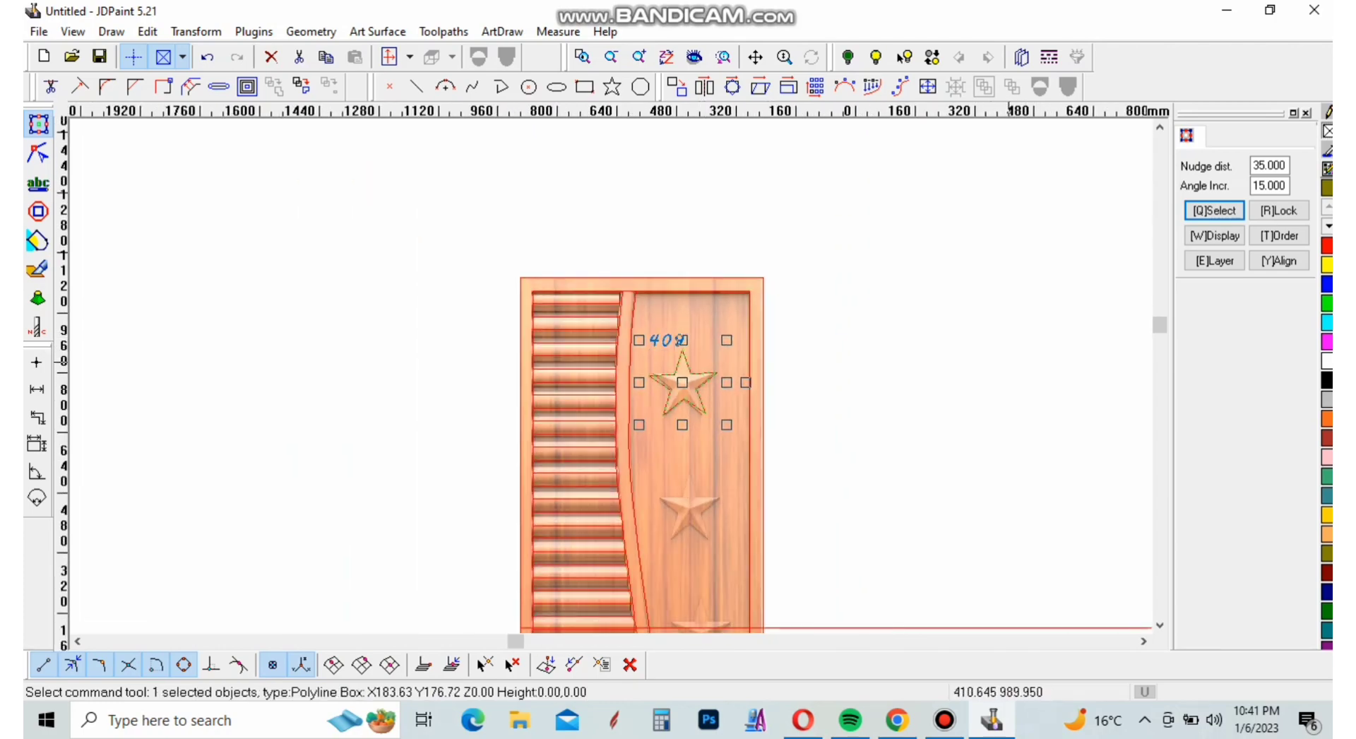
double_click(1269, 165)
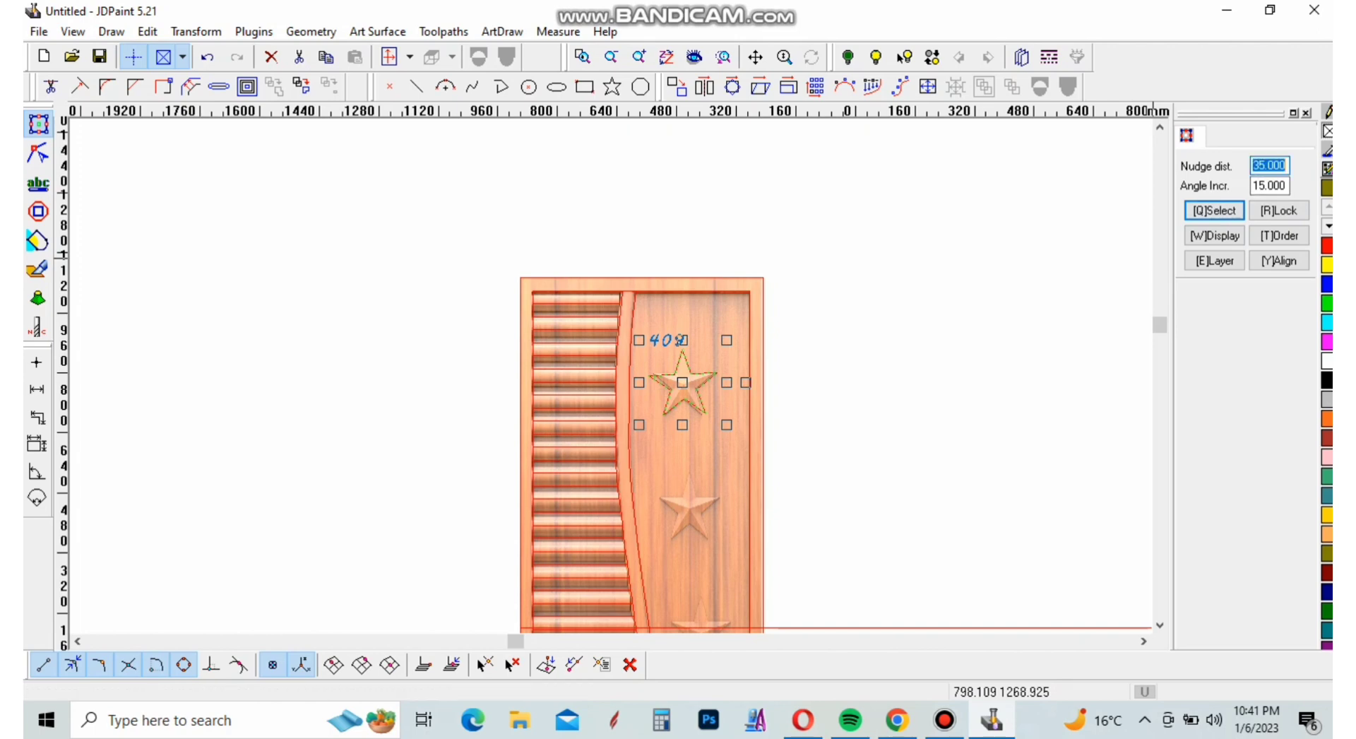
type("250")
key("Return")
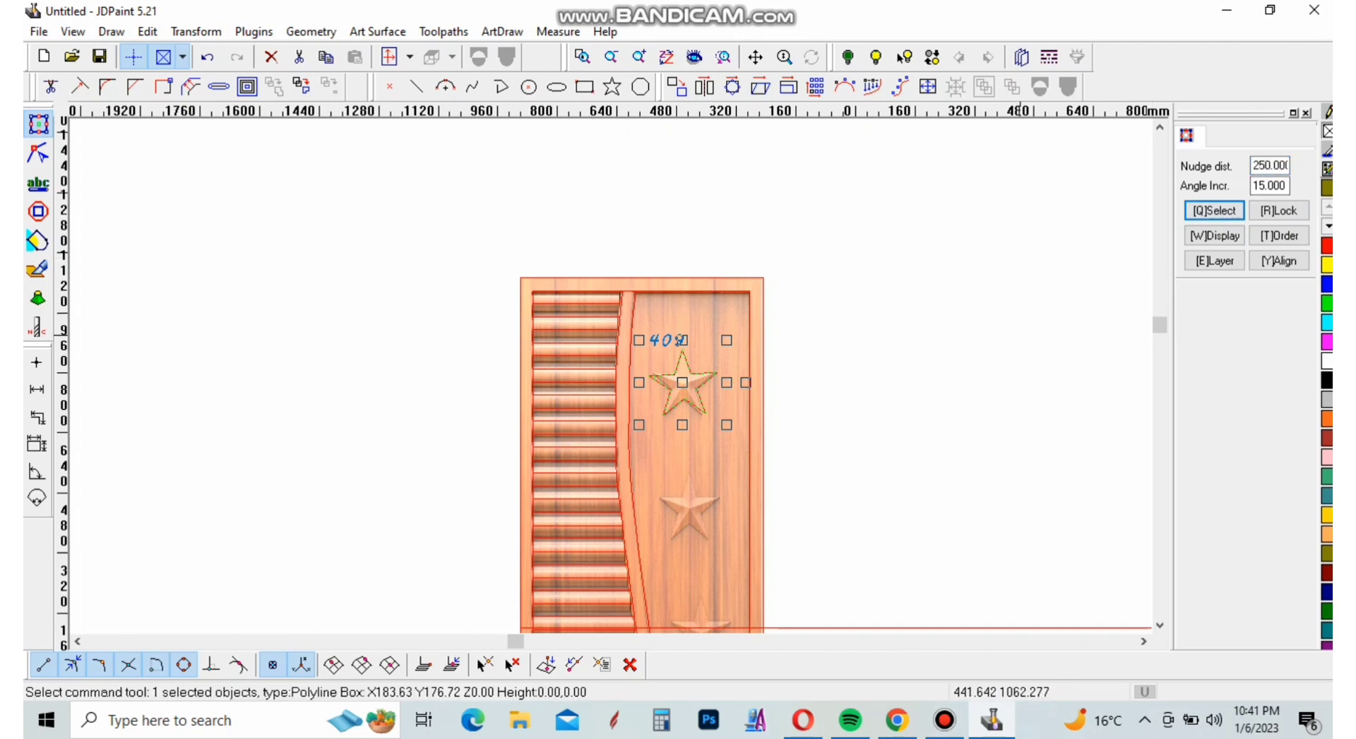
key("Down")
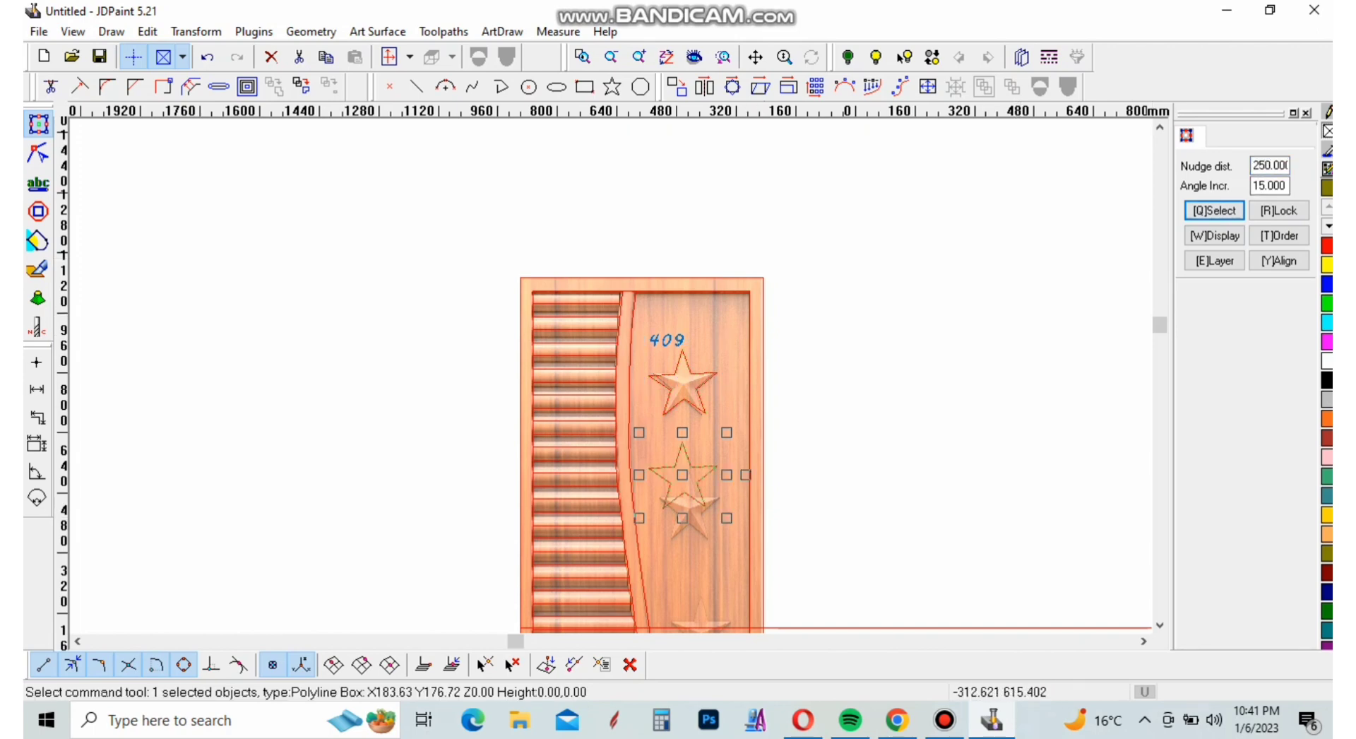
Move the copied star outline onto the middle carved star and rotate it slightly to align with its points
scroll(682, 463, "up", 3)
left_click_drag(643, 389, 689, 486)
scroll(683, 412, "down", 3)
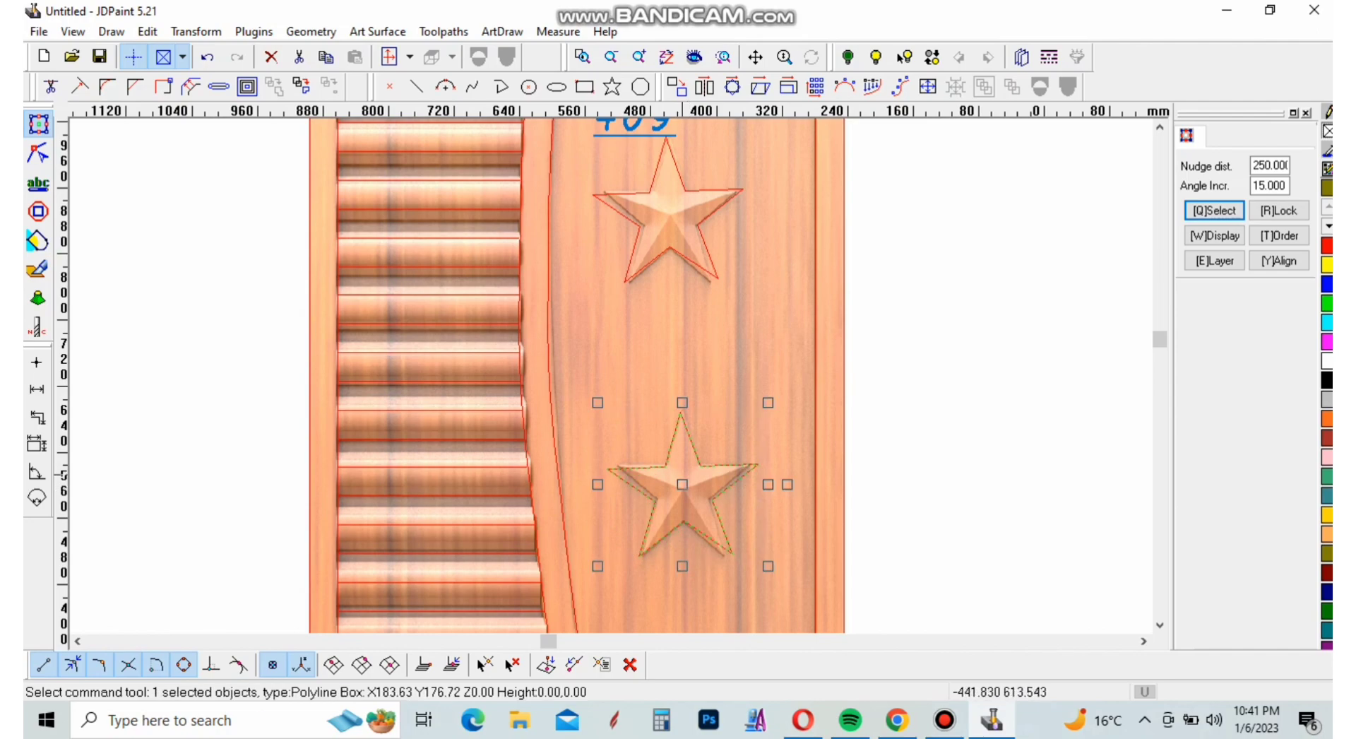
scroll(688, 487, "up", 2)
scroll(689, 487, "up", 2)
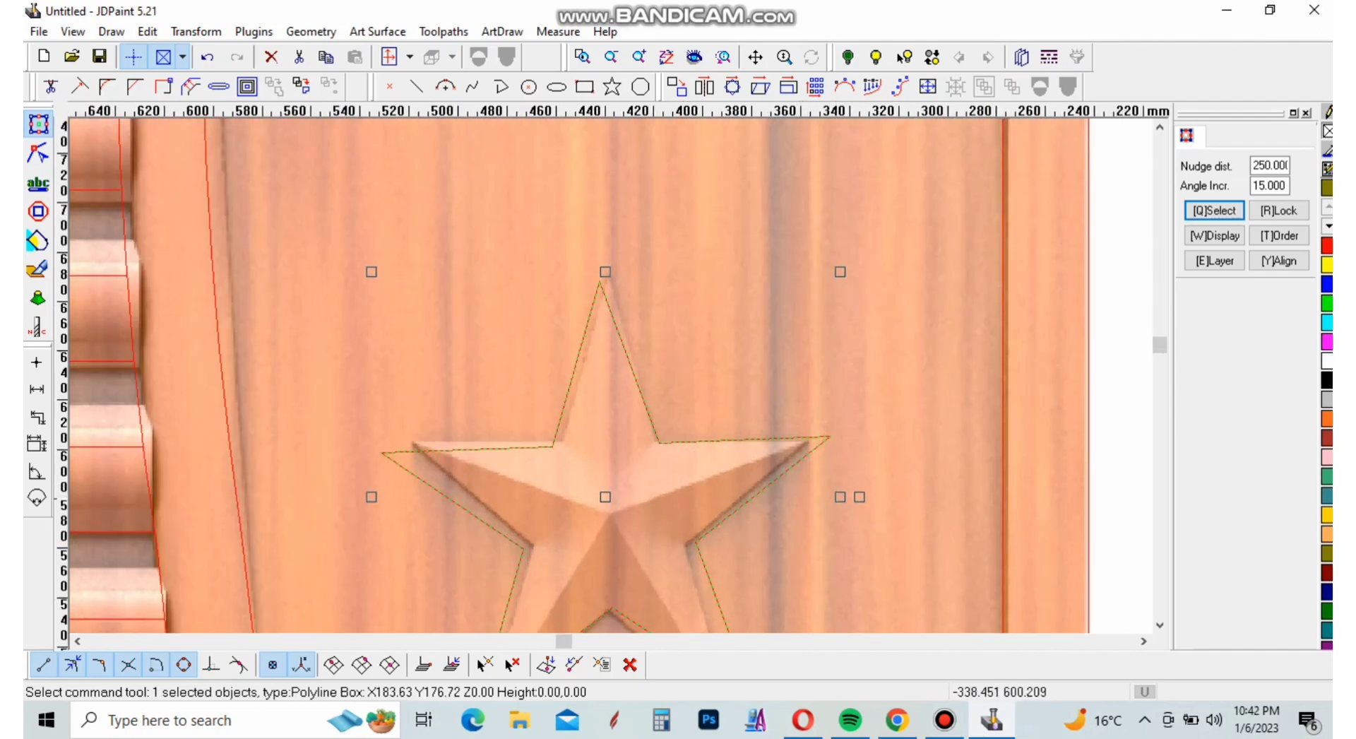
left_click_drag(854, 499, 853, 505)
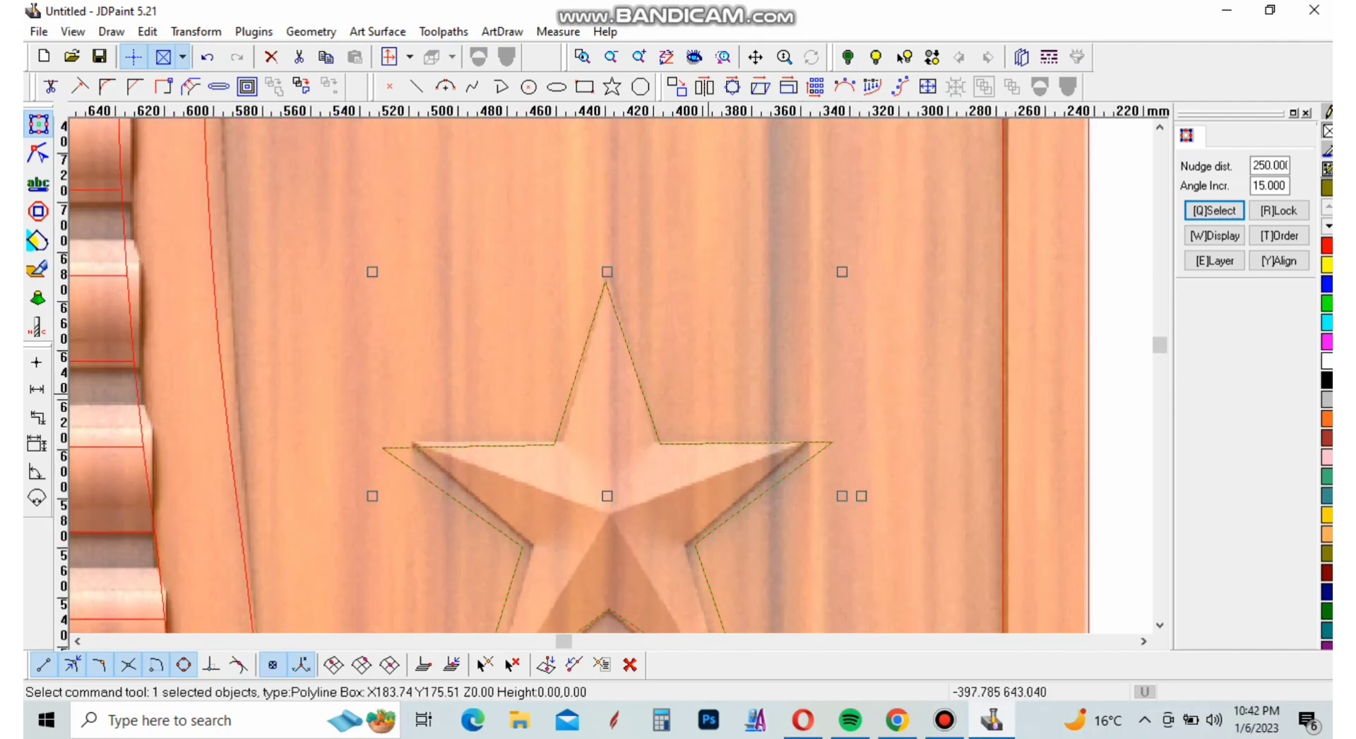
Copy the middle star outline and shift the copy straight down by two 250 mm nudges
scroll(710, 394, "down", 8)
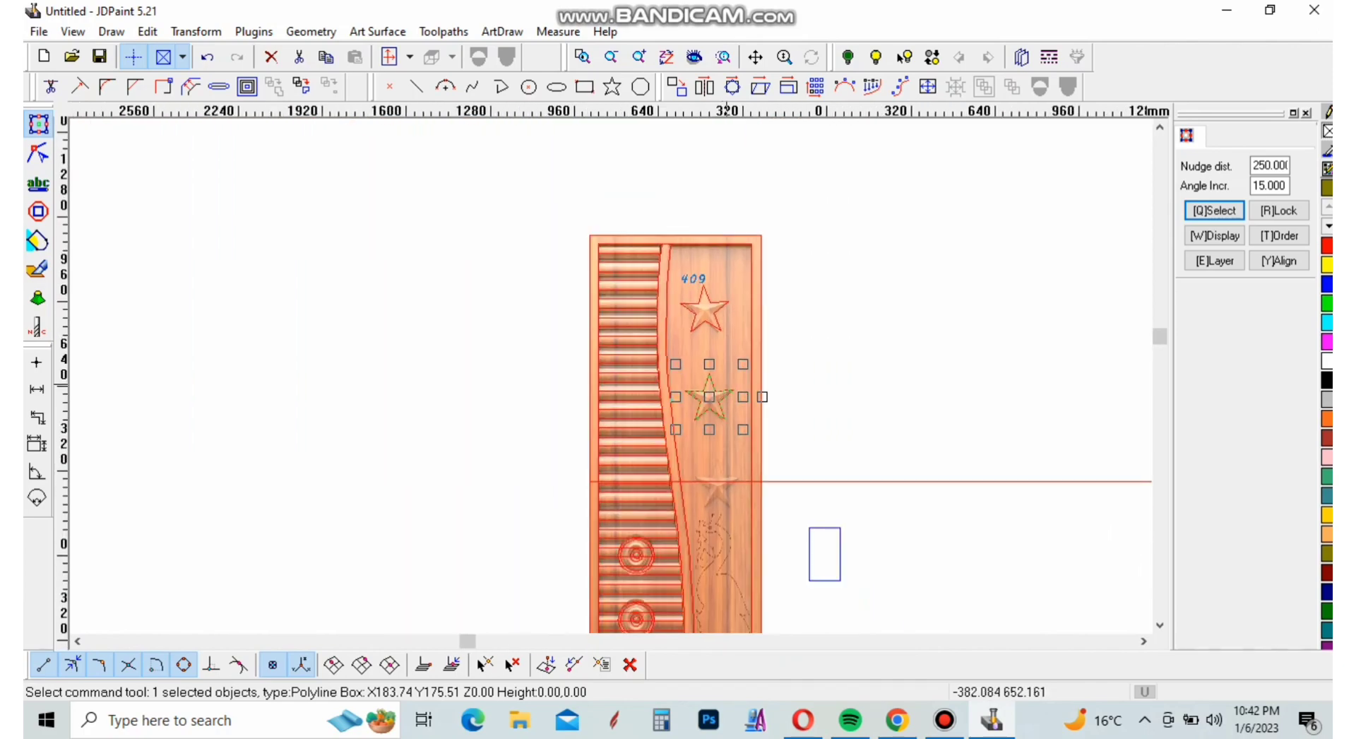
key("Down")
key("Down")
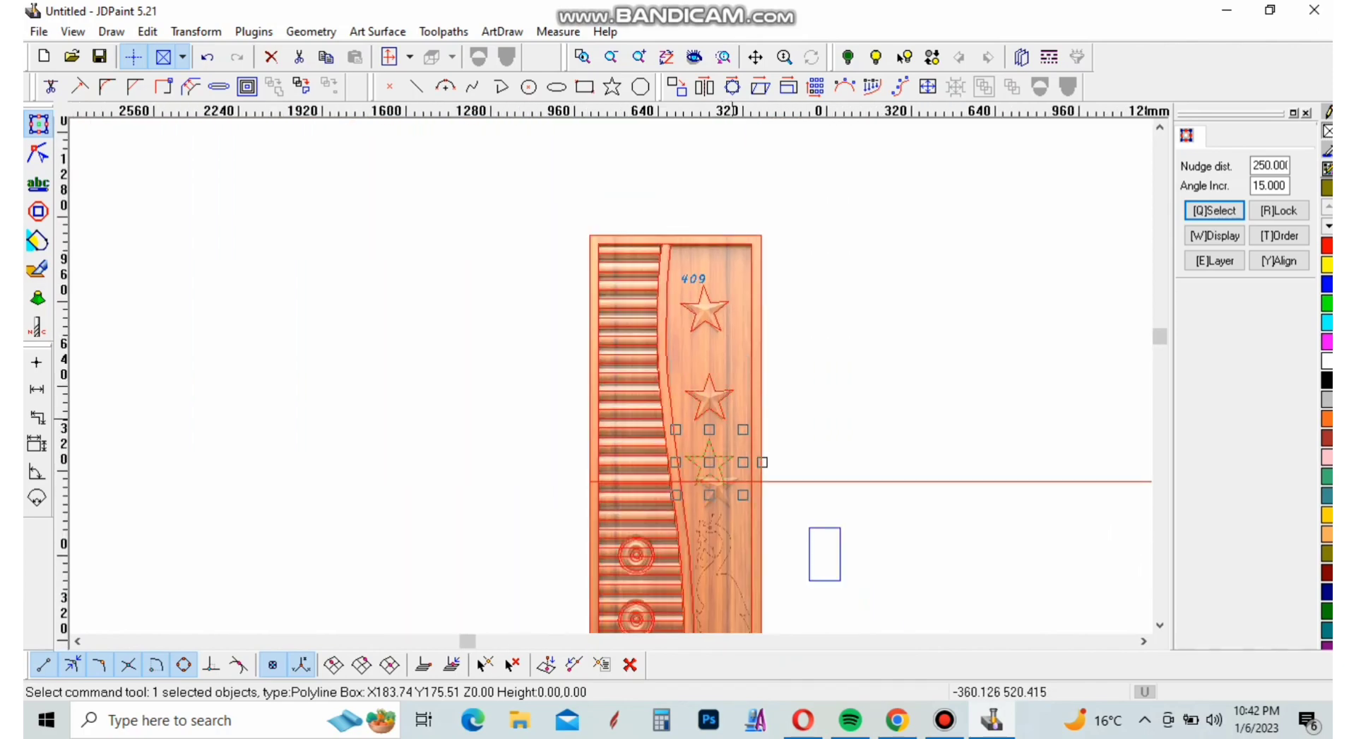
Move the copied star outline up onto the lowest carved star, align it with the carved points and deselect it
scroll(698, 481, "up", 3)
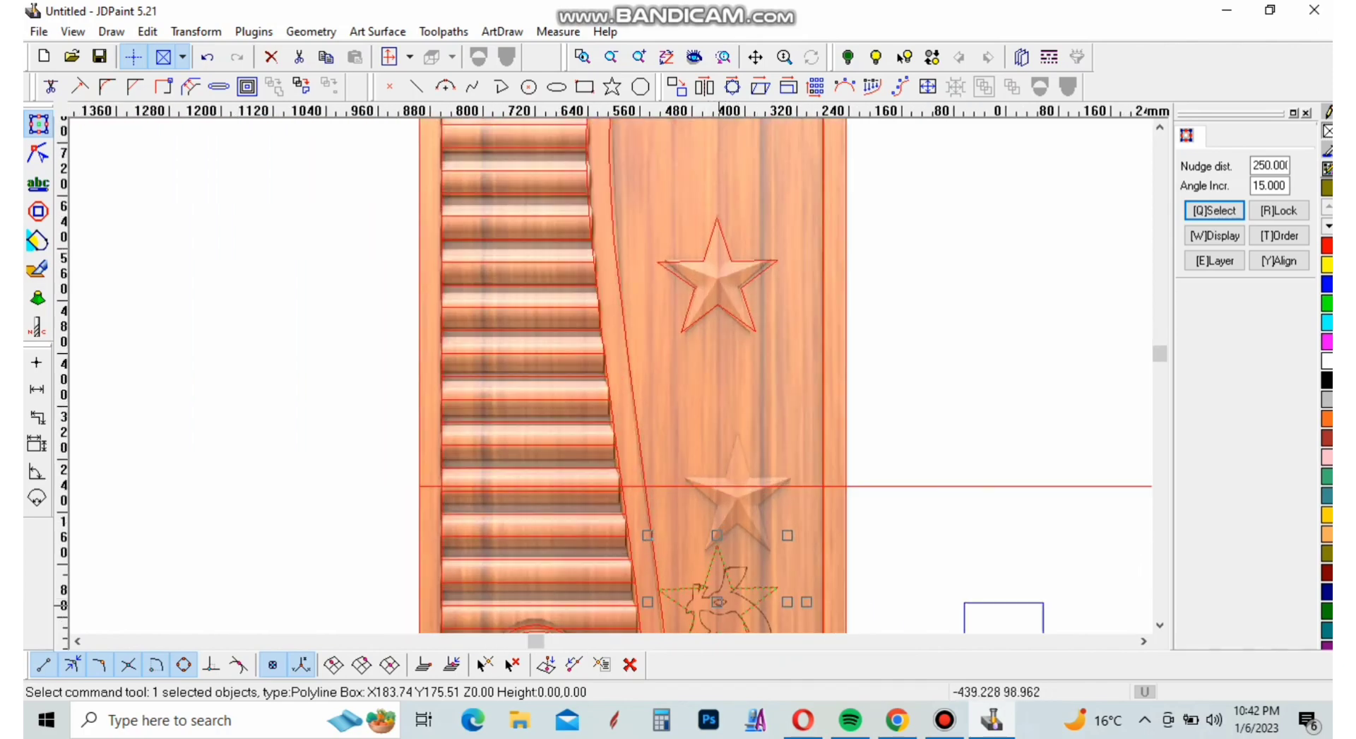
left_click_drag(719, 601, 743, 516)
scroll(726, 478, "up", 3)
scroll(625, 521, "down", 3)
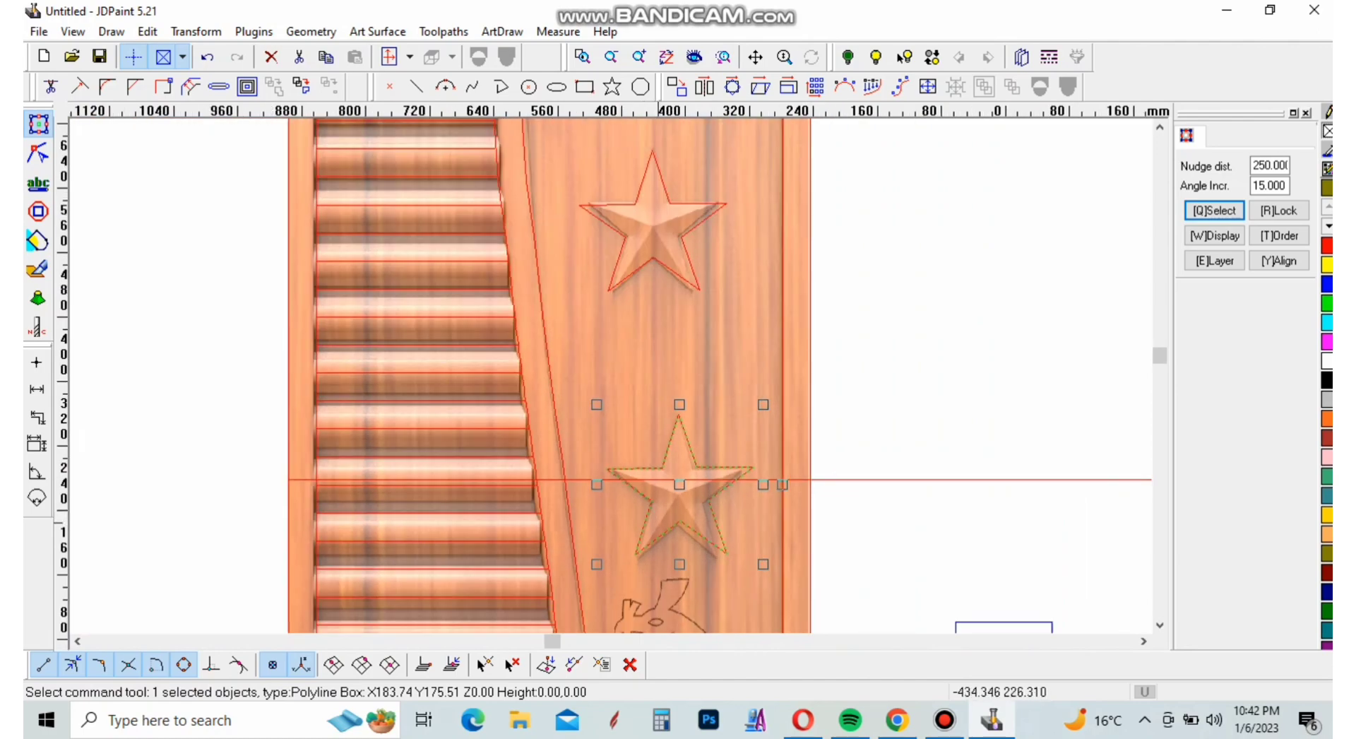
scroll(673, 517, "up", 3)
left_click_drag(674, 448, 695, 472)
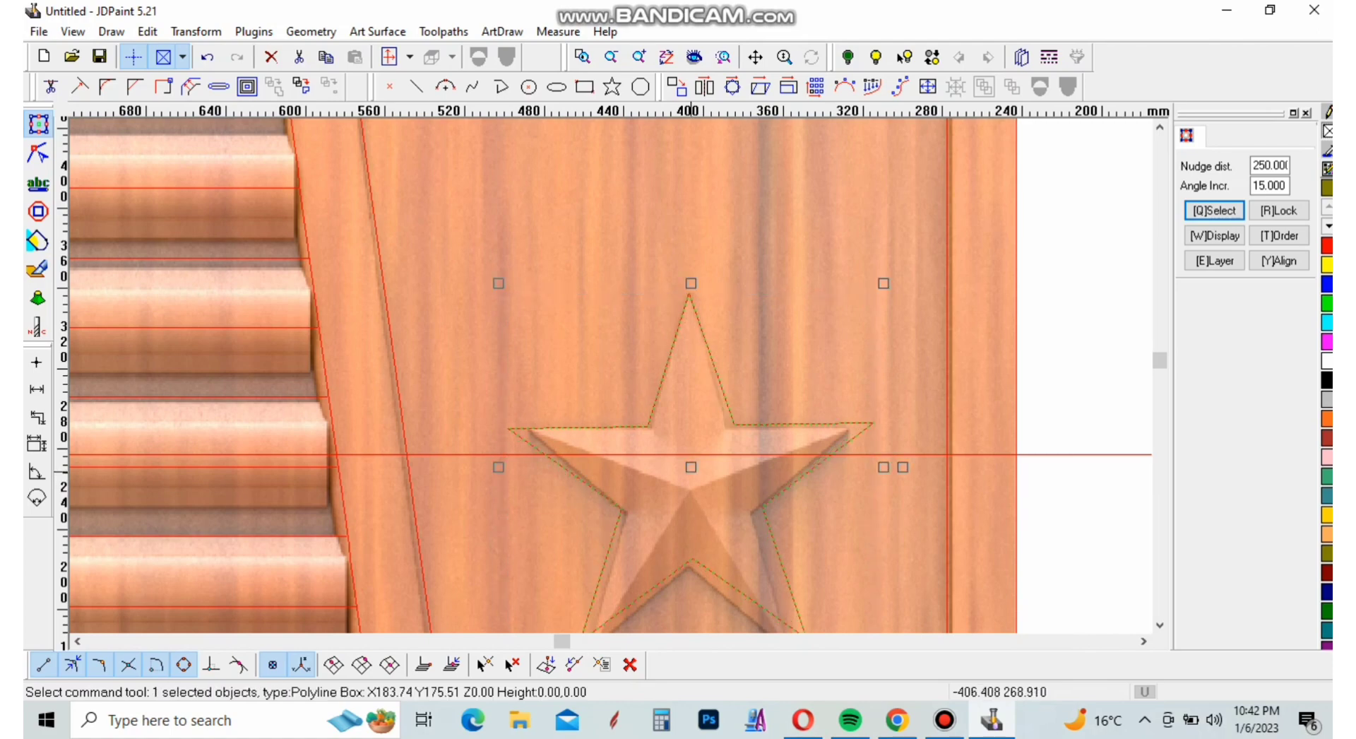
scroll(699, 520, "down", 4)
scroll(657, 282, "up", 2)
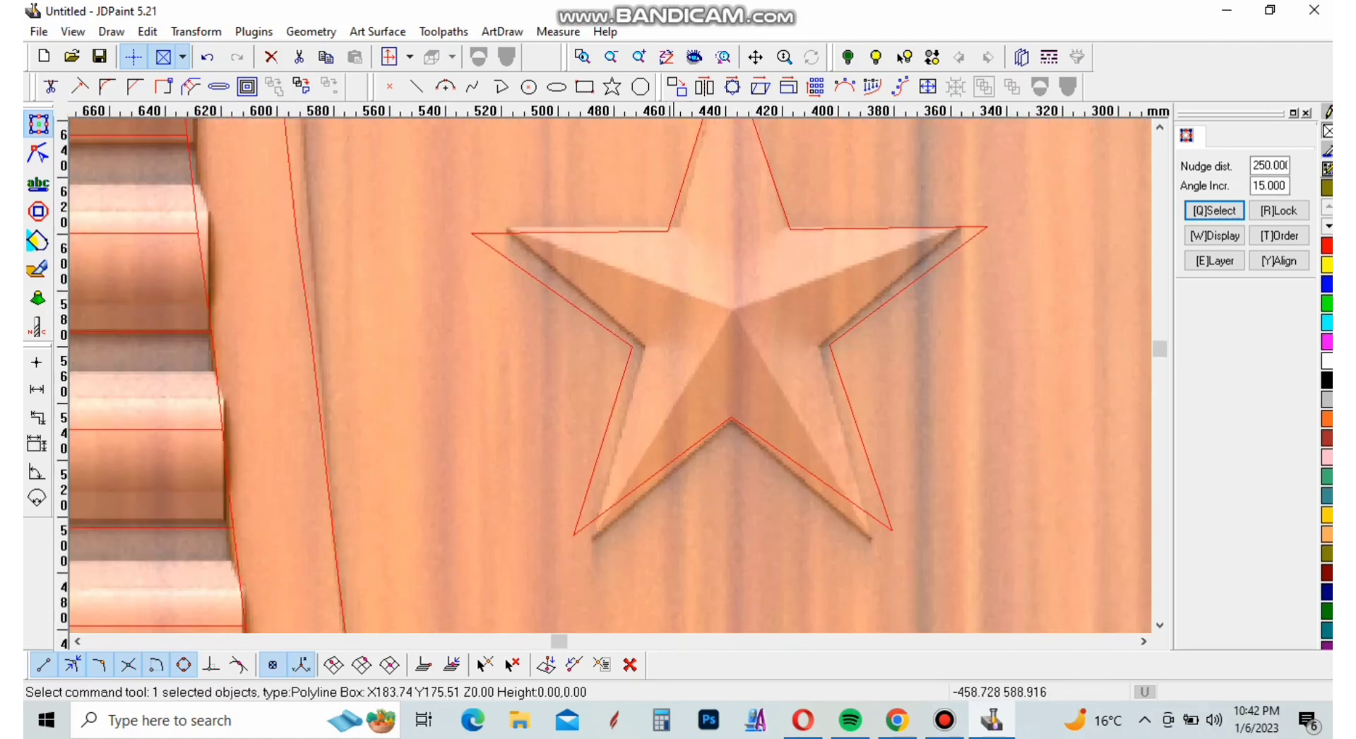
scroll(678, 353, "down", 4)
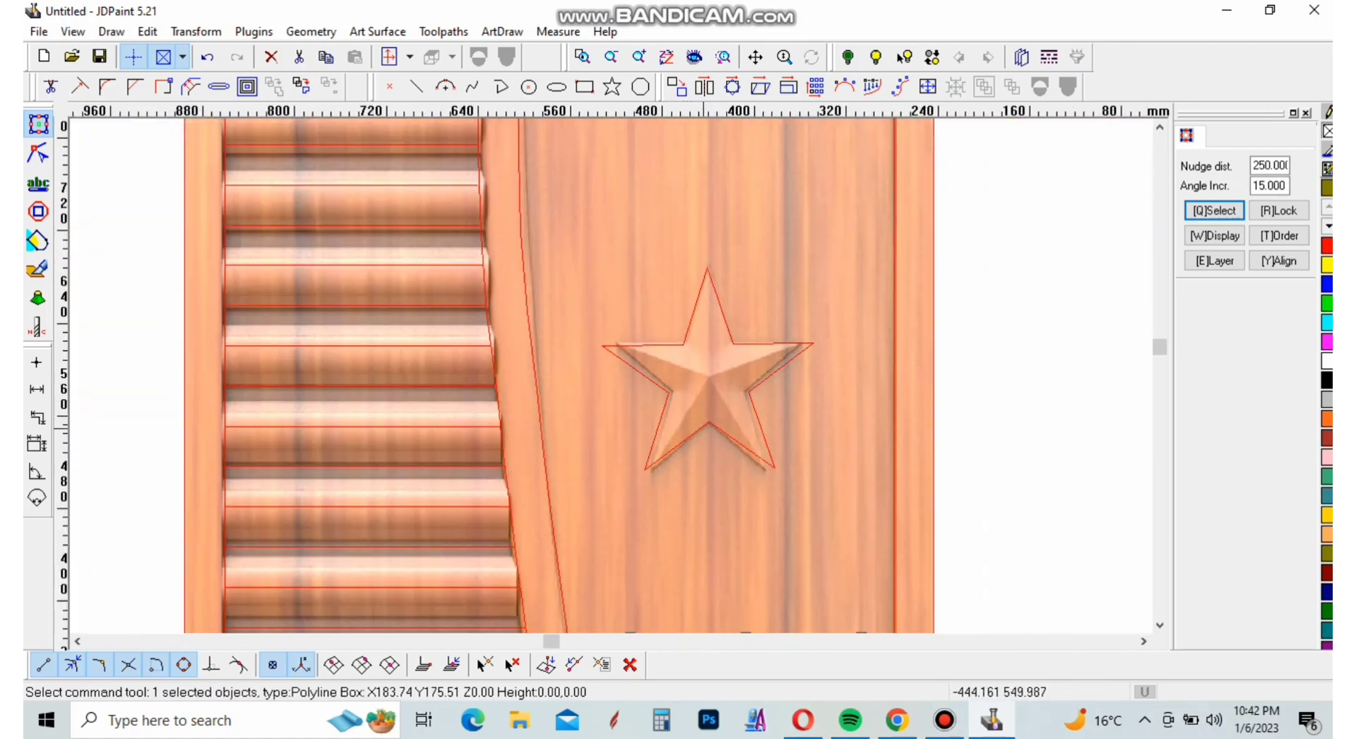
scroll(752, 375, "down", 6)
left_click(757, 331)
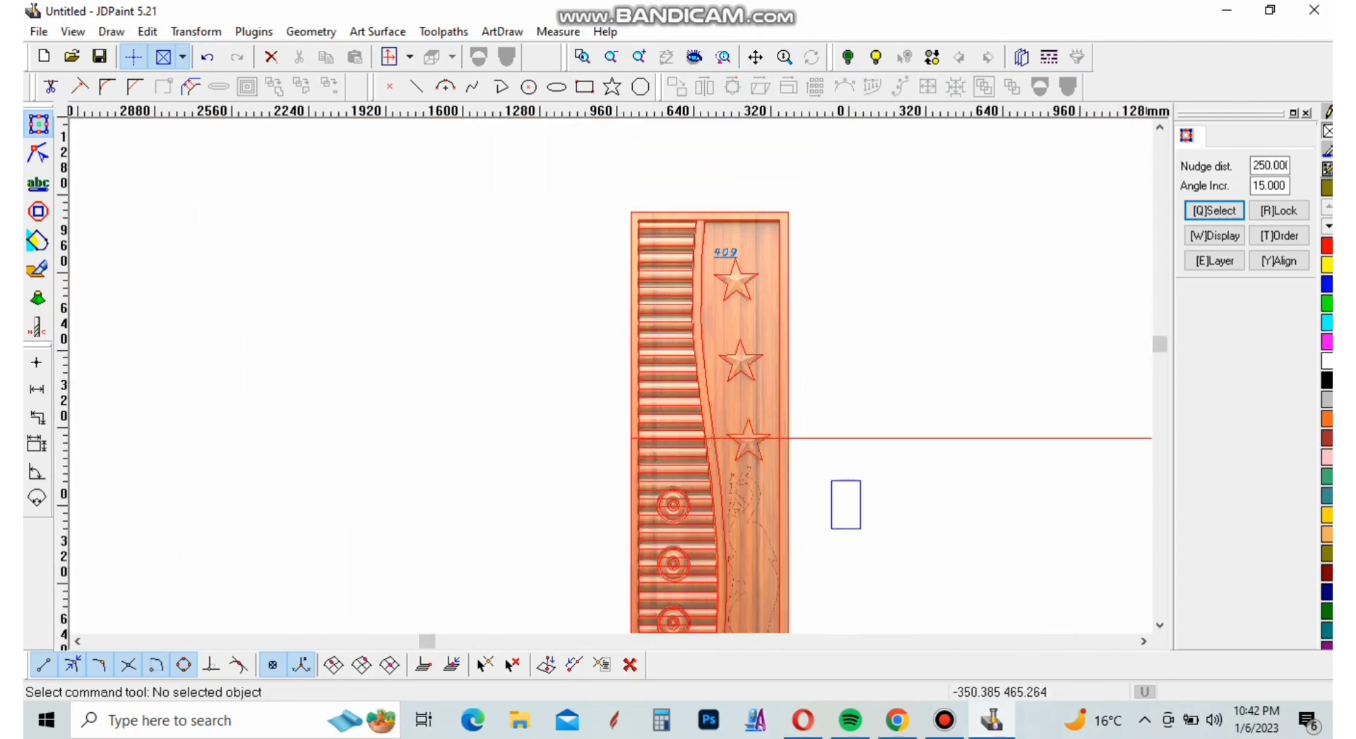
scroll(740, 441, "up", 3)
scroll(703, 373, "down", 3)
scroll(724, 466, "up", 4)
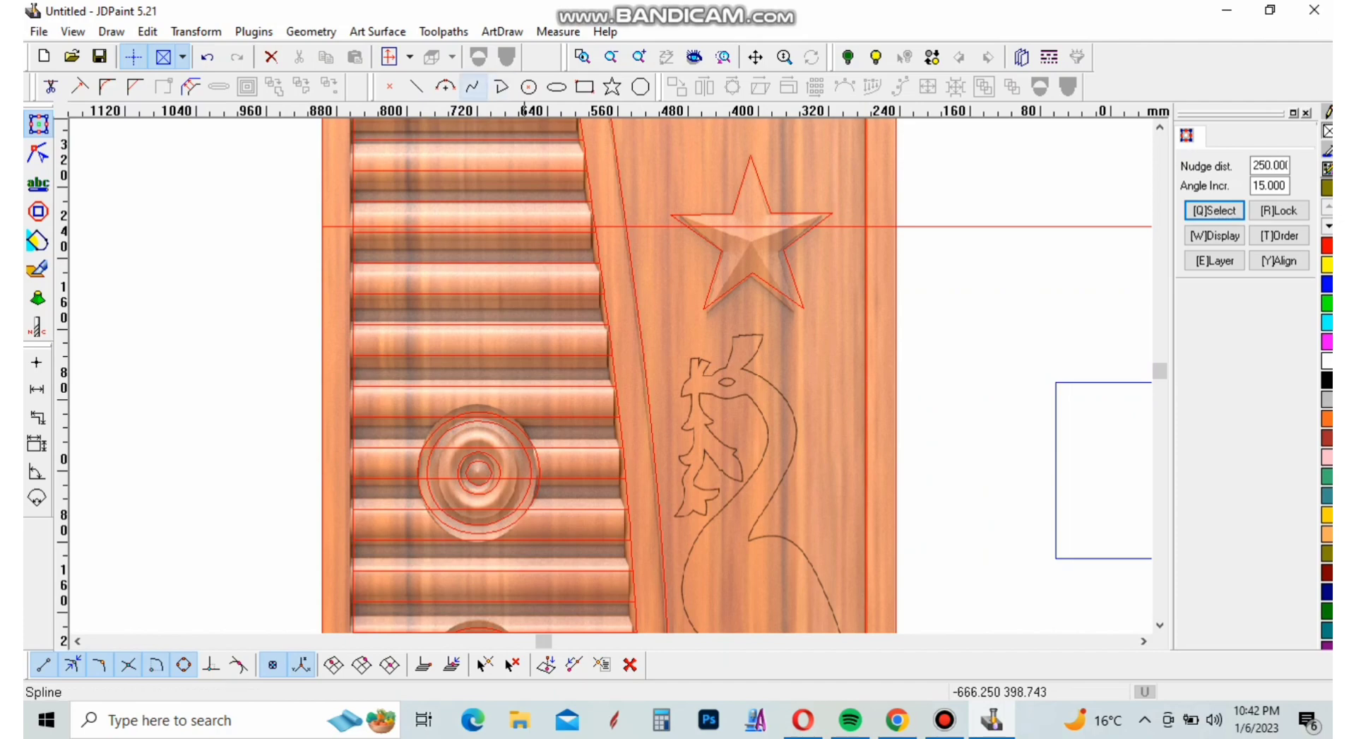
left_click(473, 86)
scroll(705, 337, "up", 7)
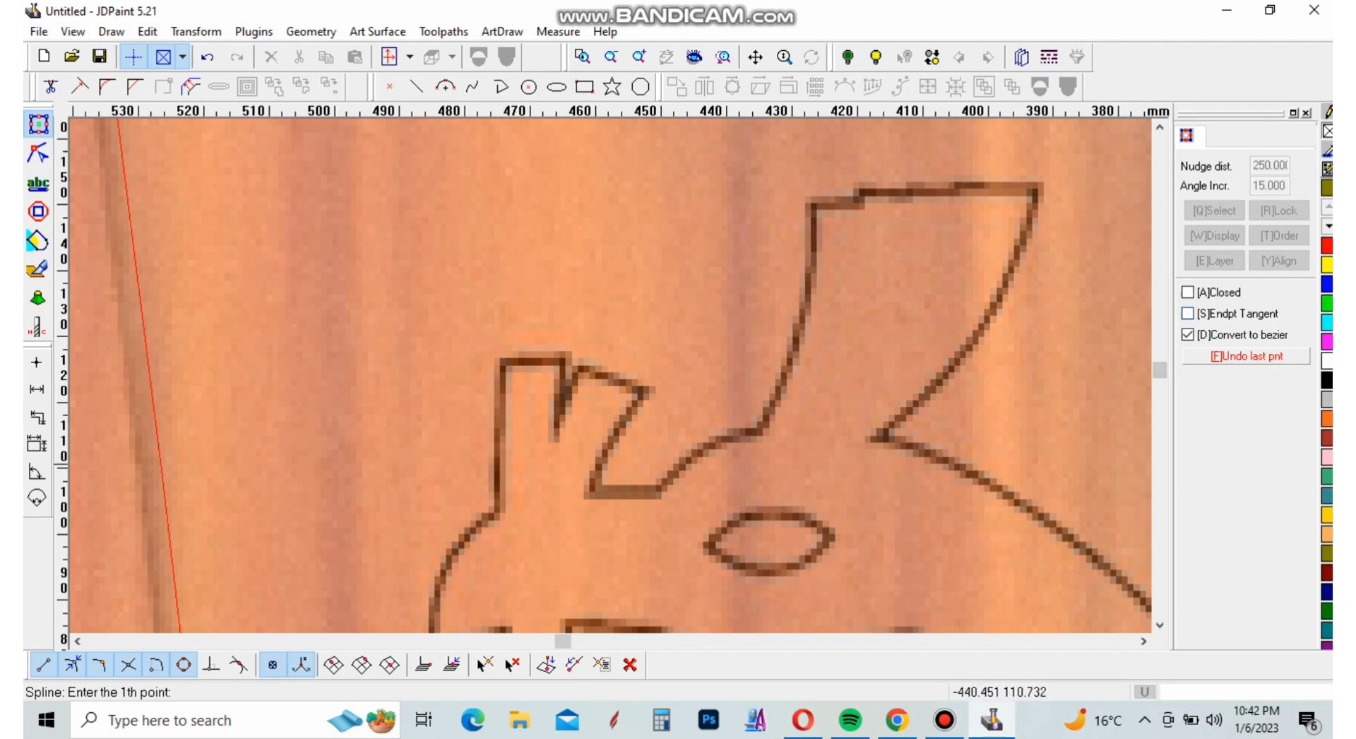
scroll(657, 466, "up", 2)
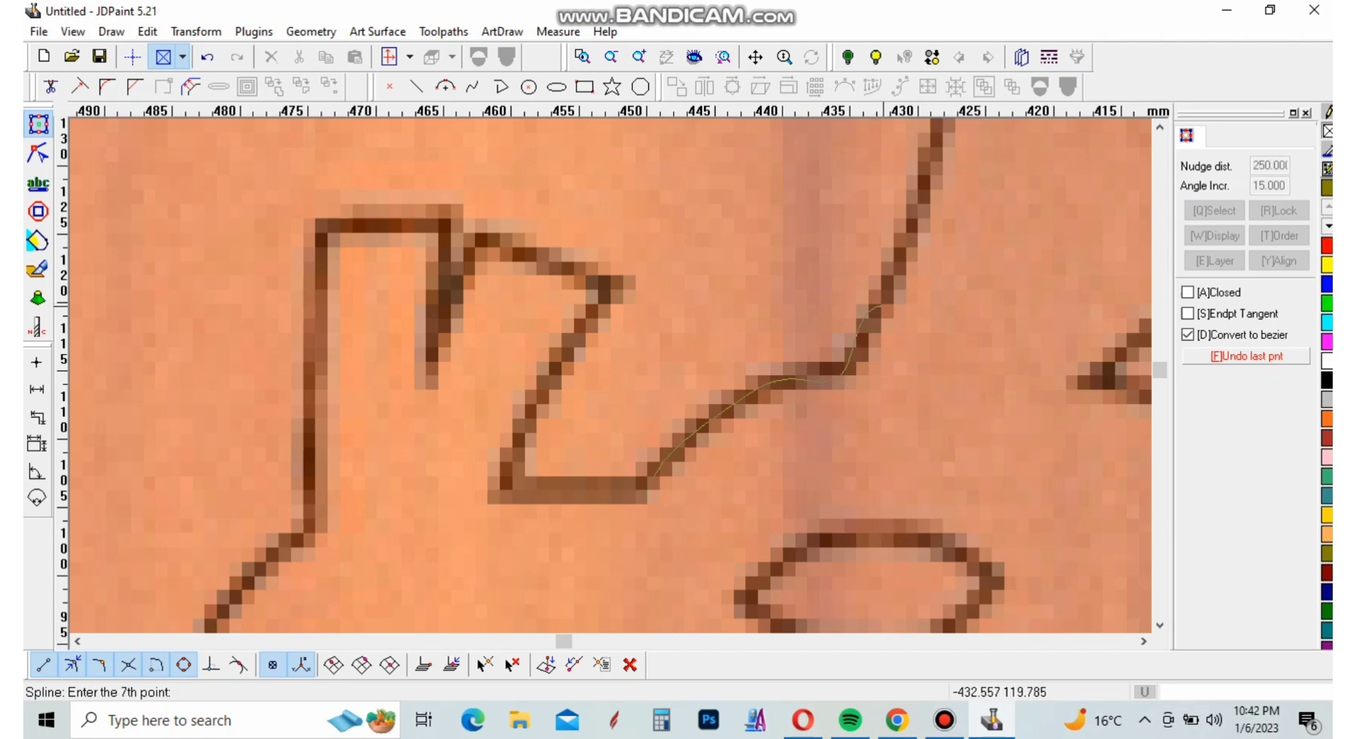
left_click(910, 245)
right_click(911, 248)
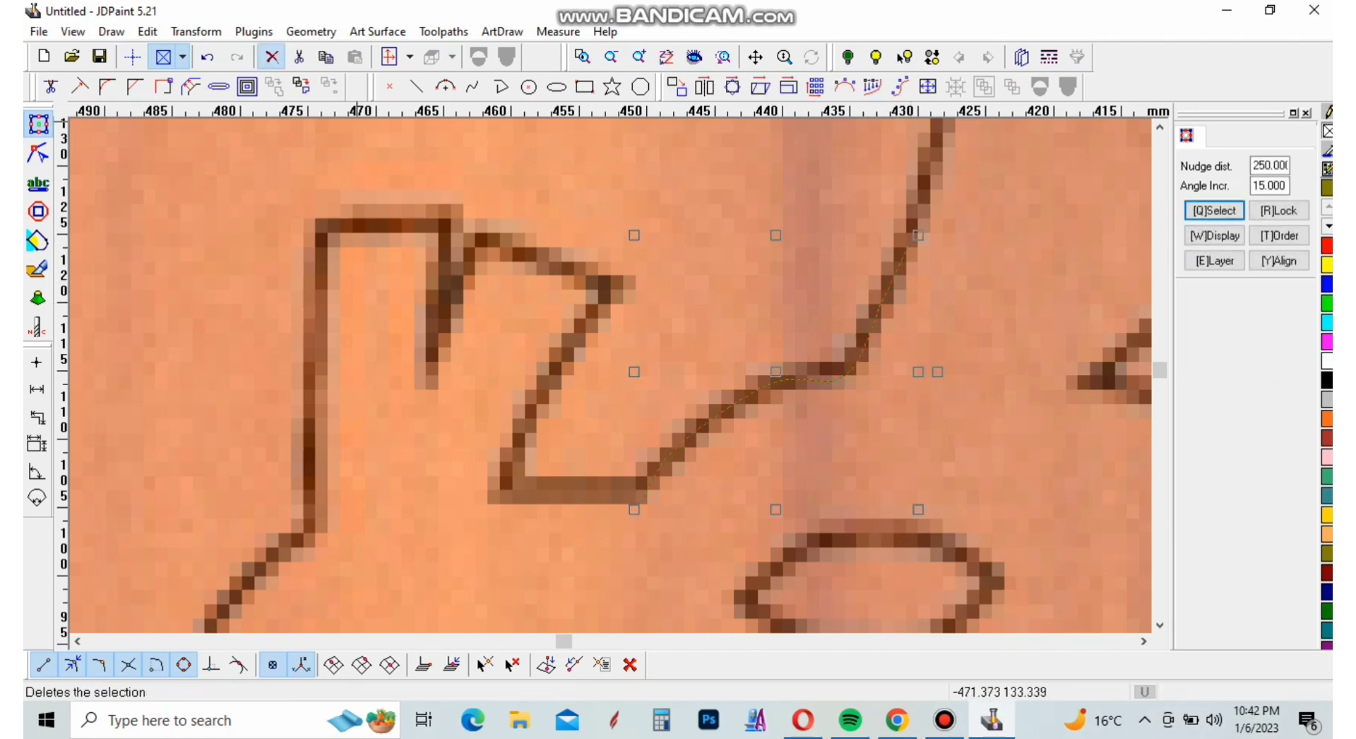
left_click(272, 57)
Start a polyline in endpoints-and-radius arc mode and trace the bird's forehead from the beak to the crest's base
left_click(502, 86)
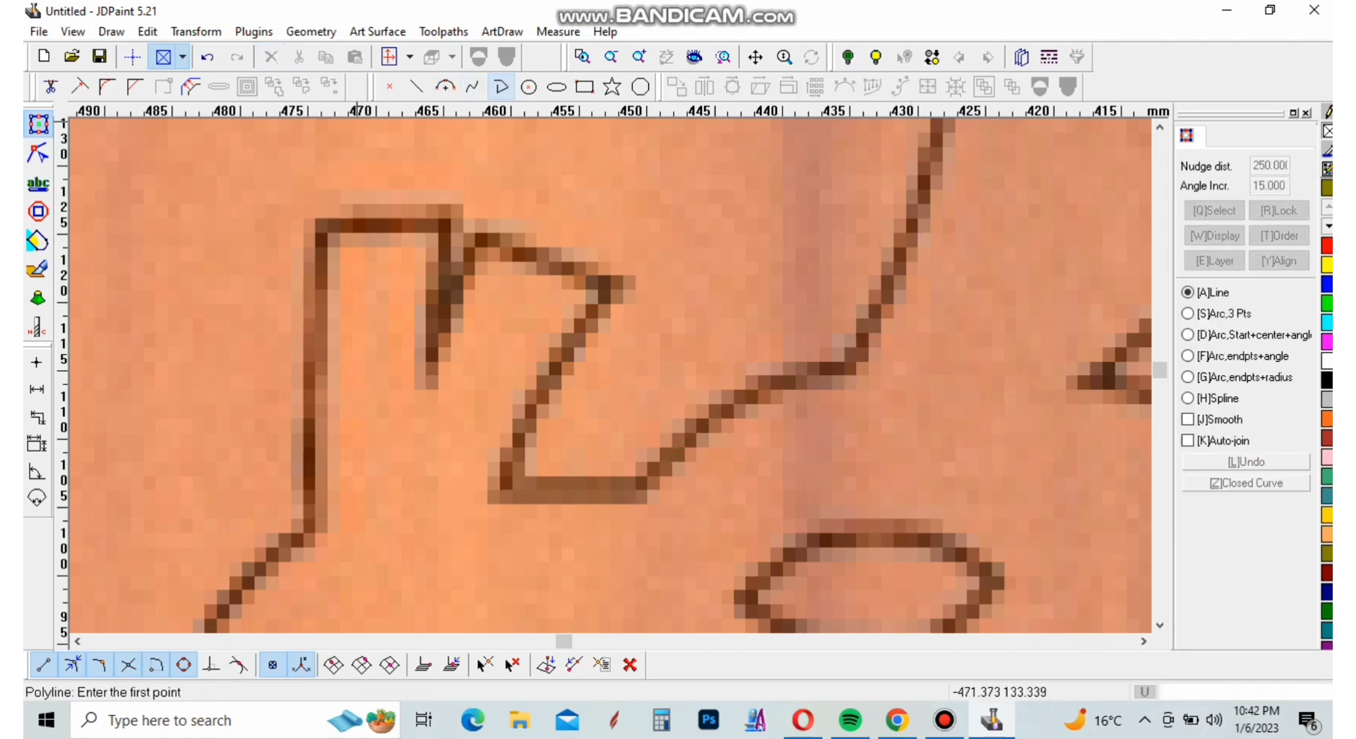
key("g")
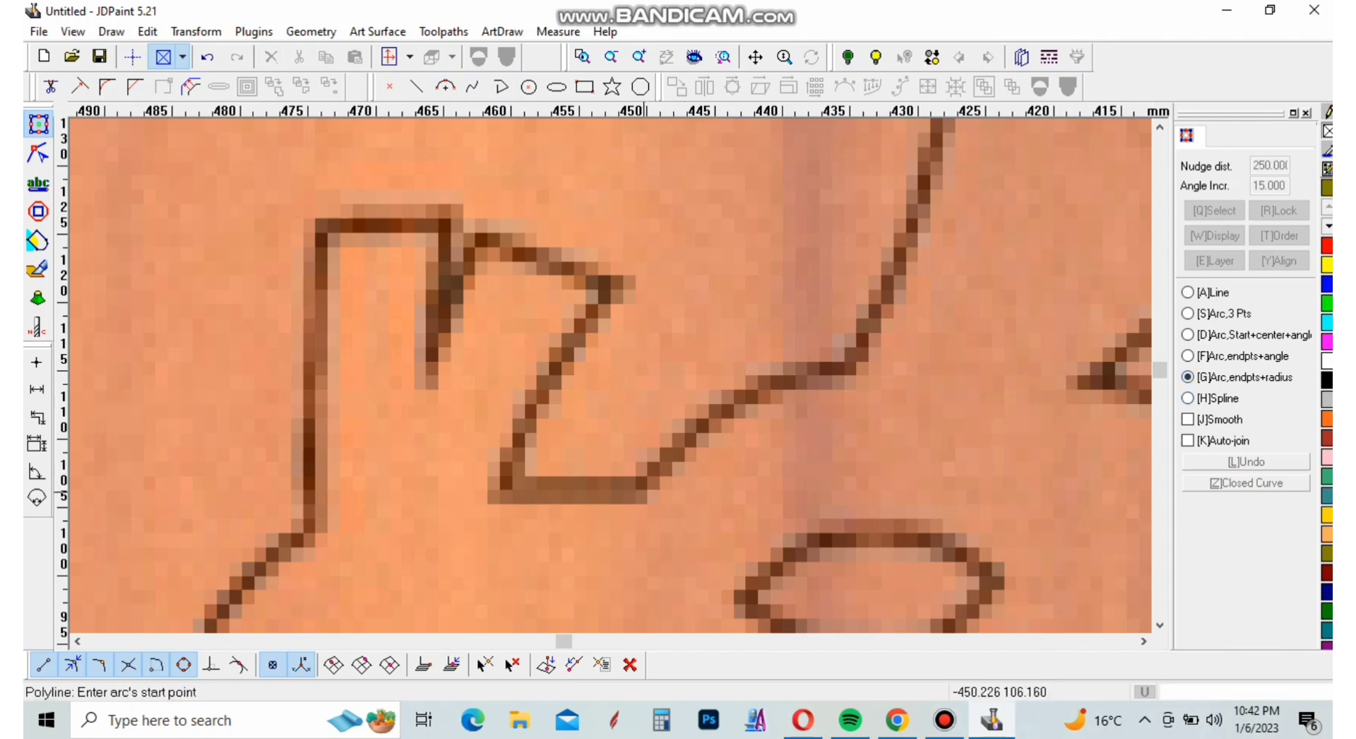
left_click(640, 486)
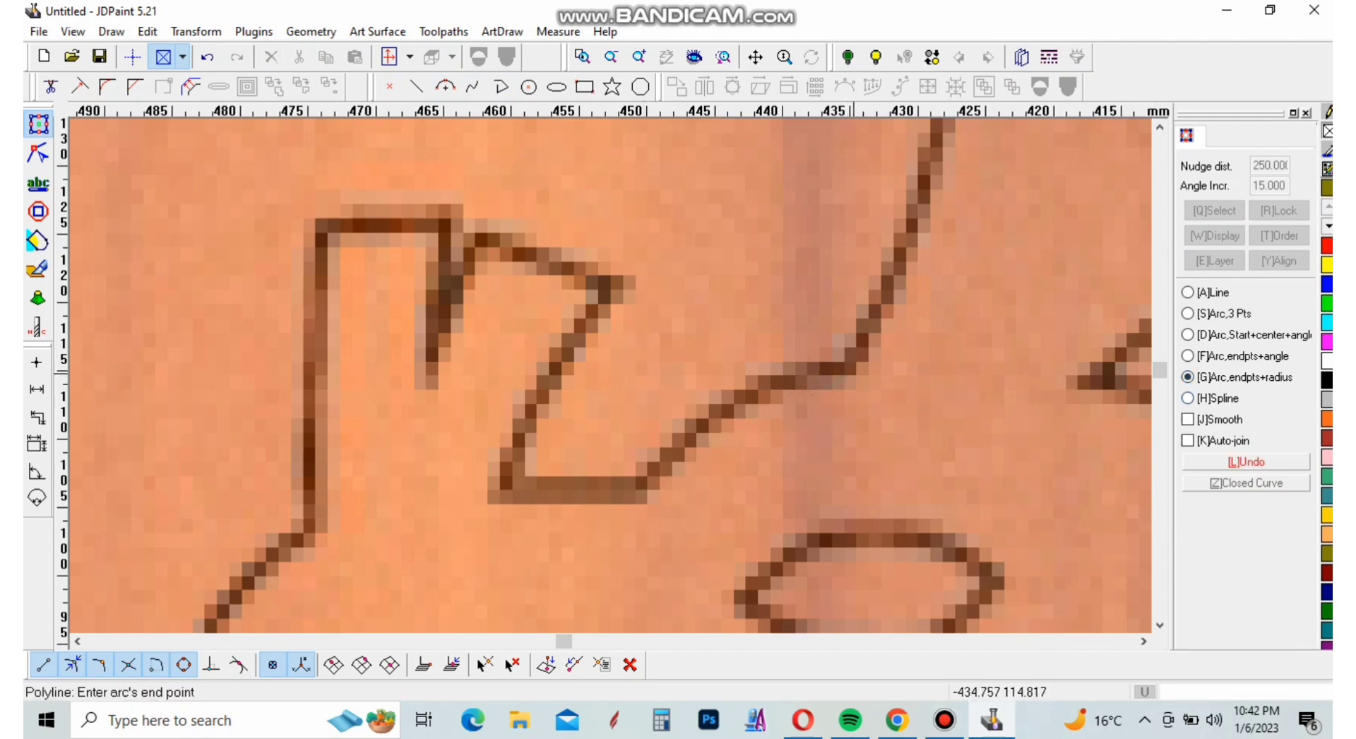
left_click(776, 389)
left_click(770, 388)
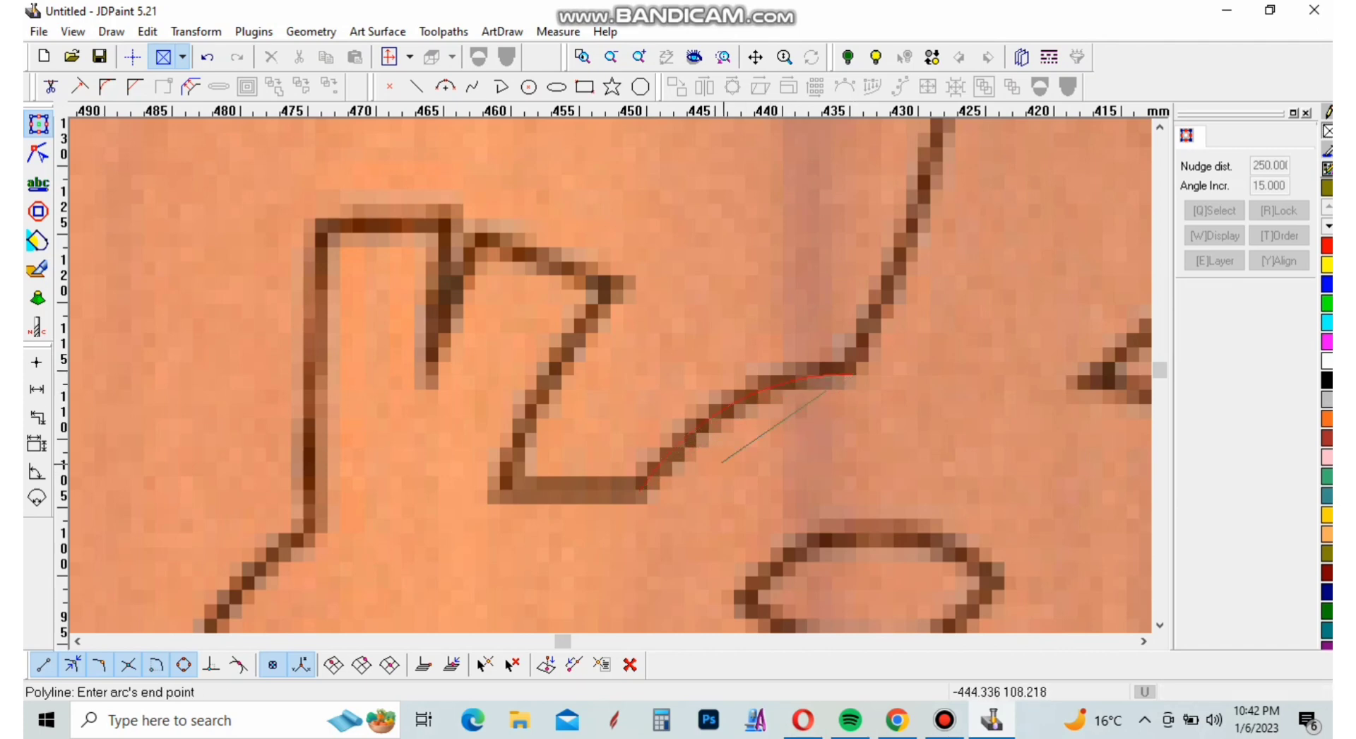
Continue the polyline with arcs along the front edge and across the top edge of the bird's crest
scroll(709, 467, "down", 5)
scroll(771, 357, "up", 5)
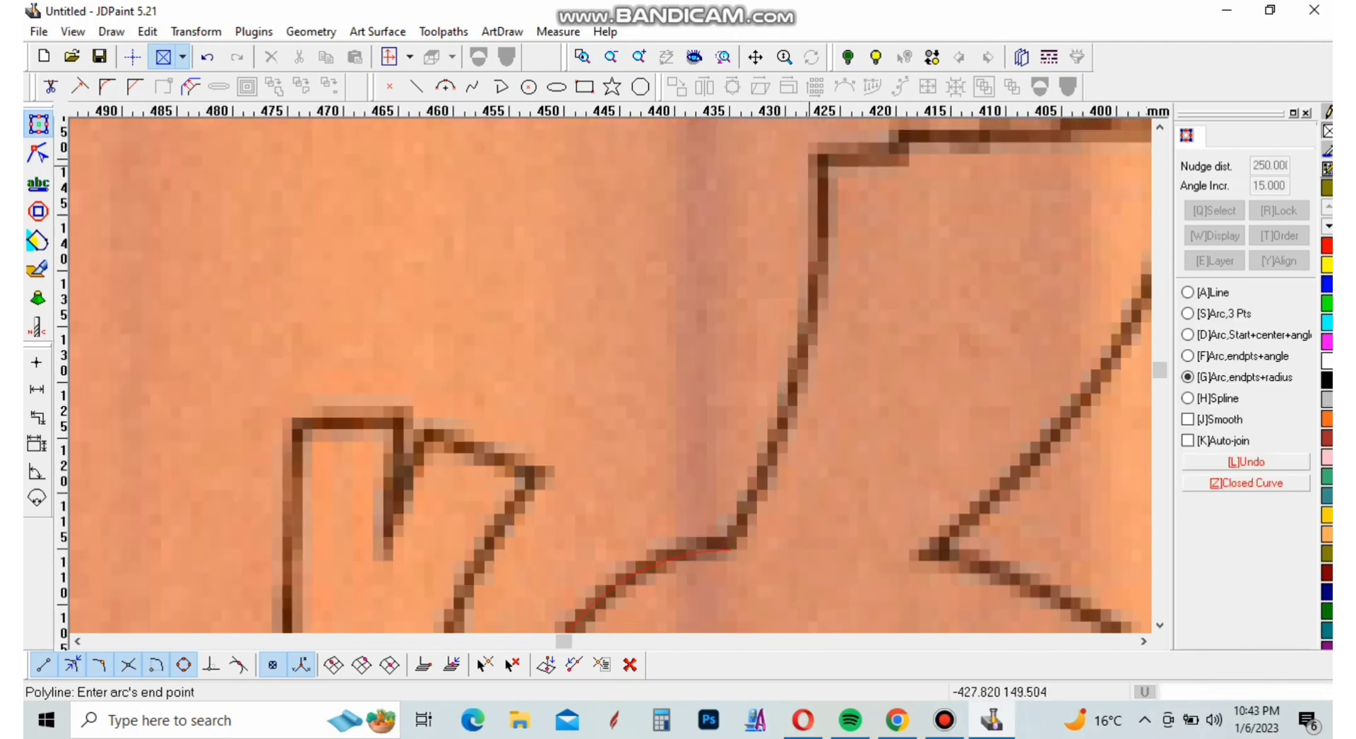
left_click(816, 158)
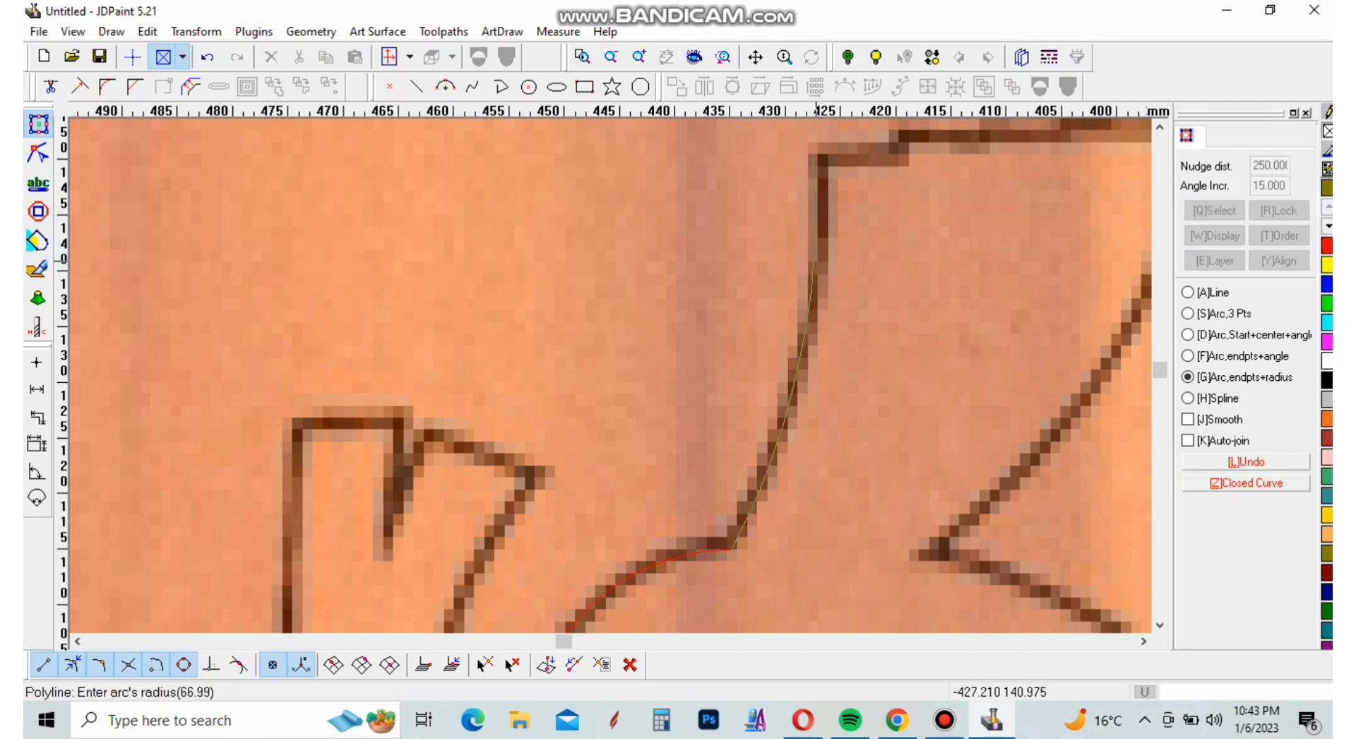
left_click(813, 268)
scroll(791, 297, "down", 5)
scroll(777, 309, "up", 5)
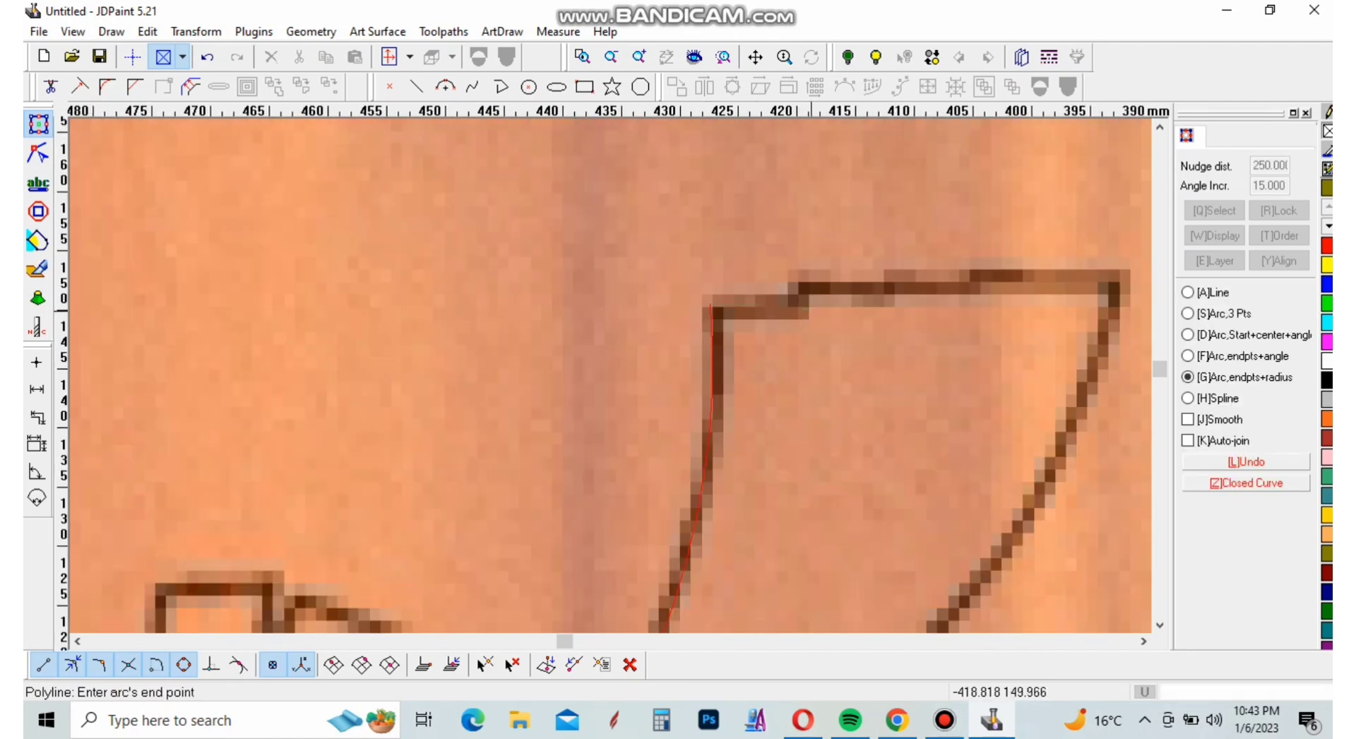
scroll(710, 306, "down", 5)
scroll(706, 317, "up", 5)
left_click(668, 346)
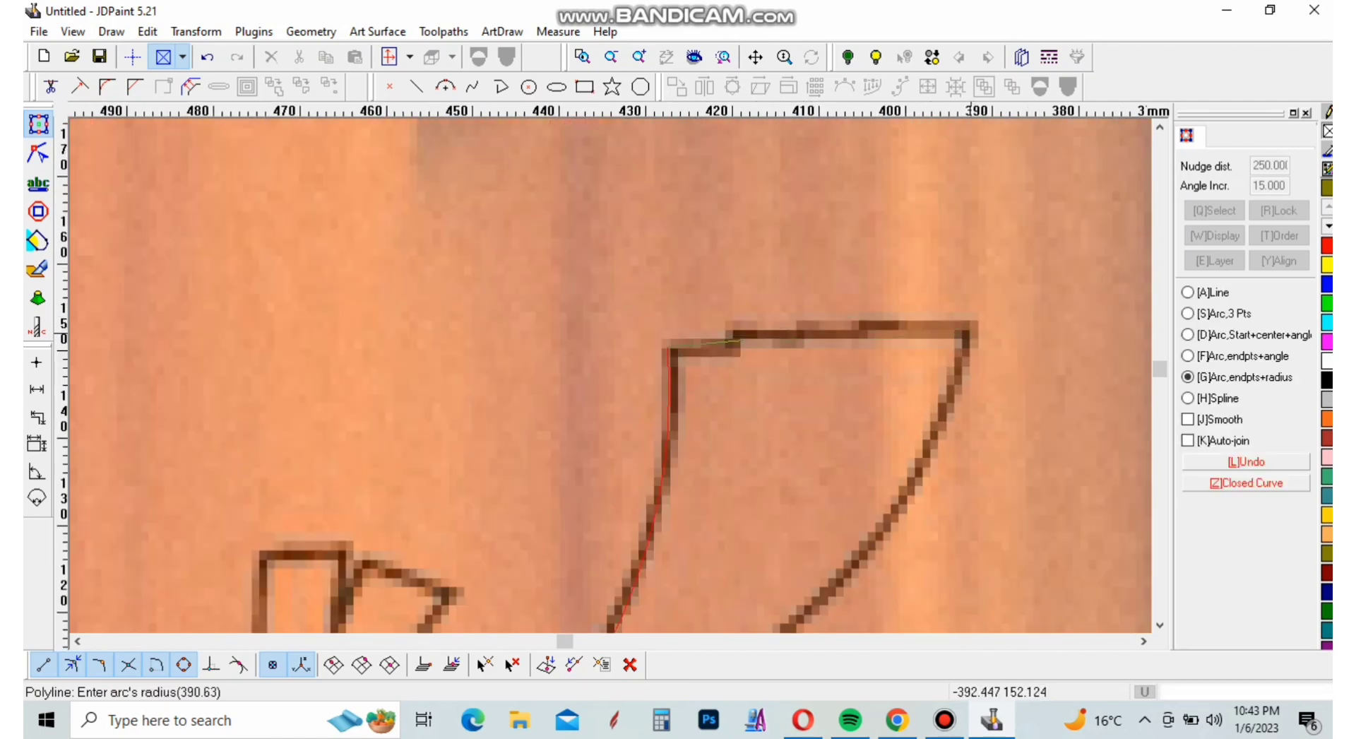
left_click(820, 332)
Trace the crest's rear edge and the upper back of the bird's neck with two further arcs
scroll(819, 331, "down", 5)
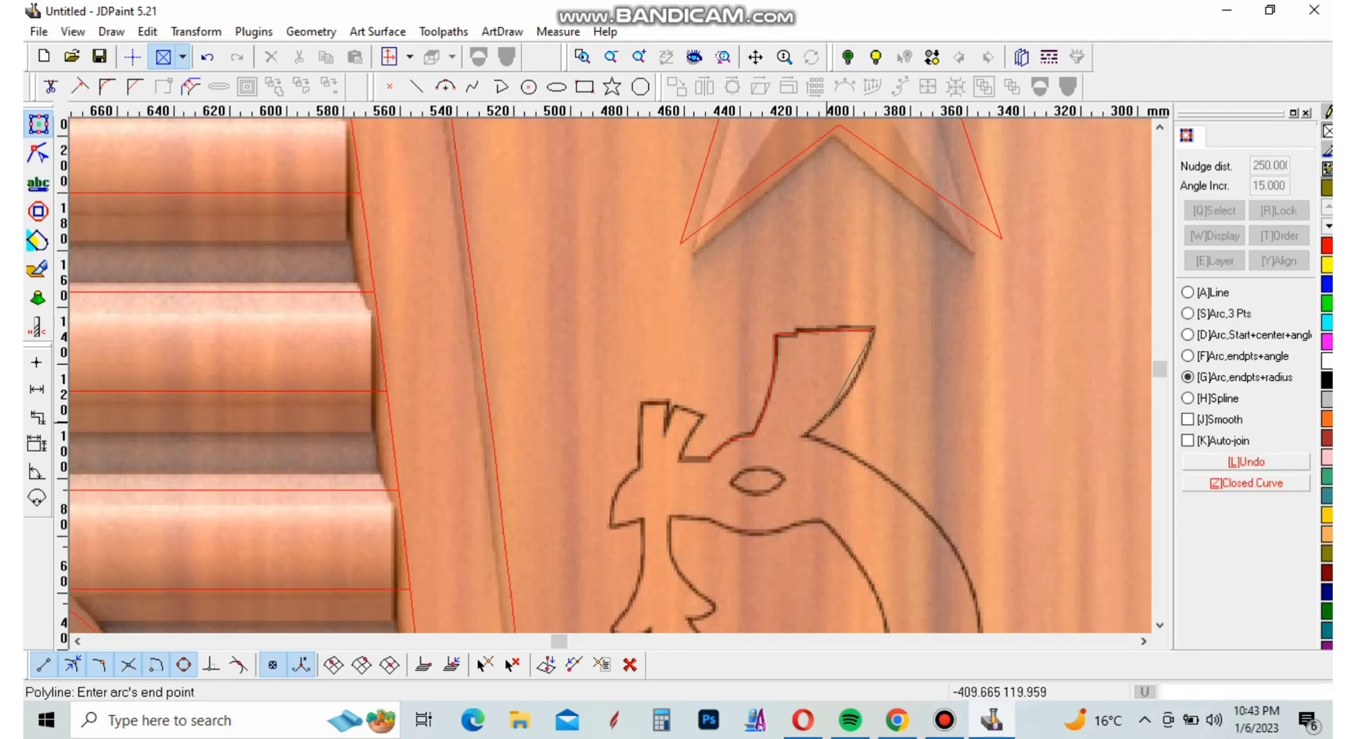
scroll(837, 403, "up", 5)
left_click(805, 435)
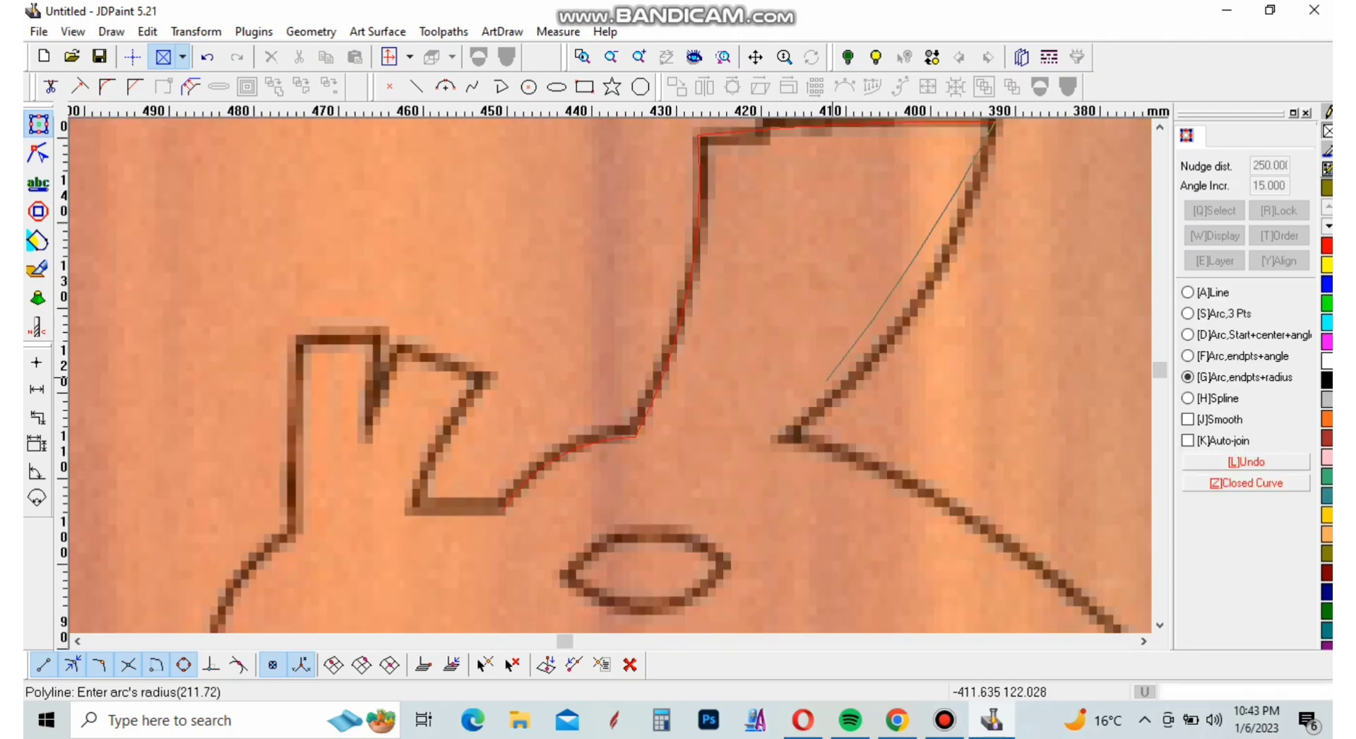
left_click(829, 374)
scroll(830, 375, "down", 5)
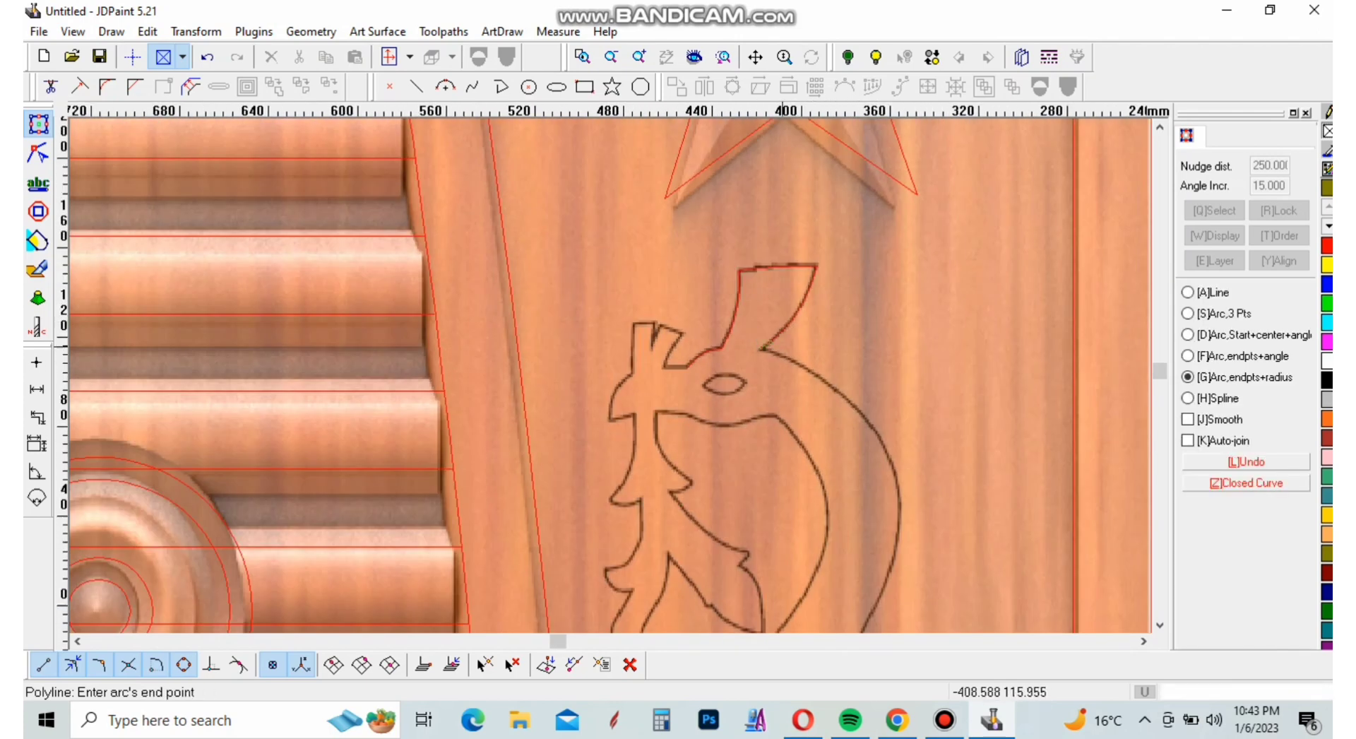
scroll(777, 321, "up", 5)
left_click(876, 452)
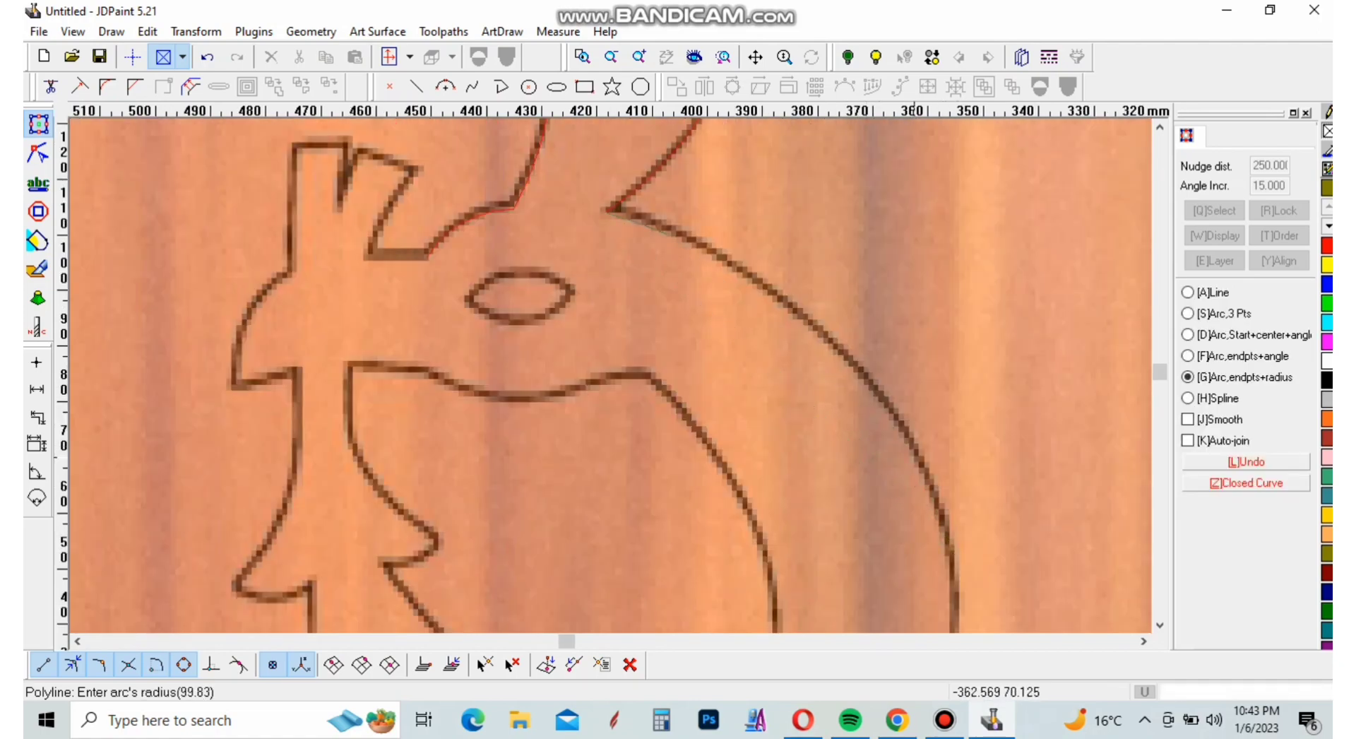
left_click(886, 406)
Trace the lower back of the neck with two arcs, ending at the sharp notch where the body begins
scroll(777, 295, "down", 5)
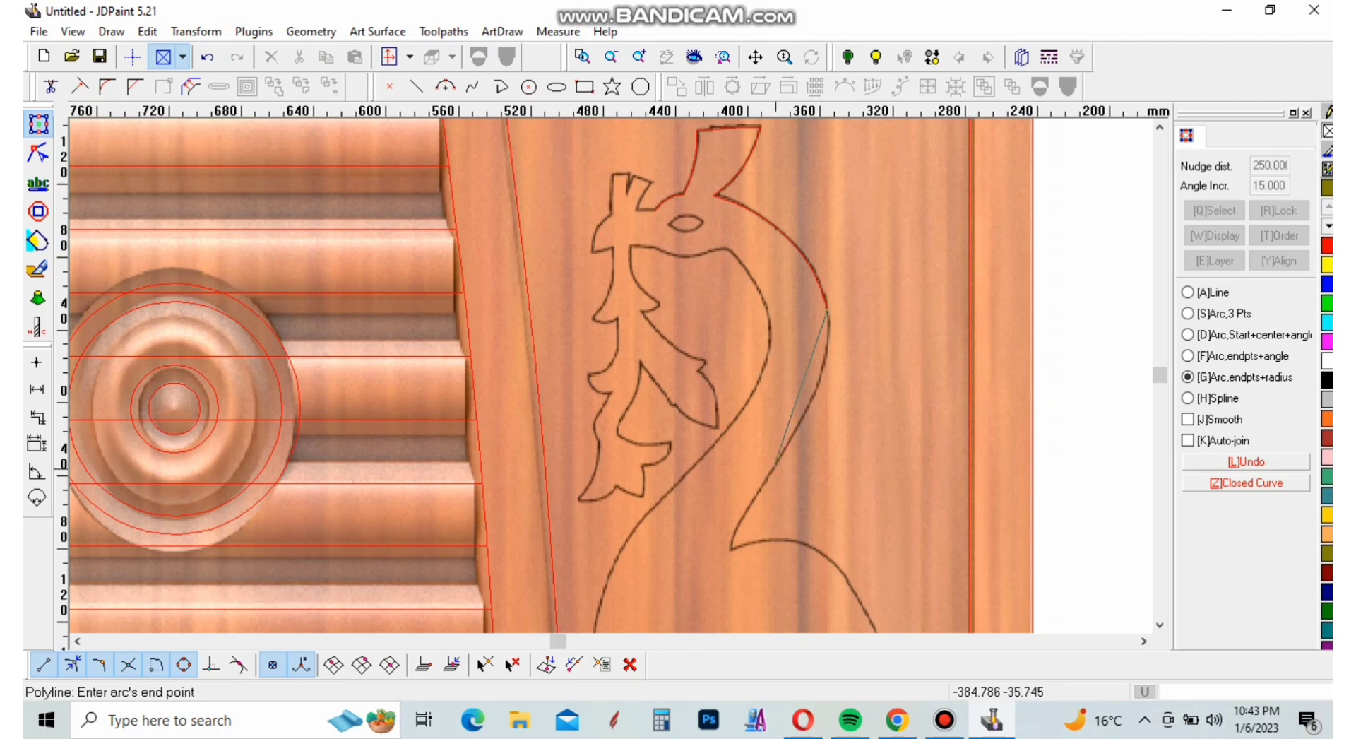
scroll(777, 456, "up", 5)
left_click(776, 457)
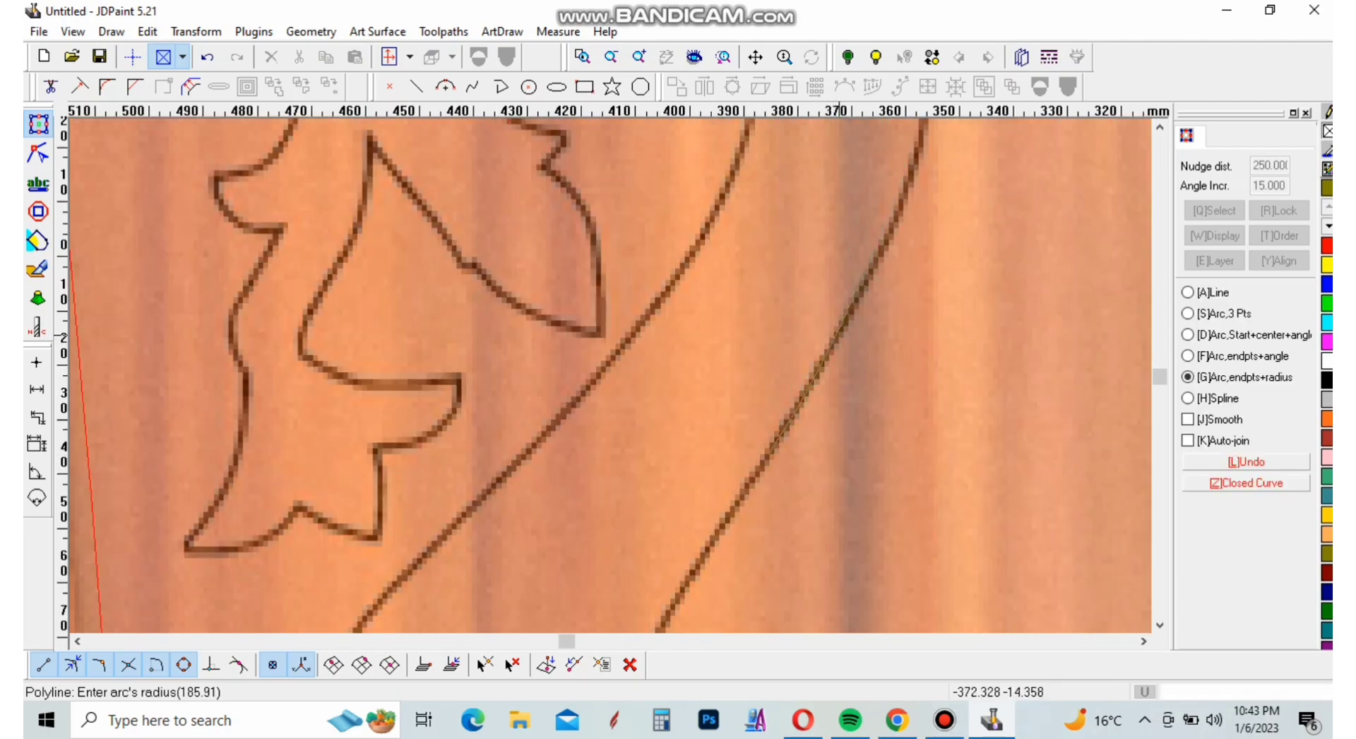
scroll(796, 389, "down", 3)
left_click(803, 386)
scroll(803, 386, "down", 3)
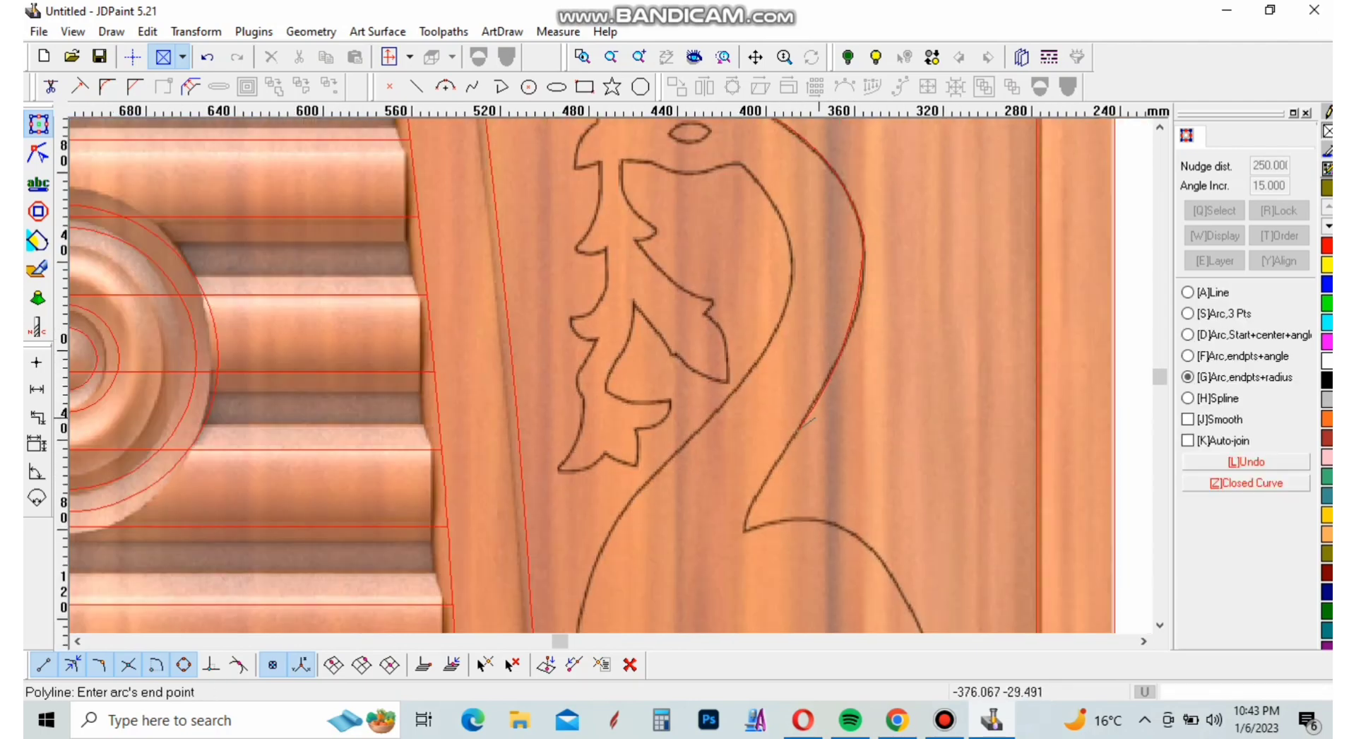
scroll(809, 421, "down", 1)
scroll(812, 408, "up", 4)
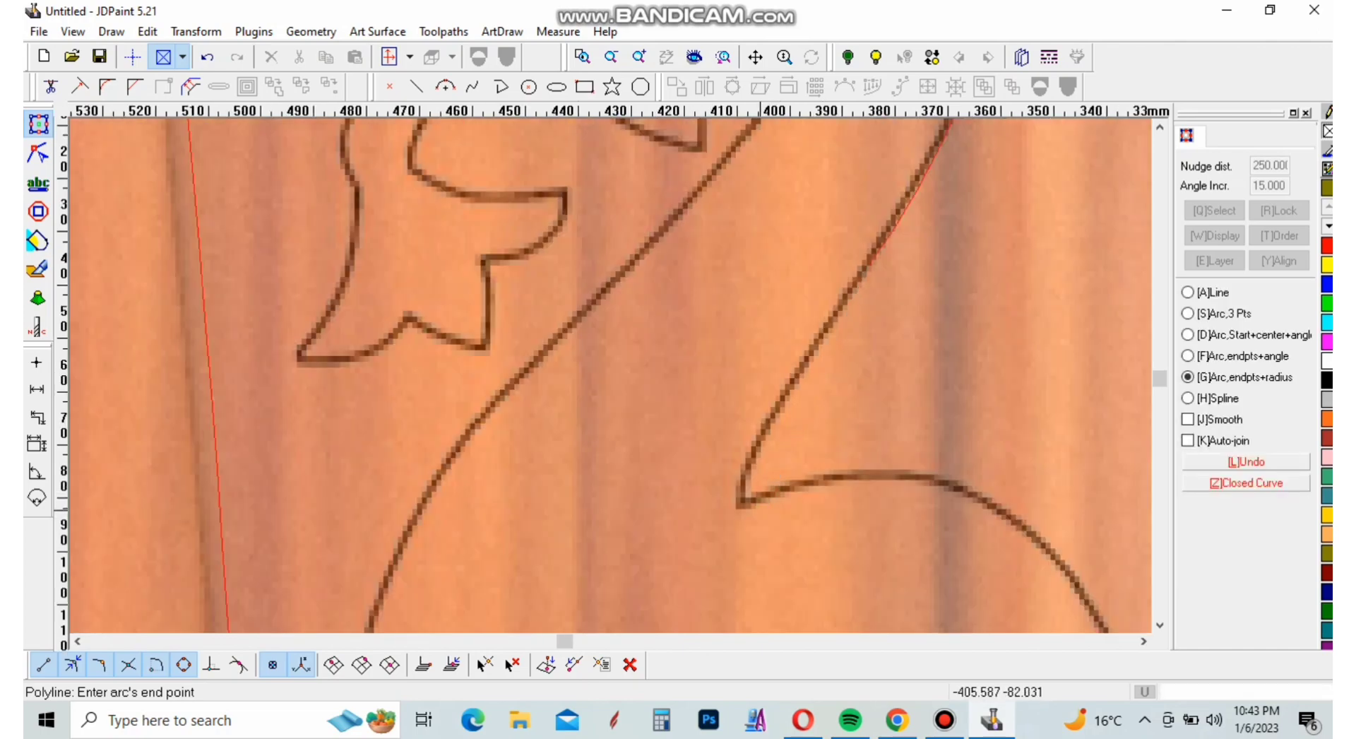
left_click(746, 502)
left_click(784, 432)
Trace the bird's back from the neck notch over the hump and down the long slope with two arcs
scroll(781, 482, "down", 3)
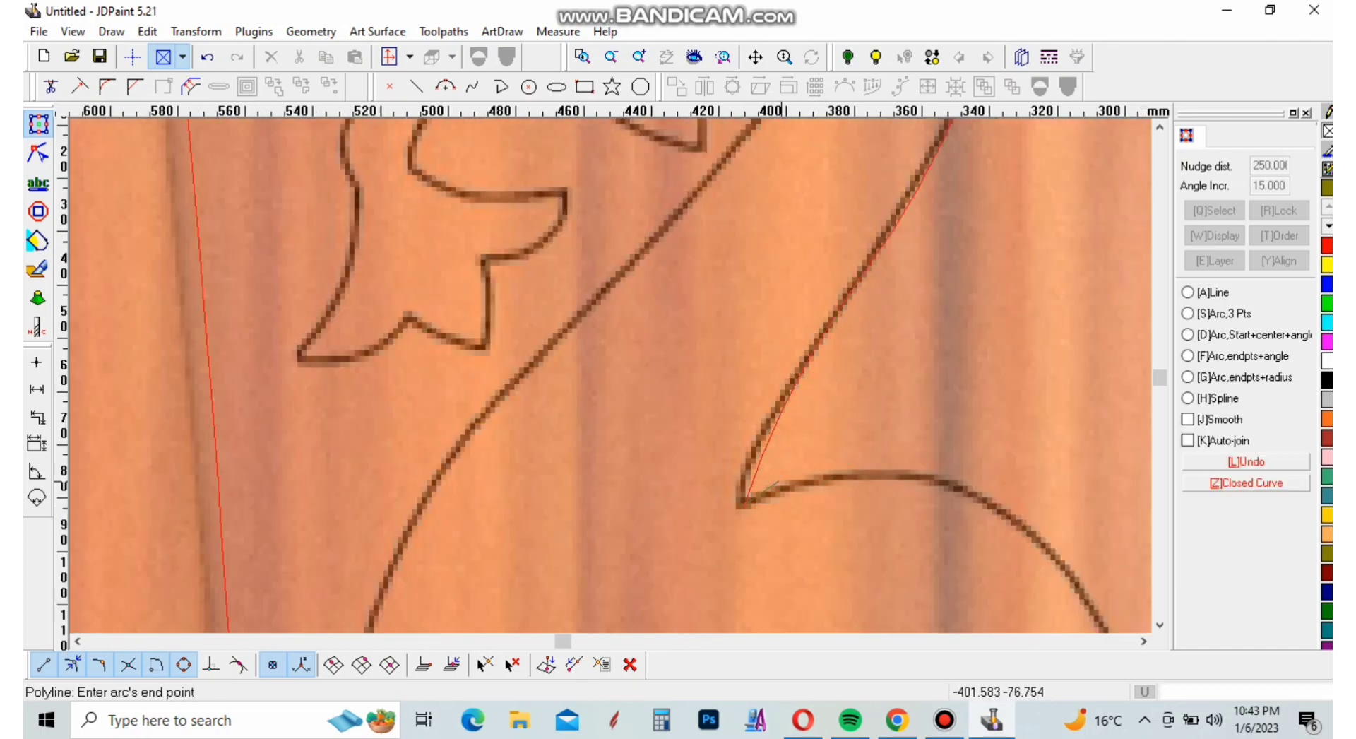
scroll(884, 515, "up", 3)
left_click(873, 486)
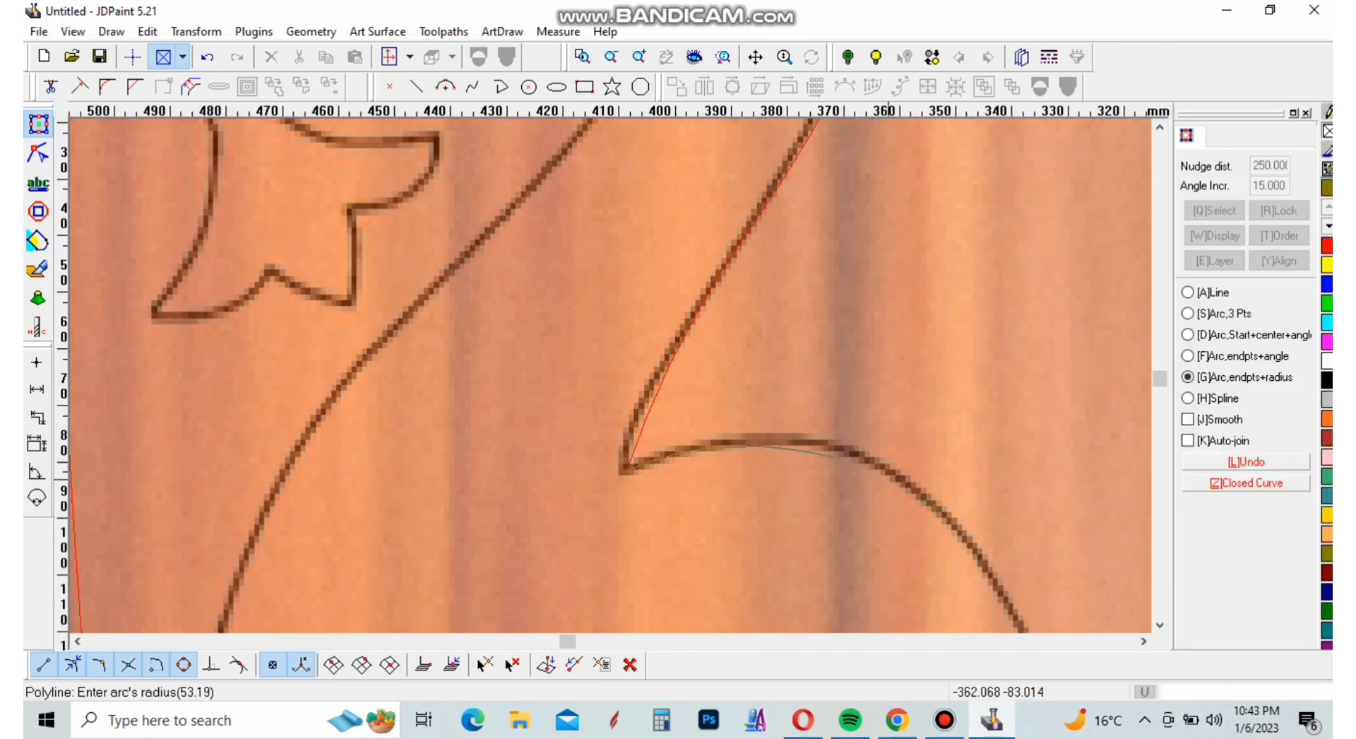
left_click(834, 439)
scroll(805, 394, "down", 7)
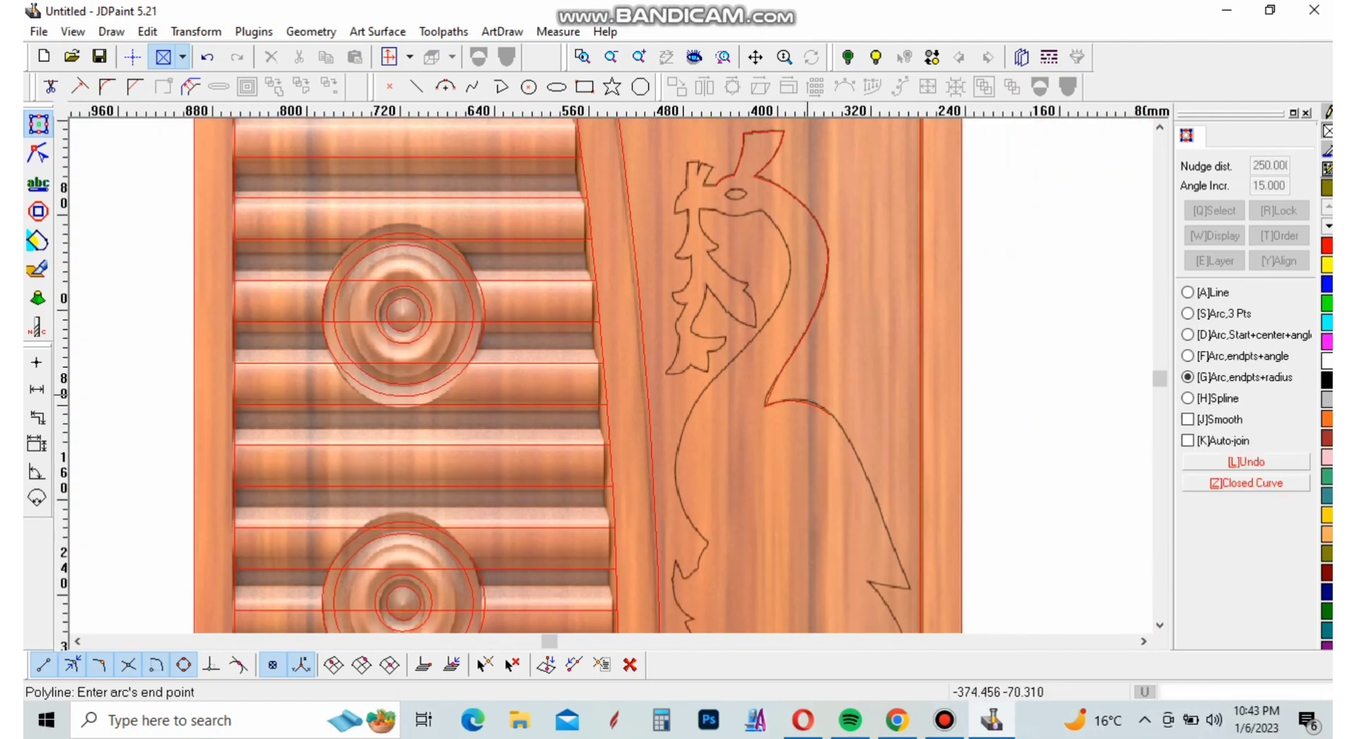
scroll(898, 535, "up", 4)
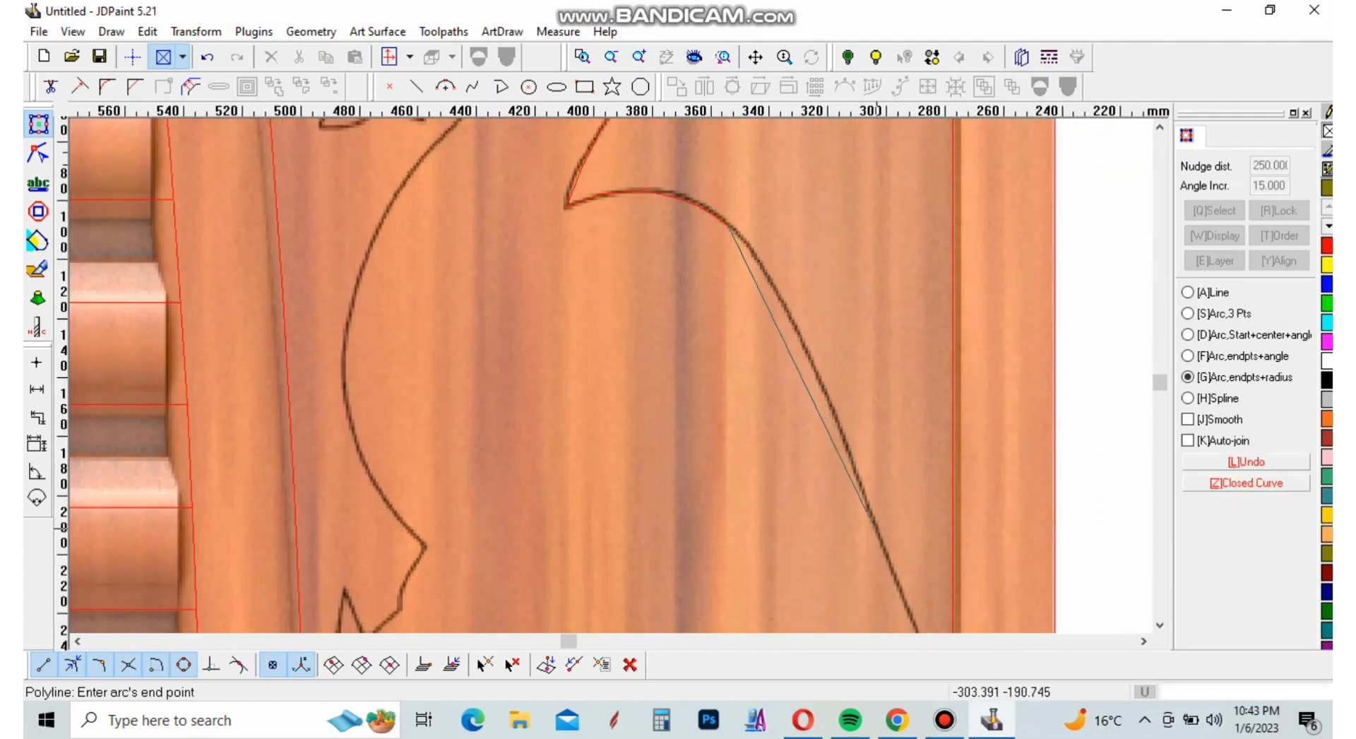
left_click(866, 503)
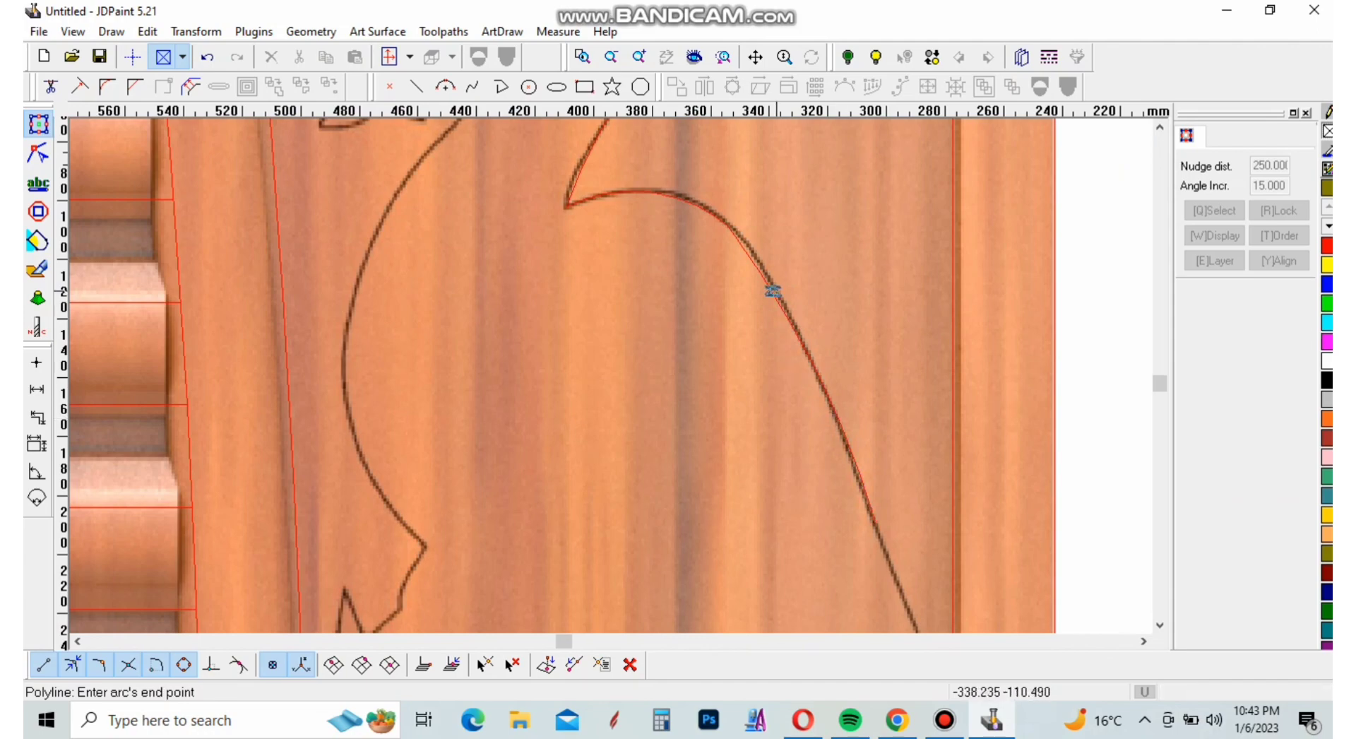
left_click(771, 287)
Trace the rest of the back slope to its pointed tip and the short edge back to the inner notch with two arcs
scroll(772, 287, "down", 5)
scroll(780, 287, "up", 3)
scroll(763, 306, "up", 3)
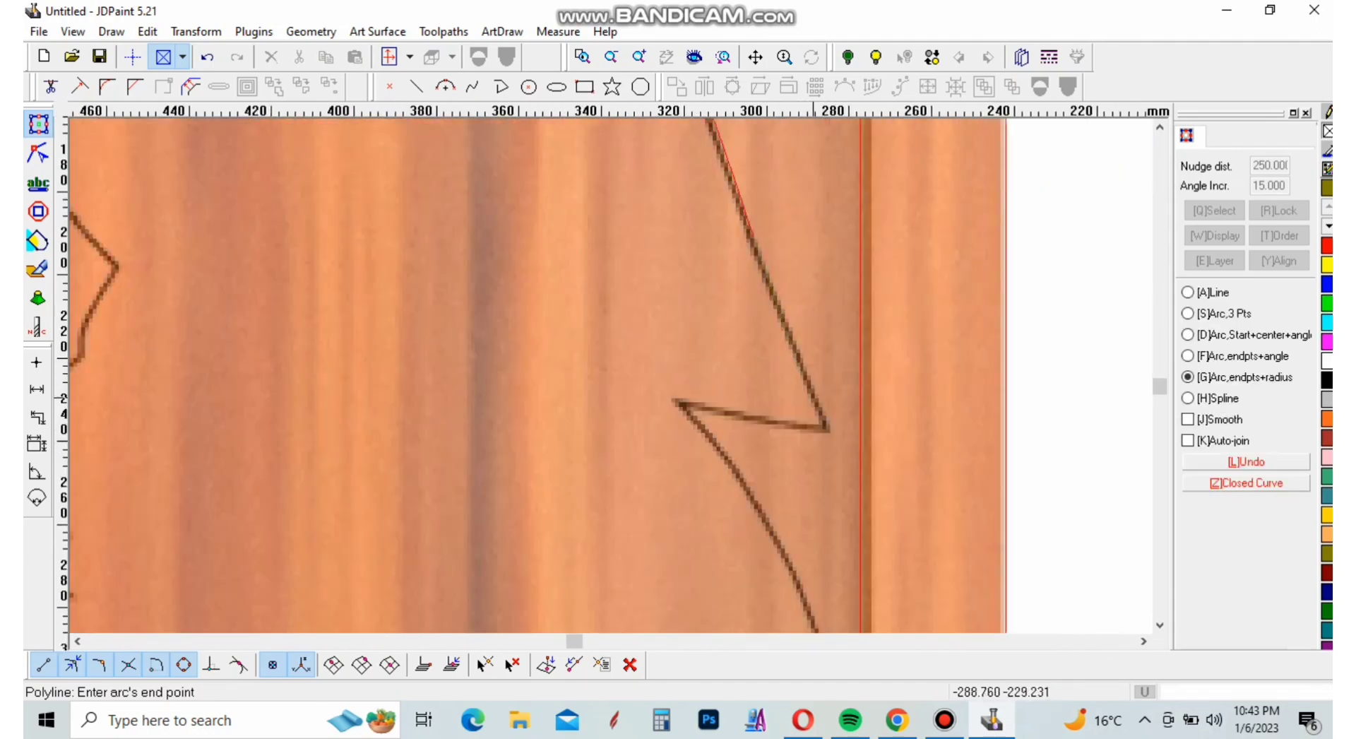
left_click(825, 429)
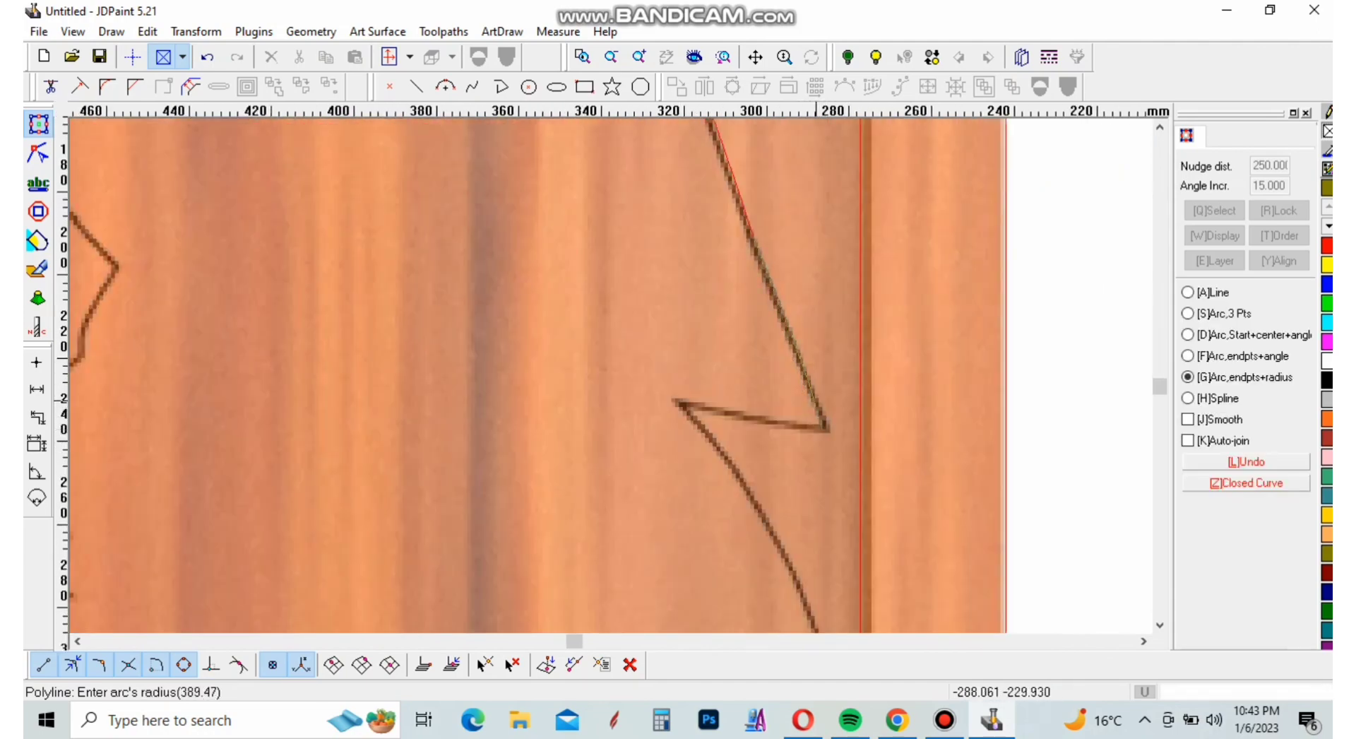
left_click(812, 400)
left_click(679, 402)
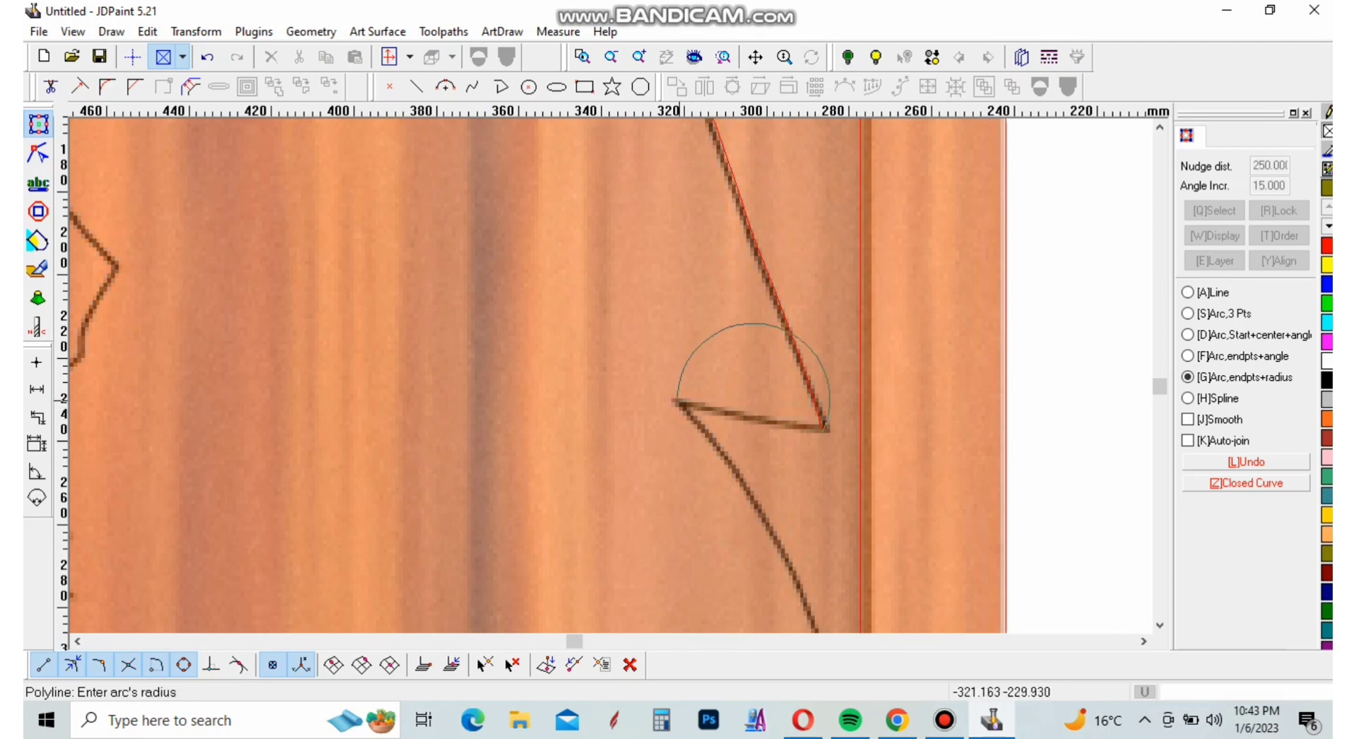
left_click(751, 428)
Trace the bird's rear edge from the inner notch around the outward bulge and onto the inward slope with two arcs
scroll(719, 332, "down", 3)
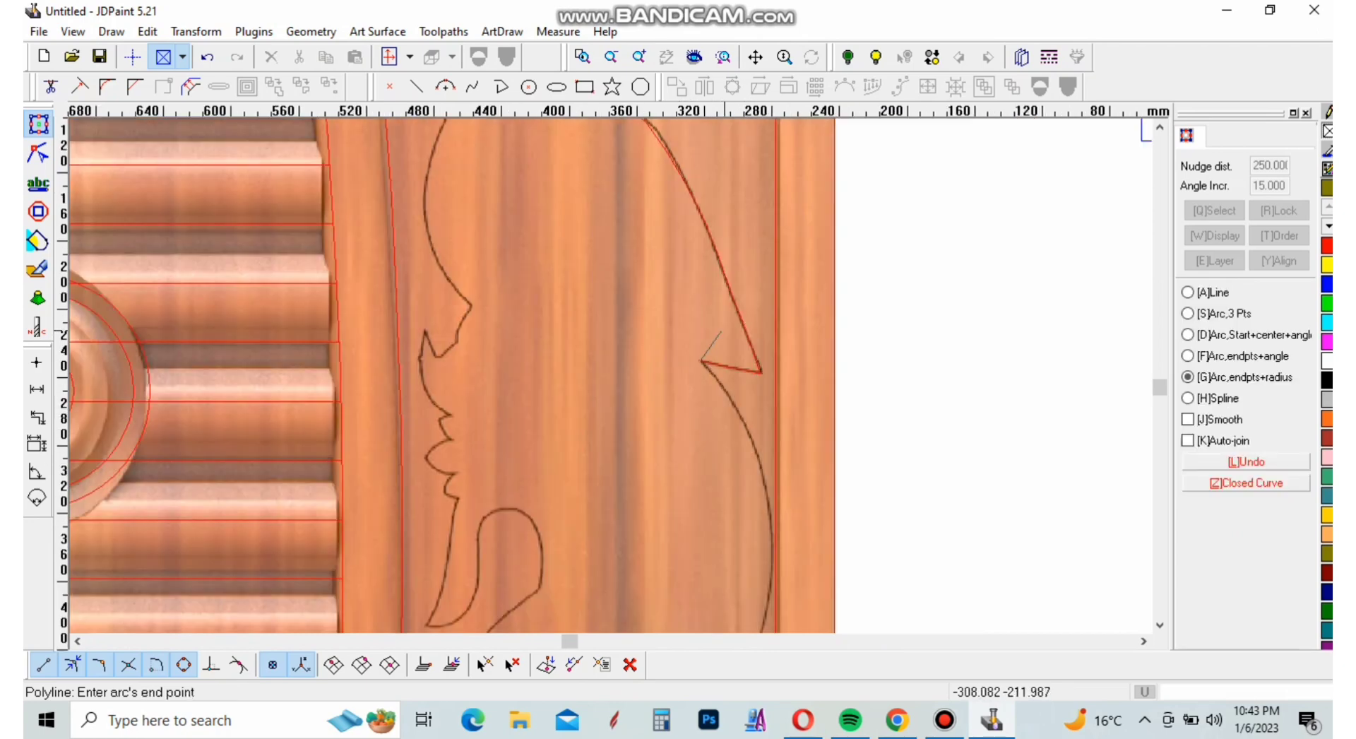
scroll(737, 446, "up", 4)
left_click(741, 332)
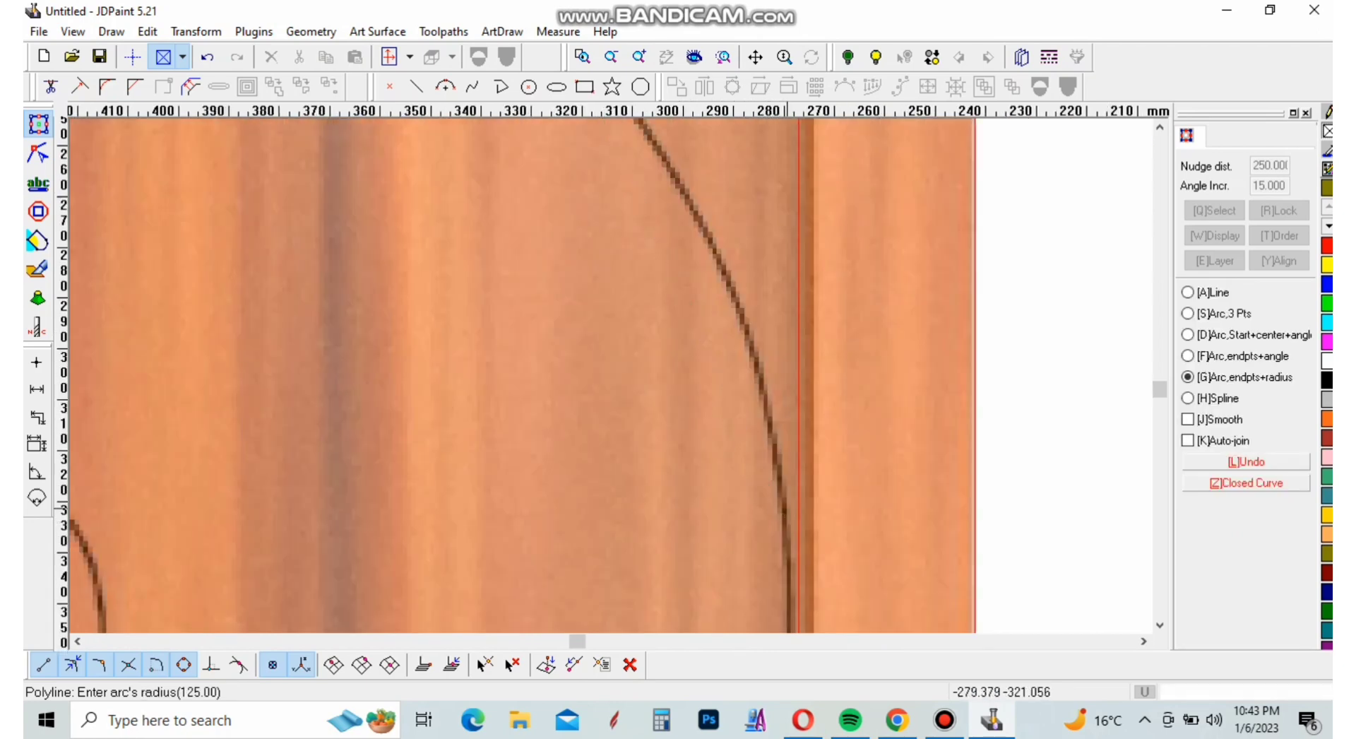
left_click(755, 355)
scroll(719, 252, "down", 5)
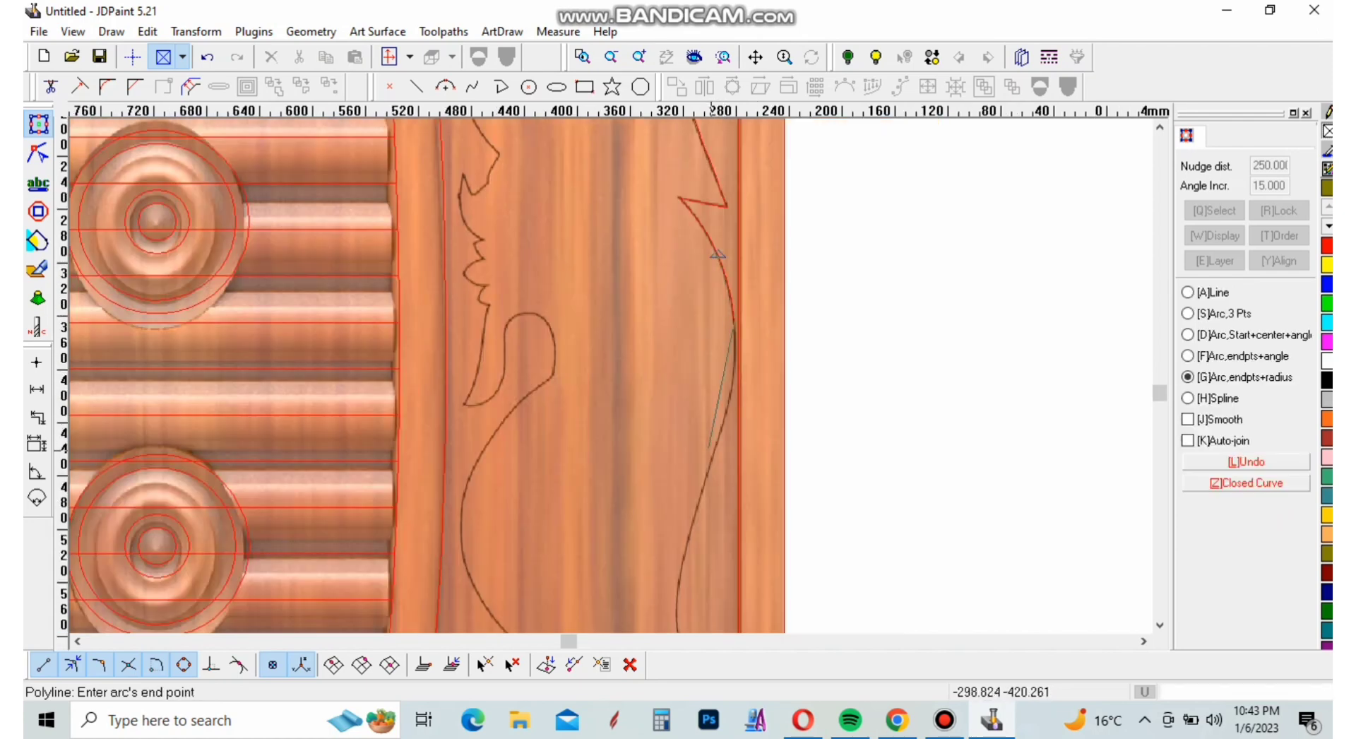
scroll(718, 423, "up", 4)
left_click(721, 444)
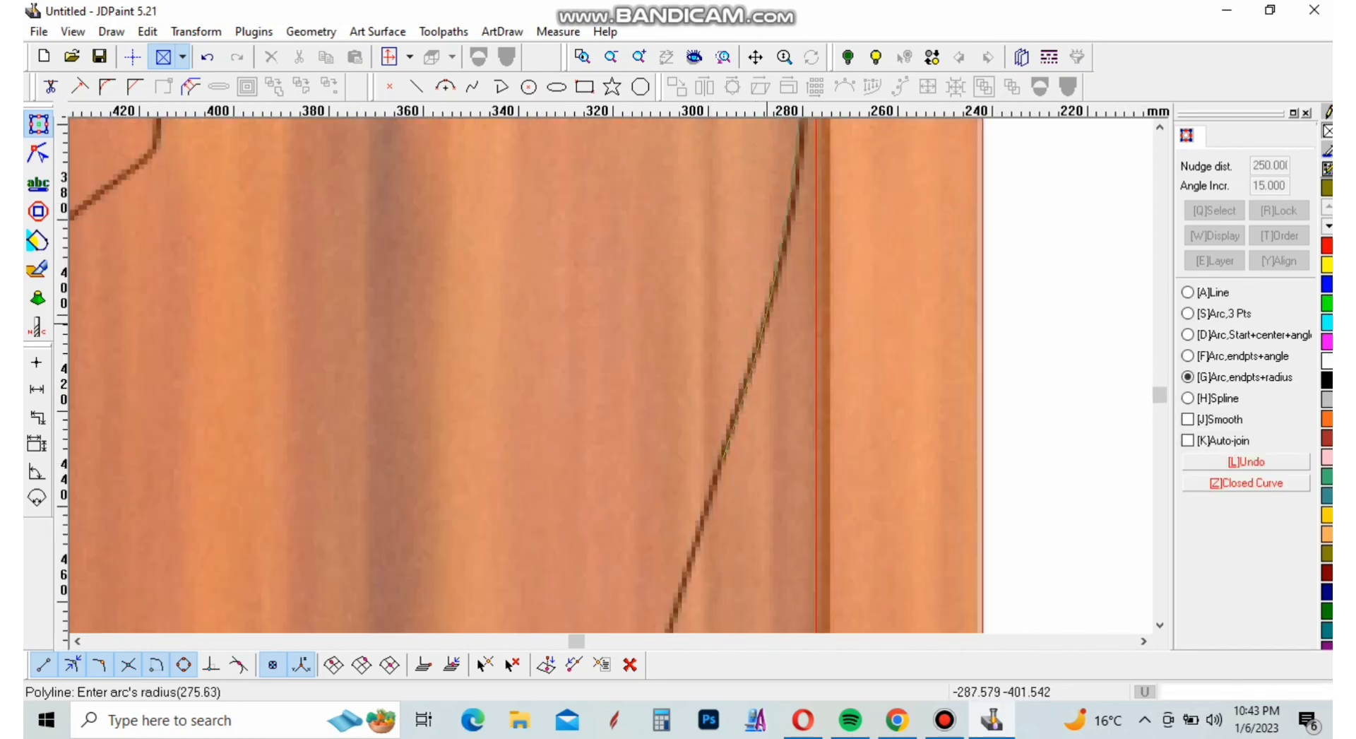
left_click(757, 339)
Trace the lower rear edge through its inward curve down to the bottom corner of the body with two arcs
scroll(728, 395, "down", 4)
scroll(706, 290, "down", 3)
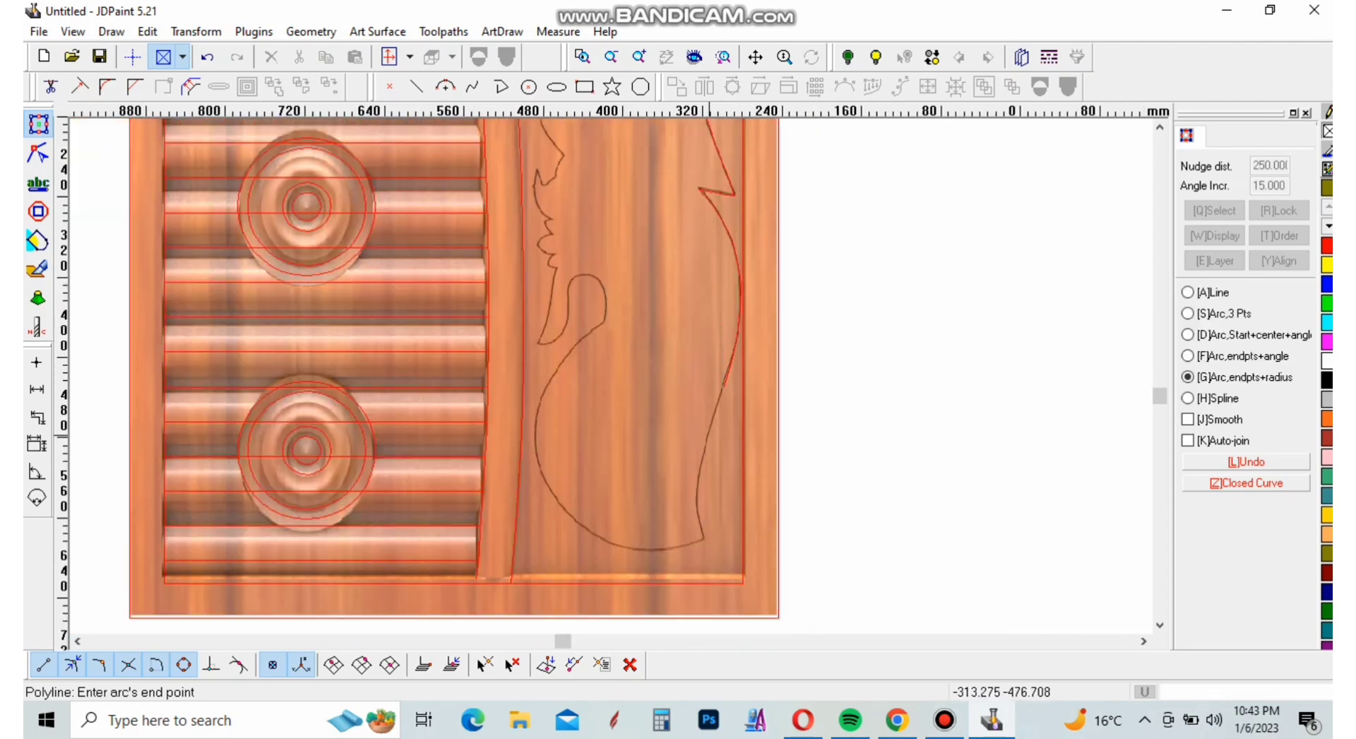
scroll(696, 492, "up", 5)
left_click(696, 492)
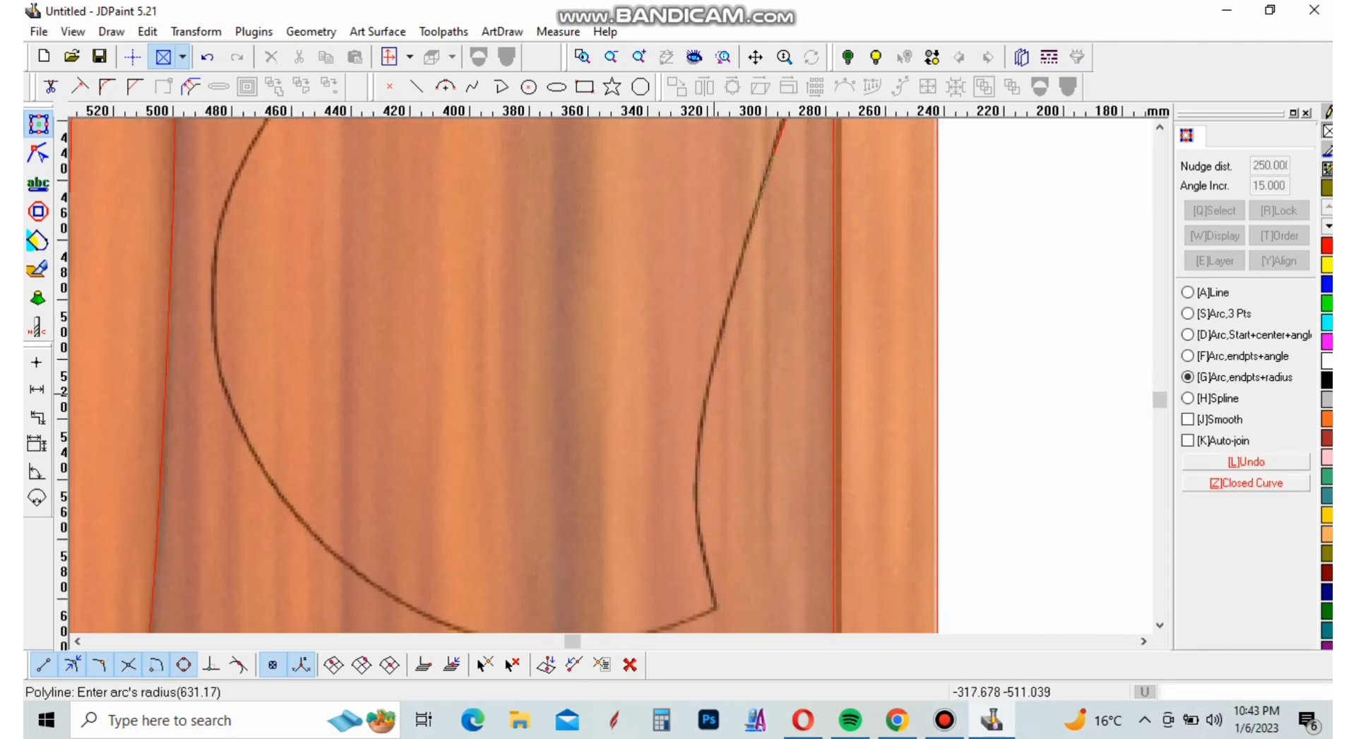
left_click(704, 415)
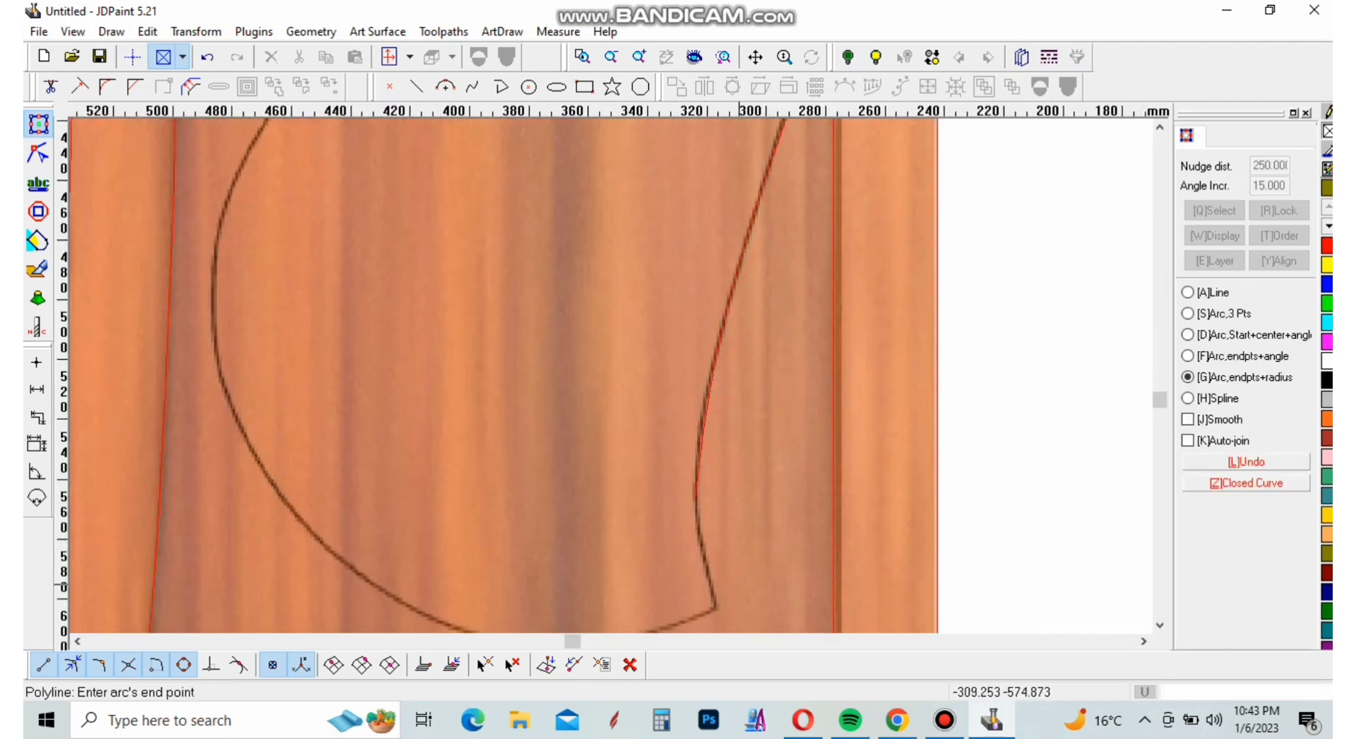
left_click(717, 606)
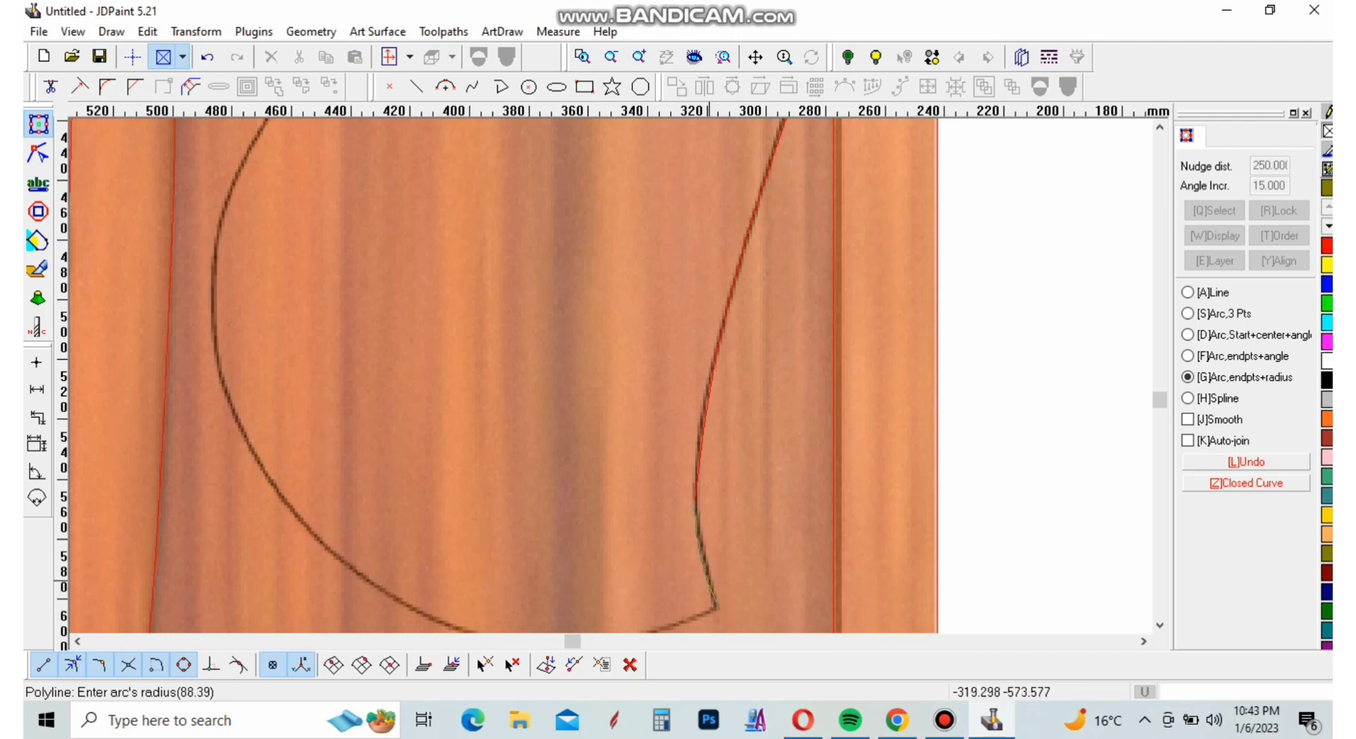
left_click(710, 581)
Trace the body's rounded bottom edge and the lower front curve up to its outermost point with two arcs
scroll(748, 400, "down", 4)
scroll(563, 462, "up", 5)
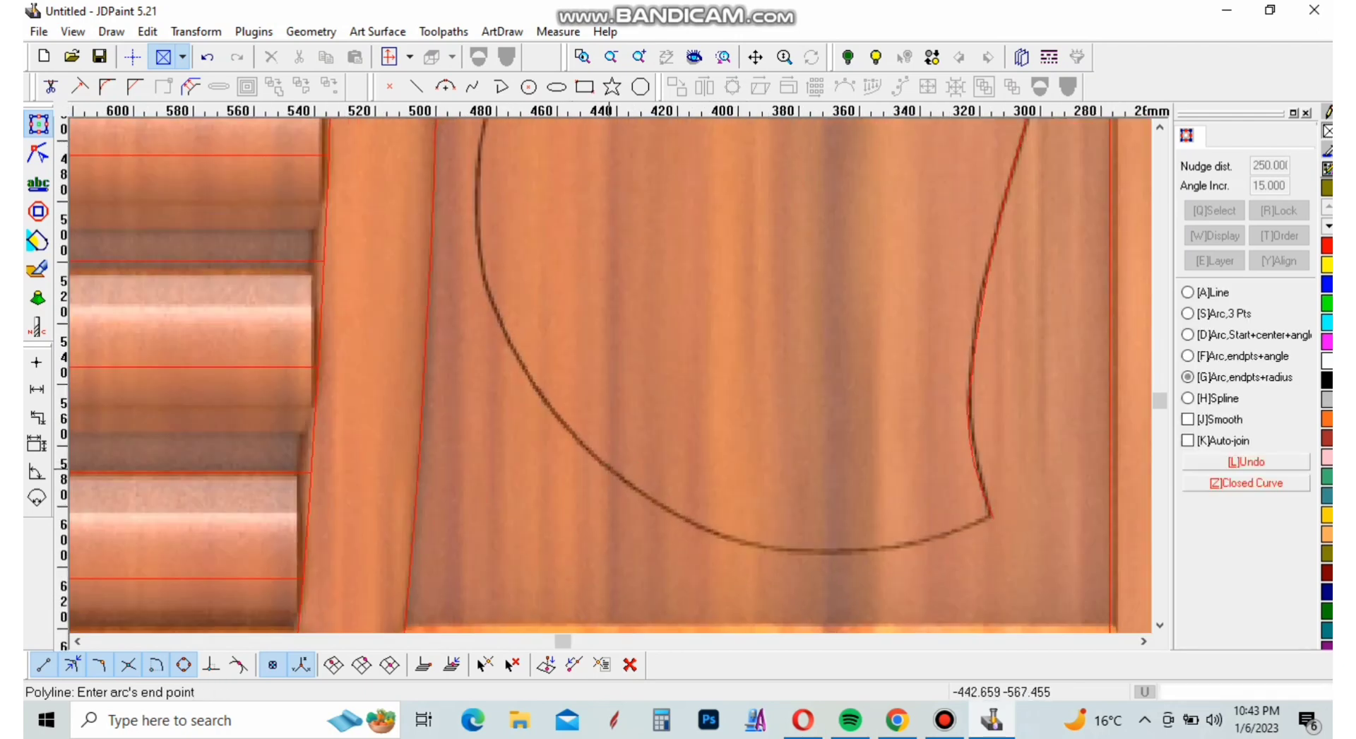
left_click(756, 542)
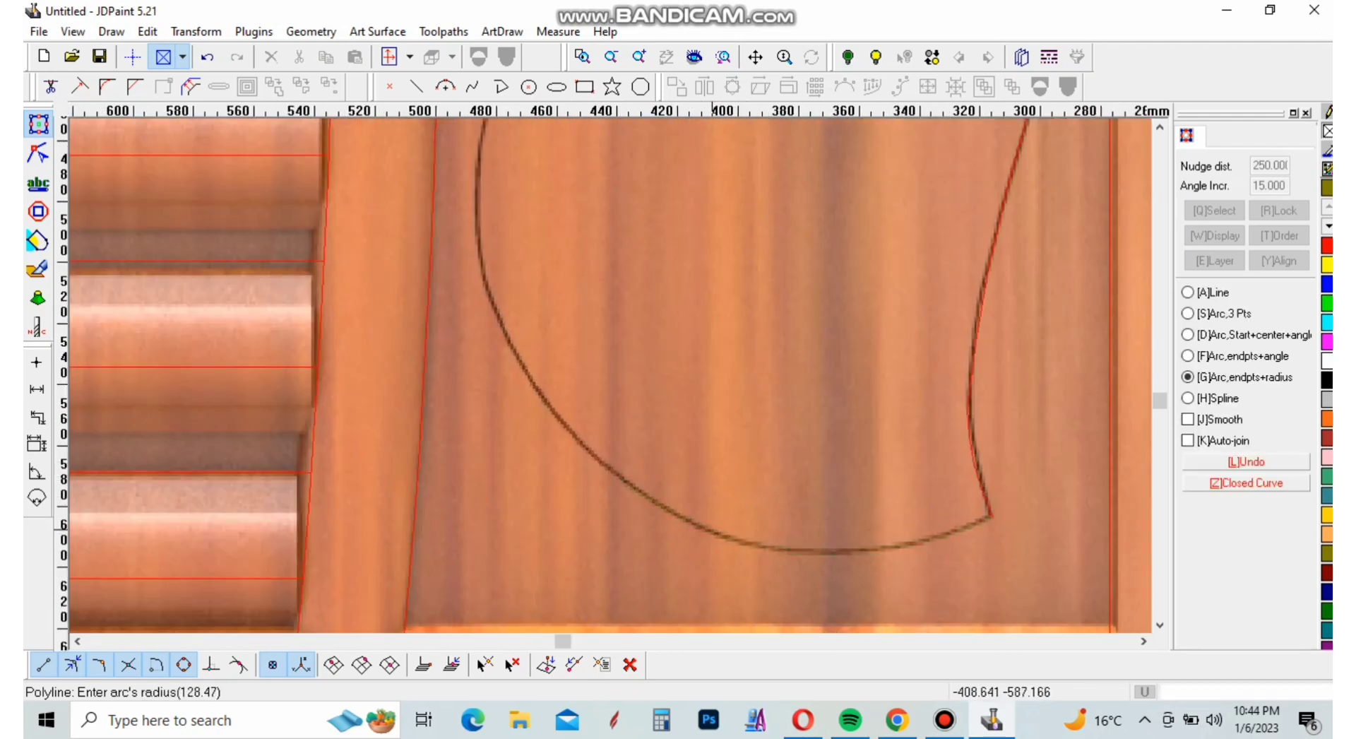
left_click(696, 543)
scroll(681, 541, "down", 2)
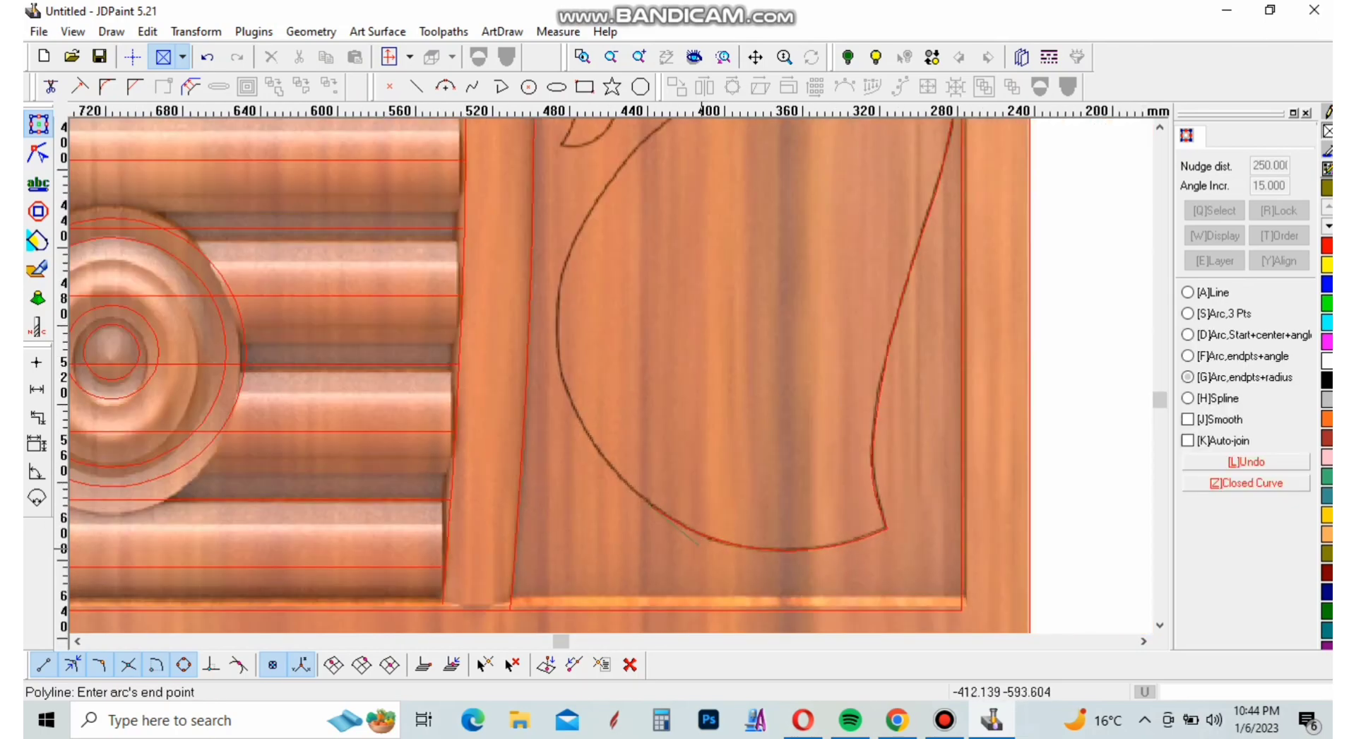
scroll(664, 527, "down", 1)
scroll(577, 356, "up", 6)
left_click(586, 355)
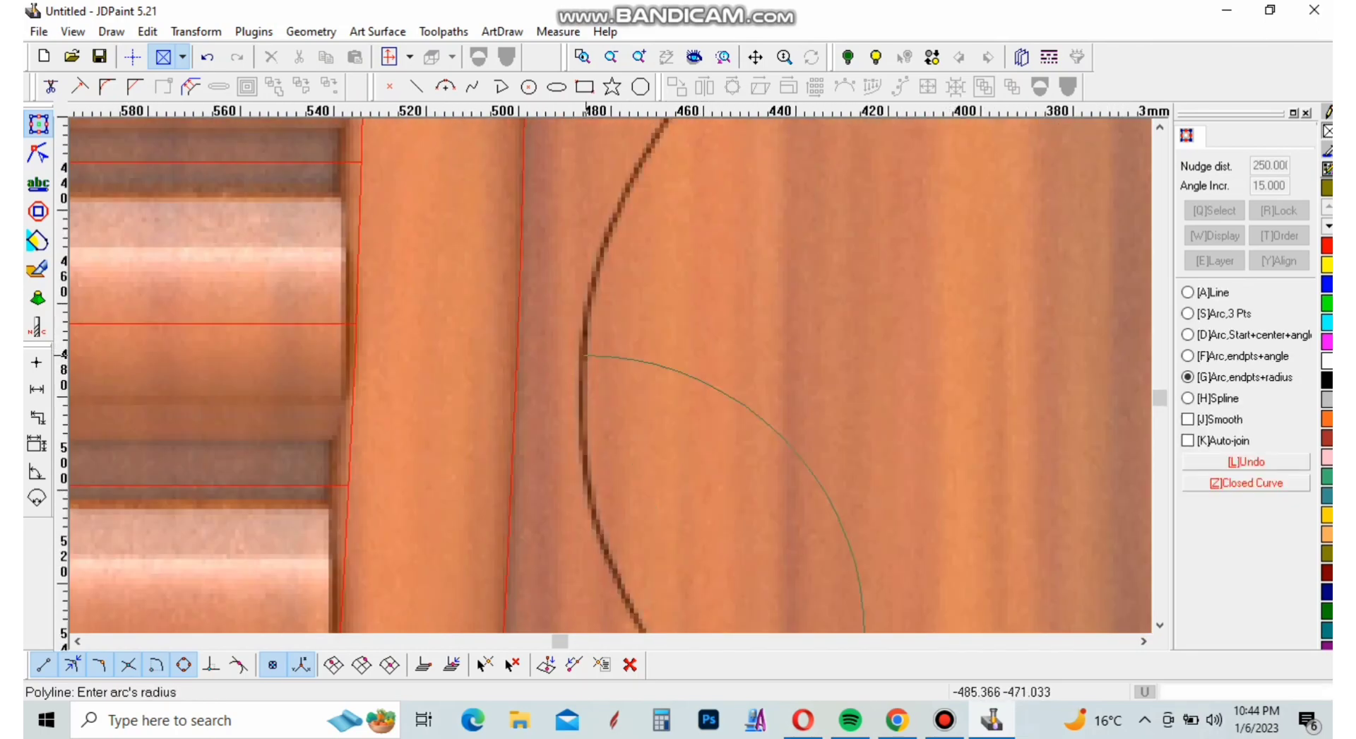
scroll(613, 452, "down", 2)
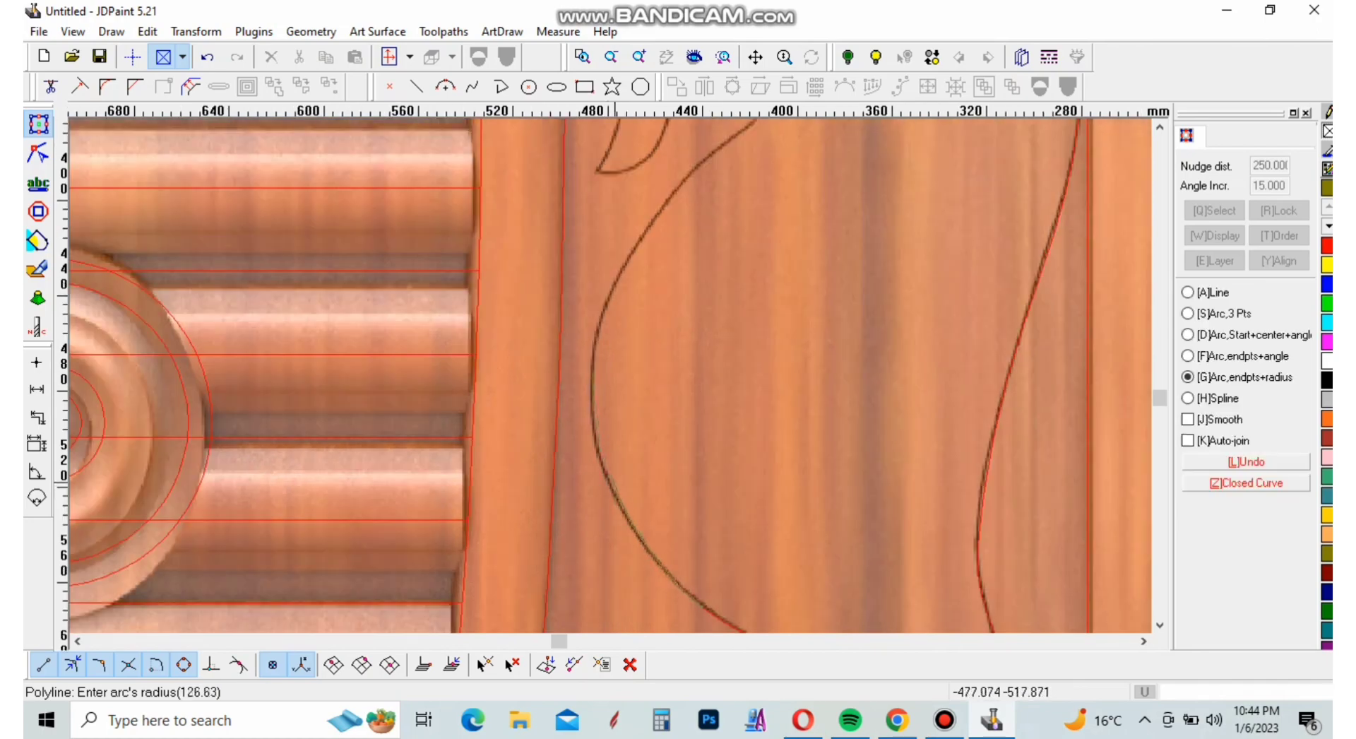
left_click(623, 486)
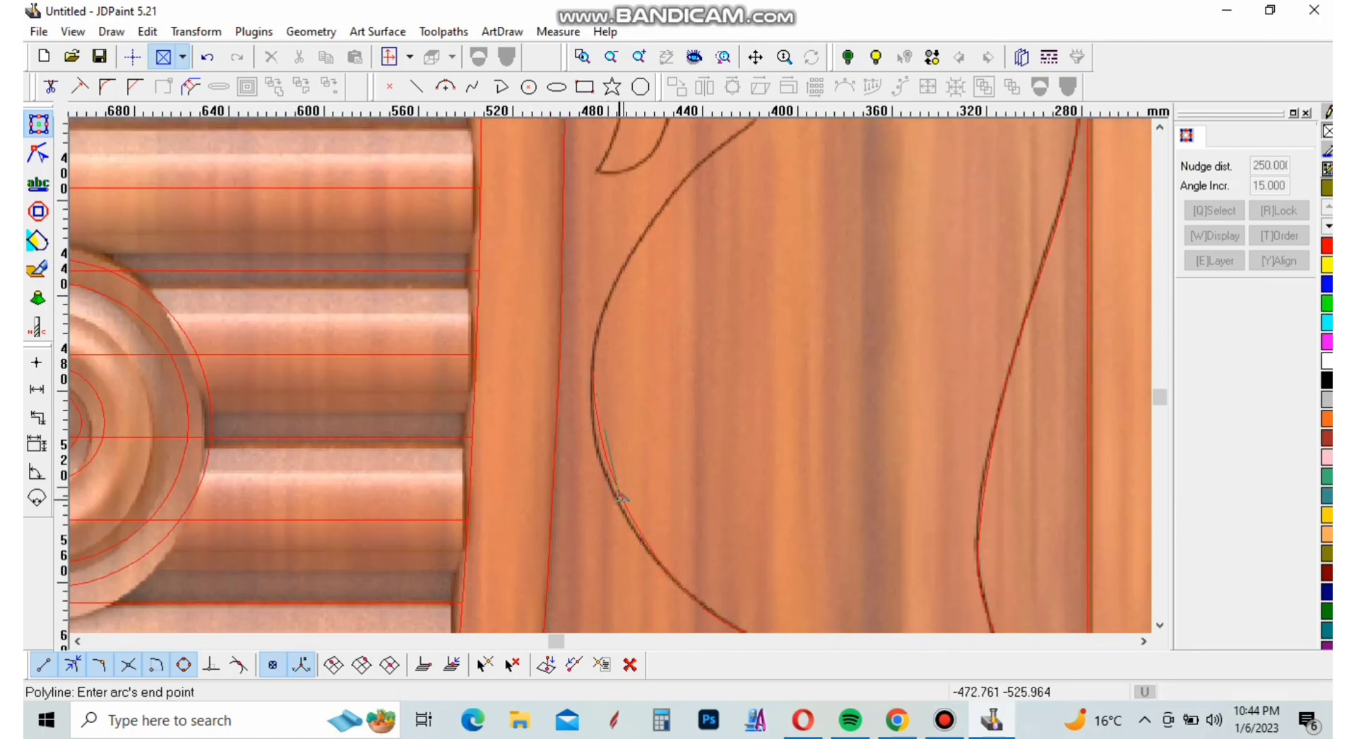
Trace the upper front curve of the body up to the corner beneath the rounded lobe with one arc
scroll(623, 486, "down", 3)
scroll(641, 342, "up", 4)
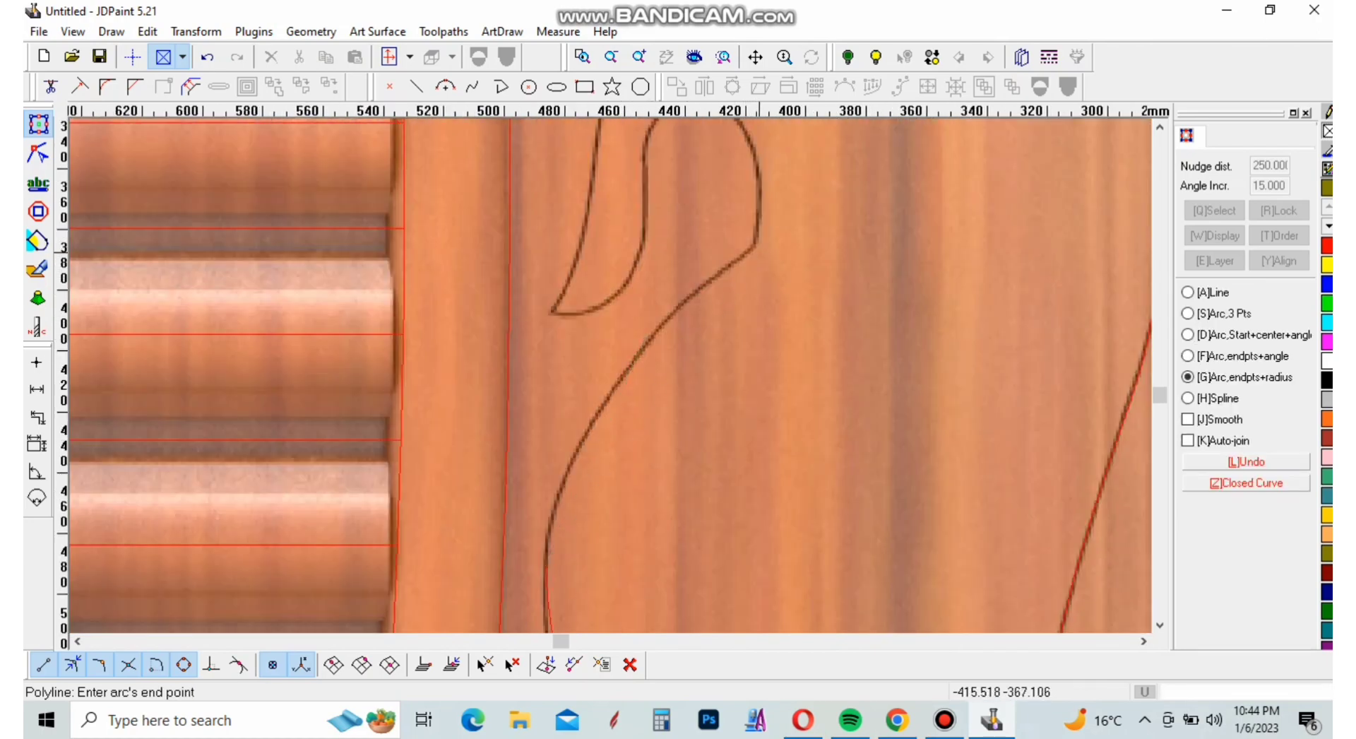
left_click(757, 250)
left_click(691, 376)
scroll(684, 292, "down", 2)
scroll(684, 291, "up", 4)
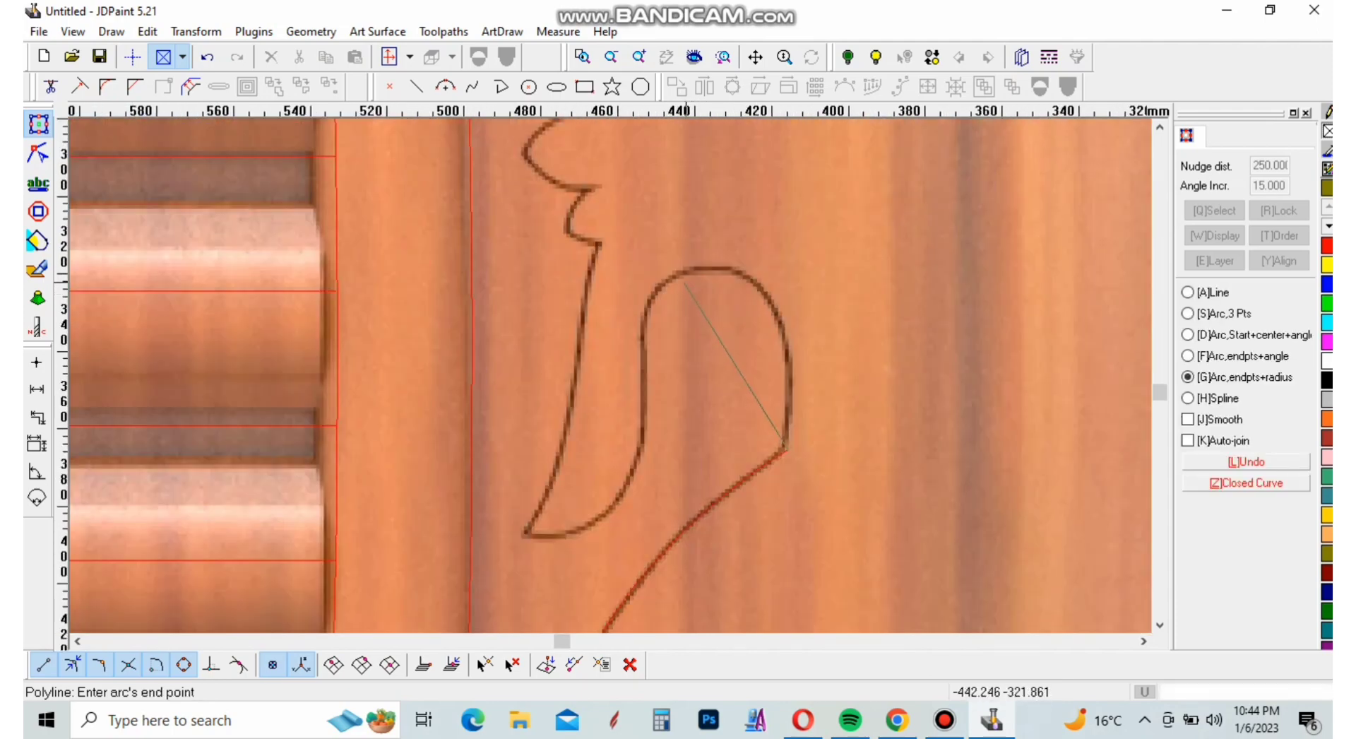
left_click(762, 291)
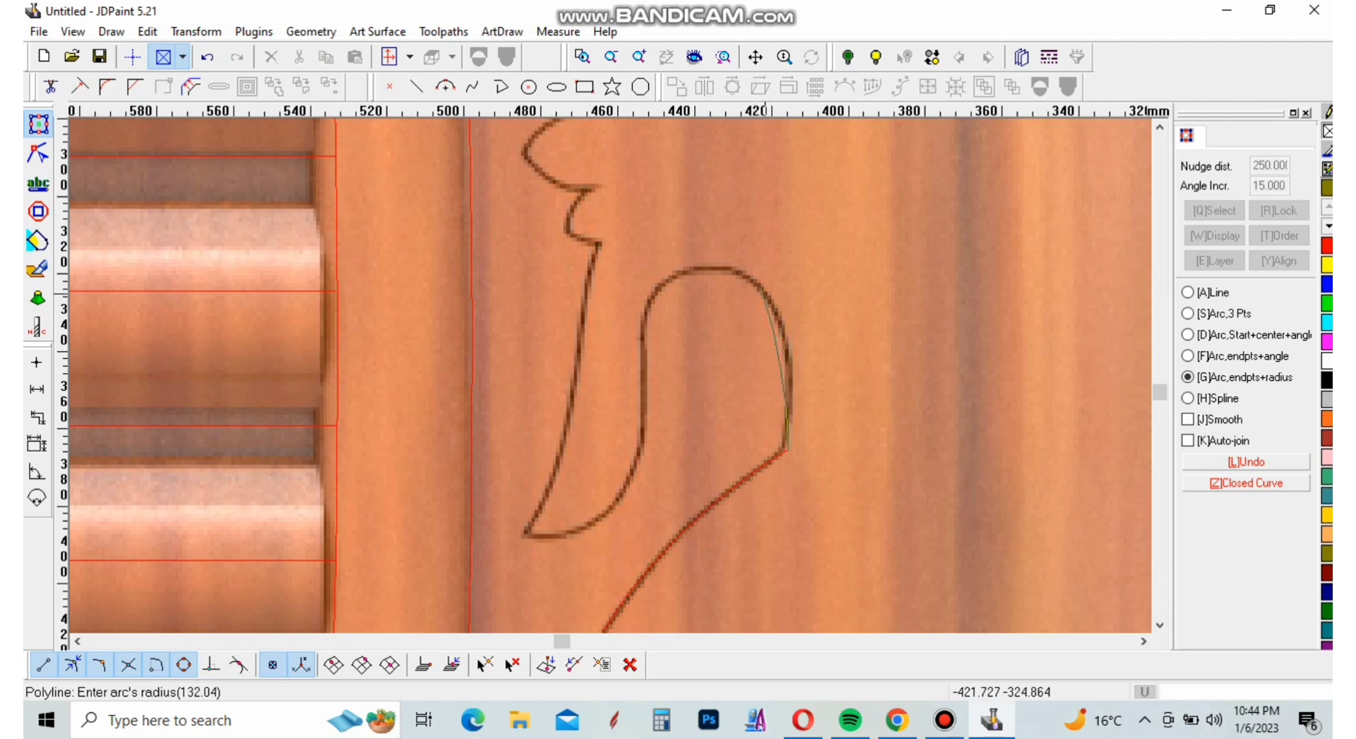
right_click(766, 293)
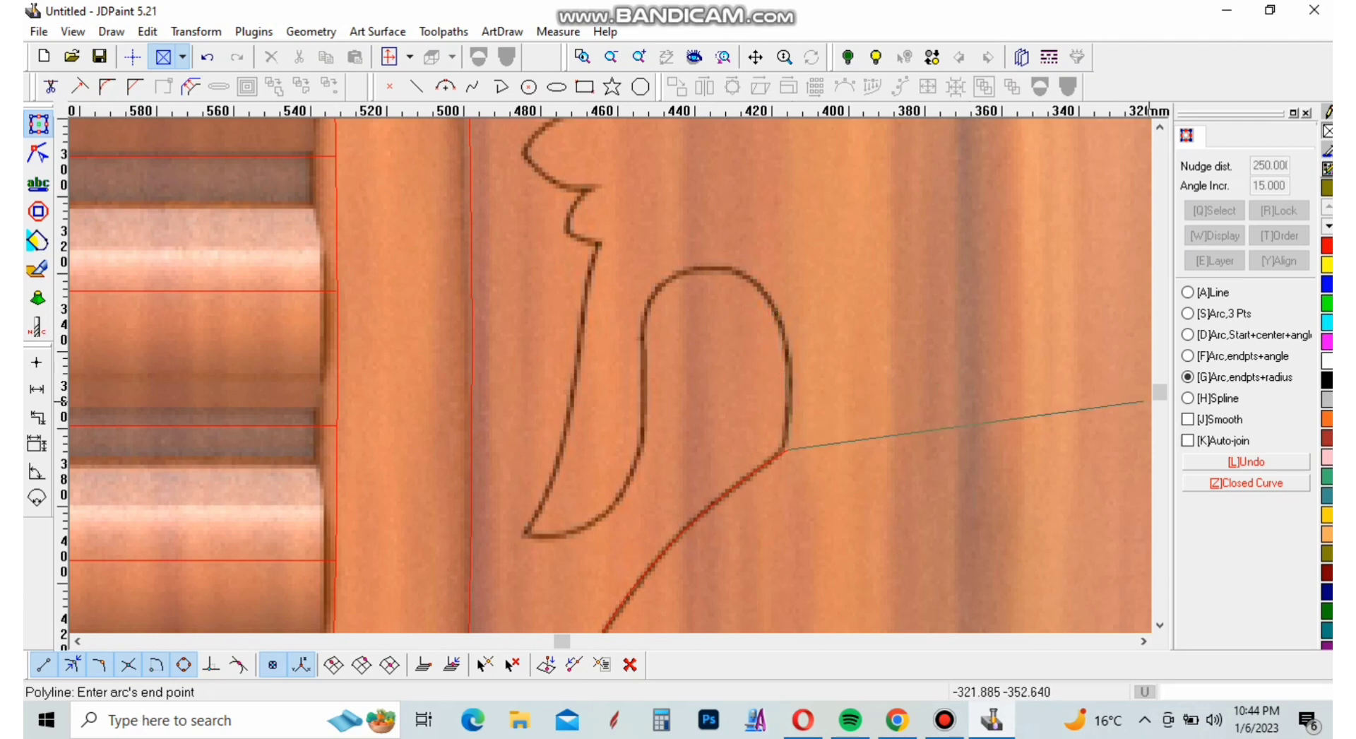
Switch the polyline to spline segments and continue it from the corner along the rounded lobe
left_click(1188, 399)
scroll(791, 324, "up", 3)
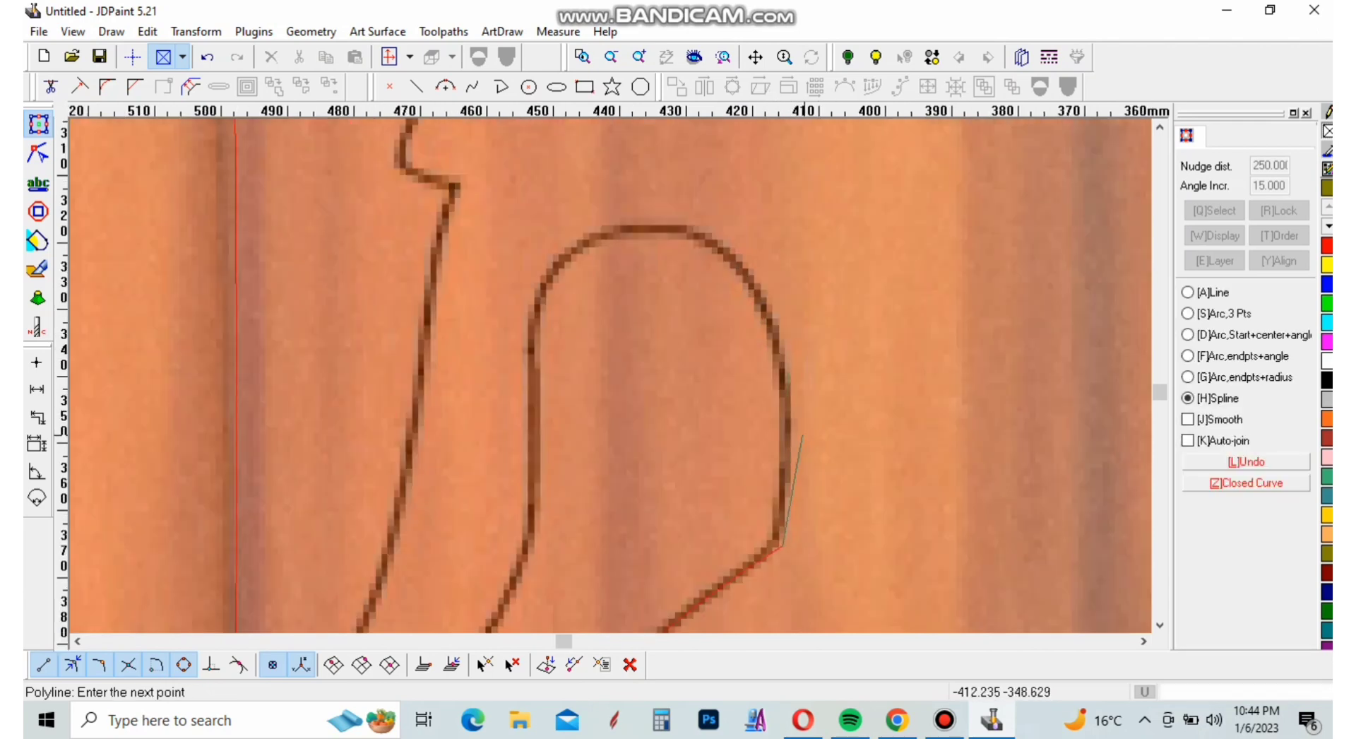
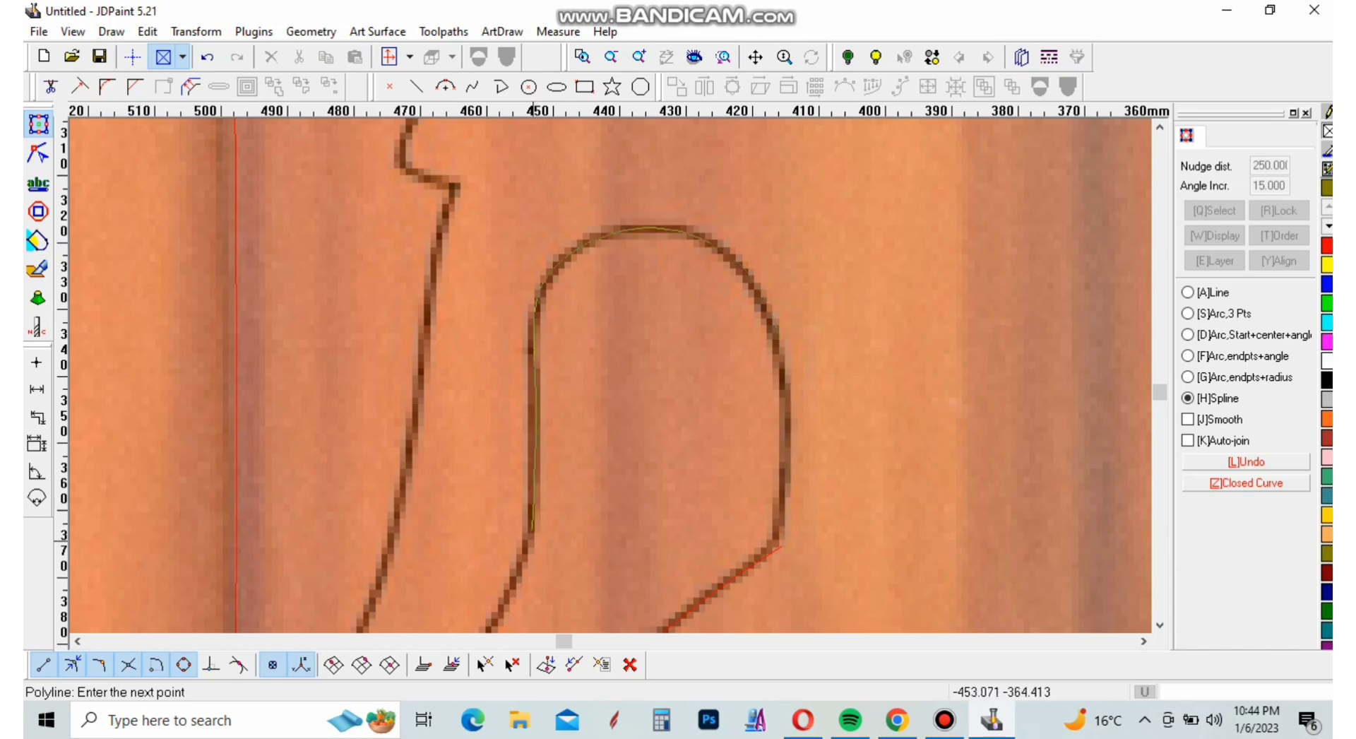
Finish the spline down the lobe's inner side and continue the polyline to the pointed tip below with an endpoints-and-radius arc
left_click(531, 539)
scroll(627, 307, "down", 1)
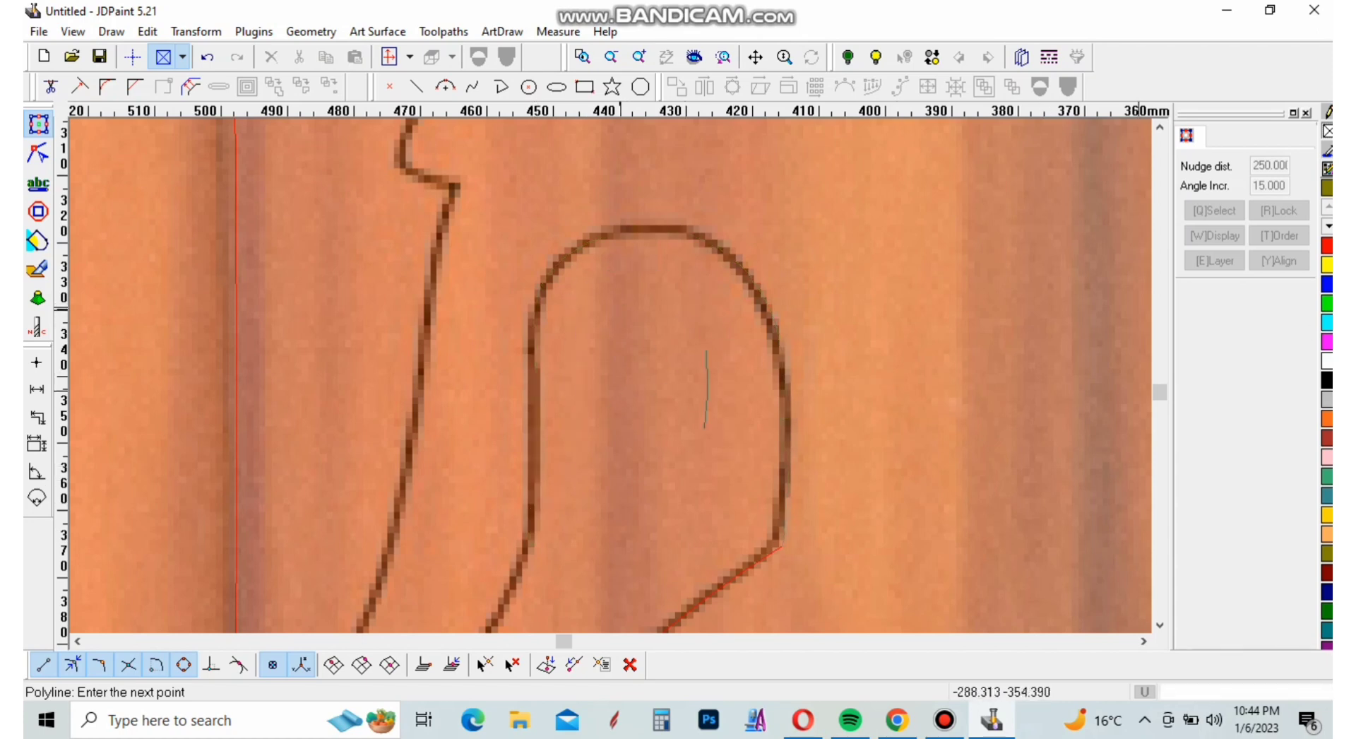
key("g")
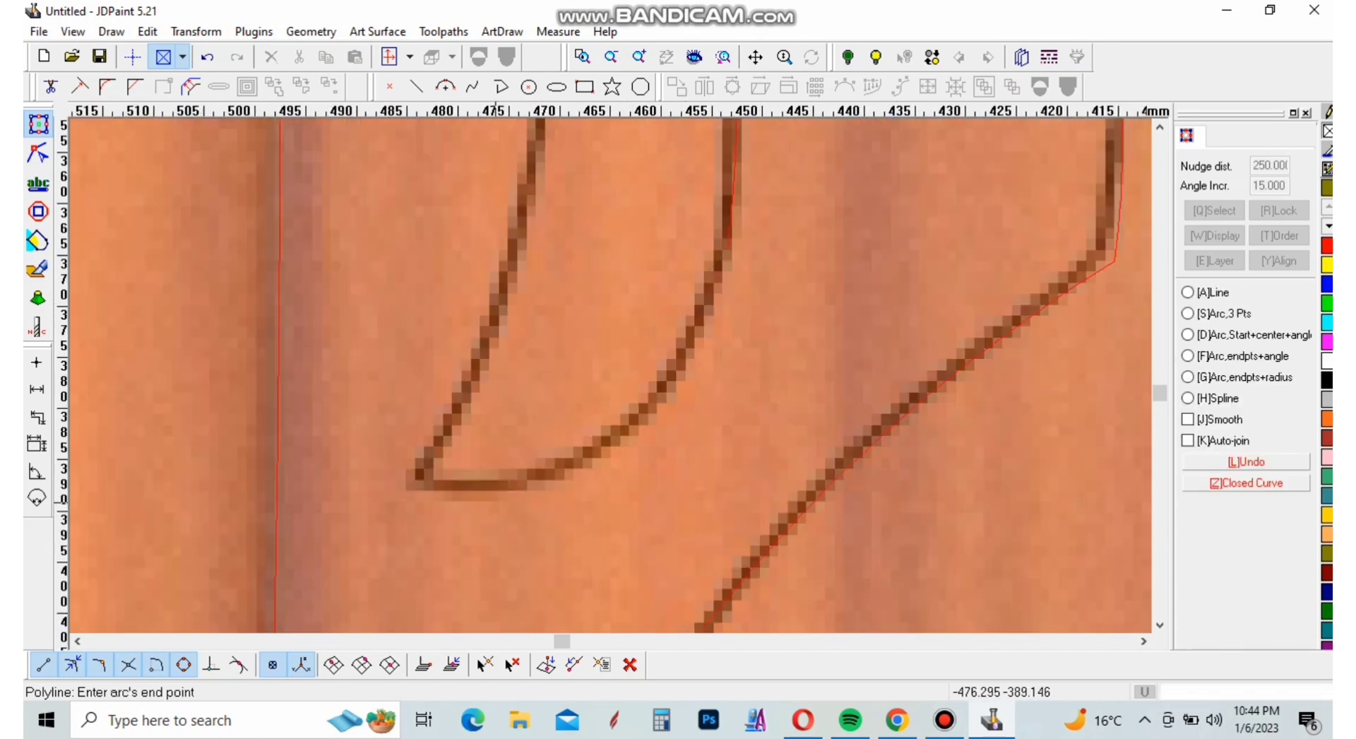
scroll(509, 534, "up", 1)
left_click(604, 441)
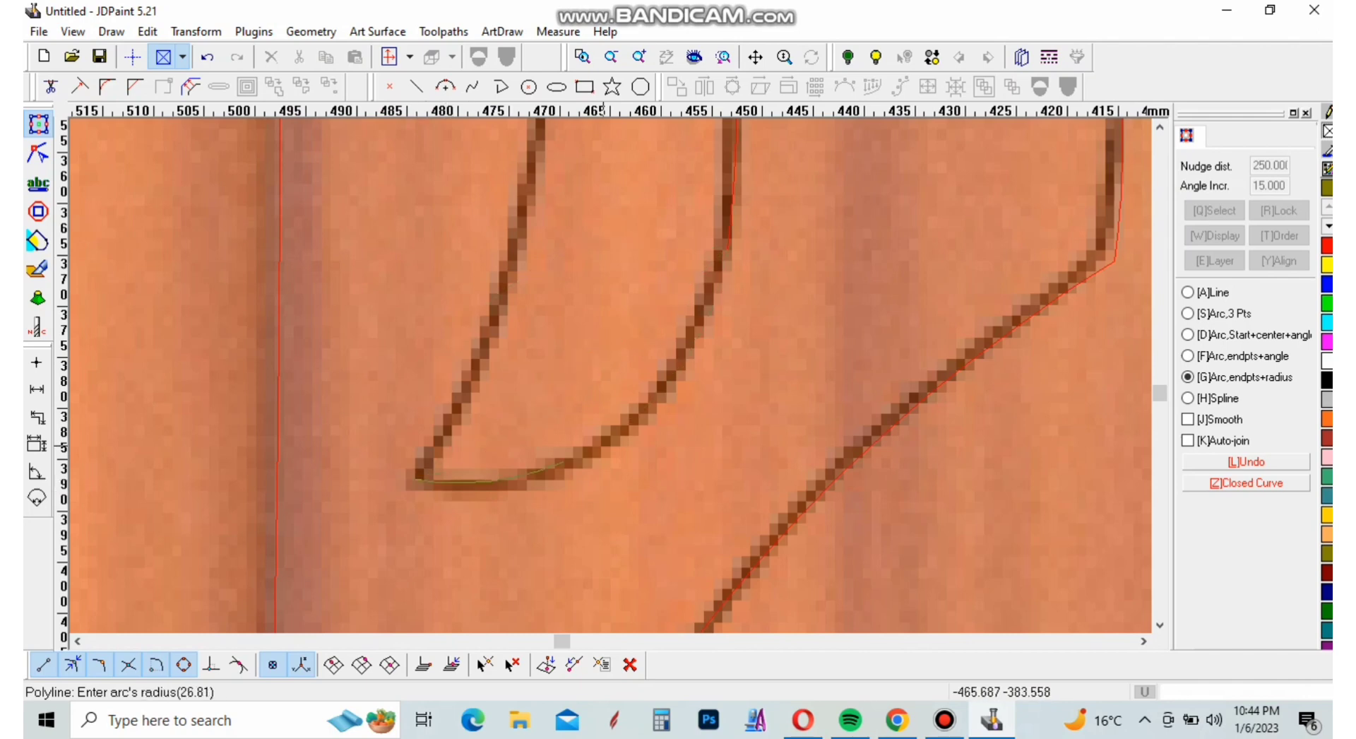
left_click(598, 447)
Trace the long edge from the pointed tip up to the first corner of the jagged feathers with two arcs
scroll(652, 502, "down", 4)
scroll(610, 360, "up", 4)
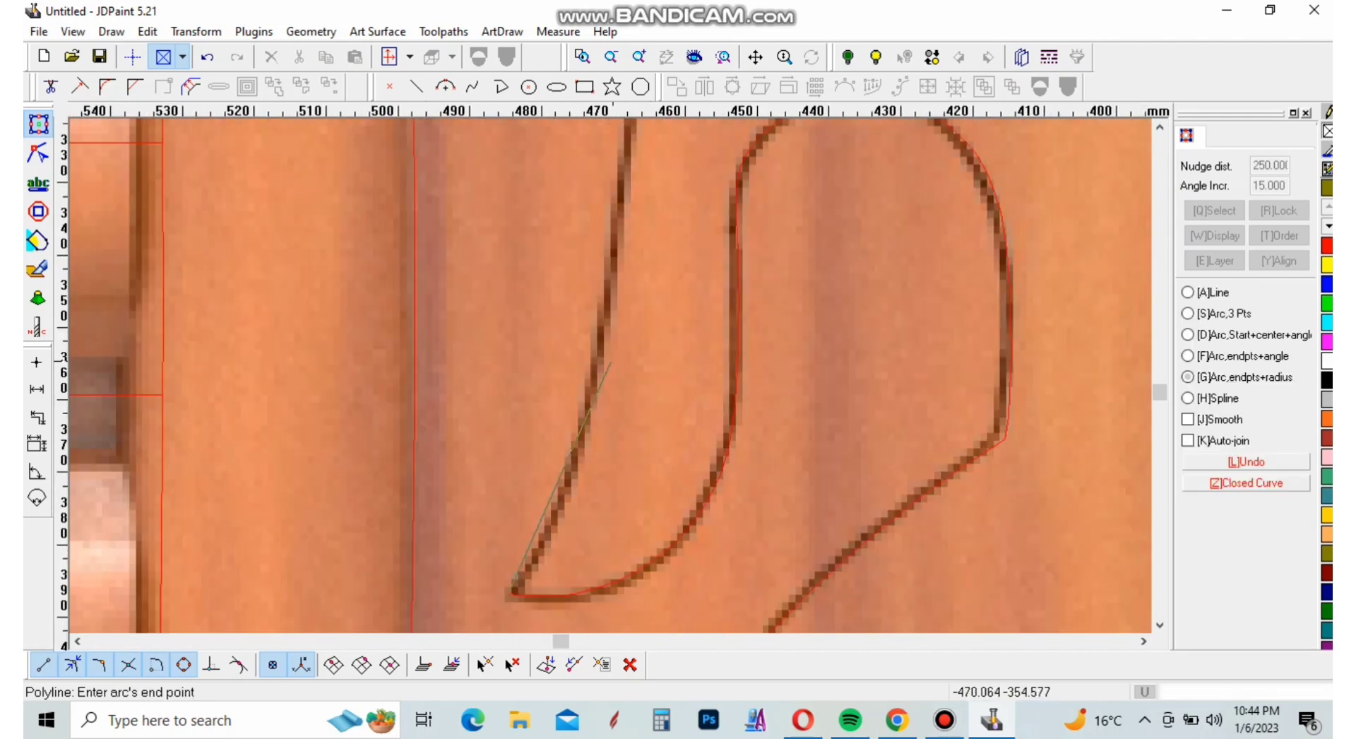
left_click(612, 282)
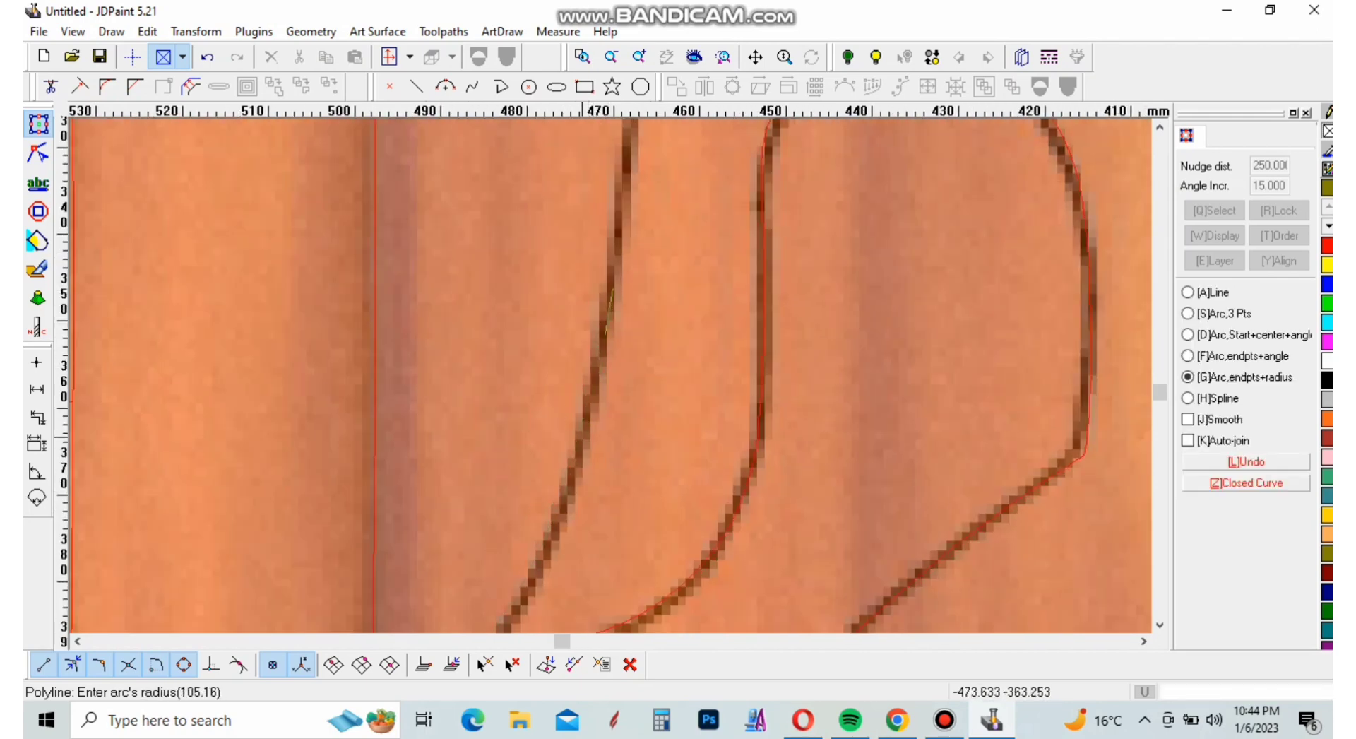
left_click(576, 474)
scroll(611, 523, "down", 6)
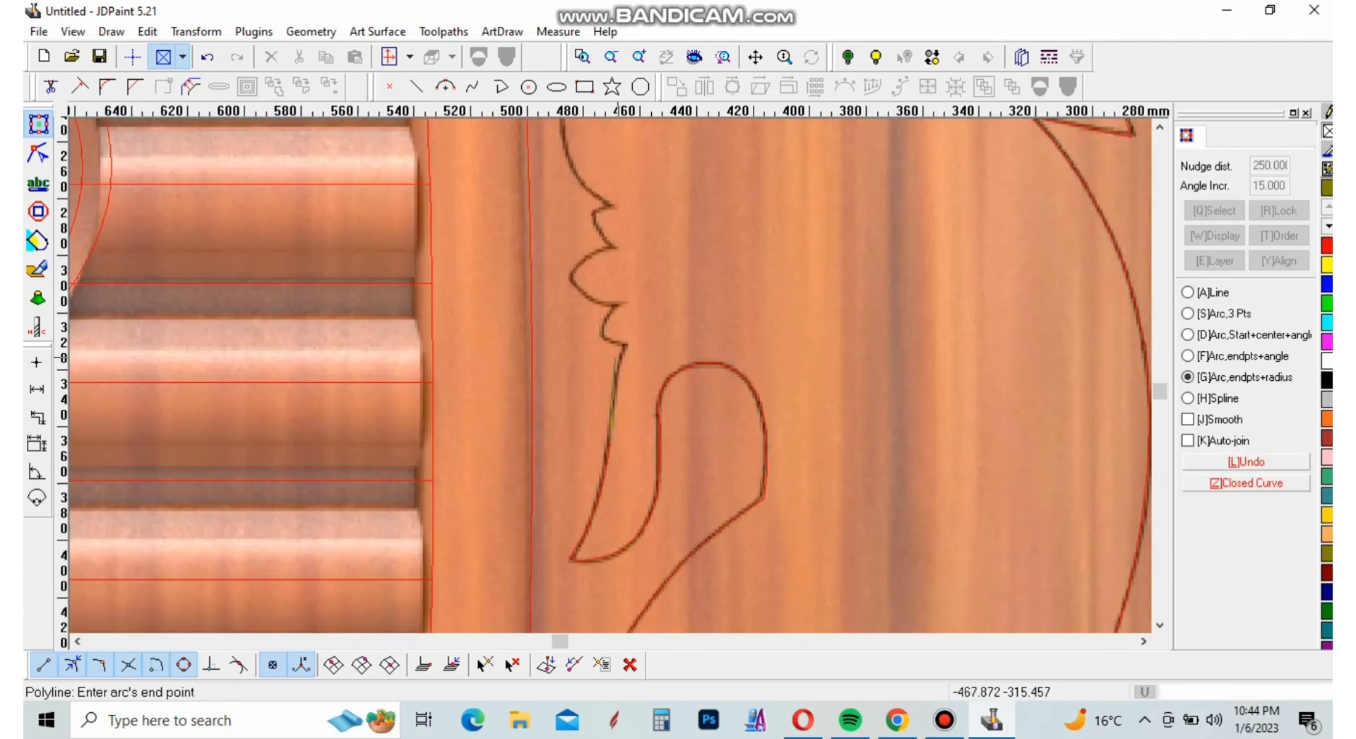
scroll(615, 358, "up", 7)
left_click(651, 323)
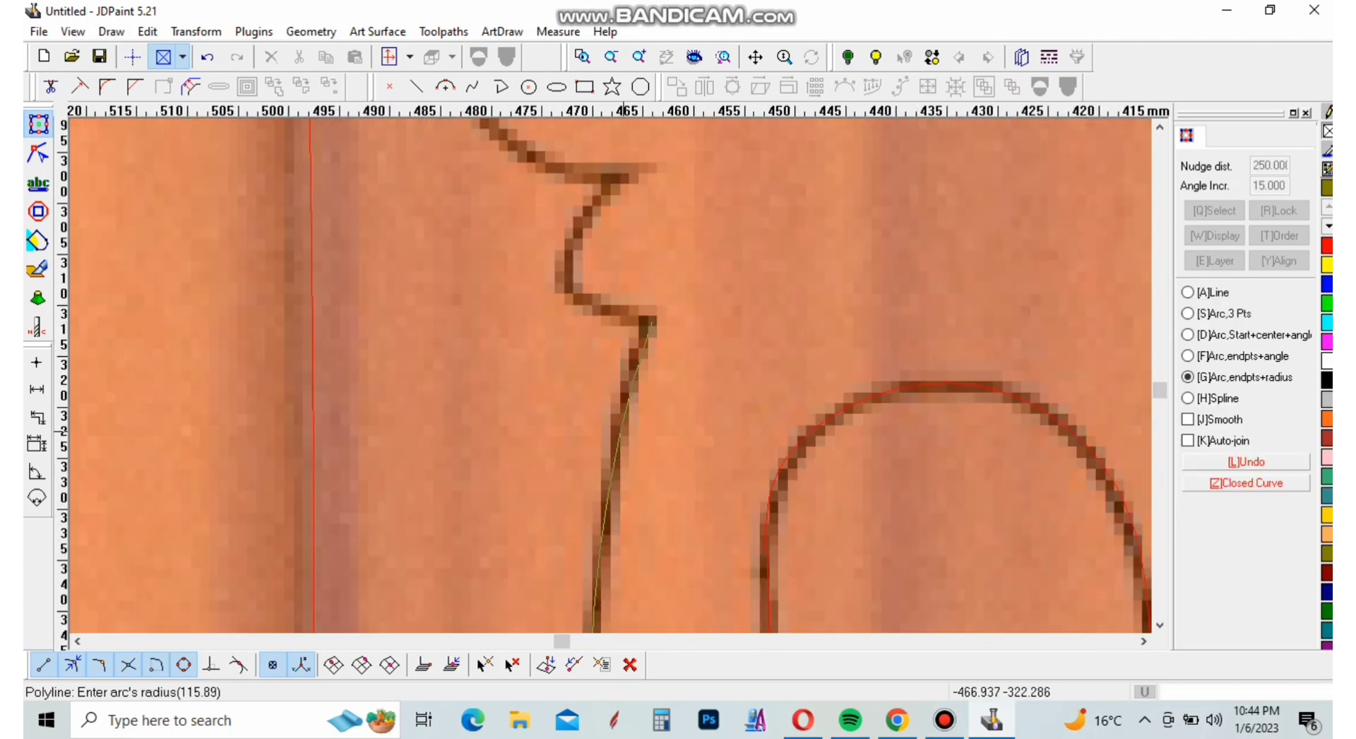
left_click(622, 427)
right_click(656, 413)
Trace the lowest feather notch and the lower side of the rounded feather to its outermost point with three arcs
scroll(655, 413, "down", 3)
scroll(636, 395, "up", 4)
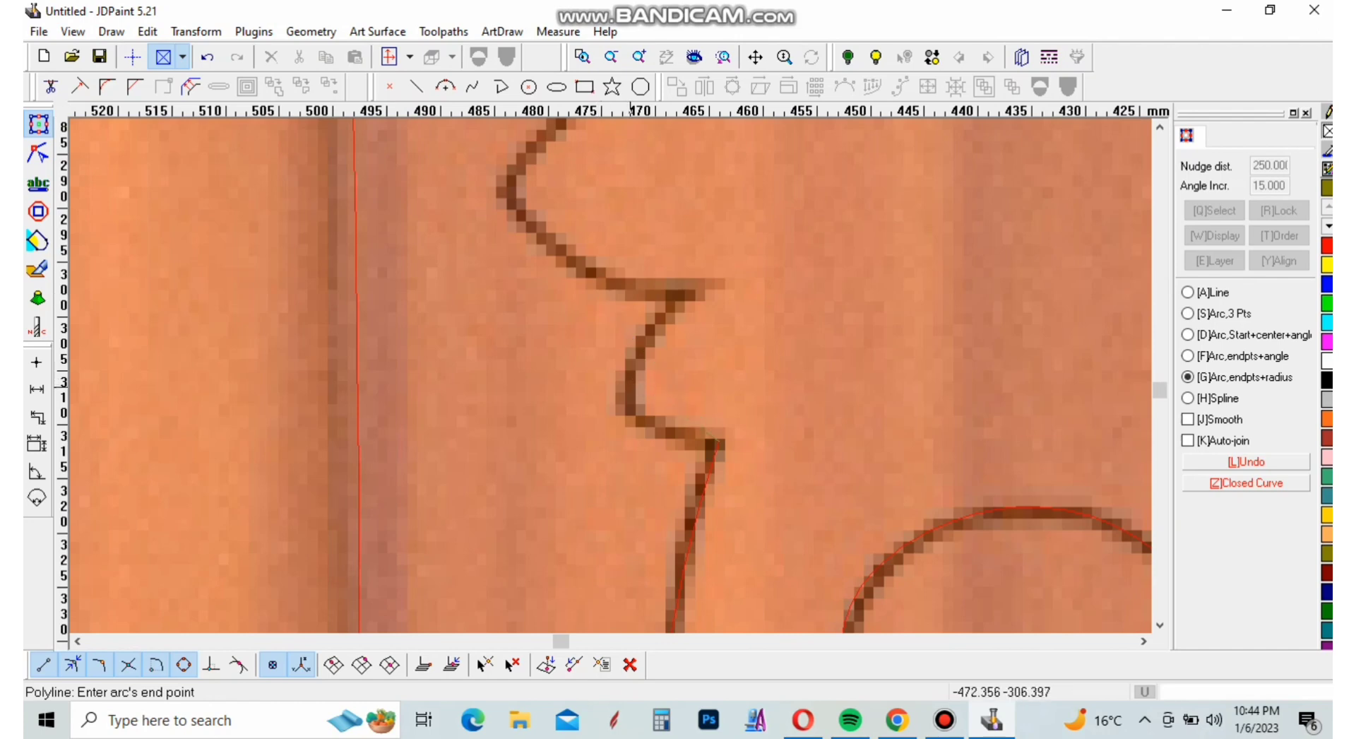
left_click(624, 393)
left_click(639, 413)
left_click(709, 298)
left_click(610, 316)
left_click(502, 192)
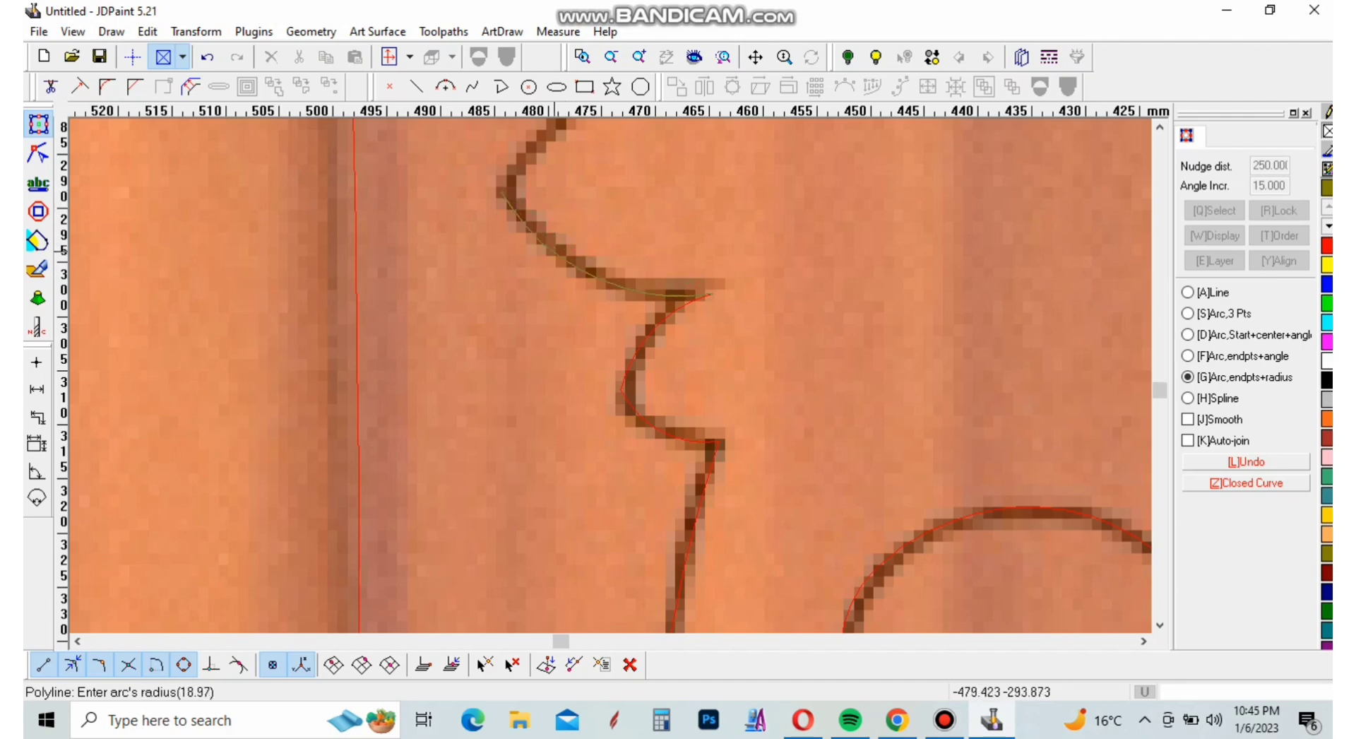
left_click(554, 250)
Trace the rounded feather's upper side and the small notch above it up to the next corner with three arcs
scroll(580, 362, "down", 3)
scroll(599, 234, "up", 3)
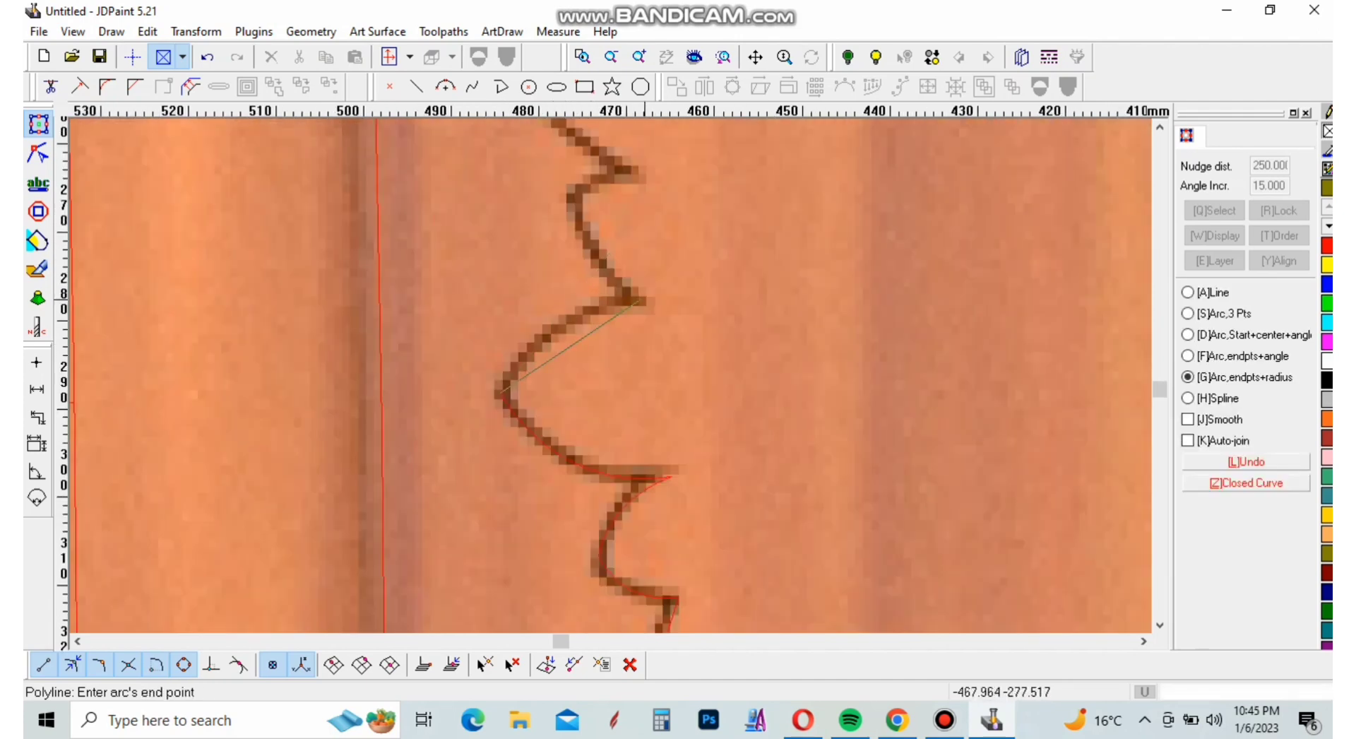
scroll(601, 304, "down", 2)
scroll(619, 311, "up", 3)
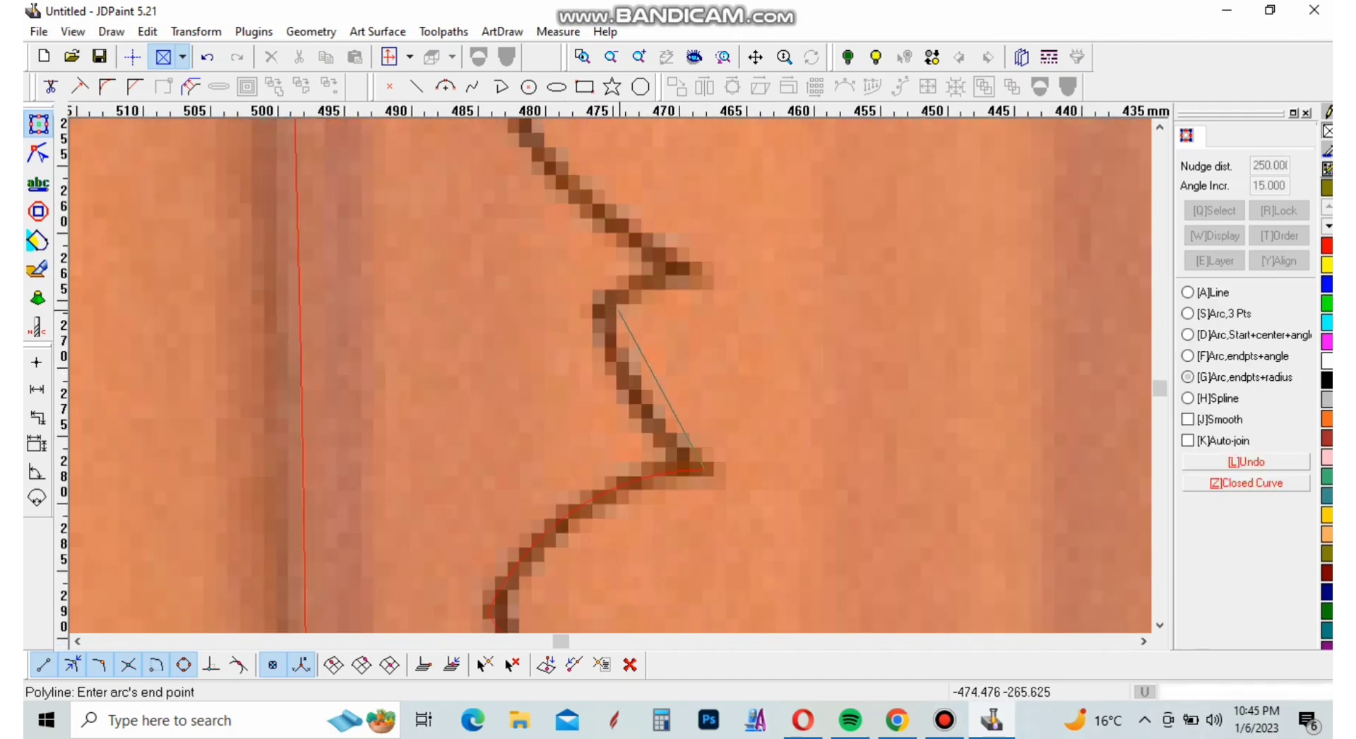
left_click(599, 305)
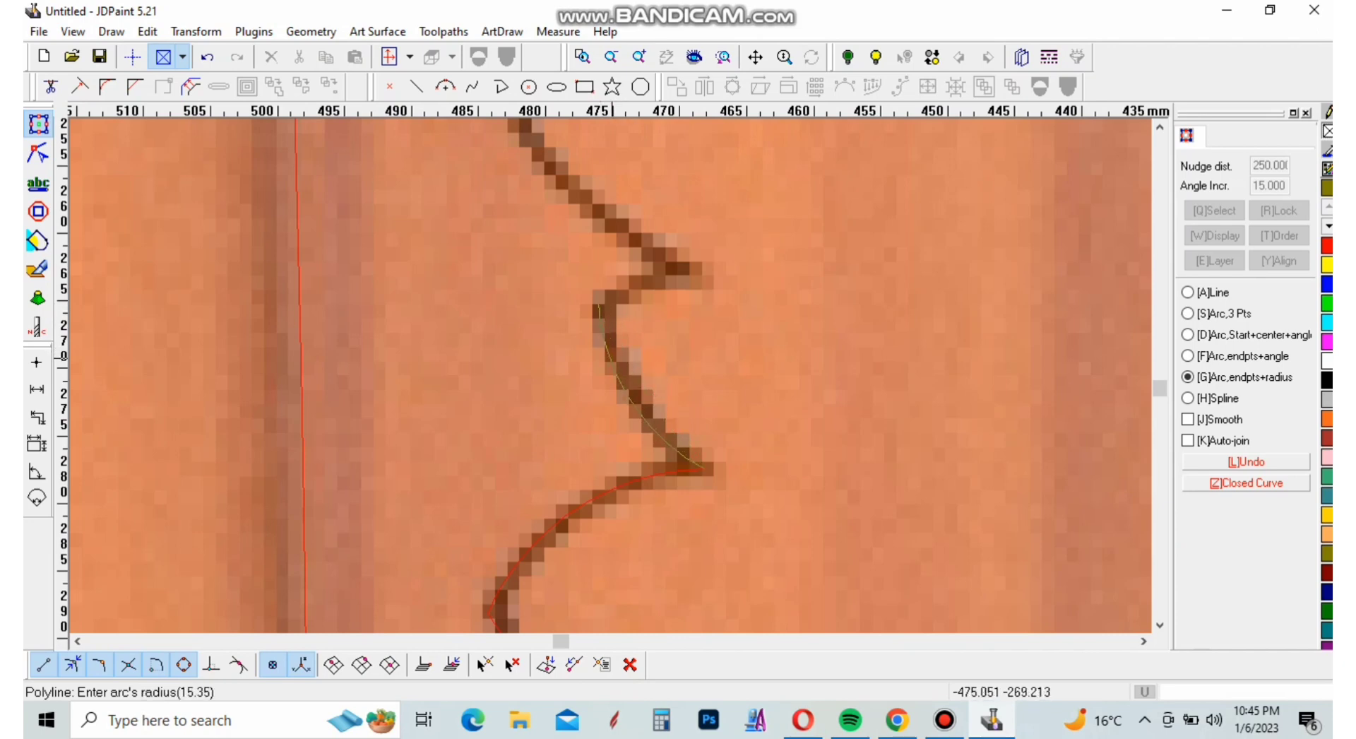
left_click(685, 287)
left_click(709, 281)
left_click(659, 275)
Trace the long breast curve from the notch corner up to the peak of the sharp spike with two arcs
scroll(660, 275, "down", 3)
scroll(659, 289, "up", 2)
scroll(667, 327, "down", 1)
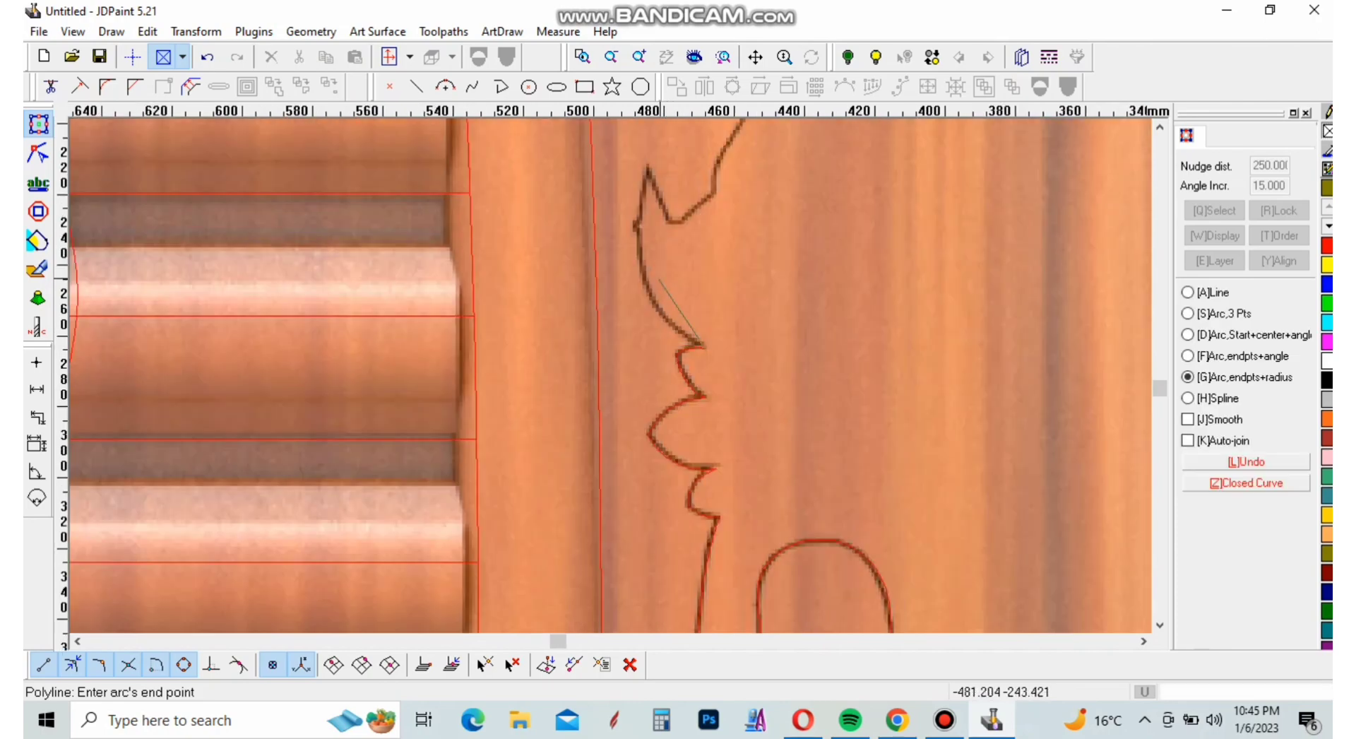
scroll(635, 283, "up", 3)
left_click(608, 245)
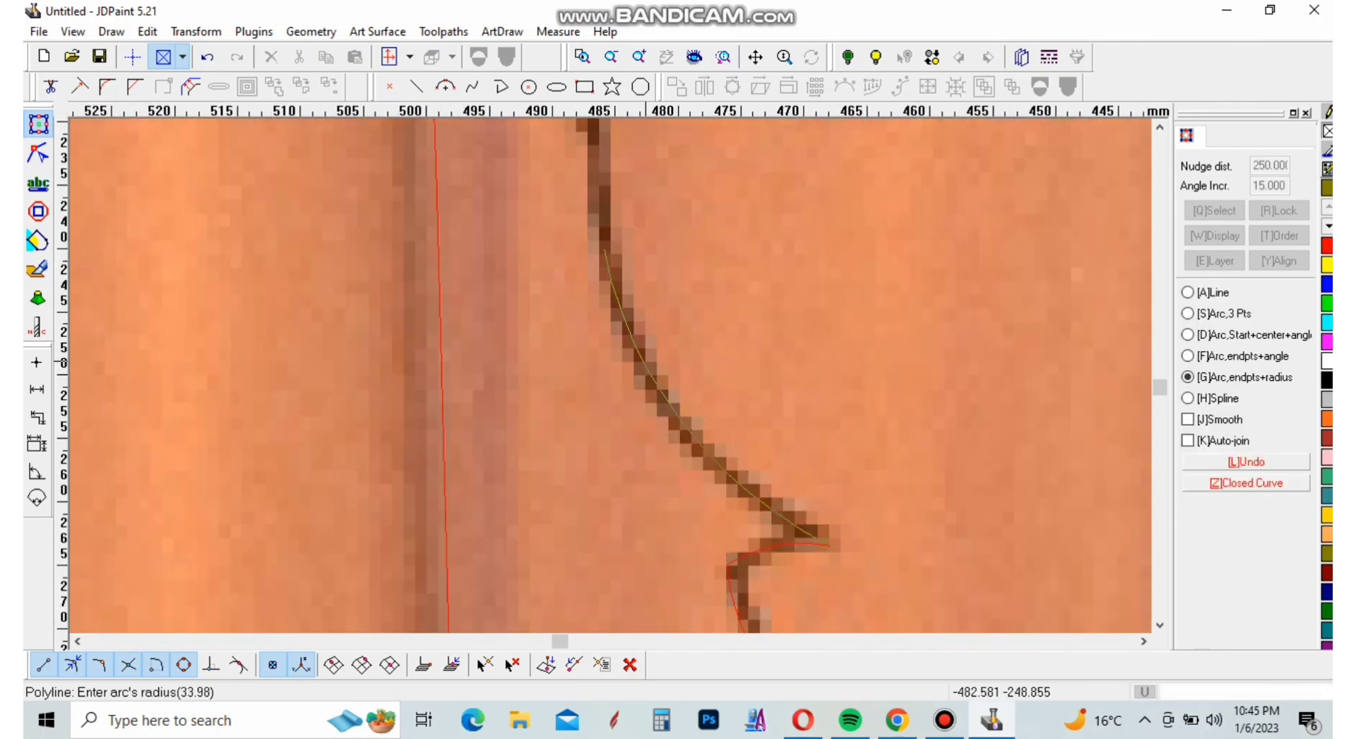
left_click(647, 365)
scroll(761, 478, "down", 4)
middle_click_drag(710, 265, 683, 433)
scroll(707, 267, "up", 3)
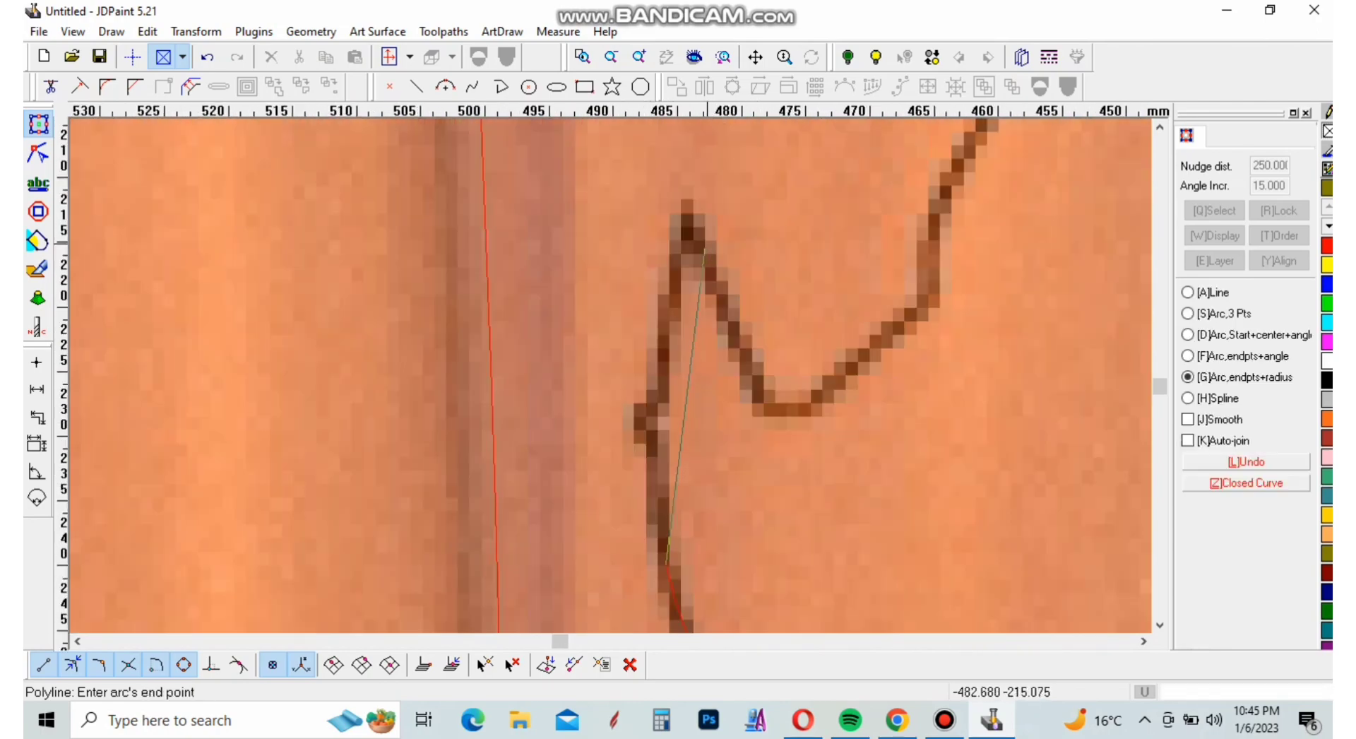
left_click(689, 231)
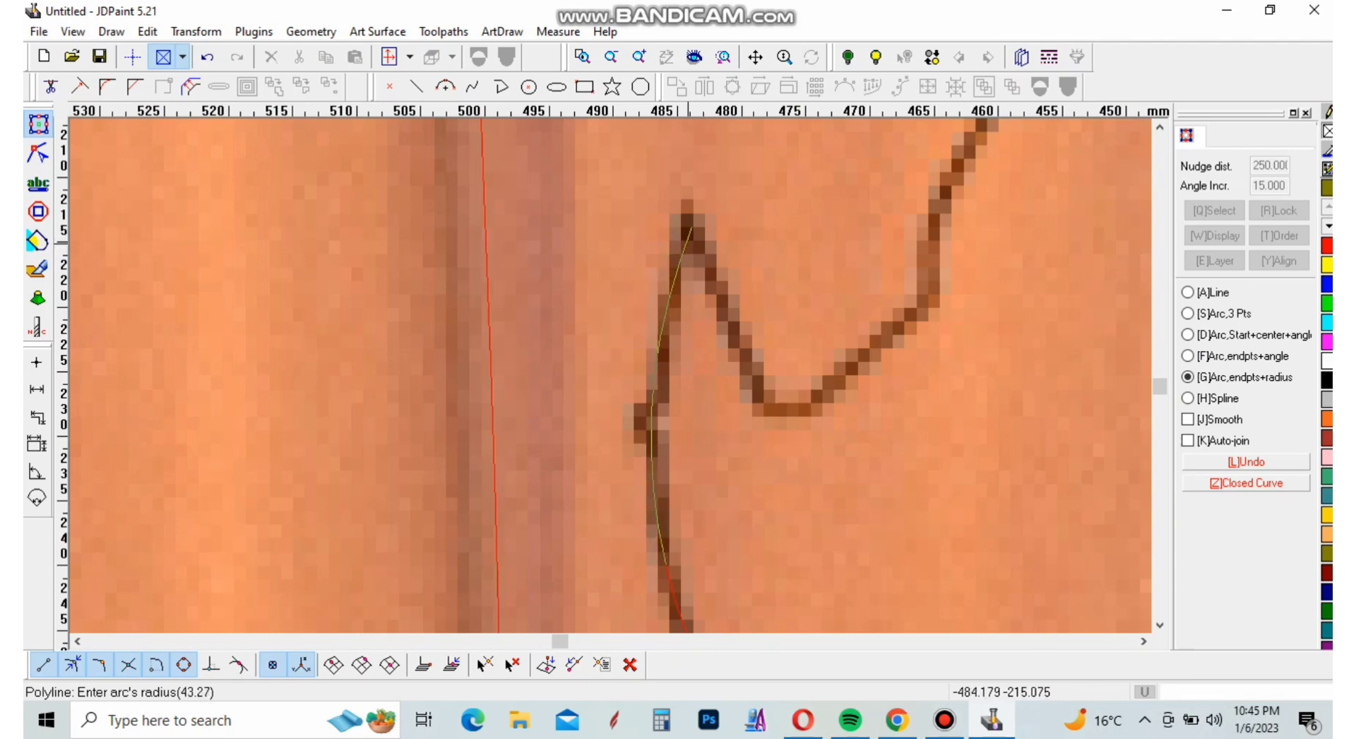
left_click(687, 245)
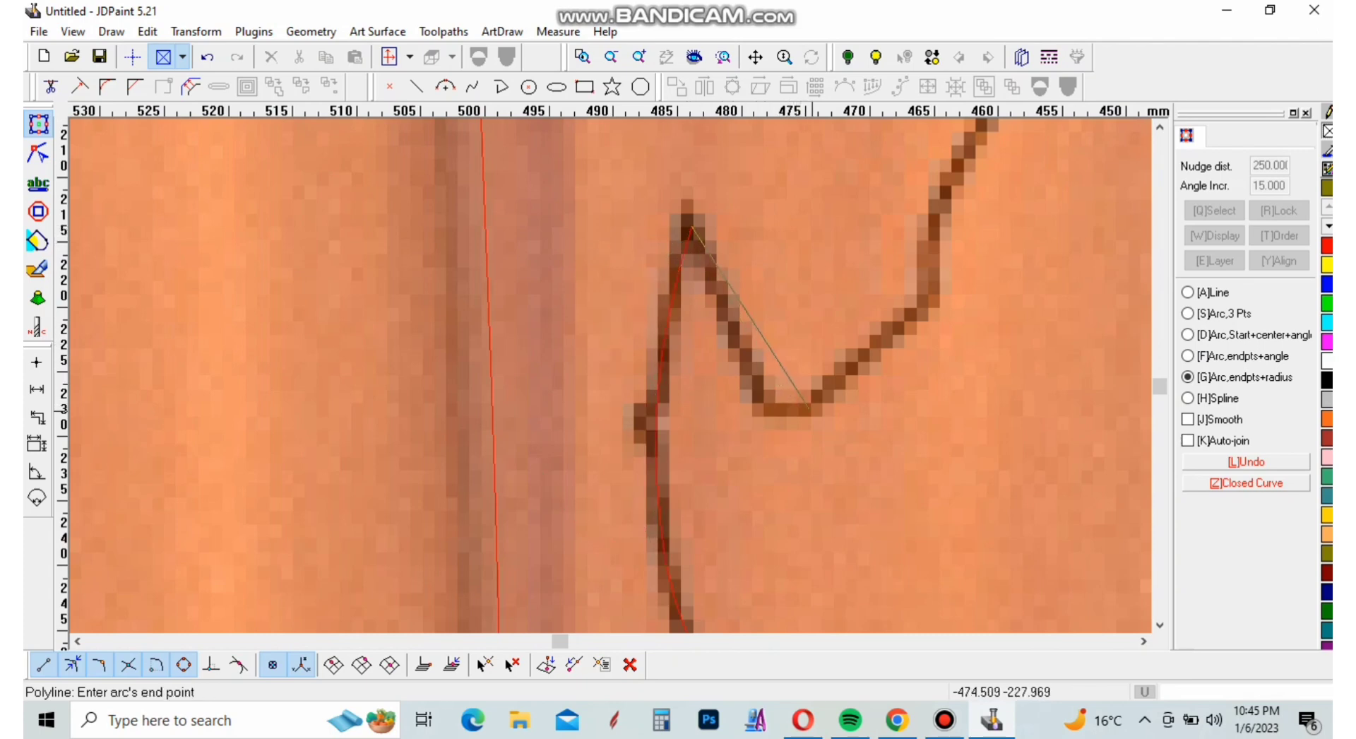
Trace from the spike's peak down into the valley and up the stepped edge to the outer corner with three arcs
left_click(810, 408)
left_click(813, 410)
scroll(812, 410, "down", 1)
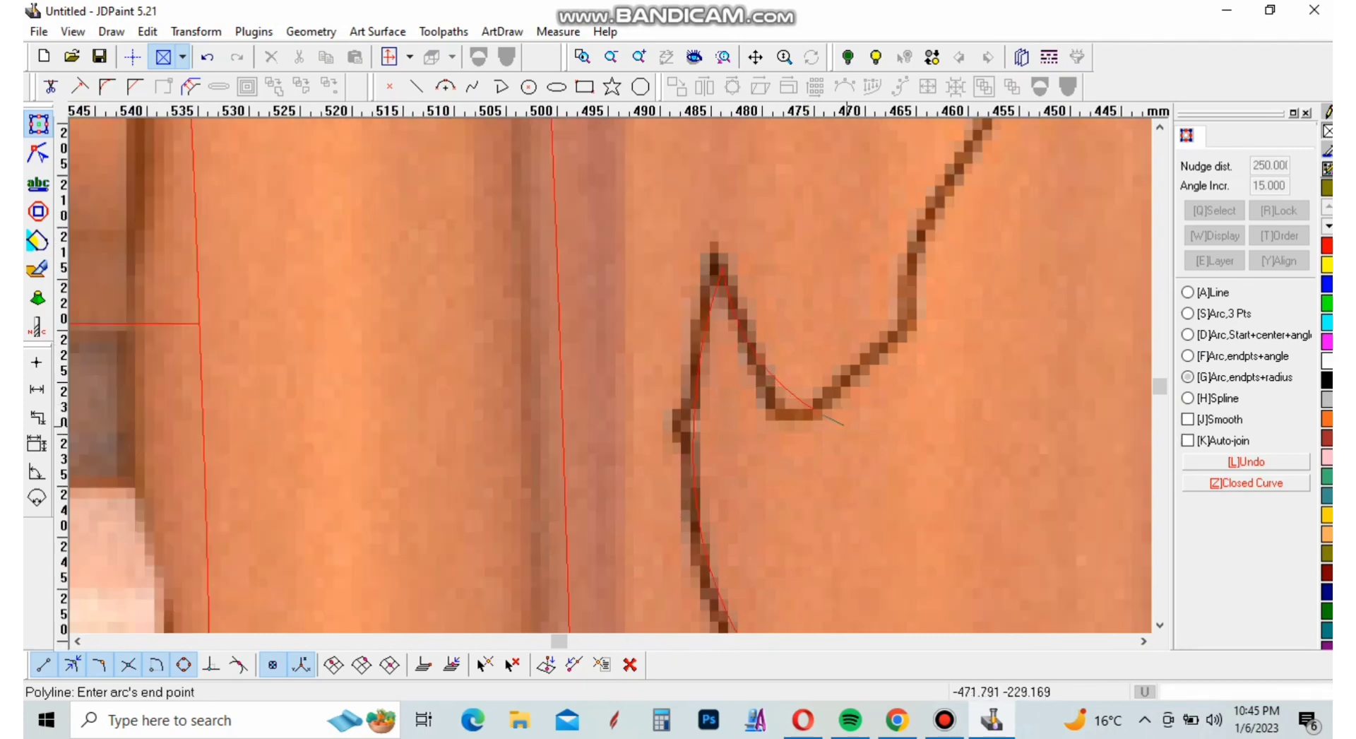
left_click(914, 323)
left_click(887, 344)
scroll(869, 431, "down", 3)
scroll(876, 355, "up", 2)
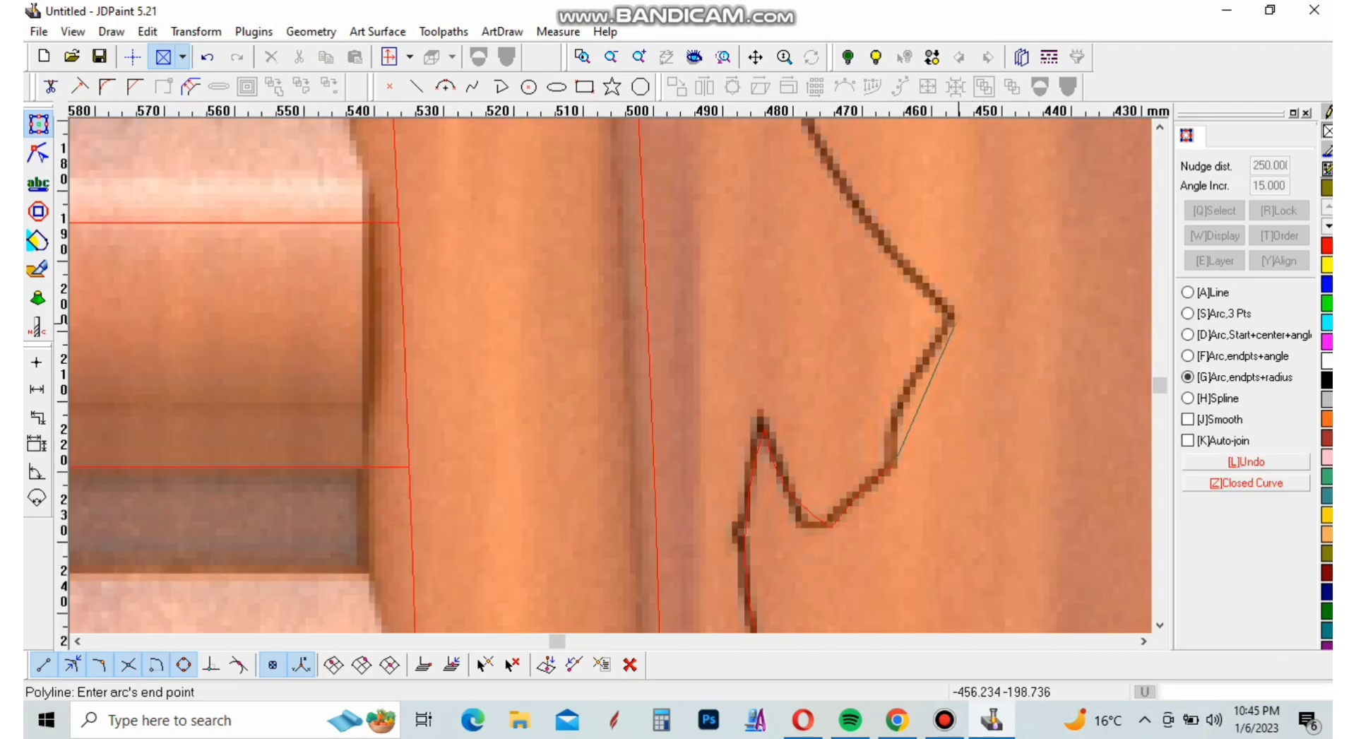
left_click(955, 321)
left_click(961, 452)
Trace the lower front of the neck from the outer corner up past the hanging branch's lowest leaves with two arcs
scroll(945, 410, "down", 3)
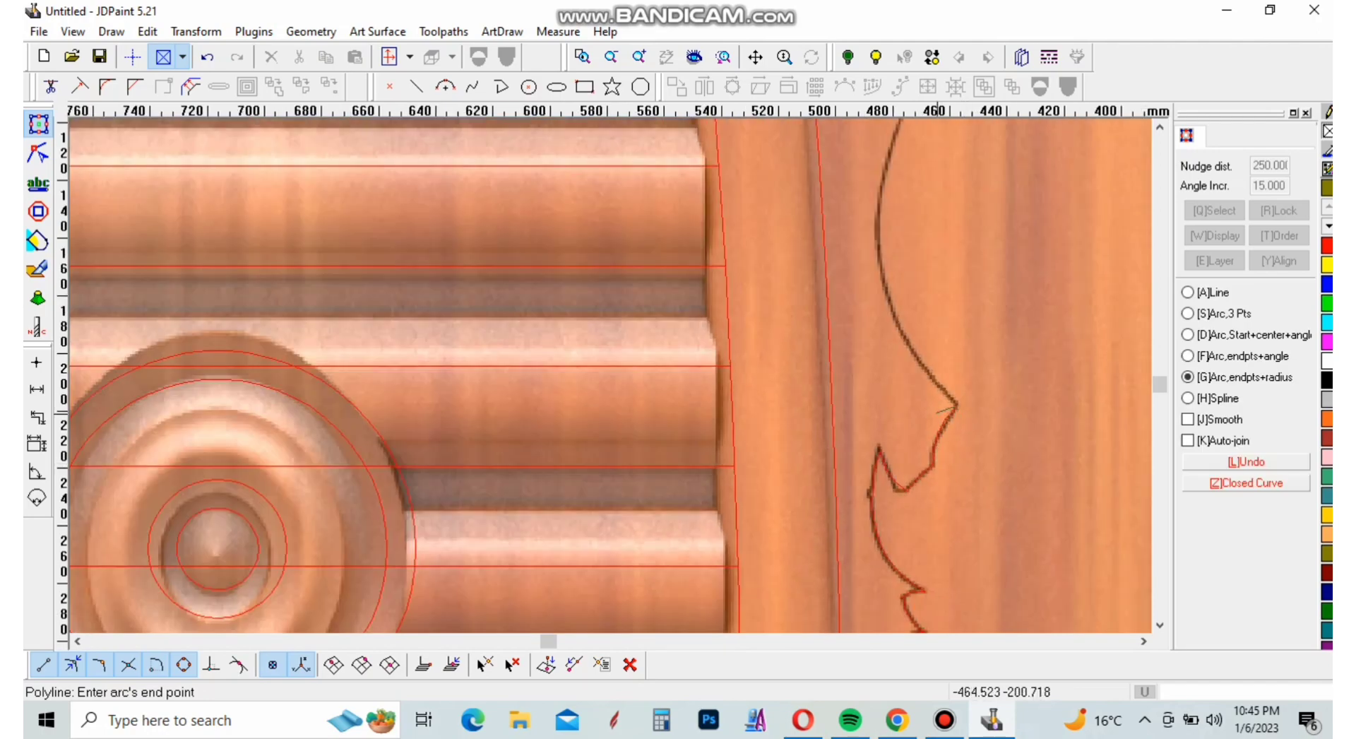
scroll(955, 407, "down", 3)
scroll(886, 198, "up", 4)
left_click(882, 173)
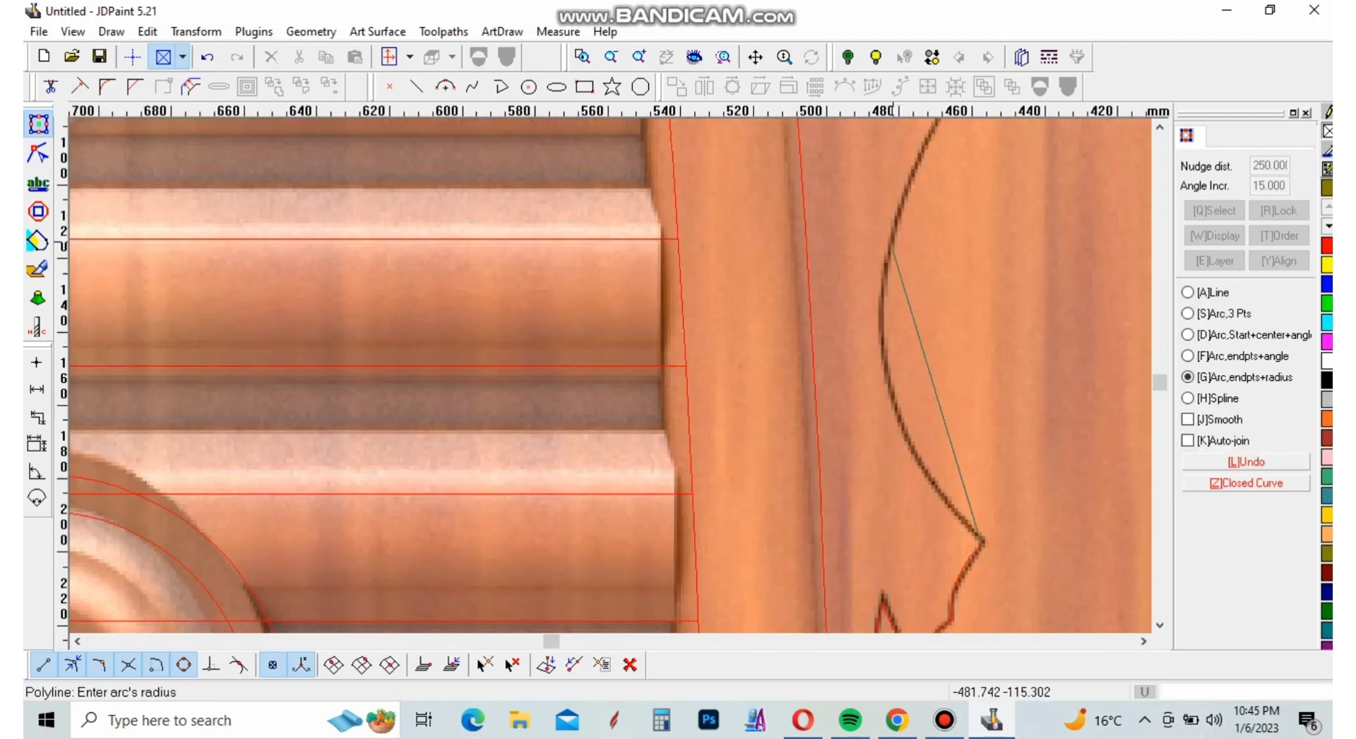
left_click(895, 396)
scroll(900, 409, "down", 3)
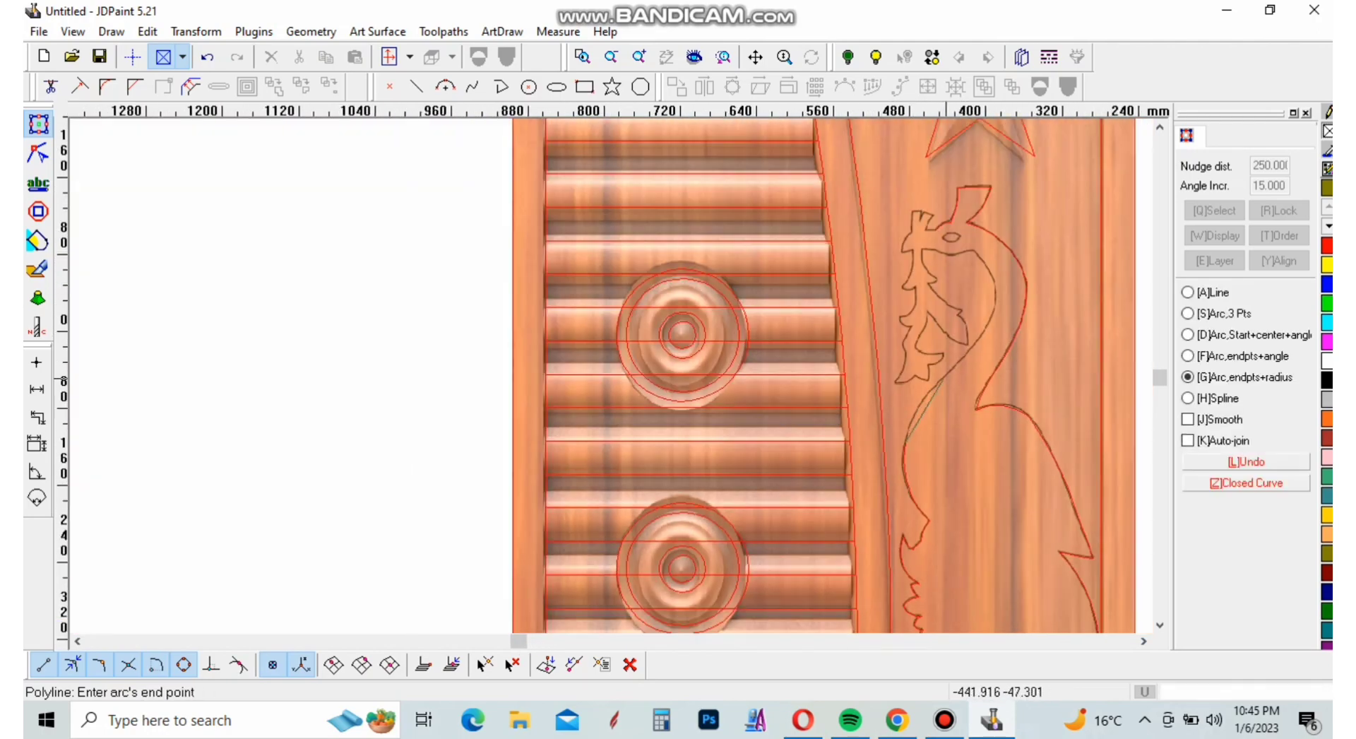
scroll(941, 378, "up", 4)
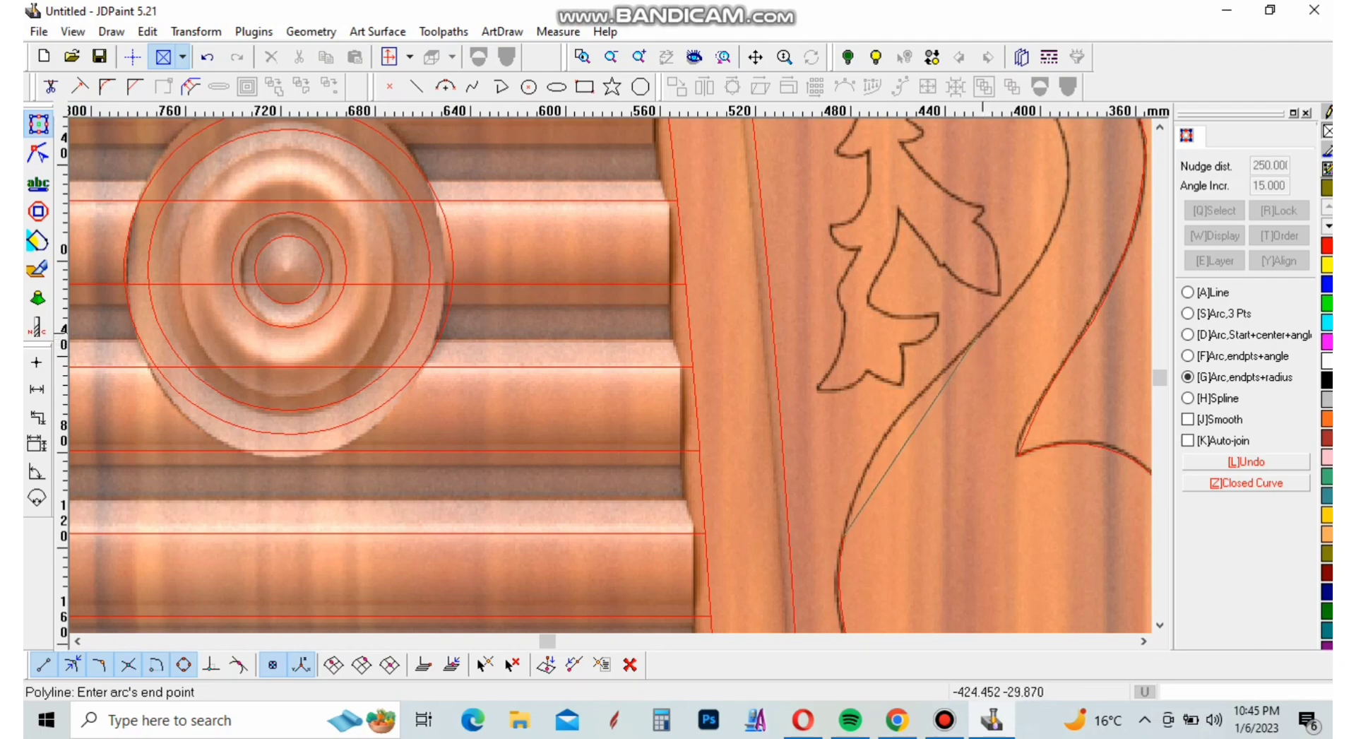
left_click(979, 340)
left_click(923, 387)
Trace the upper inner curve of the neck up to the corner beneath the head with two endpoints-and-radius arcs
scroll(931, 495, "down", 3)
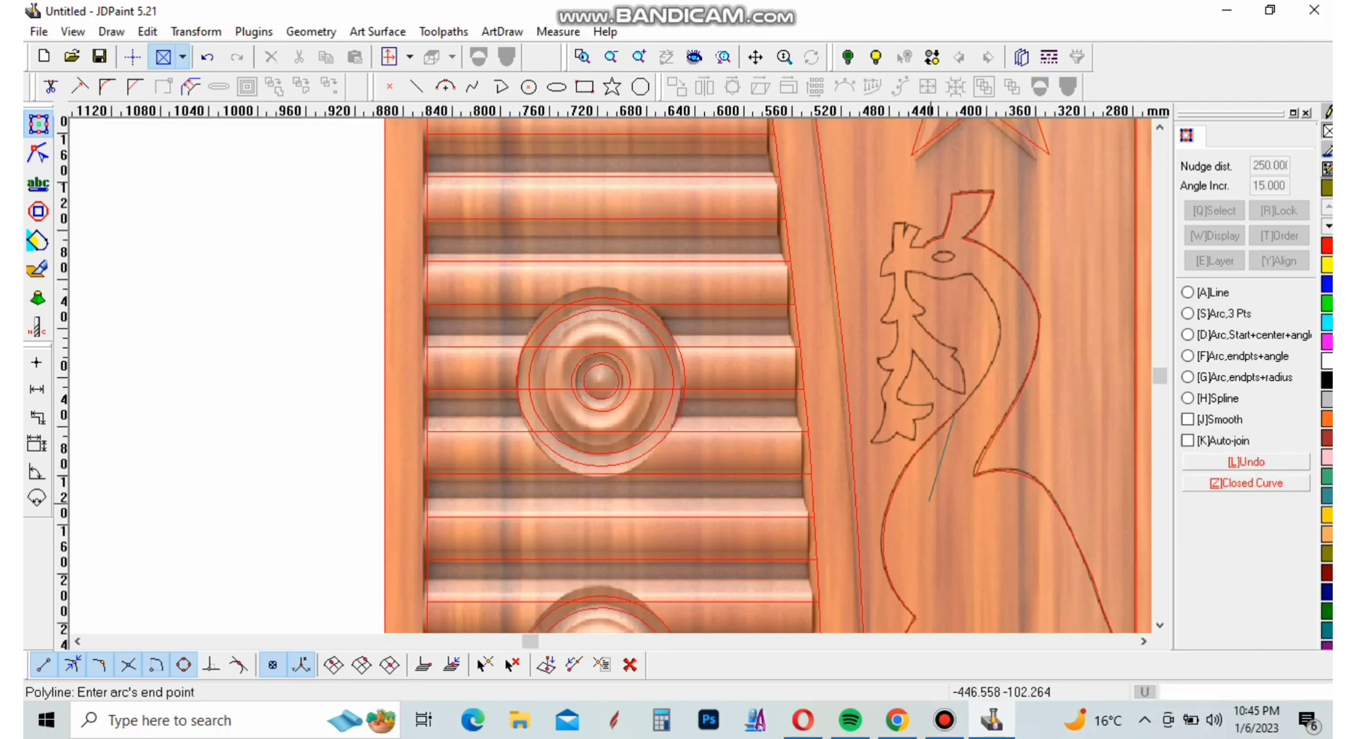
key("g")
scroll(958, 381, "up", 4)
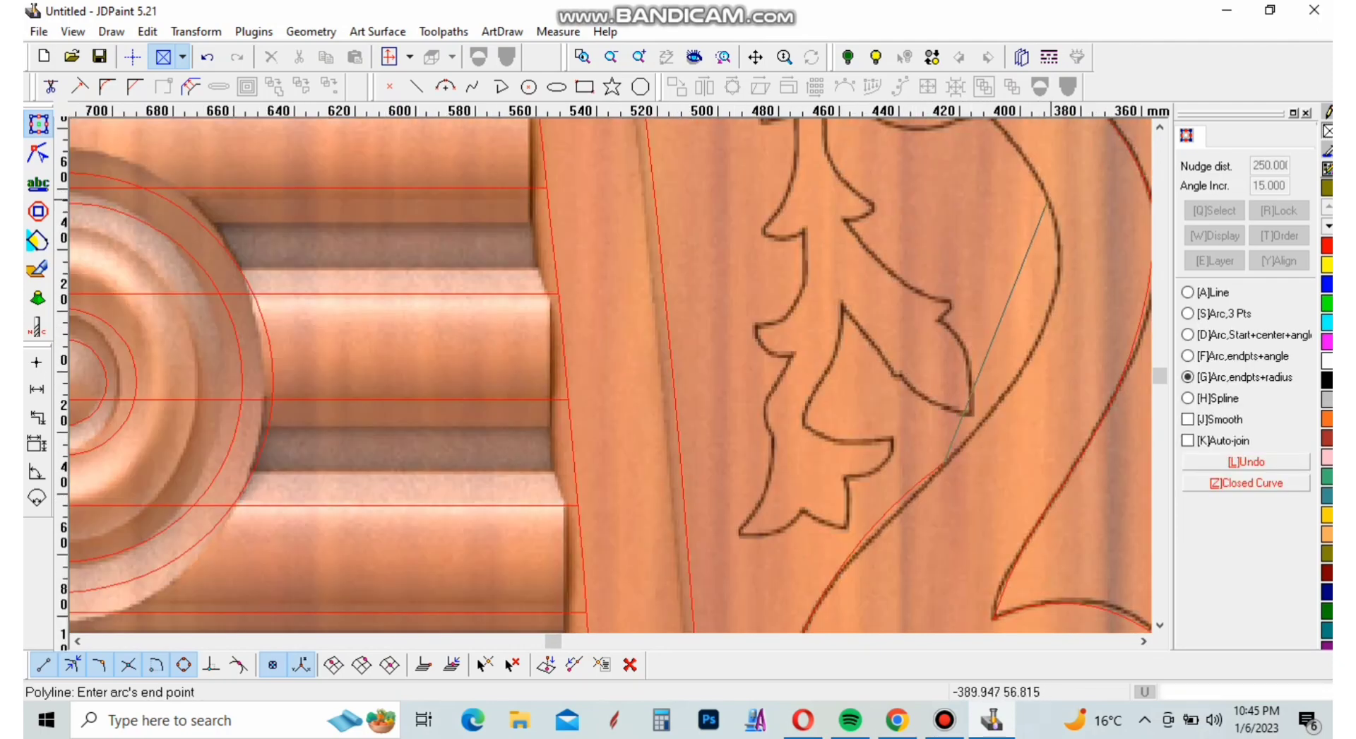
left_click(1047, 203)
left_click(1049, 257)
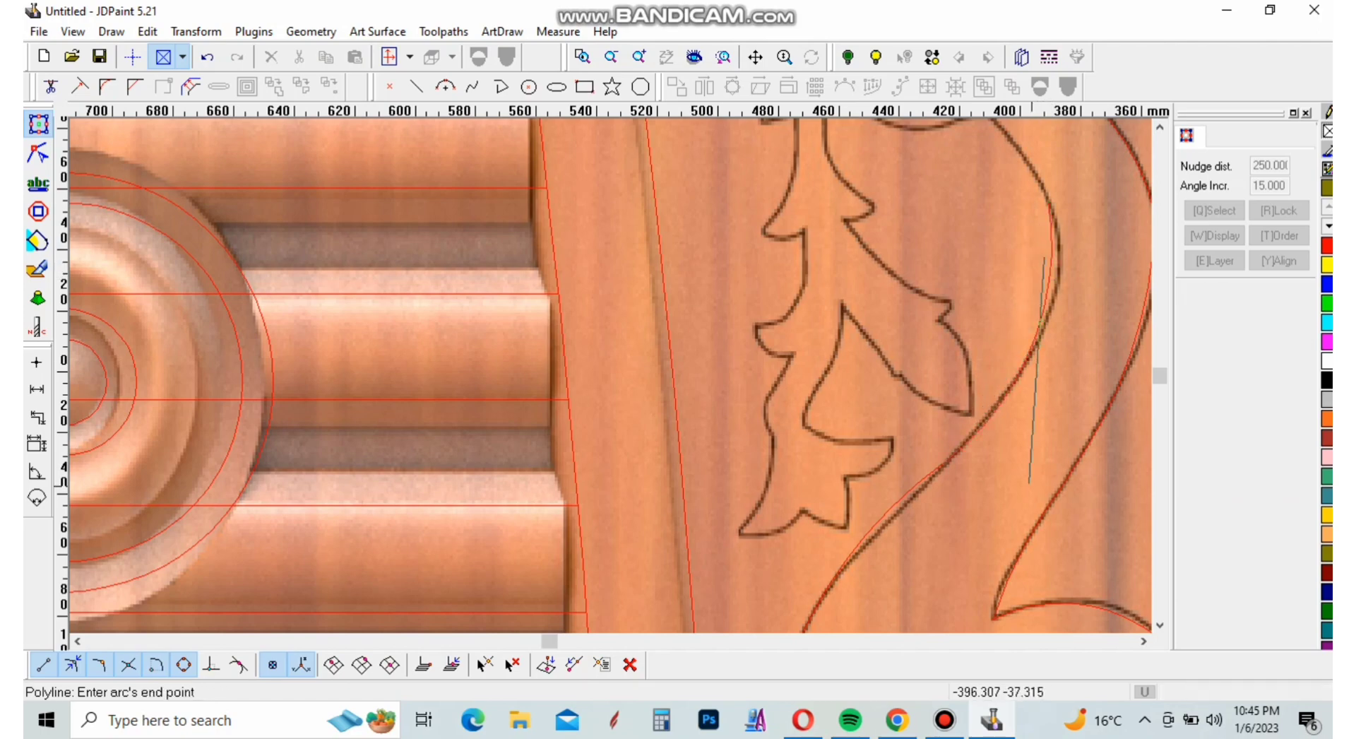
scroll(1029, 482, "down", 3)
scroll(1021, 360, "up", 5)
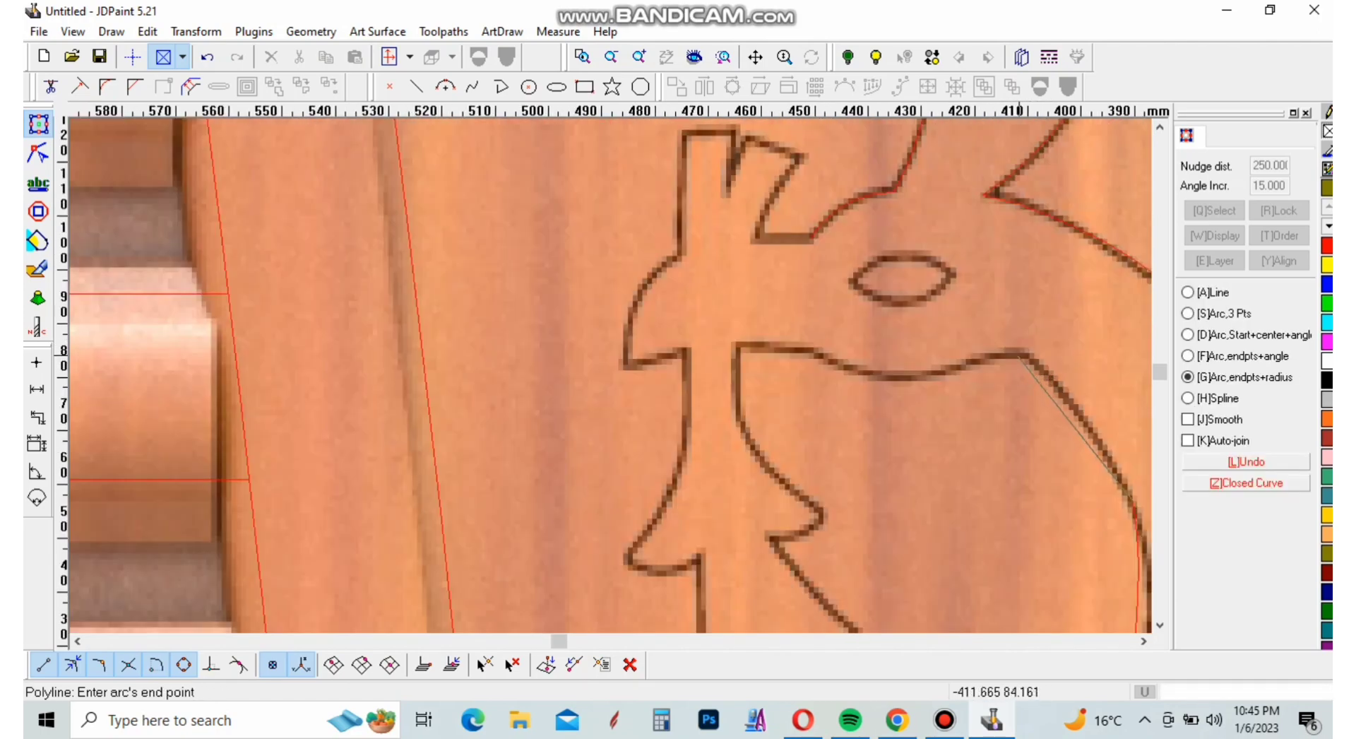
left_click(1022, 358)
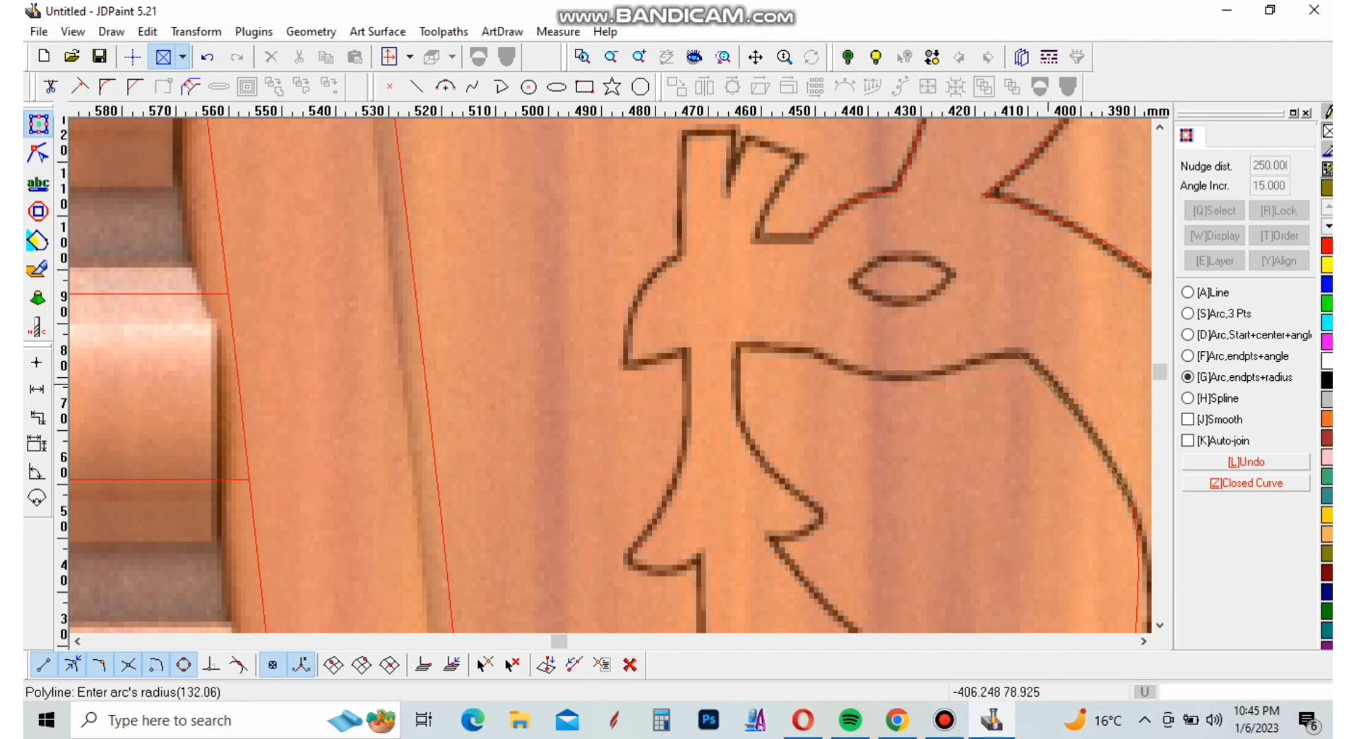
left_click(1048, 405)
Trace the underside of the head to the branch stem and the first stretch down the stem with three arcs
left_click(820, 351)
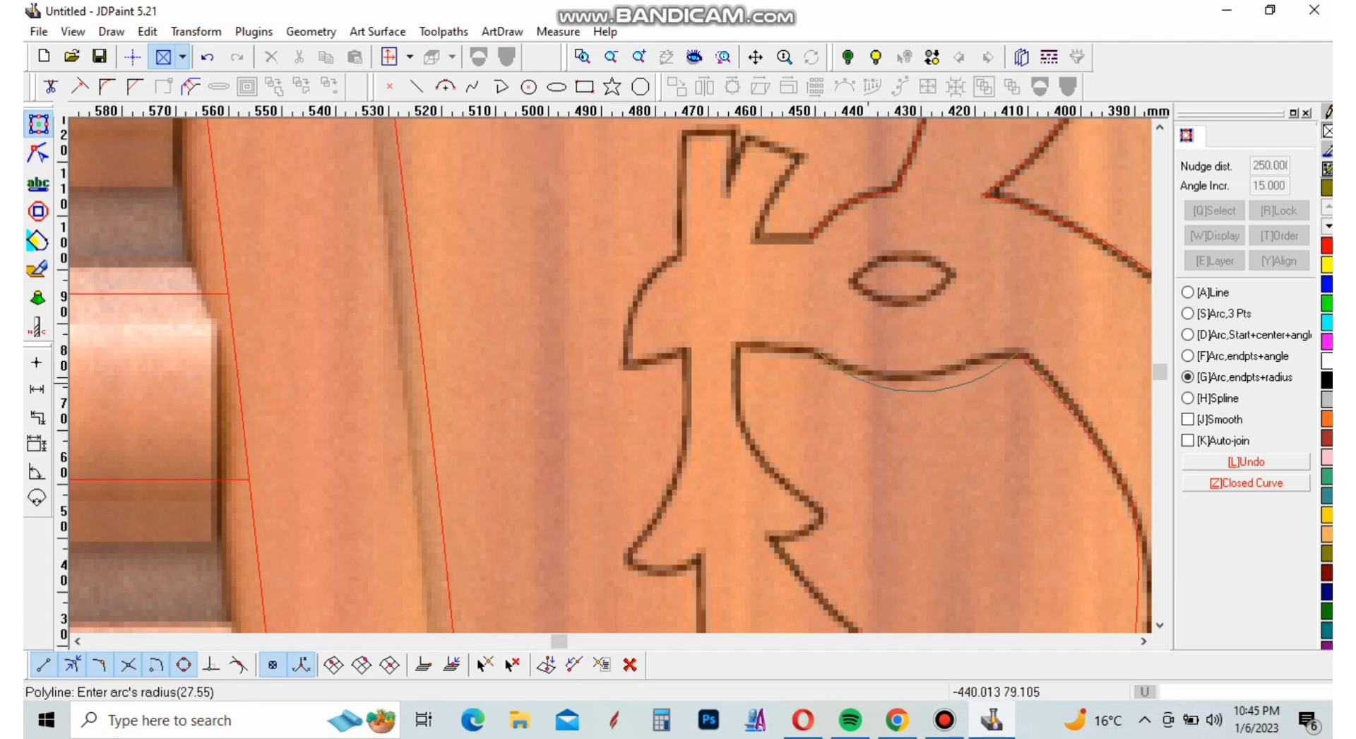
left_click(863, 378)
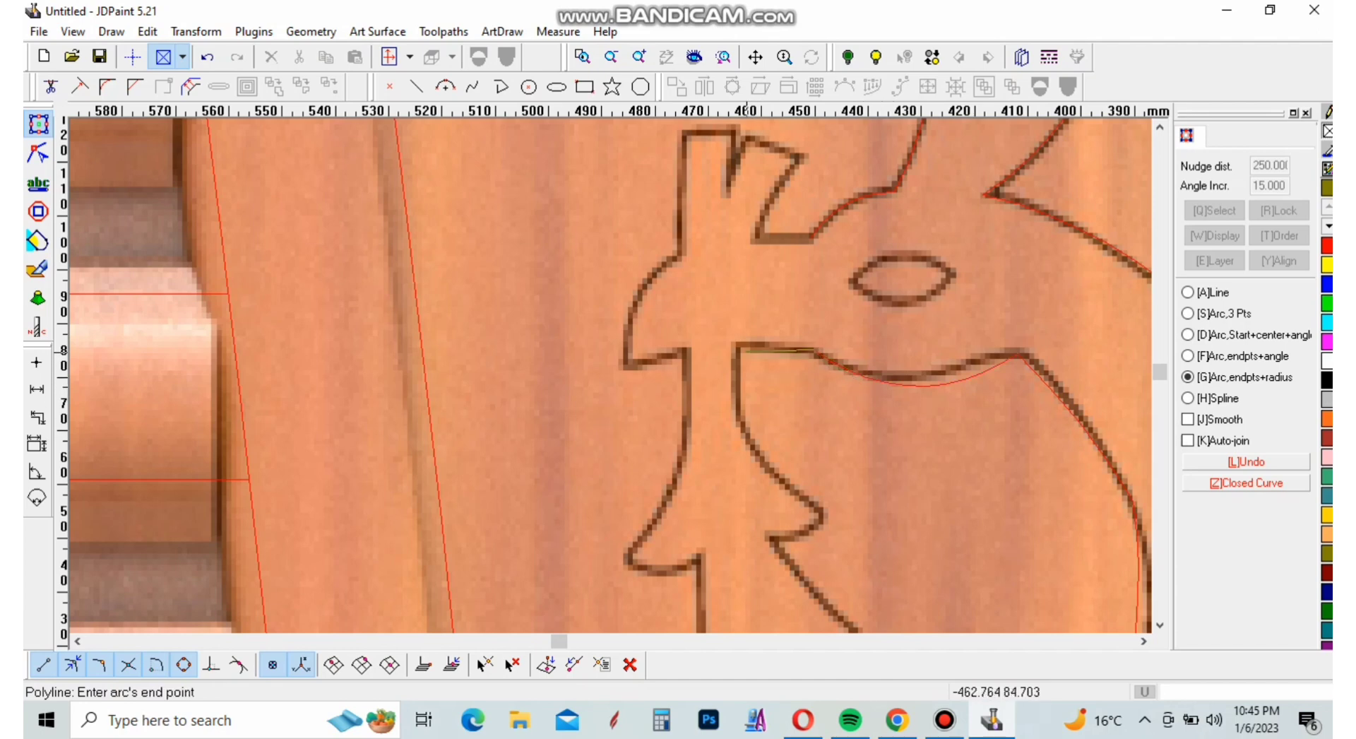
scroll(745, 353, "up", 2)
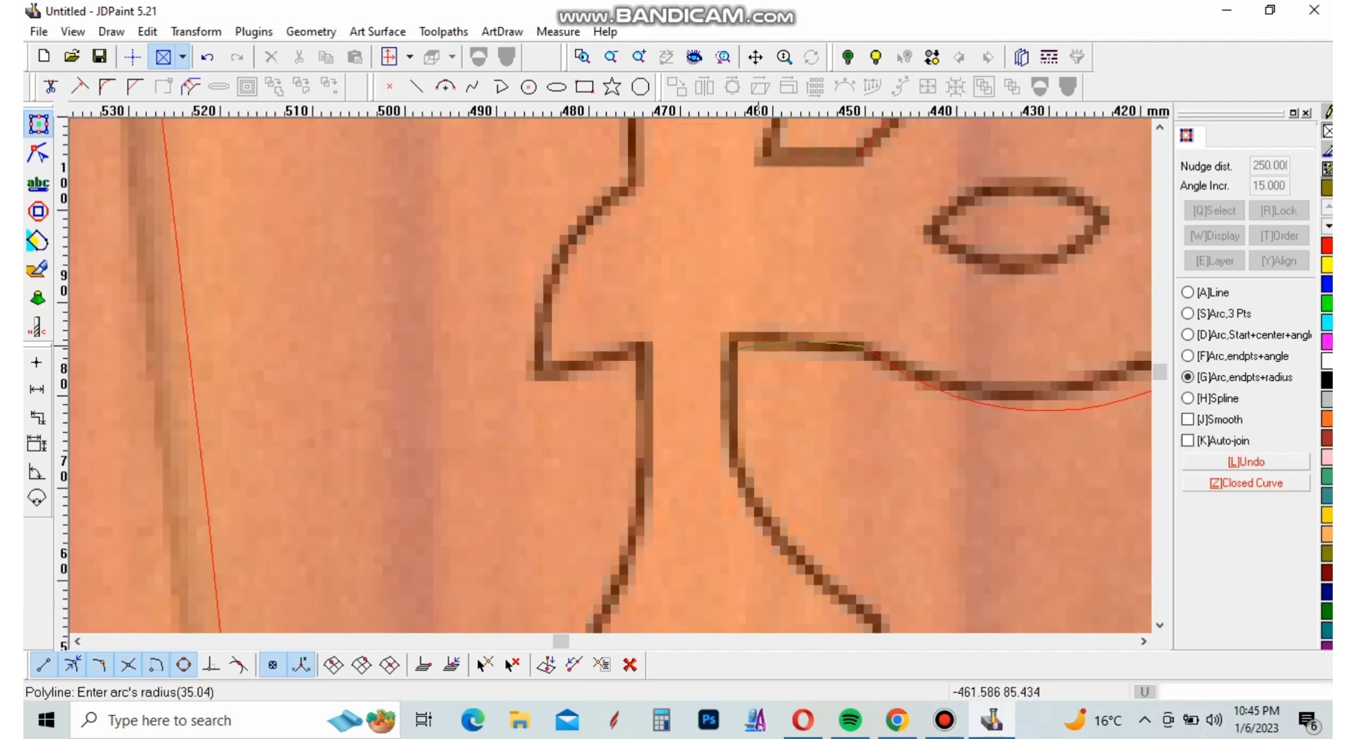
left_click(753, 493)
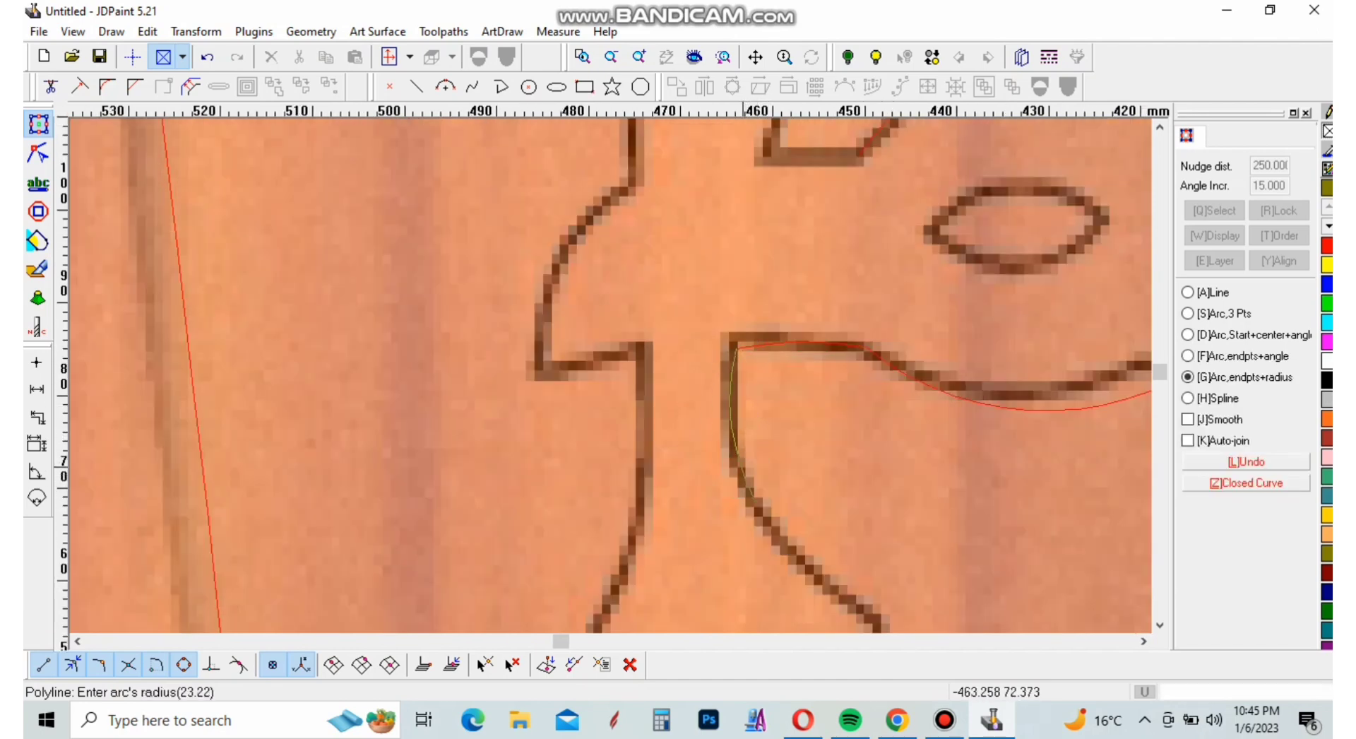
left_click(754, 473)
Trace the branch edge down to the first leaf's tip and back in along its underside with two arcs
scroll(754, 470, "up", 2)
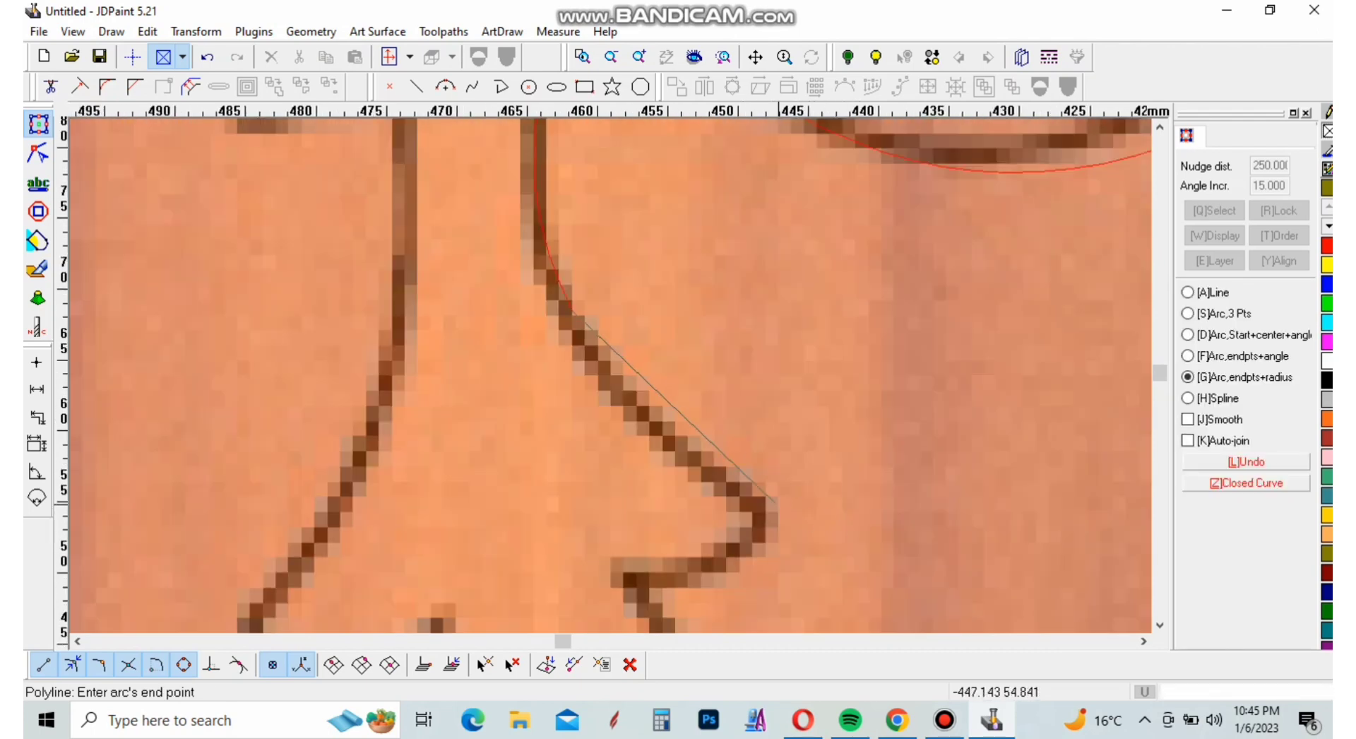
left_click(573, 311)
left_click(715, 459)
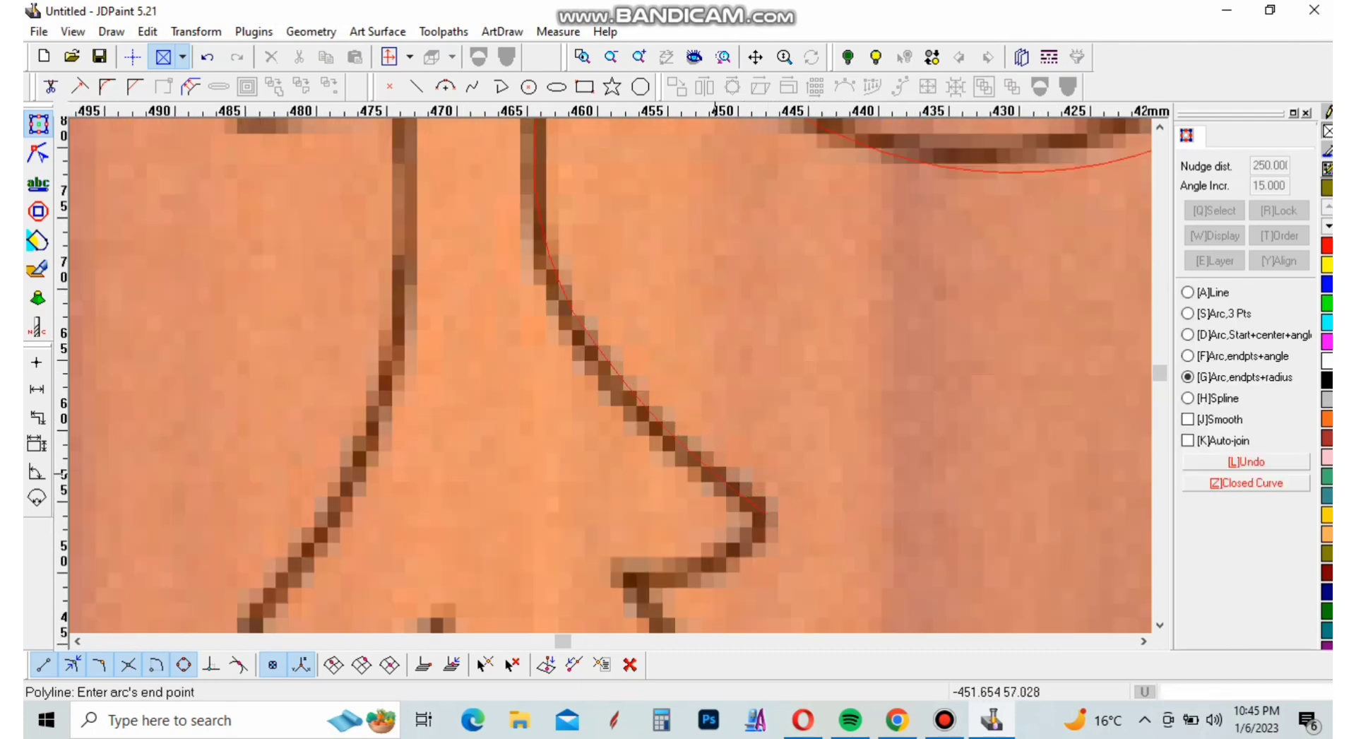
left_click(619, 547)
left_click(686, 581)
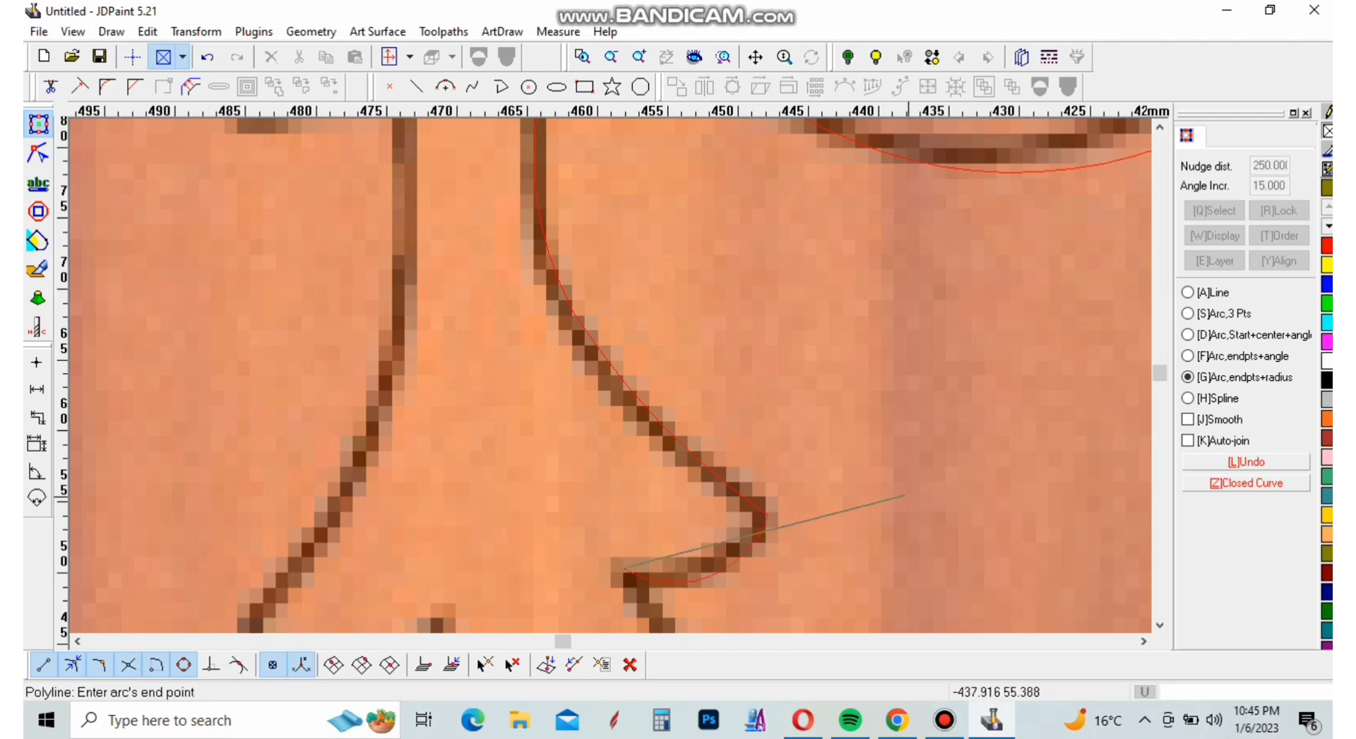
Trace the neck-side branch edge from the first leaf's inner corner down to the second leaf's upper point and into its notch with two arcs
scroll(922, 492, "down", 2)
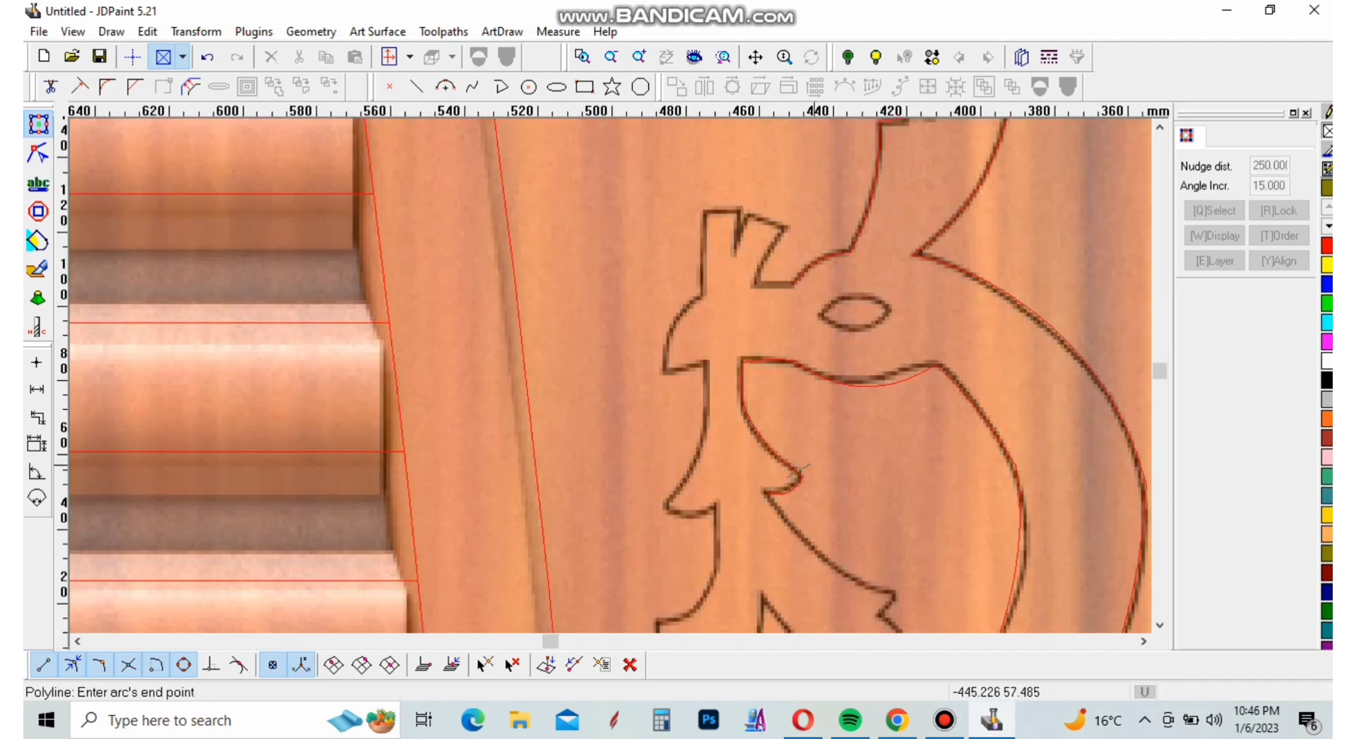
scroll(833, 521, "down", 2)
scroll(833, 484, "up", 4)
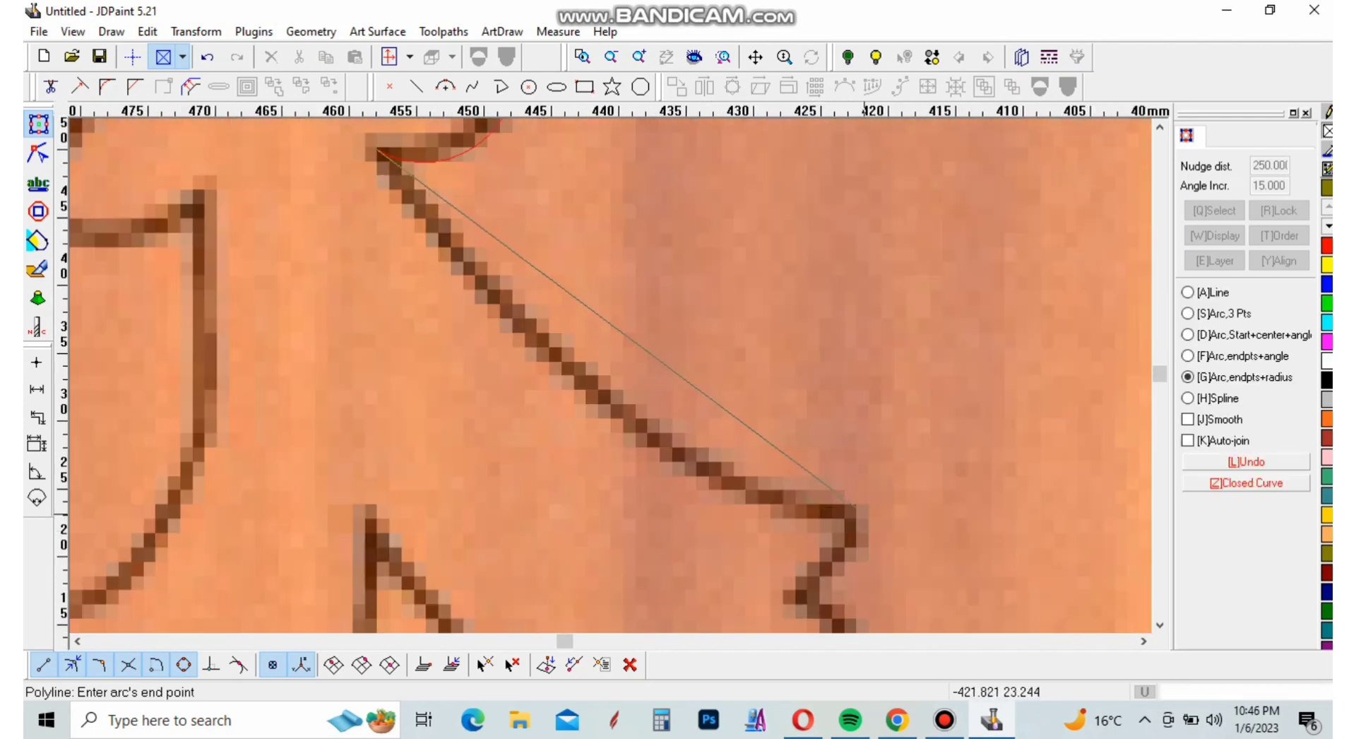
left_click(833, 485)
left_click(710, 449)
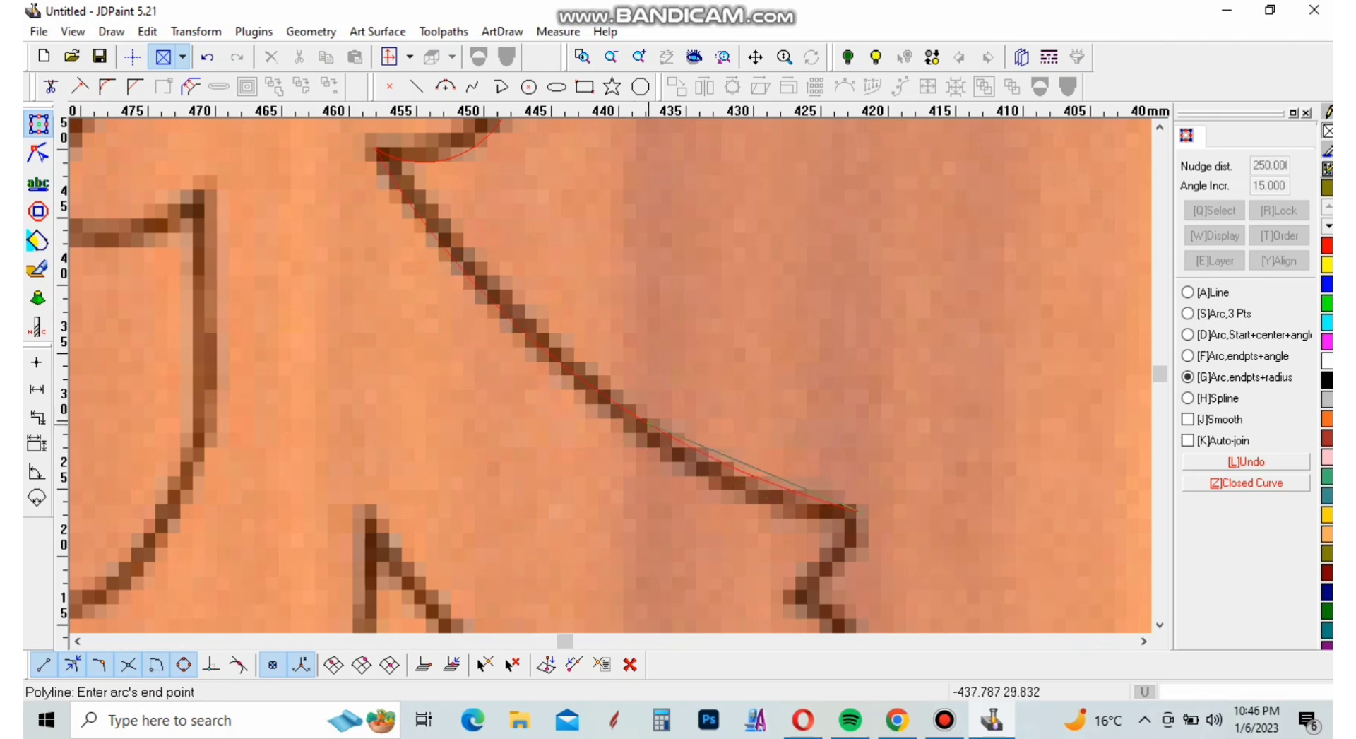
scroll(709, 449, "down", 2)
scroll(710, 450, "up", 2)
left_click(698, 471)
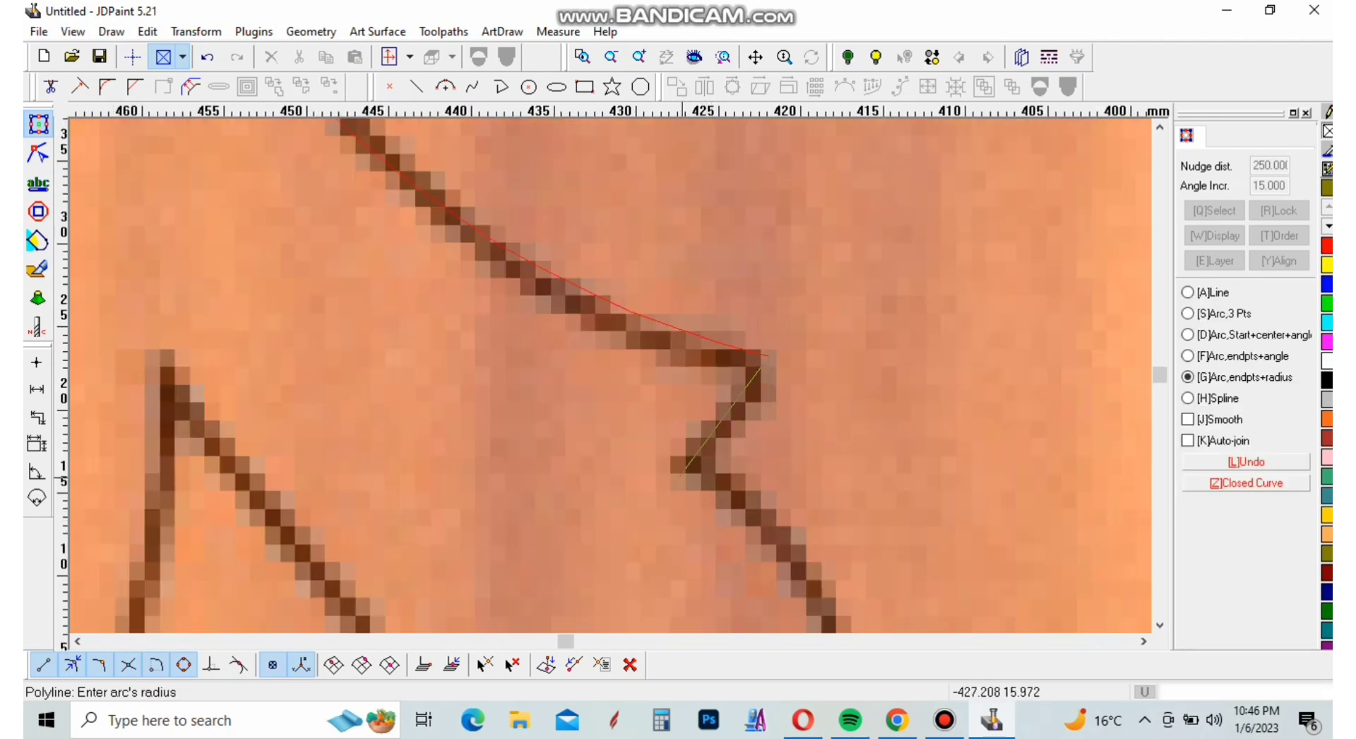
left_click(640, 427)
Trace the second leaf's outer edge down to its tip and its lower edge back to the small kink with two arcs
scroll(636, 452, "down", 2)
scroll(793, 516, "down", 2)
scroll(804, 578, "up", 4)
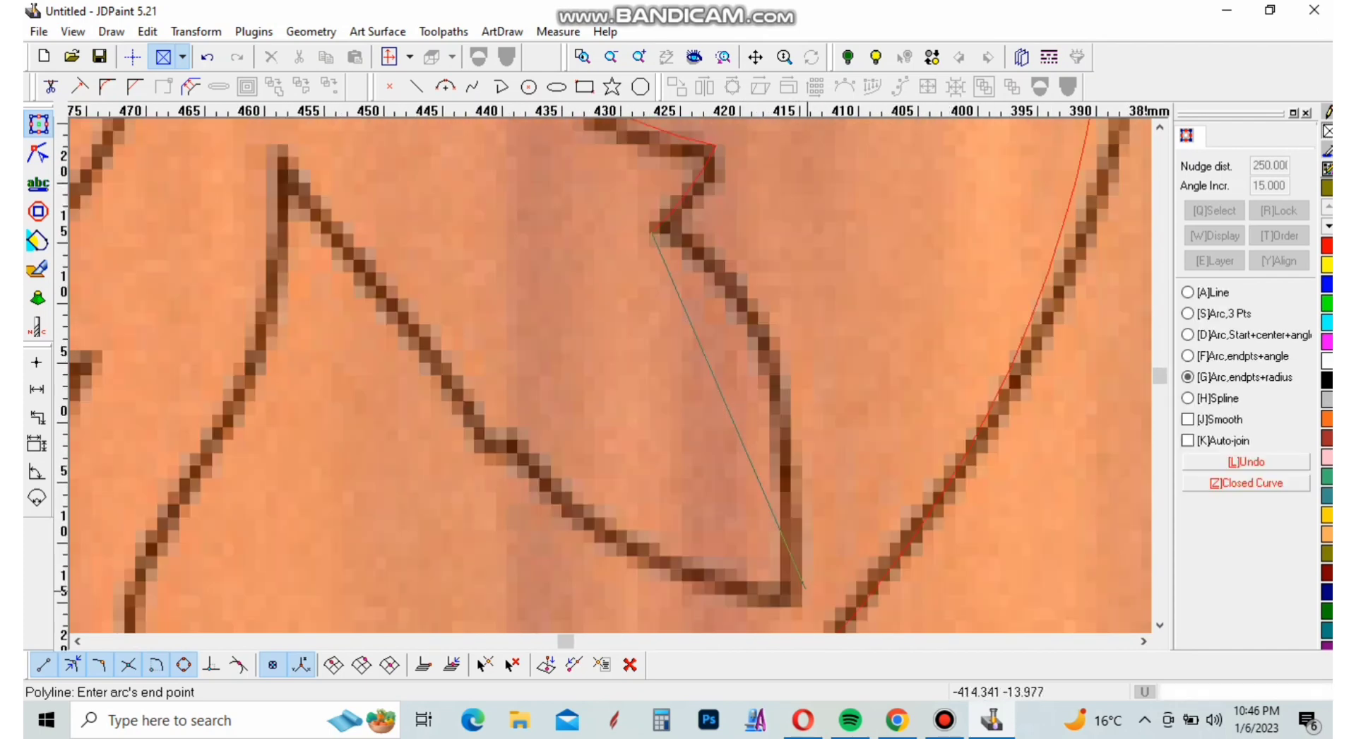
left_click(784, 603)
left_click(797, 519)
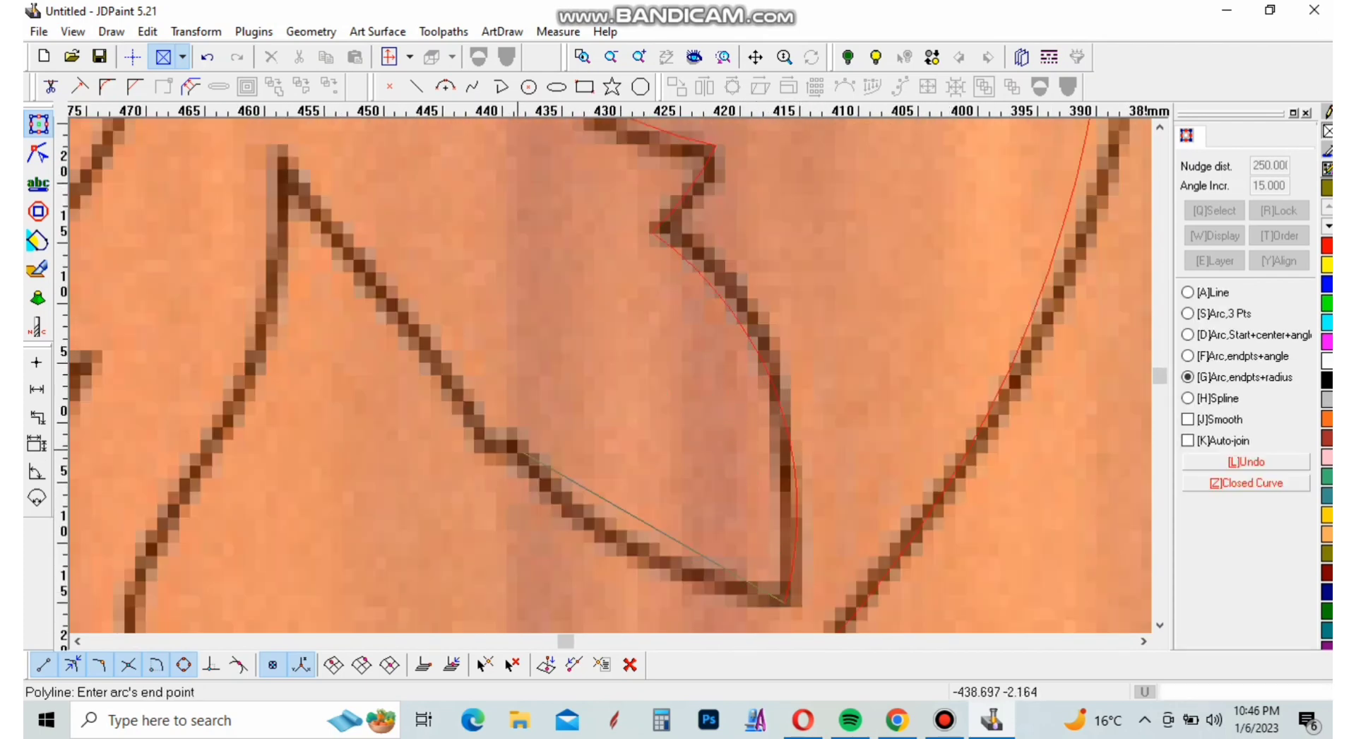
left_click(523, 453)
left_click(580, 514)
Trace the small kink in the second leaf's lower edge and the long edge up to the peak beside the stem with two arcs
scroll(583, 515, "down", 1)
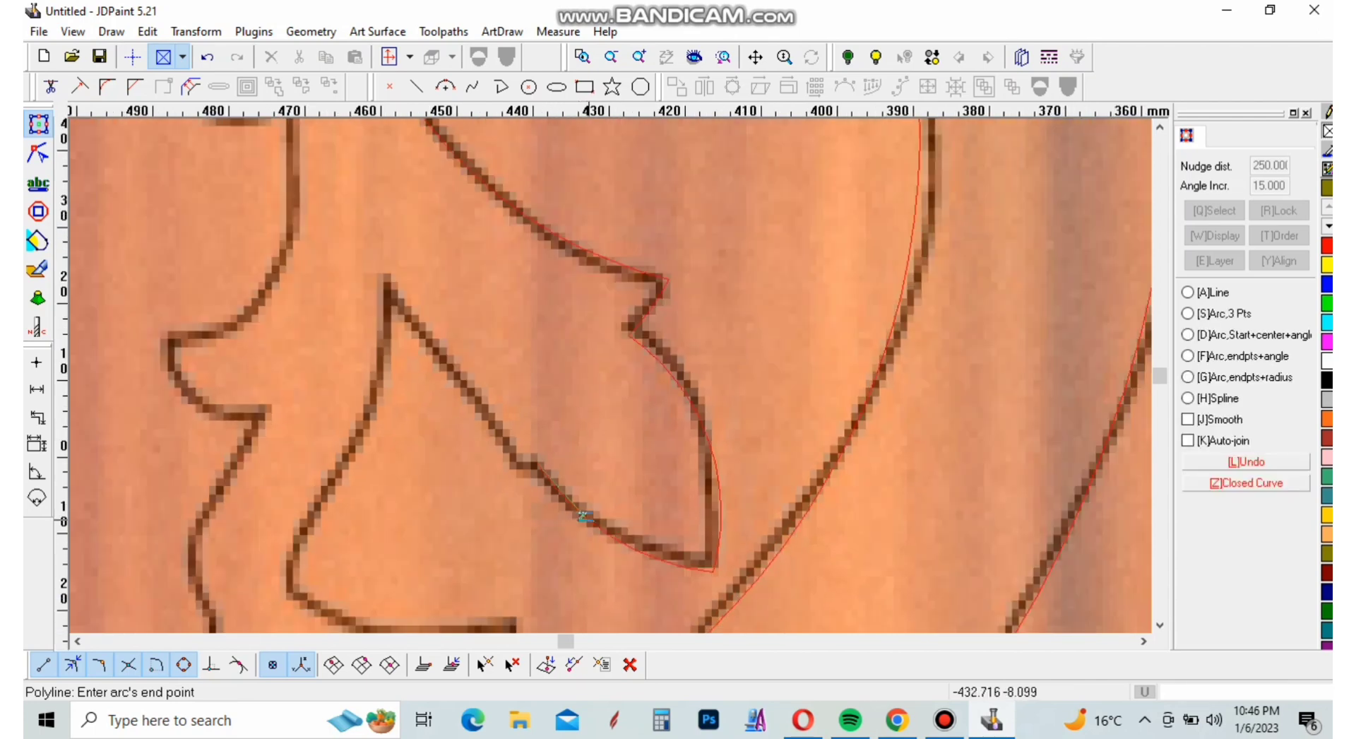
scroll(437, 362, "up", 4)
scroll(519, 449, "down", 4)
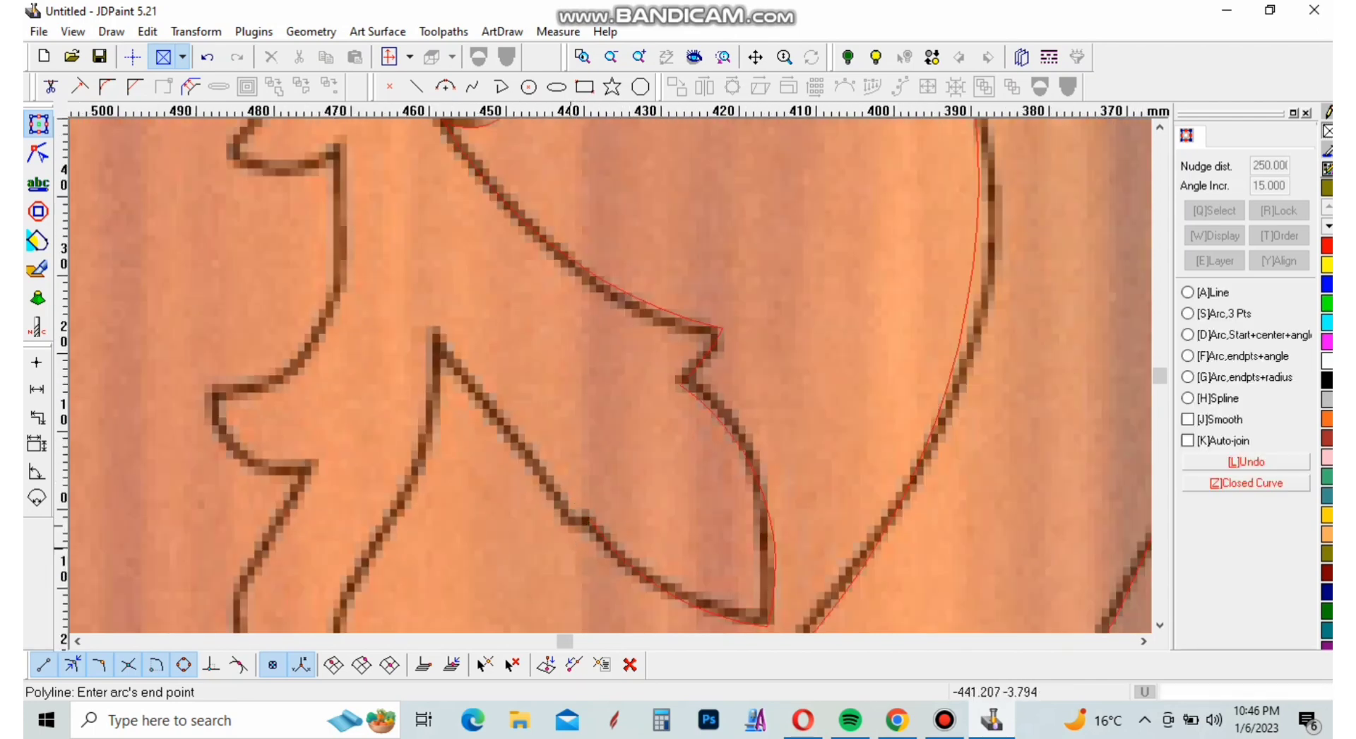
scroll(571, 531, "up", 4)
left_click(622, 464)
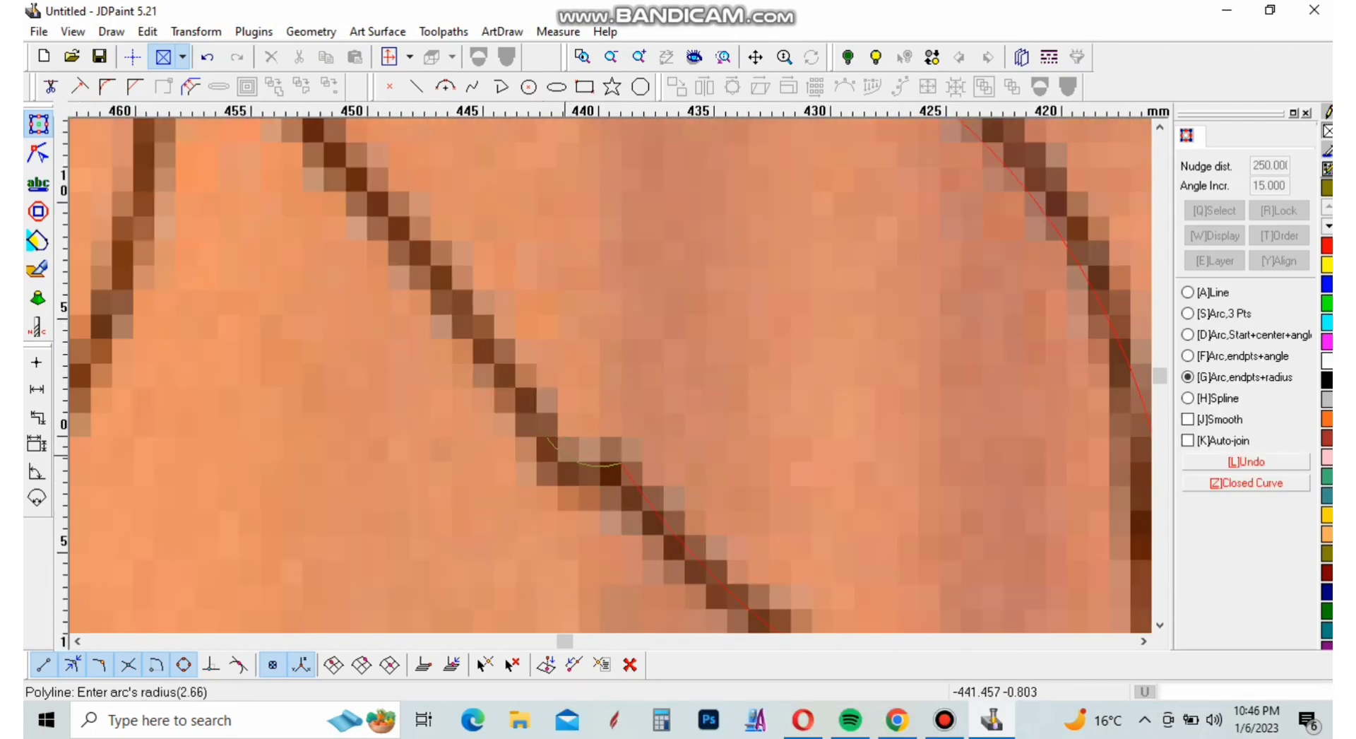
left_click(565, 459)
scroll(556, 553, "down", 4)
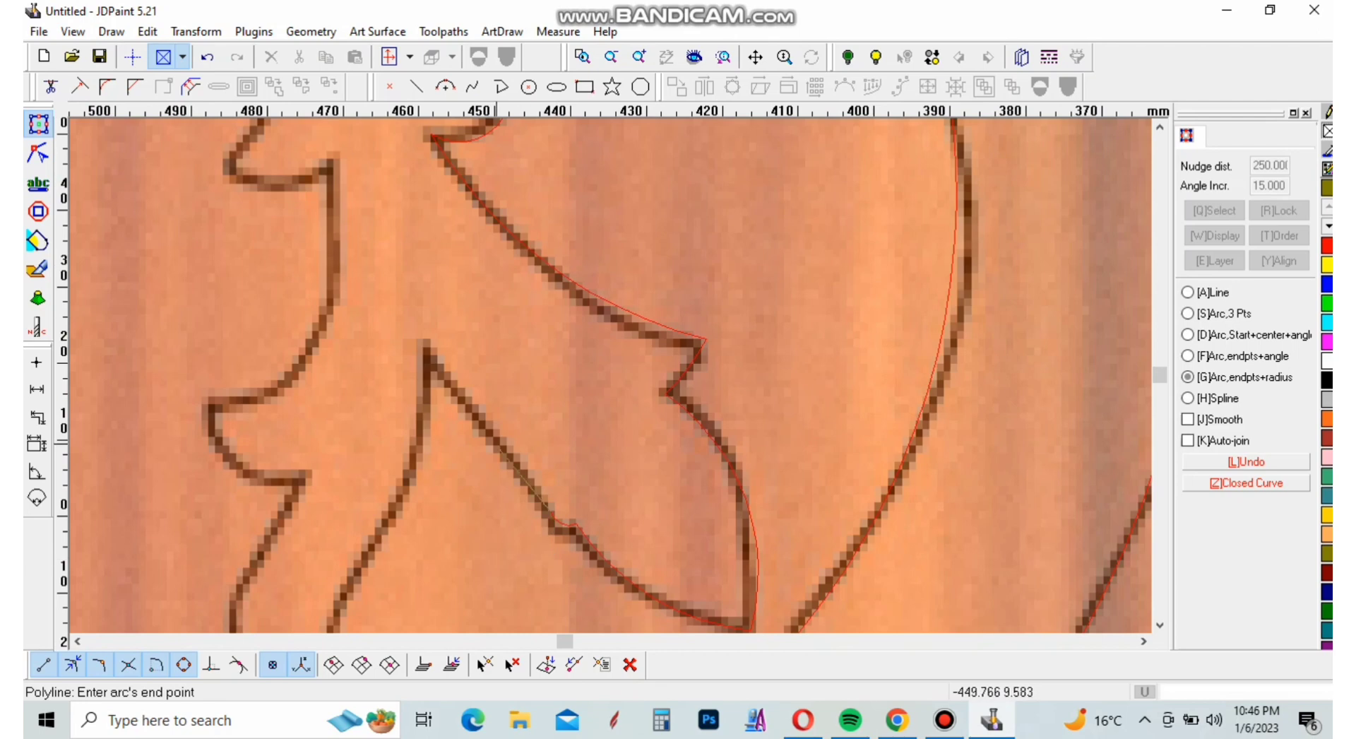
left_click(427, 348)
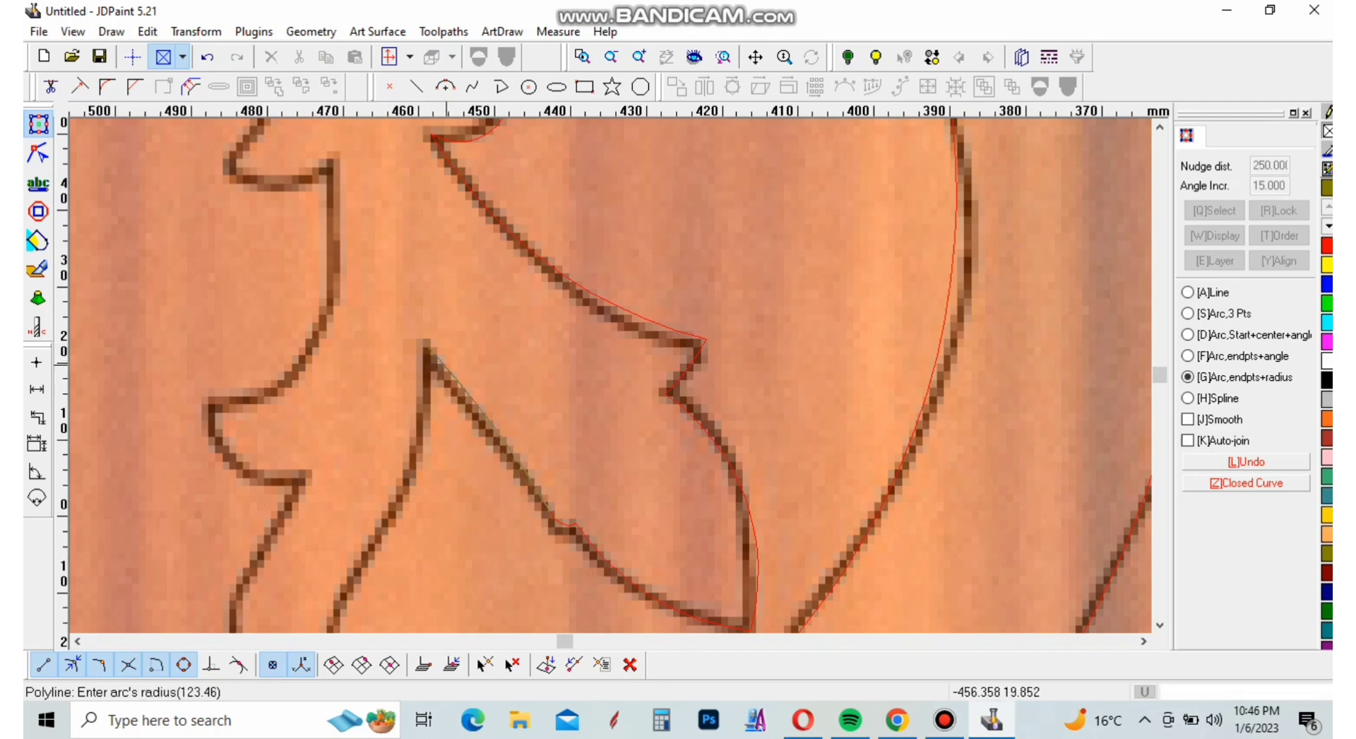
Trace the stem edge from the peak down to the inner corner above the lowest leaf with two arcs
left_click(399, 498)
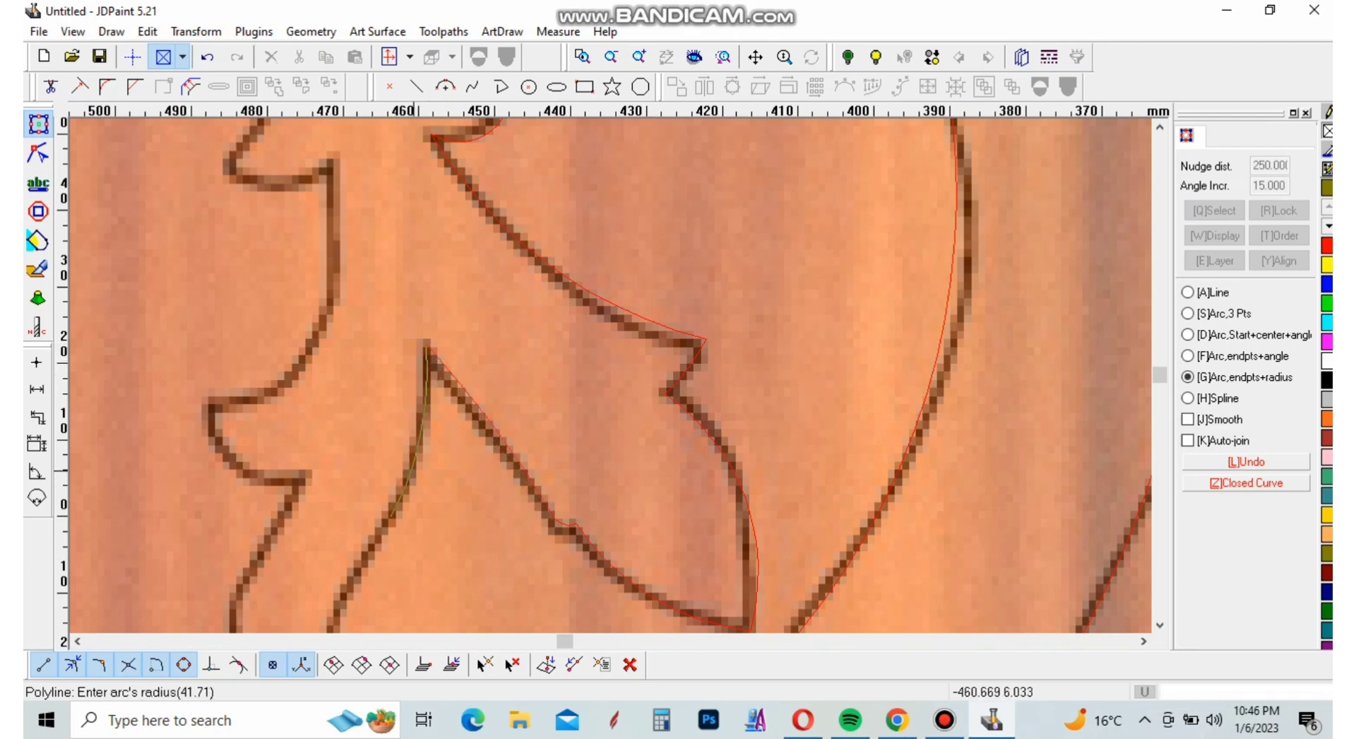
left_click(425, 382)
scroll(425, 381, "down", 4)
scroll(537, 382, "up", 7)
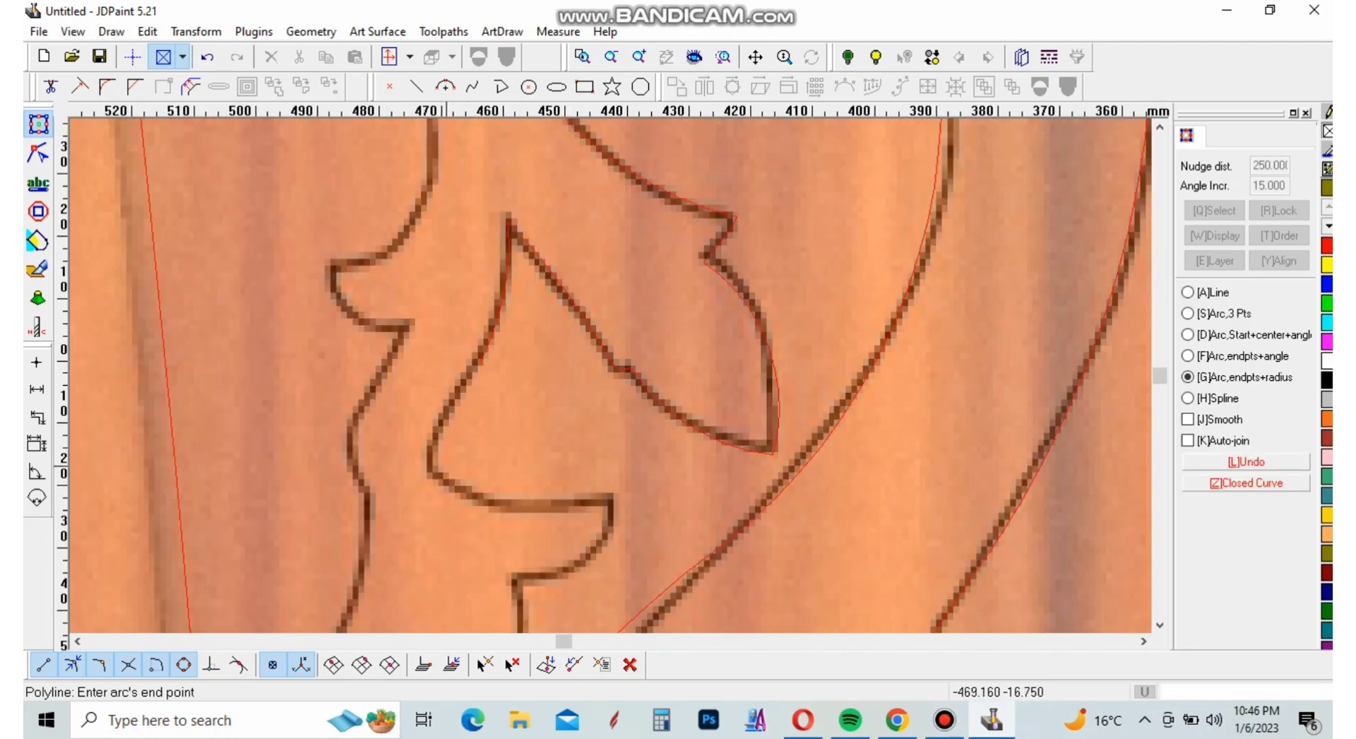
left_click(436, 498)
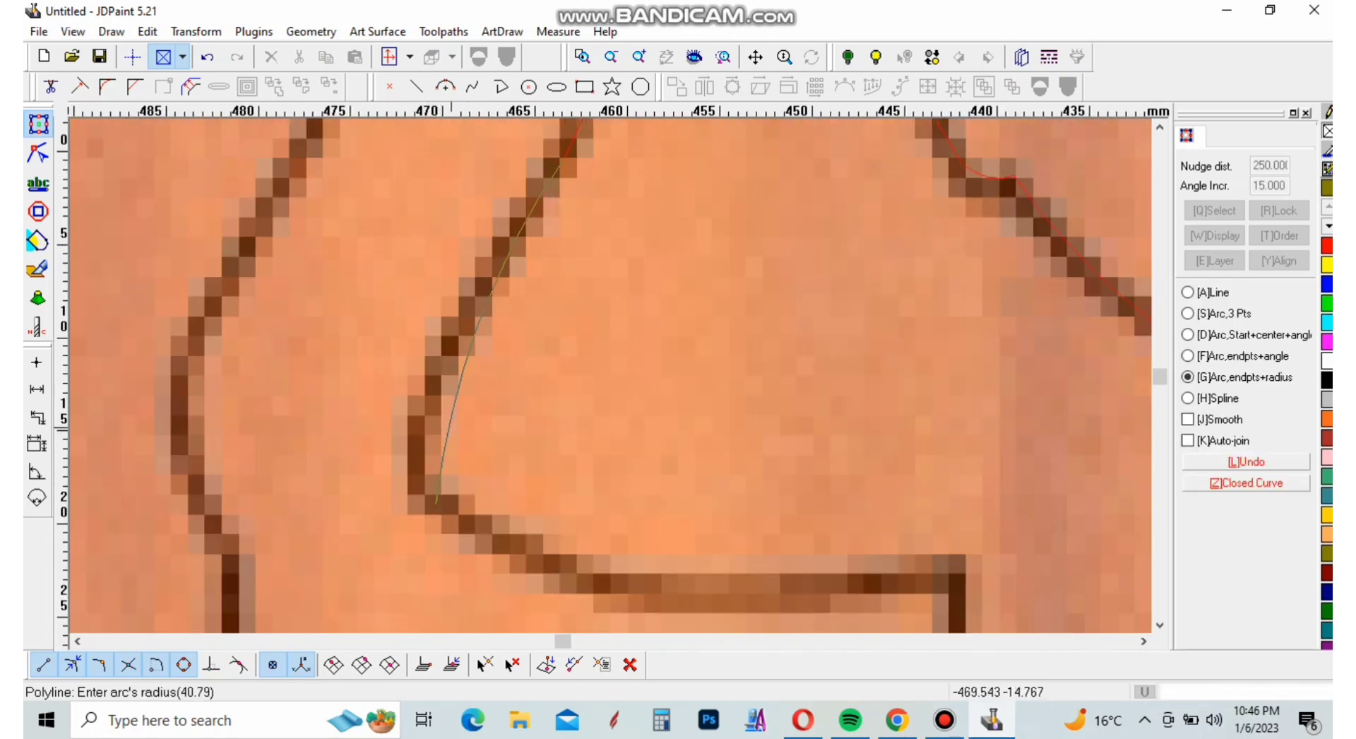
left_click(476, 460)
Trace the lowest neck-side leaf's upper edge out to its tip and its curved underside back to the stem with arcs
scroll(477, 459, "down", 5)
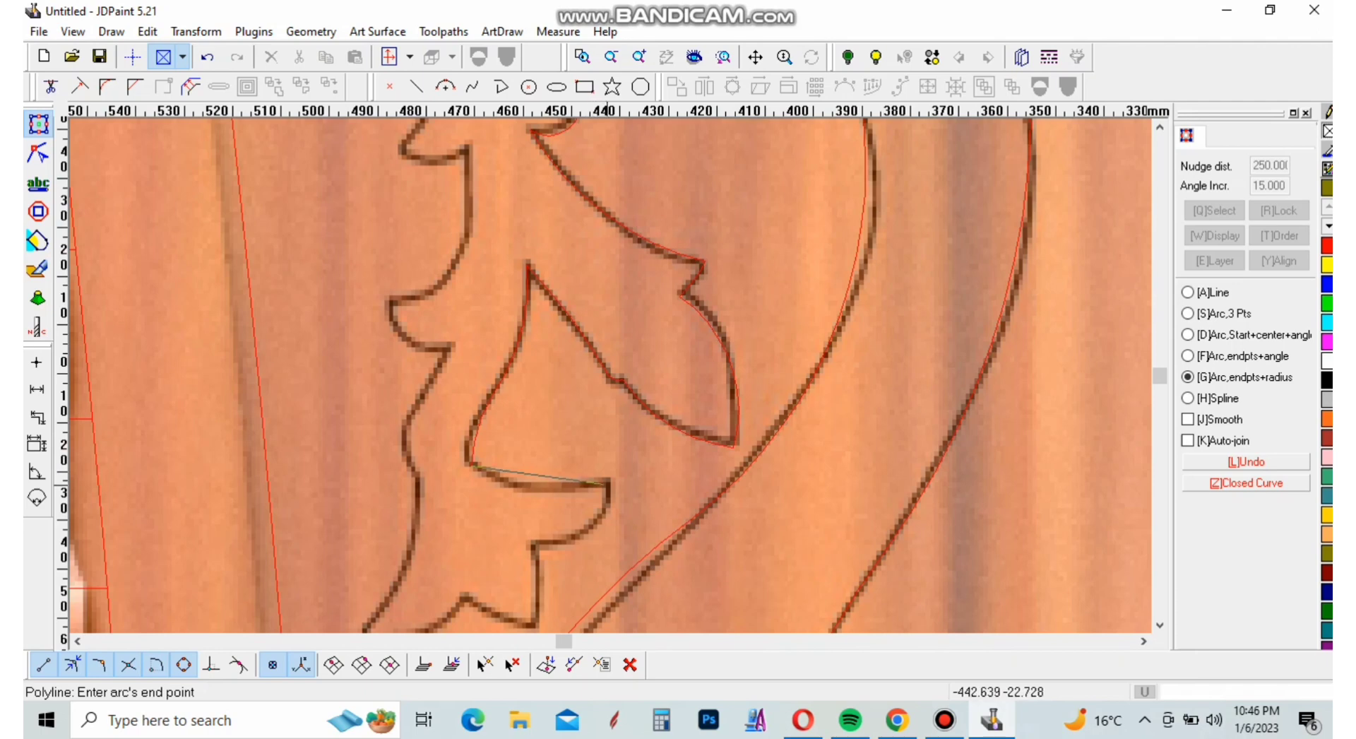
left_click(608, 483)
left_click(503, 491)
Trace the short edge down from the lowest leaf and the branch's scalloped bottom edge out to its far point with three arcs
scroll(526, 540, "down", 3)
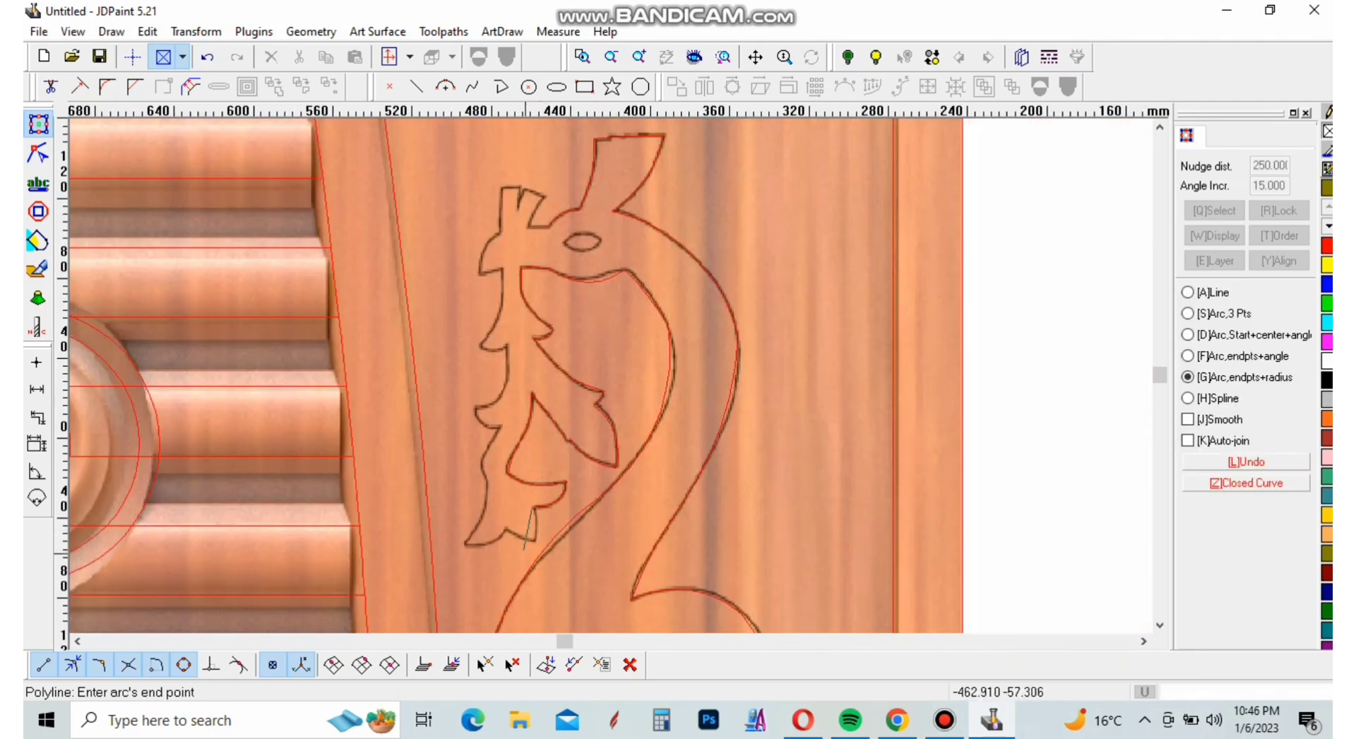
scroll(528, 545, "up", 5)
left_click(524, 575)
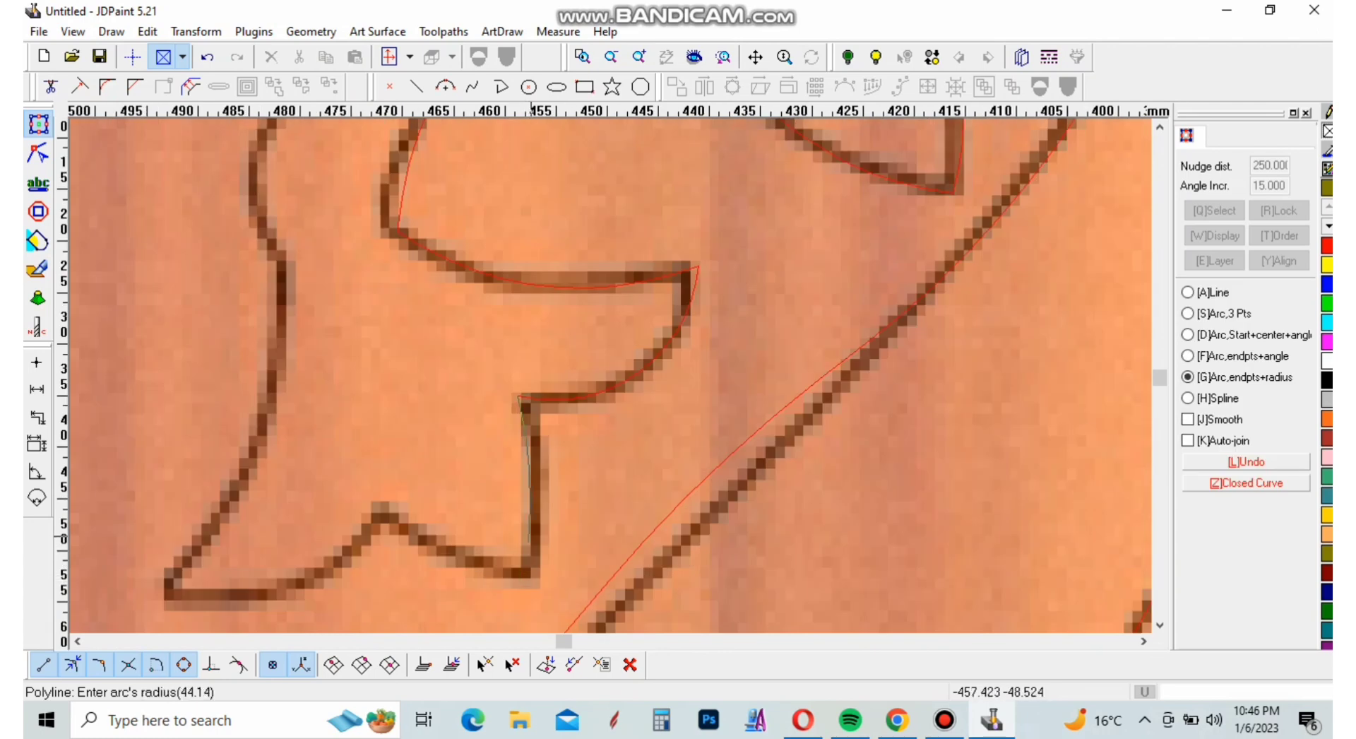
left_click(530, 524)
left_click(387, 507)
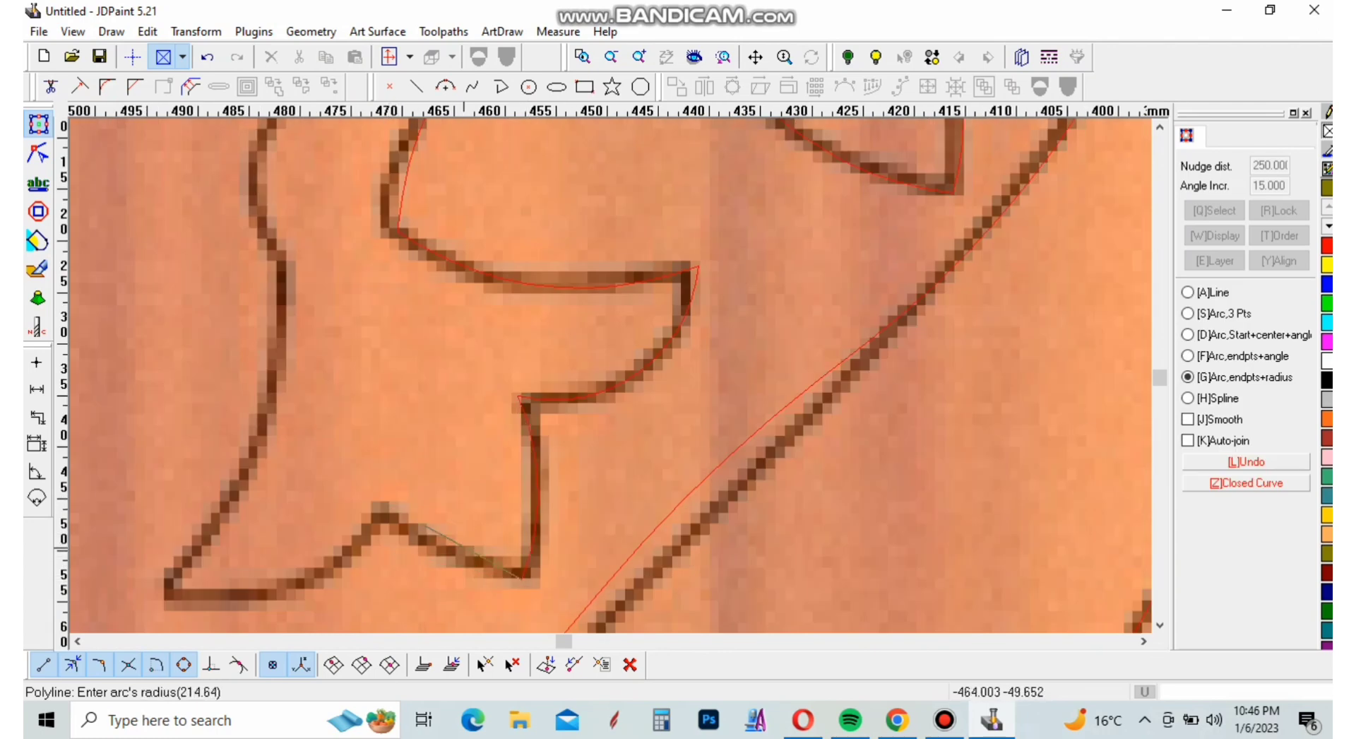
left_click(435, 561)
left_click(169, 575)
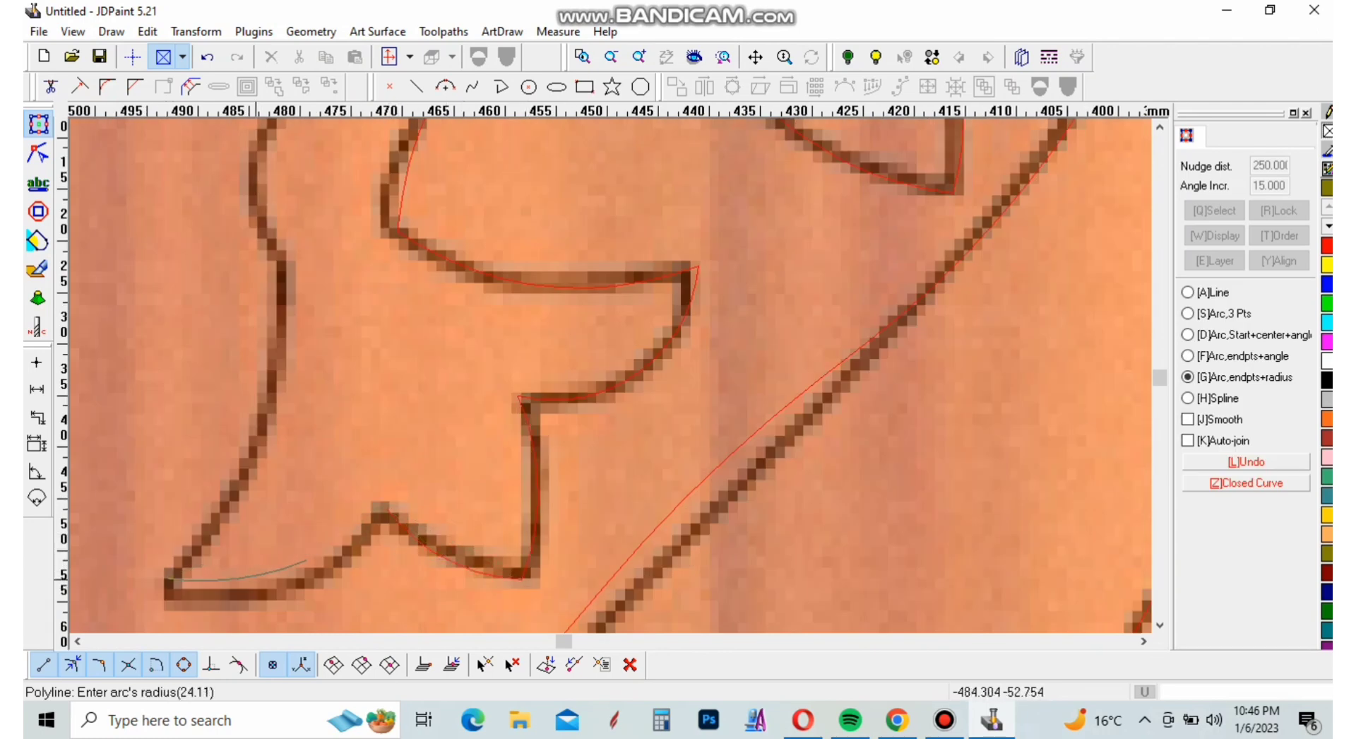
left_click(272, 548)
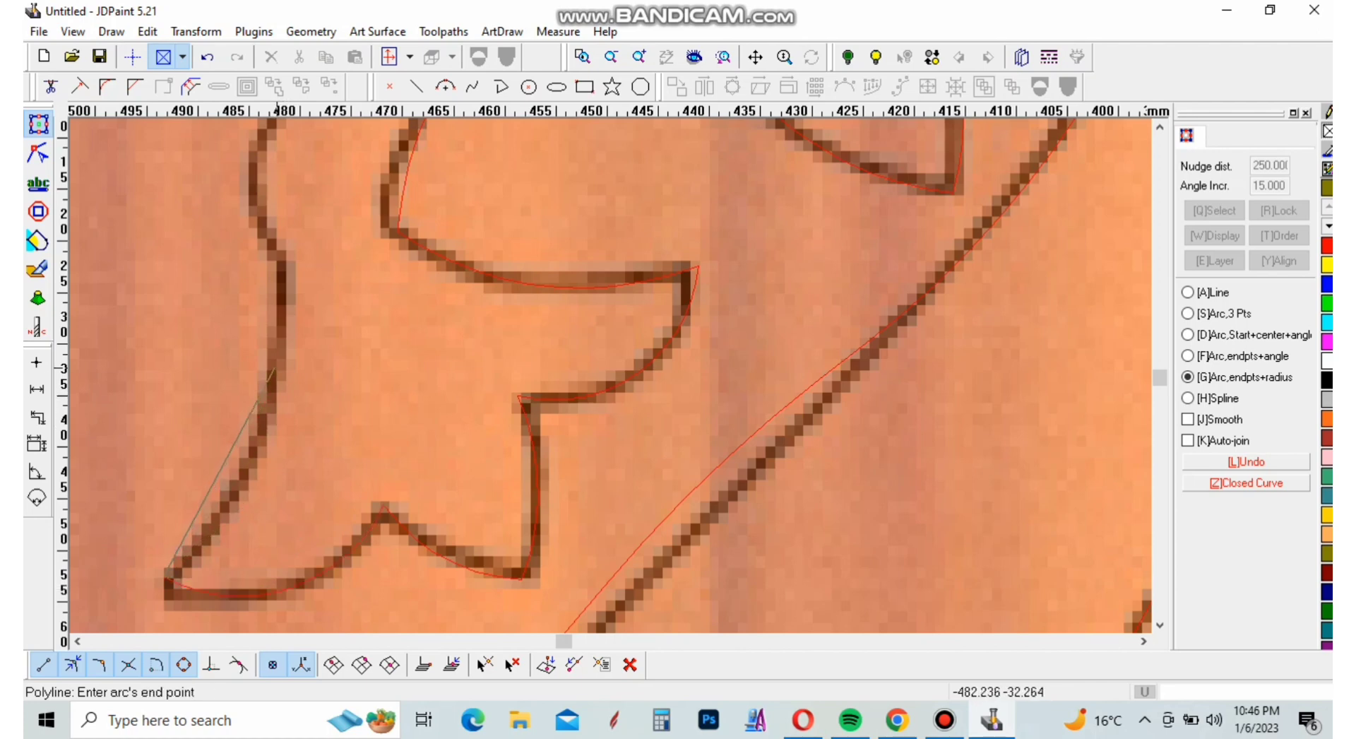
Trace the outer stem edge from the branch's bottom far point up past its first bend with two arcs
left_click(276, 370)
left_click(260, 413)
scroll(290, 452, "down", 3)
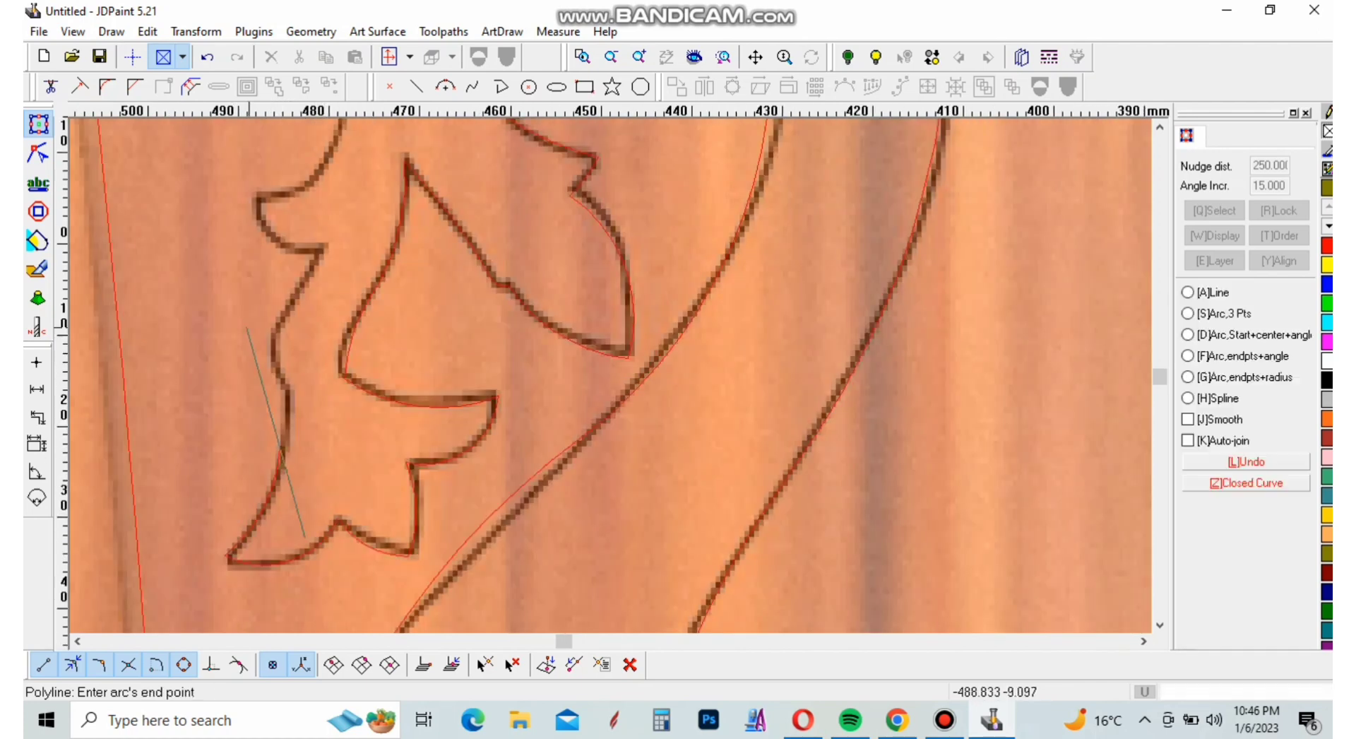
scroll(286, 431, "up", 3)
left_click(303, 413)
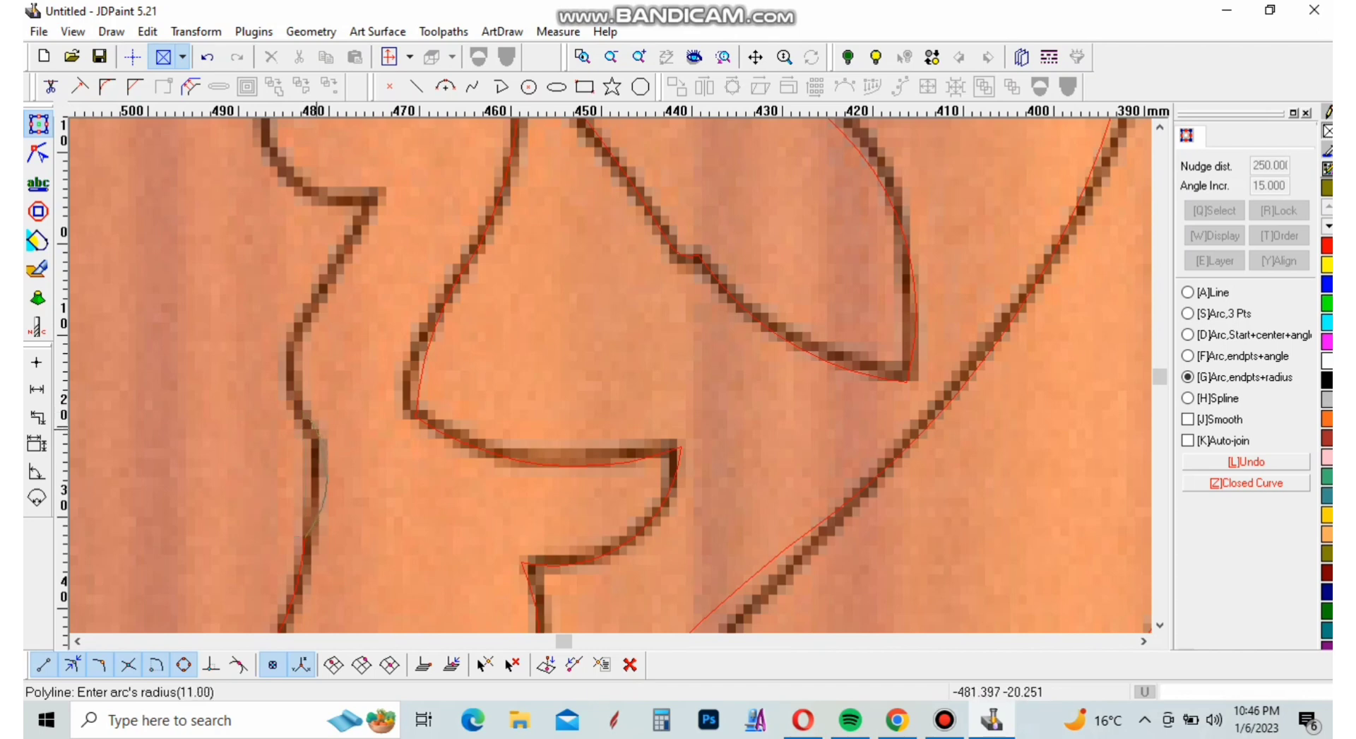
left_click(294, 415)
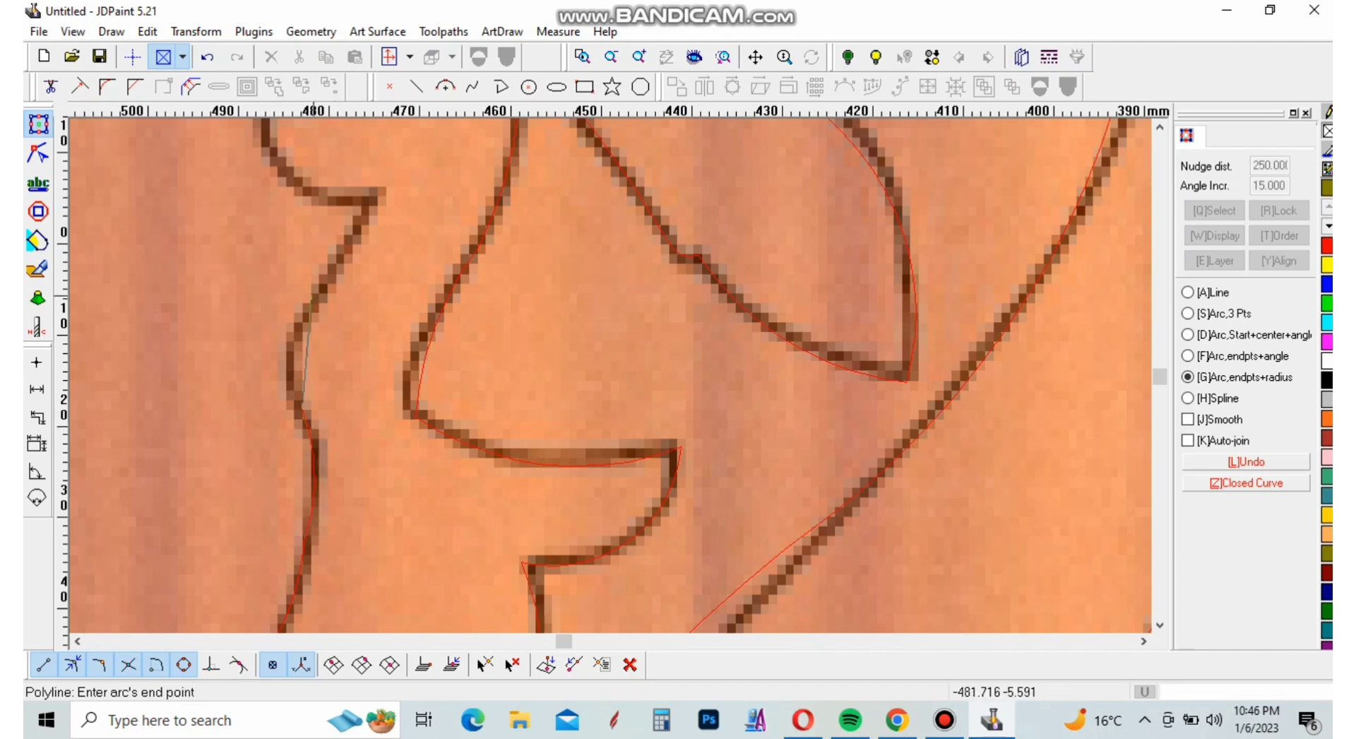
Continue the outer stem edge around its bulge and up to the inner corner beneath the lower outer leaf with two arcs
left_click(296, 303)
left_click(294, 334)
left_click(377, 204)
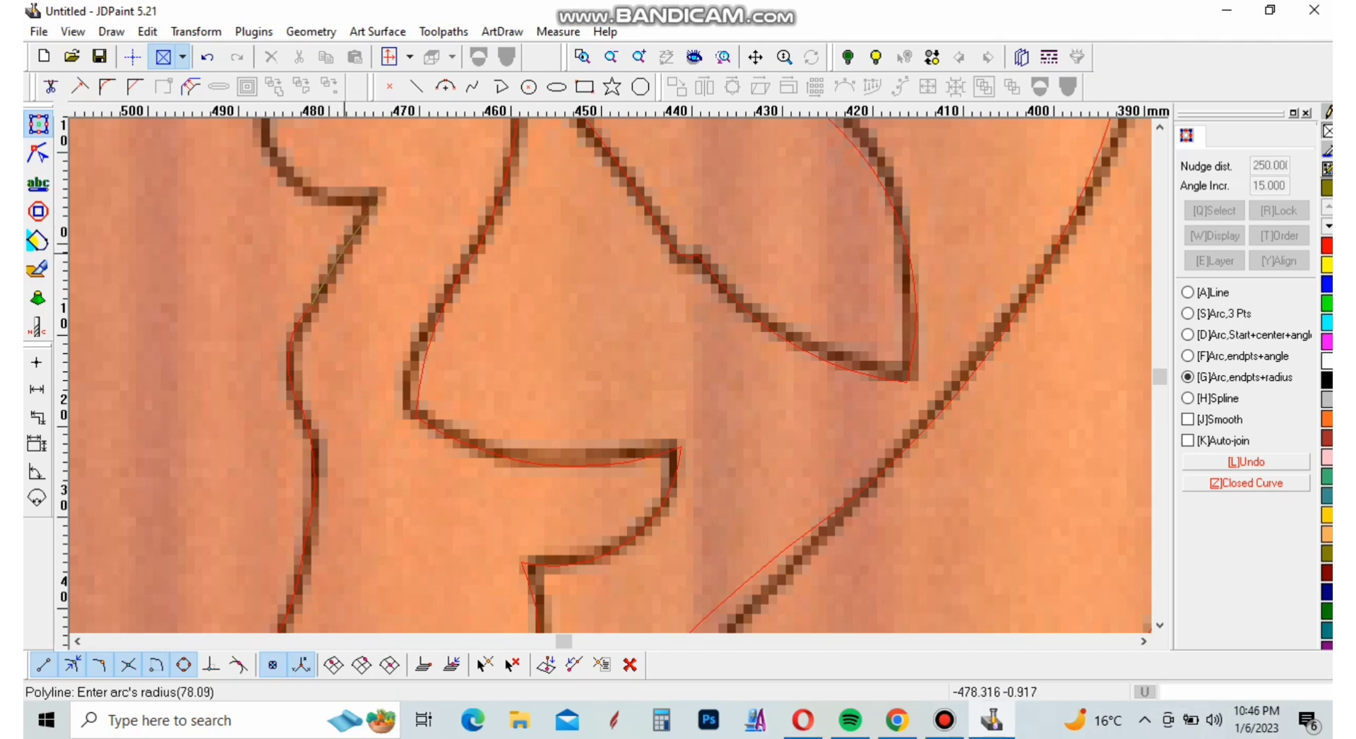
left_click(345, 254)
Trace the lower outer leaf's underside to its tip and its upper edge back toward the stem with two arcs
scroll(345, 346, "down", 3)
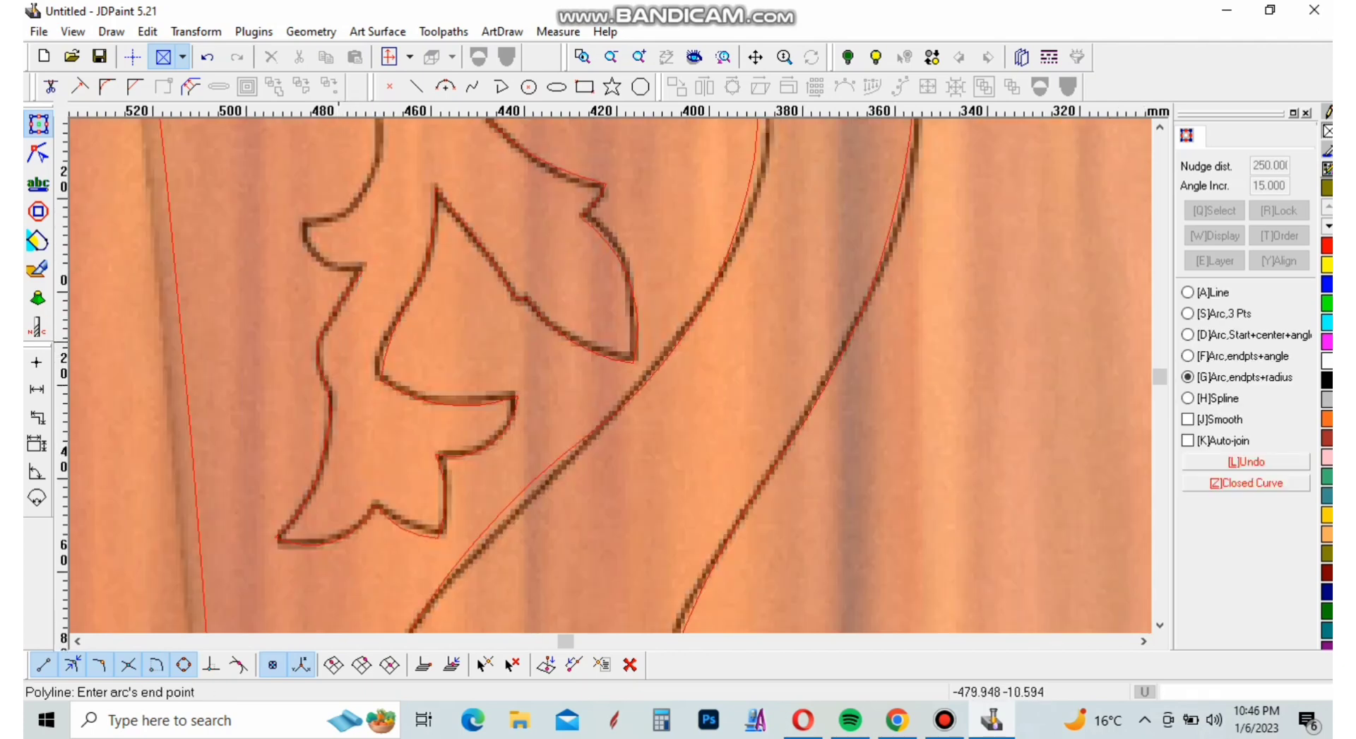
scroll(311, 217, "up", 4)
left_click(287, 227)
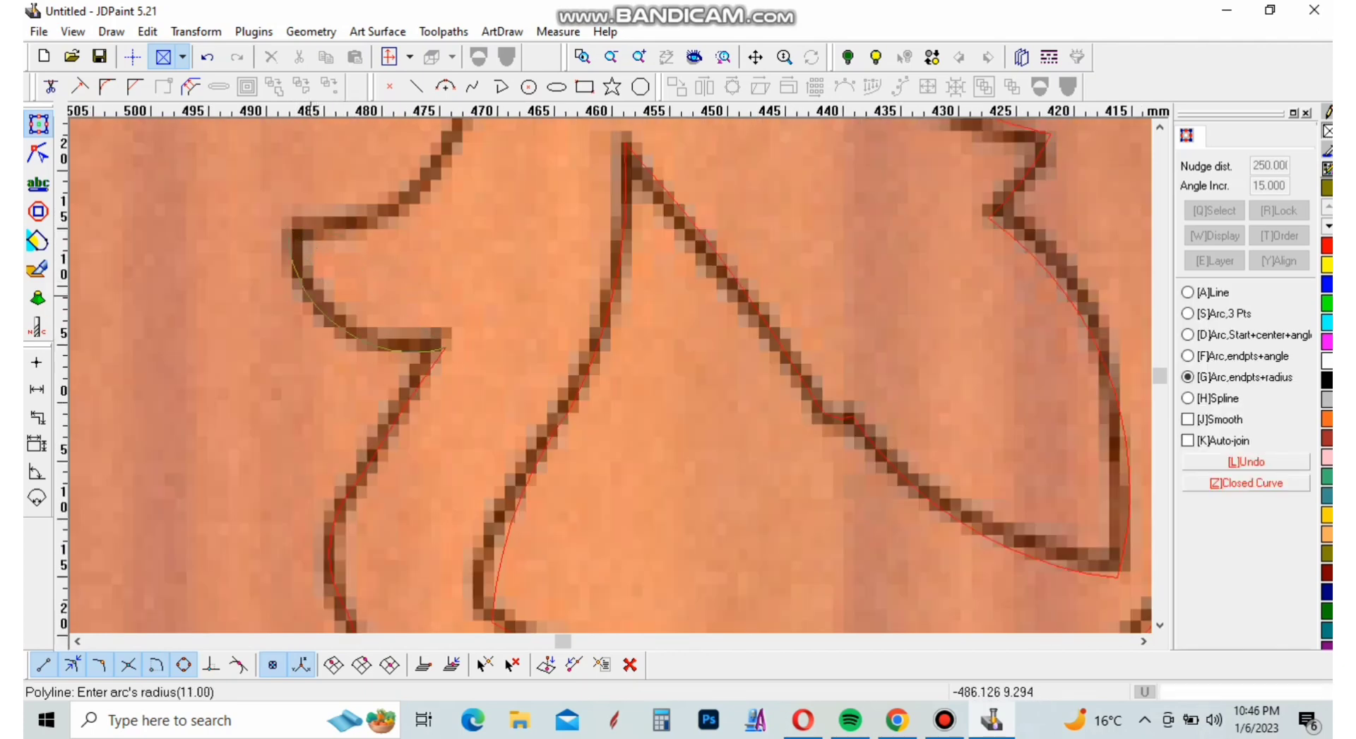
left_click(313, 289)
left_click(419, 182)
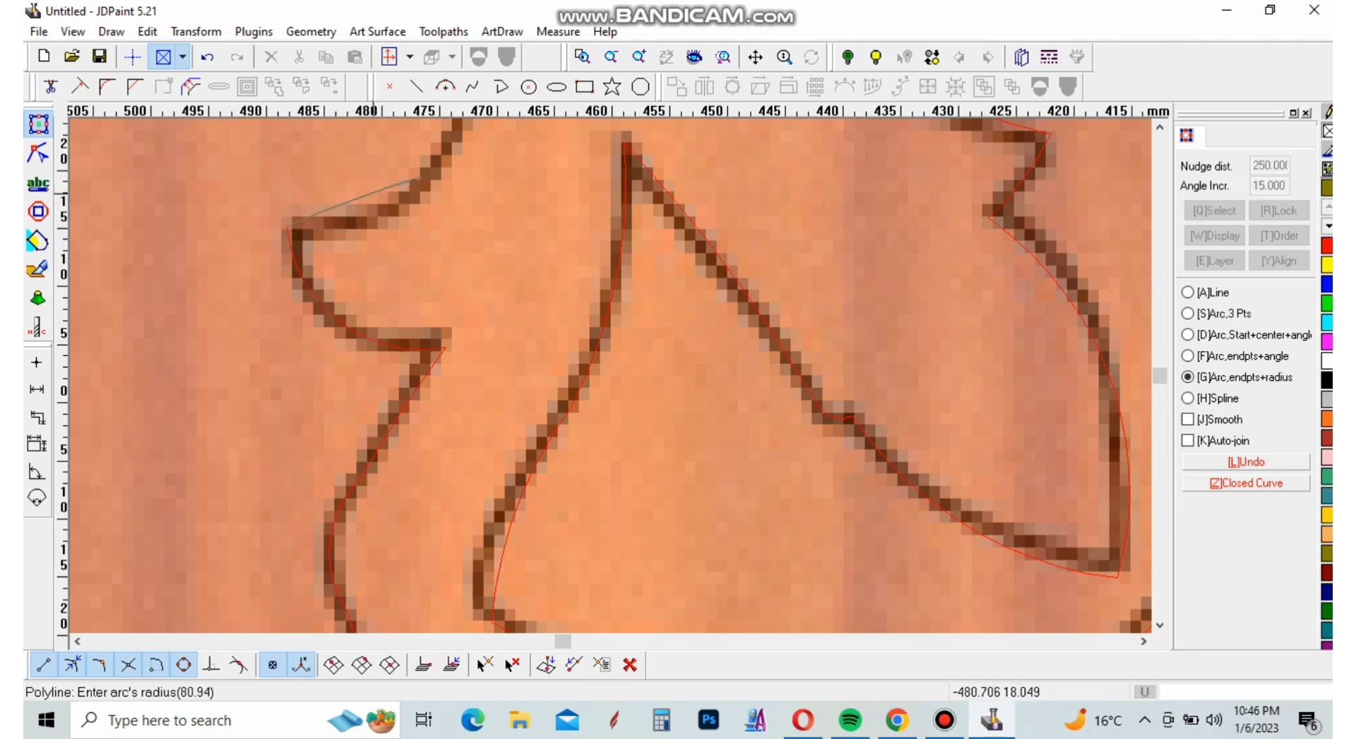
Trace the outer stem edge from the lower outer leaf up to the inner corner beneath the upper outer leaf with two arcs
scroll(329, 298, "down", 3)
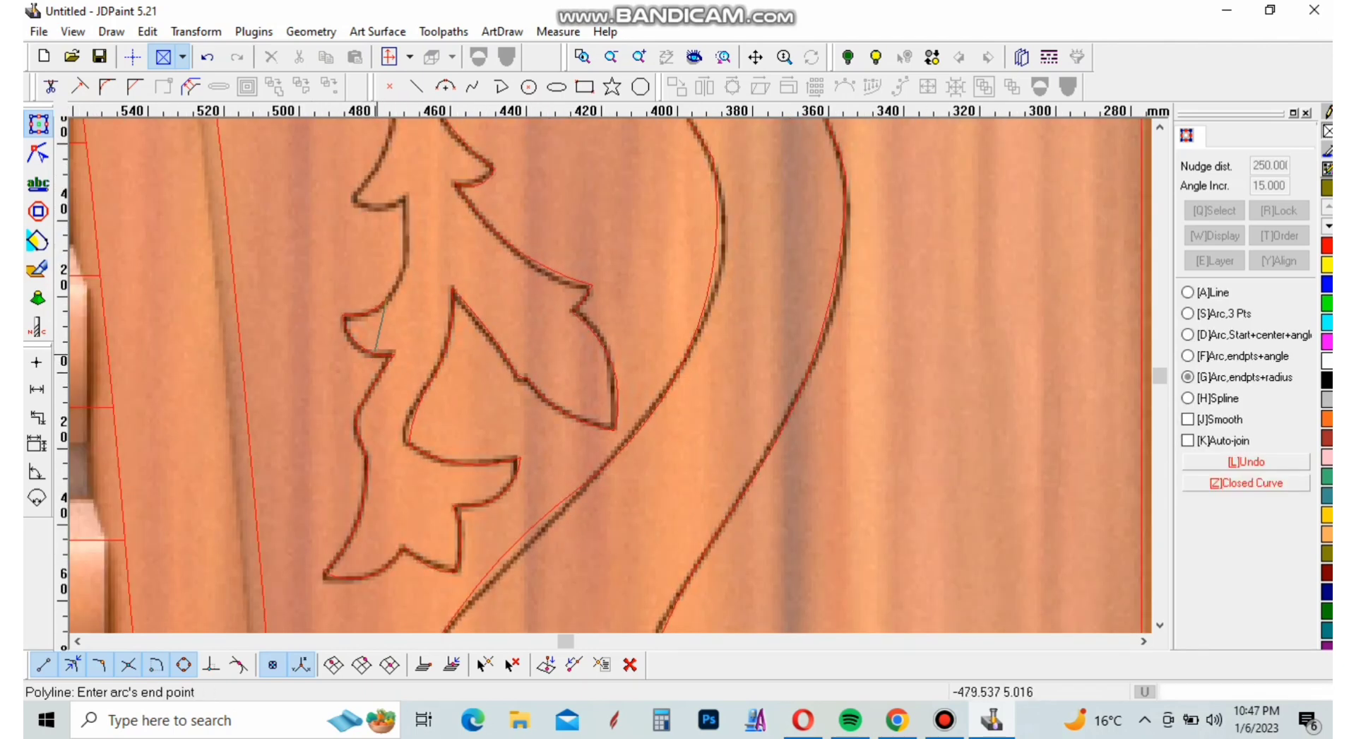
scroll(427, 287, "up", 3)
left_click(430, 221)
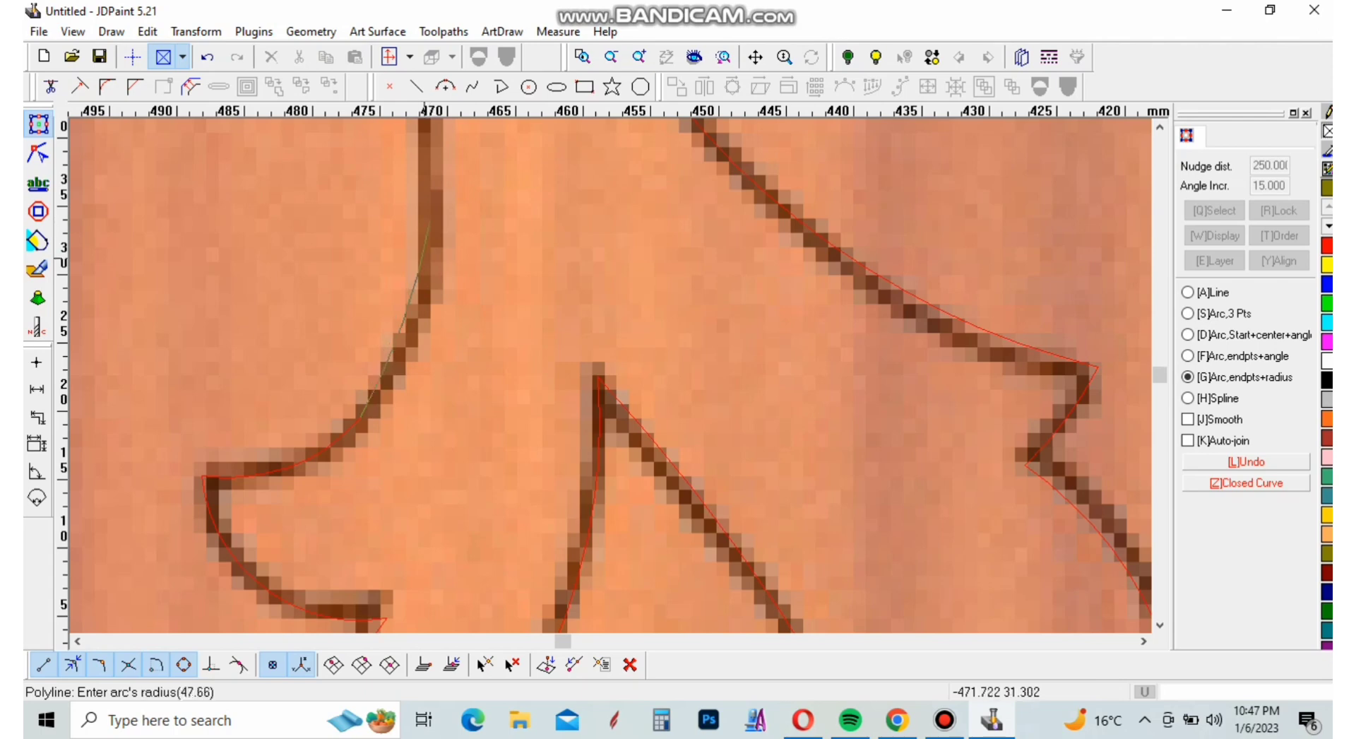
left_click(430, 285)
scroll(464, 505, "down", 3)
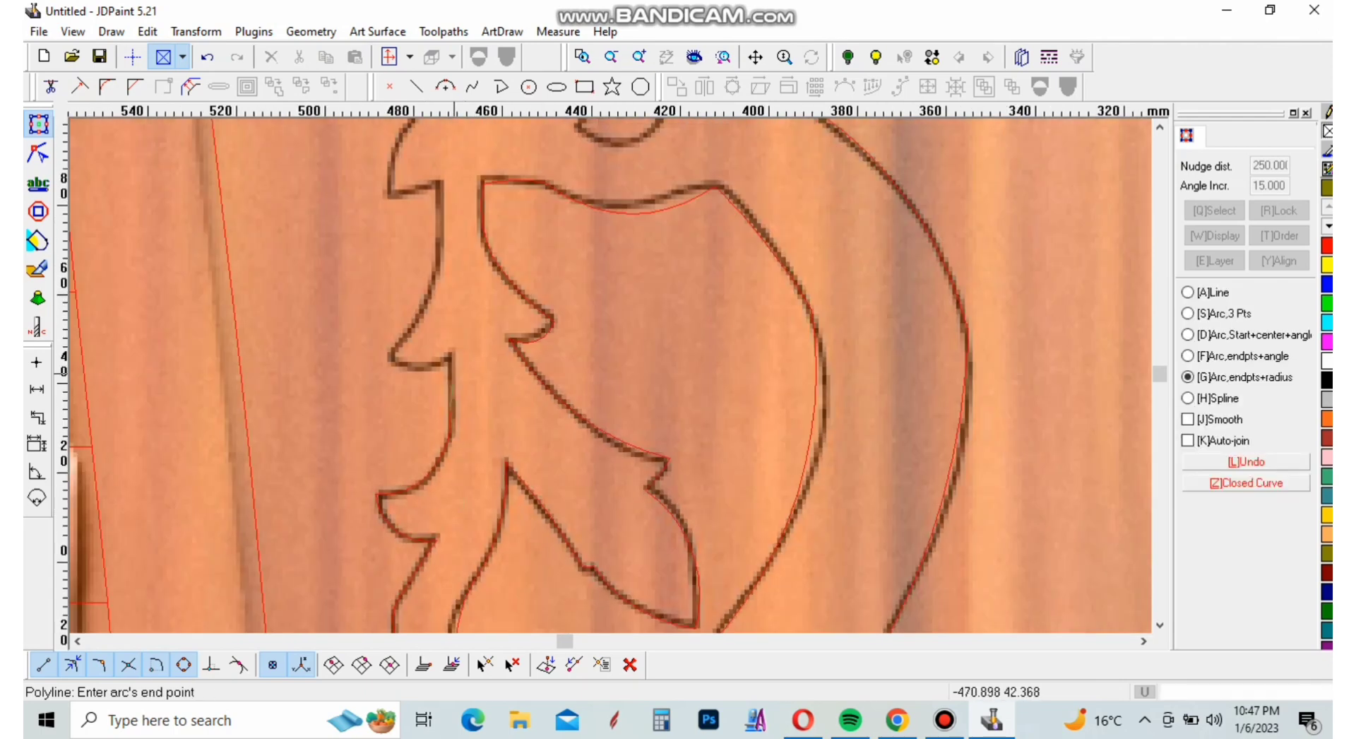
scroll(454, 353, "up", 3)
left_click(446, 364)
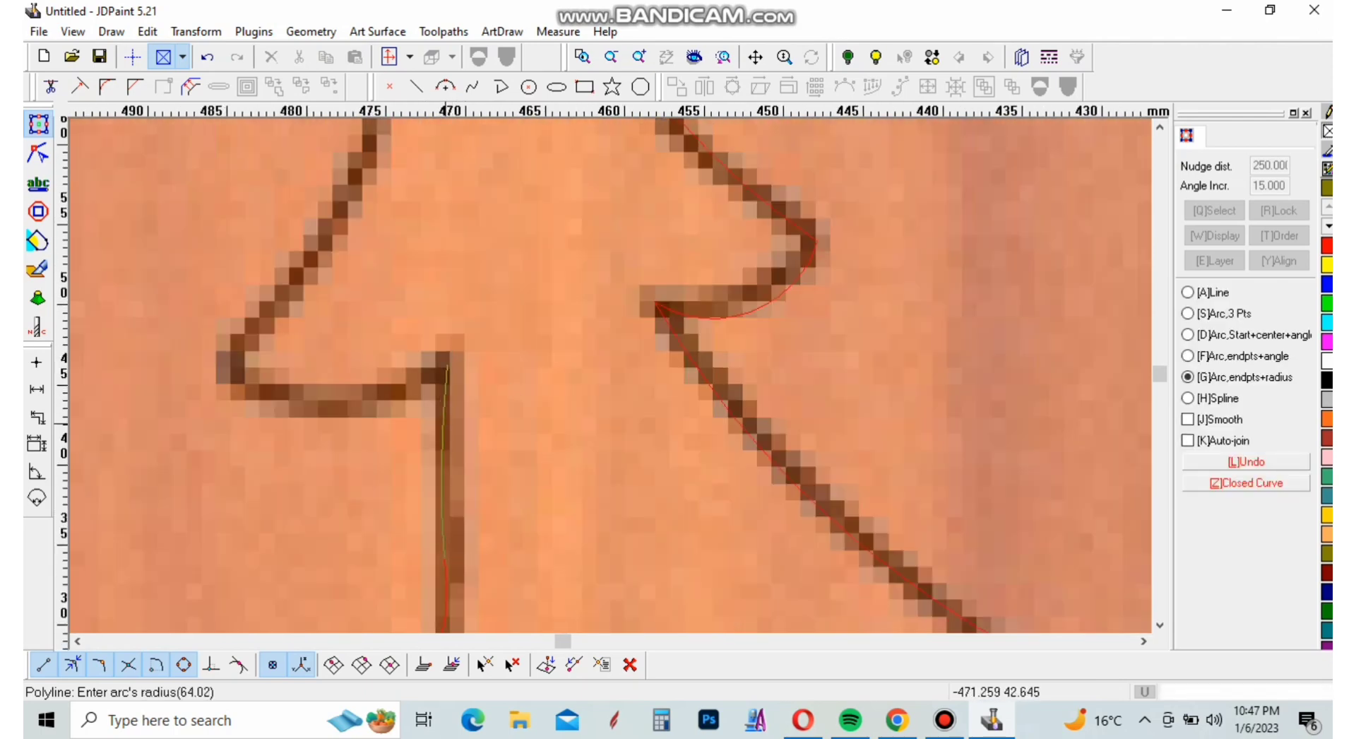
left_click(443, 373)
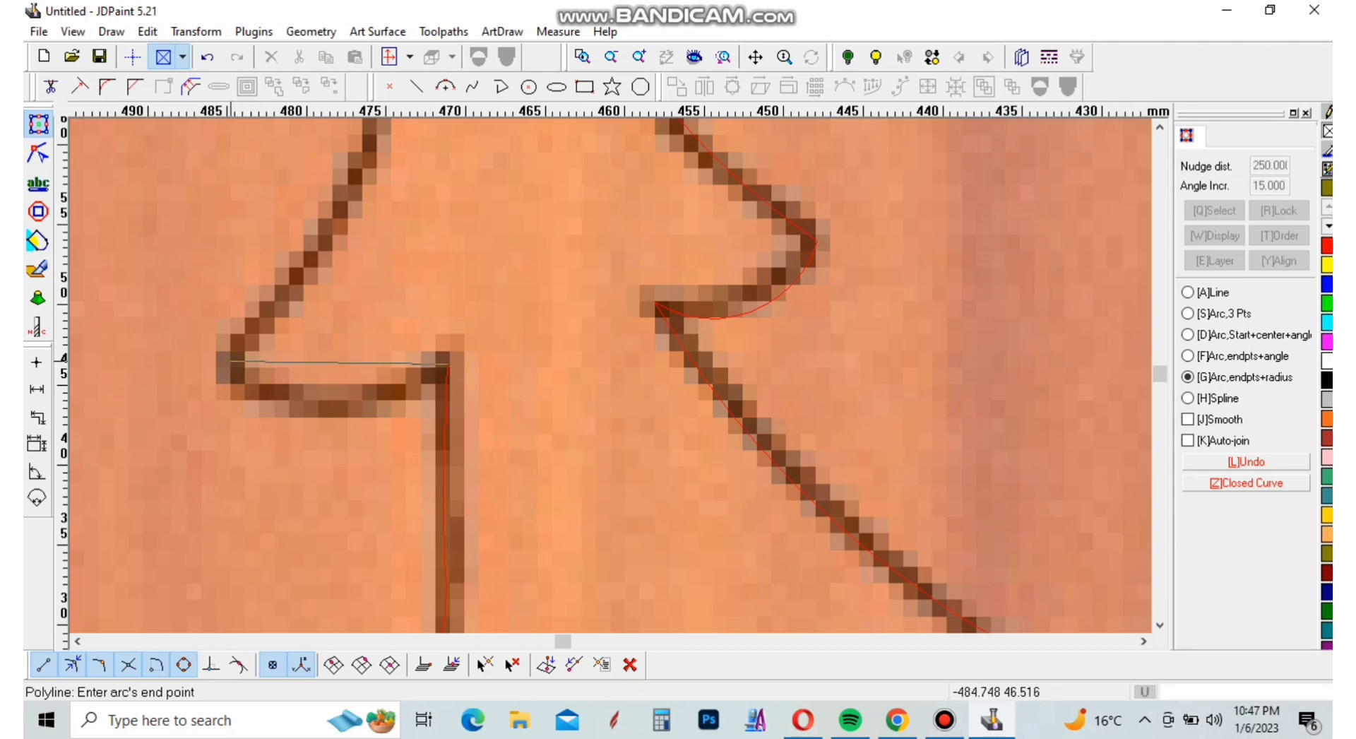
Trace the upper outer leaf's underside to its tip and its upper edge back up to the stem with two arcs
left_click(227, 363)
left_click(339, 407)
scroll(381, 469, "down", 3)
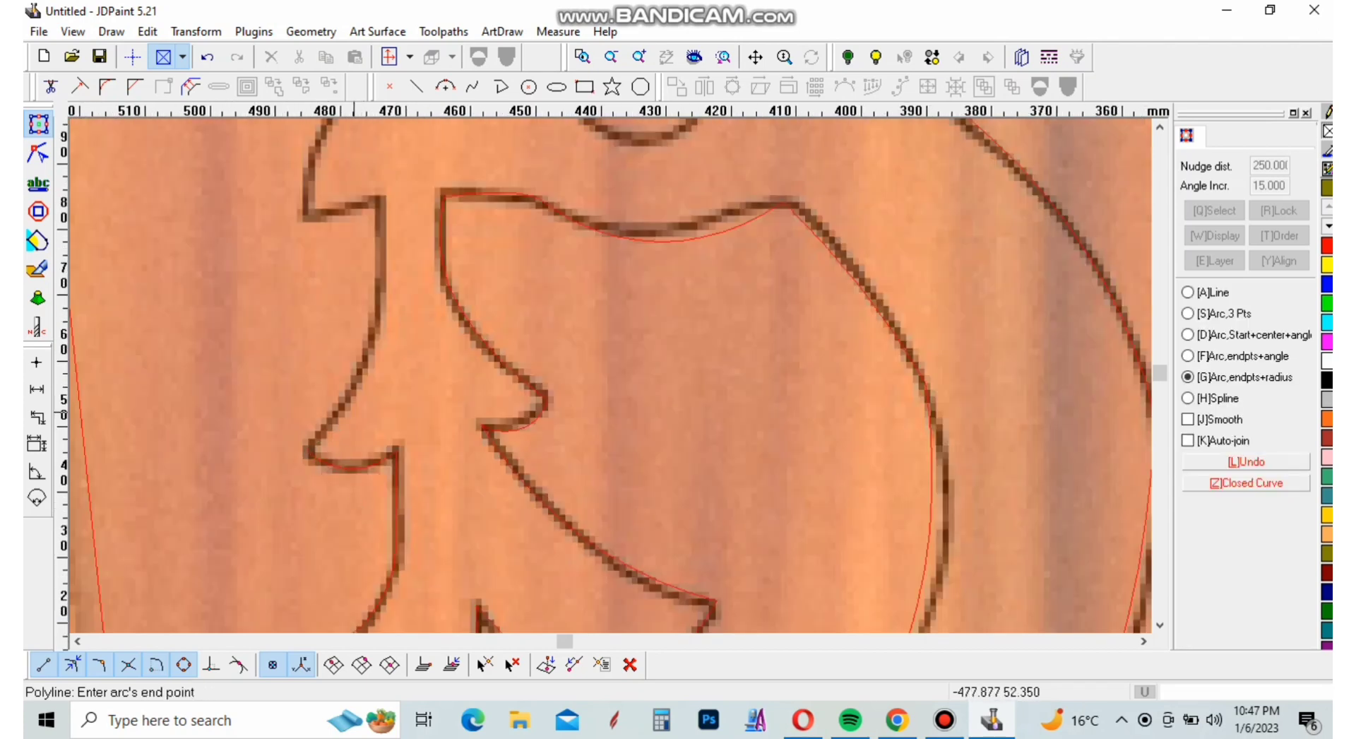
scroll(392, 272, "up", 3)
left_click(405, 219)
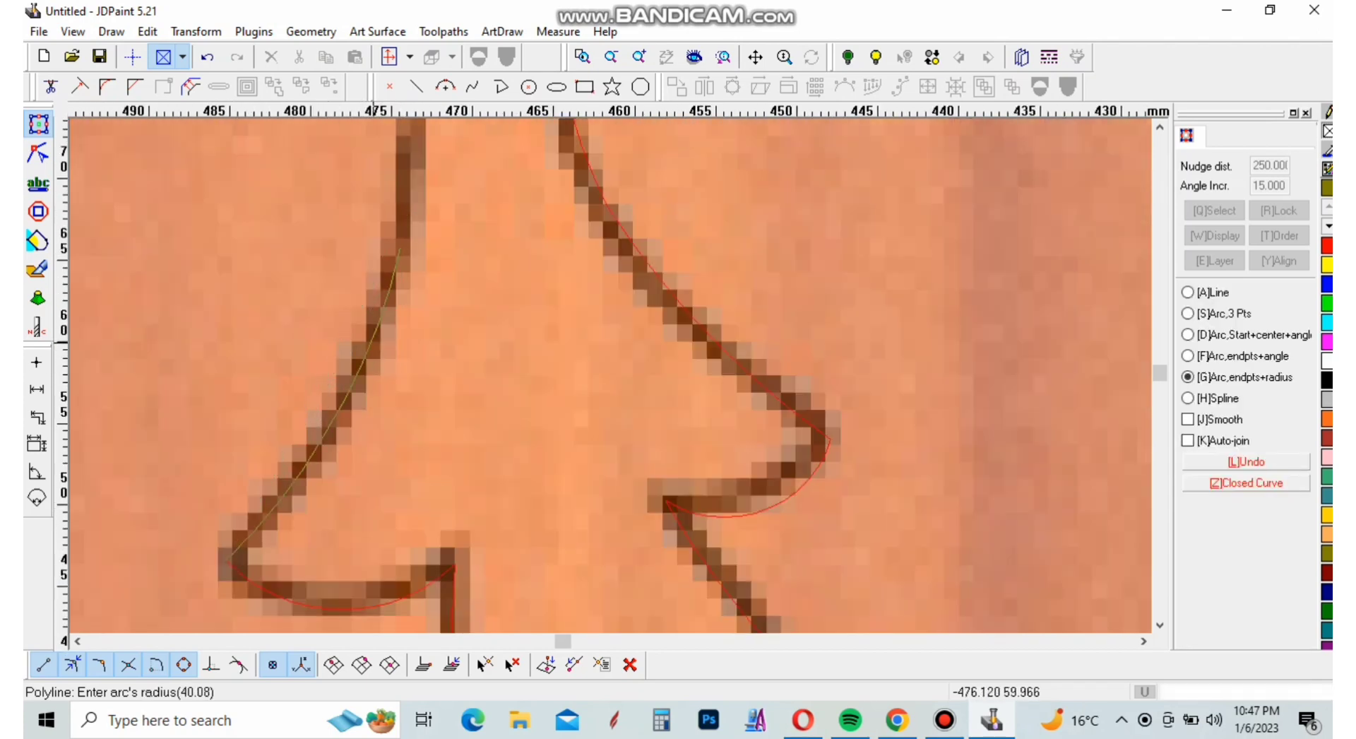
left_click(372, 350)
scroll(444, 487, "down", 5)
scroll(427, 470, "down", 2)
scroll(430, 296, "up", 4)
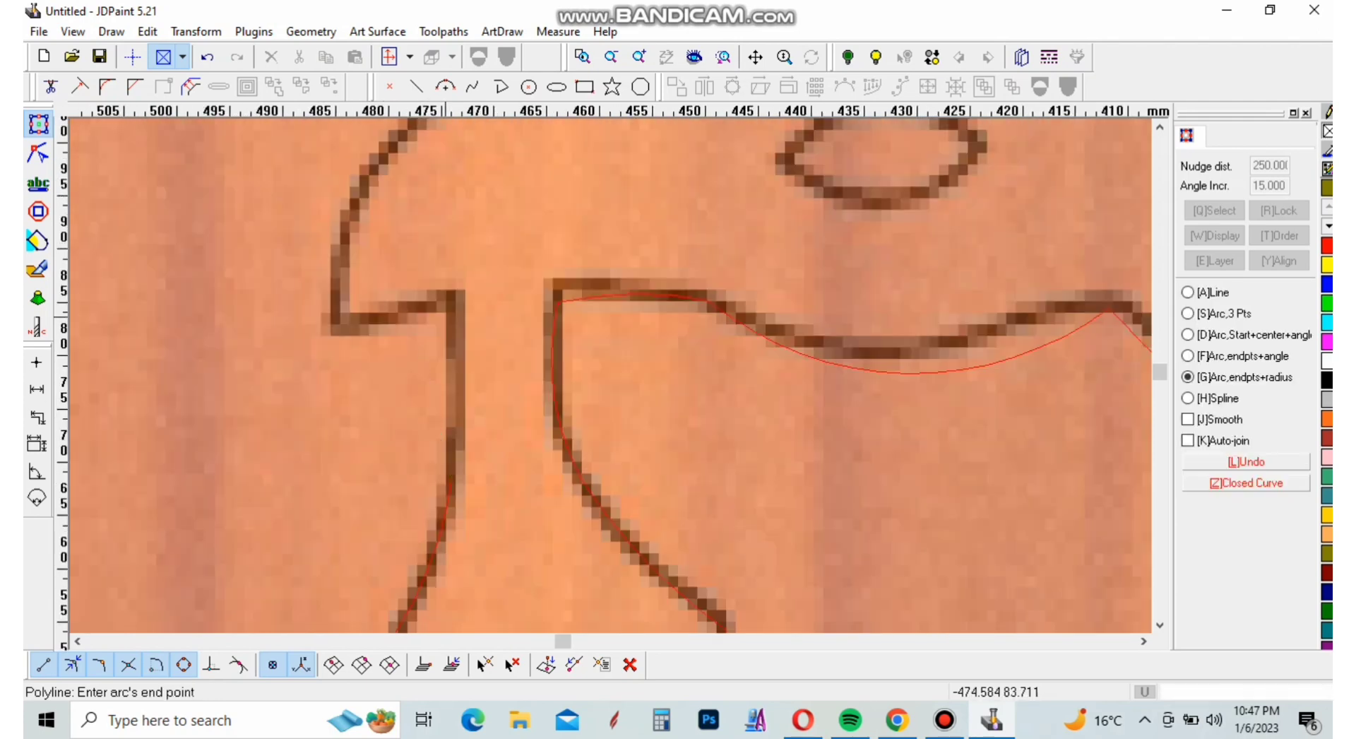
Trace the outer stem edge up to the beak and the beak's underside to its tip with two arcs
left_click(453, 289)
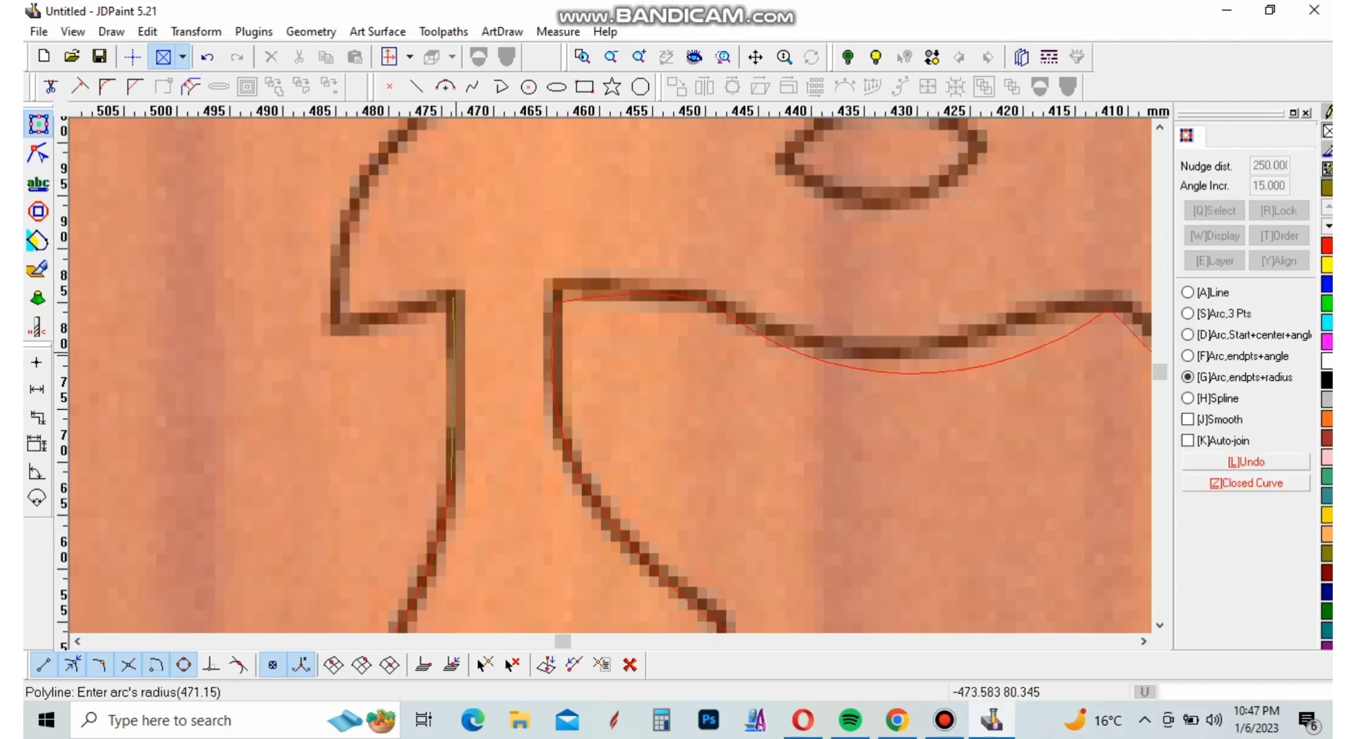
left_click(429, 339)
left_click(337, 316)
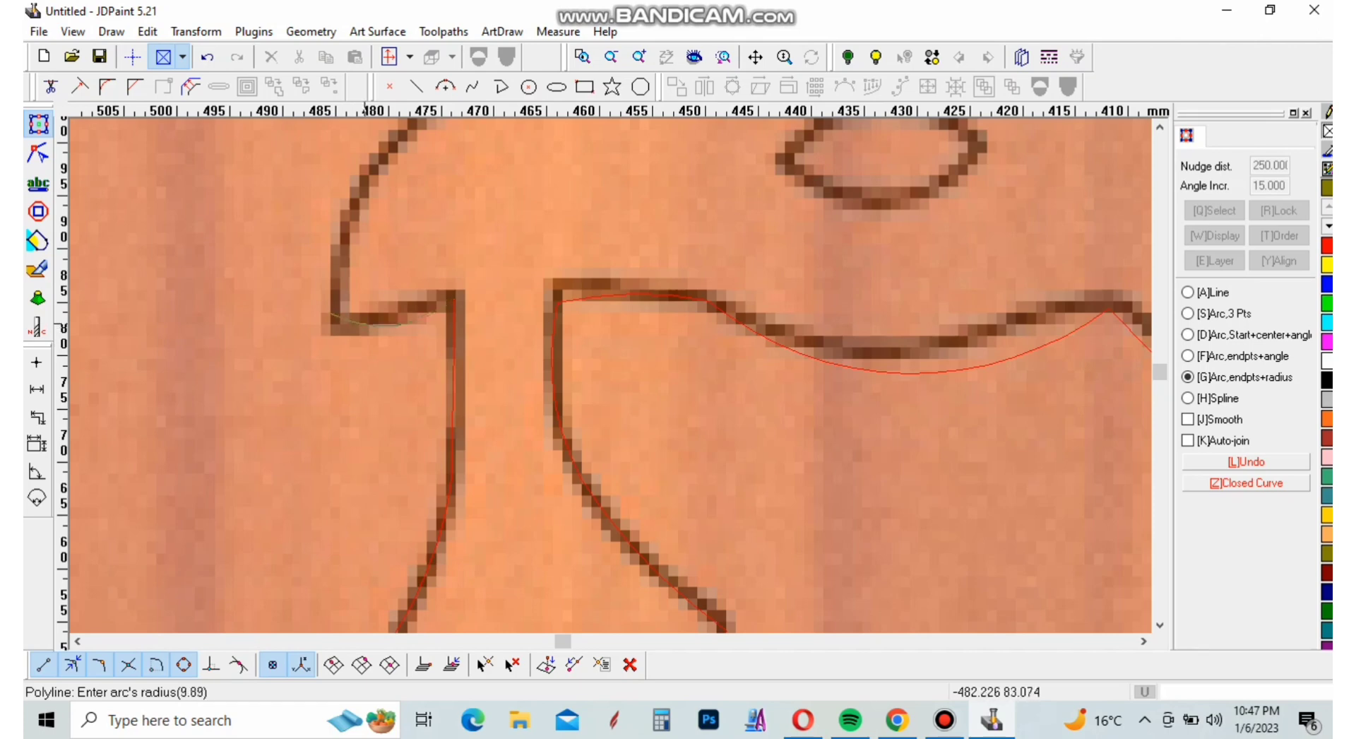
left_click(356, 304)
Trace the beak's front edge up to the crest base and the first crest tuft's outer edge to its top corner with two arcs
scroll(363, 310, "down", 2)
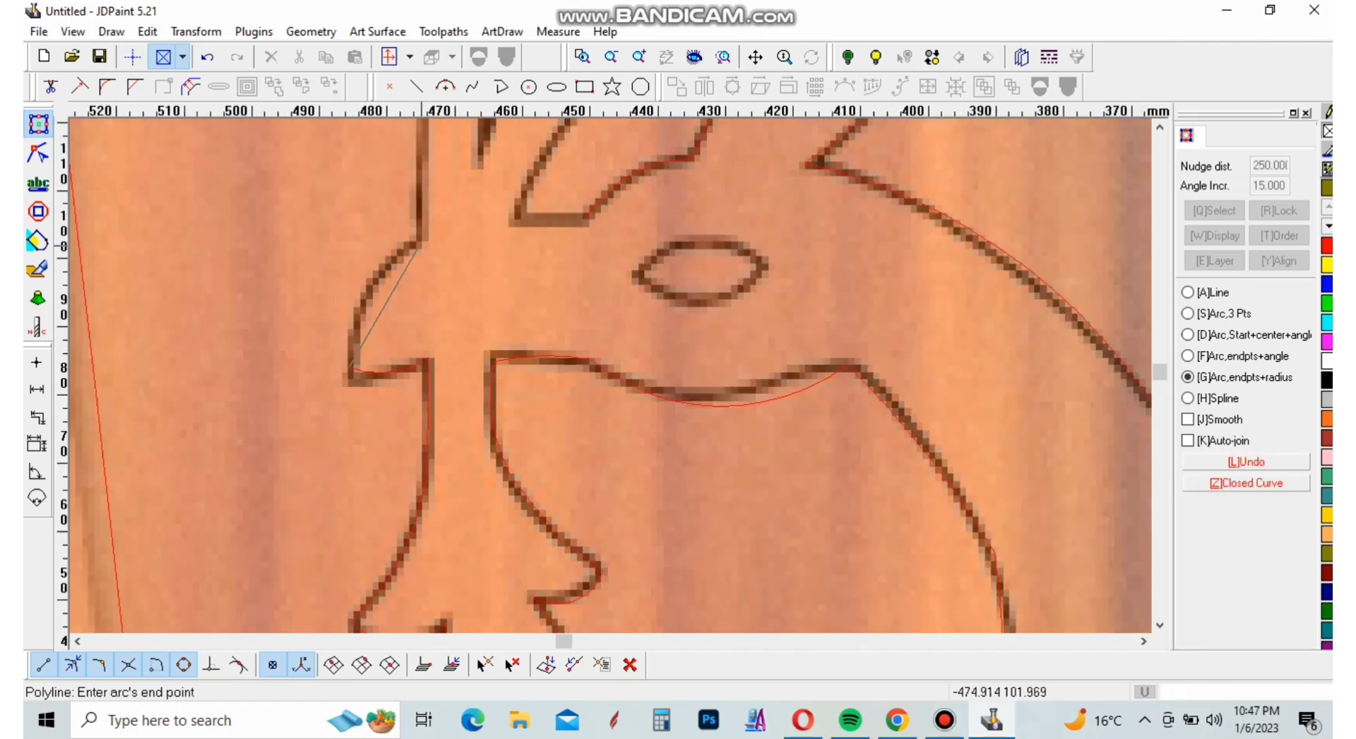
left_click(426, 243)
left_click(390, 269)
scroll(409, 434, "down", 3)
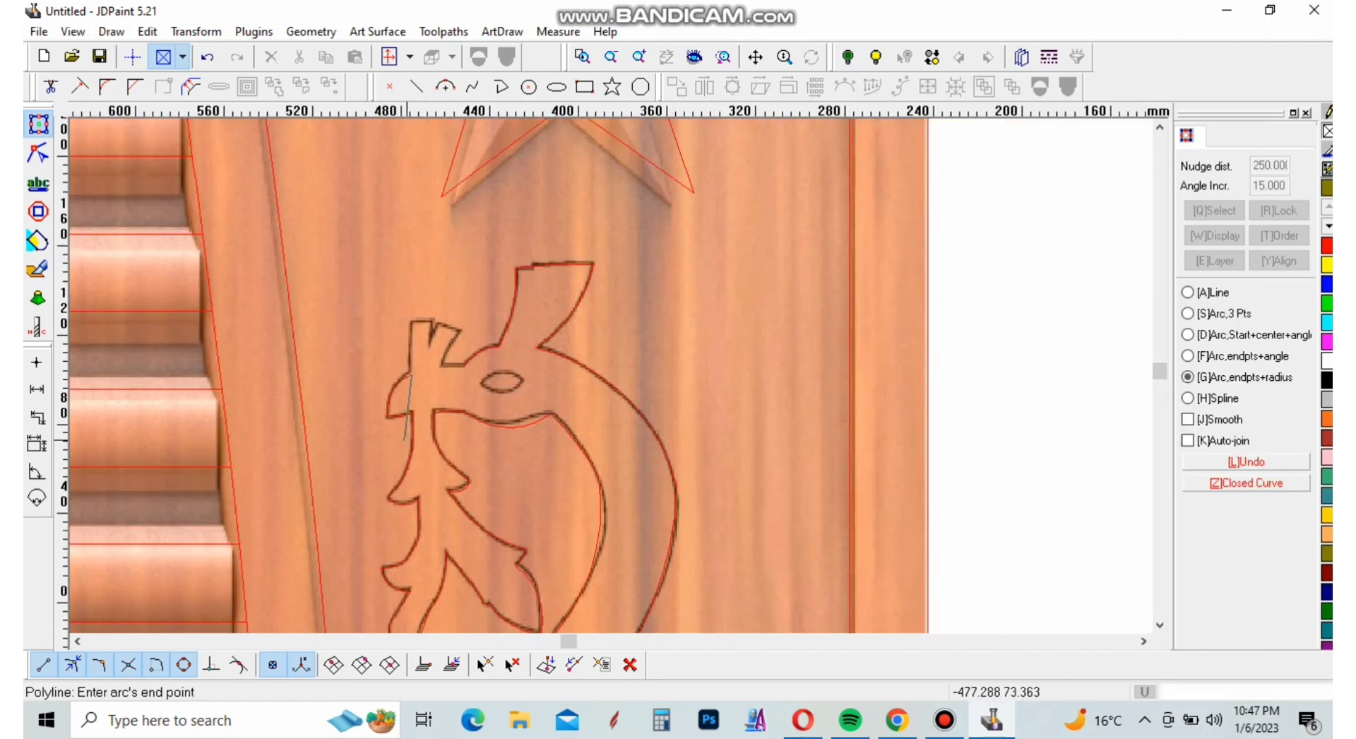
scroll(404, 314, "up", 2)
key("g")
scroll(396, 276, "up", 3)
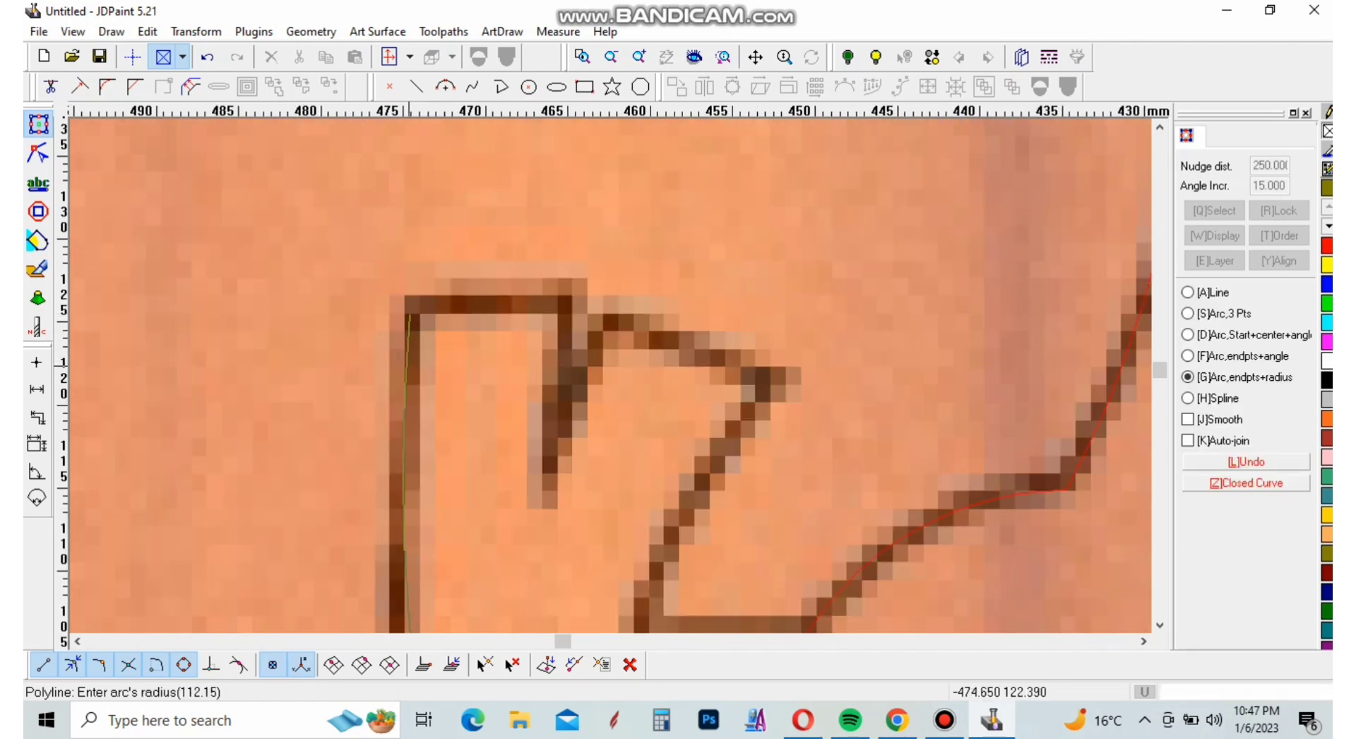
left_click(410, 343)
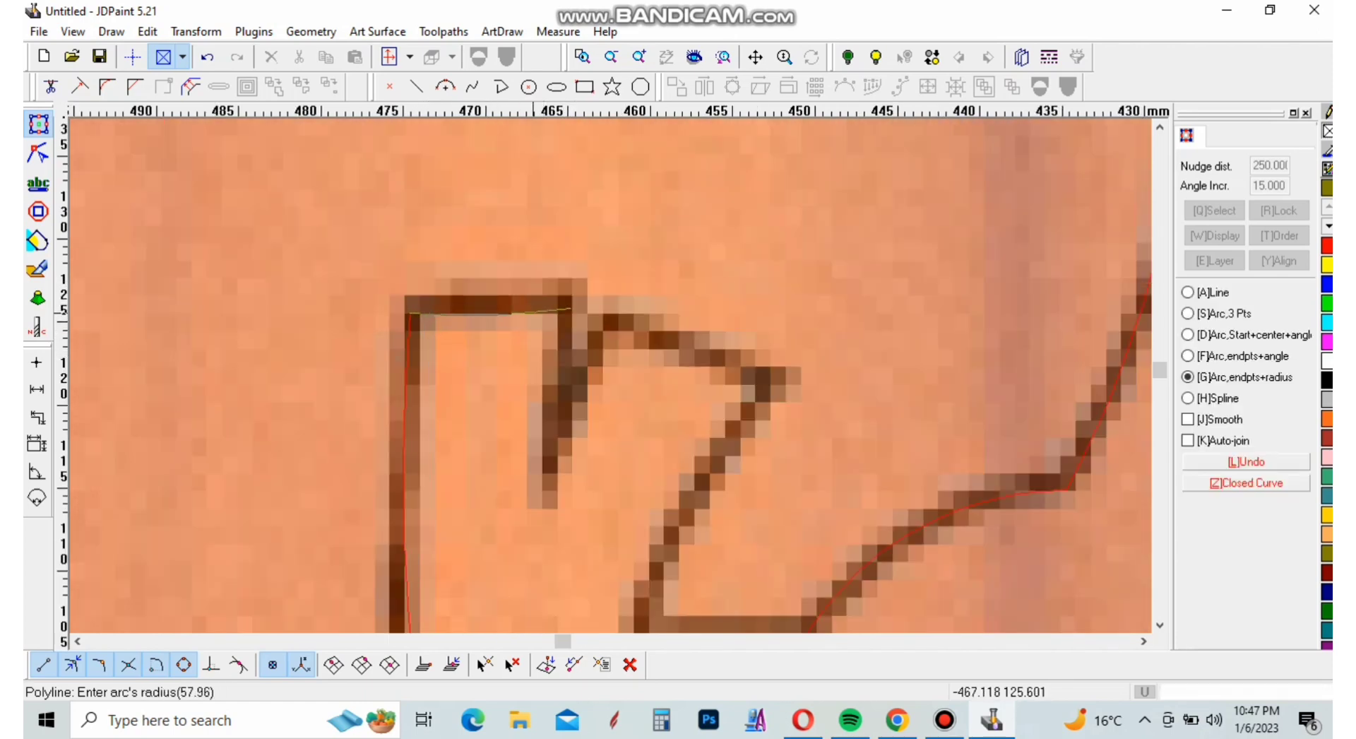
Trace the first crest tuft's flat top and the narrow notch beside it with arcs
left_click(571, 310)
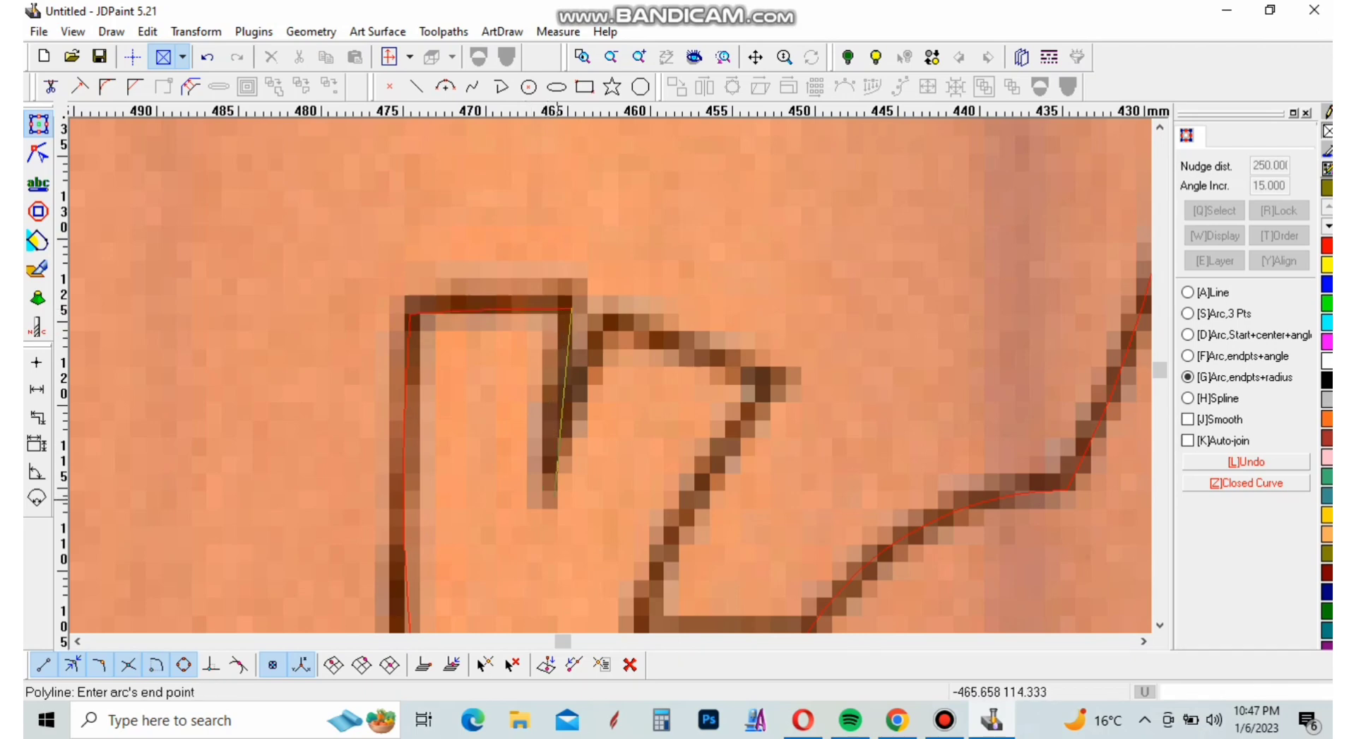
left_click(546, 489)
left_click(555, 430)
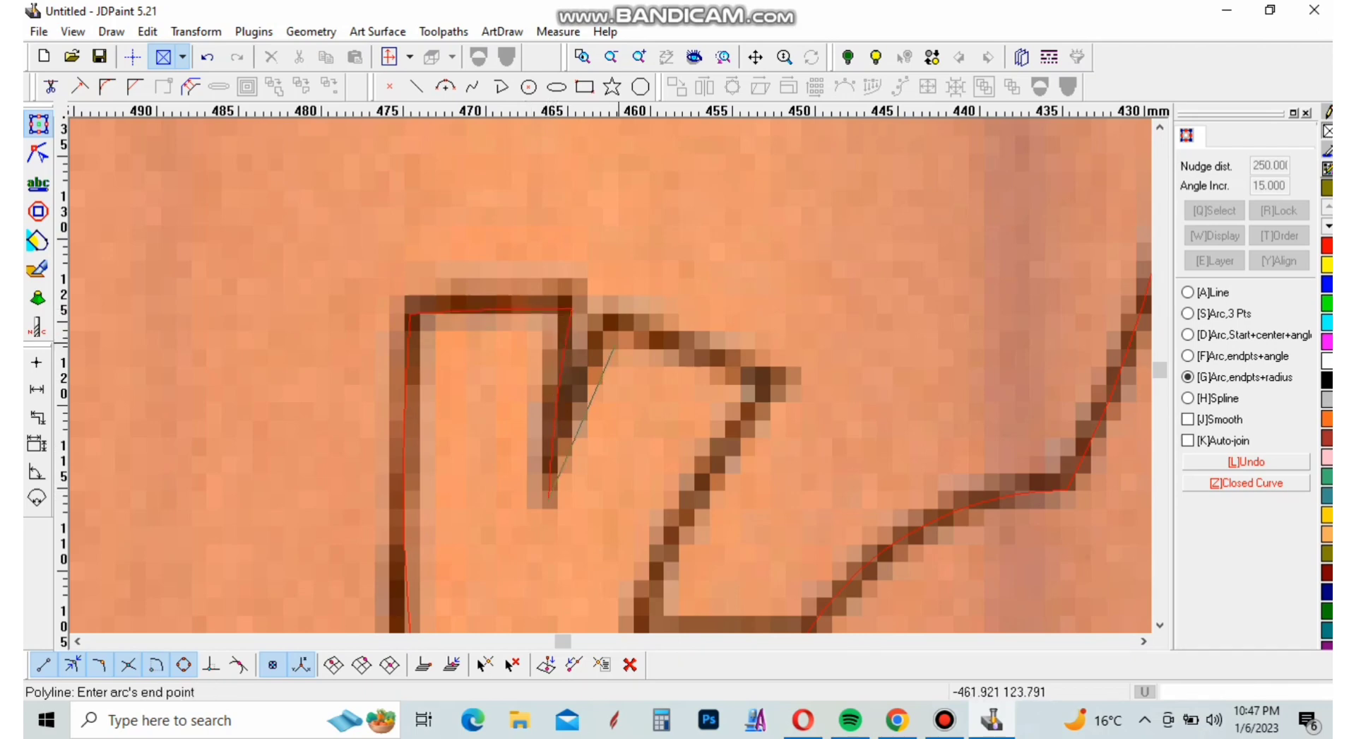
Trace the second crest tuft's top with a straight line and its inner side and base with two arcs, finishing the bird outline
left_click(1187, 291)
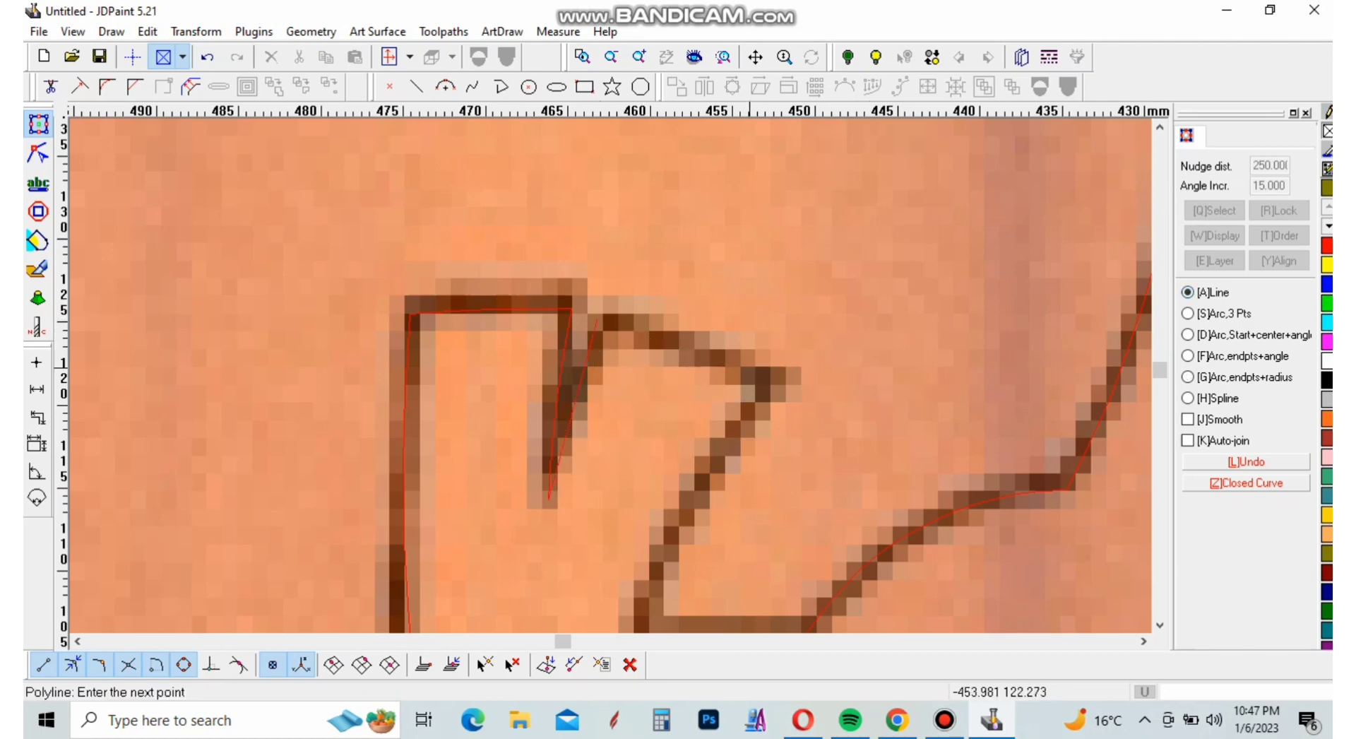
scroll(777, 381, "down", 2)
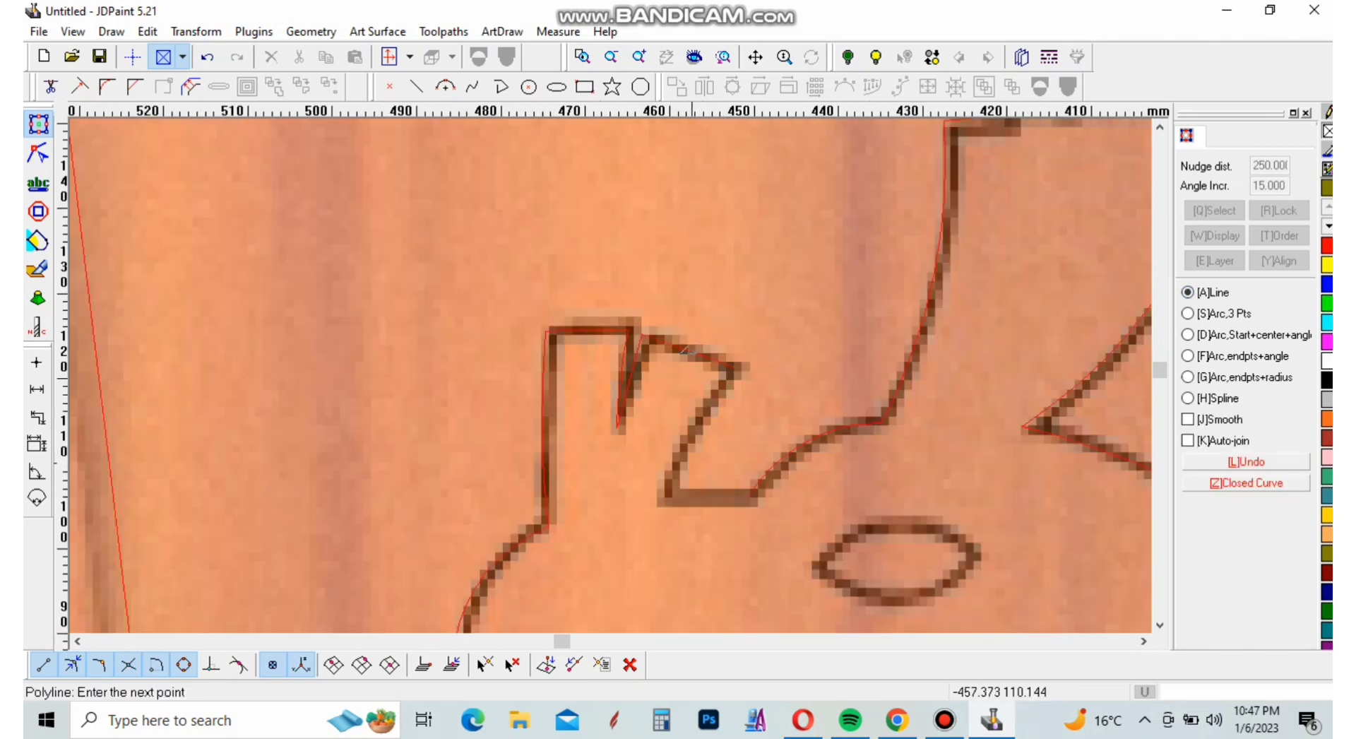
key("g")
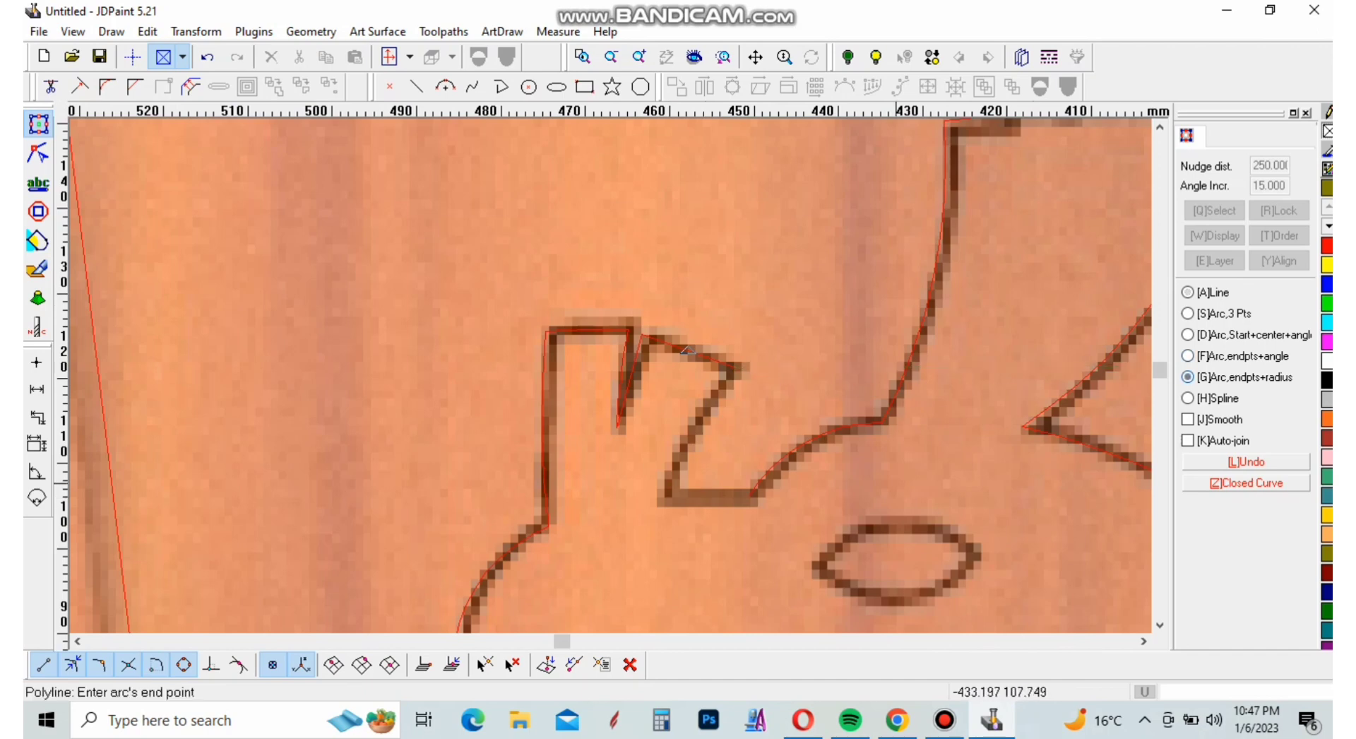
left_click(670, 500)
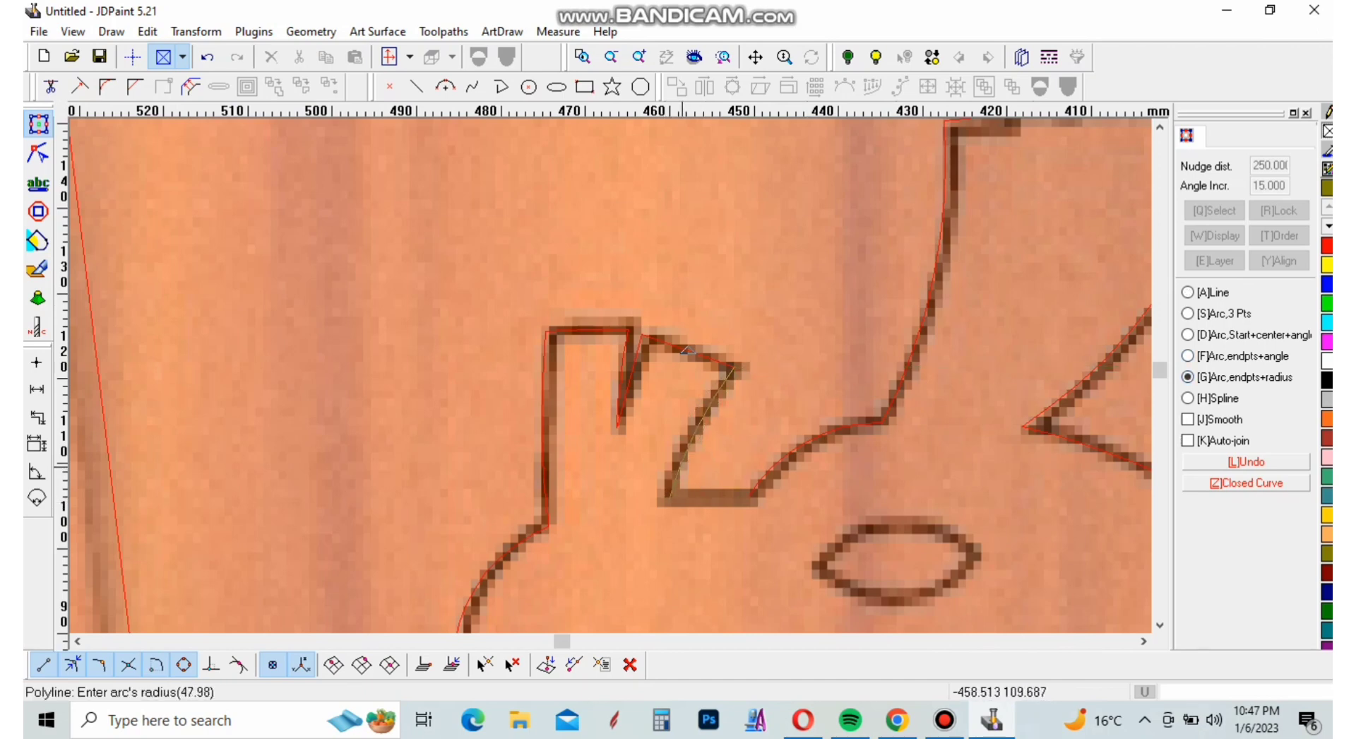
left_click(682, 465)
left_click(750, 495)
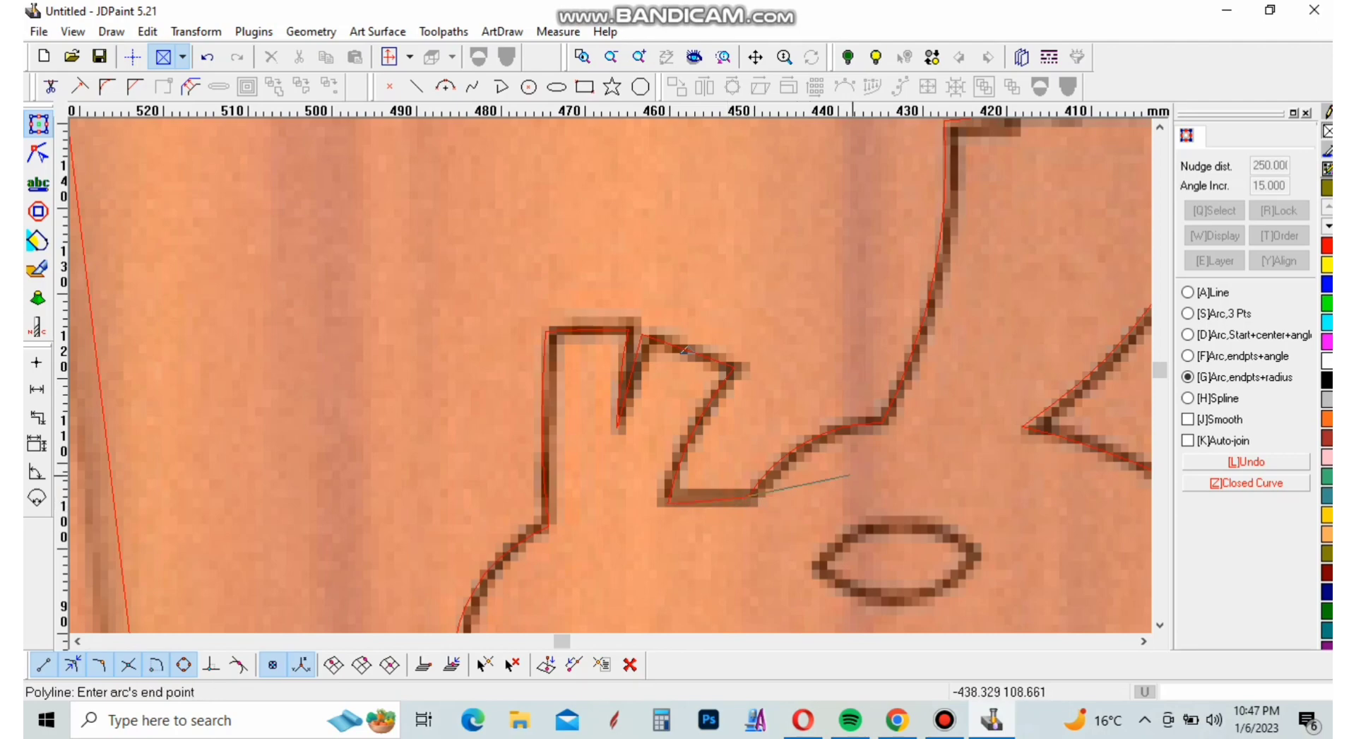
right_click(767, 474)
Move the bird outline off the door image to check it, then undo the move and deselect it
scroll(639, 363, "down", 12)
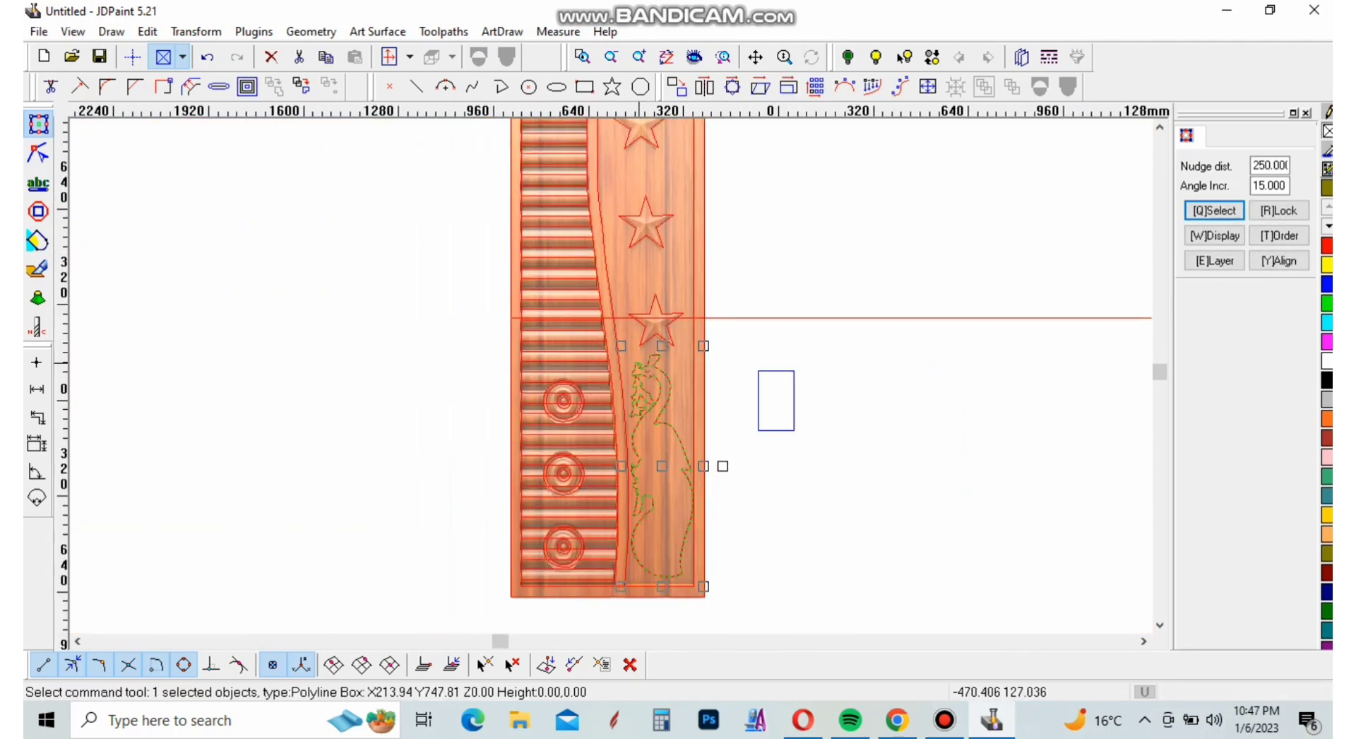
scroll(639, 363, "down", 2)
left_click_drag(661, 448, 841, 444)
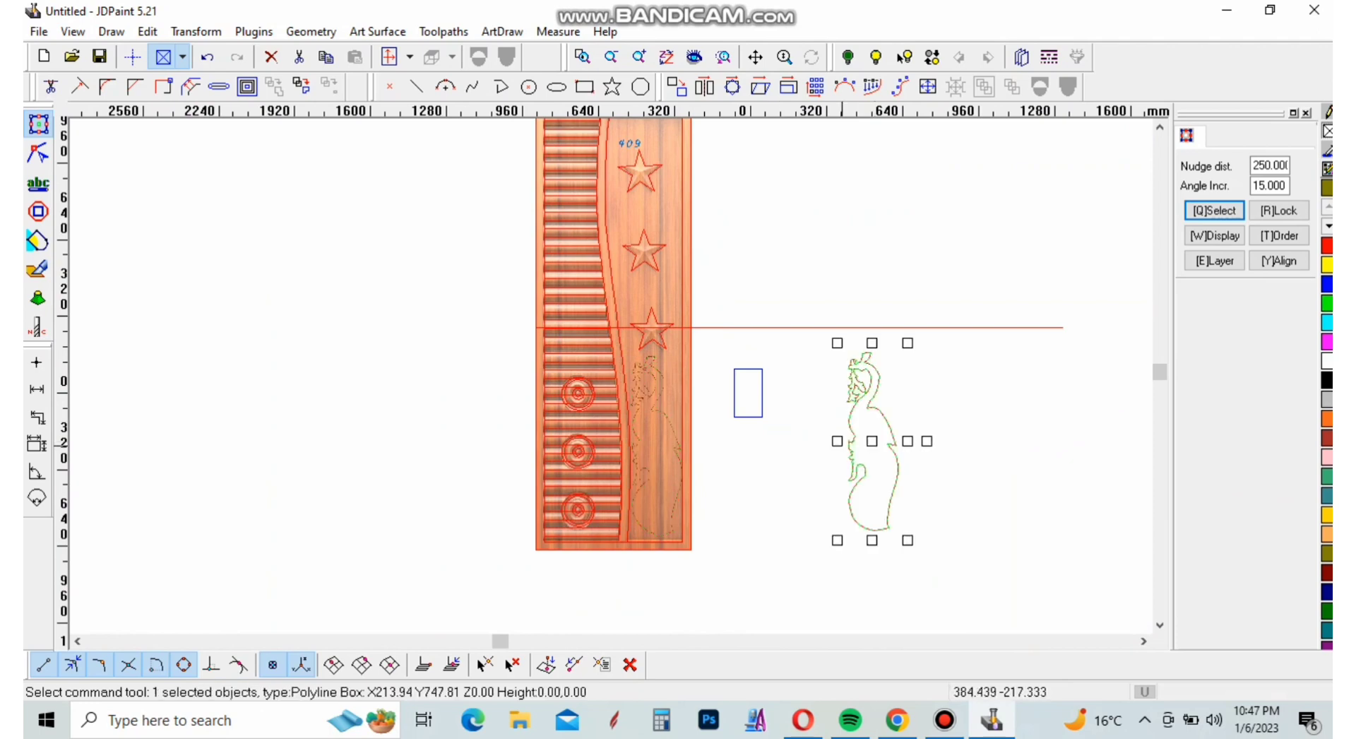
key("ctrl+z")
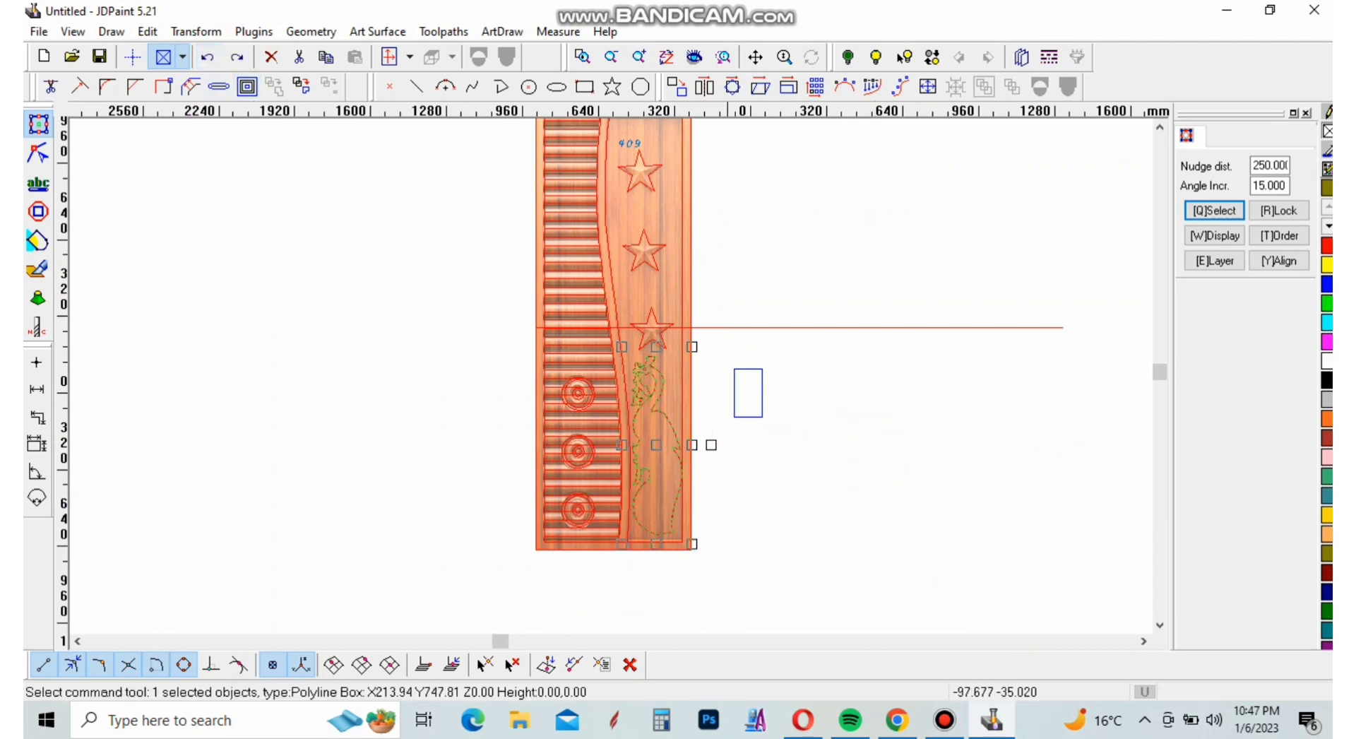
left_click(855, 401)
Trace the bird's almond-shaped eye with an upper and a lower arc as a closed polyline about 19 by 9 mm
scroll(636, 377, "up", 12)
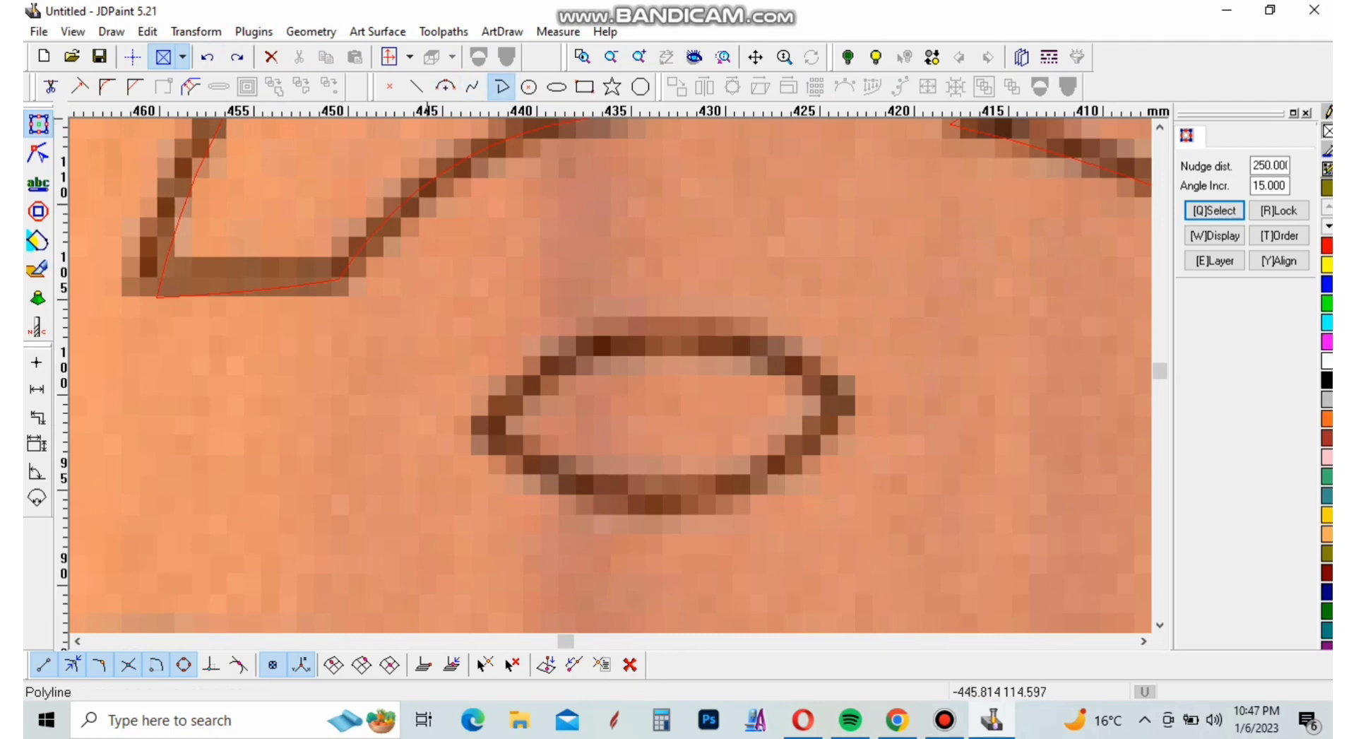
left_click(500, 87)
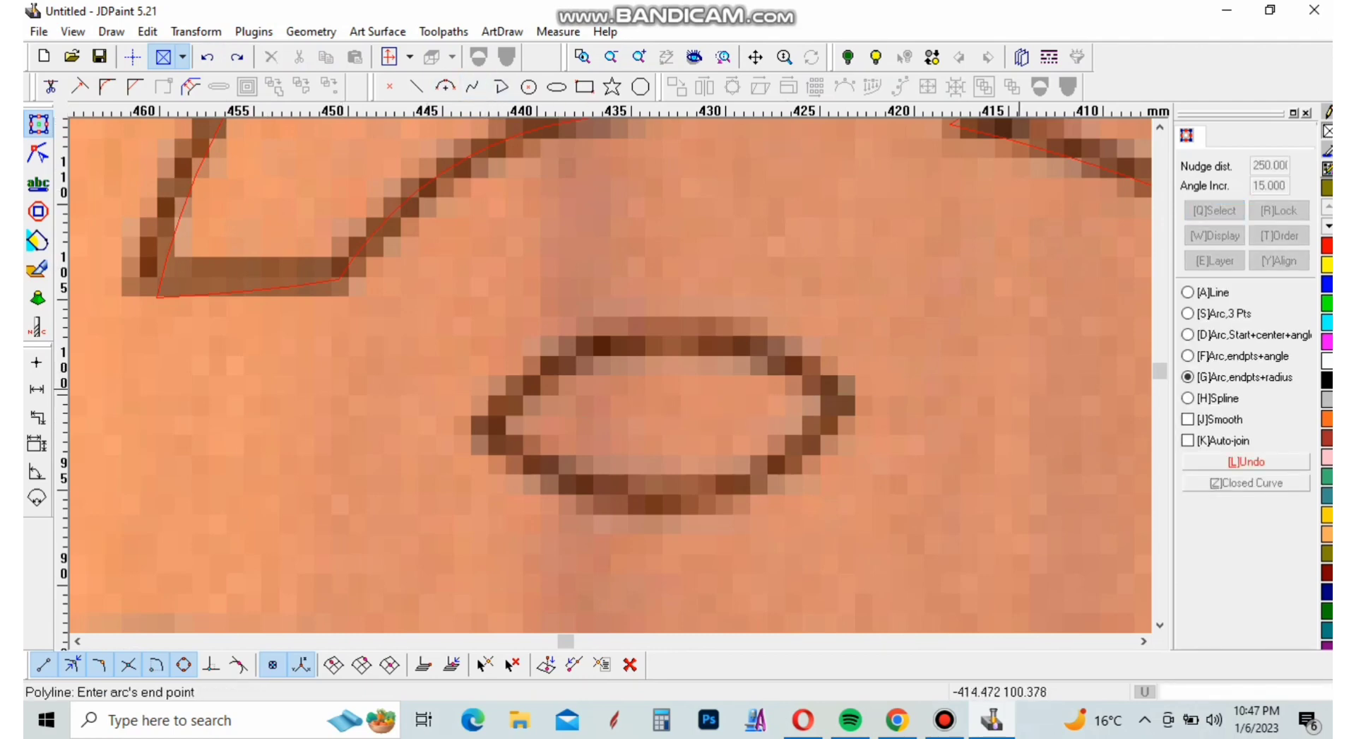
left_click(844, 410)
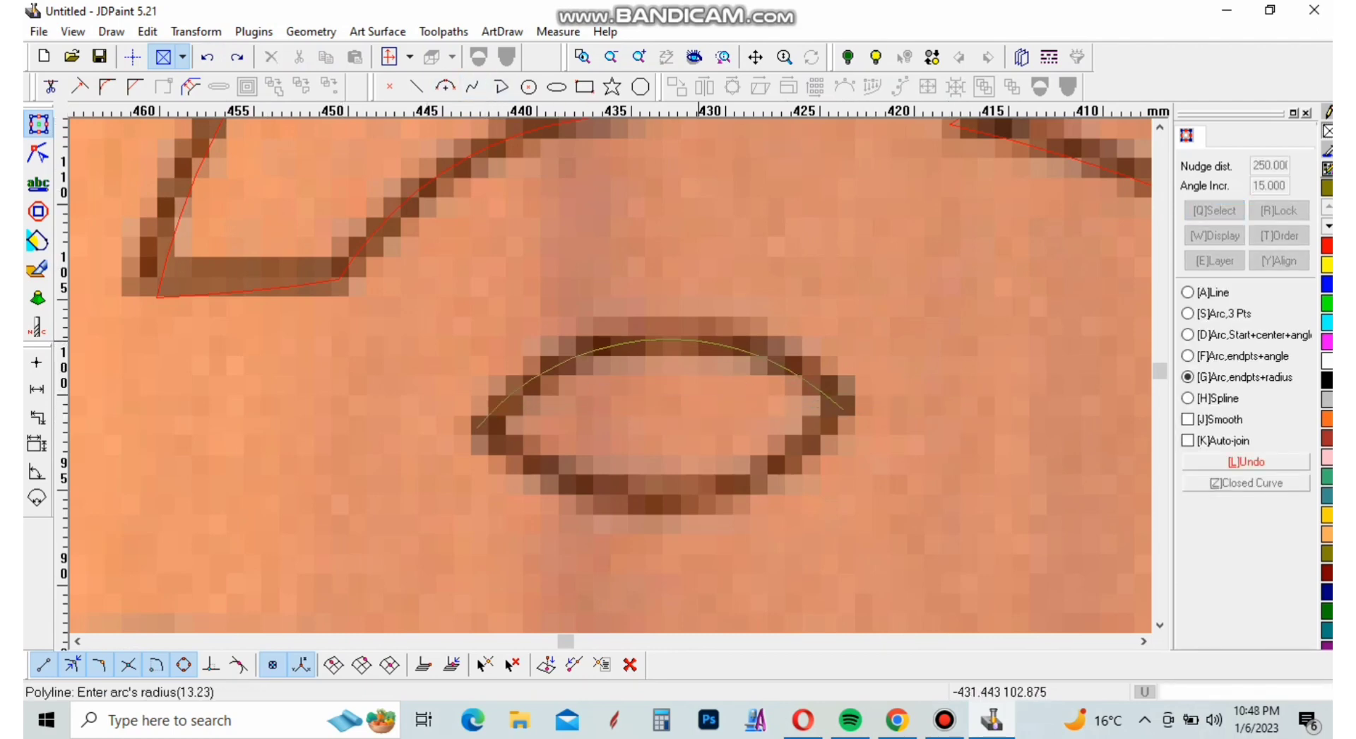
left_click(695, 337)
left_click(478, 427)
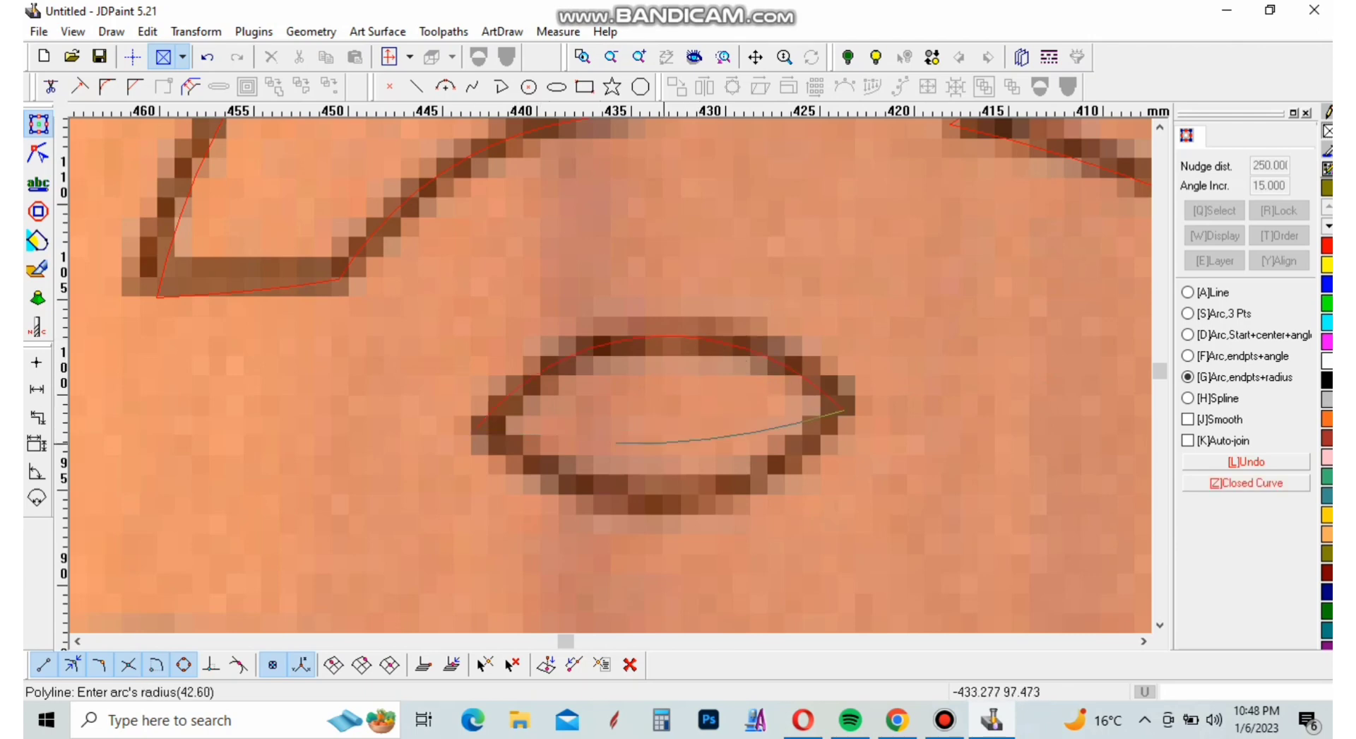
left_click(661, 511)
scroll(649, 432, "down", 6)
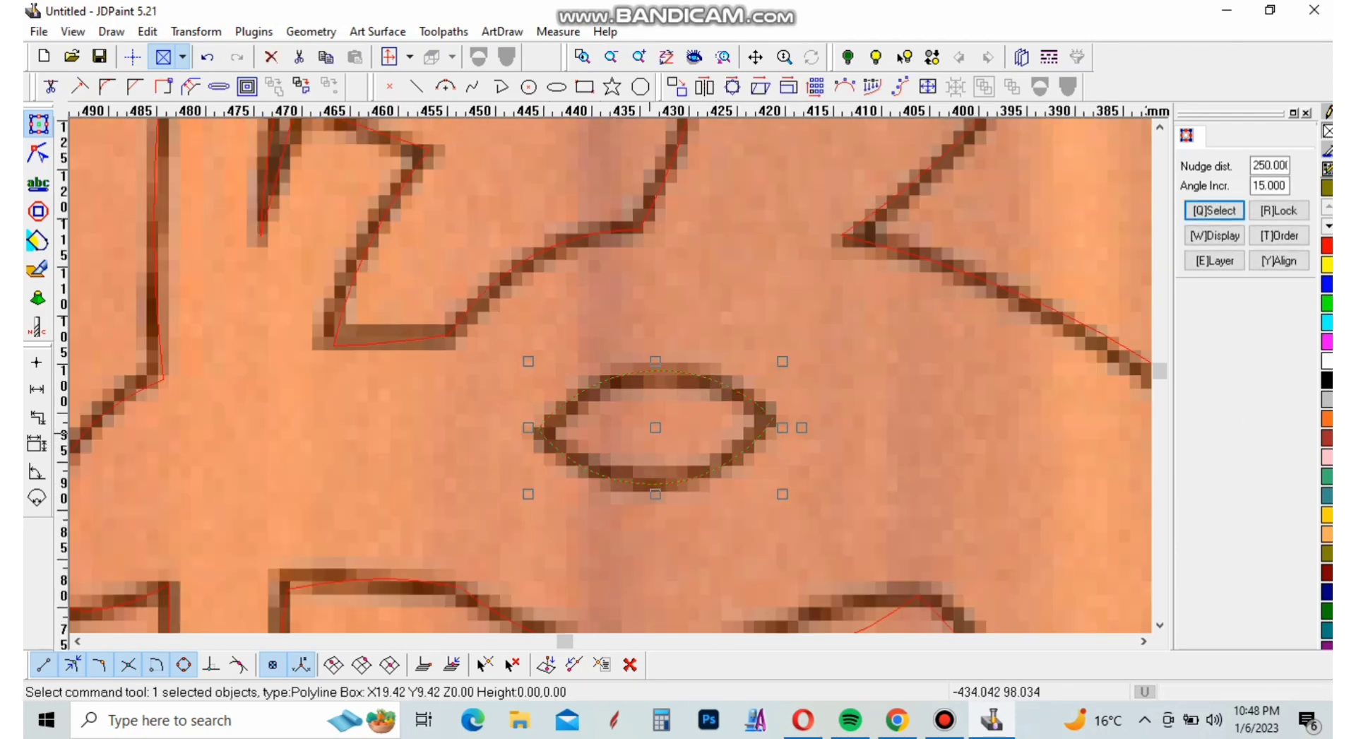
Draw a center-and-radius circle with a radius of about 3 mm in the middle of the eye as its pupil
left_click(528, 86)
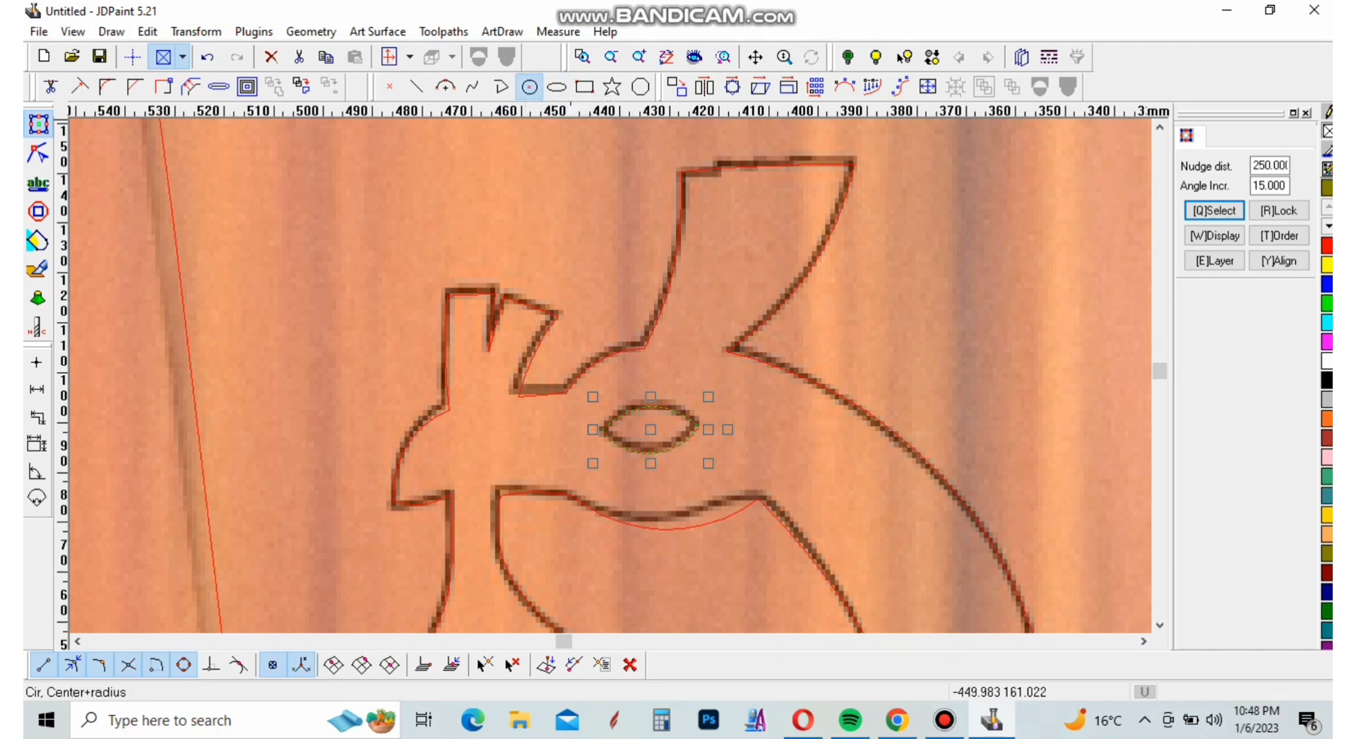
scroll(659, 426, "up", 6)
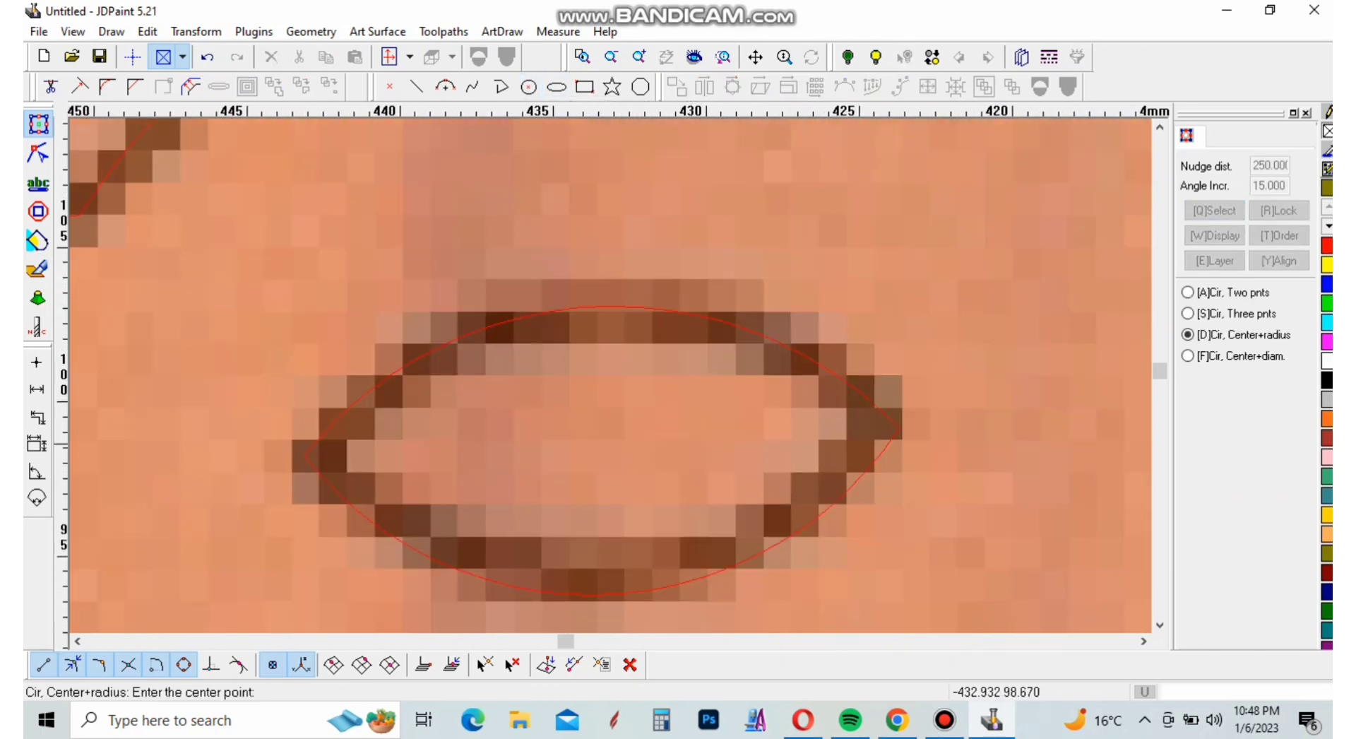
left_click(609, 437)
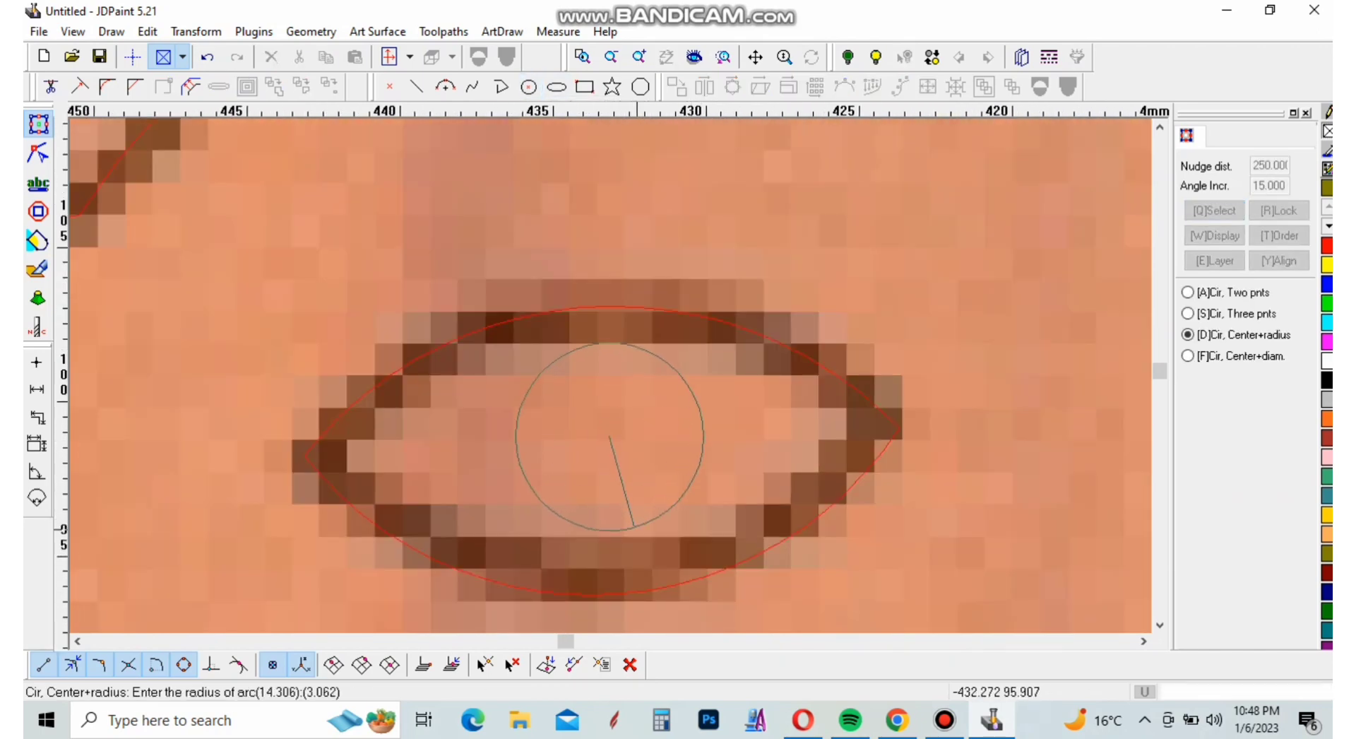
left_click(699, 469)
right_click(721, 497)
scroll(692, 381, "down", 8)
left_click(743, 348)
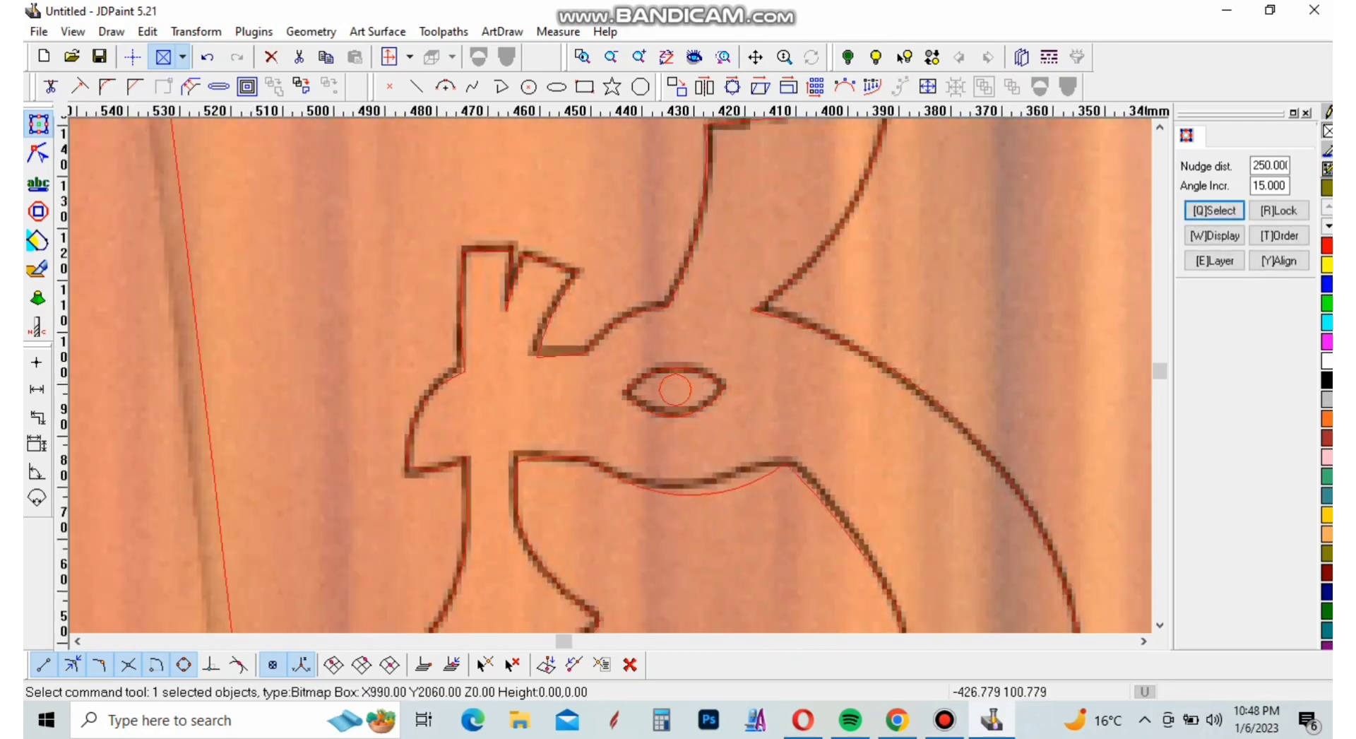
Examine the traced bird, medallions, slats and divider over the lower half of the door against the image
scroll(701, 384, "down", 2)
scroll(686, 387, "up", 6)
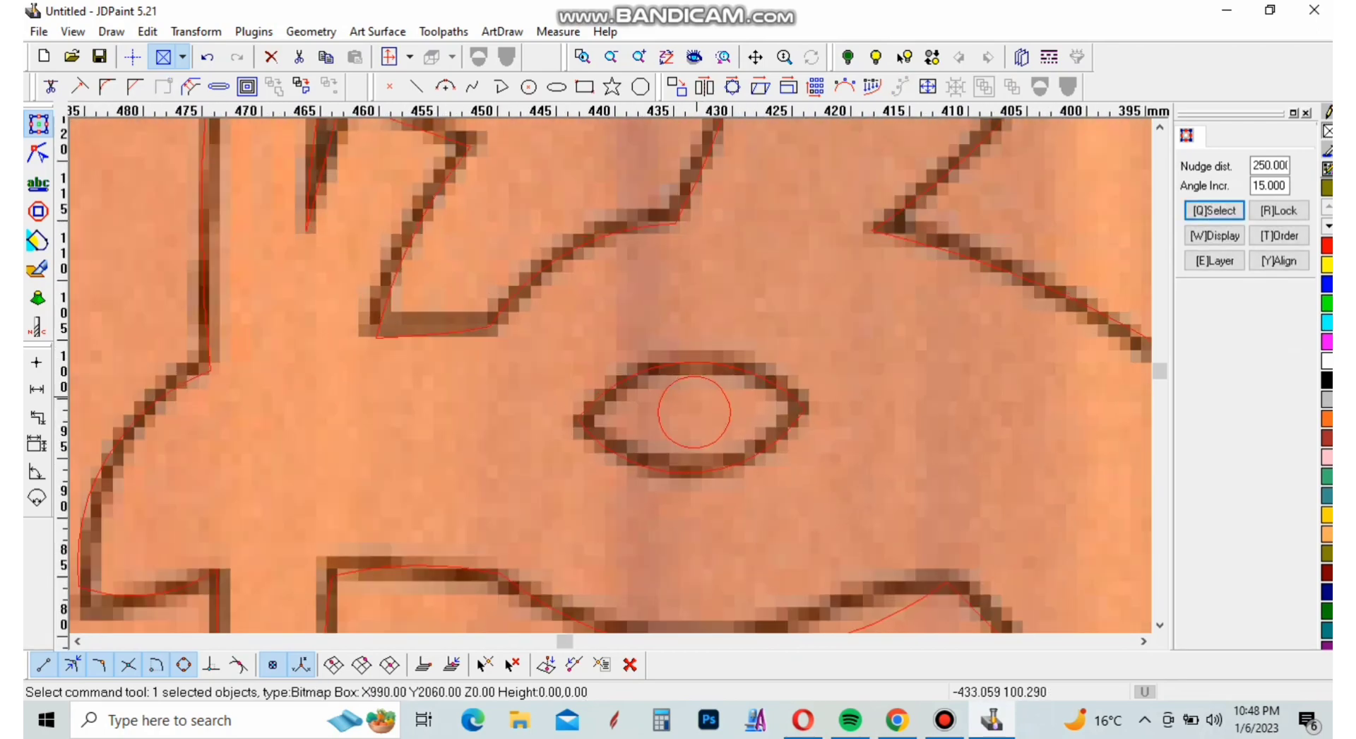
scroll(701, 310, "down", 7)
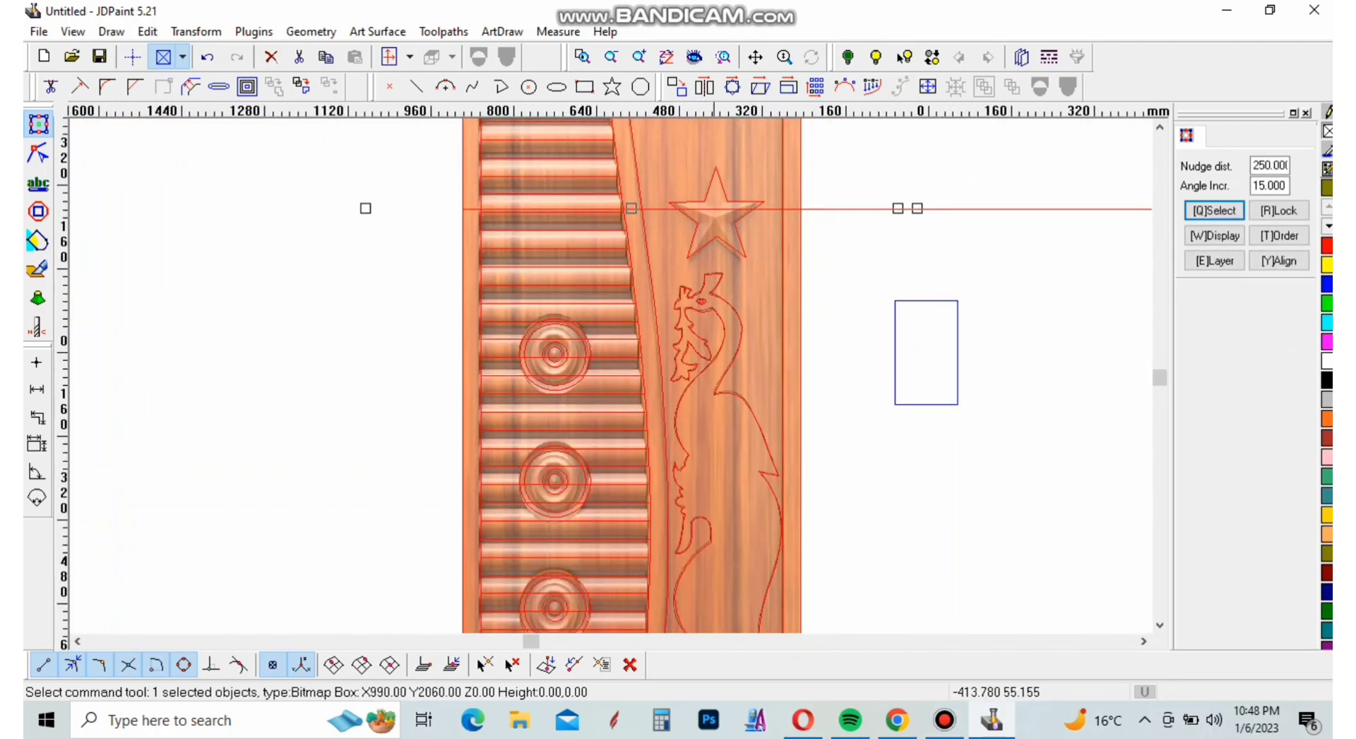
scroll(723, 522, "up", 2)
scroll(692, 383, "down", 4)
left_click(866, 442)
scroll(710, 438, "up", 2)
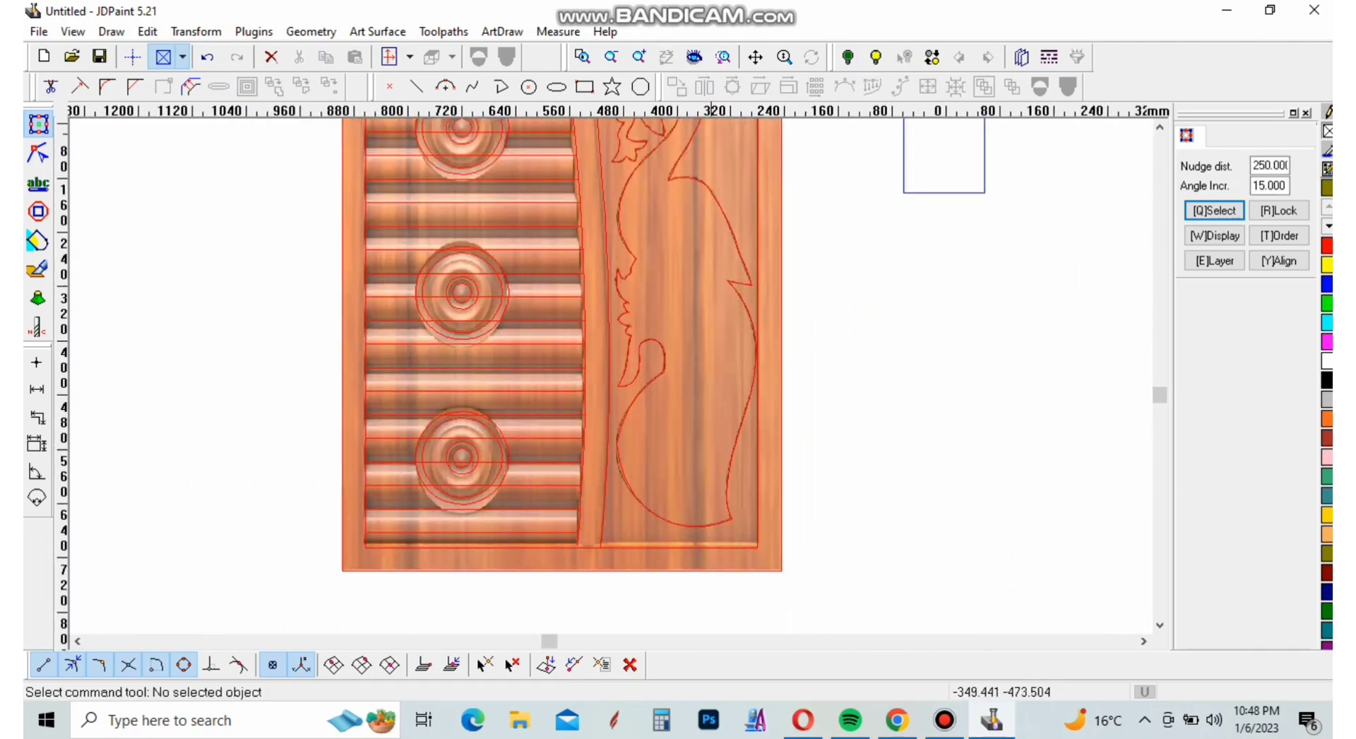
scroll(676, 487, "up", 2)
scroll(678, 477, "down", 2)
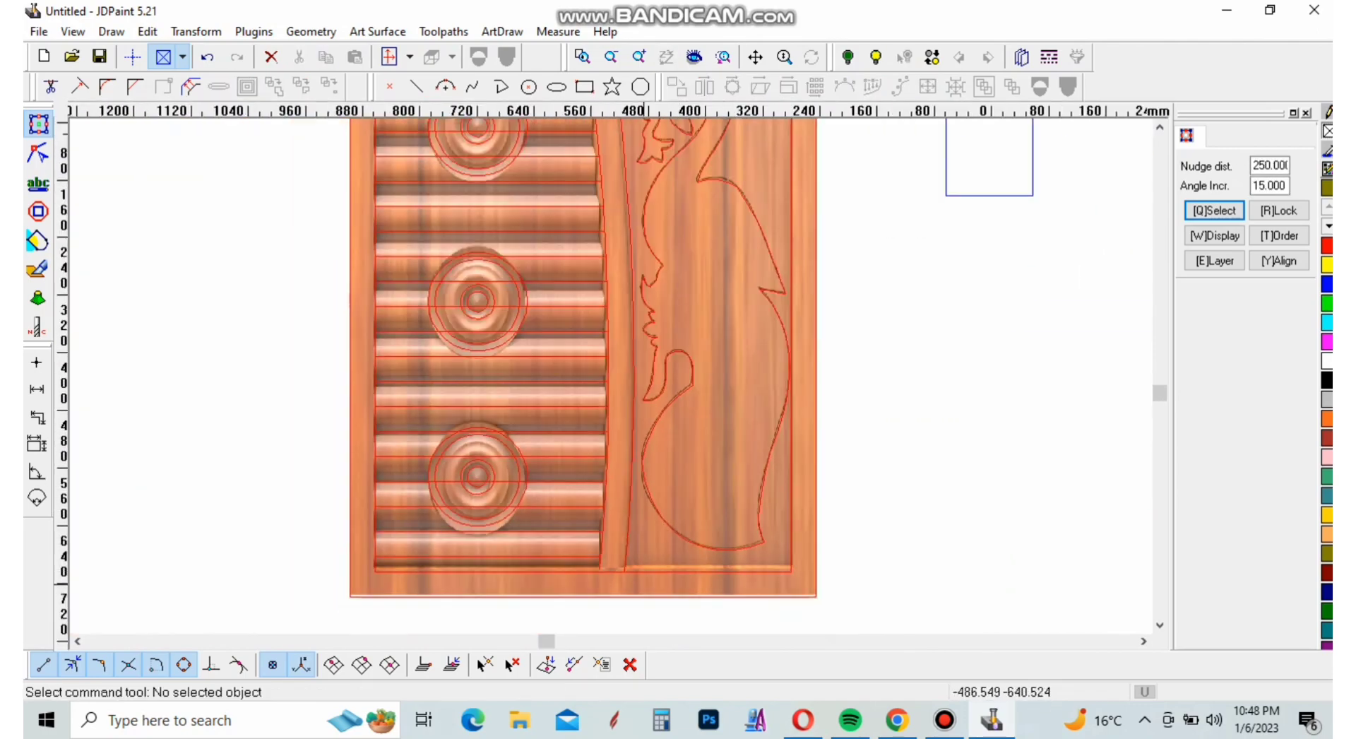
Extend the curved divider's slat-side edge down to the bottom line of the inner frame
scroll(644, 587, "up", 5)
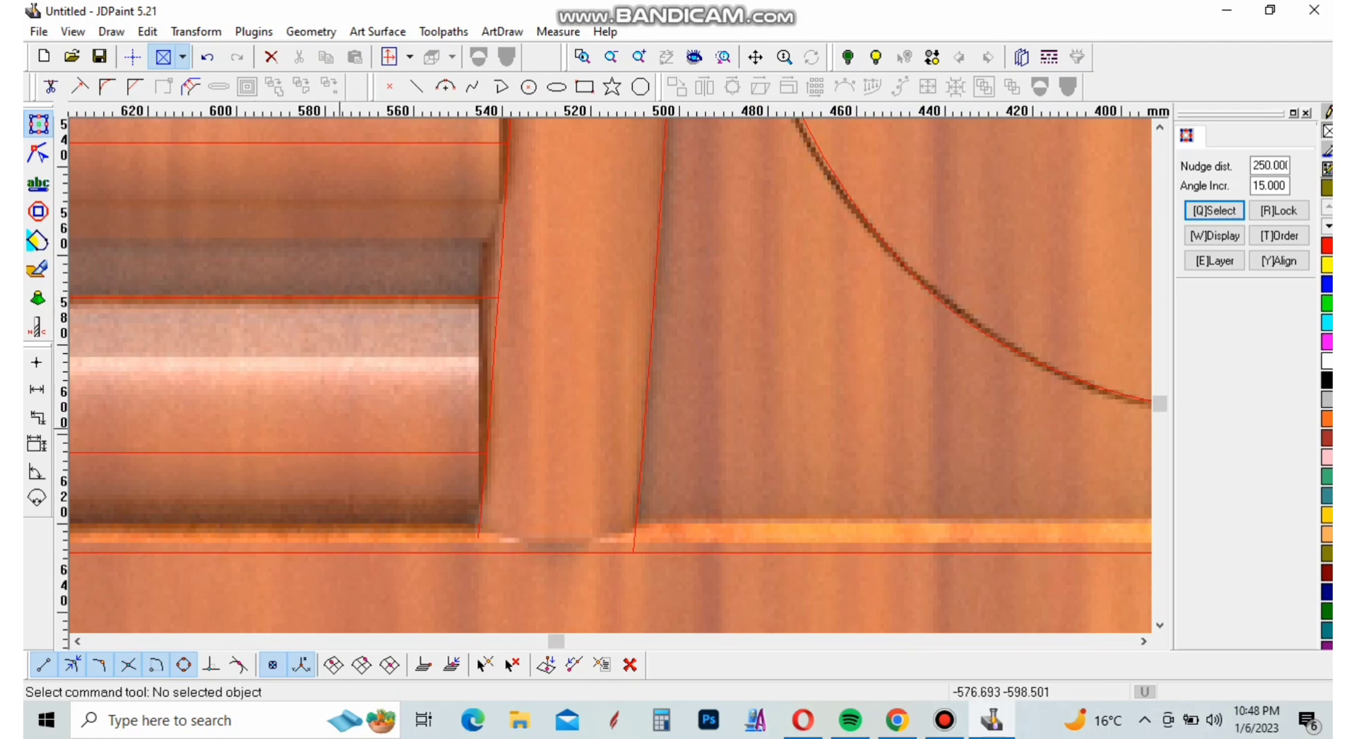
scroll(445, 574, "up", 3)
left_click(80, 86)
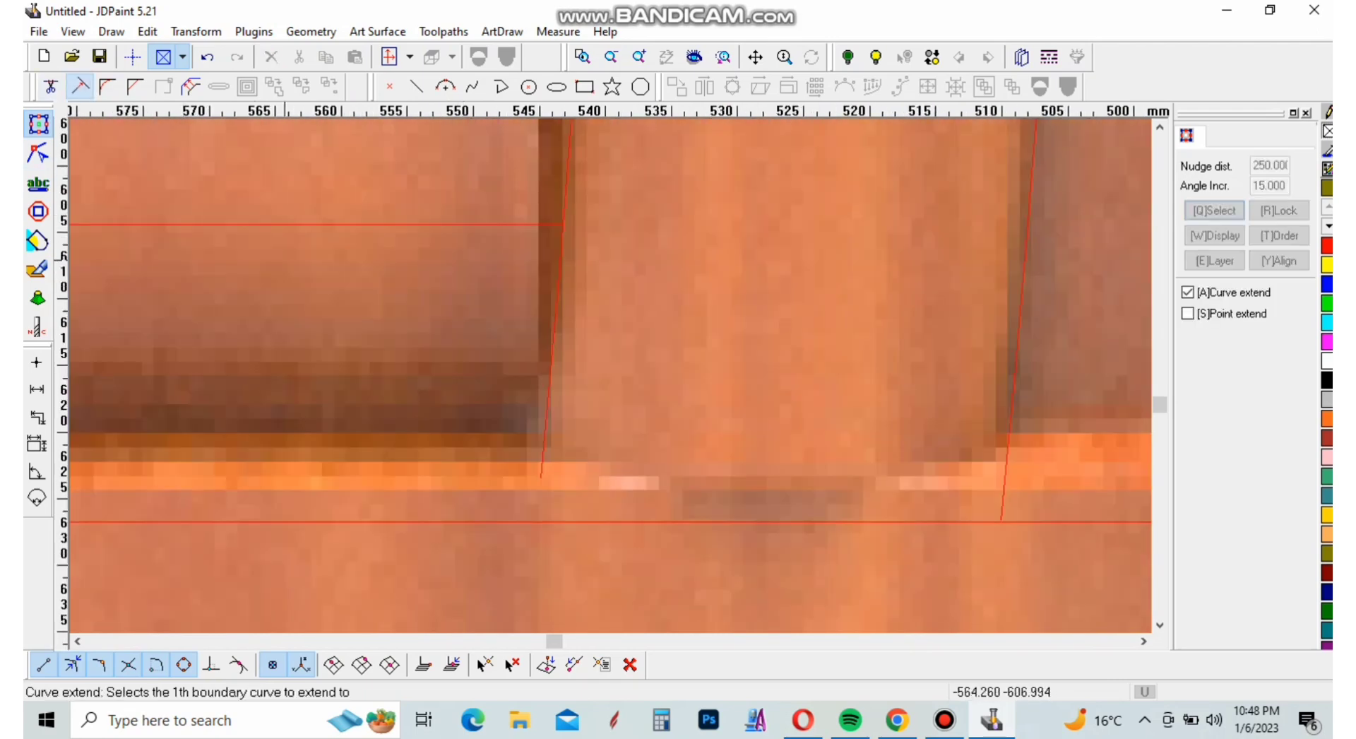
left_click(562, 523)
right_click(563, 523)
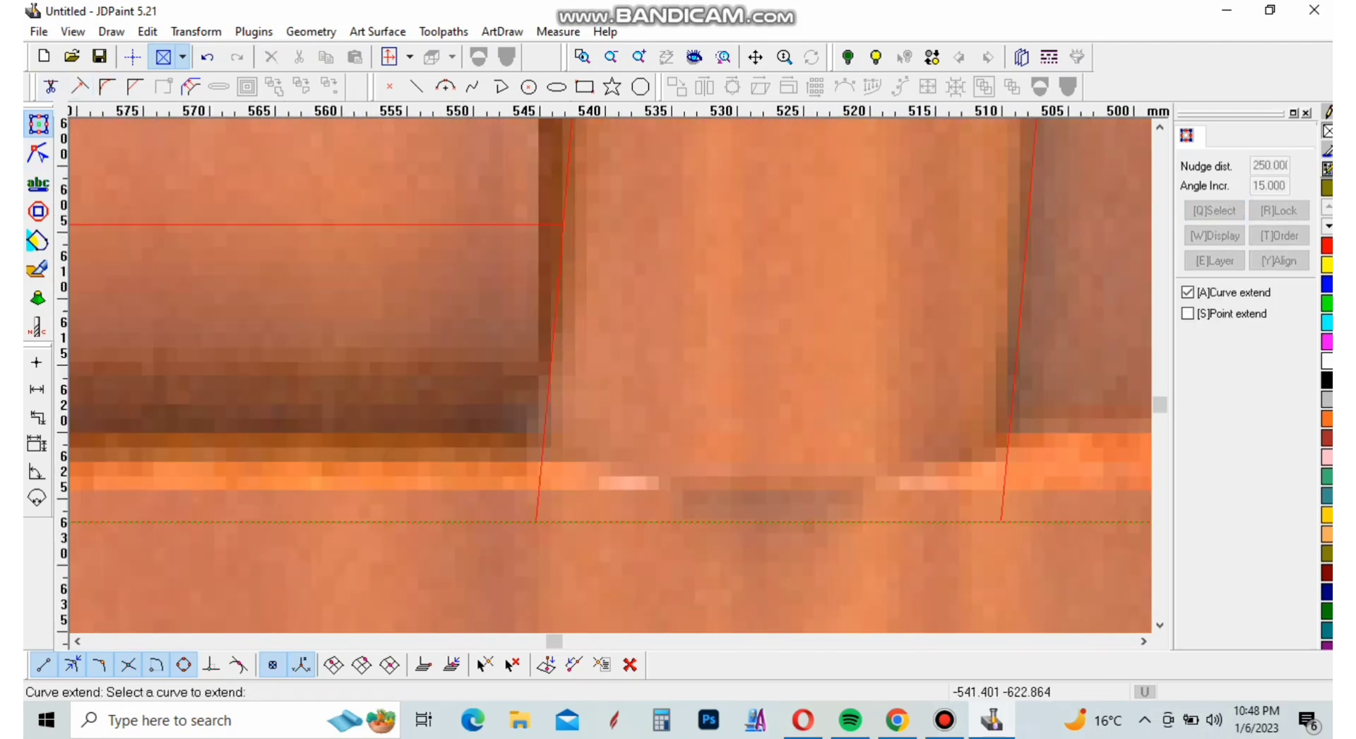
right_click(763, 478)
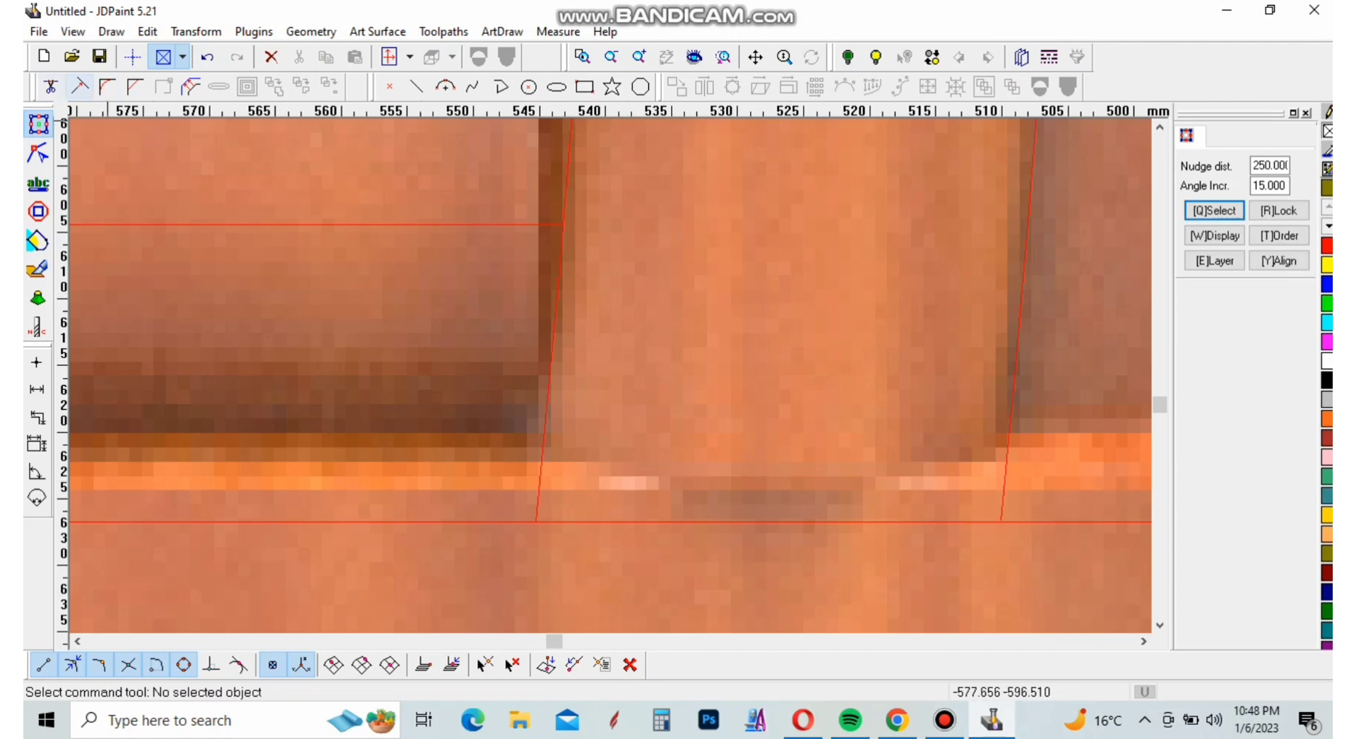
Trim the inner frame's bottom line at the divider's slat-side edge, removing the portion toward the bird panel
left_click(51, 86)
left_click(551, 459)
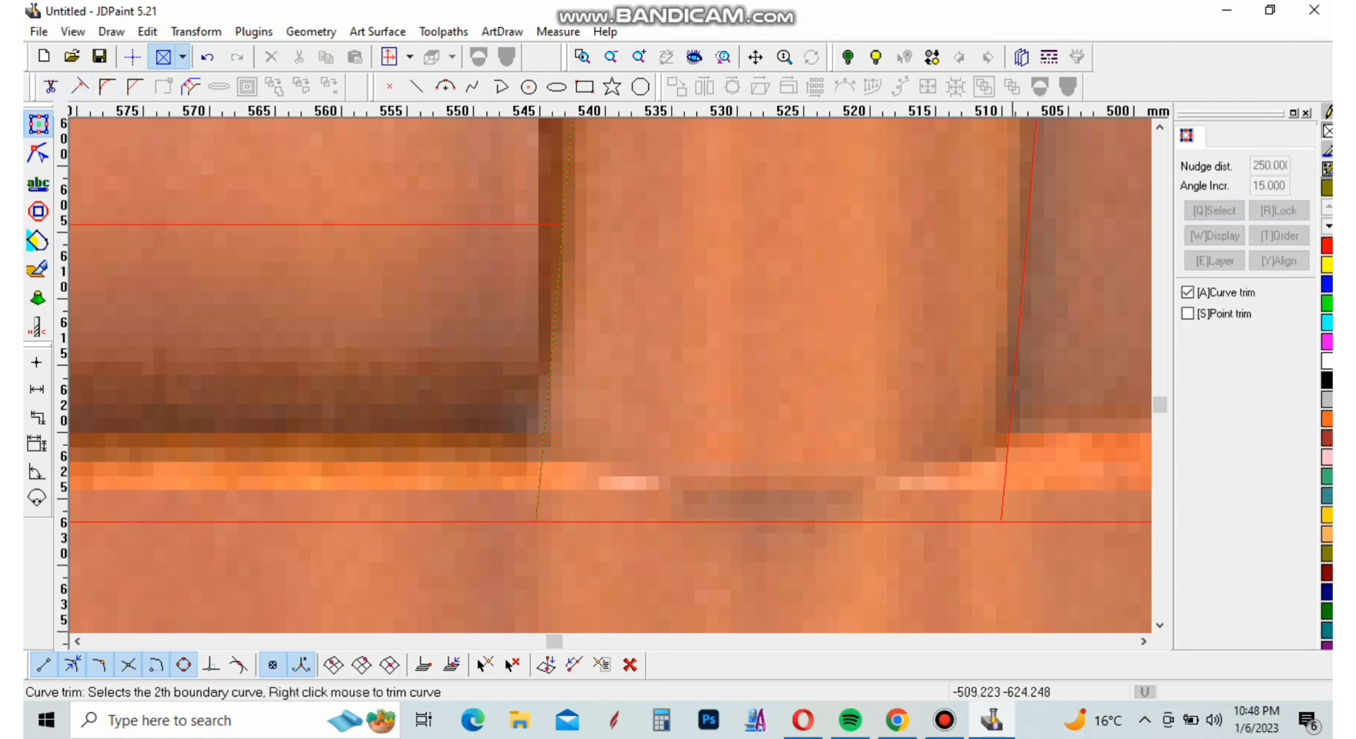
right_click(999, 487)
left_click(991, 524)
right_click(868, 519)
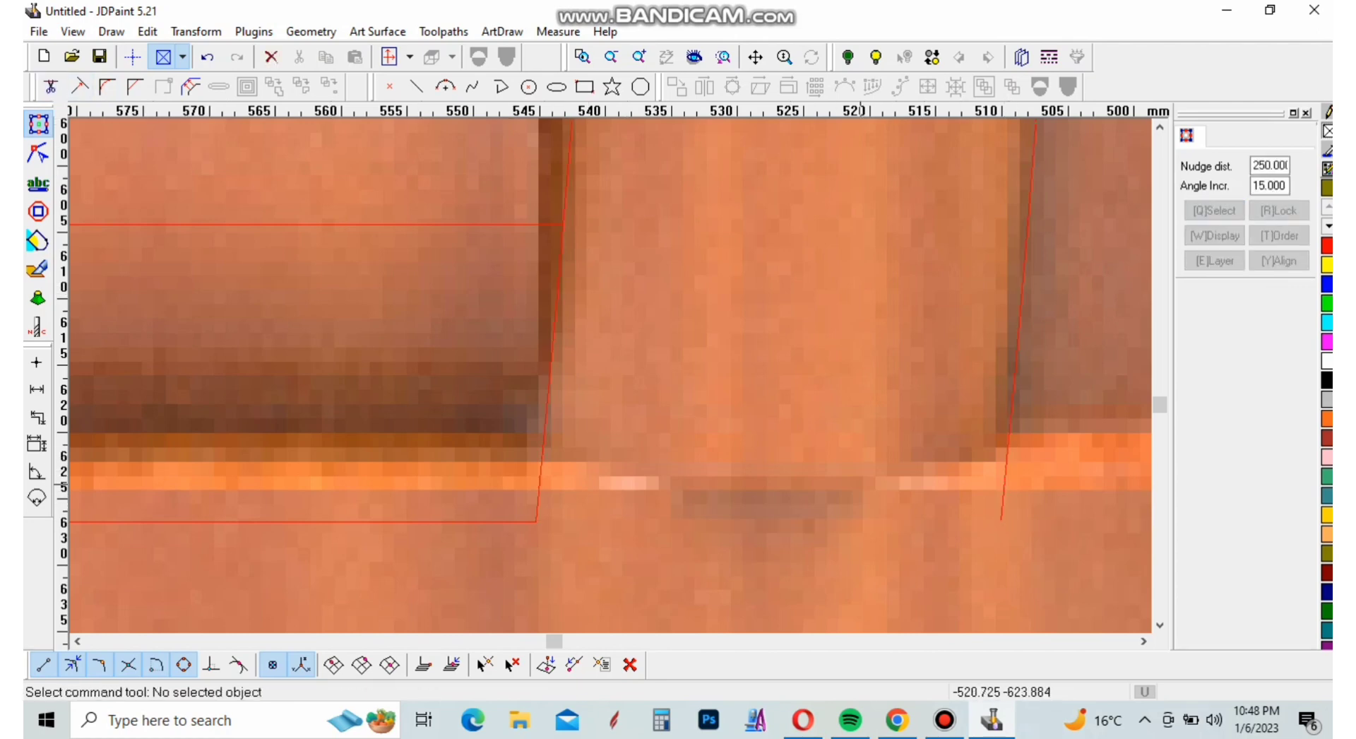
Divide the inner frame's bottom line at both edges of the curved divider and delete the segment between them
scroll(807, 566, "down", 10)
scroll(807, 558, "up", 3)
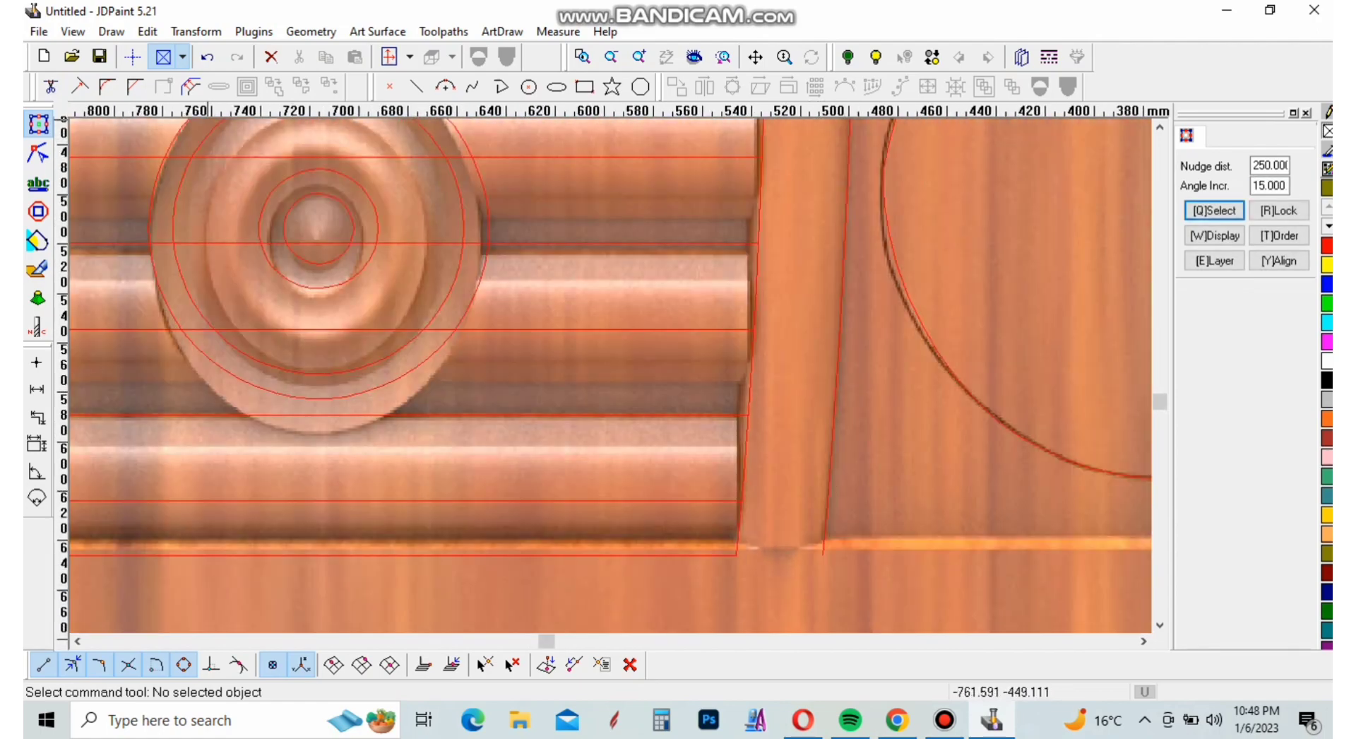
left_click(681, 559)
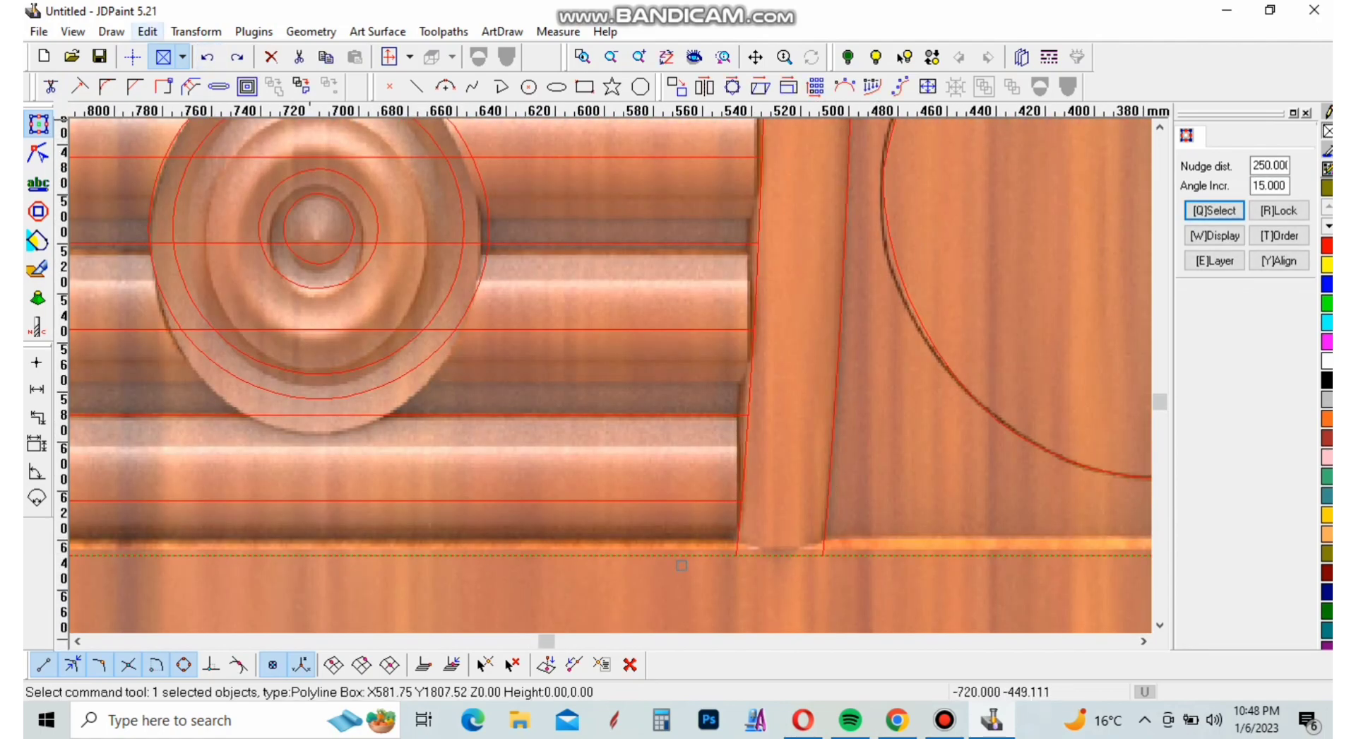
left_click(147, 32)
mouse_move(146, 32)
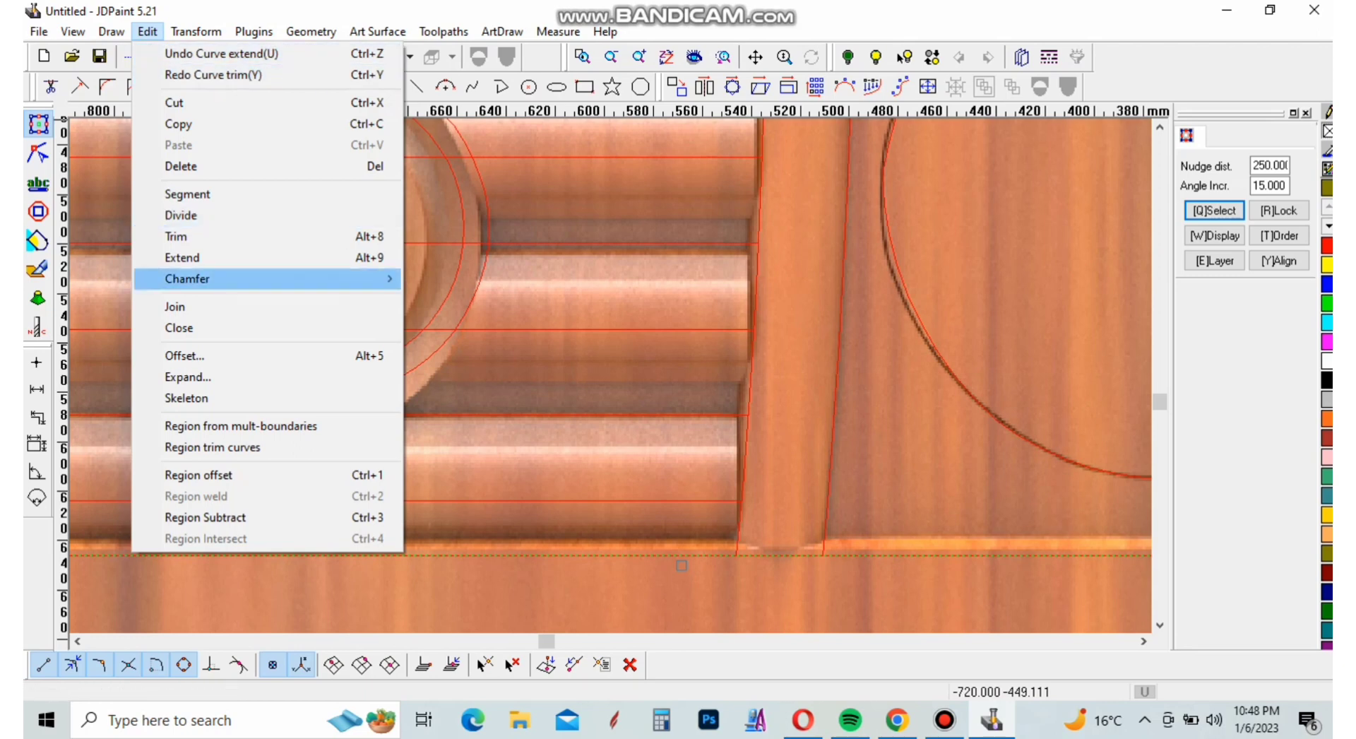
left_click(180, 214)
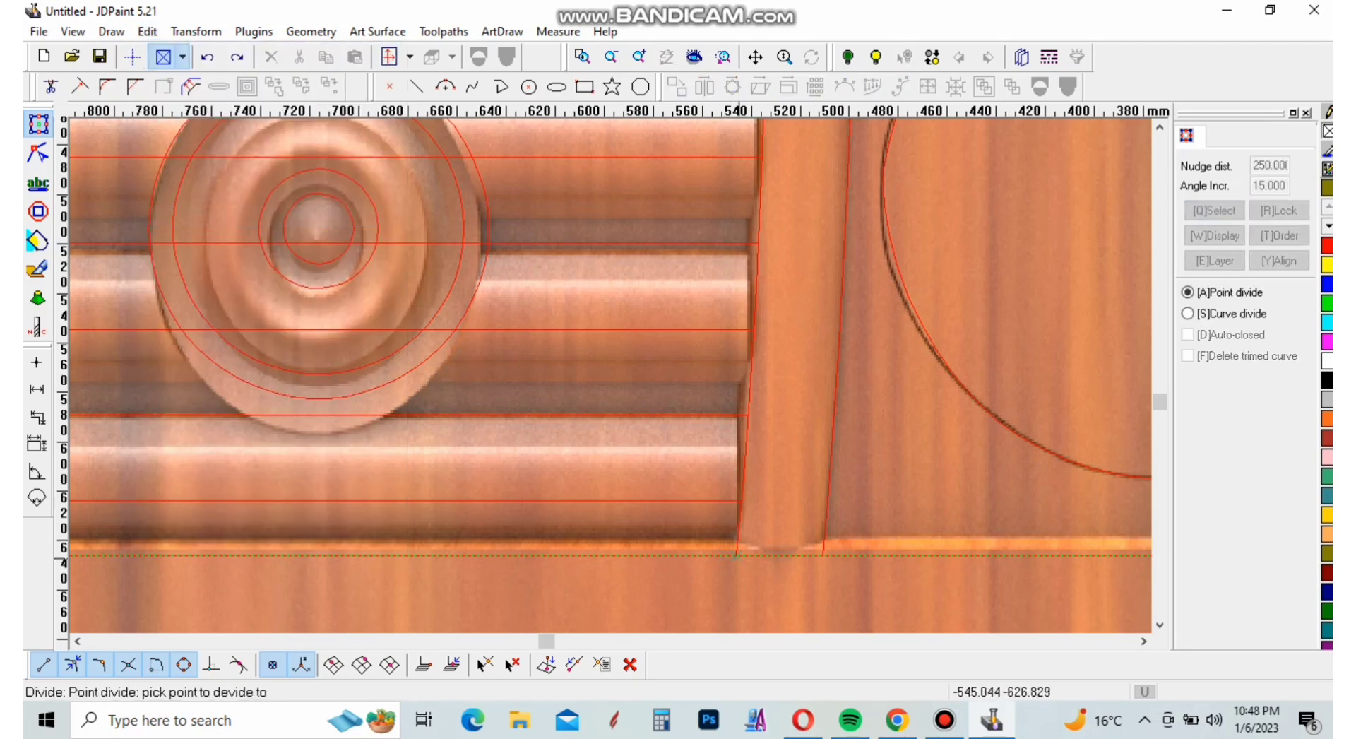
right_click(979, 550)
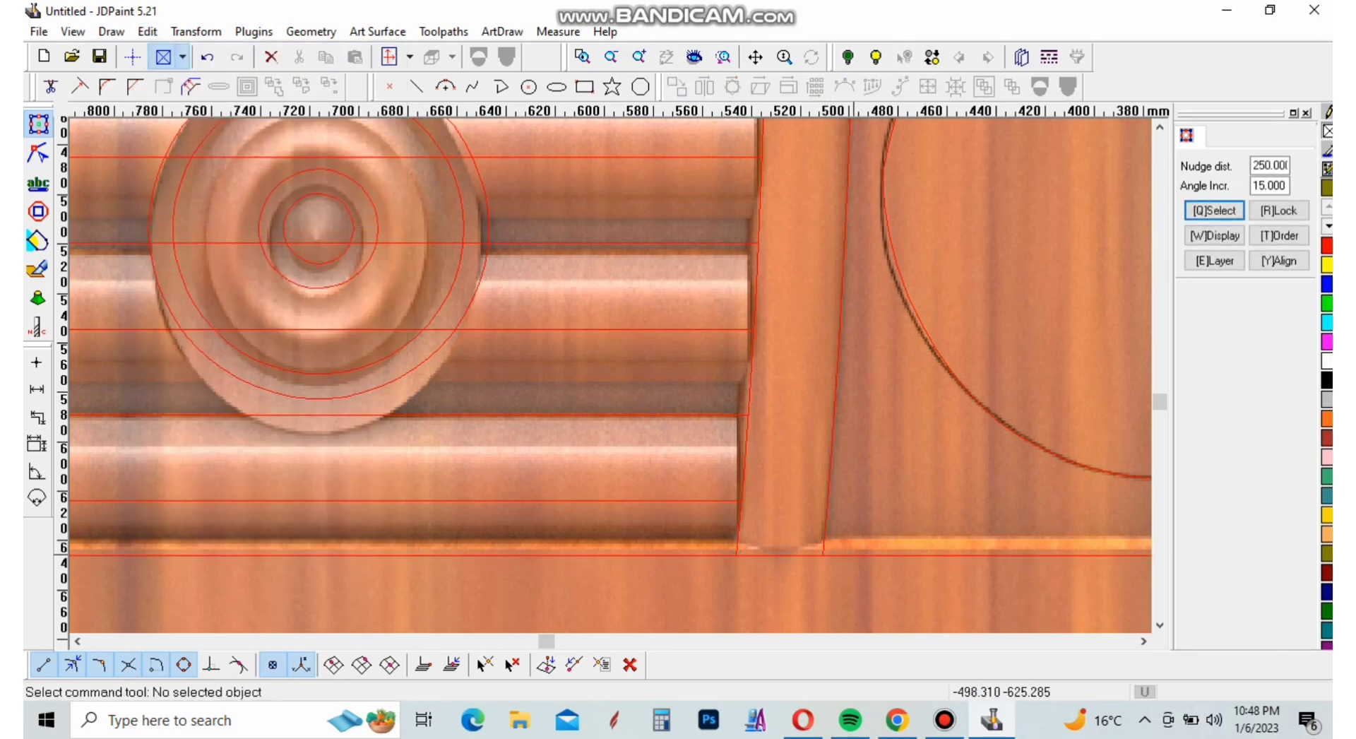
left_click(805, 559)
left_click(271, 57)
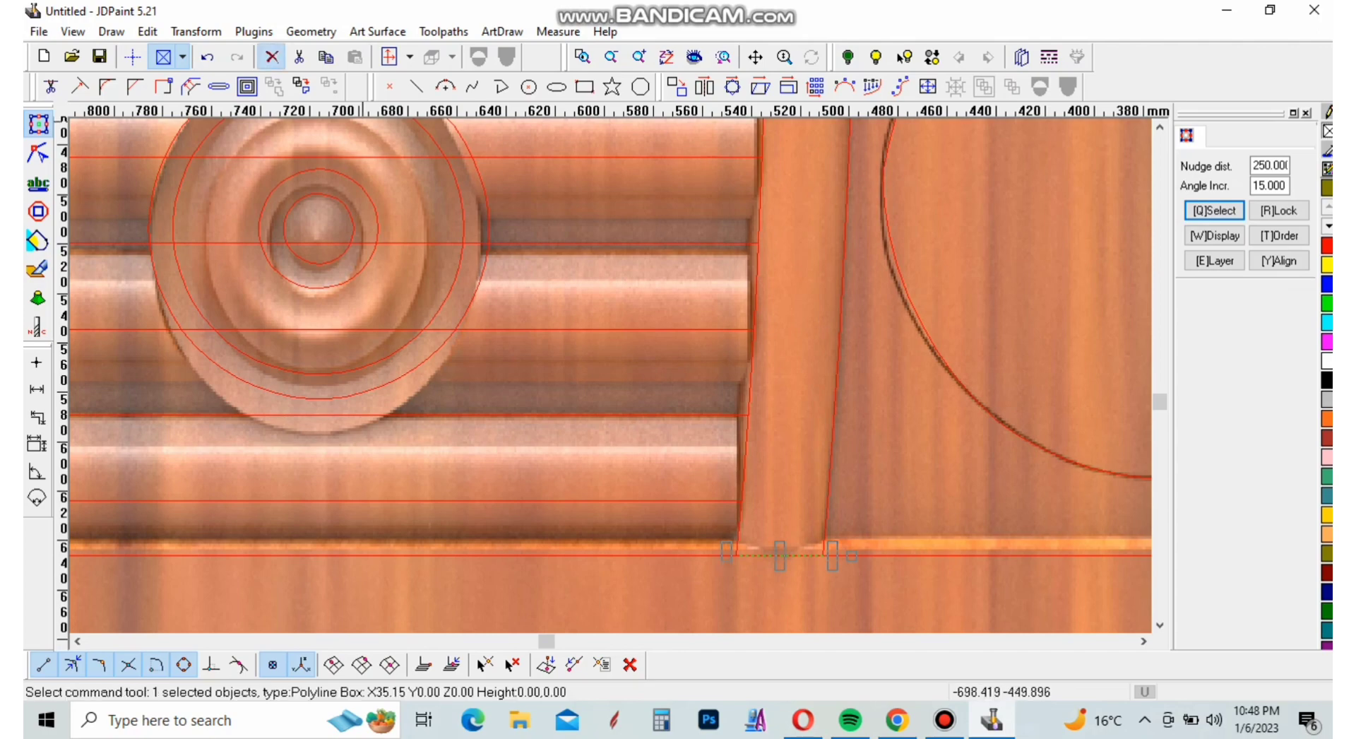
Trim the inner frame's top line between the curved divider's two edges, using both edges as boundaries
scroll(784, 594, "up", 2)
scroll(698, 584, "down", 6)
scroll(643, 600, "down", 4)
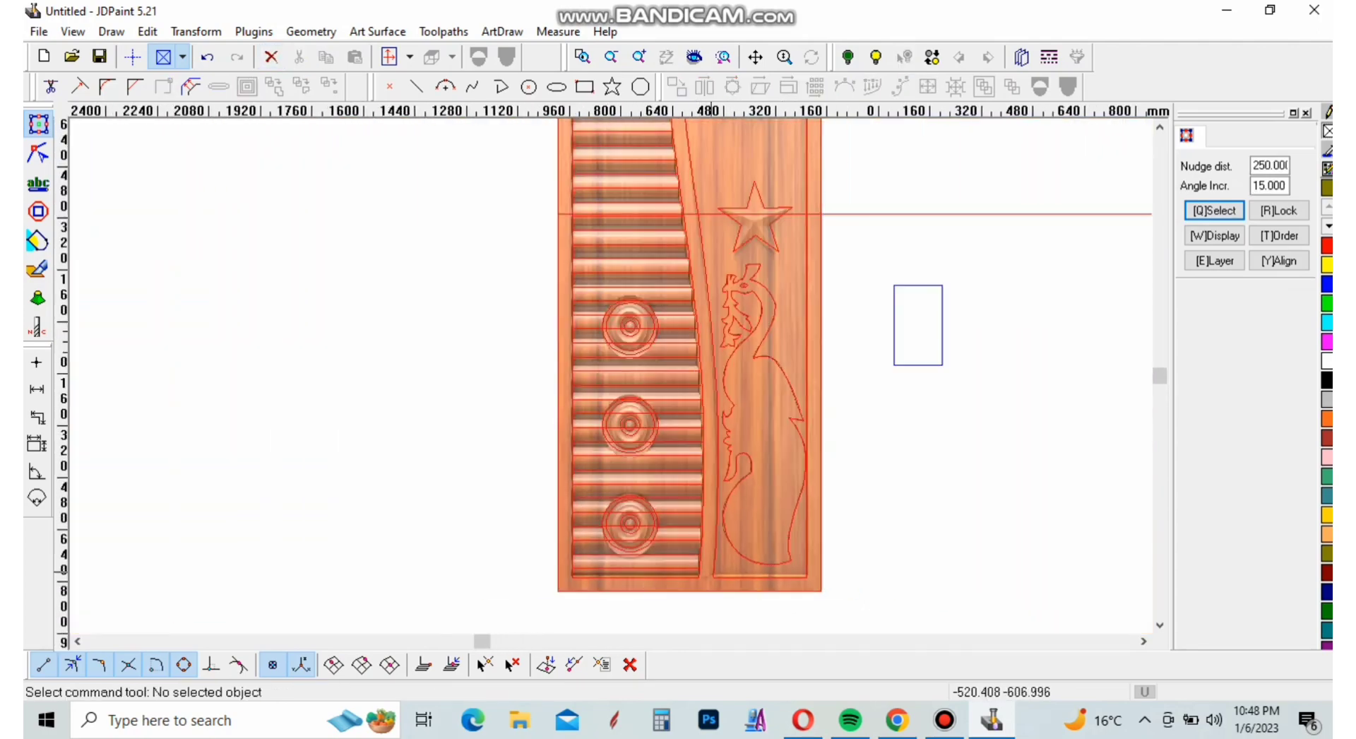
scroll(670, 367, "up", 6)
scroll(732, 472, "up", 5)
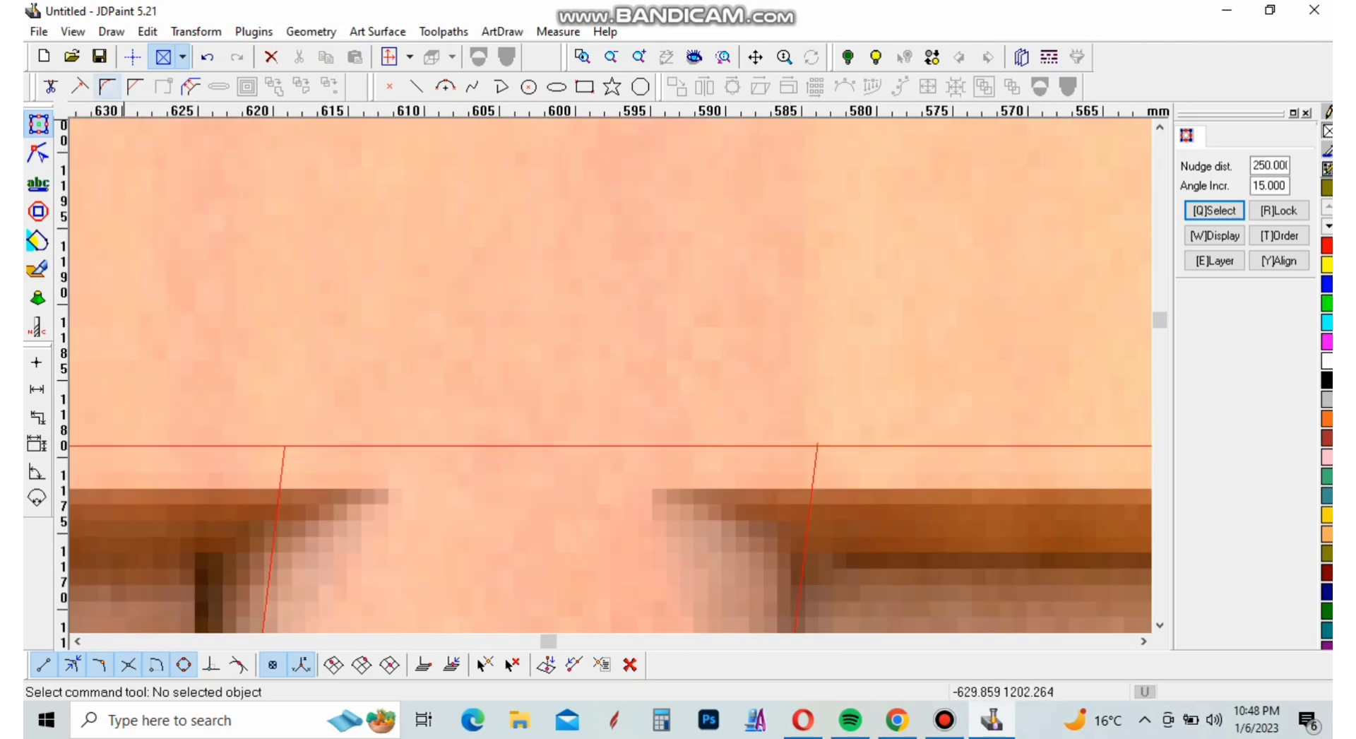
left_click(50, 87)
left_click(284, 476)
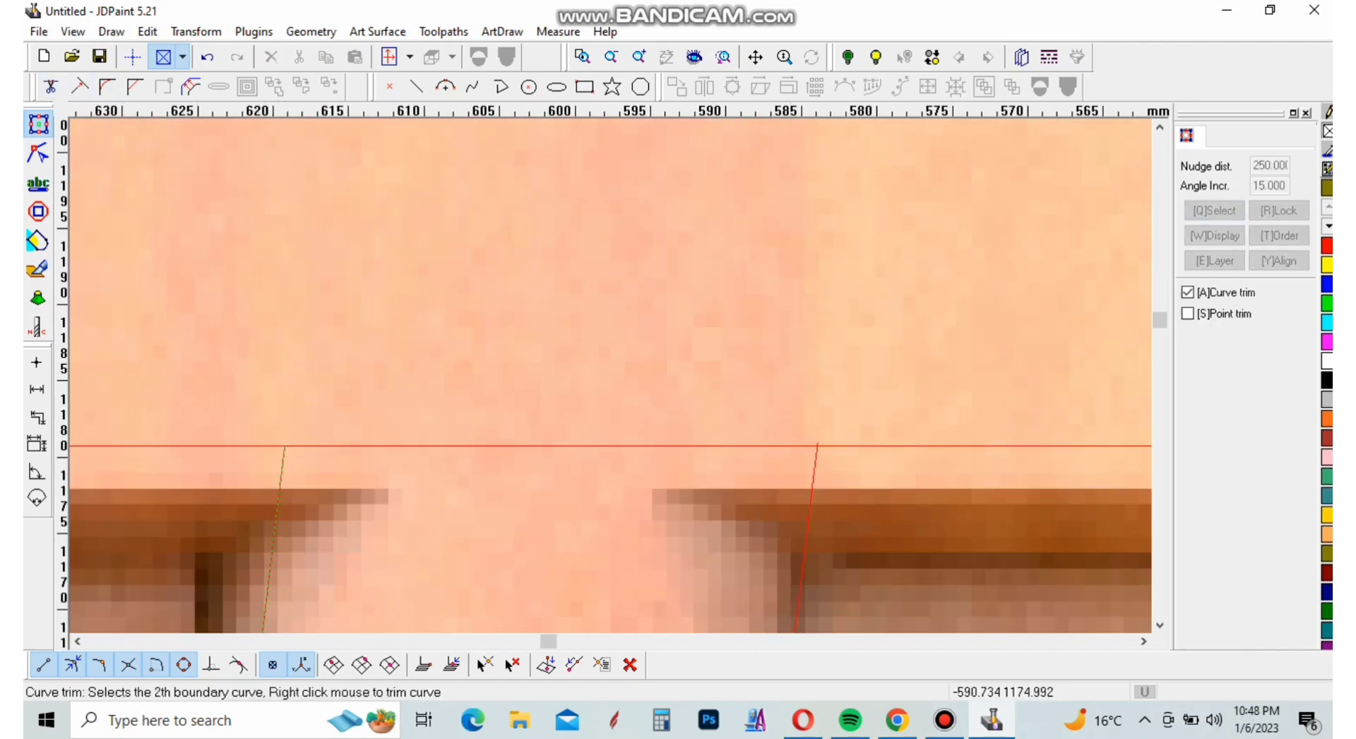
right_click(761, 469)
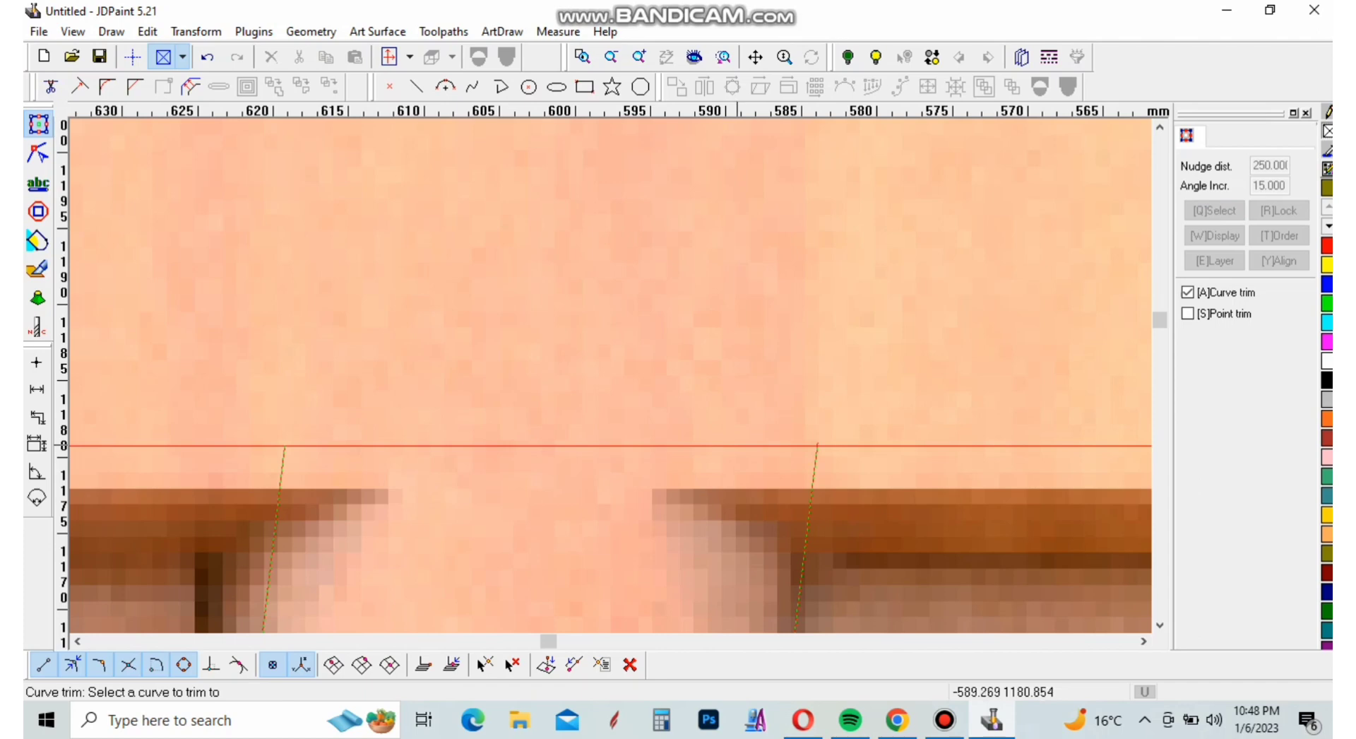
left_click(737, 445)
right_click(741, 448)
Trim off the end of the divider's bird-side edge that overshoots the inner frame's top line
scroll(814, 444, "up", 4)
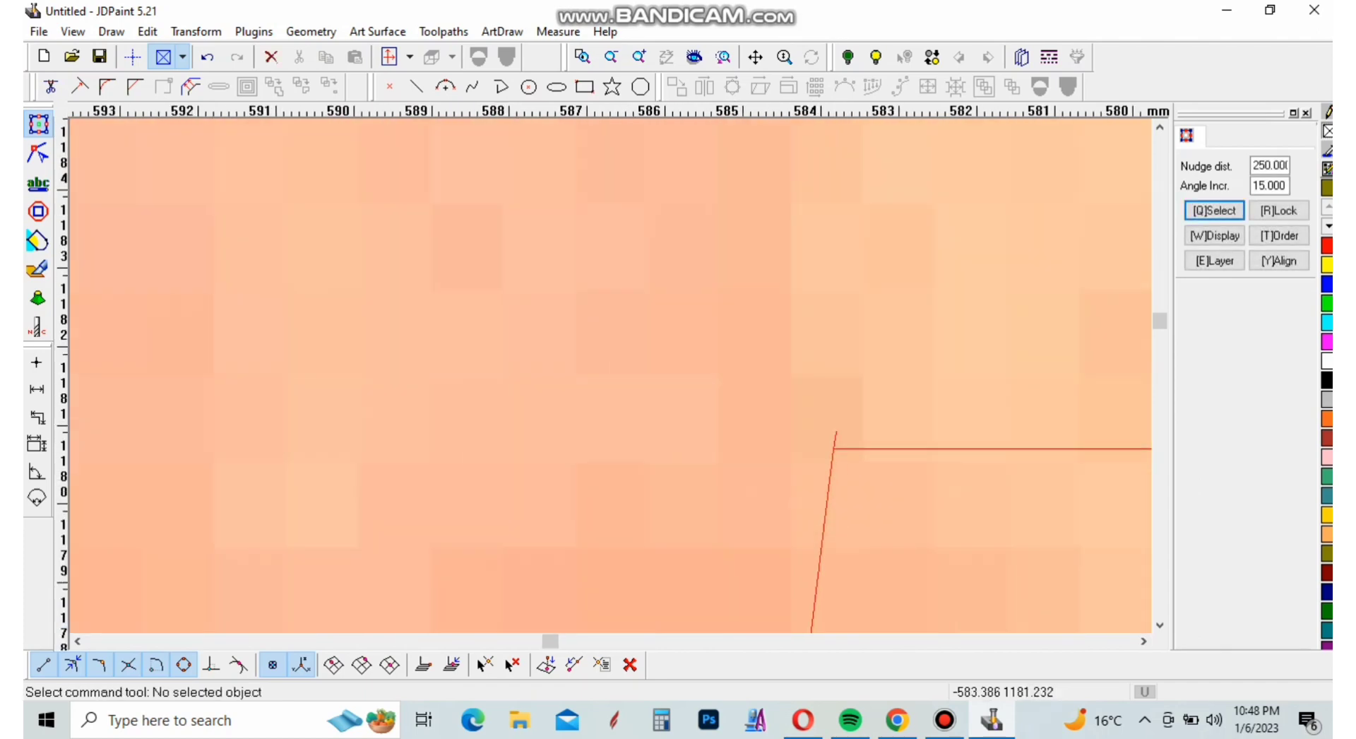
right_click(866, 399)
left_click(905, 412)
left_click(865, 448)
right_click(858, 445)
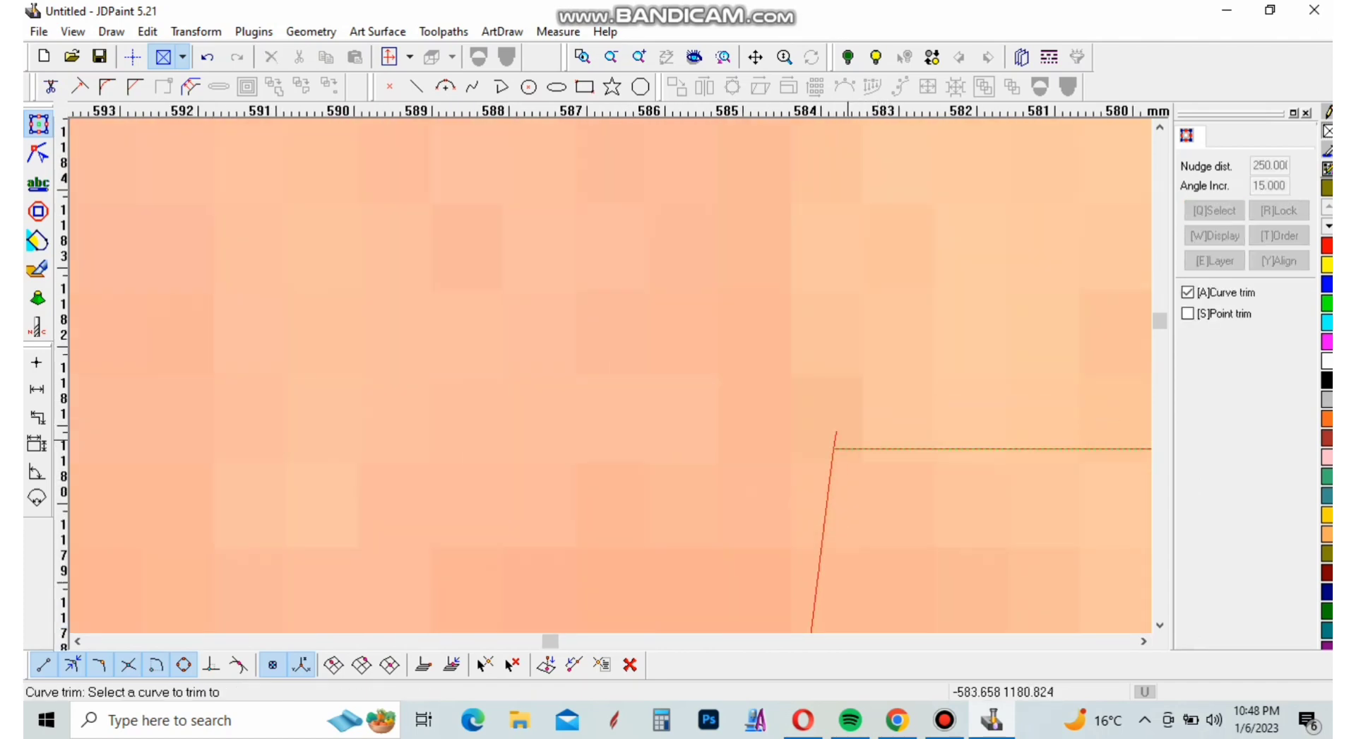
right_click(838, 435)
scroll(856, 452, "up", 6)
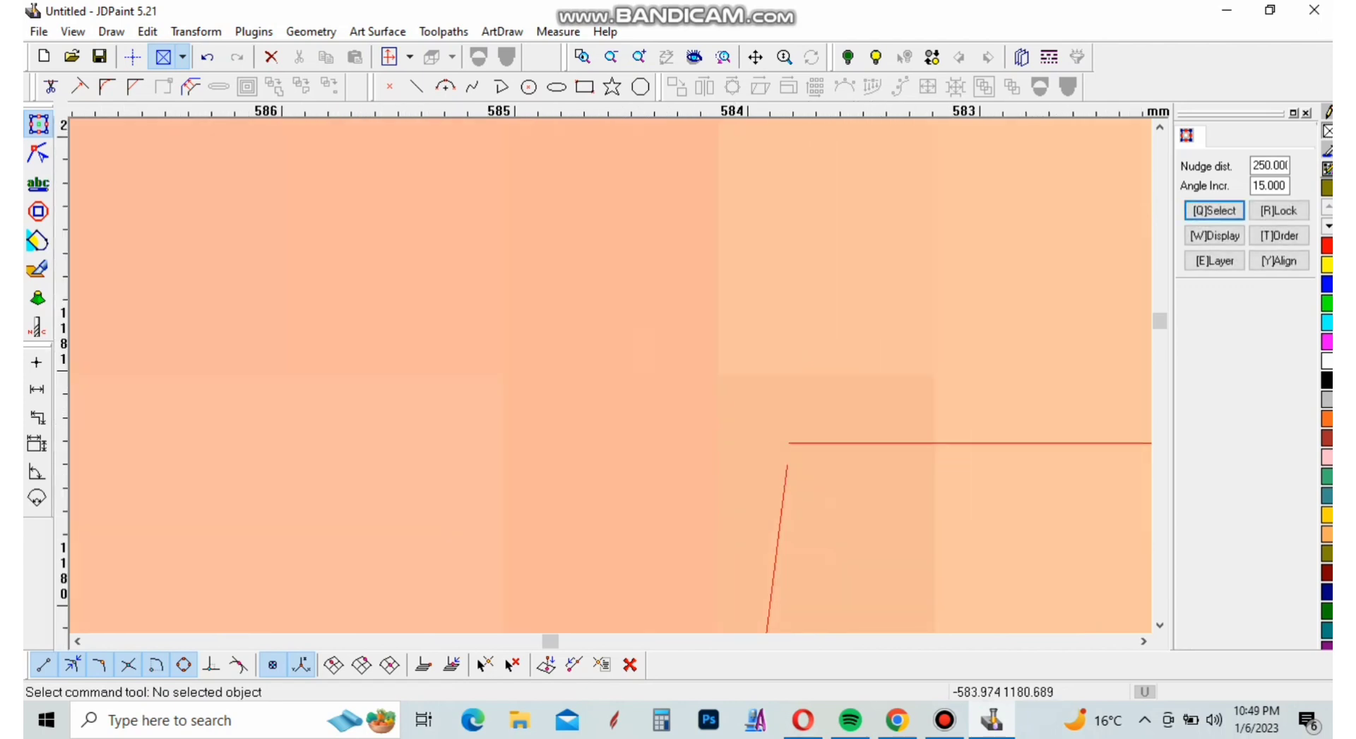
Try to join the inner frame's top line to the divider's bird-side edge with the Auto-join and Add line options
left_click(175, 306)
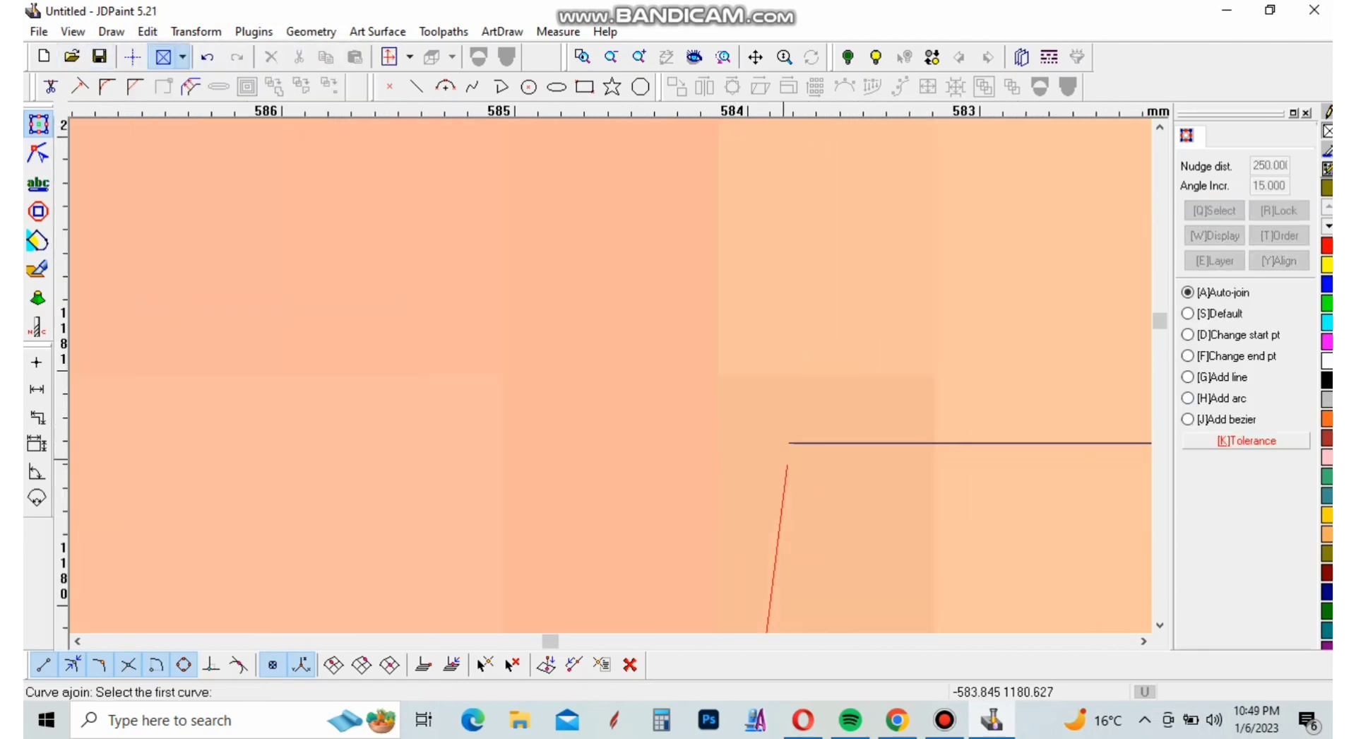
right_click(831, 444)
right_click(847, 386)
left_click(875, 397)
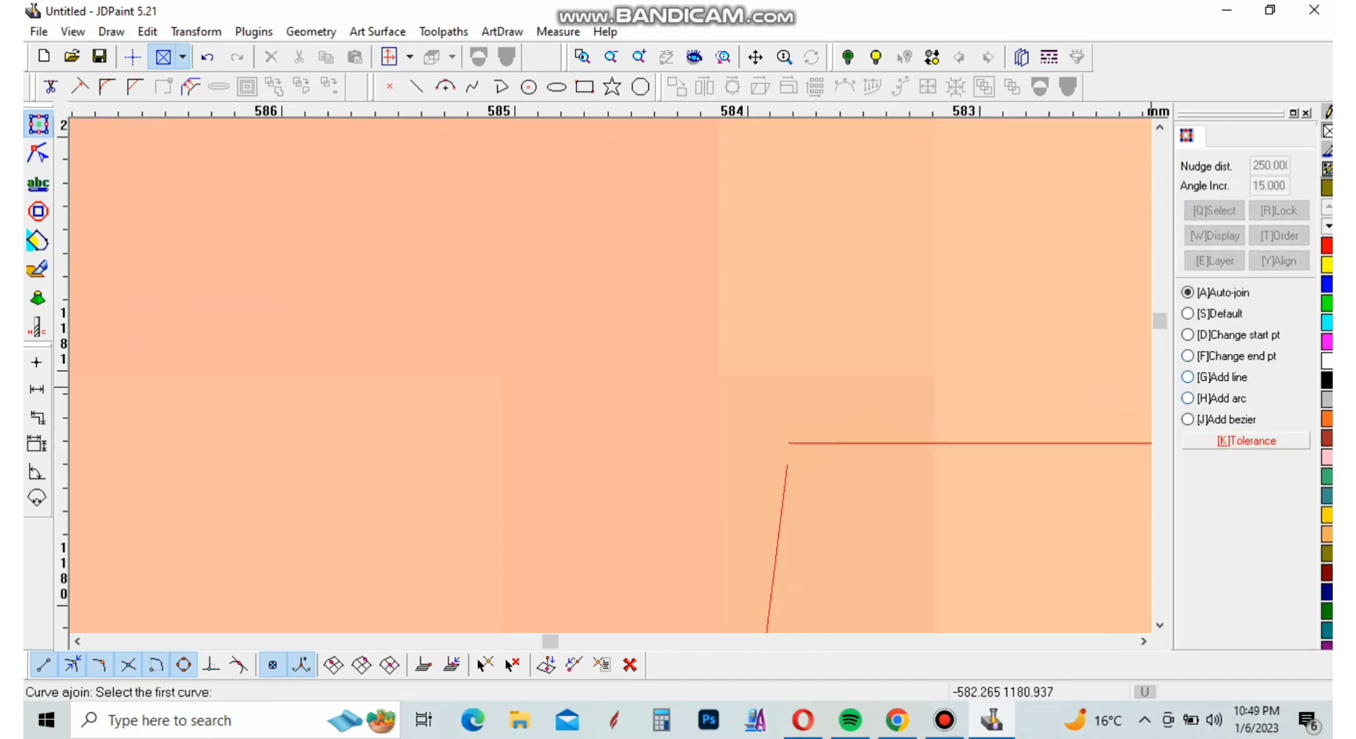
key("g")
left_click(835, 443)
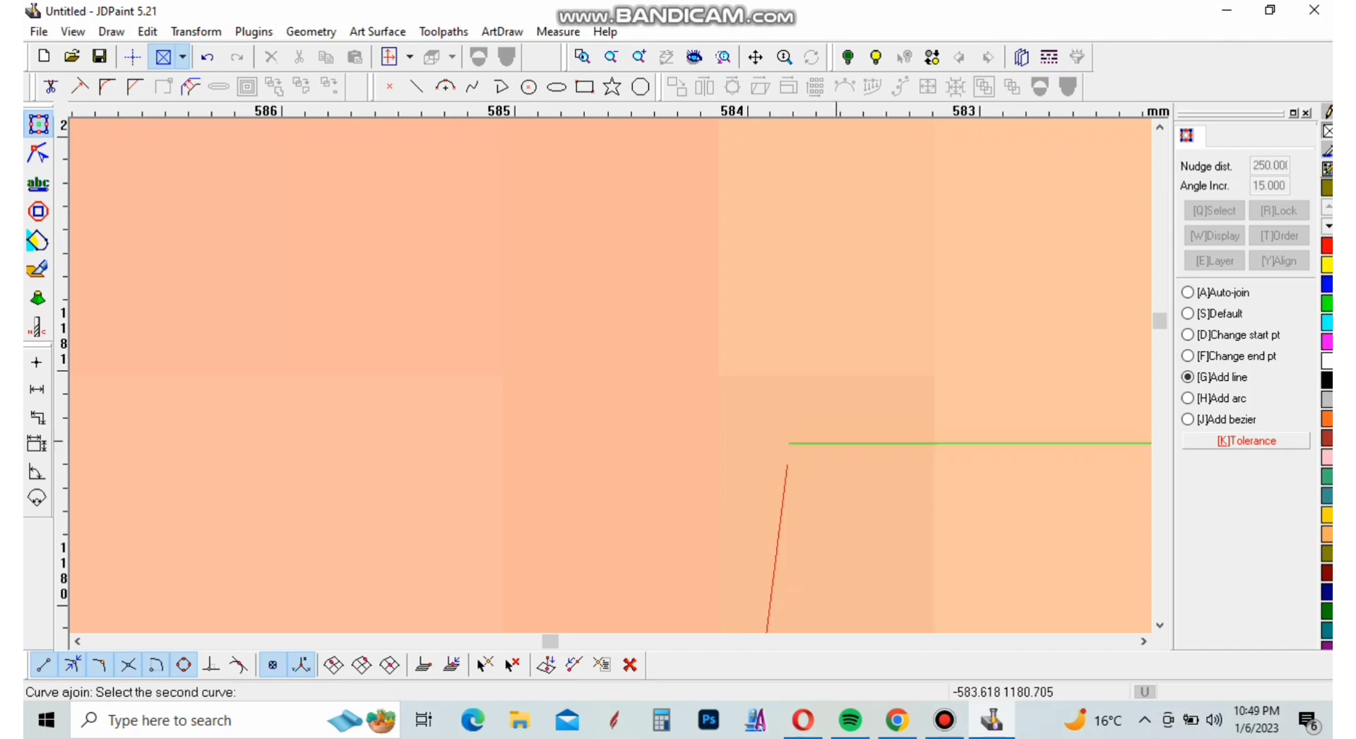
key("Escape")
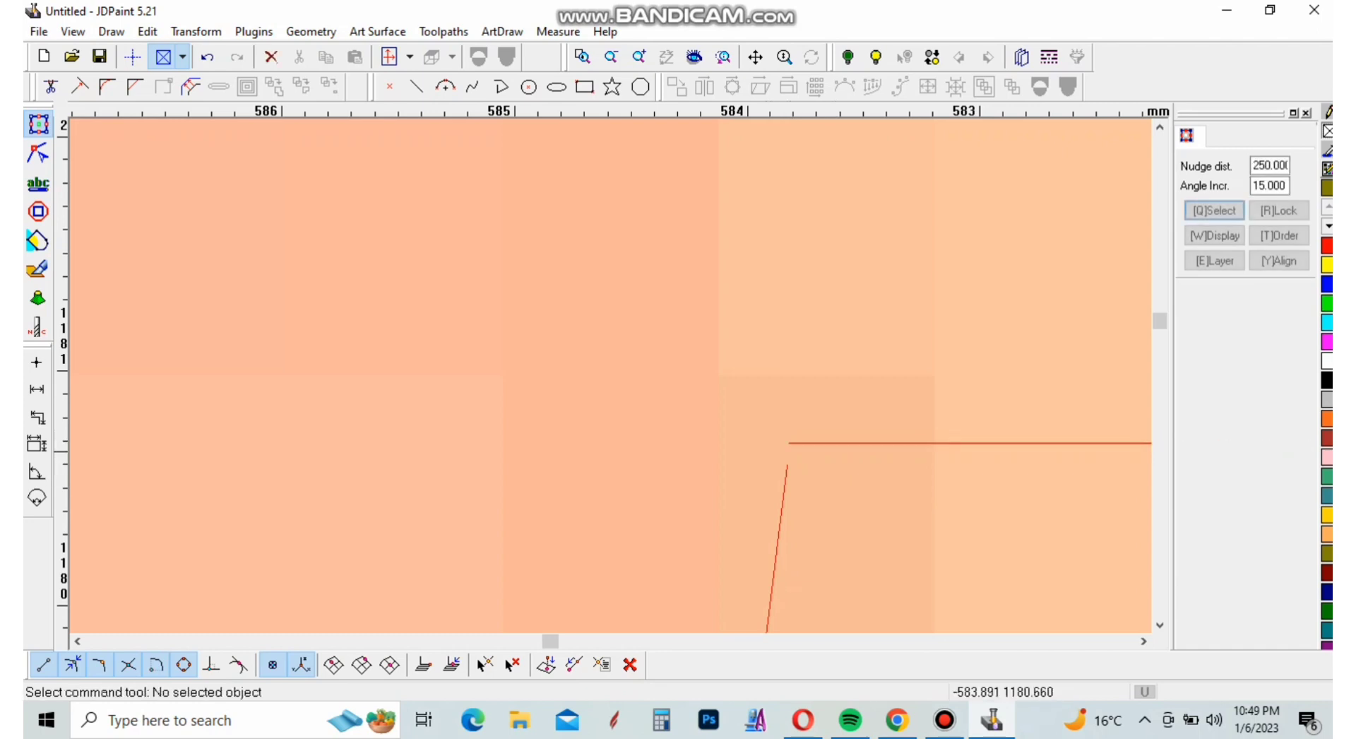
Draw a short spline bridging the gap between the divider's bird-side edge and the end of the top line
scroll(786, 452, "down", 1)
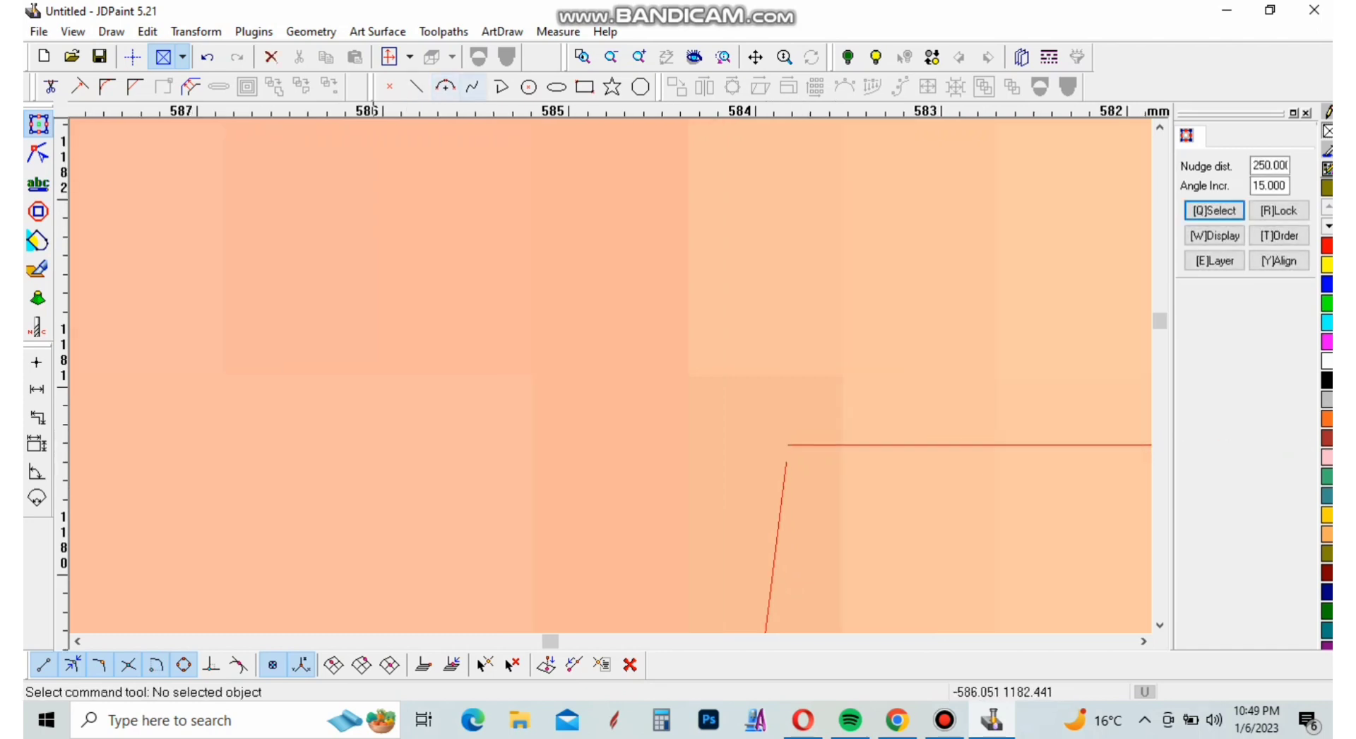
left_click(473, 86)
scroll(791, 446, "up", 2)
left_click(797, 447)
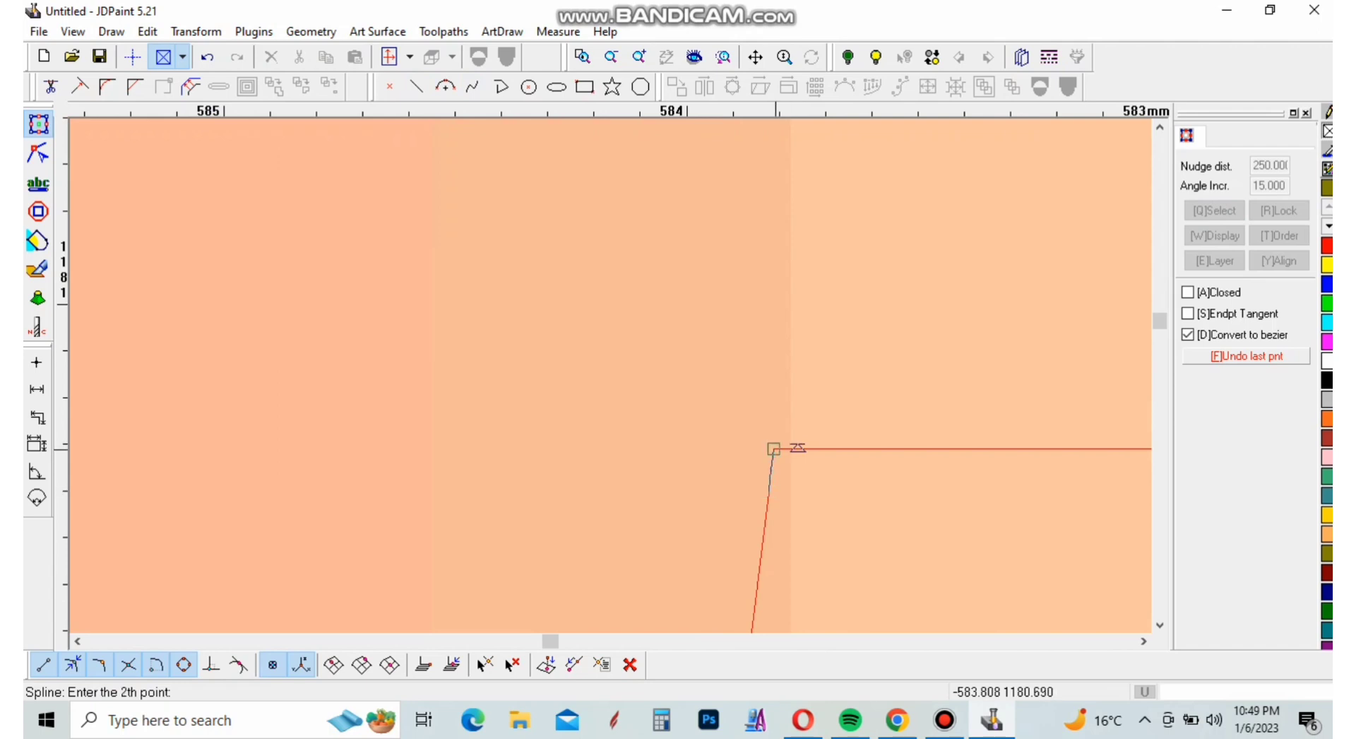
right_click(796, 447)
Join the short bridging spline with the inner frame's top line and the divider's bird-side edge, using the Add line option
right_click(789, 448)
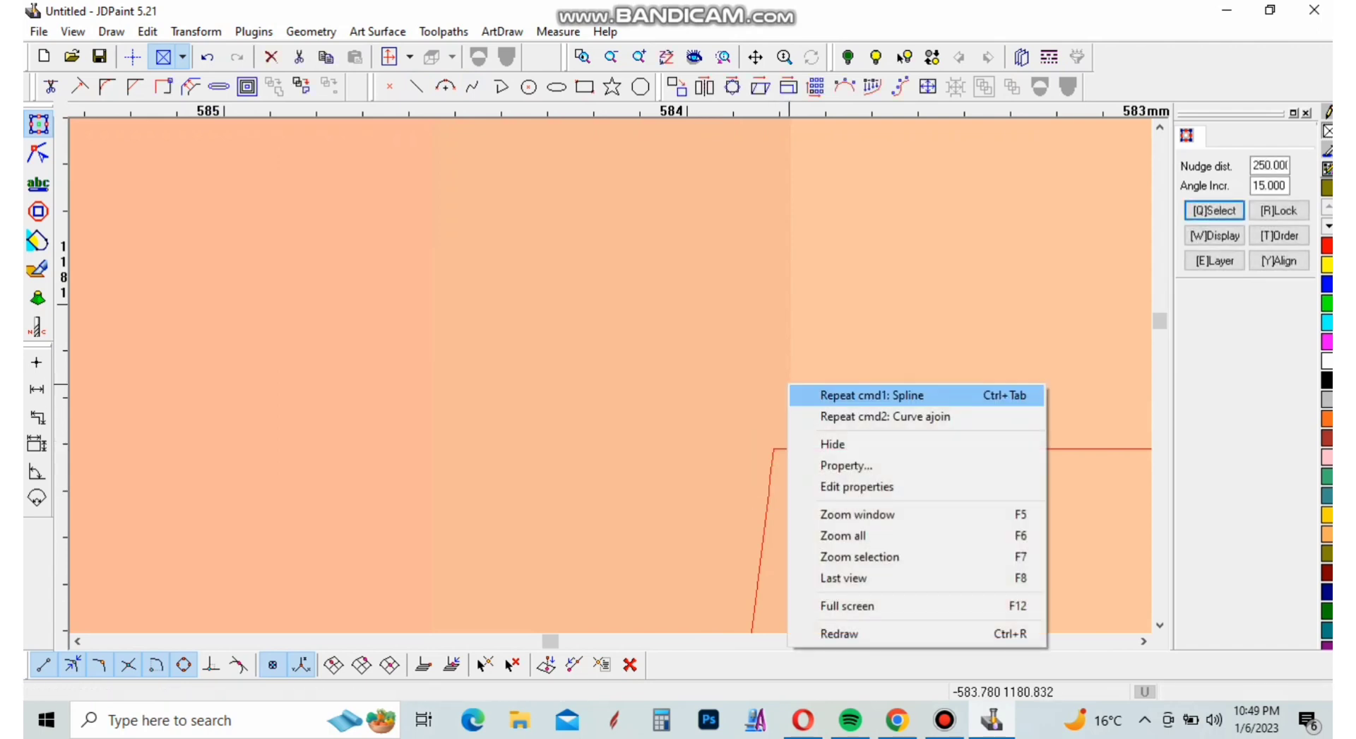
left_click(883, 416)
left_click(784, 472)
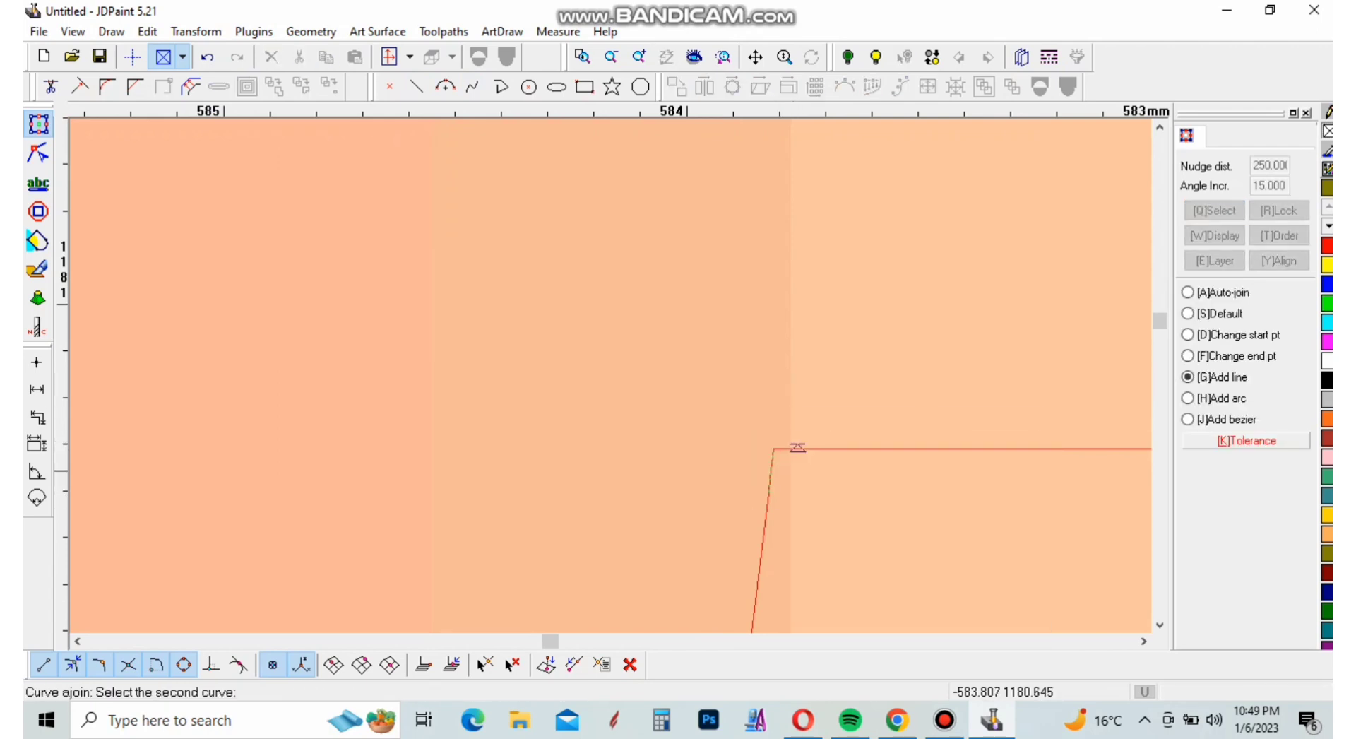
left_click(797, 447)
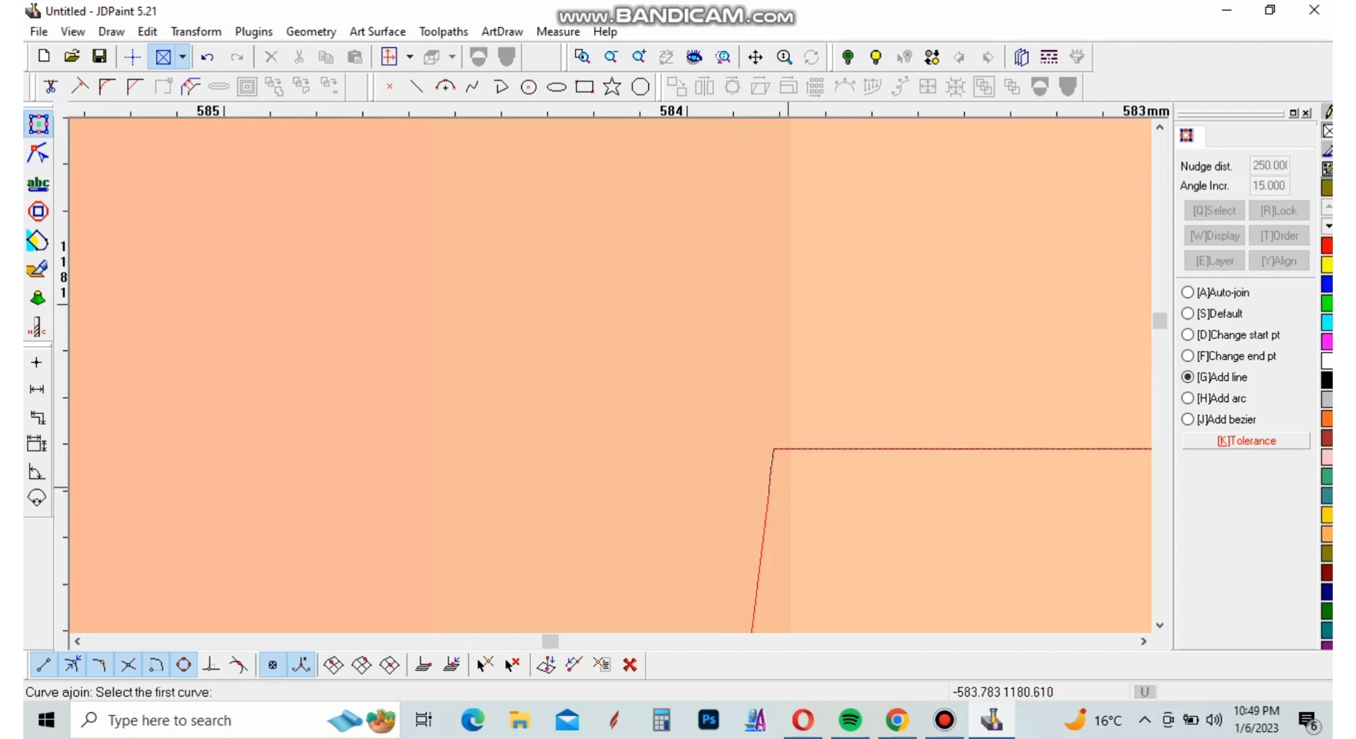
key("Escape")
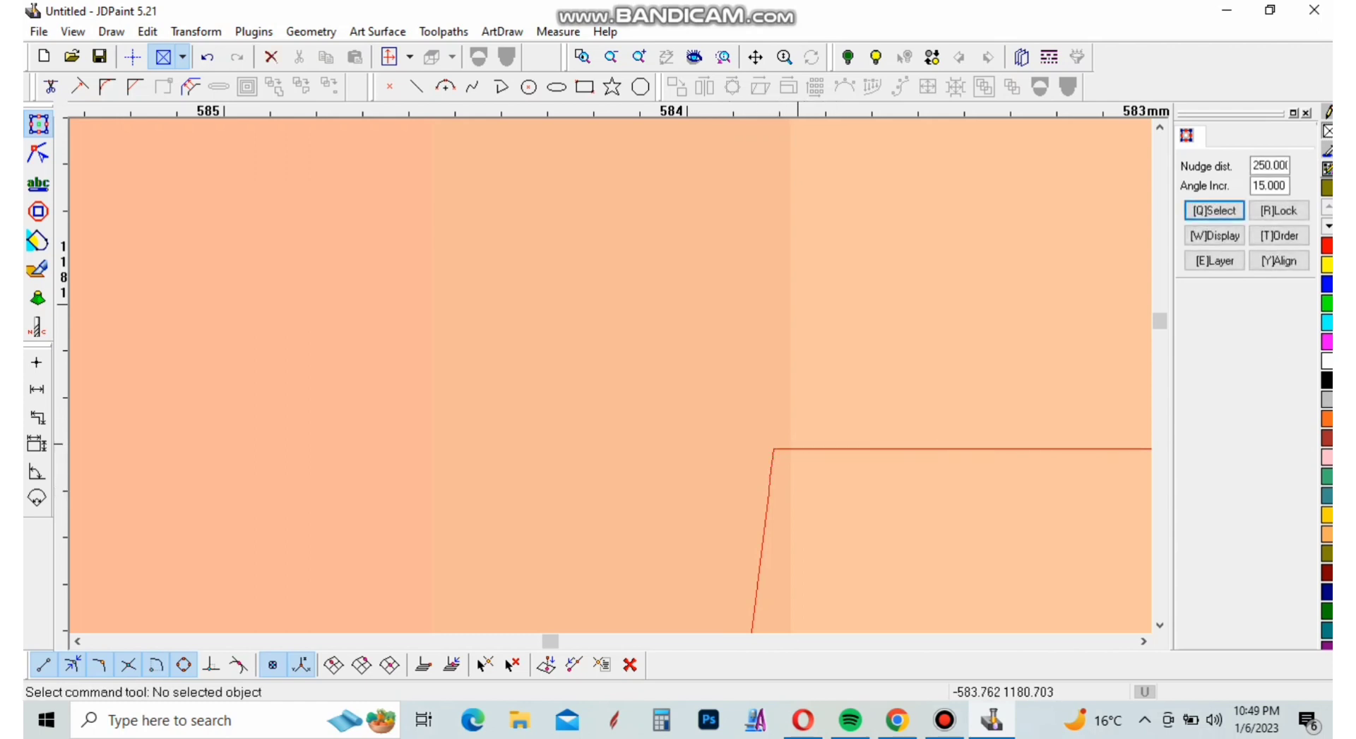
right_click(781, 387)
left_click(819, 397)
left_click(771, 479)
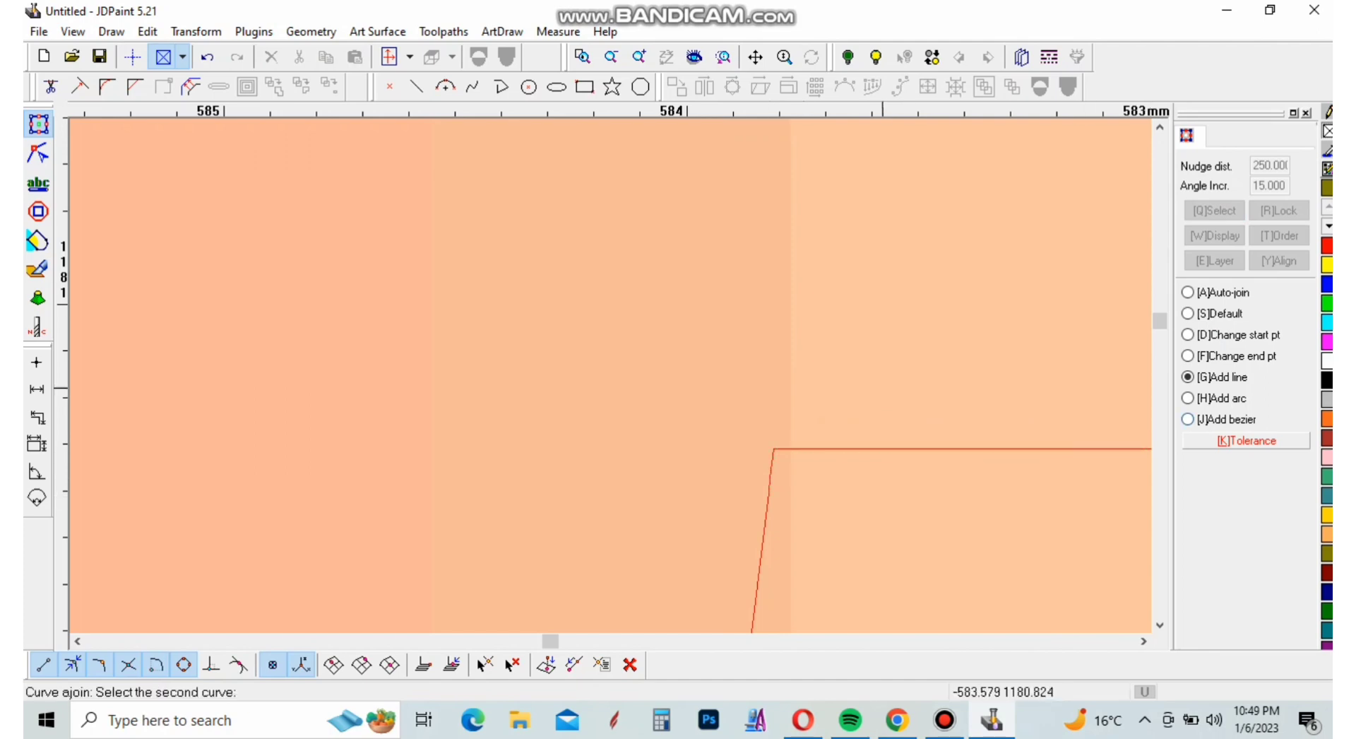
right_click(877, 381)
Move the door image horizontally off the traced vectors into the empty space beside them
scroll(877, 380, "down", 12)
scroll(883, 528, "down", 8)
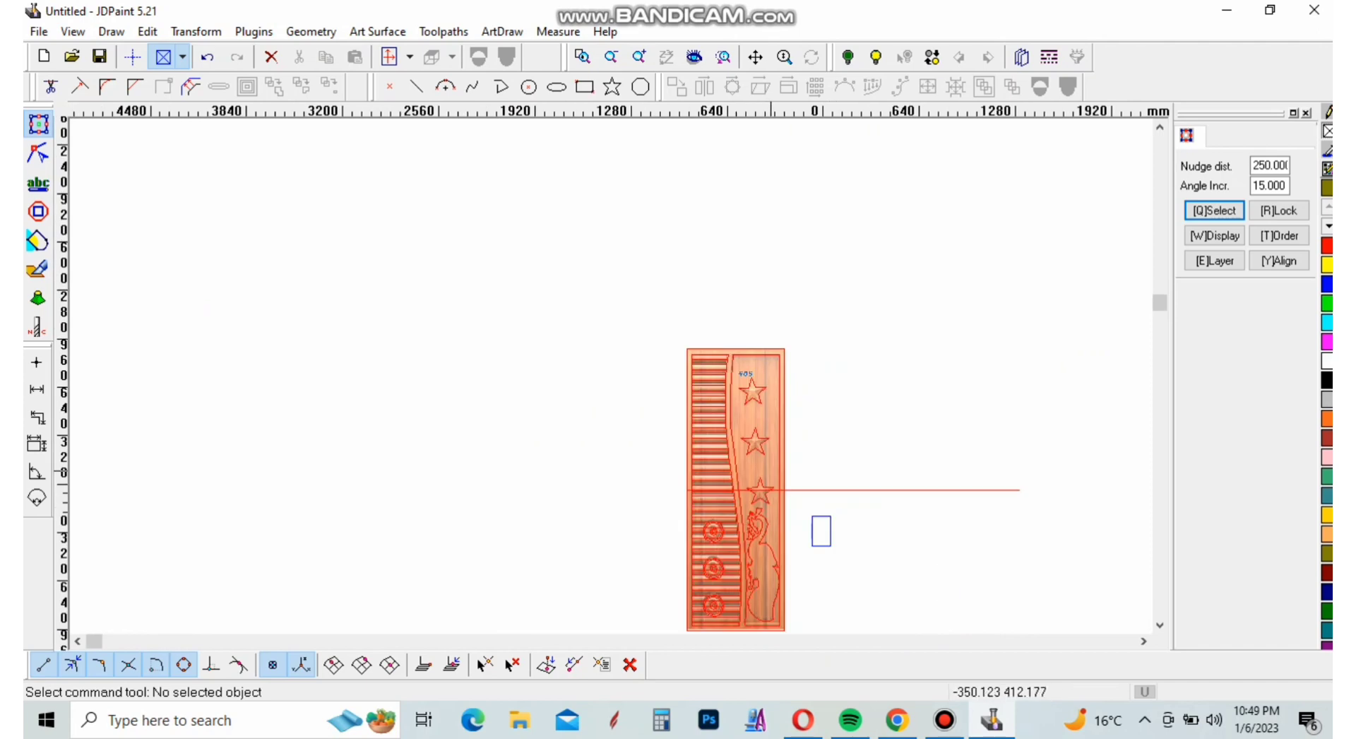
left_click(767, 471)
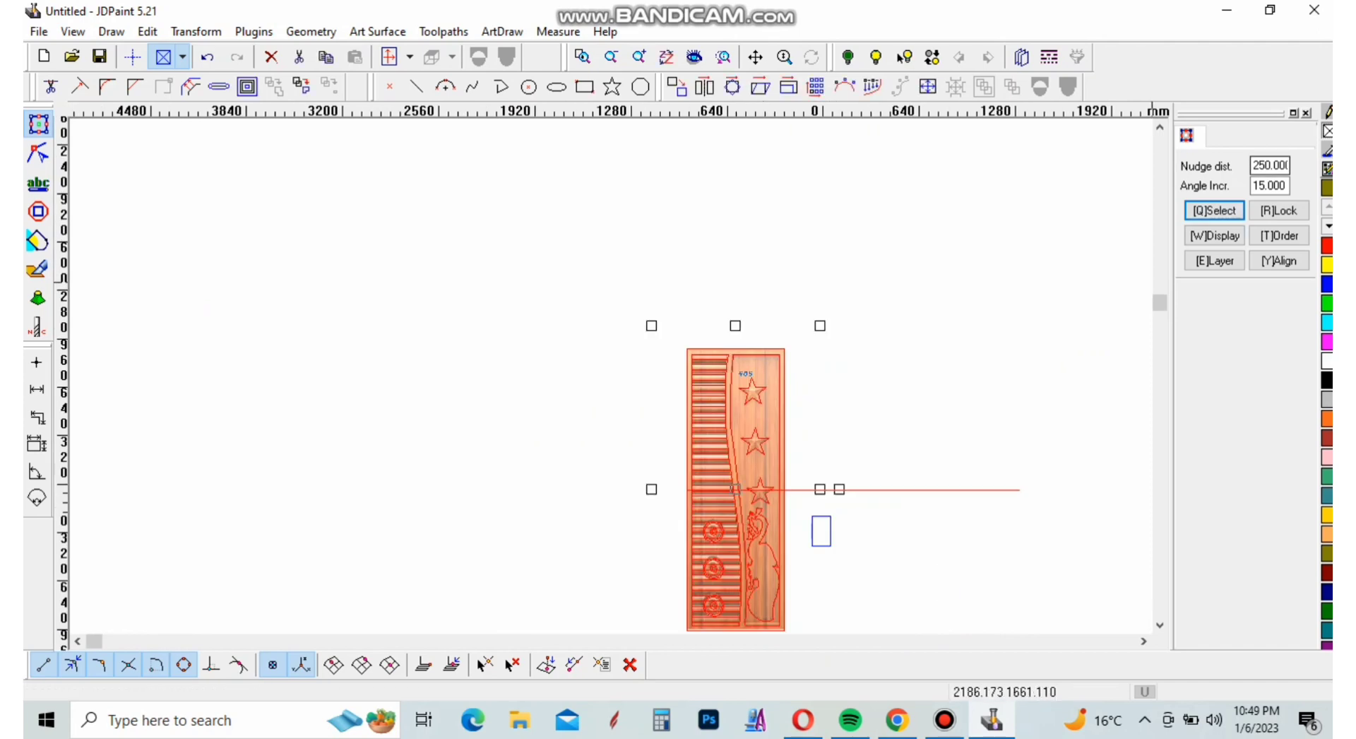
left_click_drag(839, 488, 1028, 489)
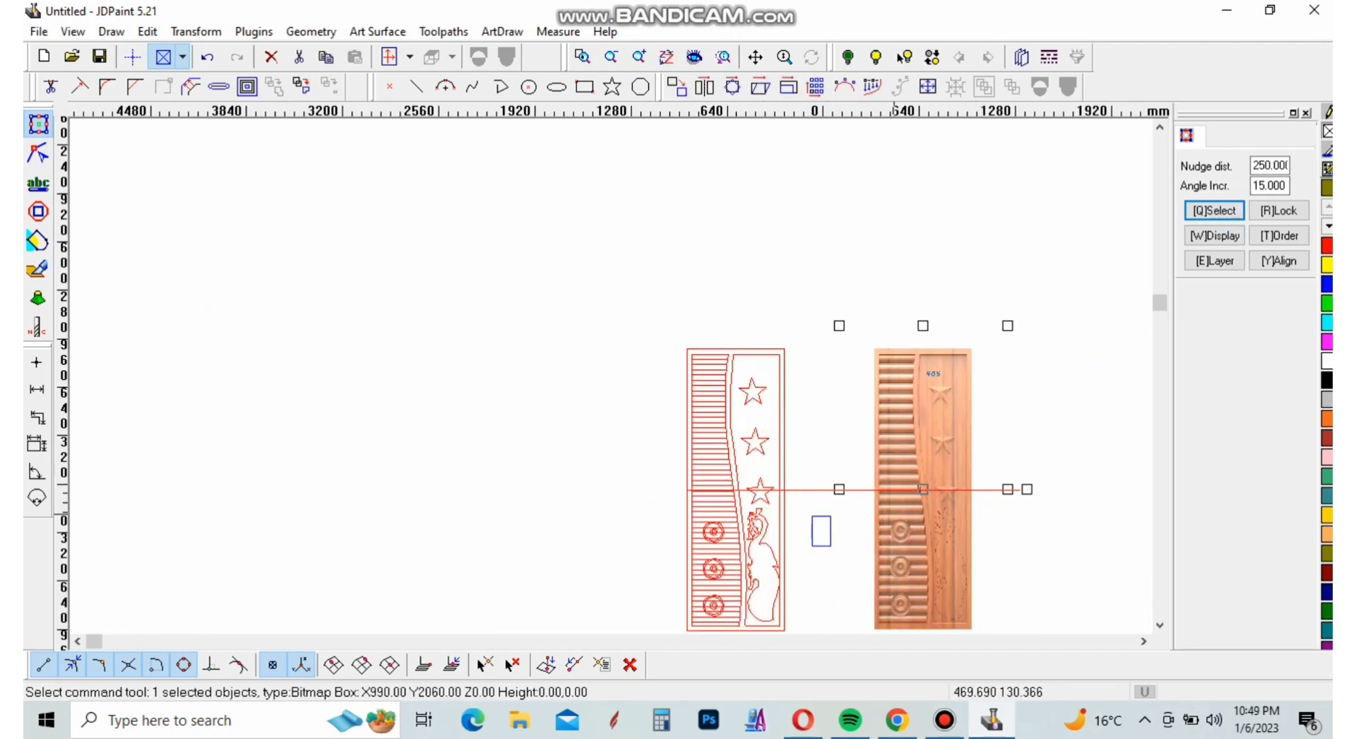
Delete the long horizontal construction line crossing the door and extending beyond its frame
scroll(752, 459, "up", 3)
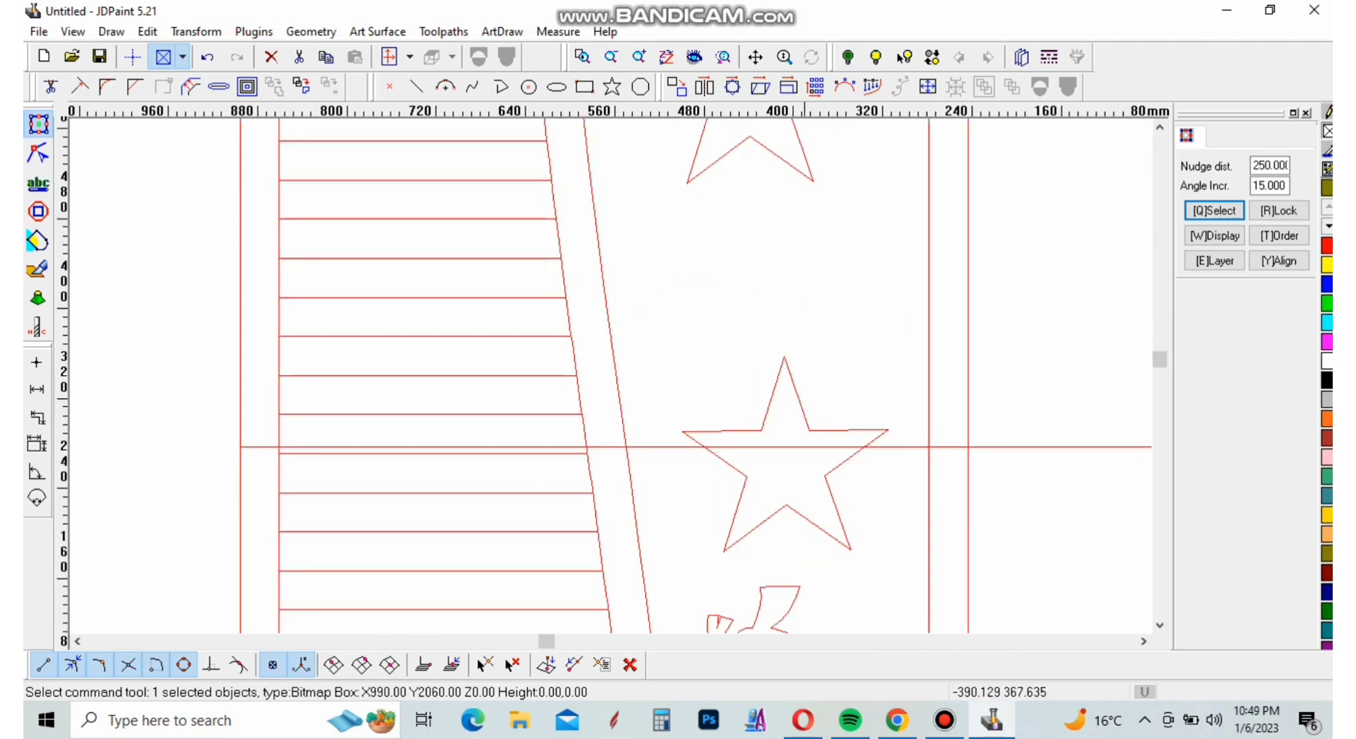
scroll(1035, 370, "down", 3)
left_click(1035, 371)
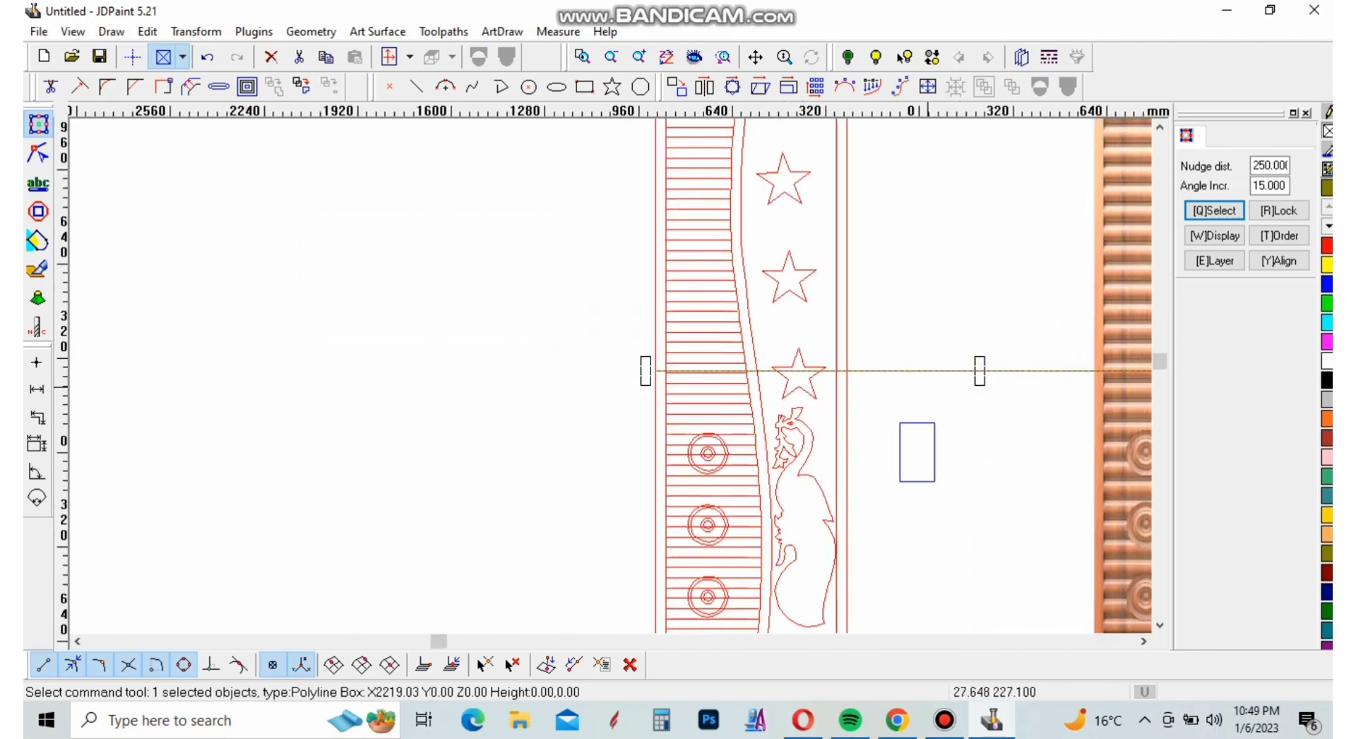
left_click(271, 57)
scroll(715, 448, "down", 3)
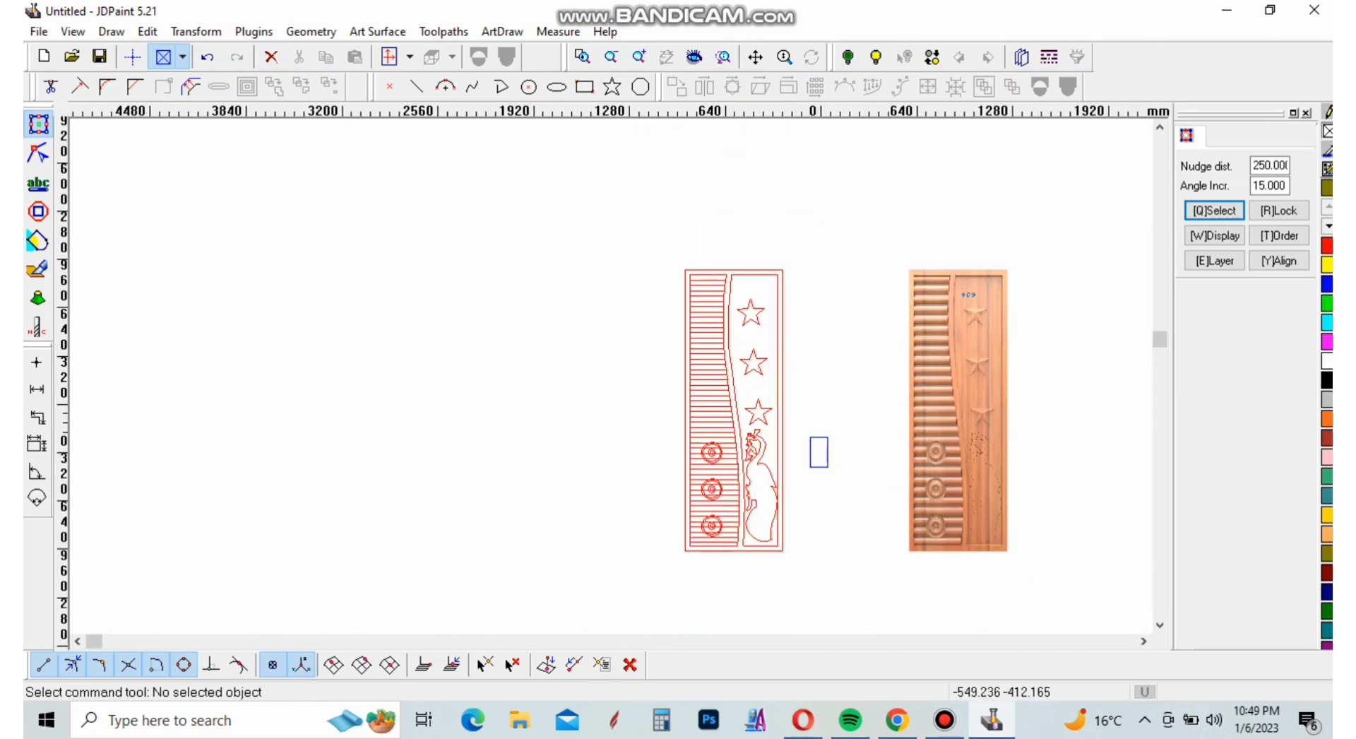
Curve-trim the slat lines inside the lowest medallion, using the outer circles of all three medallions as trimming boundaries
scroll(740, 427, "up", 6)
scroll(741, 395, "down", 2)
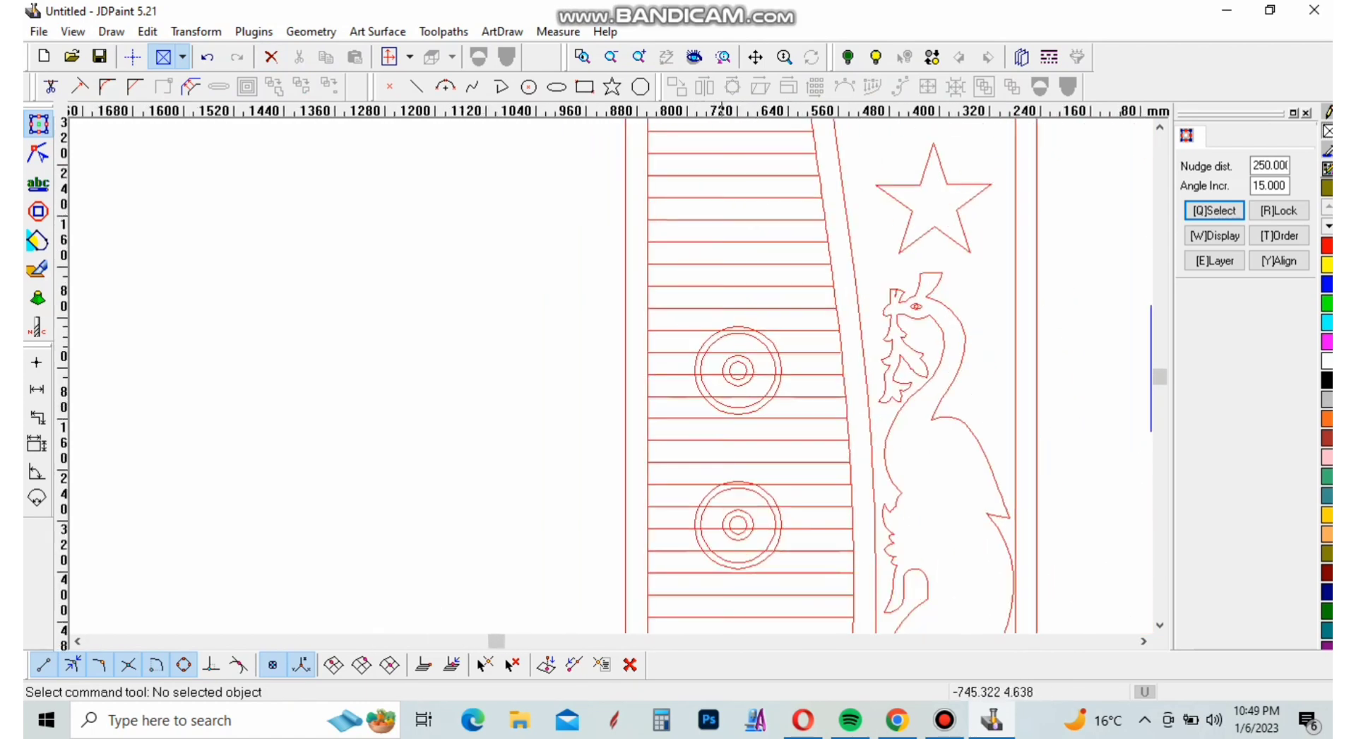
scroll(741, 395, "up", 4)
left_click(51, 86)
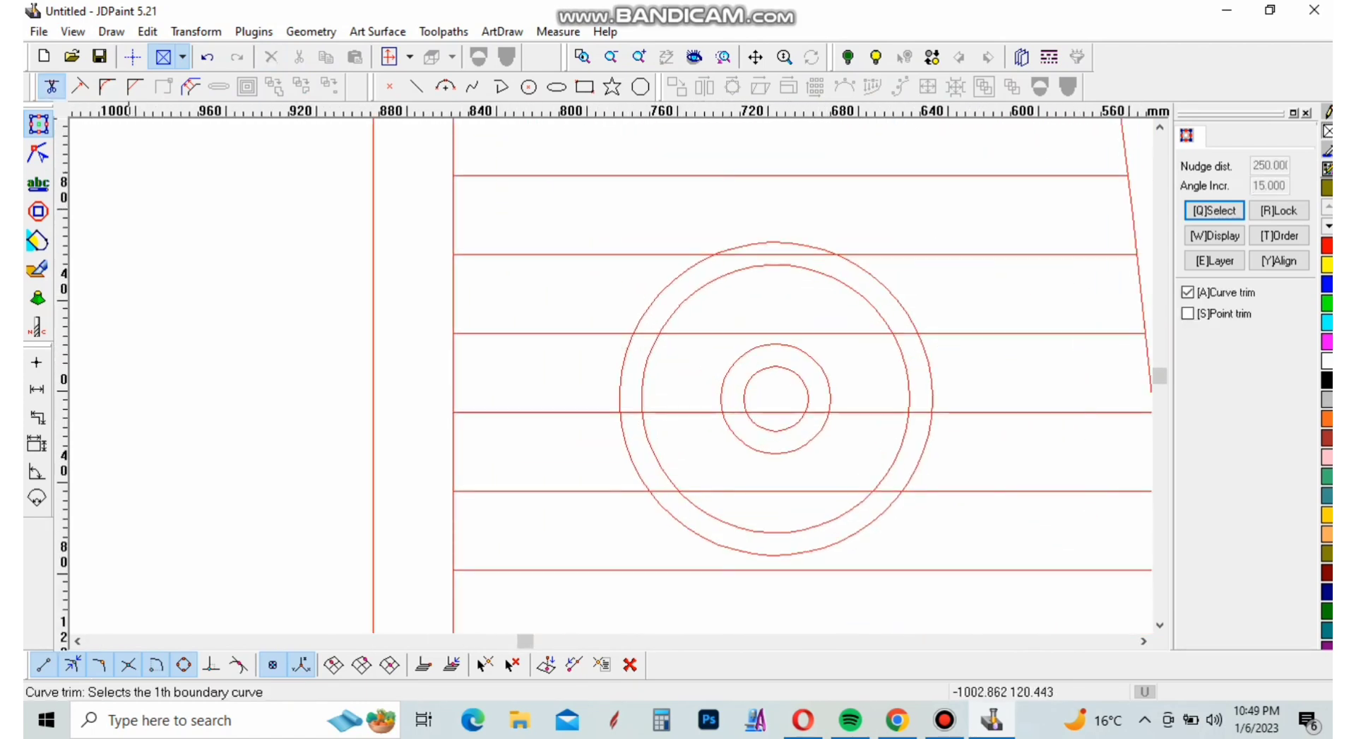
left_click(622, 368)
scroll(622, 339, "down", 2)
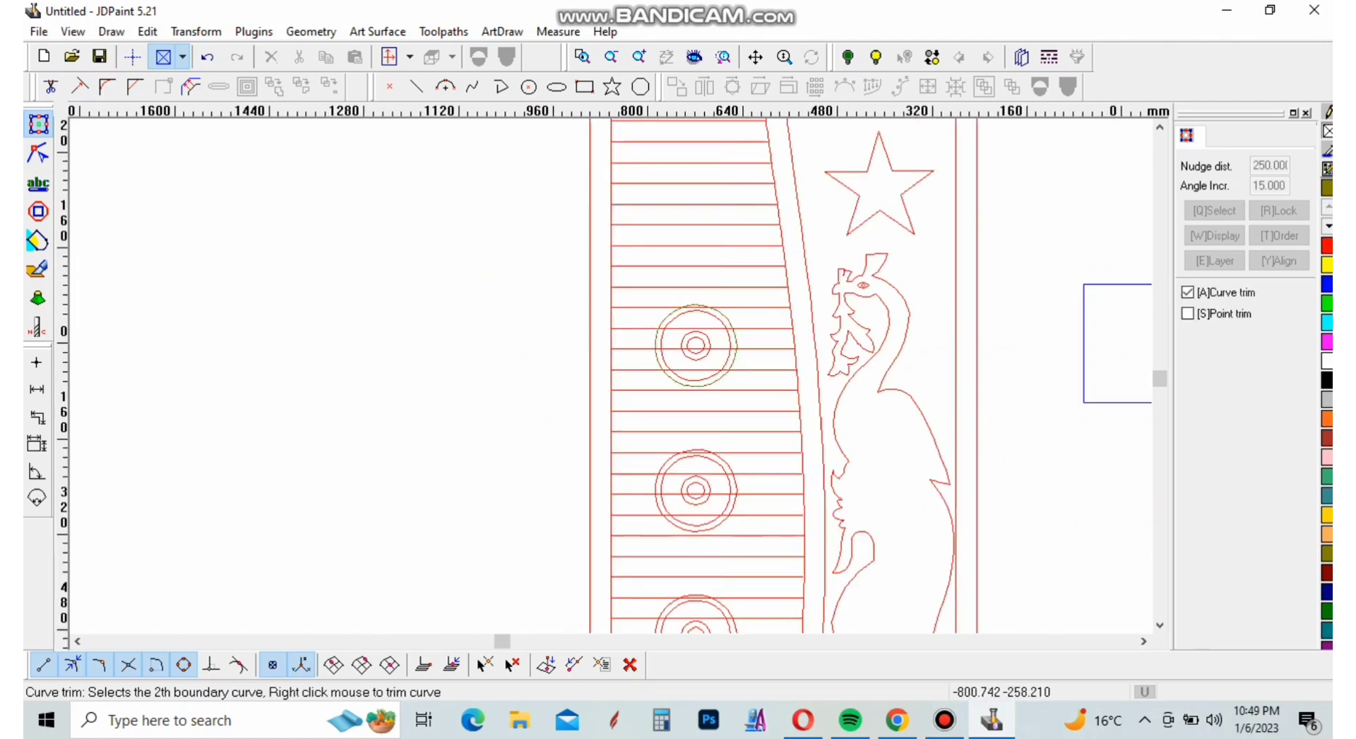
scroll(672, 498, "up", 2)
left_click(672, 498)
scroll(671, 374, "down", 6)
scroll(684, 499, "up", 7)
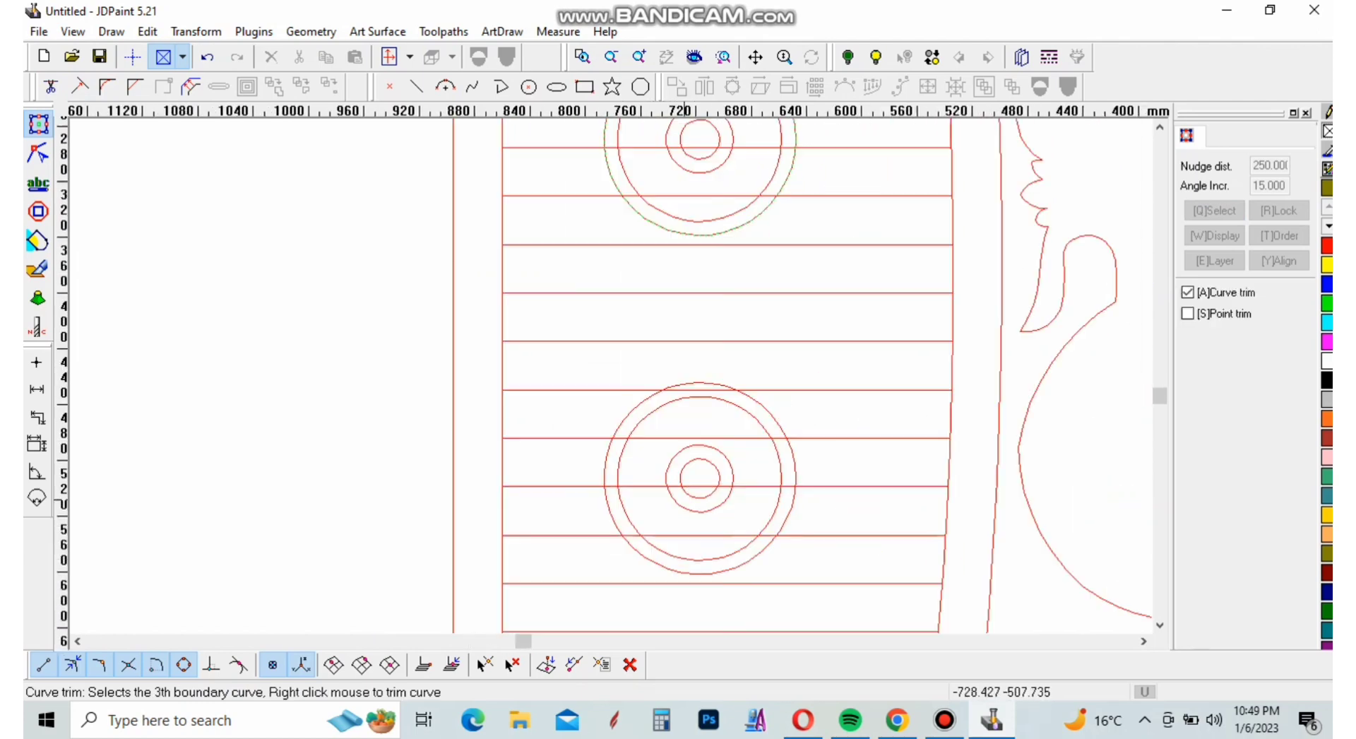
left_click(616, 527)
right_click(656, 510)
left_click(656, 487)
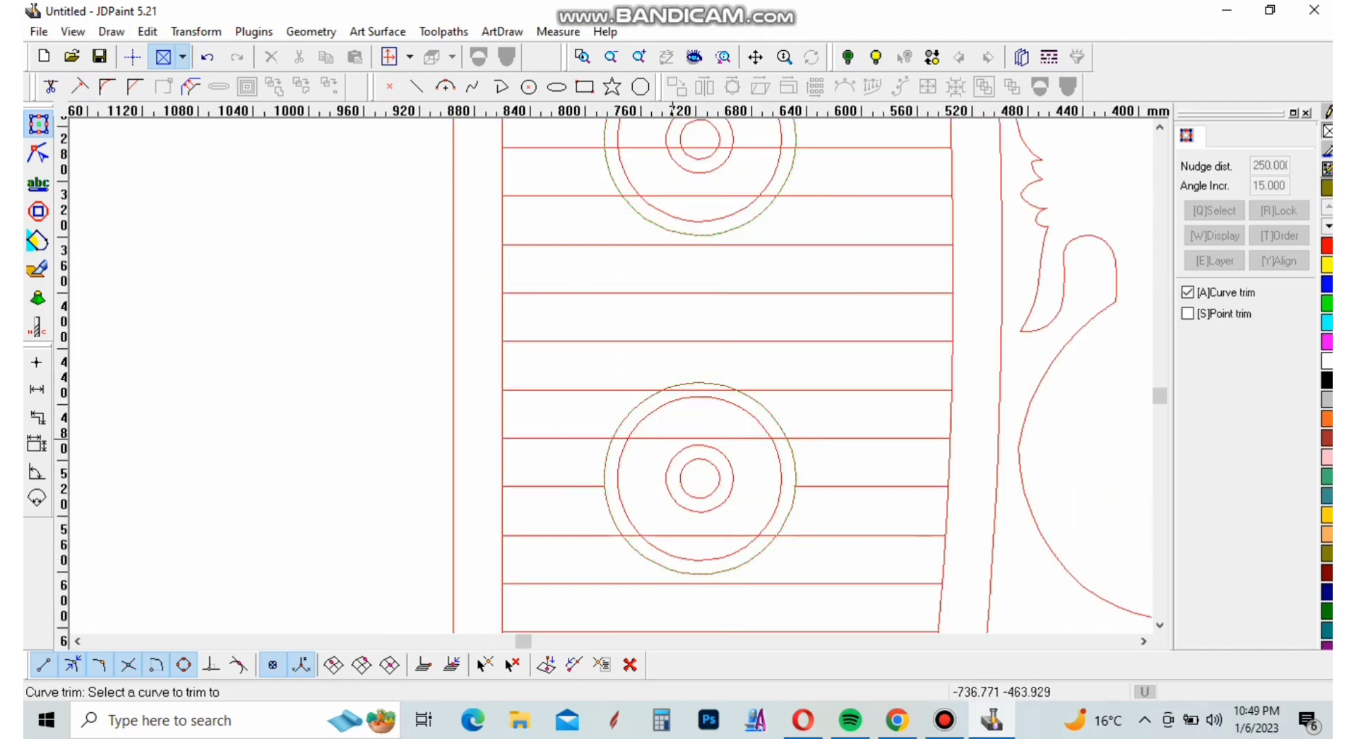
left_click(669, 438)
left_click(692, 395)
left_click(697, 537)
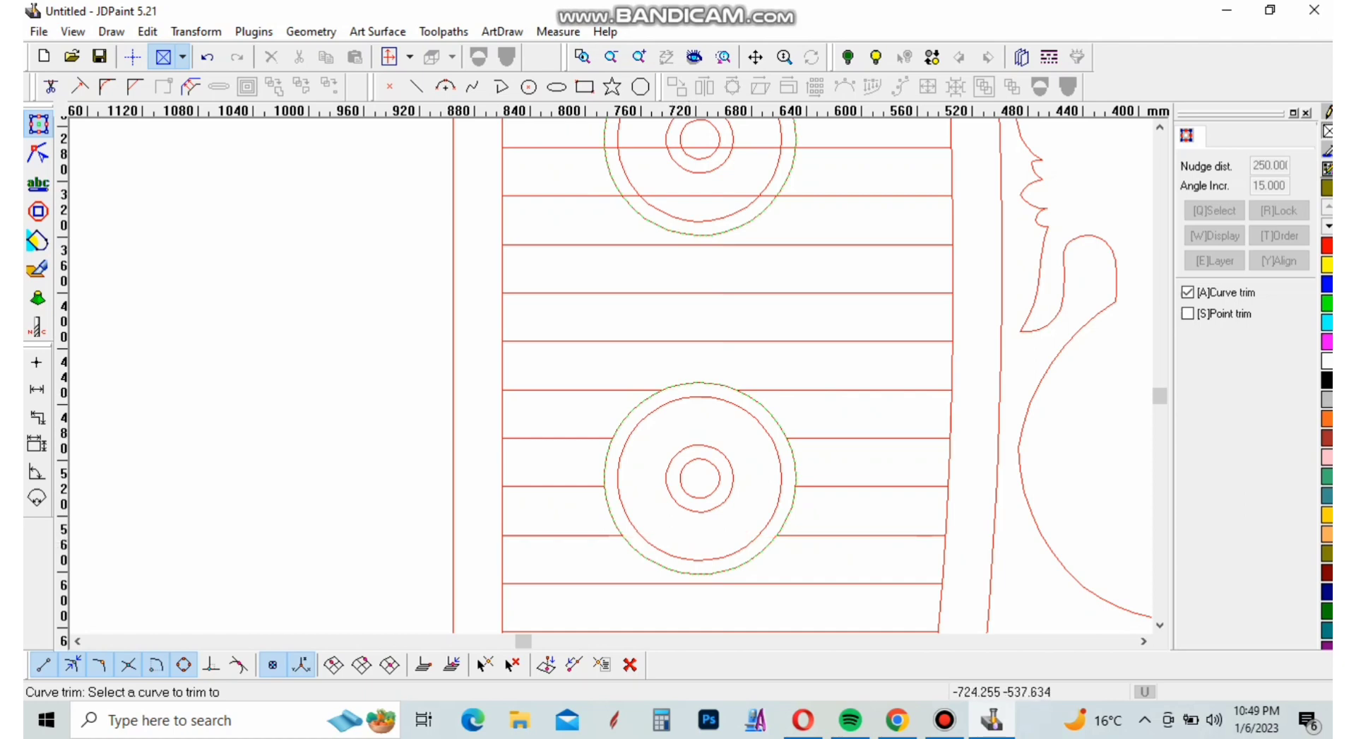
Trim away the slat line segments inside the middle medallion's outer circle
scroll(697, 598, "down", 2)
scroll(692, 363, "up", 2)
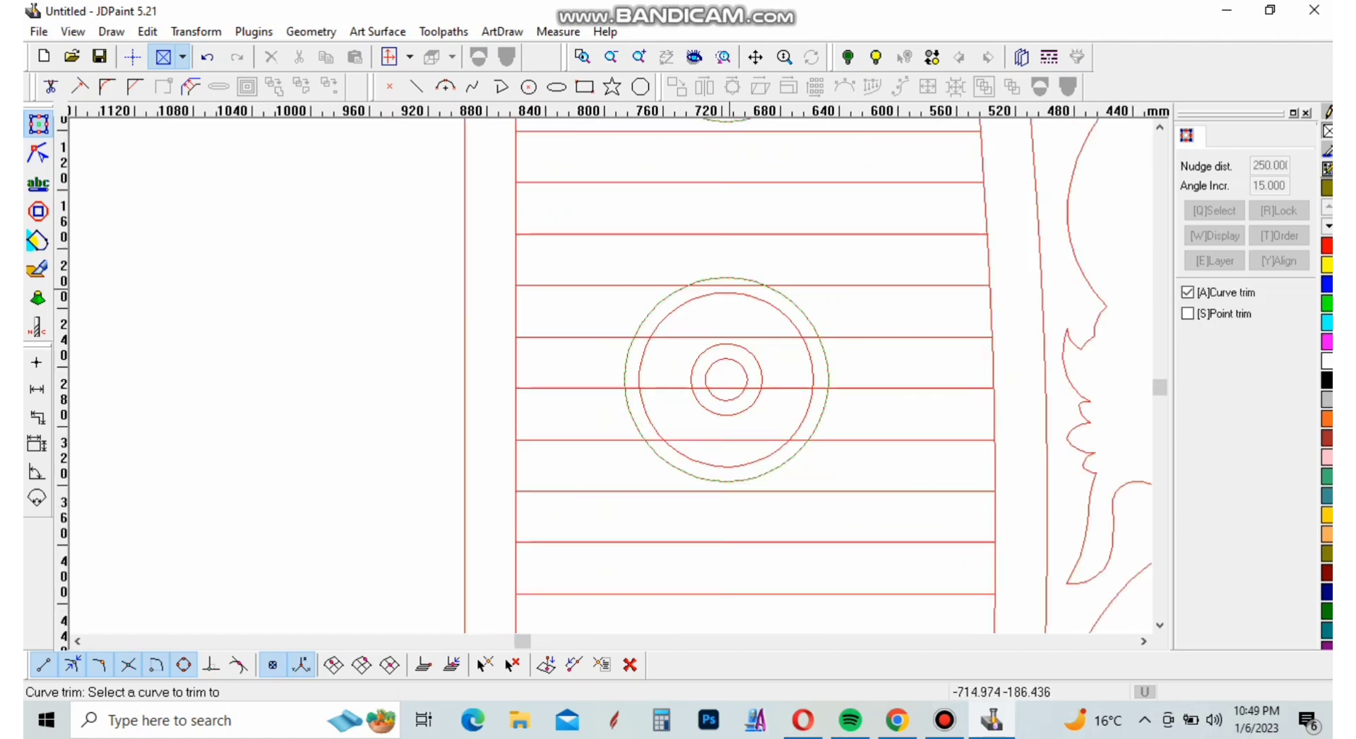
left_click(721, 337)
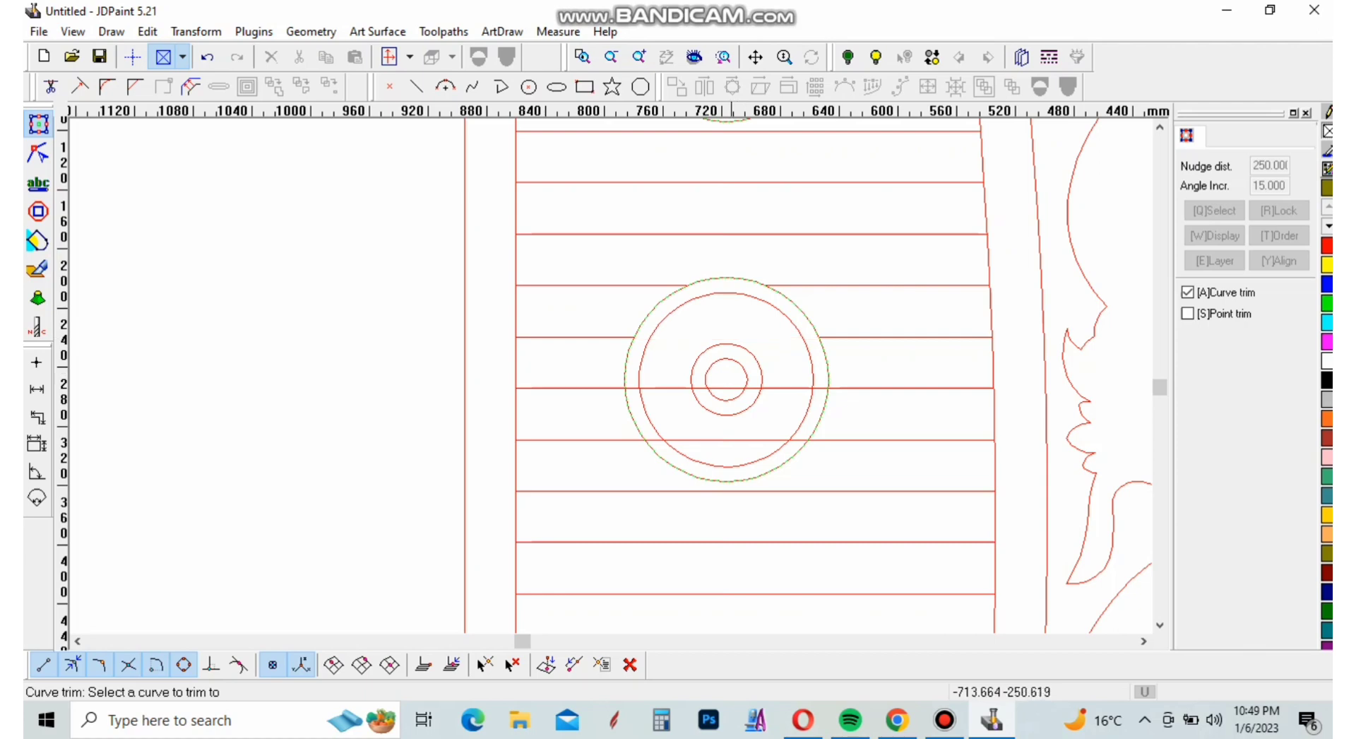
left_click(722, 388)
left_click(730, 441)
Trim away the slat line segments inside the uppermost medallion's outer circle and finish the Curve trim
scroll(739, 589, "down", 2)
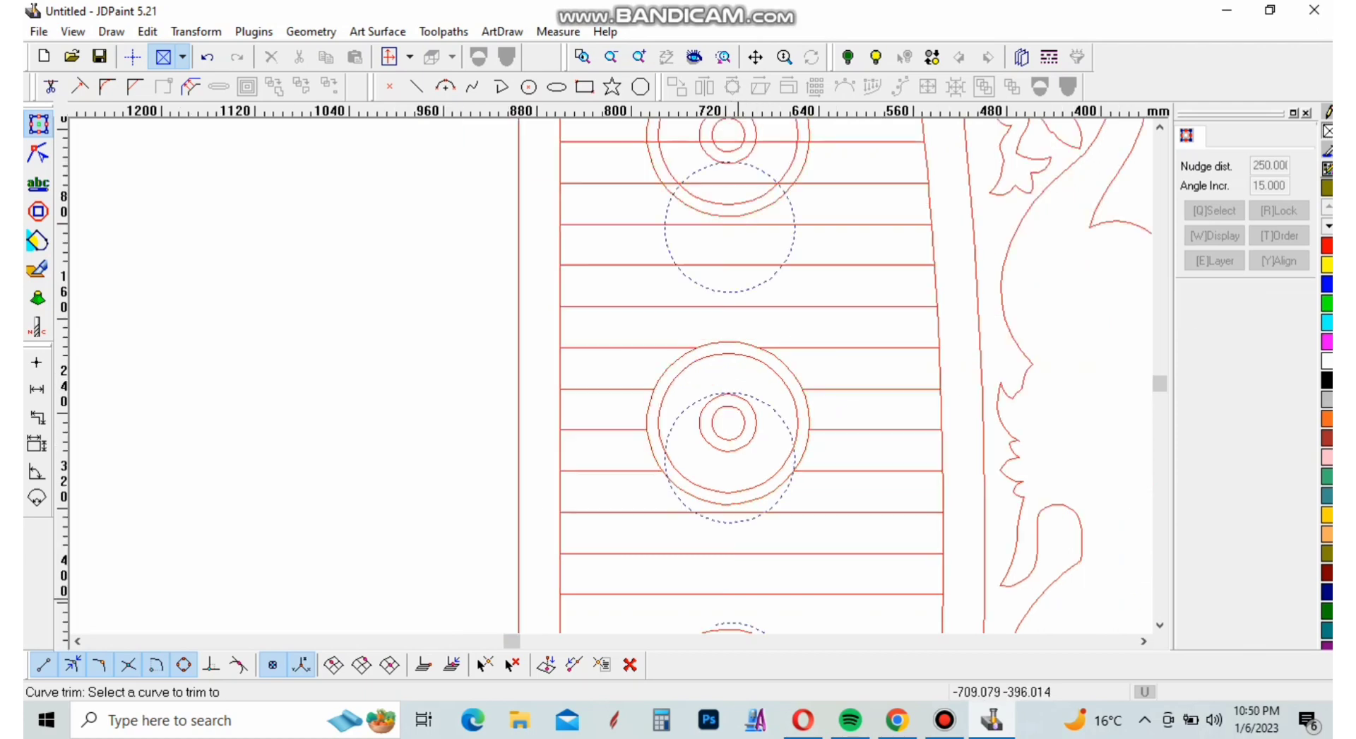
scroll(730, 179, "up", 4)
left_click(729, 146)
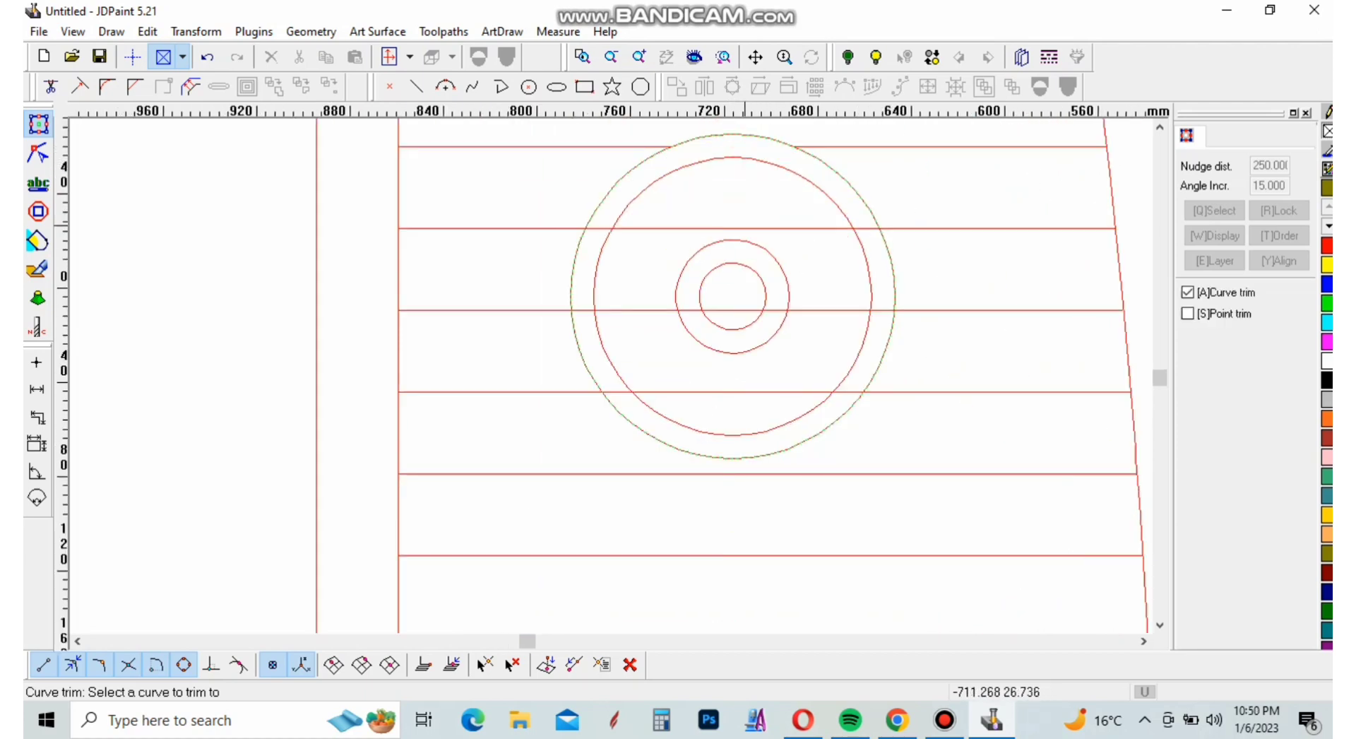
left_click(750, 228)
left_click(790, 310)
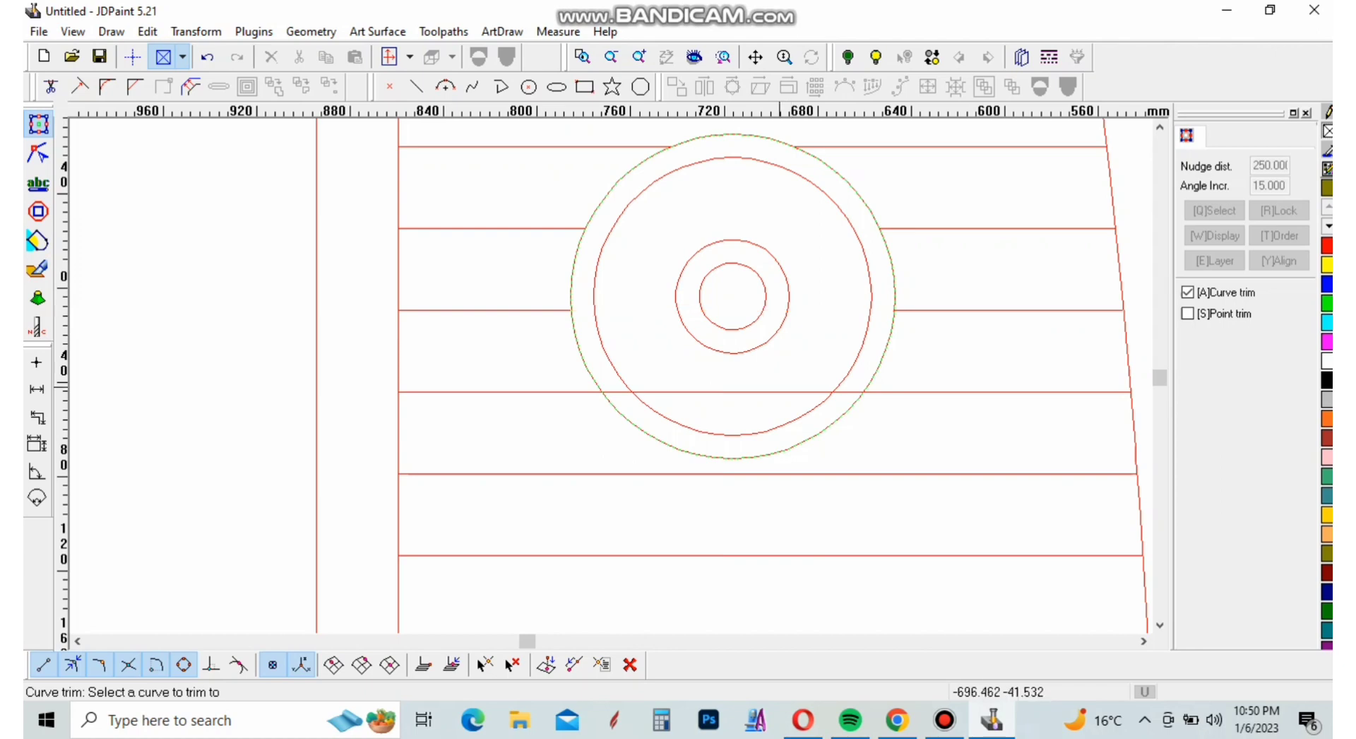
left_click(780, 392)
right_click(762, 385)
Examine the trimmed medallions, slat ends, divider and frame corners across the whole door drawing
scroll(716, 422, "down", 10)
scroll(714, 438, "up", 5)
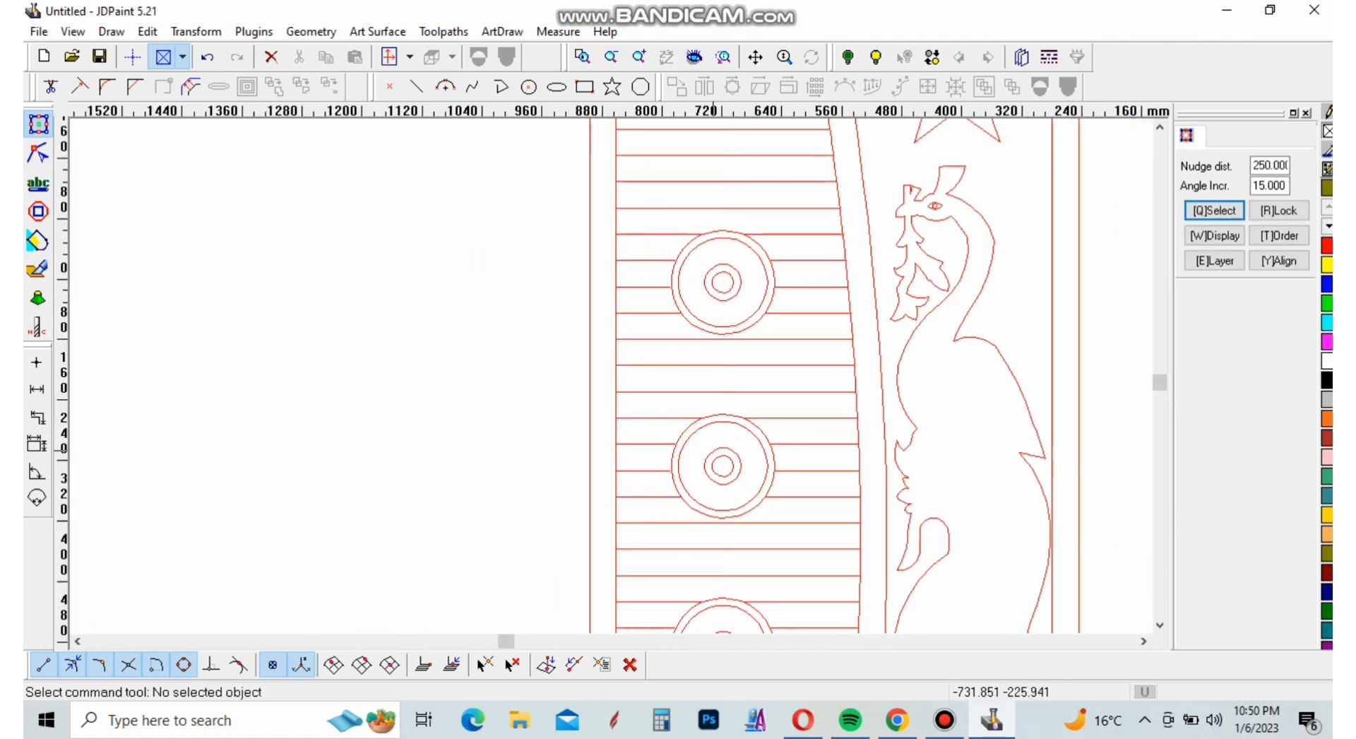
scroll(717, 483, "up", 1)
scroll(718, 473, "down", 5)
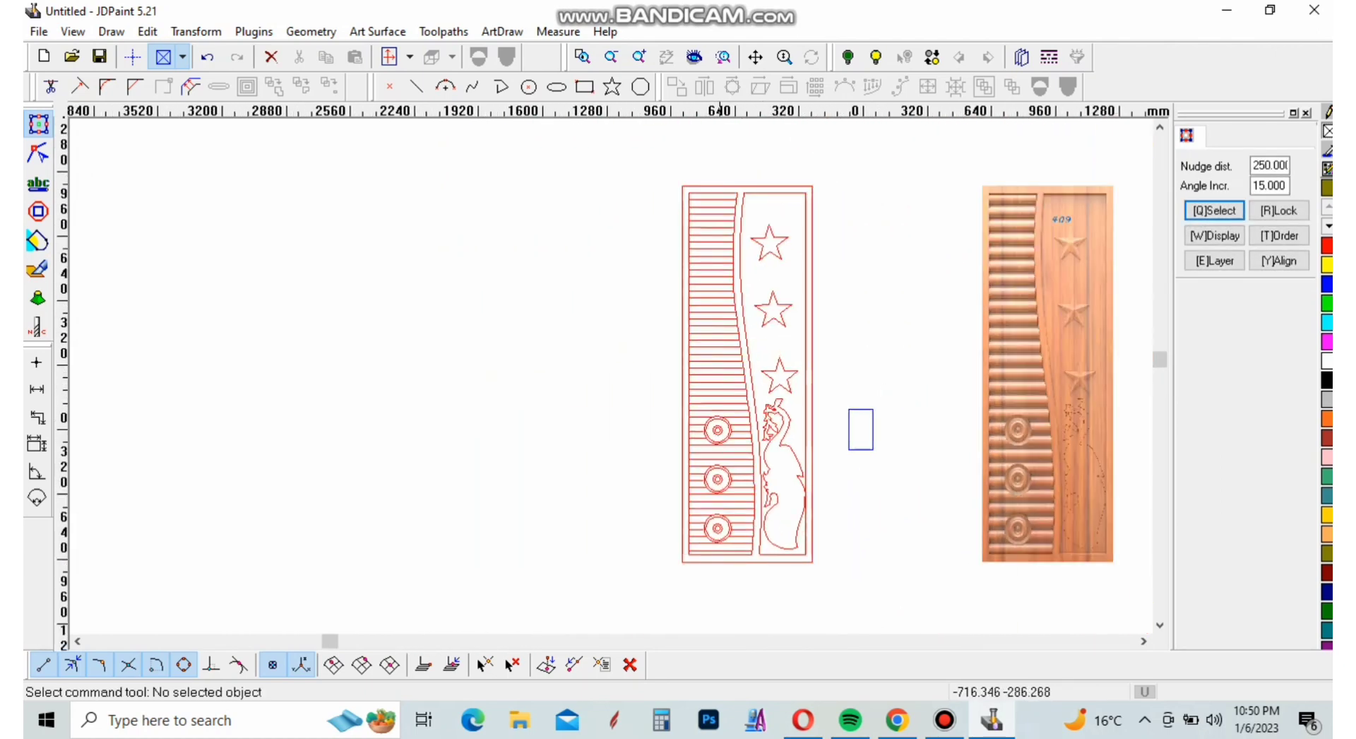
scroll(727, 197, "up", 6)
scroll(728, 198, "down", 2)
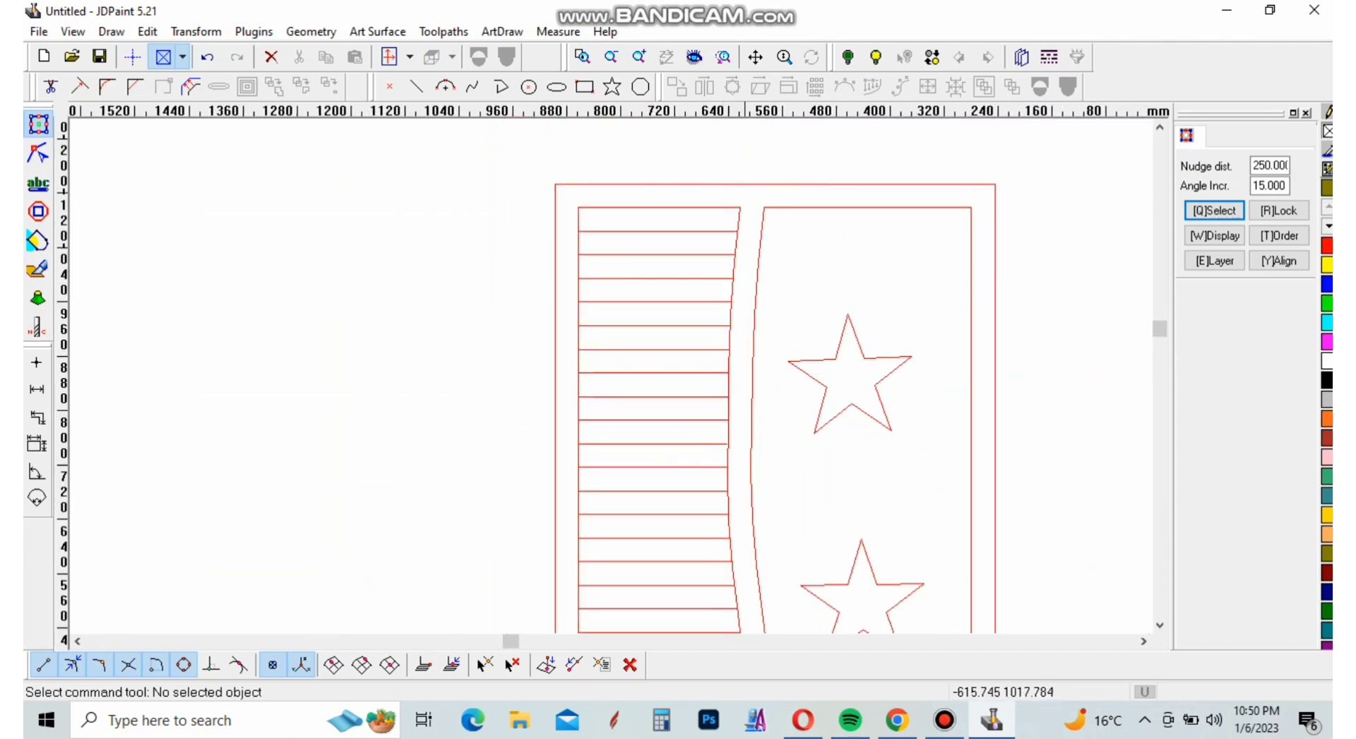
scroll(730, 198, "up", 2)
scroll(826, 325, "down", 4)
scroll(834, 325, "down", 5)
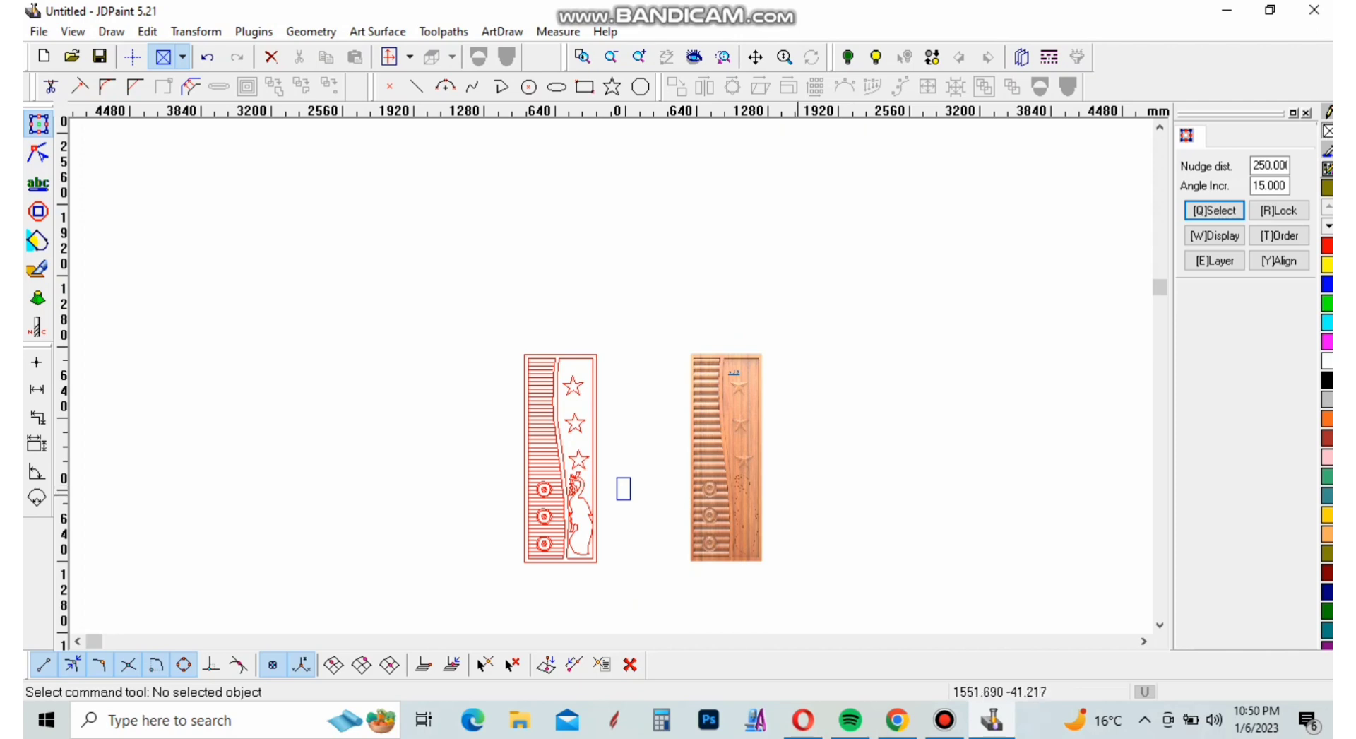
scroll(796, 494, "up", 4)
scroll(801, 509, "down", 3)
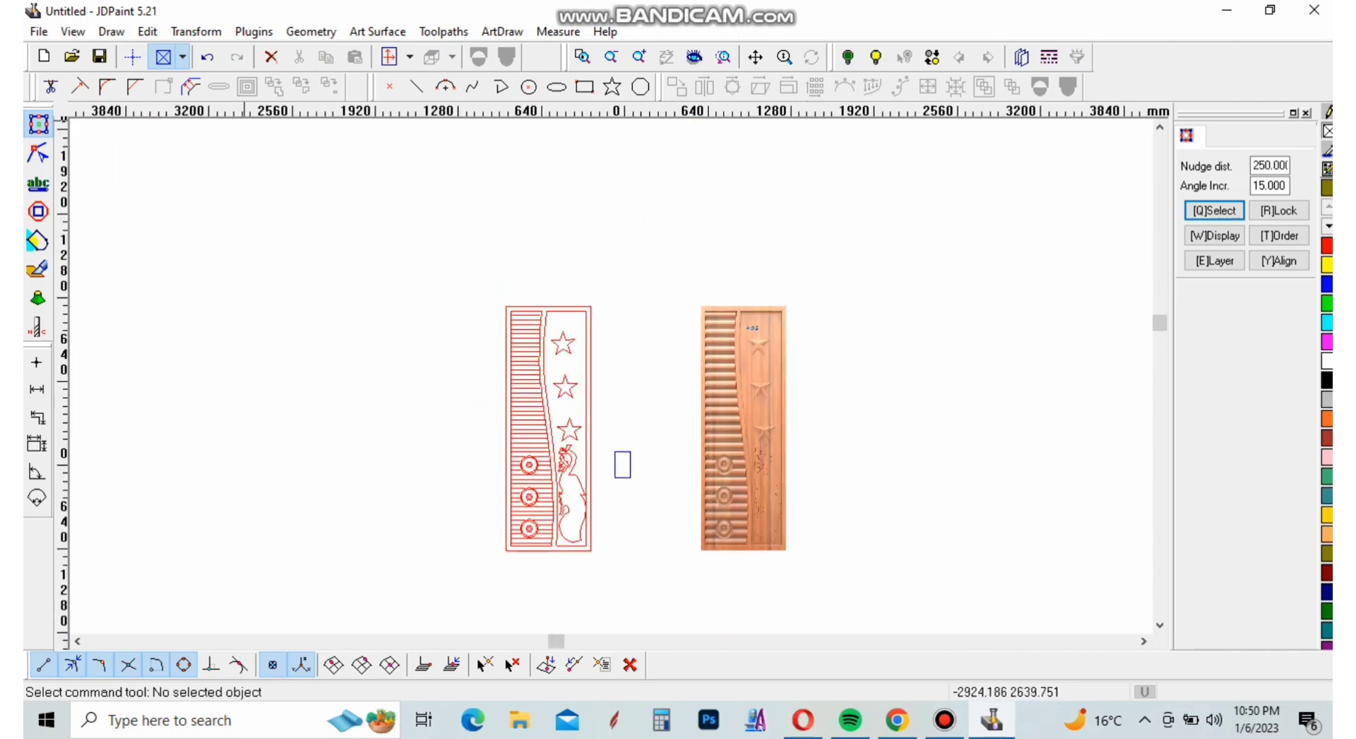
Save the drawing to the Desktop as a JDPaint file named "new door"
key("ctrl+s")
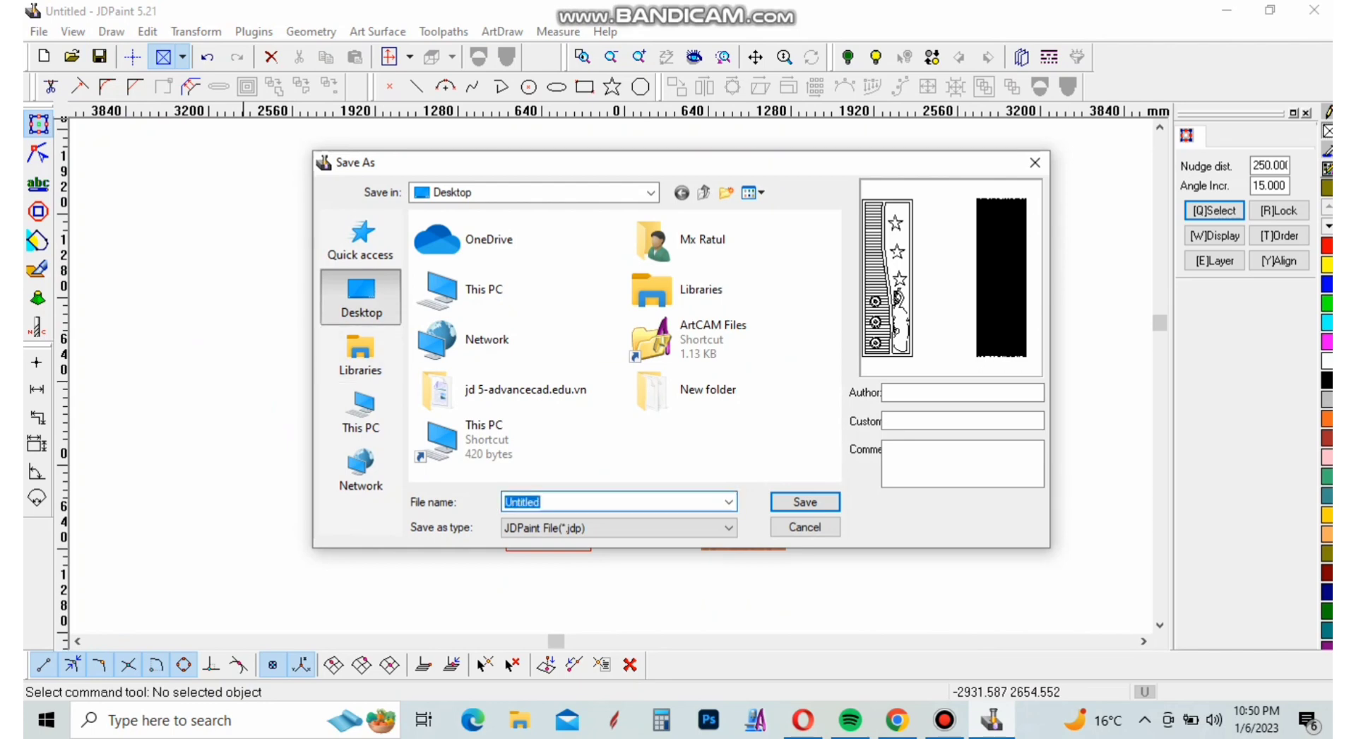
type("new ")
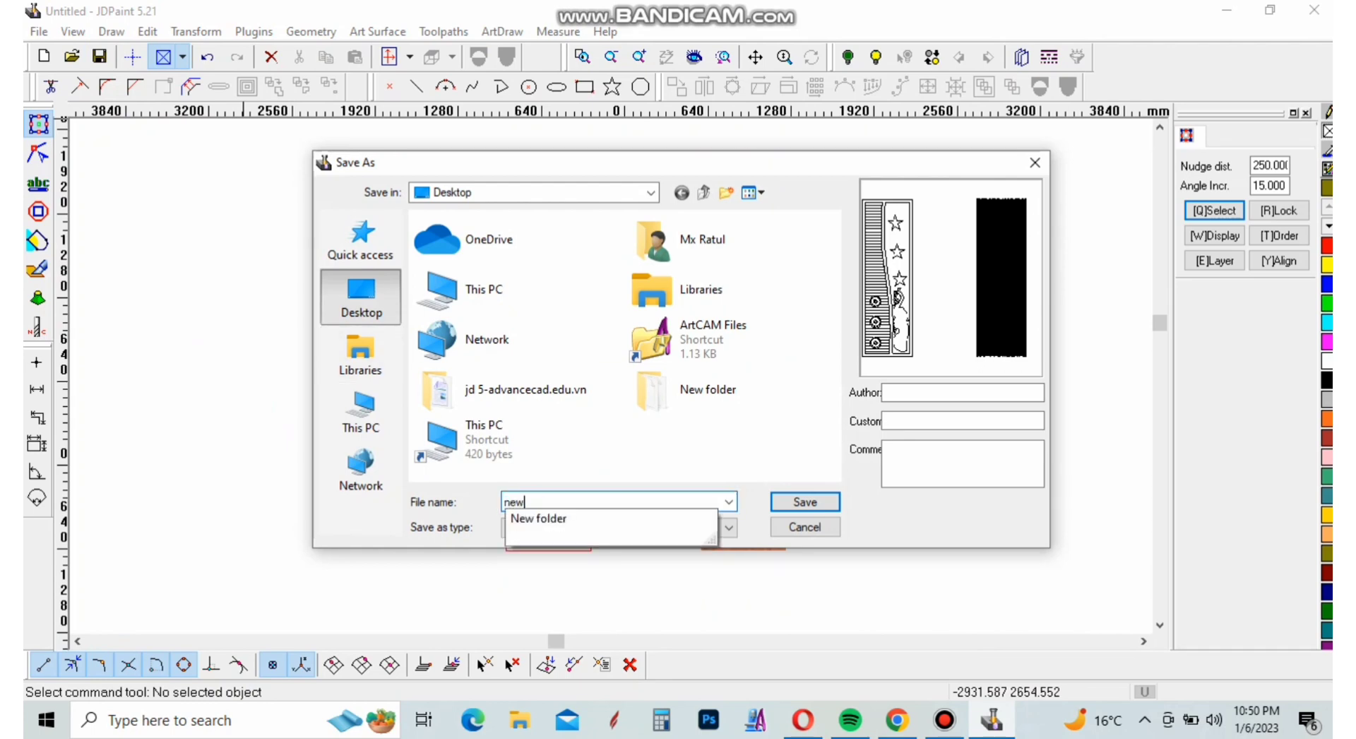
type("door")
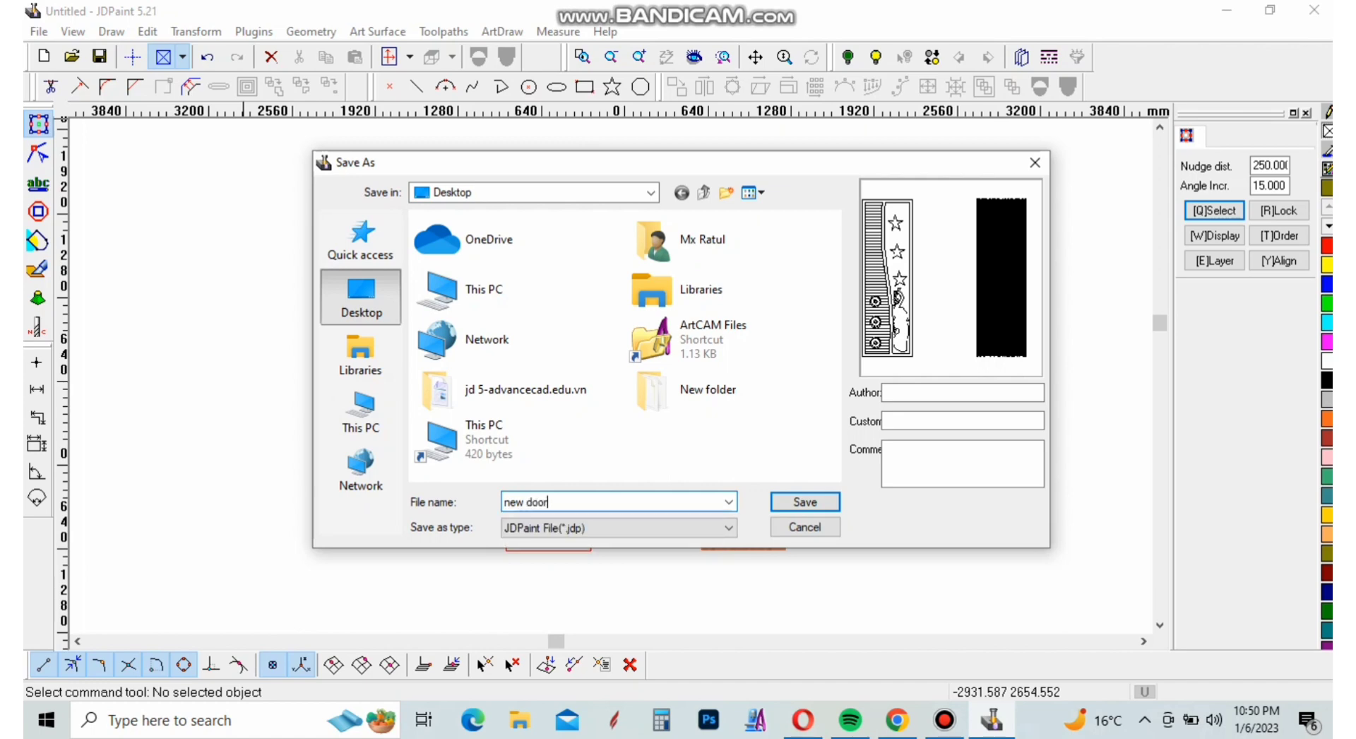
left_click(805, 501)
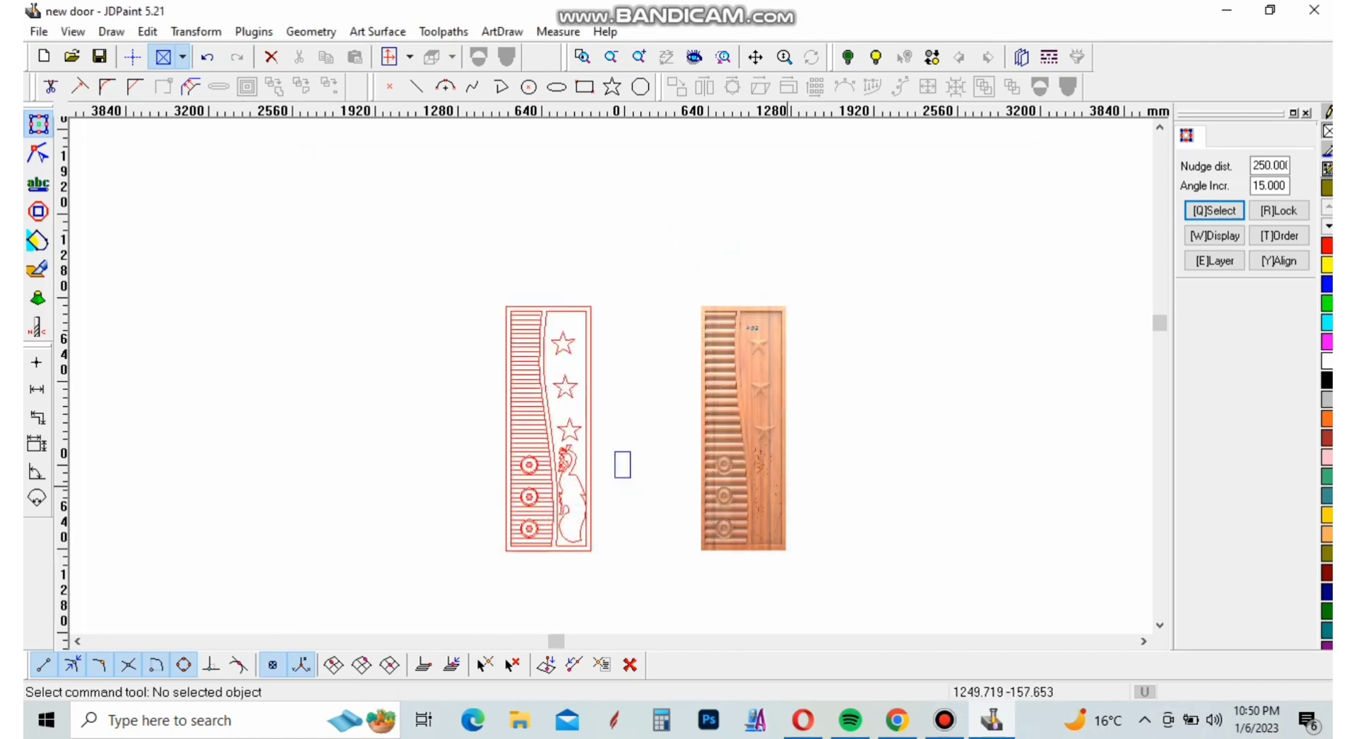
scroll(529, 307, "up", 10)
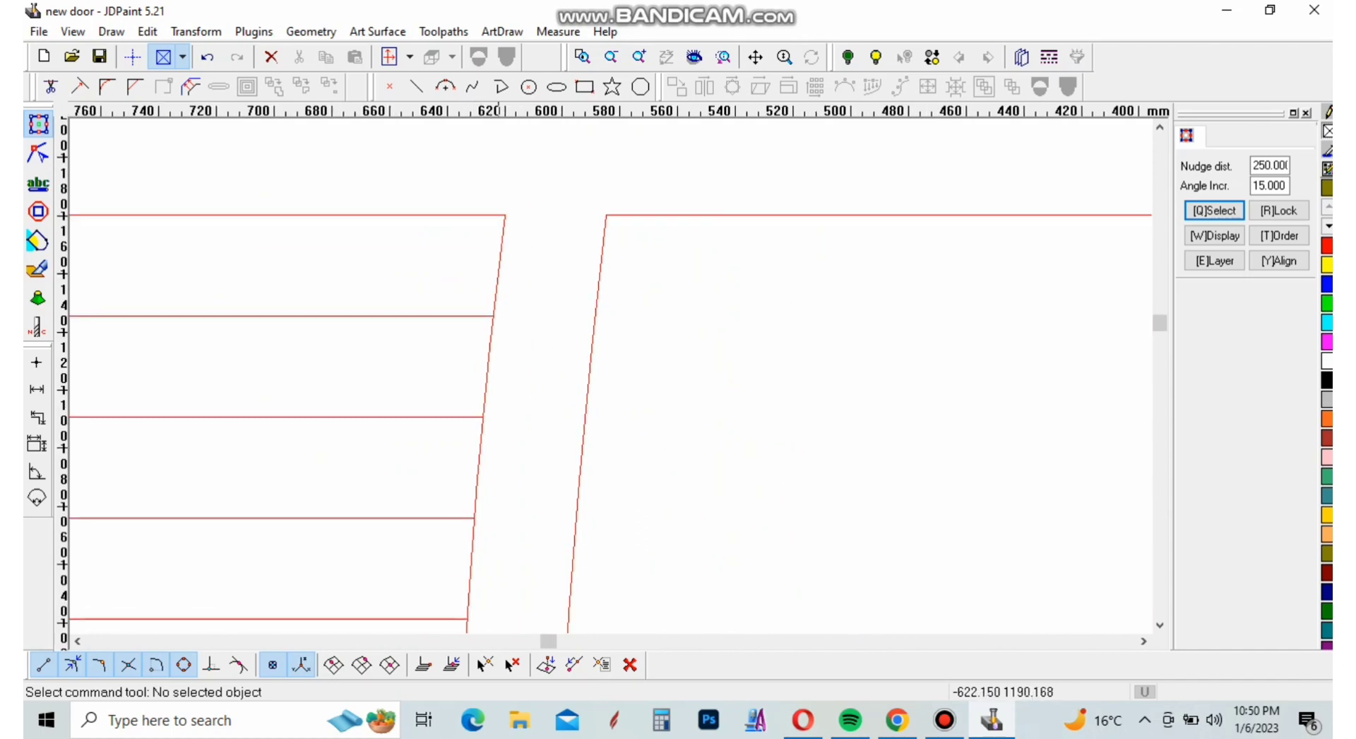
scroll(523, 318, "down", 10)
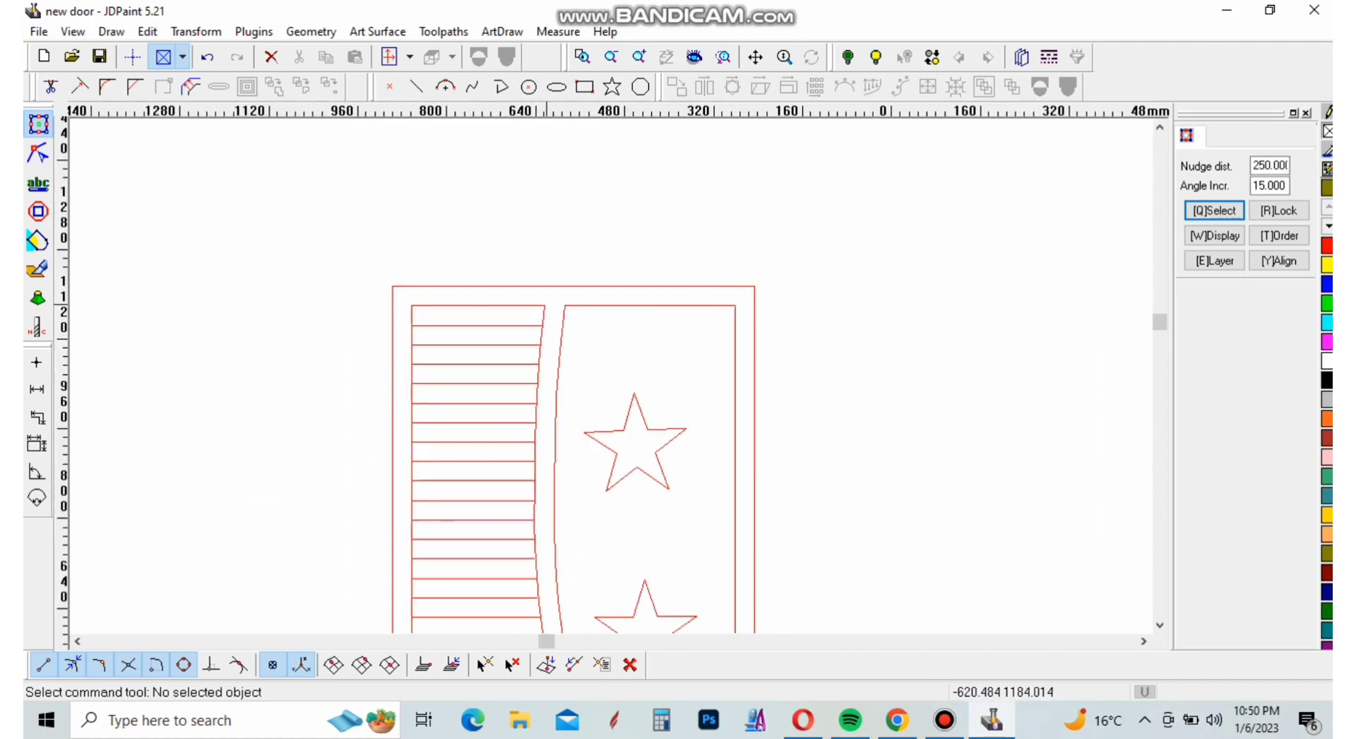
scroll(523, 318, "down", 5)
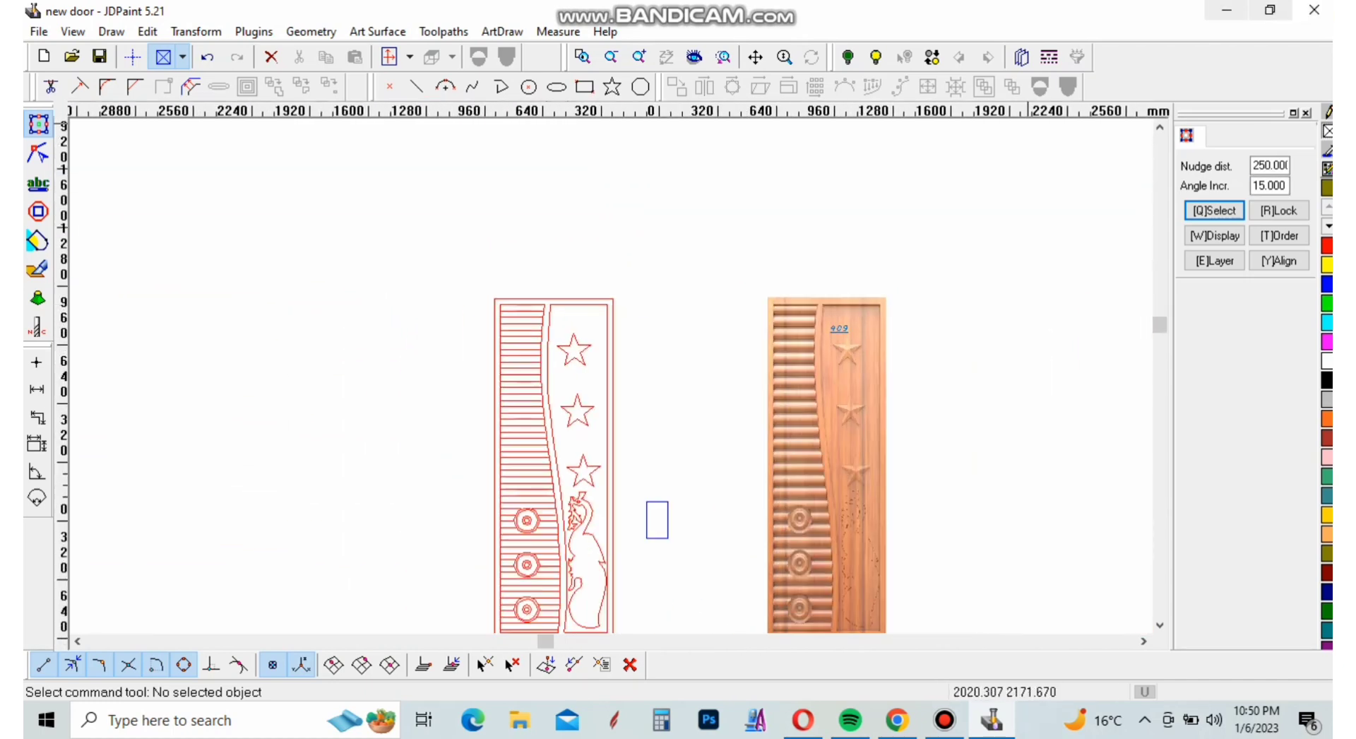
Switch to the desktop, open the saved "new door" file with JDPaint to check it, and minimise its window
left_click(1226, 10)
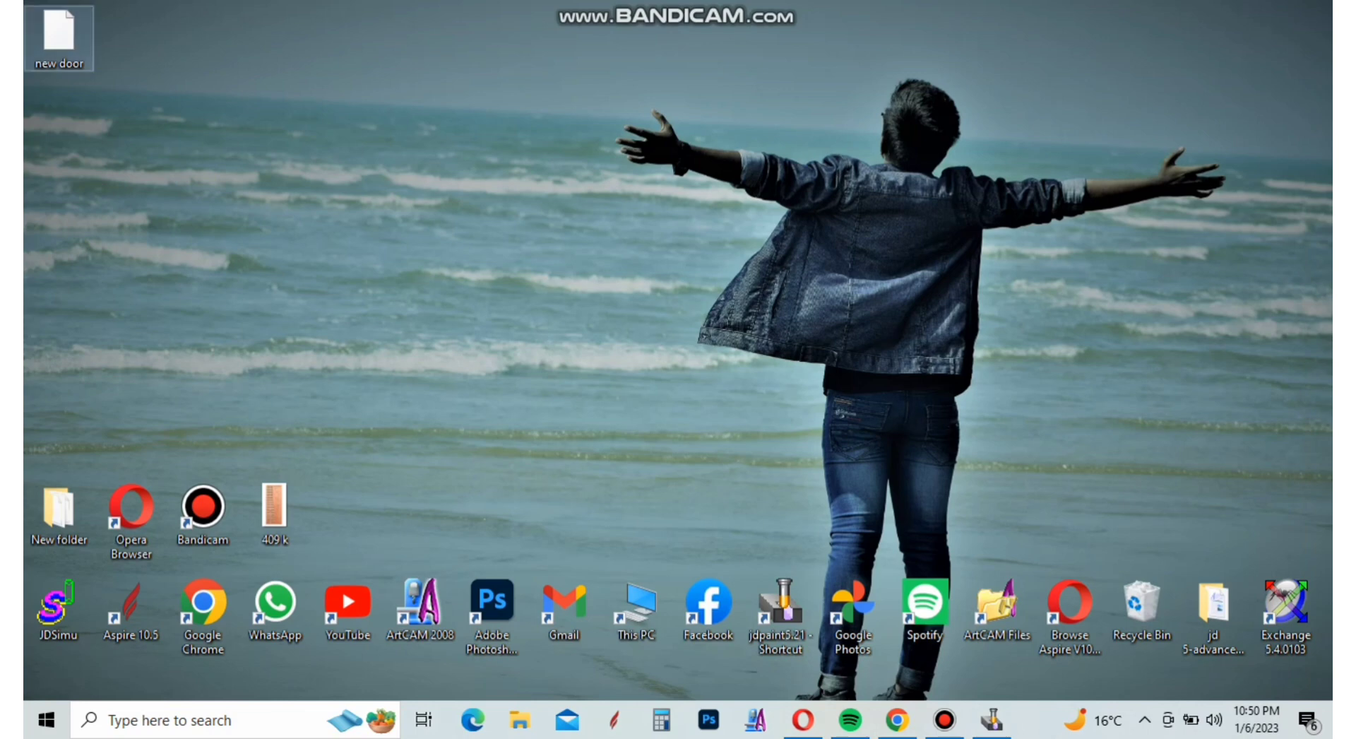
double_click(59, 38)
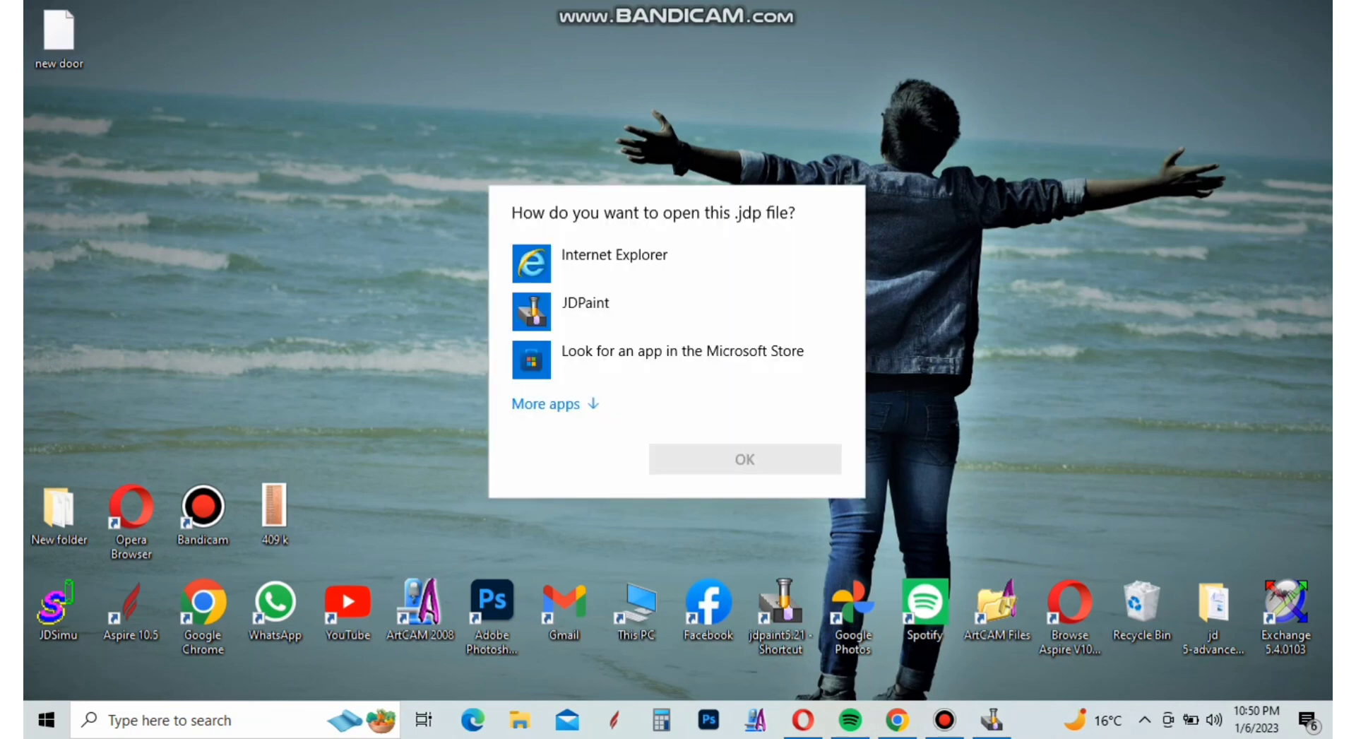
left_click(585, 311)
left_click(744, 459)
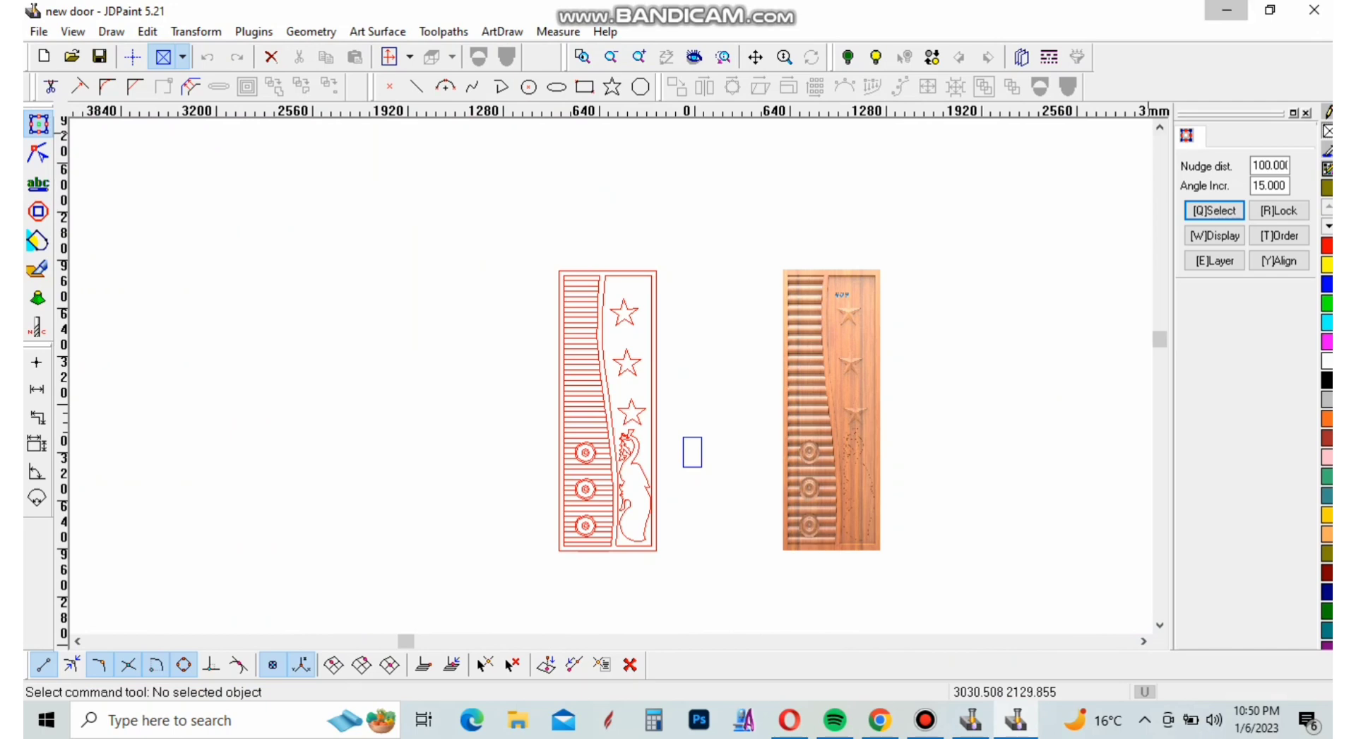
left_click(1227, 10)
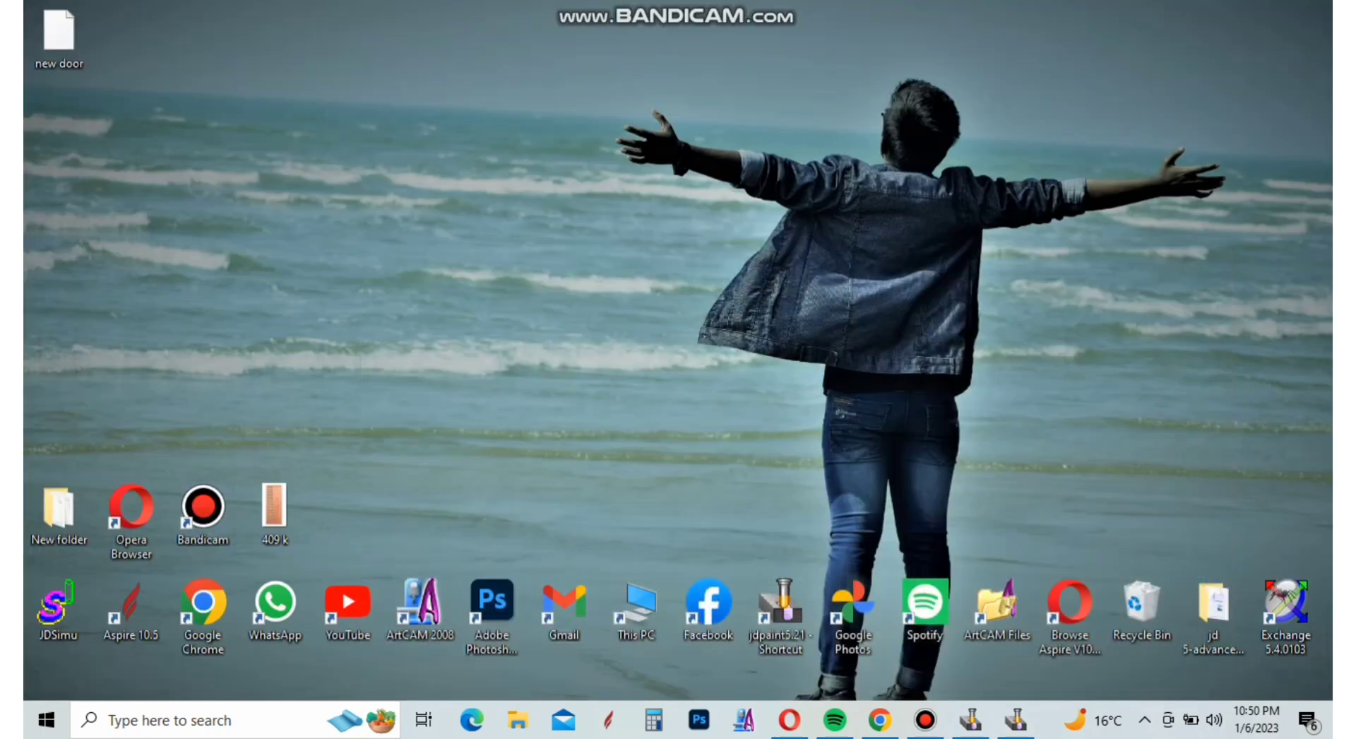
left_click(924, 720)
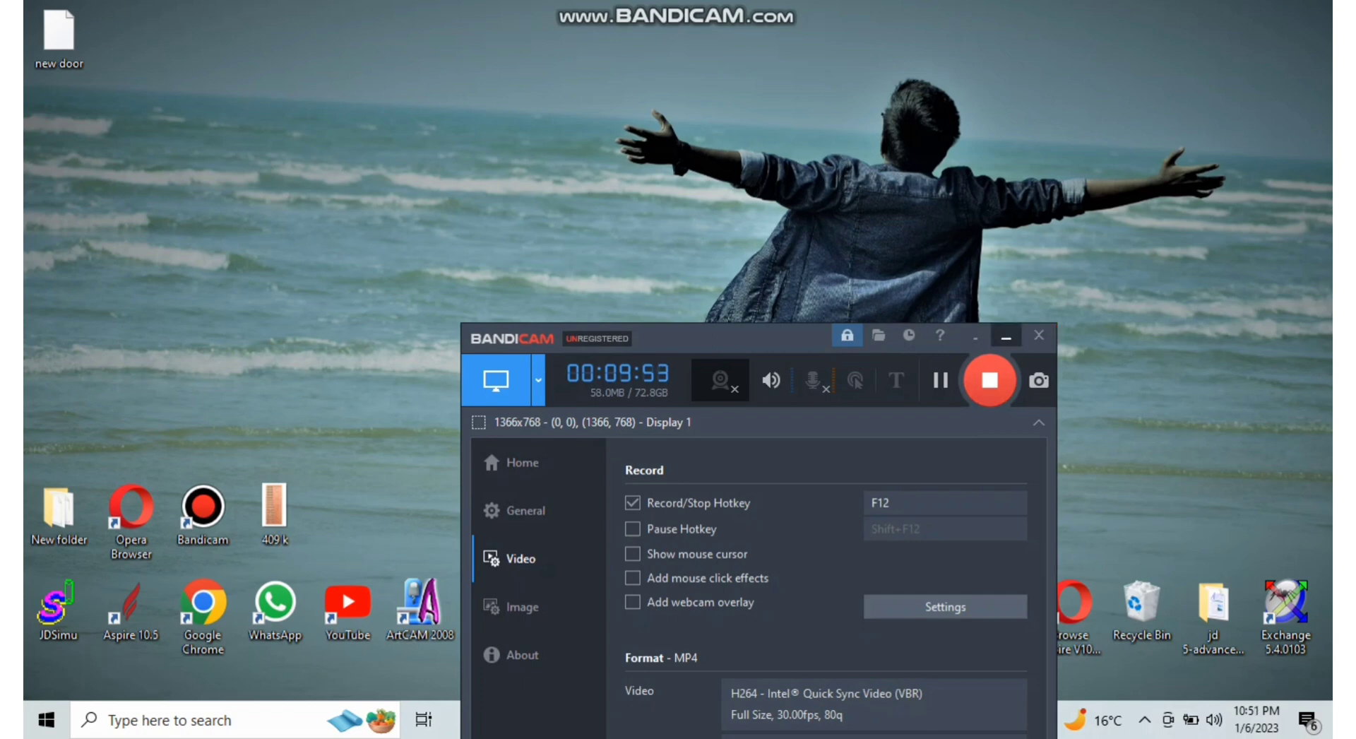
left_click(1005, 336)
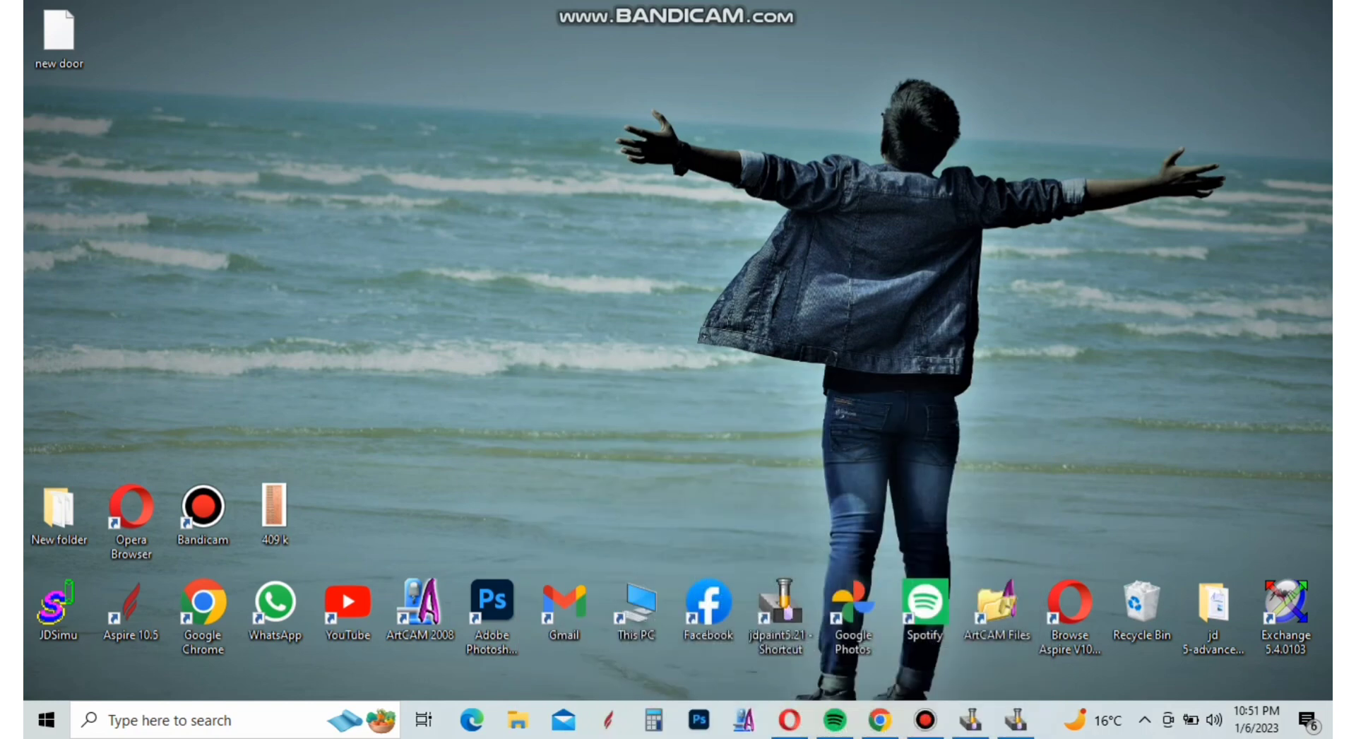